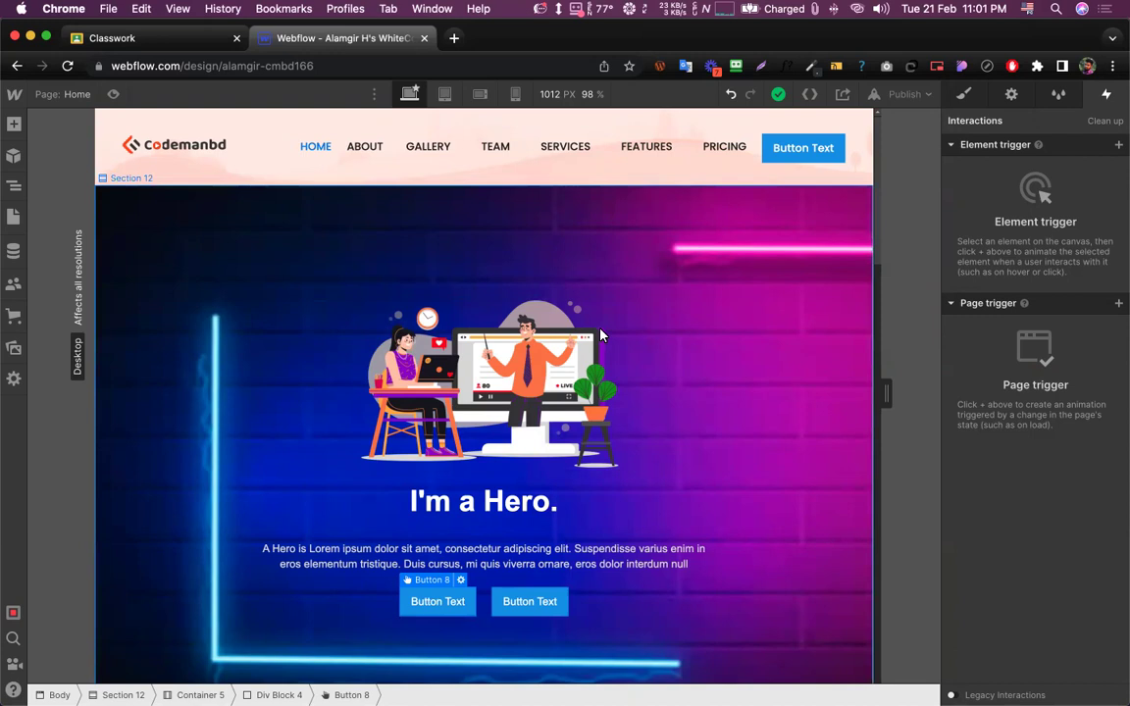
Review the home page from the hero section down to the contact form and back to the hero
scroll(601, 336, down, 10)
scroll(662, 294, up, 10)
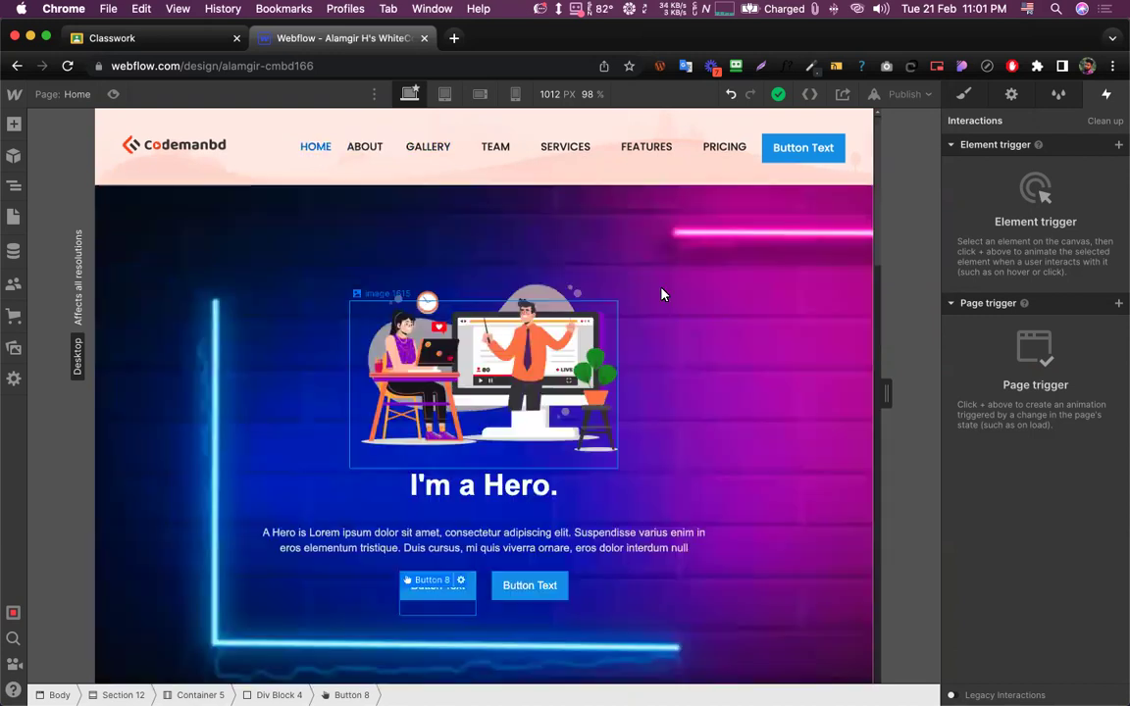
scroll(662, 295, down, 15)
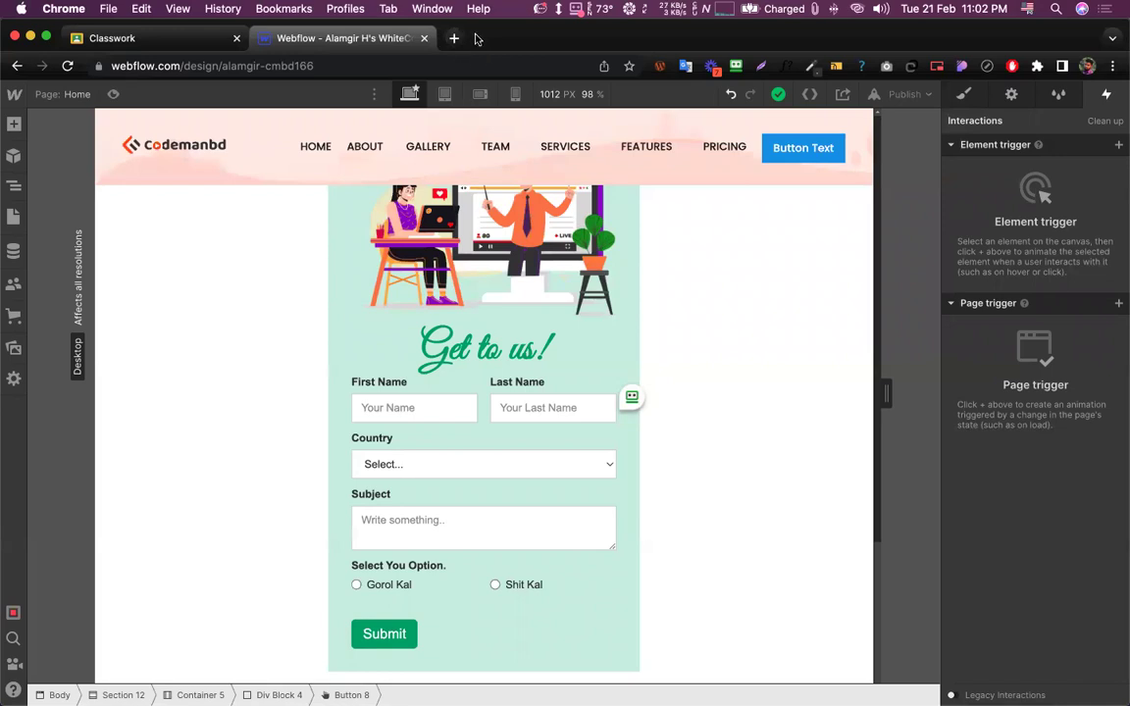
click(295, 343)
scroll(295, 342, up, 10)
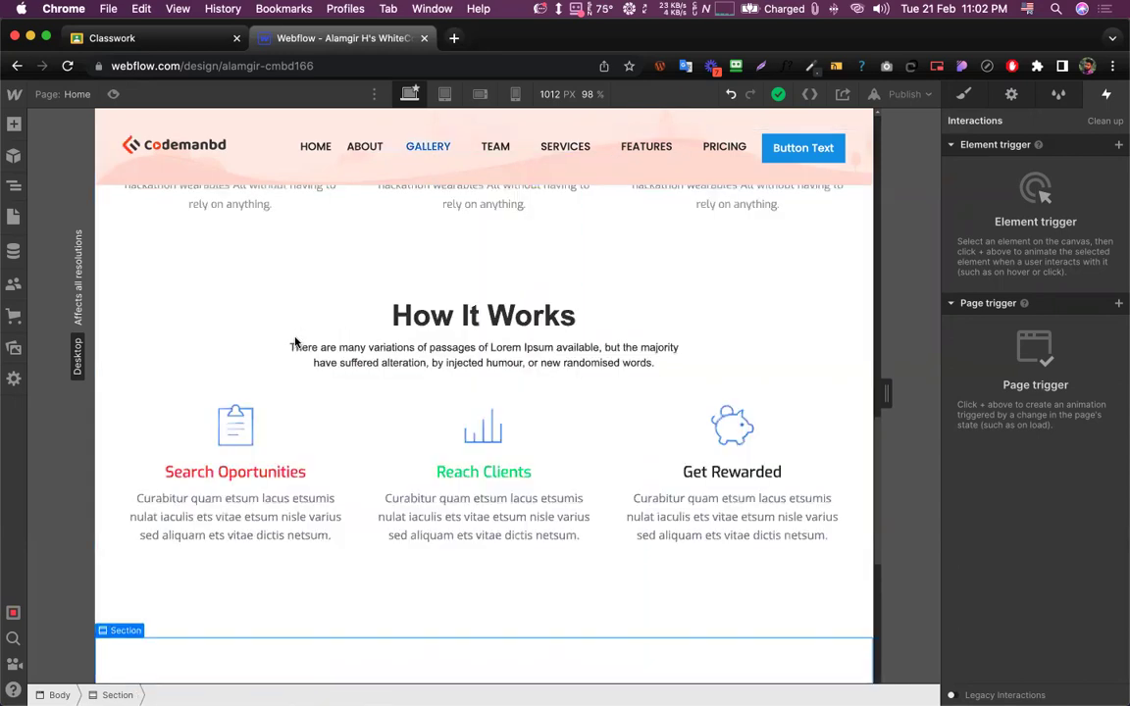
scroll(29, 163, up, 10)
Select the hidden image 1610 in the hero section's element tree and review its style settings
click(16, 184)
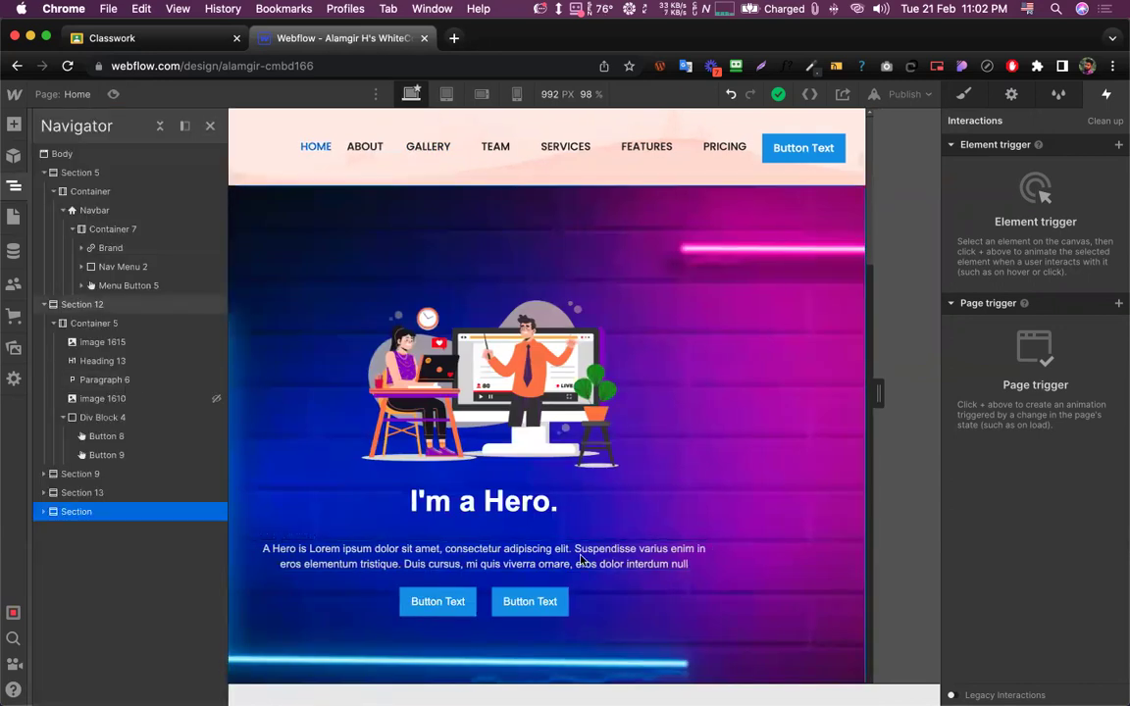
click(201, 398)
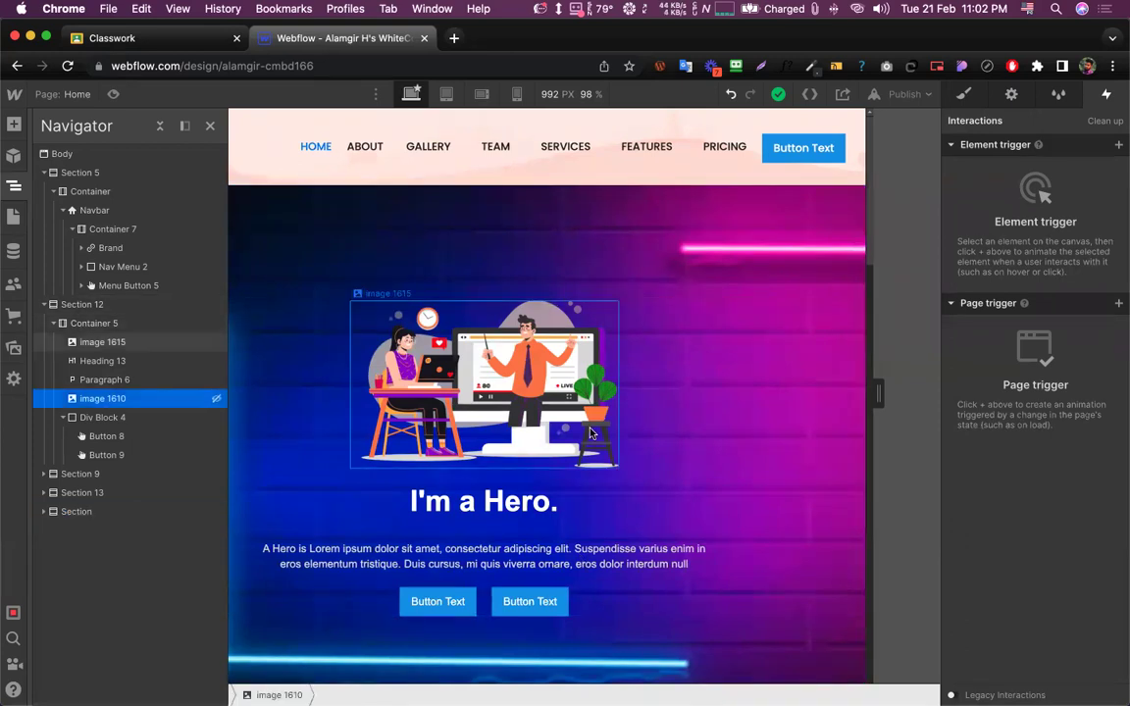
scroll(589, 432, down, 10)
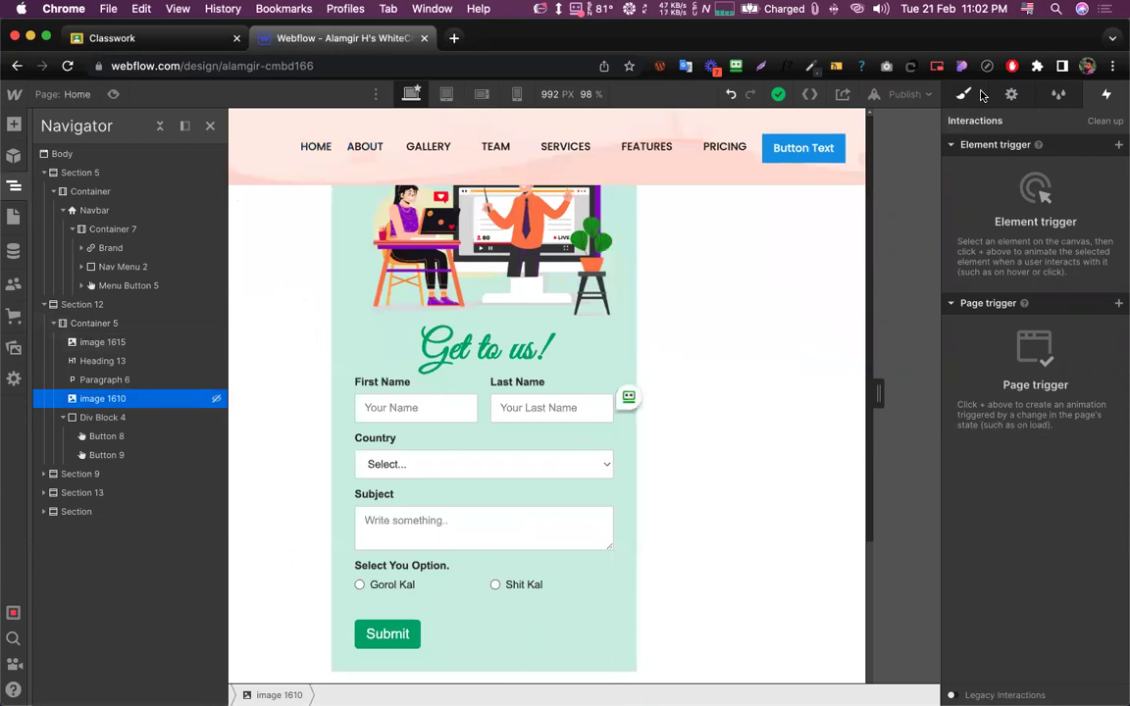
key(s)
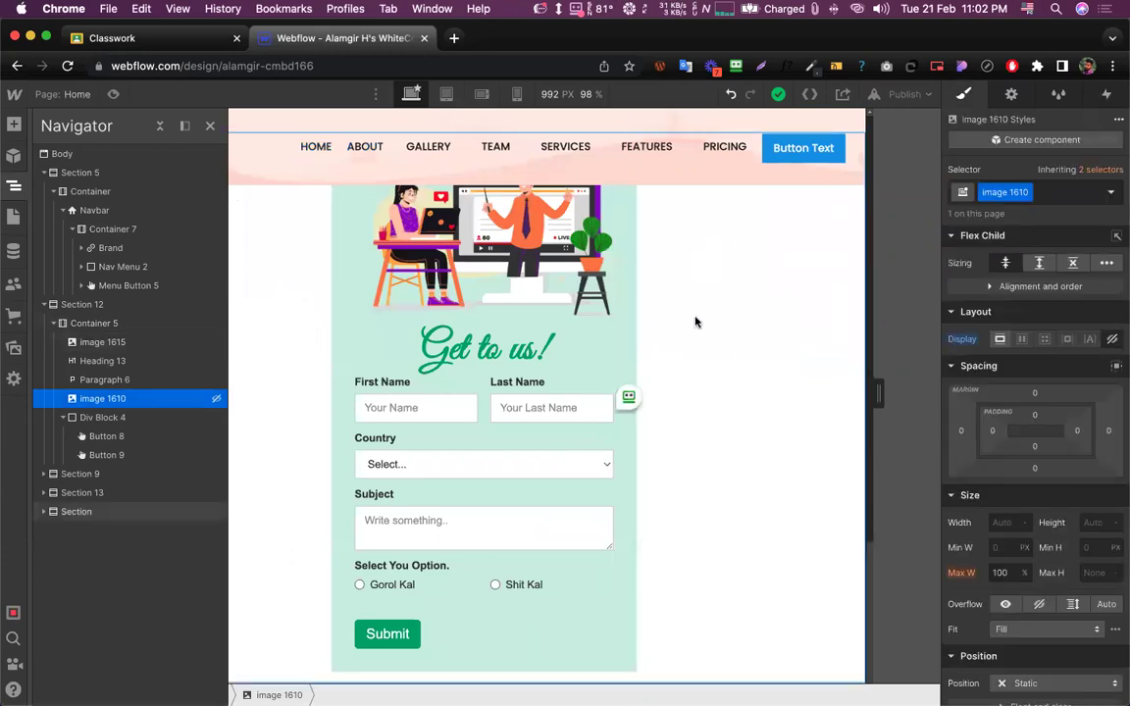
scroll(695, 322, up, 10)
scroll(974, 330, down, 1)
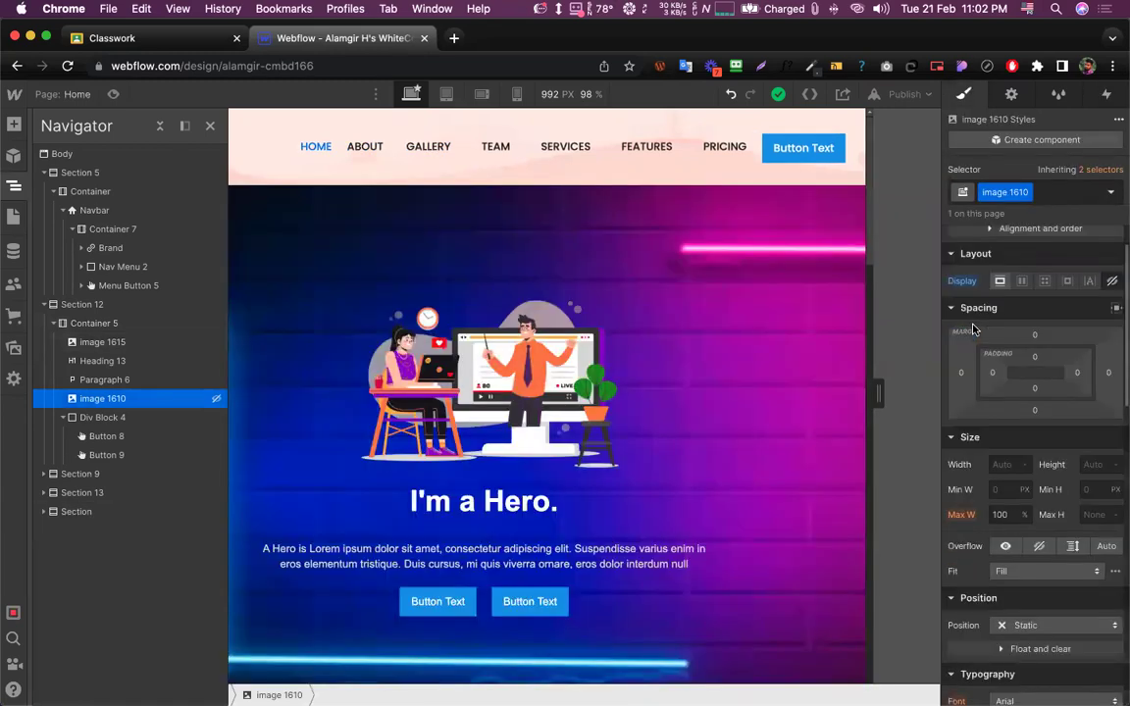
scroll(974, 329, down, 3)
scroll(971, 353, down, 3)
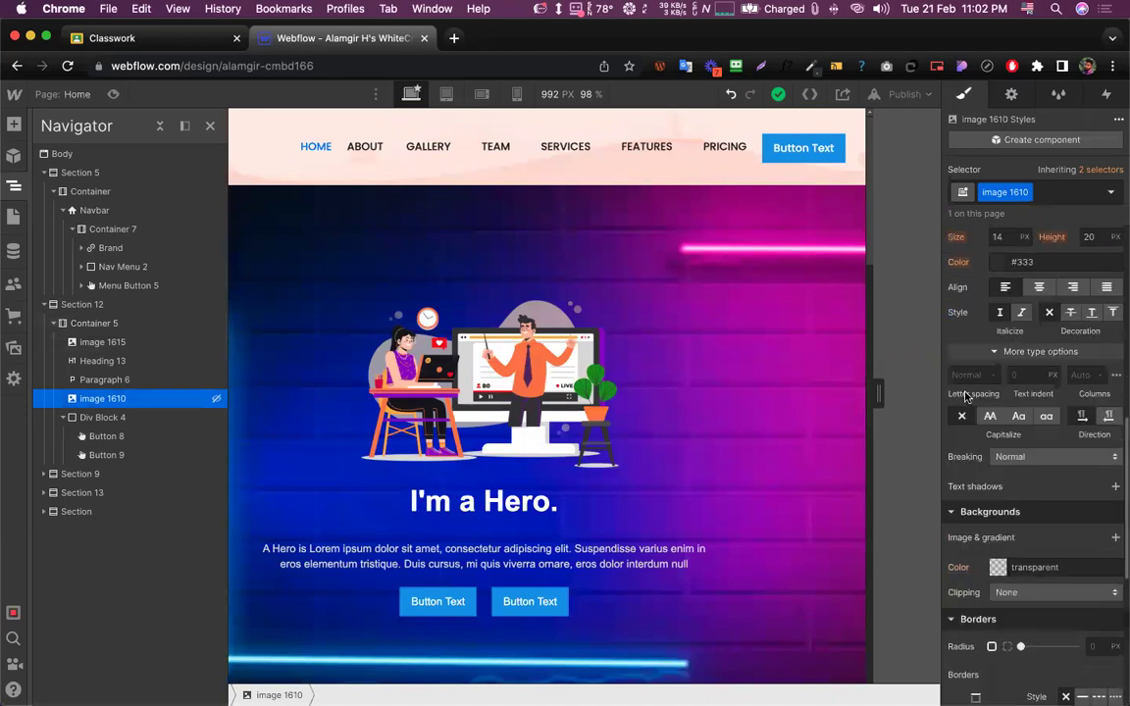
scroll(966, 385, down, 5)
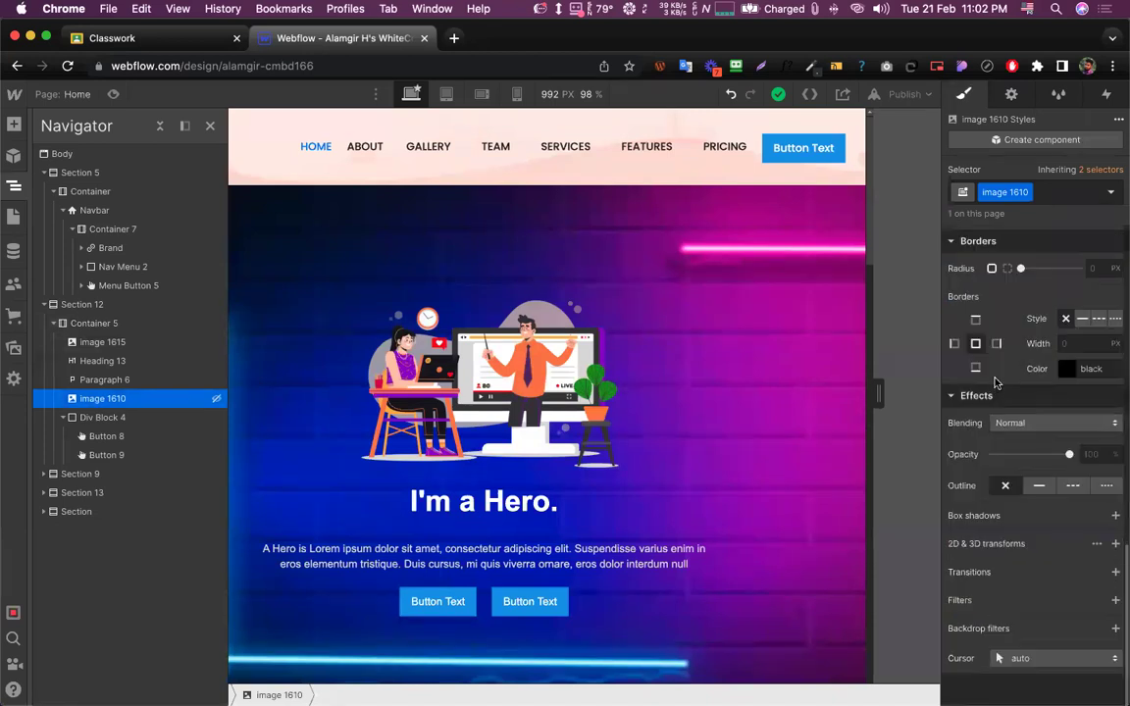
scroll(992, 365, up, 5)
scroll(991, 365, up, 8)
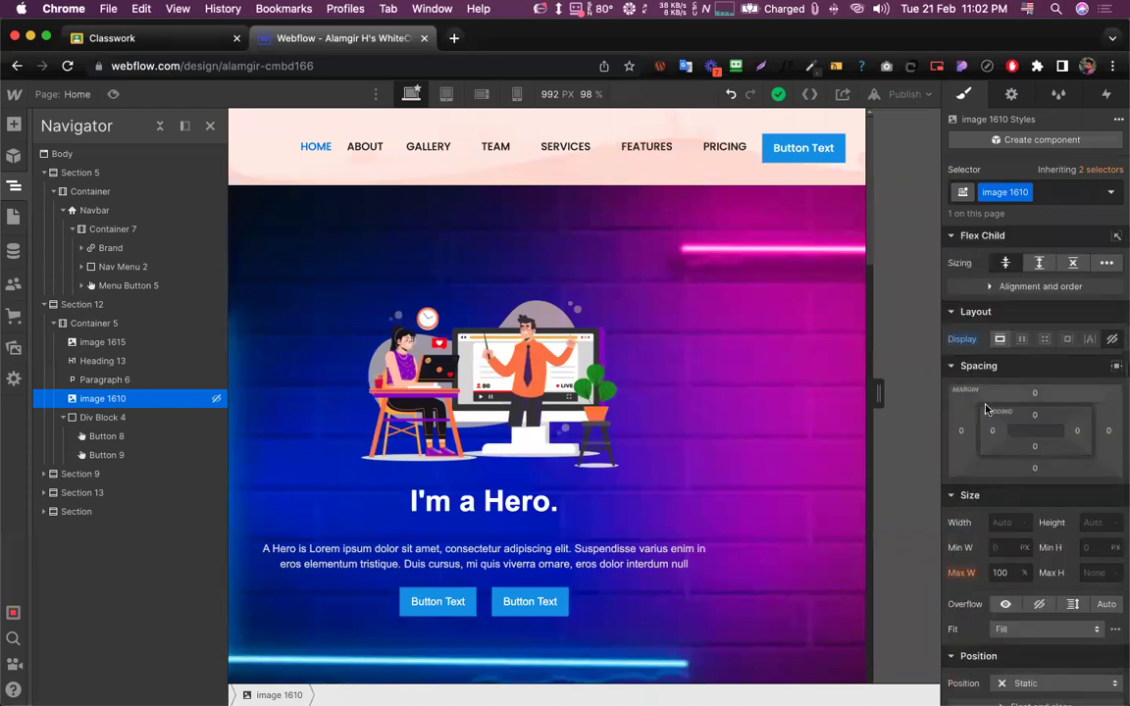
Try showing the hidden image 1610 with block display, undo the change, and select the hero section
click(1002, 342)
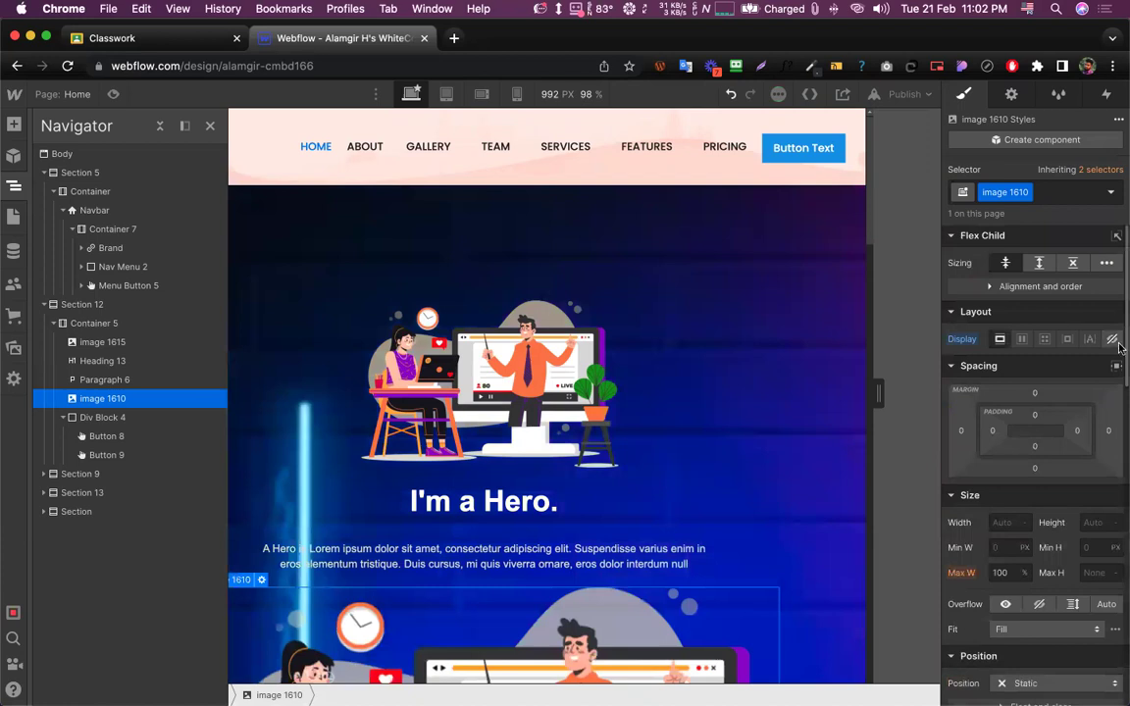
scroll(602, 310, down, 3)
key(super+z)
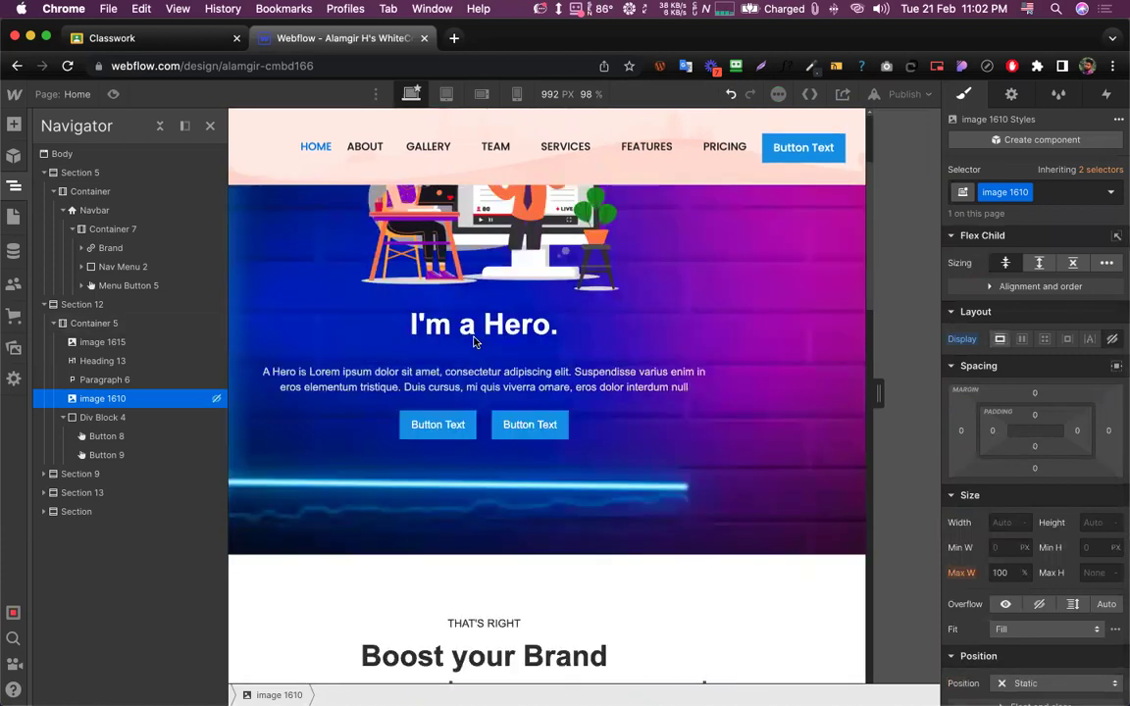
scroll(474, 341, up, 2)
click(365, 256)
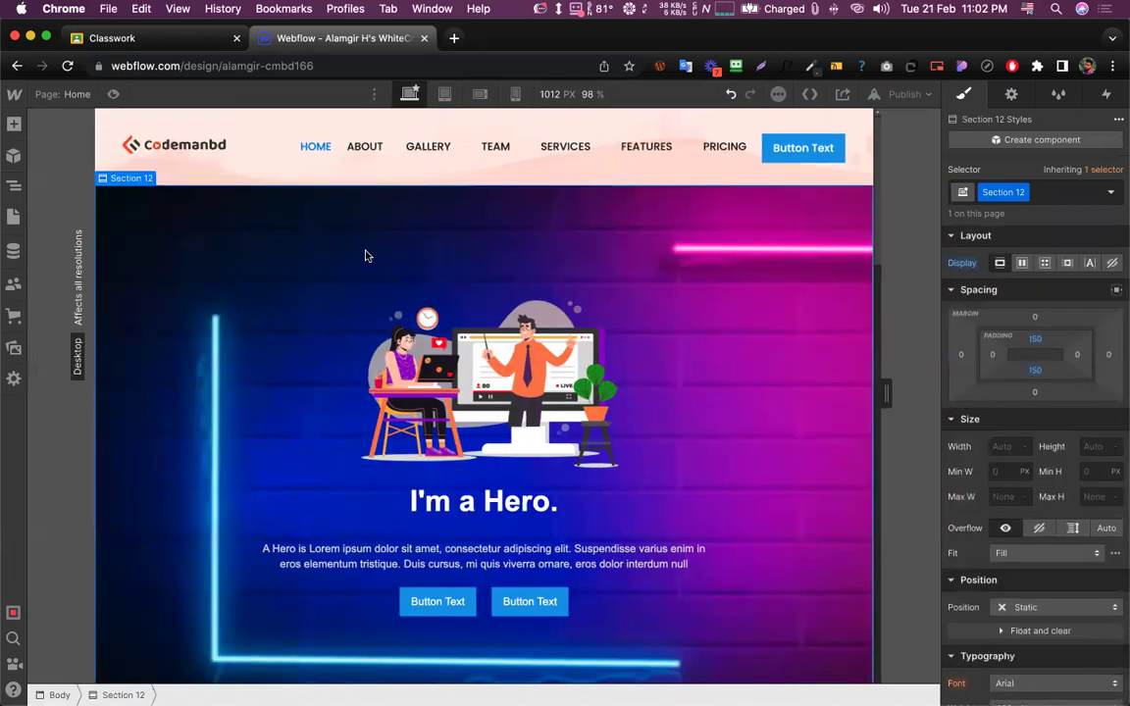
Search Google Images for "popup for website" in a new browser tab
click(454, 39)
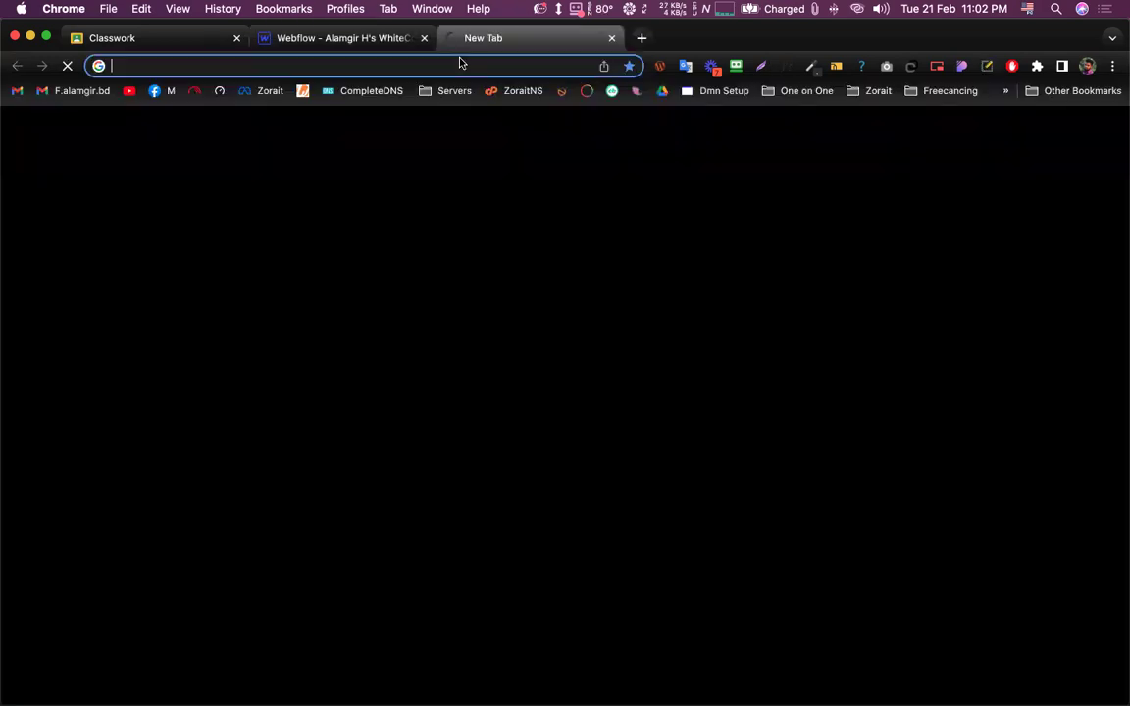
text(pop)
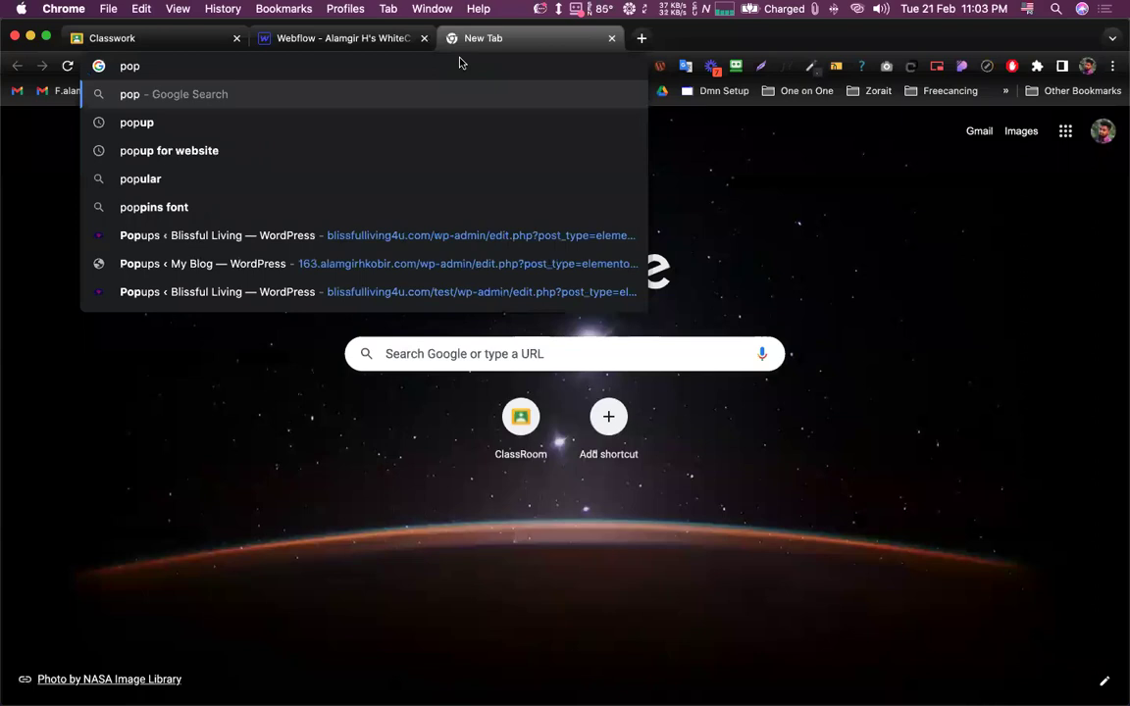
text(up for )
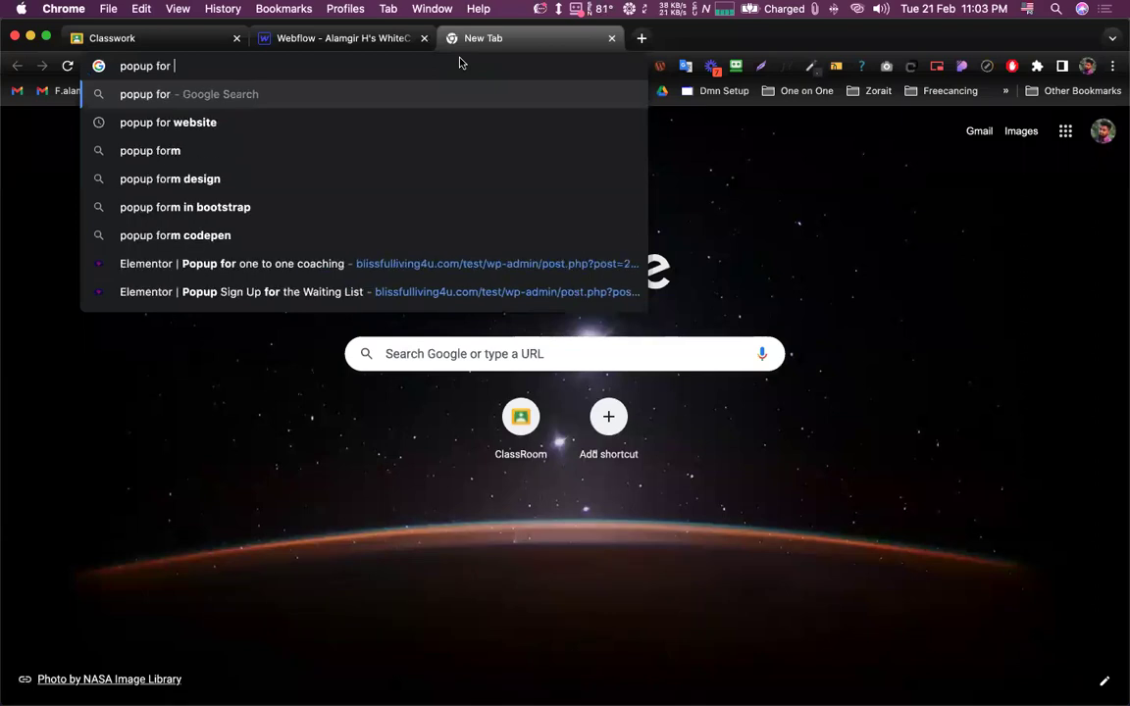
text(website)
key(Return)
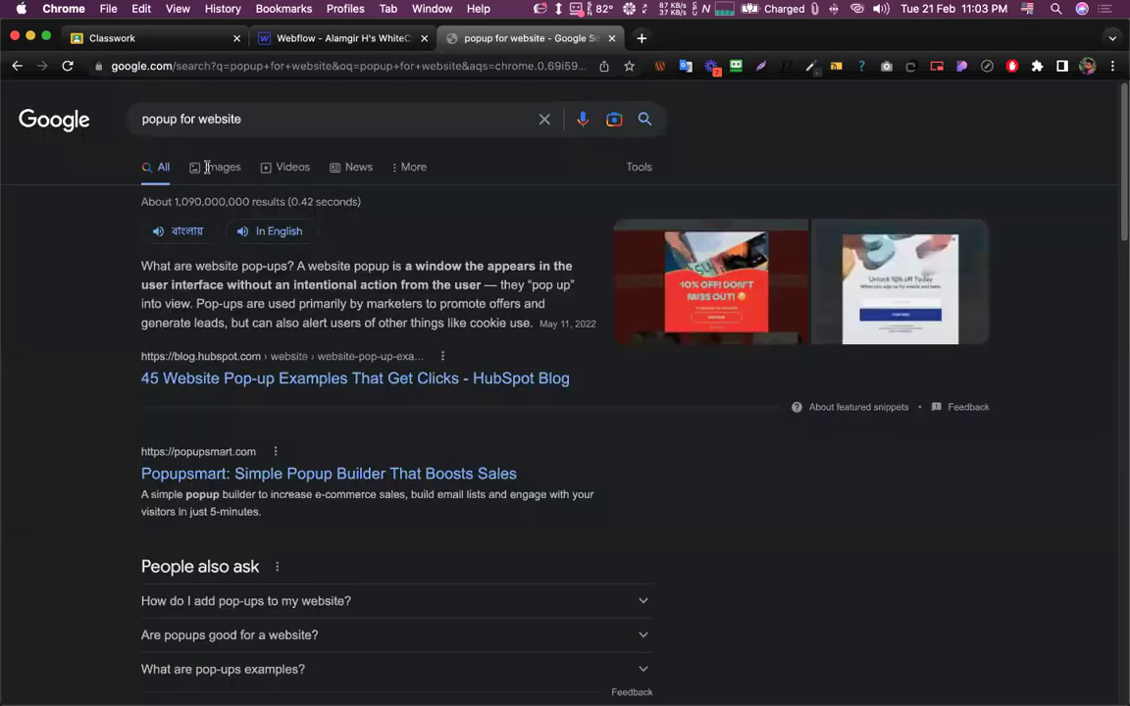
click(206, 167)
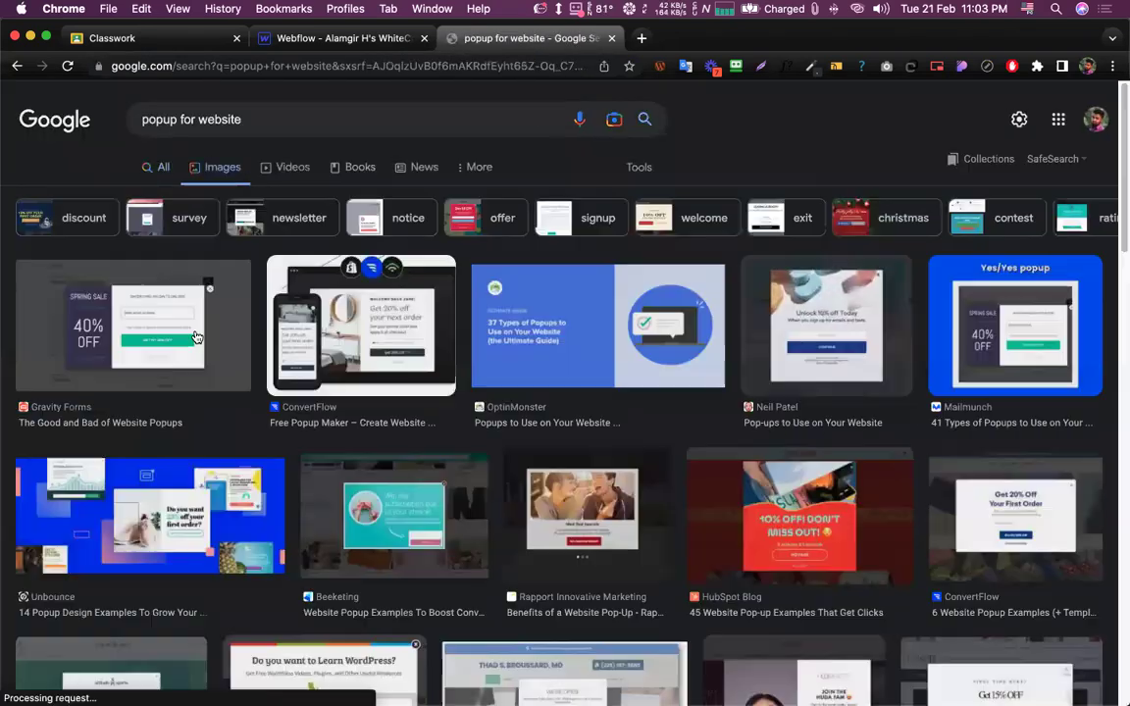
Browse the popup image results for design examples, previewing Unbounce's "Get 15% OFF" popup and its related content
scroll(196, 333, down, 1)
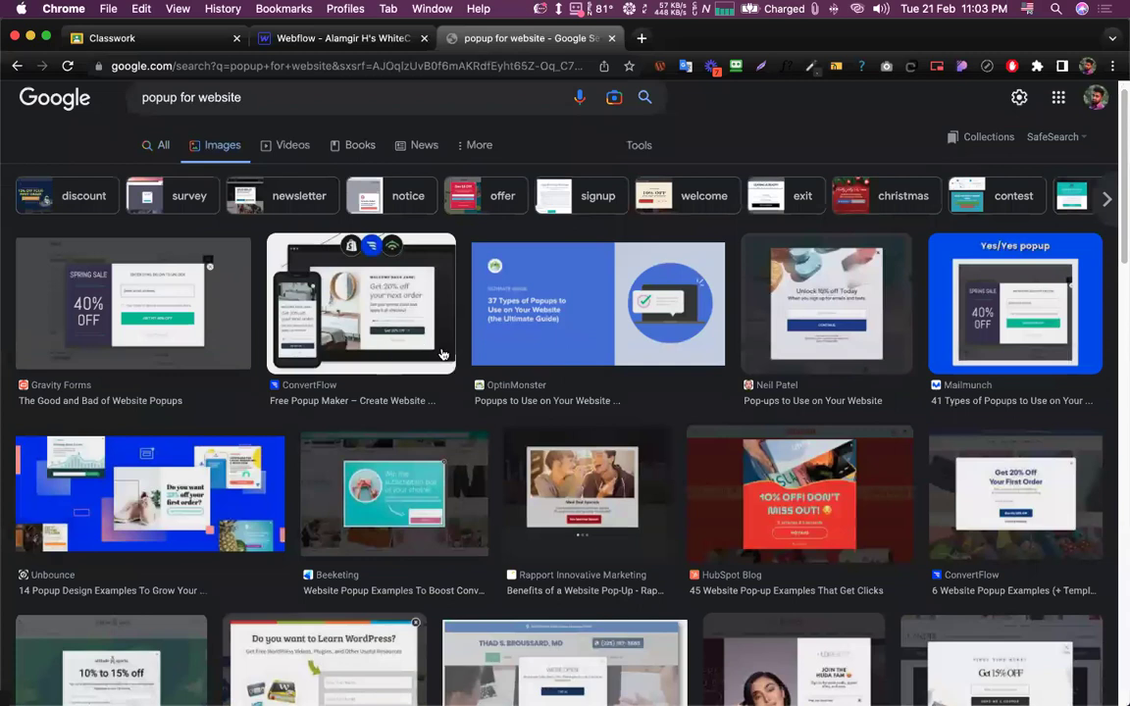
scroll(850, 386, down, 3)
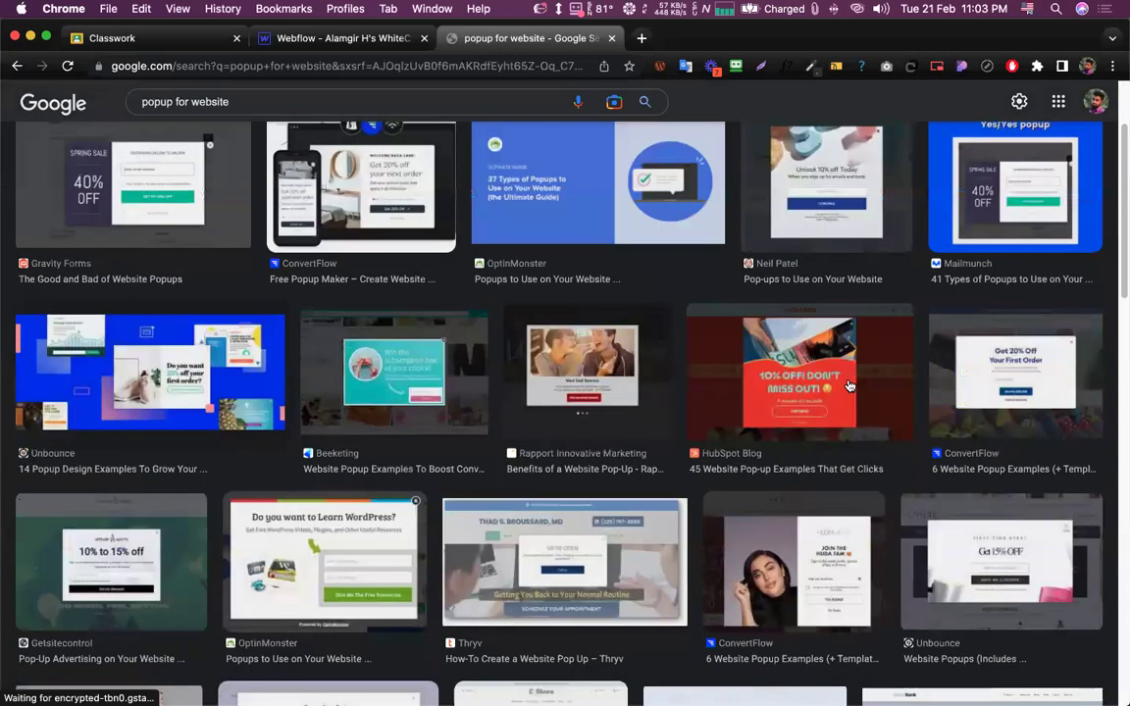
scroll(995, 355, down, 4)
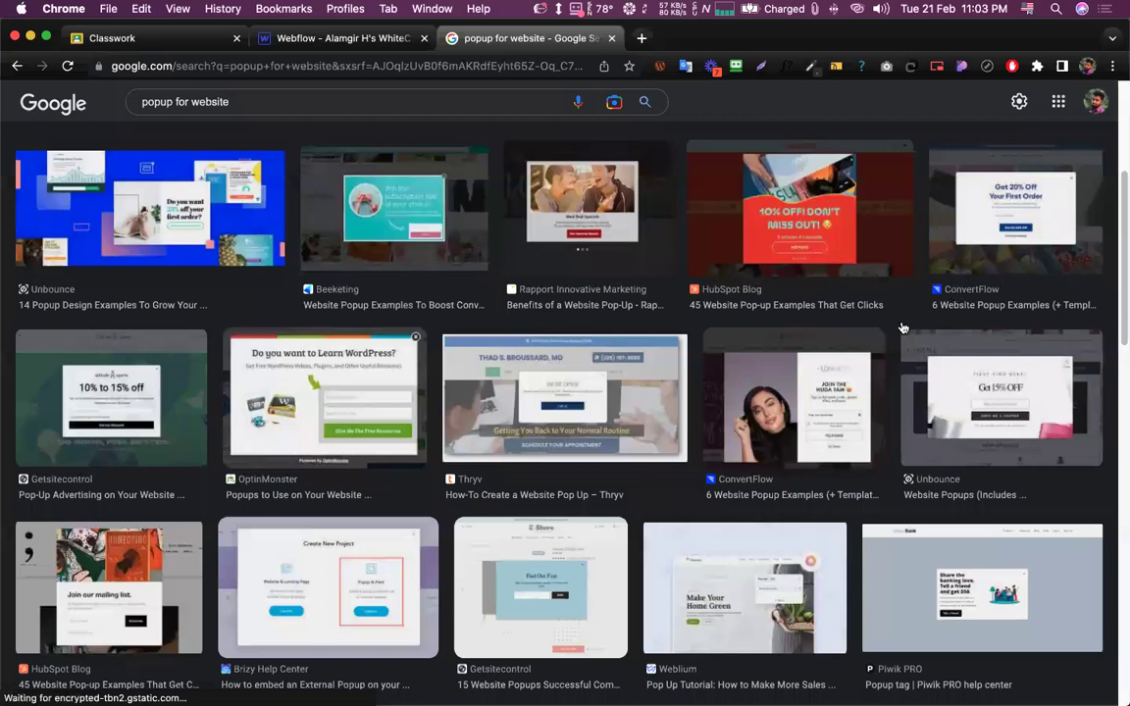
click(991, 393)
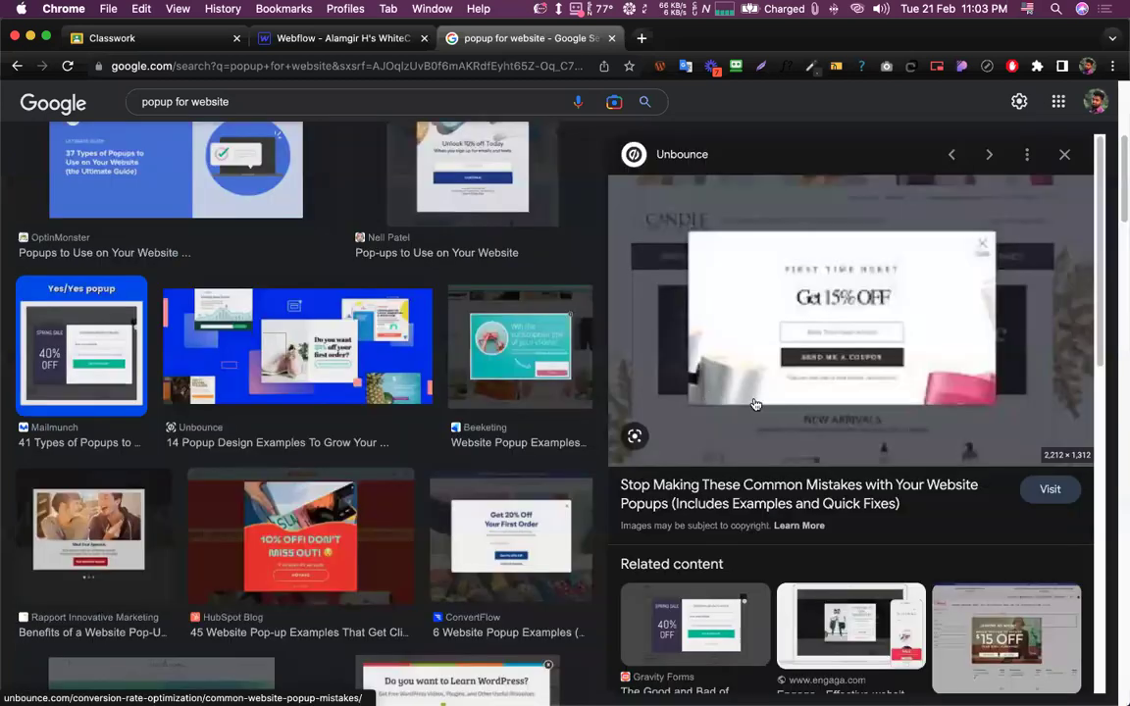
scroll(795, 334, down, 3)
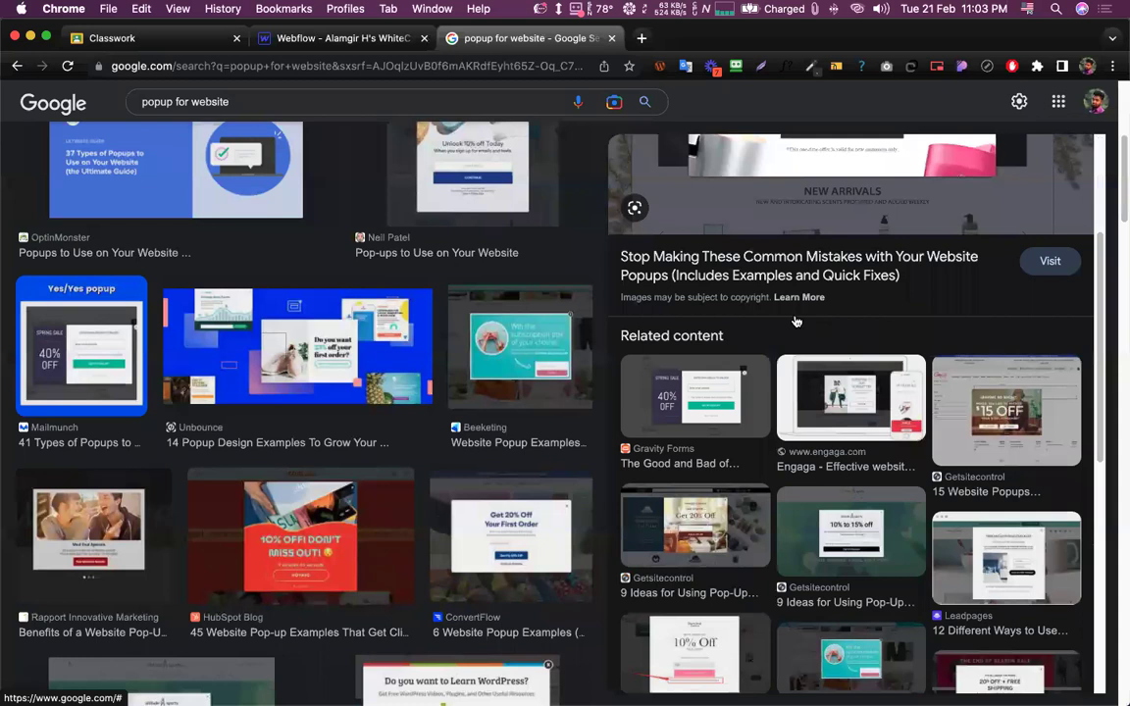
scroll(796, 322, down, 2)
scroll(795, 321, down, 2)
scroll(409, 290, down, 2)
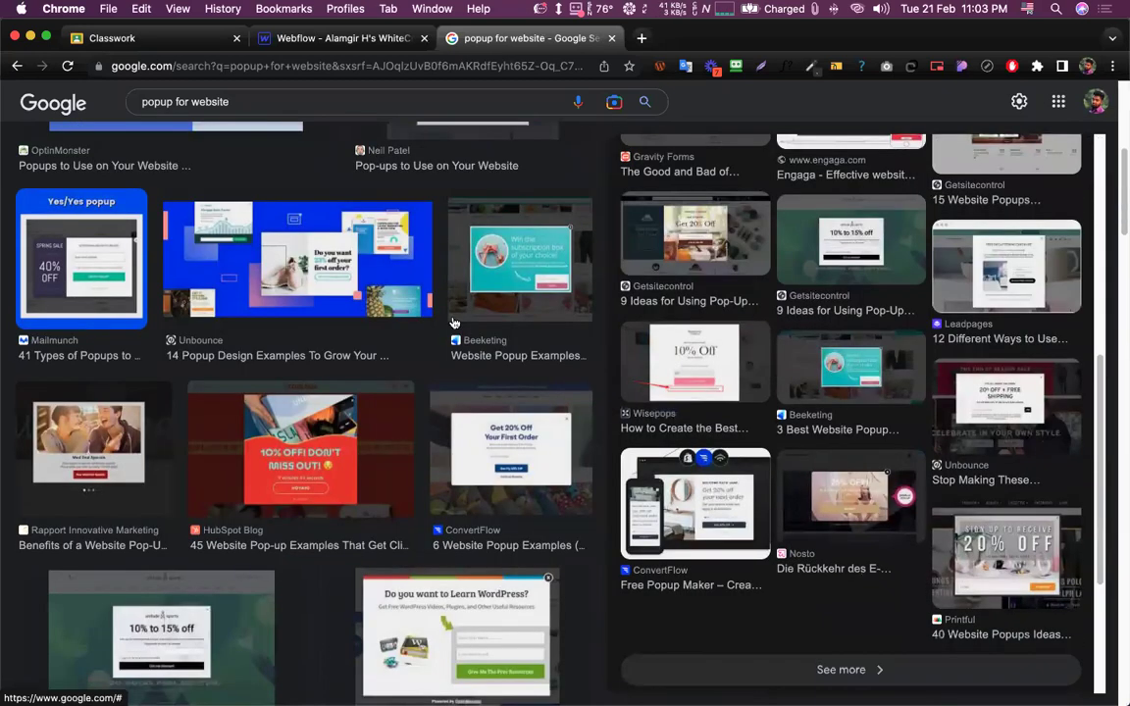
scroll(454, 355, down, 2)
scroll(509, 385, down, 2)
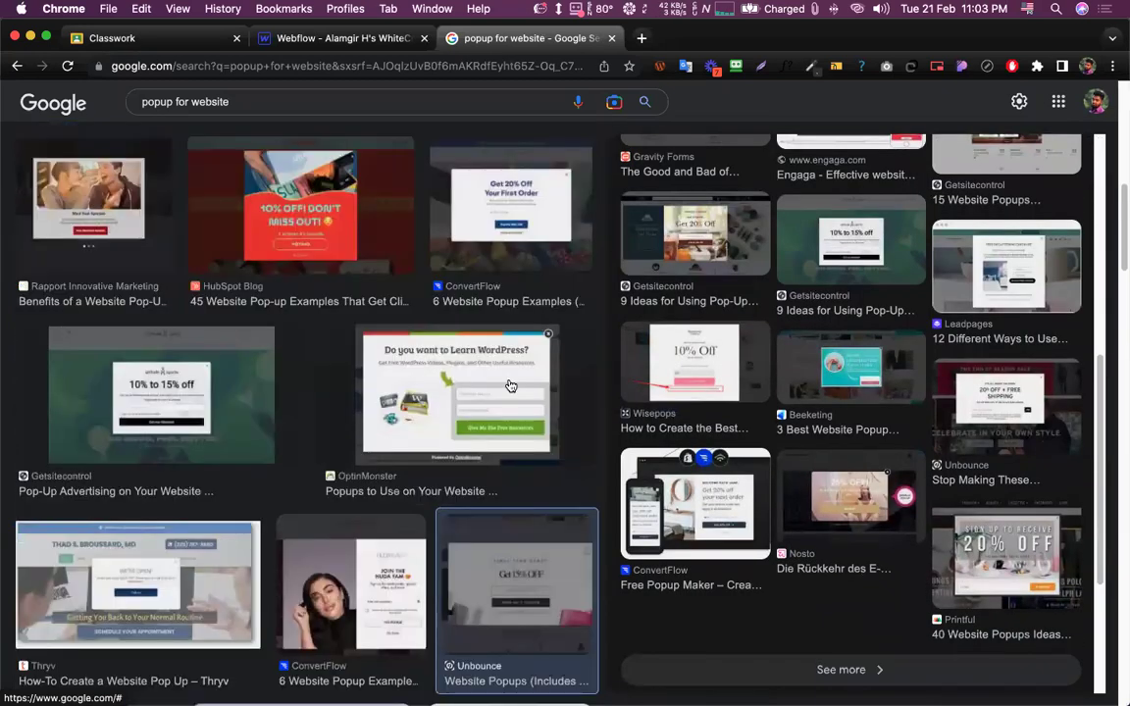
scroll(334, 335, down, 4)
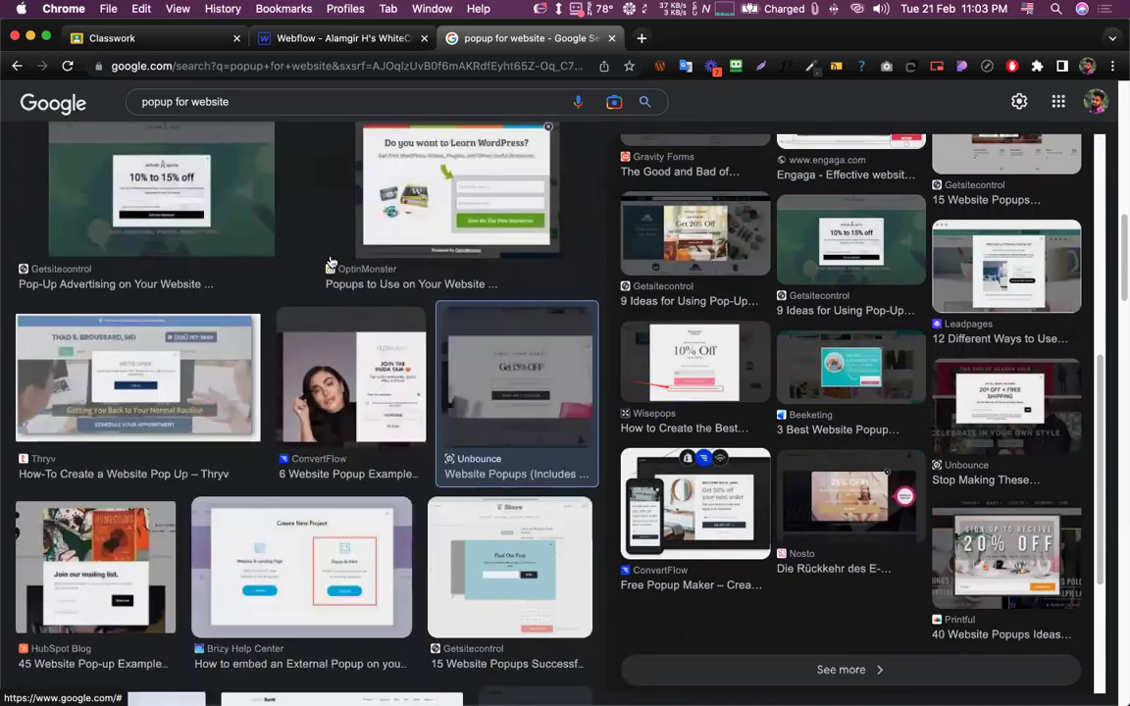
scroll(454, 300, down, 5)
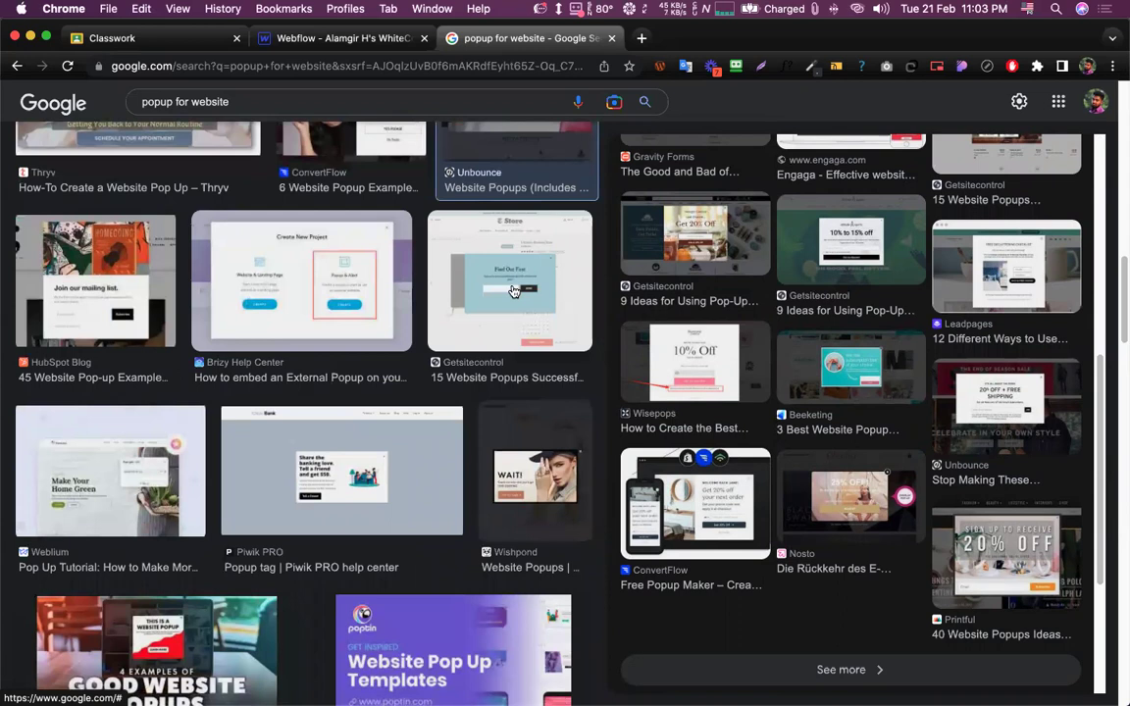
Open the Getsitecontrol "Find Out First" popup image in its own tab, examine its layout, and return to the Webflow page design
click(512, 291)
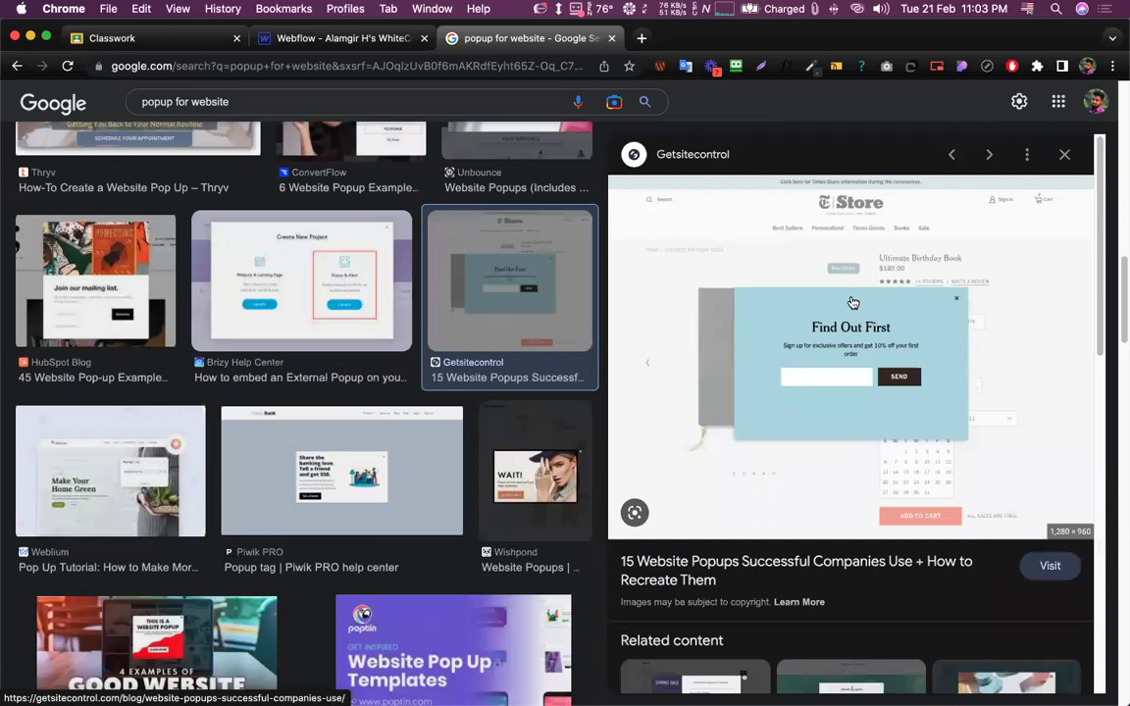
scroll(859, 359, down, 2)
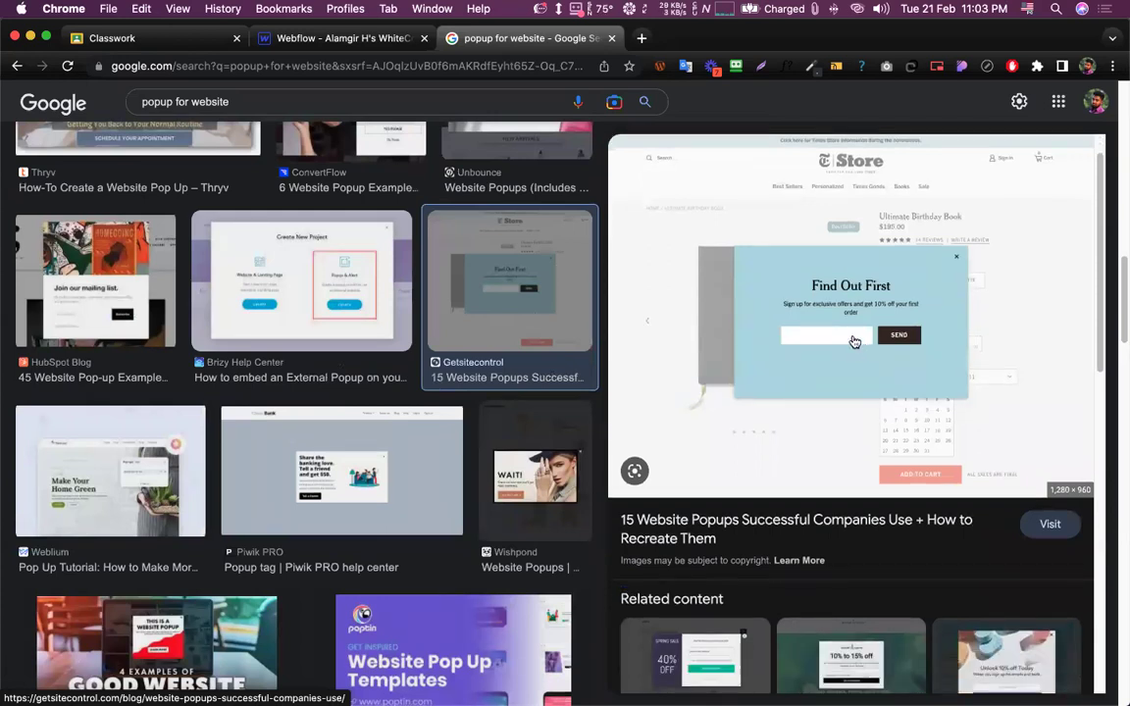
right_click(912, 447)
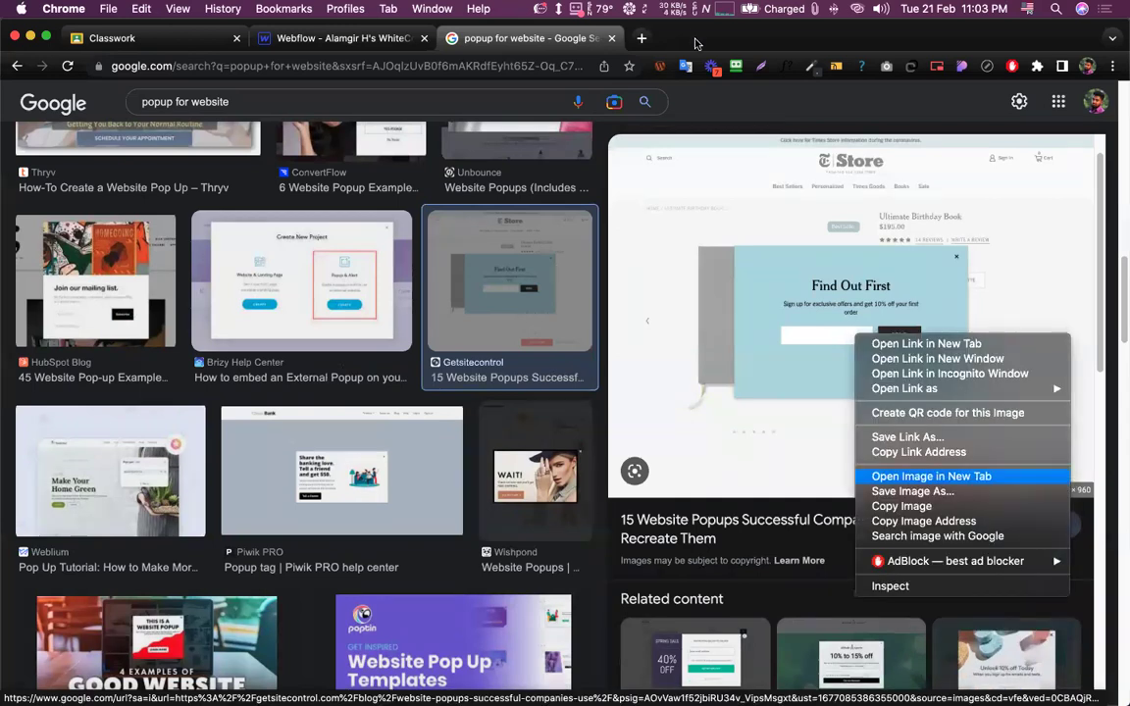
key(Return)
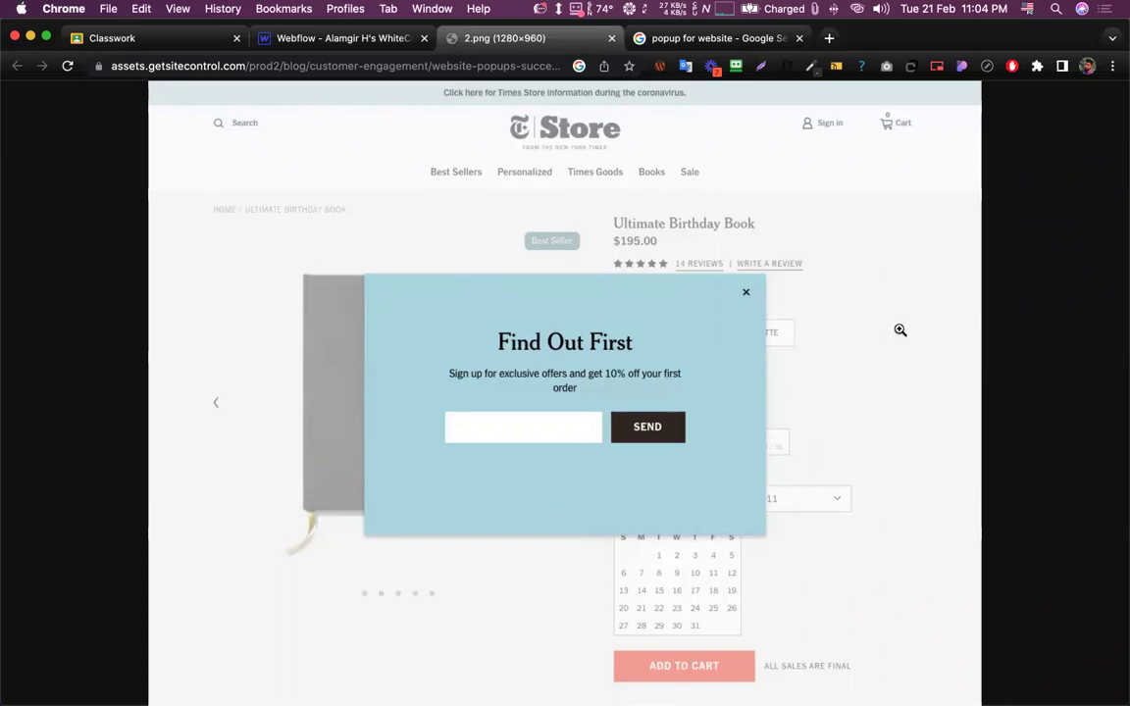
scroll(876, 328, down, 1)
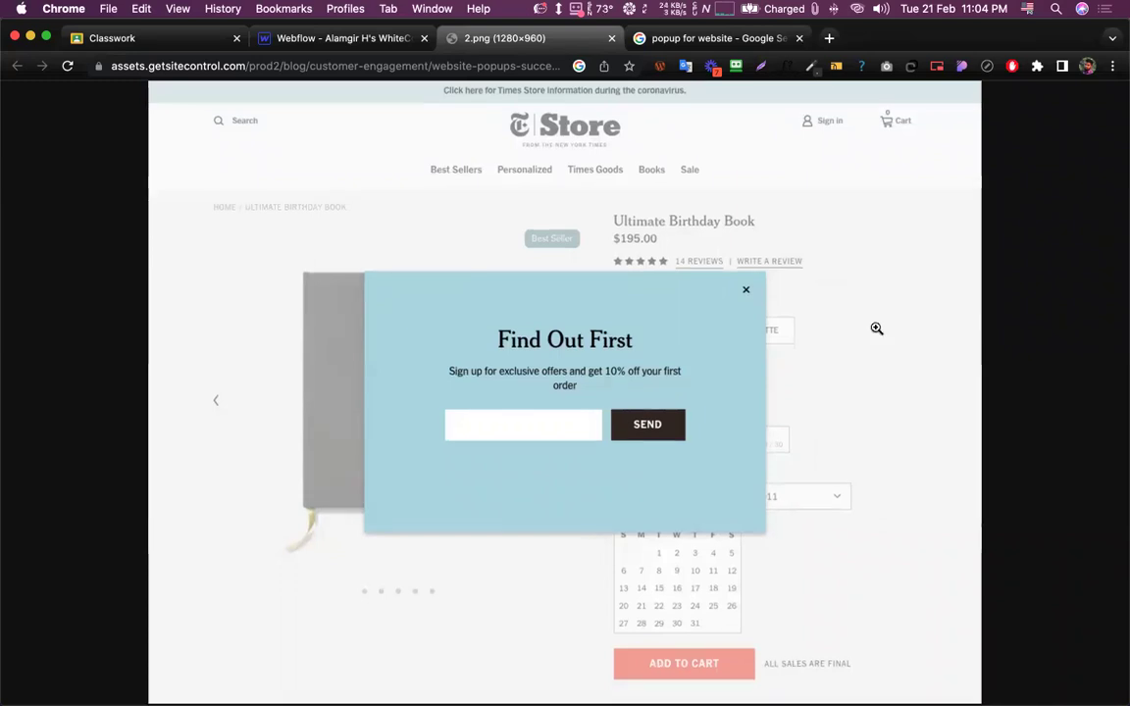
scroll(746, 392, up, 1)
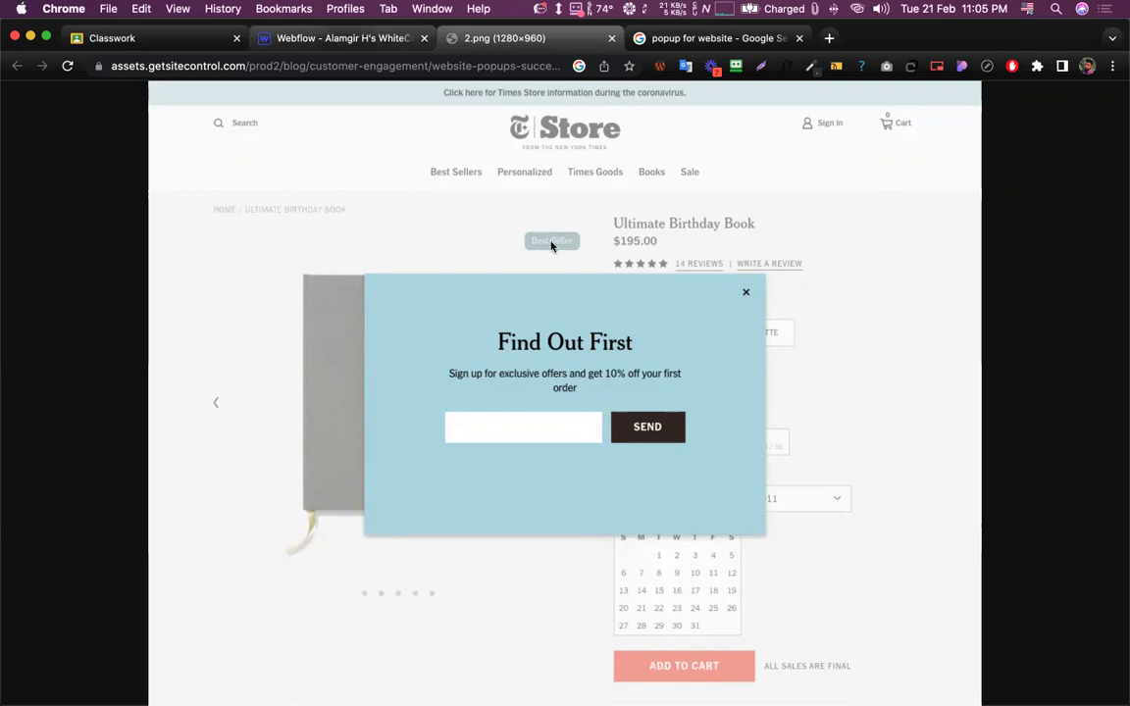
key(ctrl+shift+Tab)
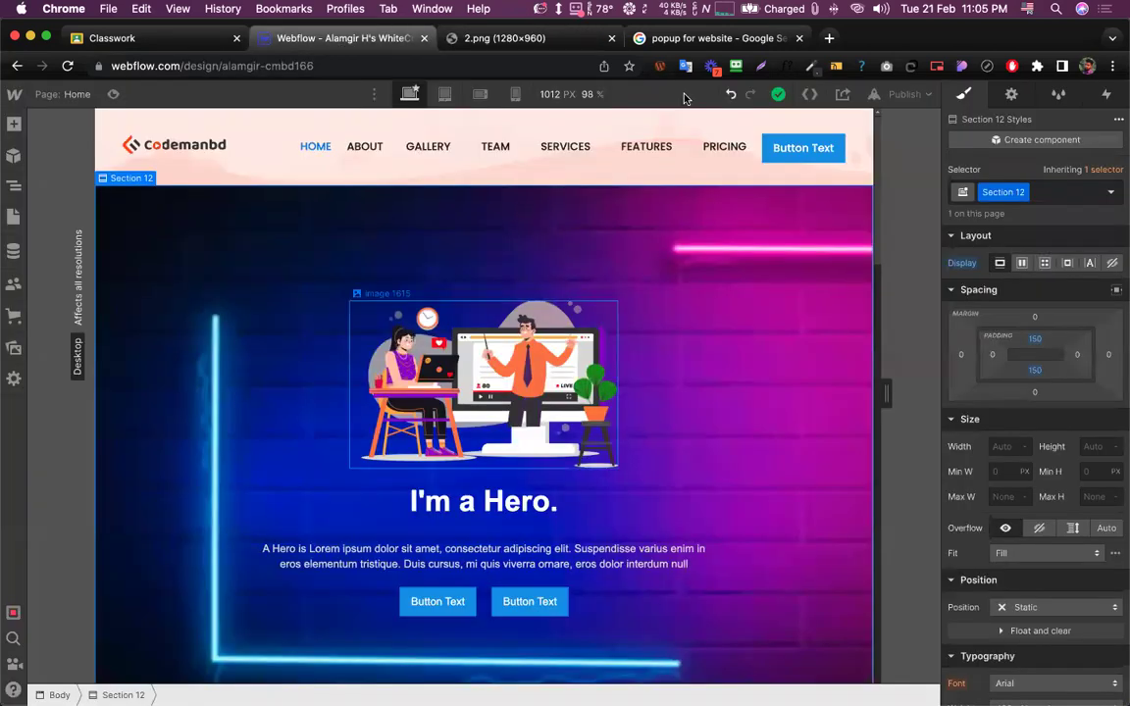
Review the "Find Out First" popup reference image and look over the home page's element structure
click(553, 44)
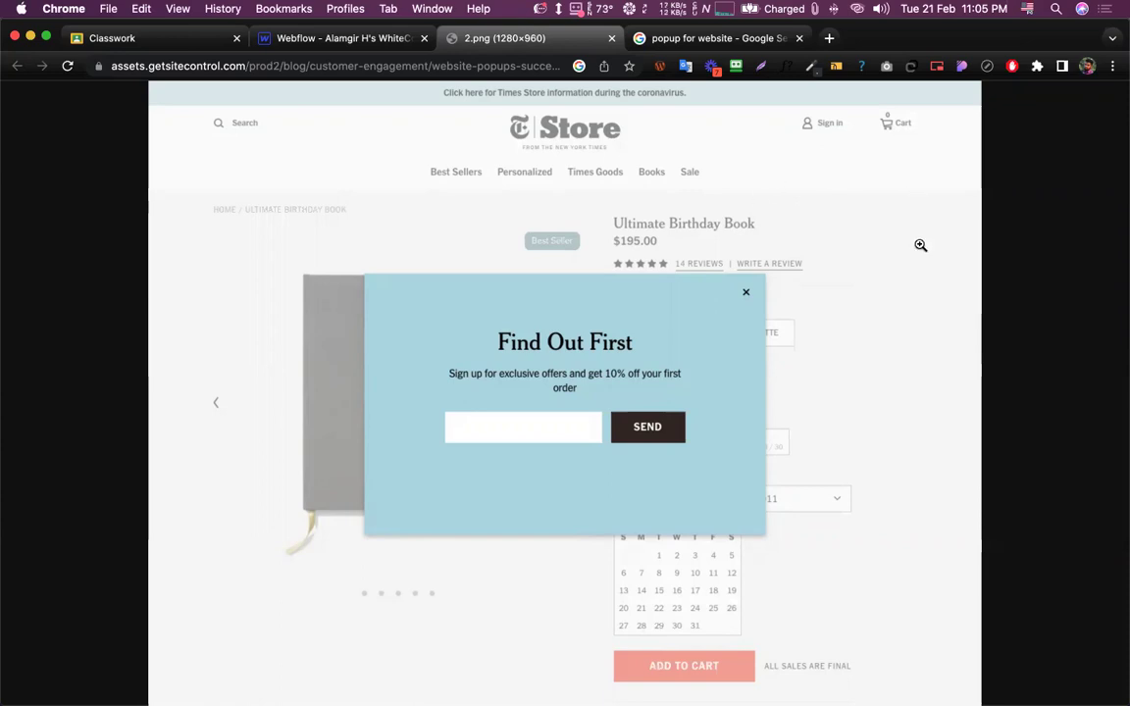
click(305, 40)
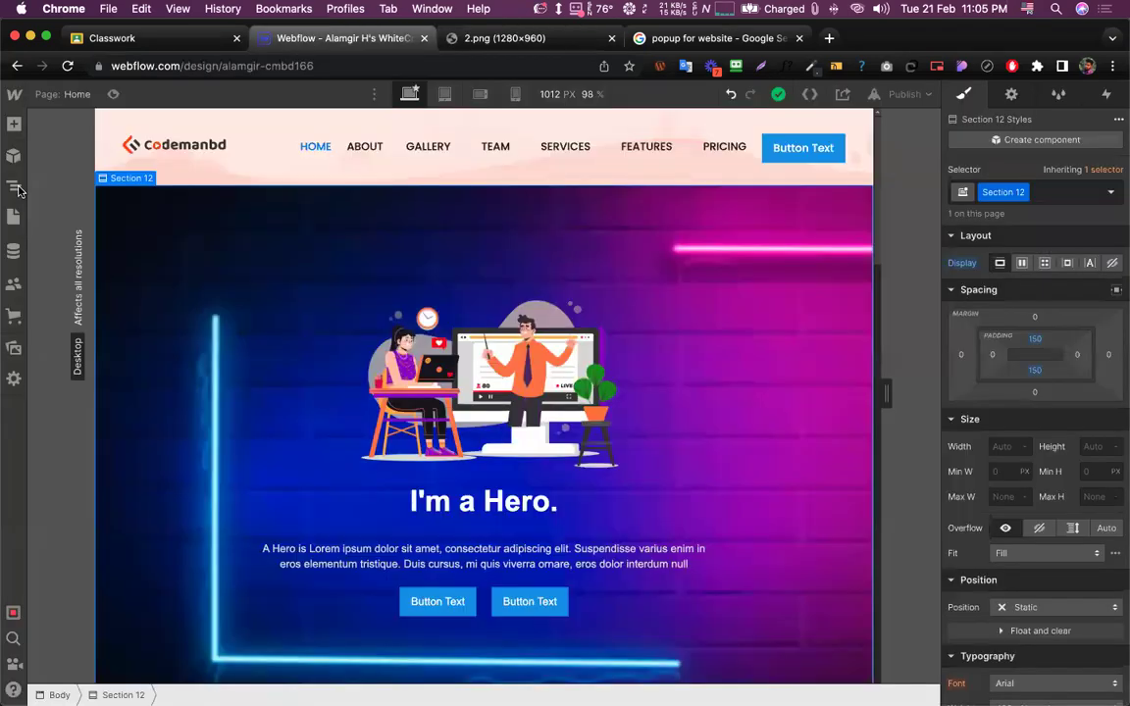
click(15, 187)
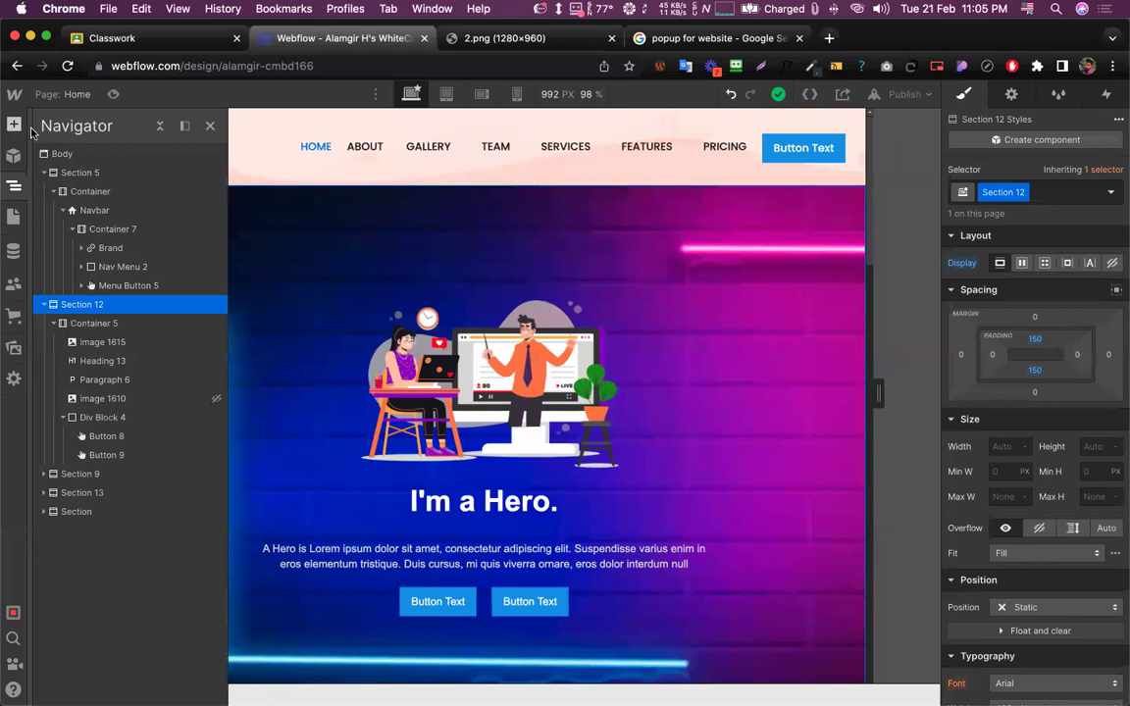
Try adding a Div Block at the very start of the page body, and undo it
key(a)
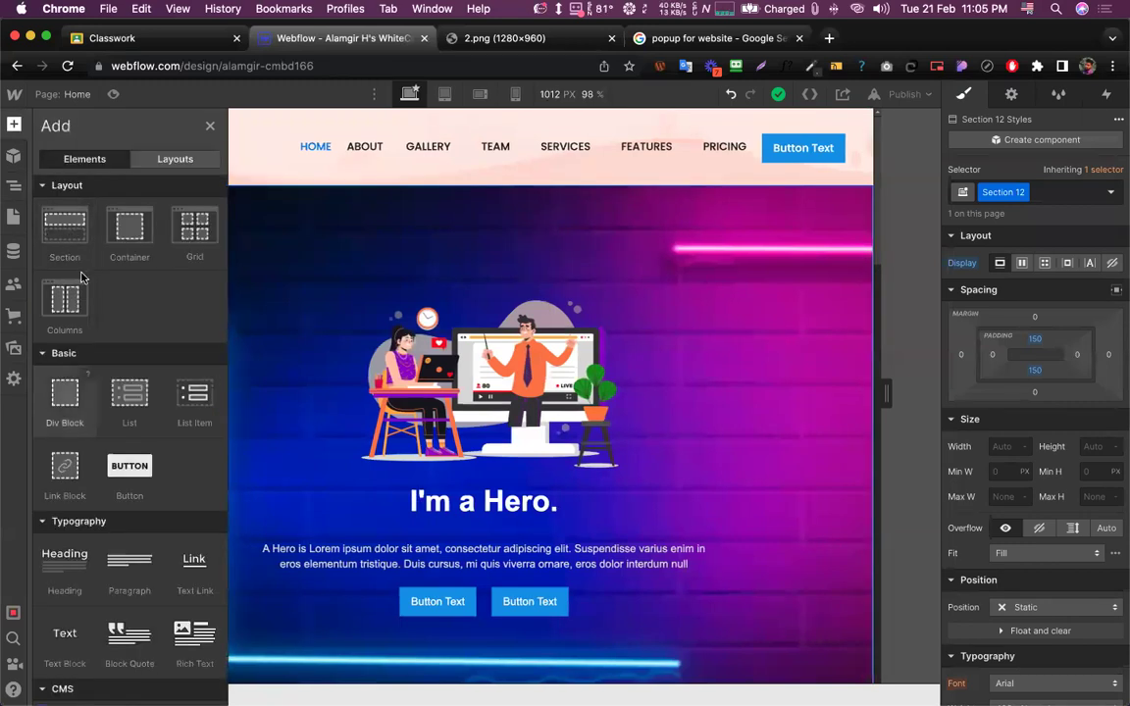
drag(58, 402, 461, 123)
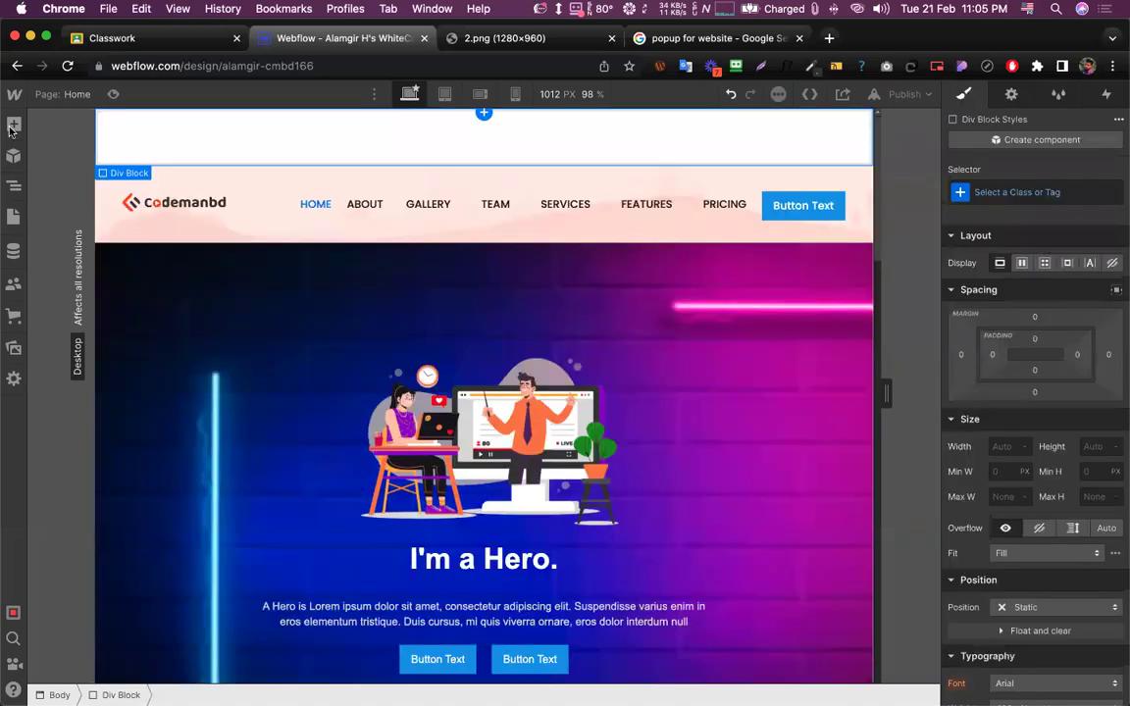
key(super+z)
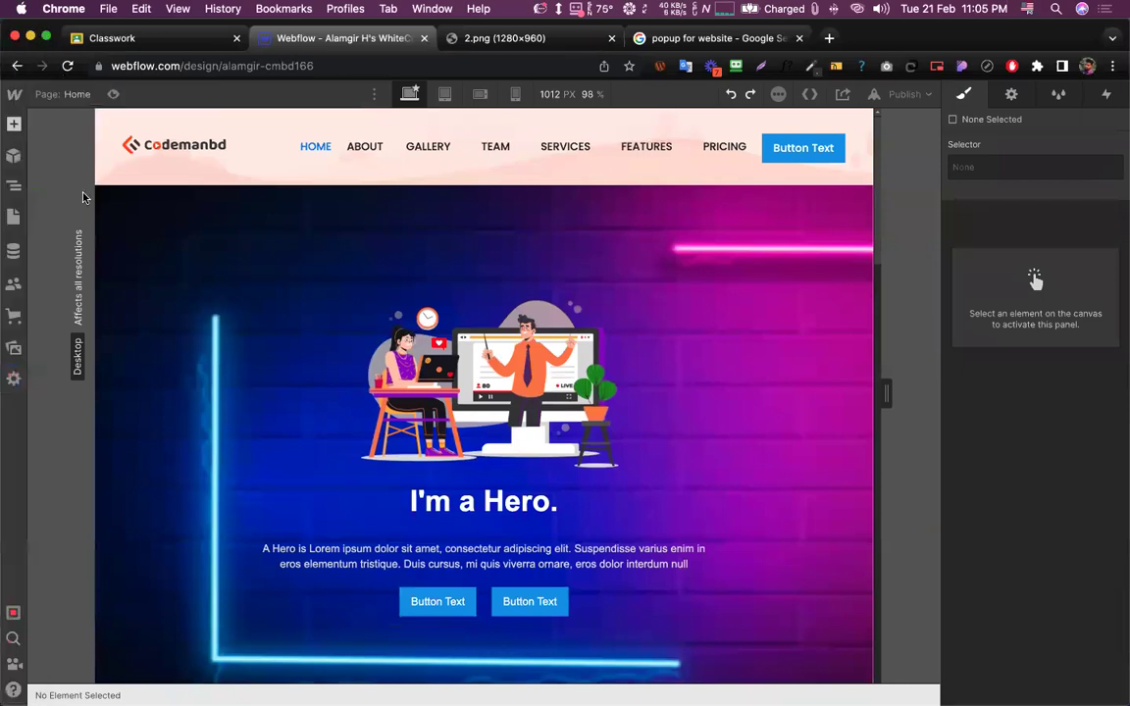
Add a Div Block at the very start of the page body, above the navigation bar section
click(14, 123)
drag(59, 393, 969, 102)
drag(593, 115, 976, 110)
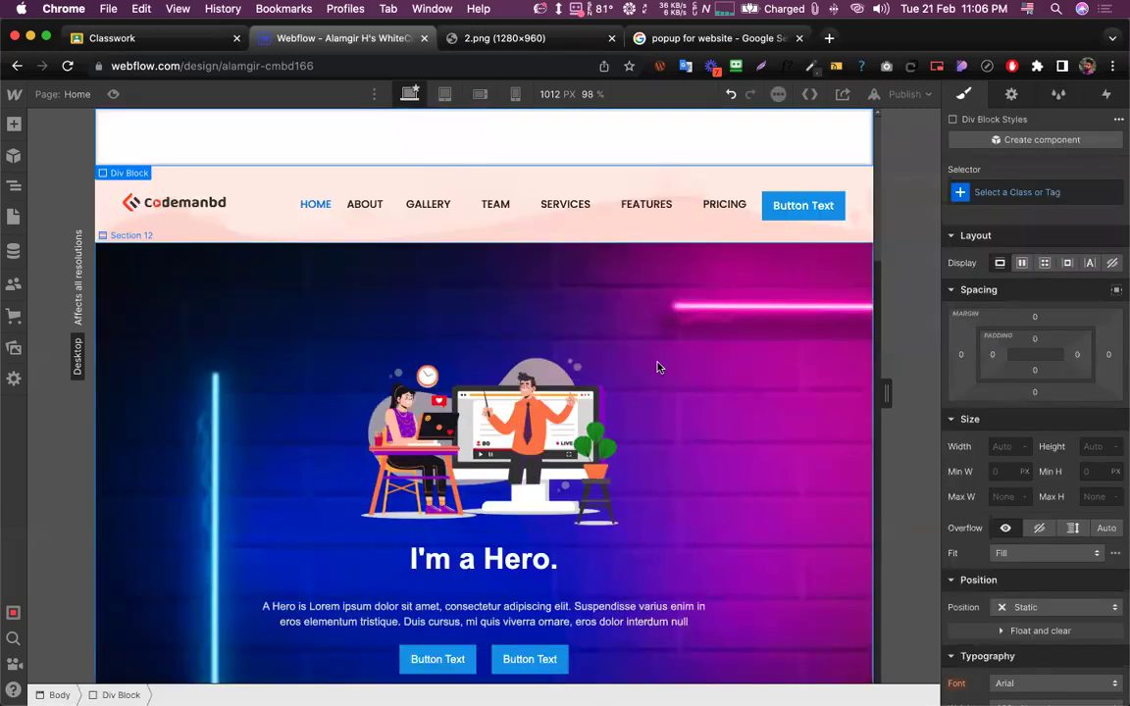
Set the position of the new div block above the navigation bar to Fixed
scroll(657, 367, down, 5)
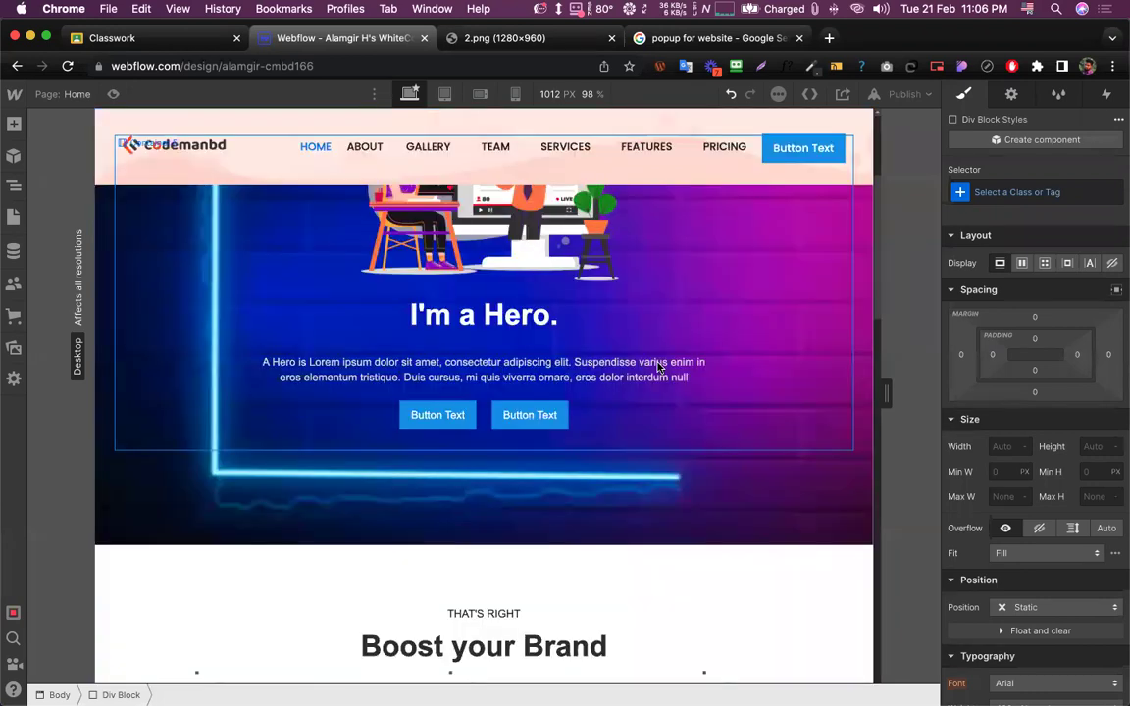
scroll(659, 367, down, 10)
scroll(578, 332, up, 15)
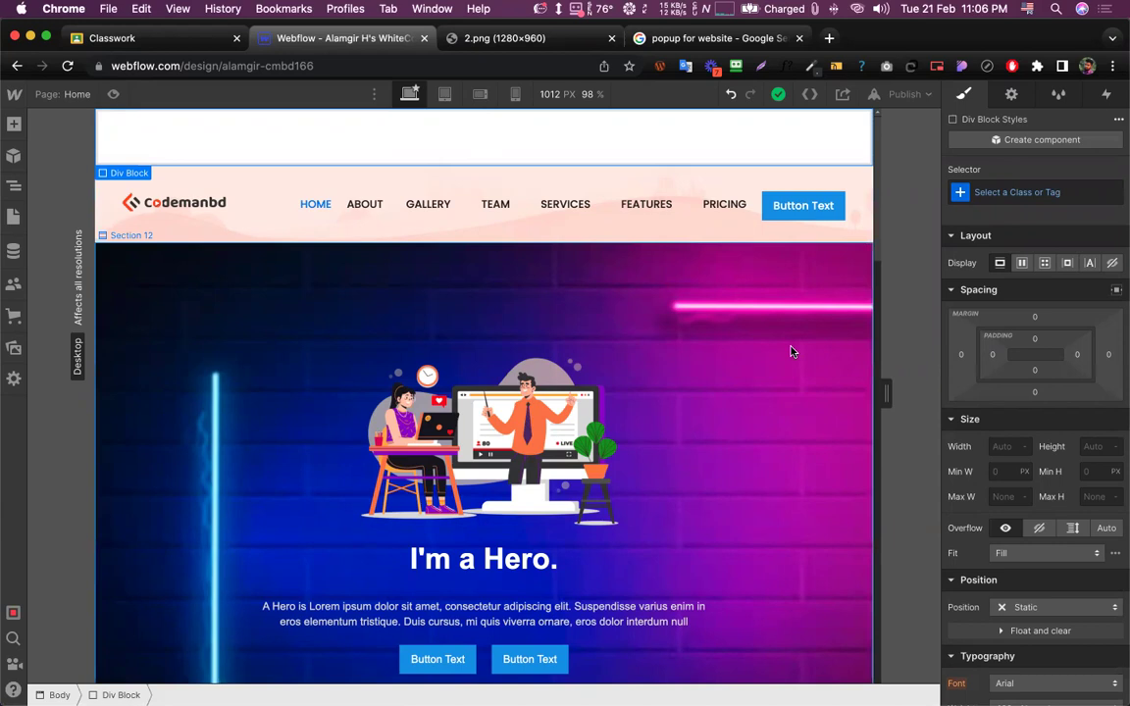
scroll(792, 351, down, 5)
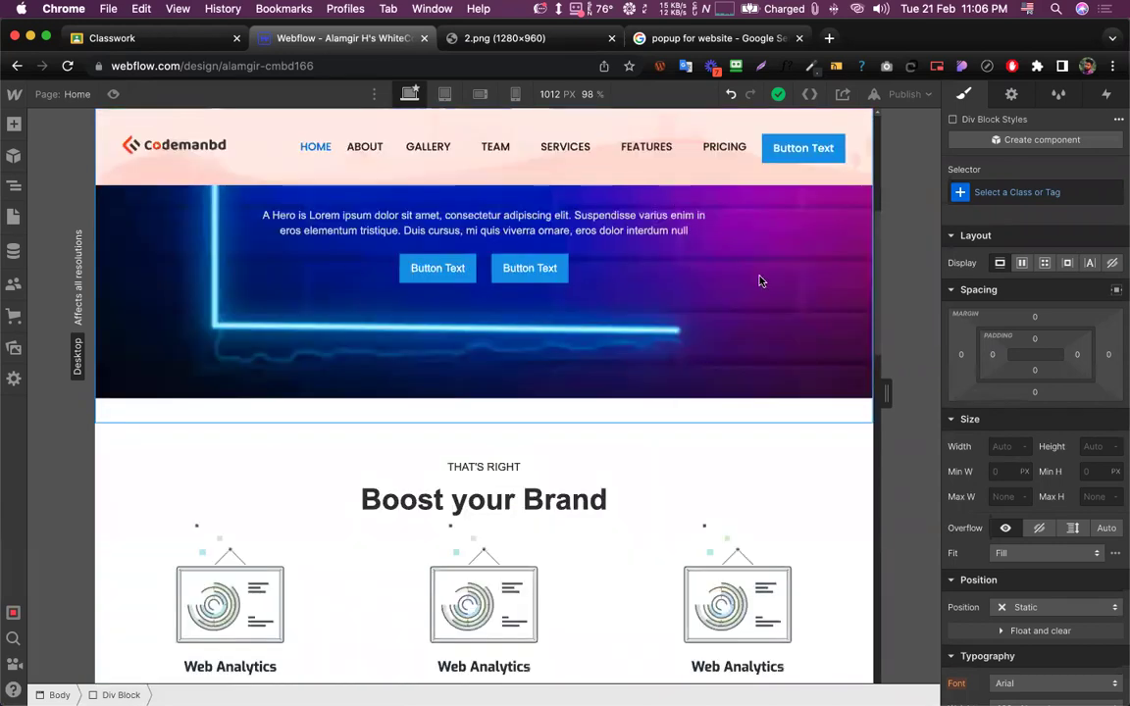
scroll(762, 287, down, 10)
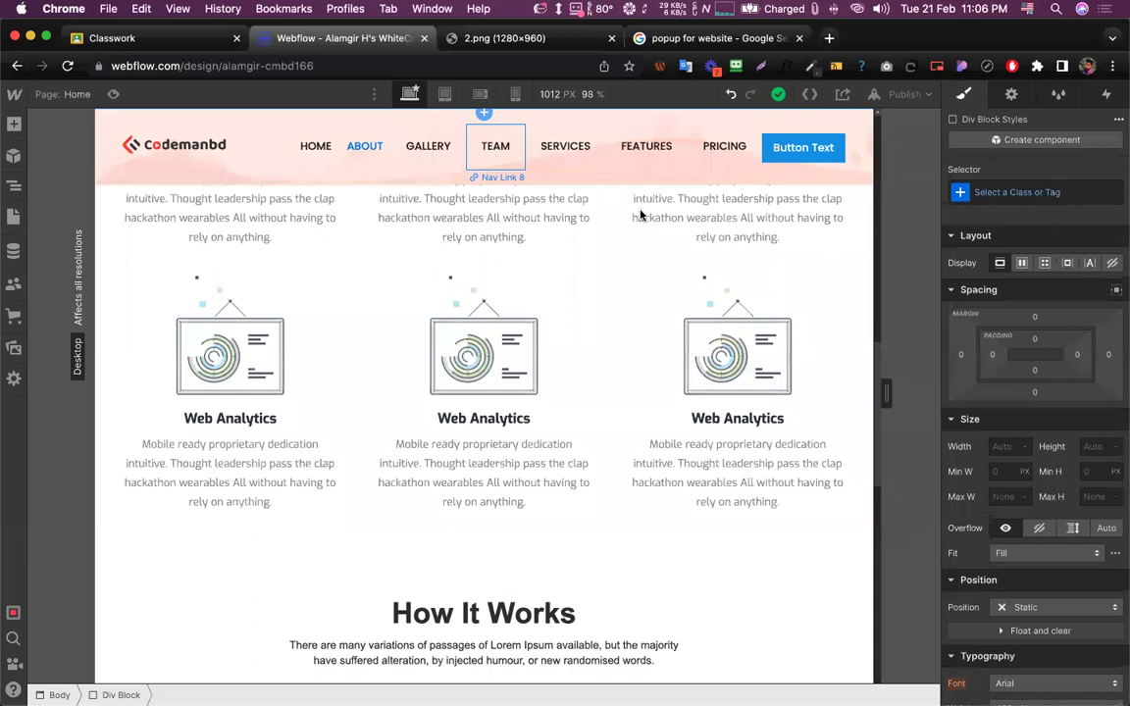
scroll(710, 402, up, 15)
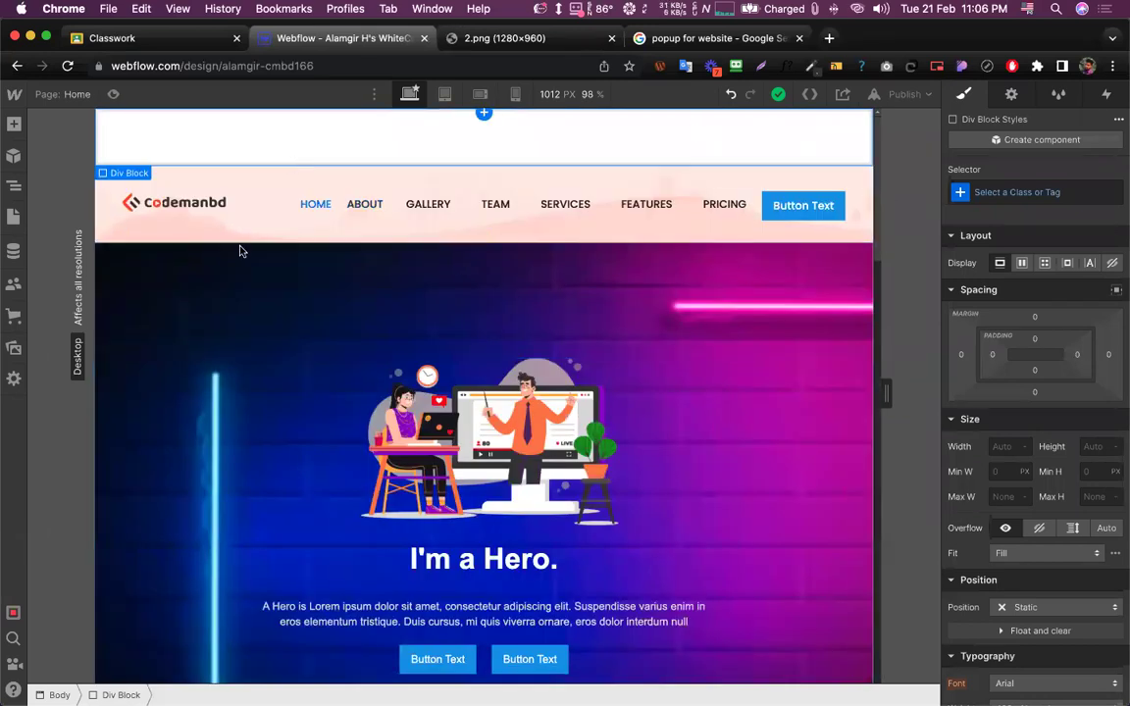
mouse_move(8, 196)
click(13, 187)
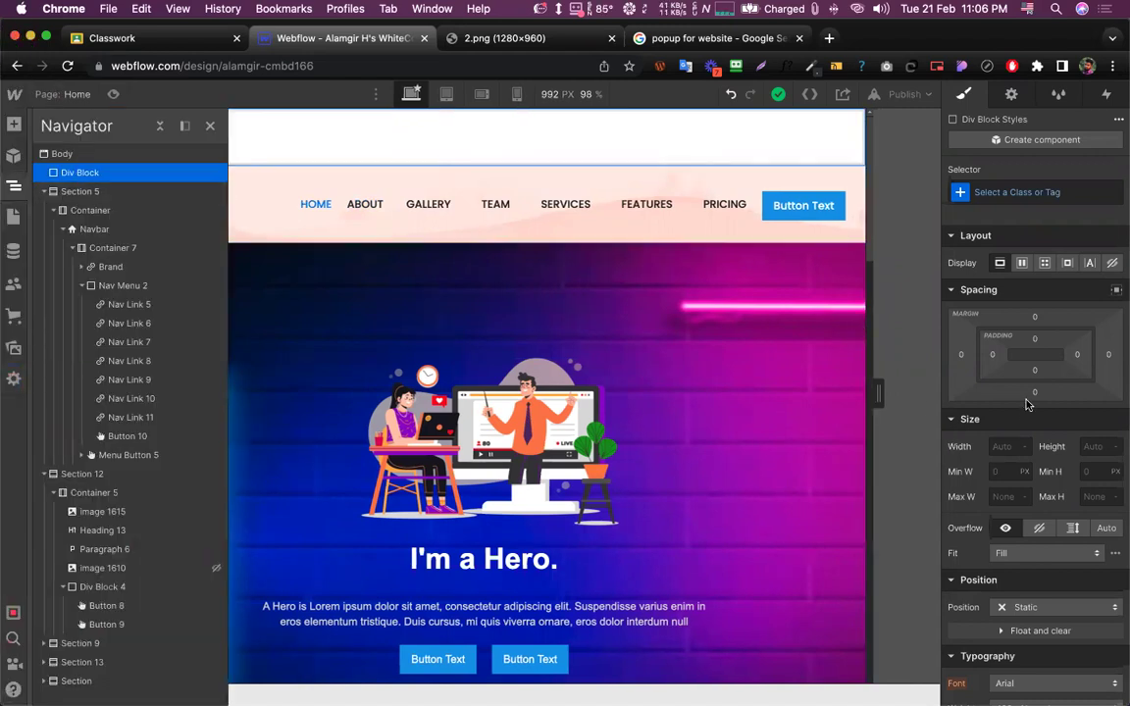
scroll(1026, 404, down, 5)
scroll(980, 393, up, 2)
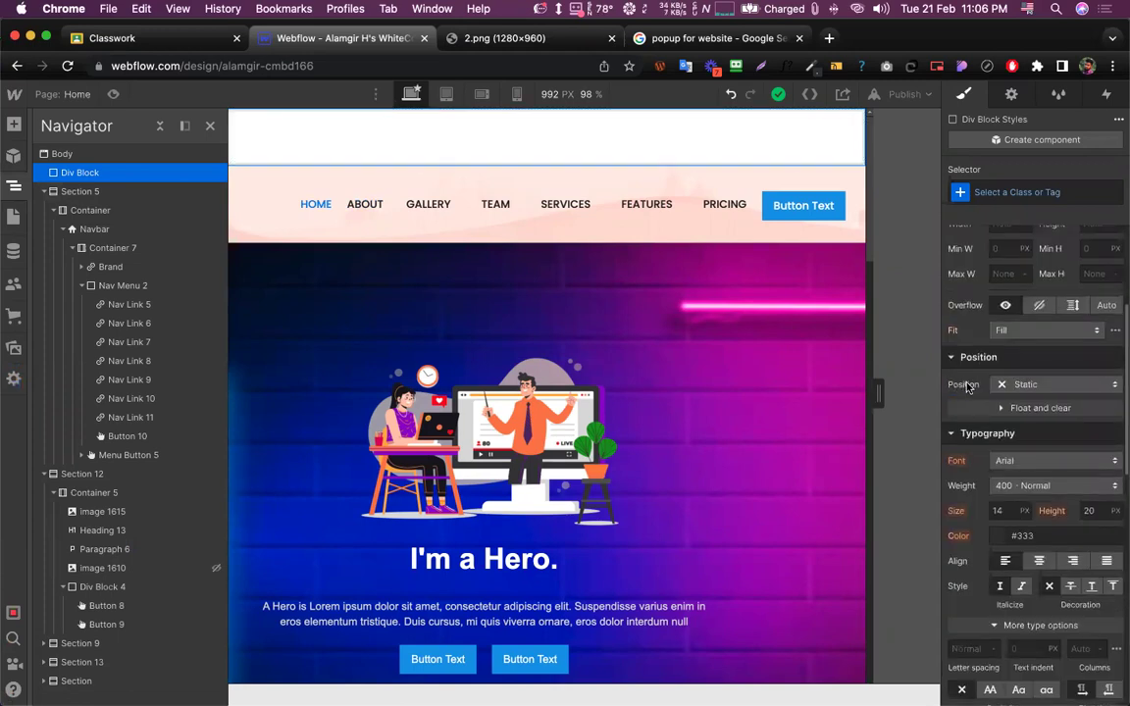
click(1036, 390)
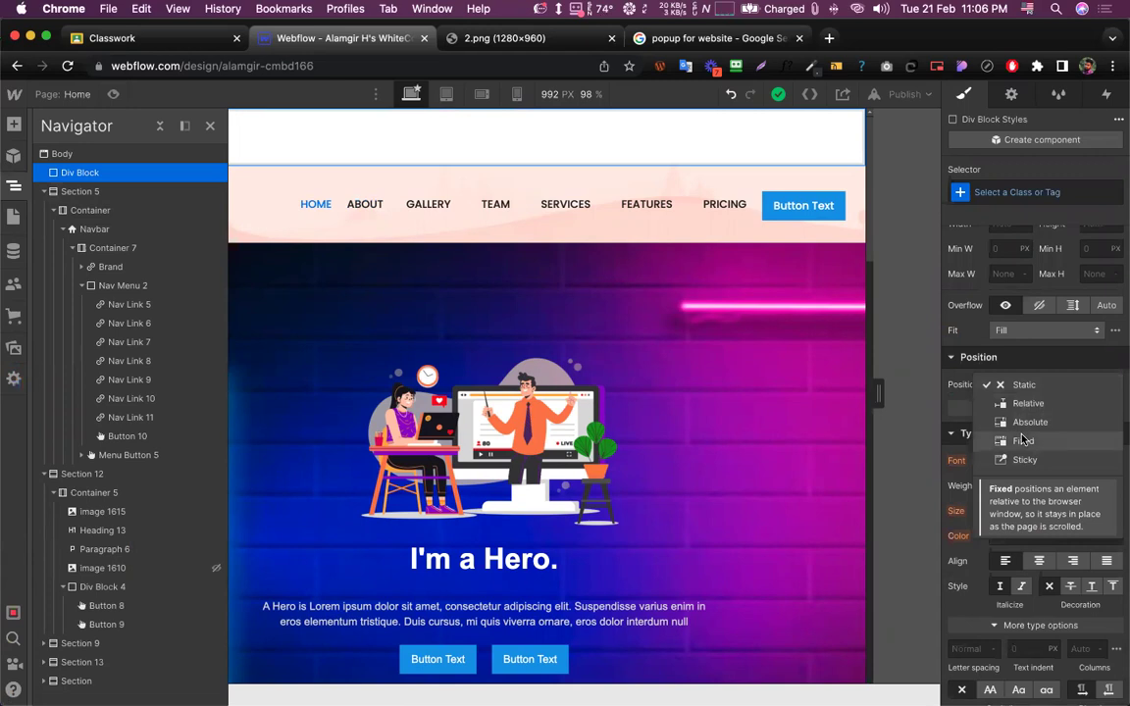
click(1023, 440)
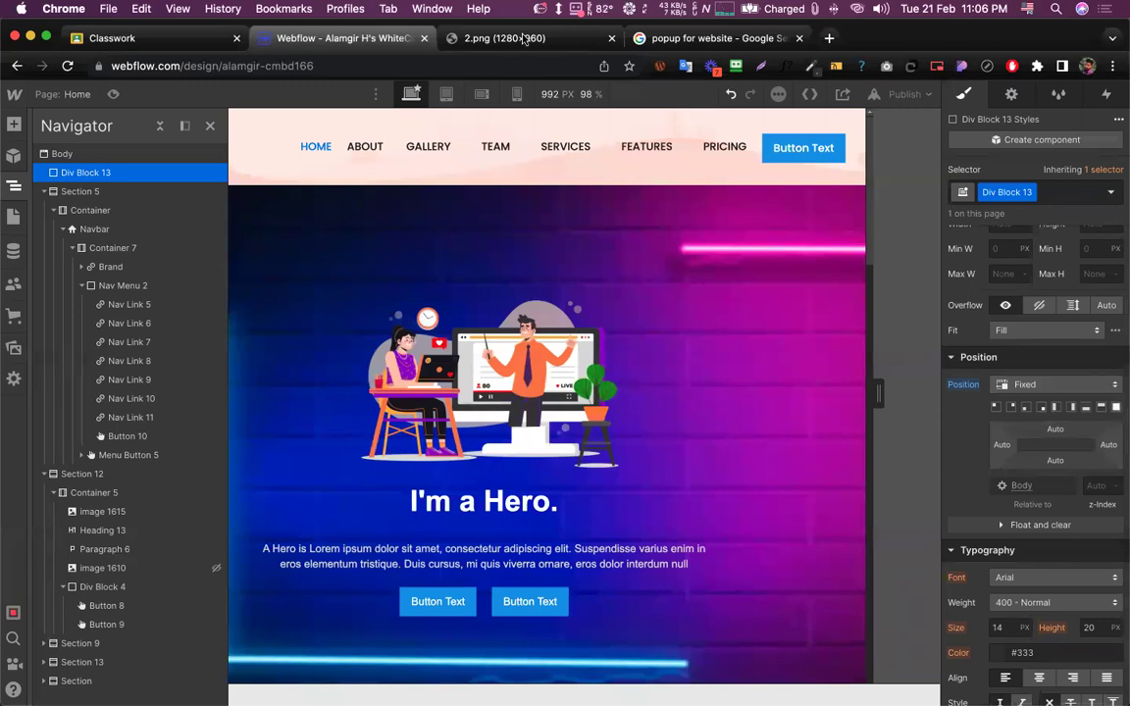
Recheck the popup reference image and give the fixed div block a dark grey #474747 background color
key(ctrl+Tab)
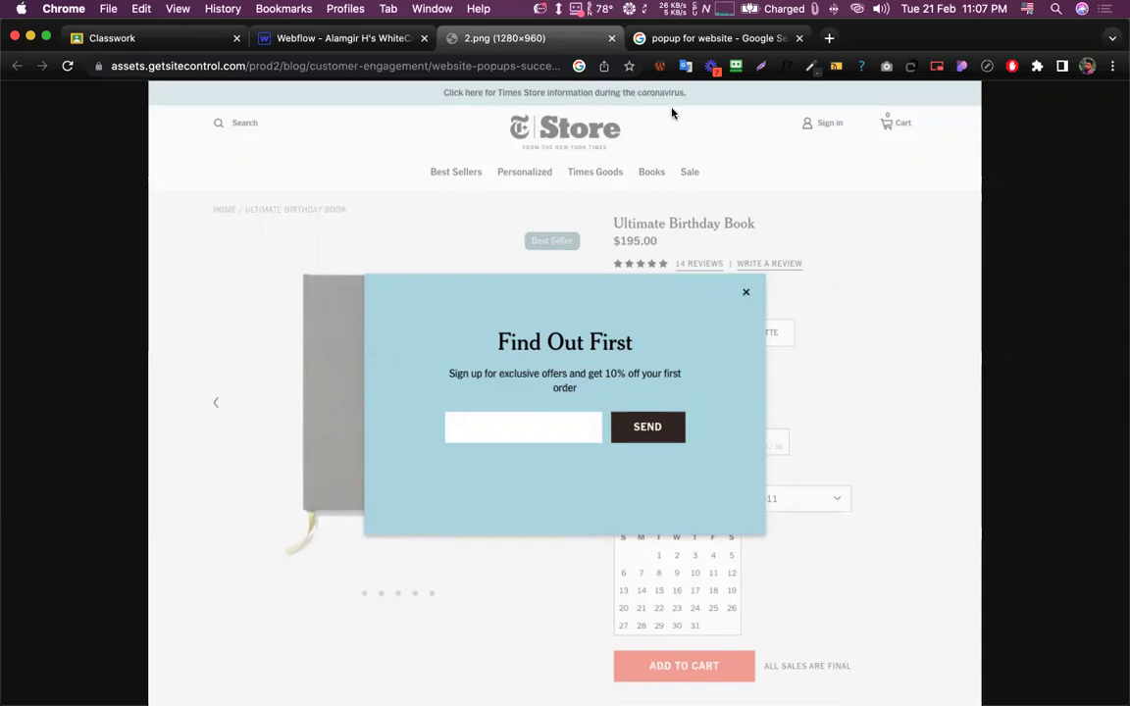
click(311, 37)
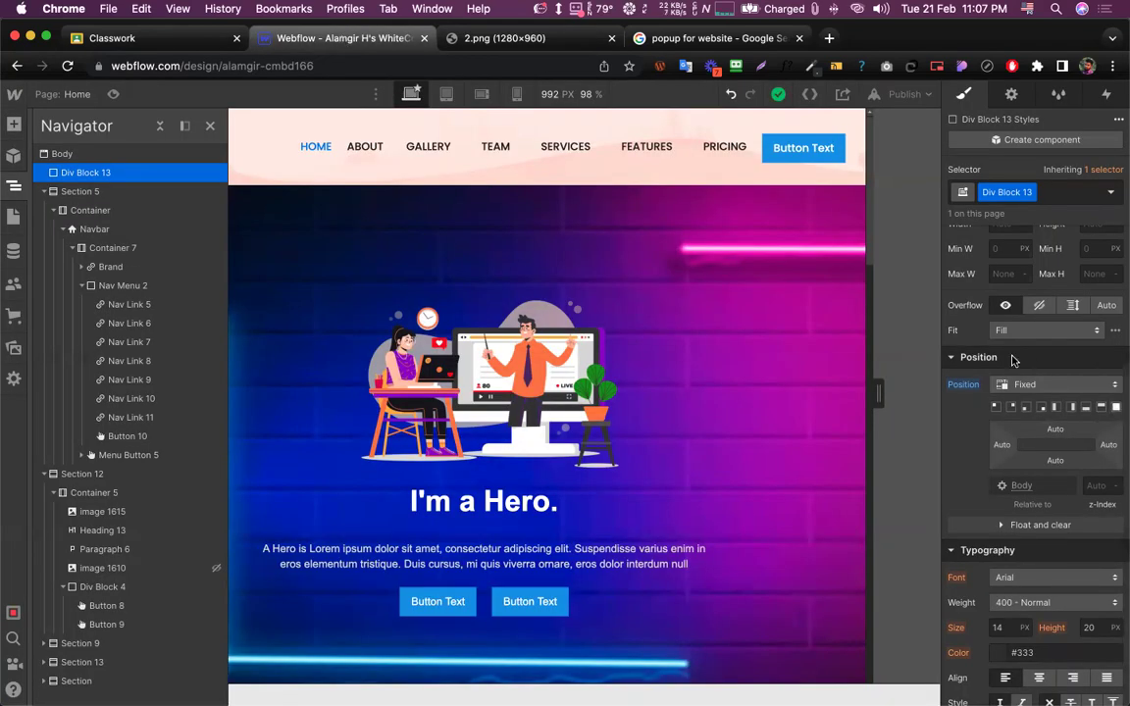
scroll(1013, 361, down, 5)
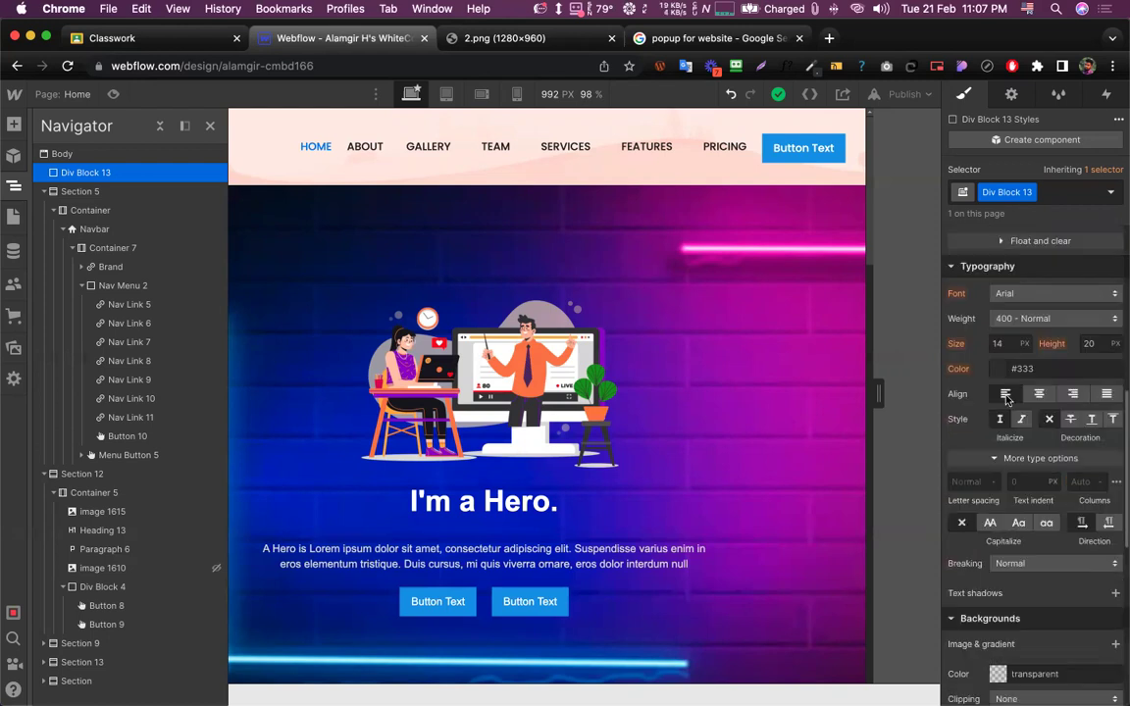
scroll(1002, 422, down, 4)
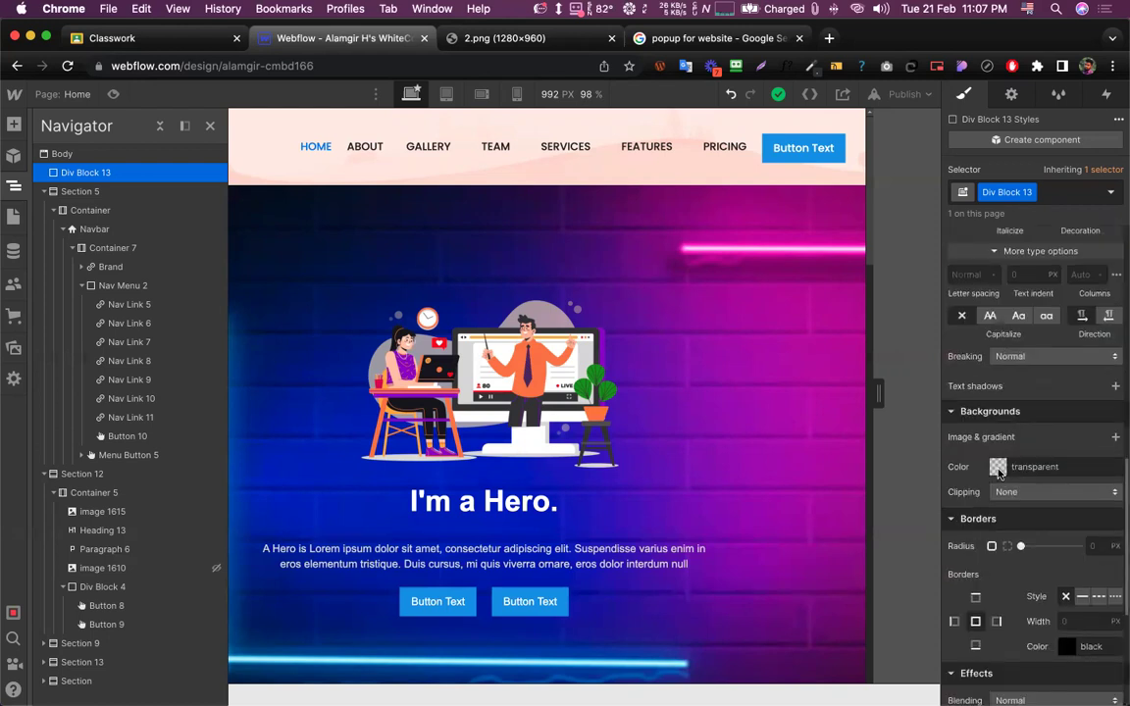
click(998, 467)
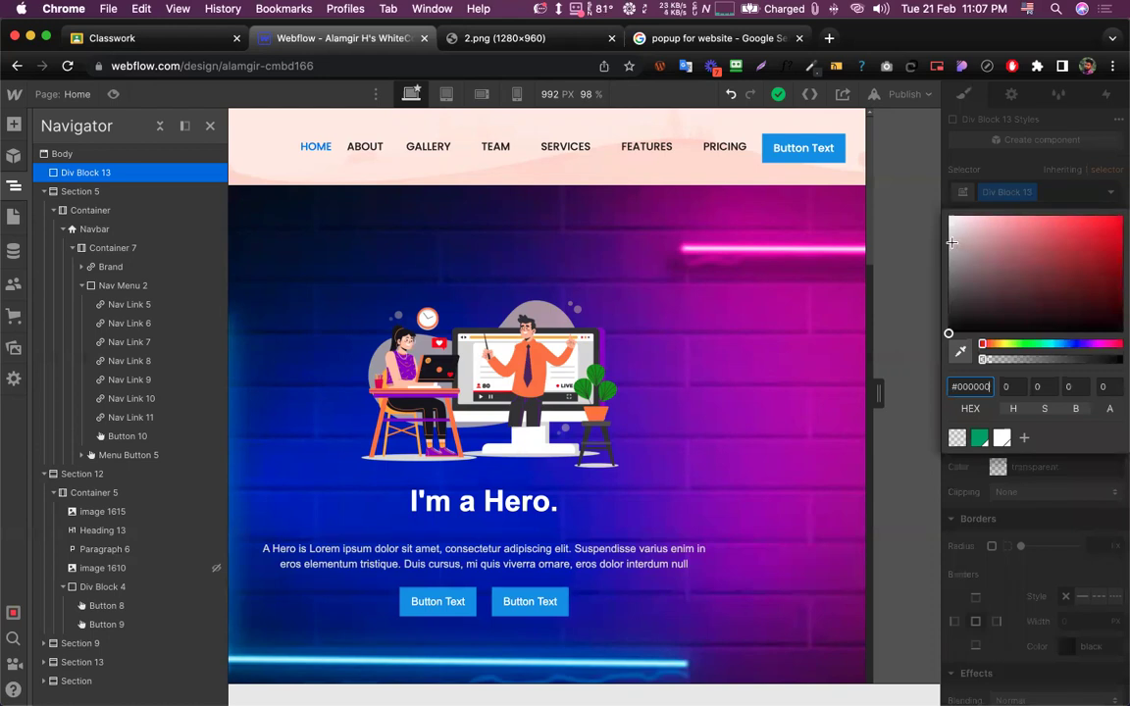
click(946, 235)
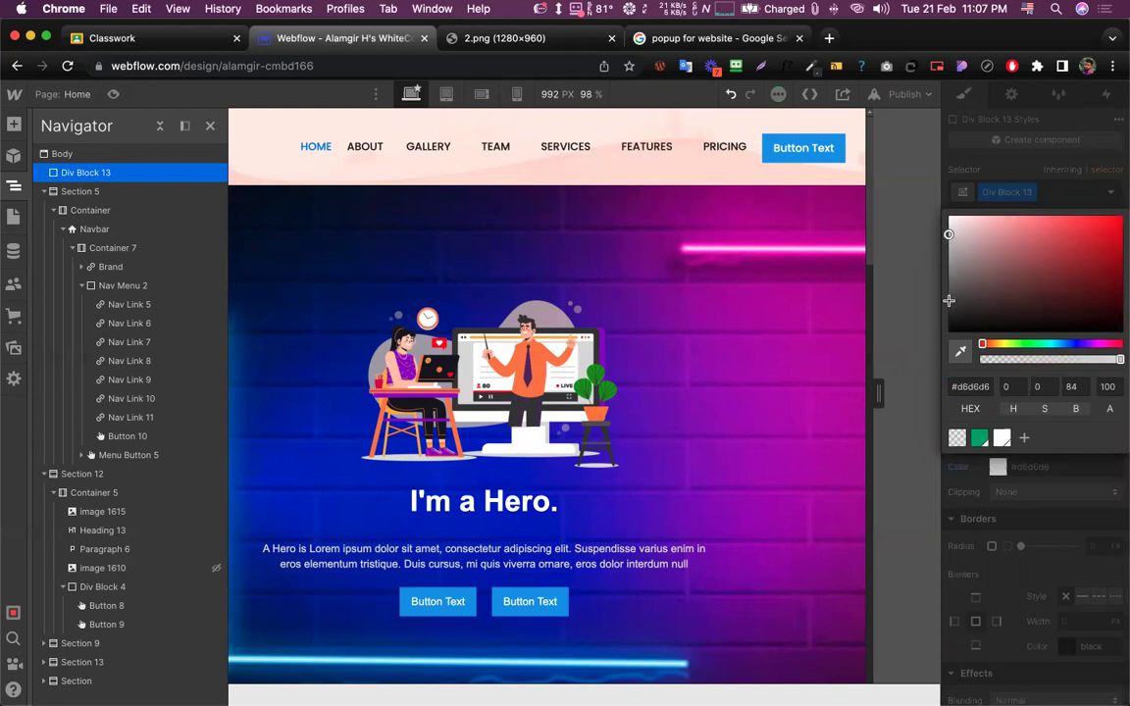
click(948, 270)
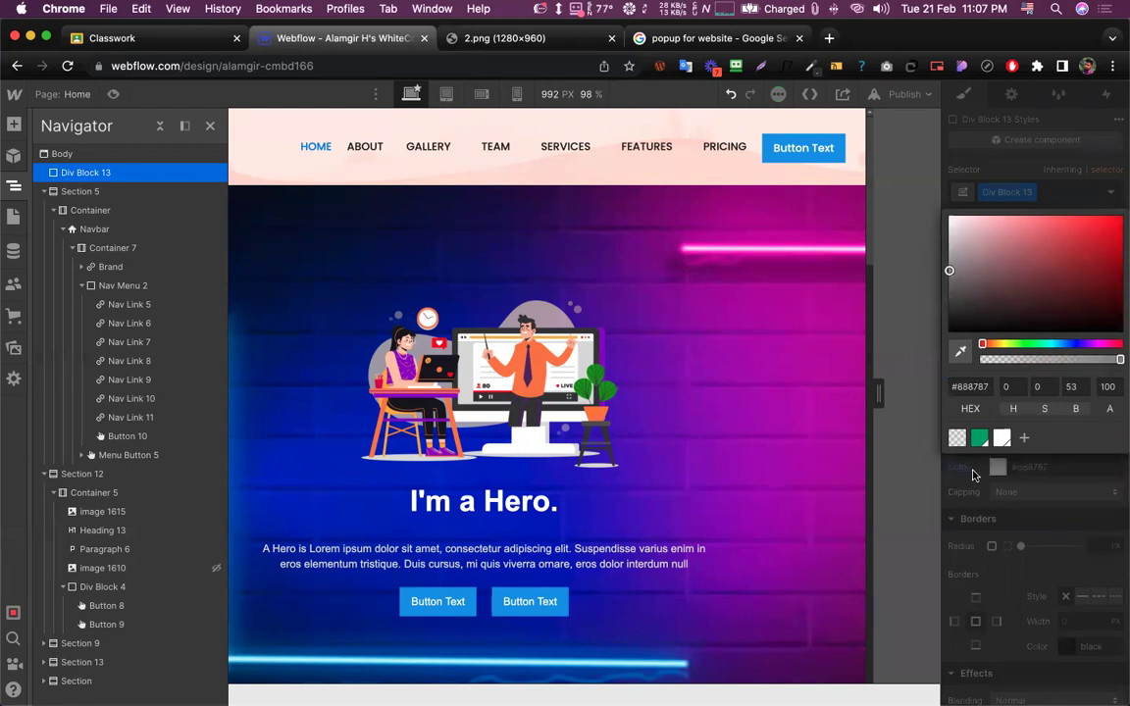
click(973, 463)
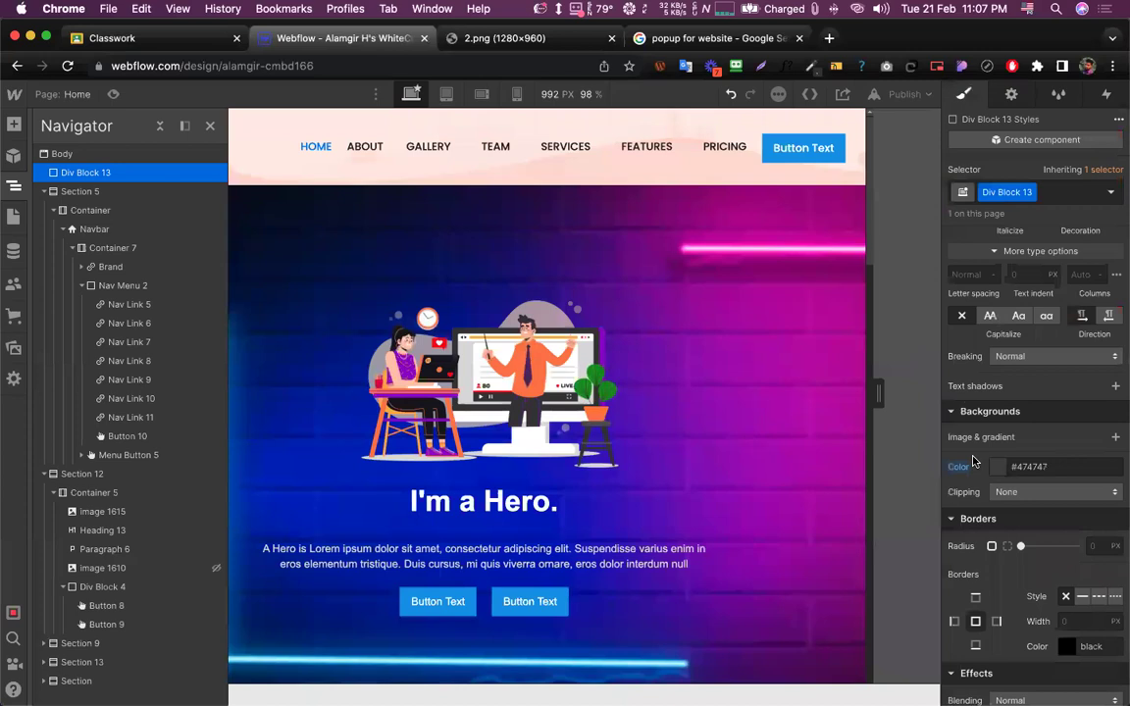
Set the fixed div block's width and height to 100% each
scroll(971, 451, up, 2)
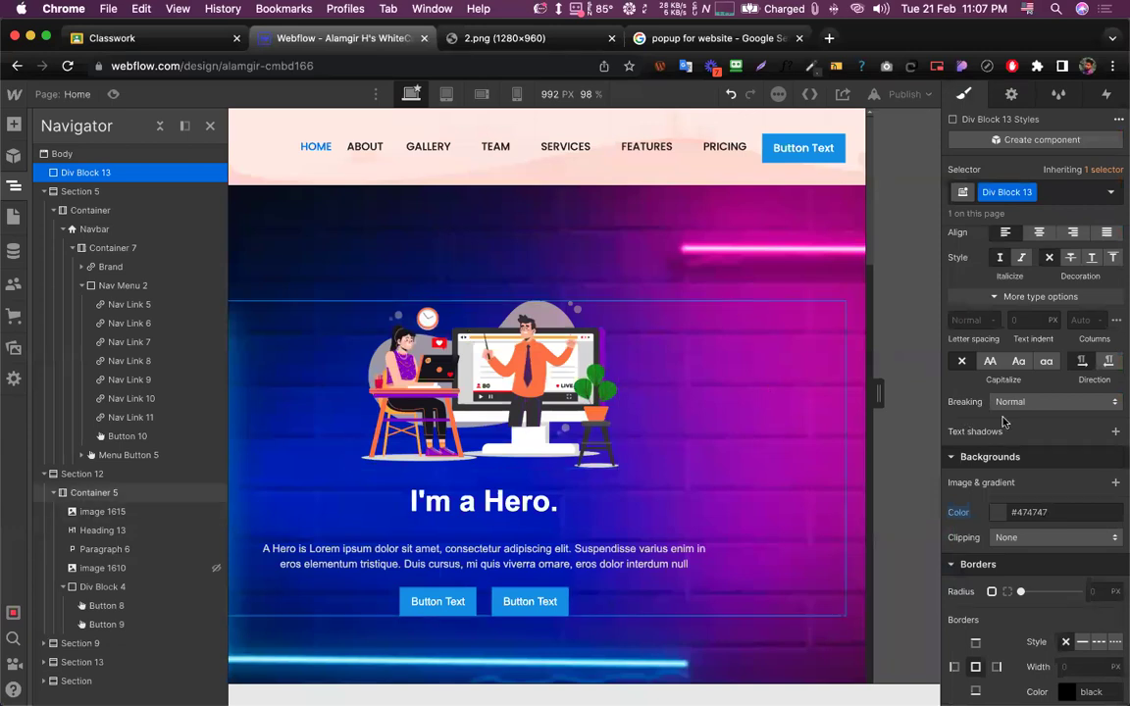
scroll(994, 439, up, 3)
scroll(991, 392, up, 5)
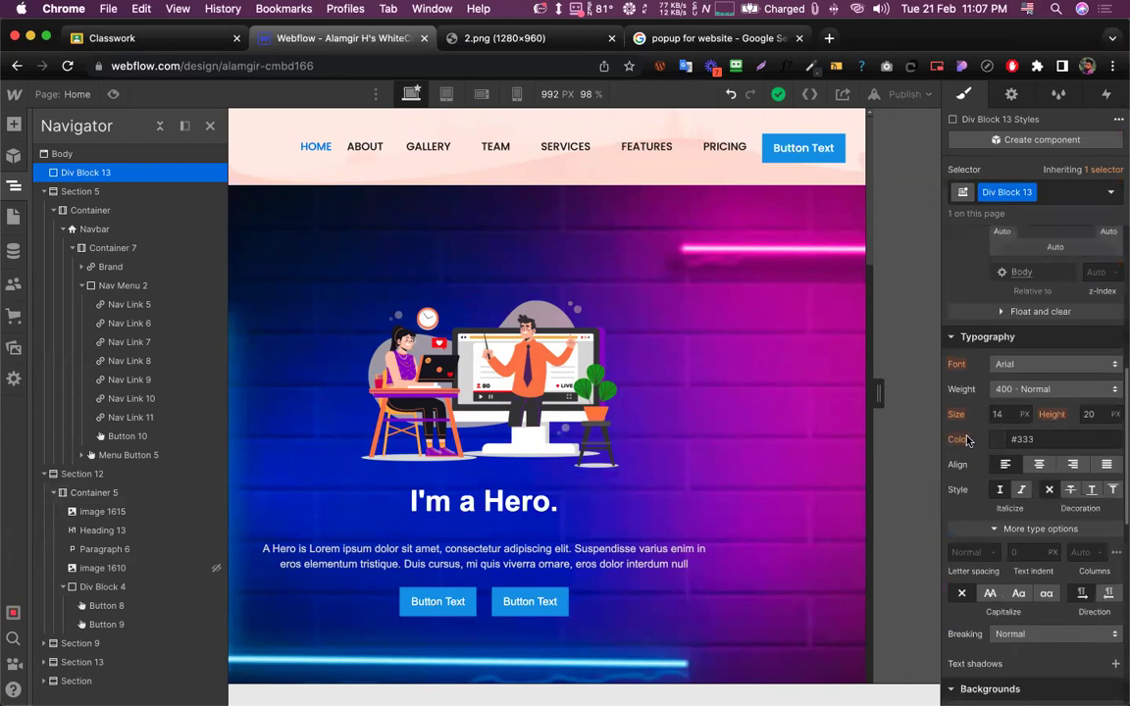
scroll(986, 329, up, 2)
click(1003, 337)
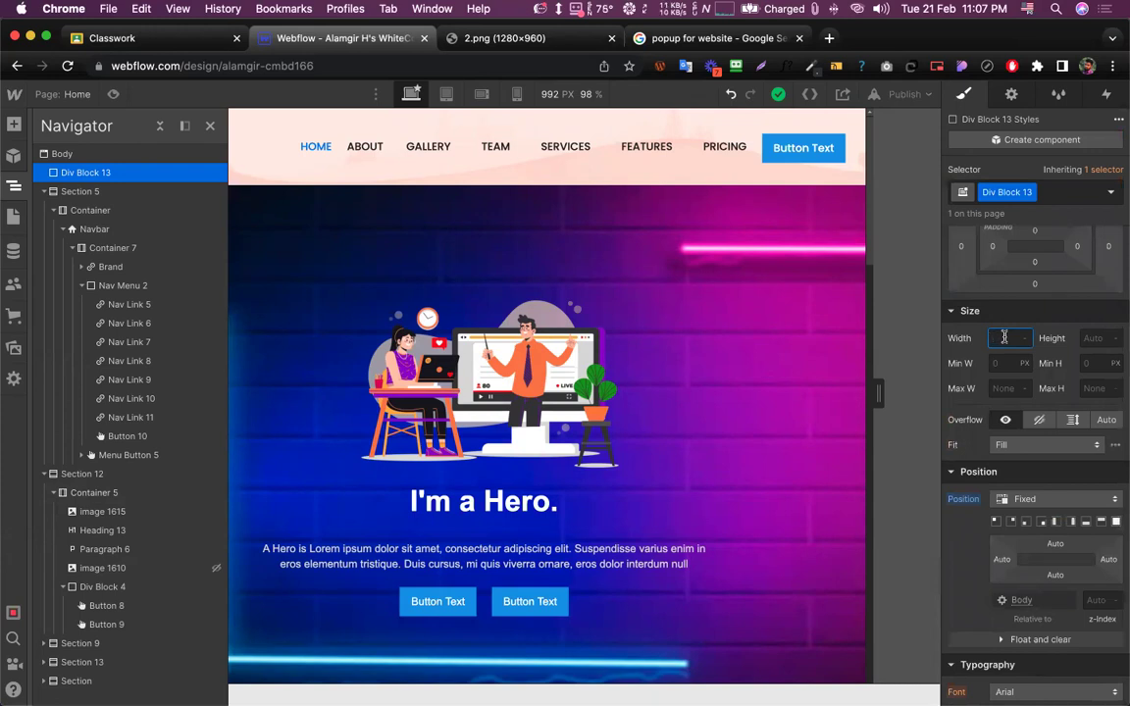
text(100%)
key(Return)
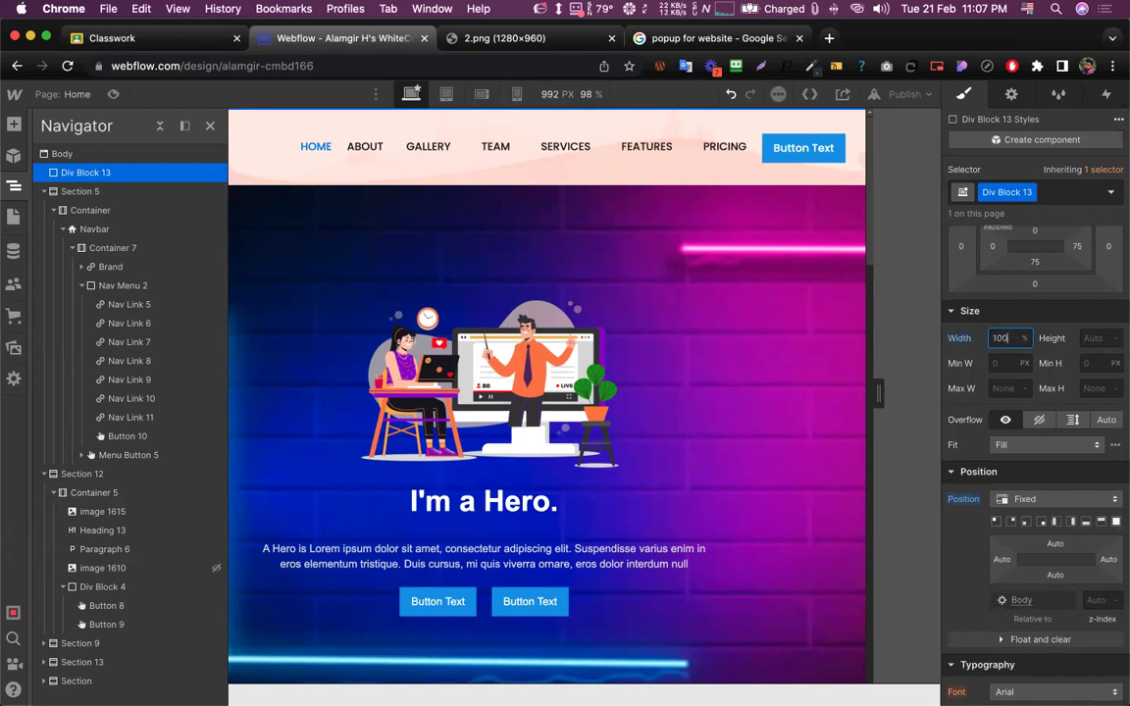
click(1090, 337)
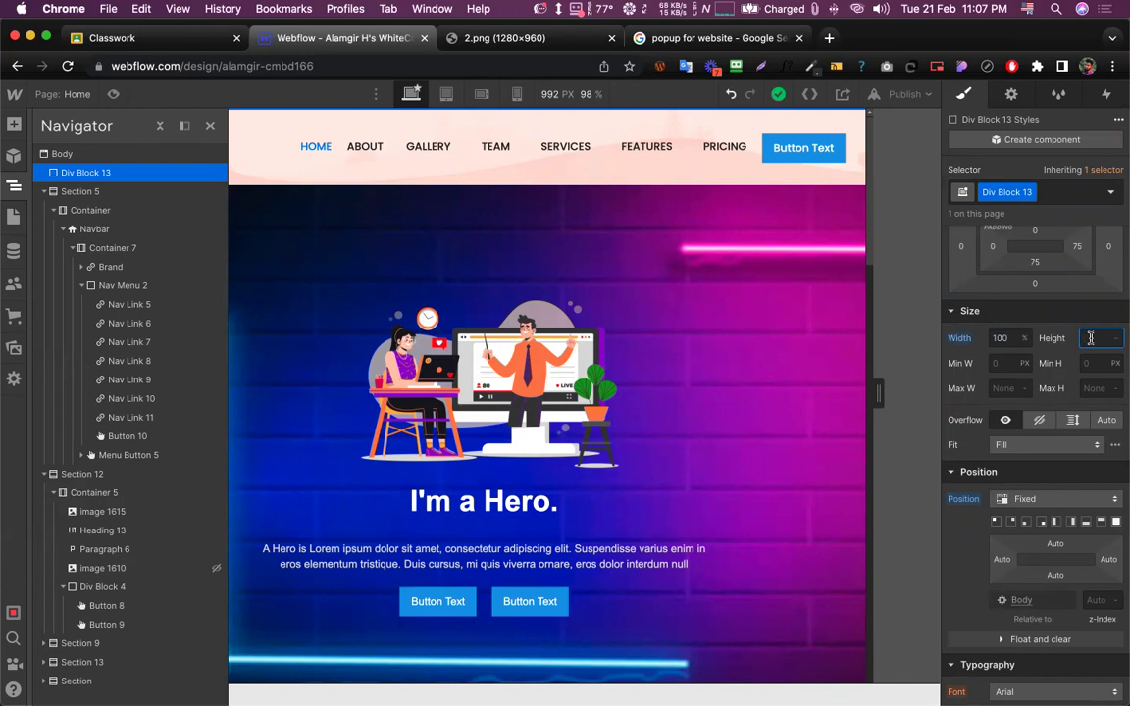
text(100)
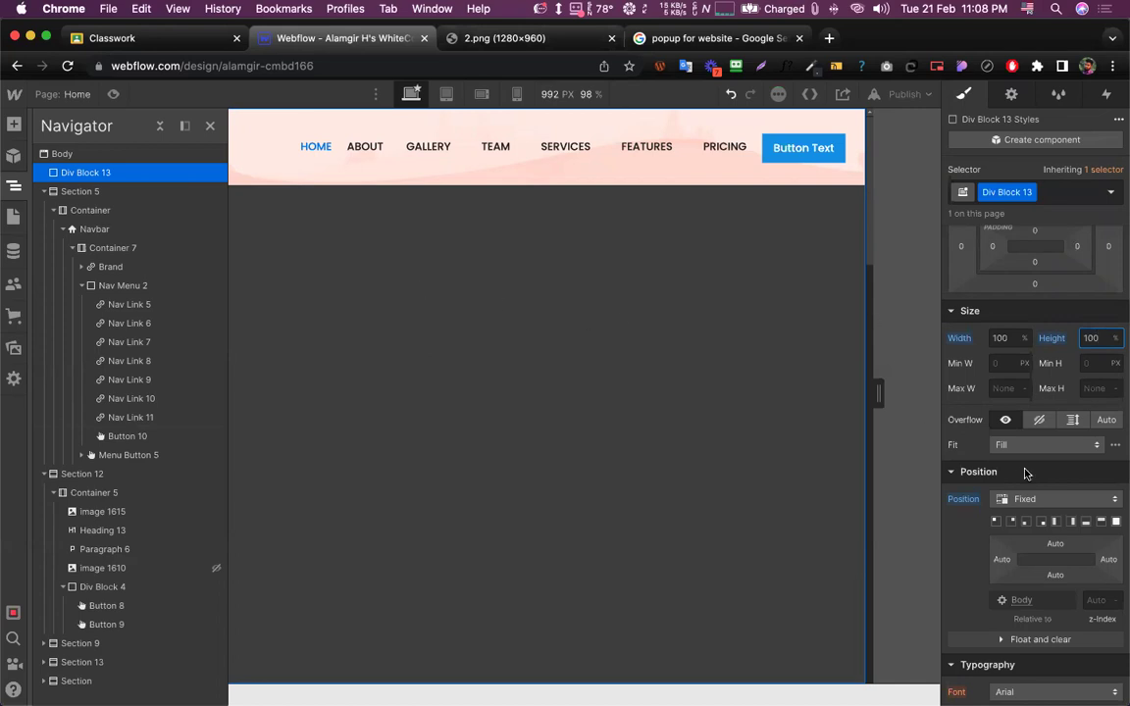
key(Return)
Reduce the opacity of the fixed div block's #474747 background color to 70%
scroll(622, 199, down, 3)
scroll(622, 199, up, 3)
scroll(647, 235, down, 1)
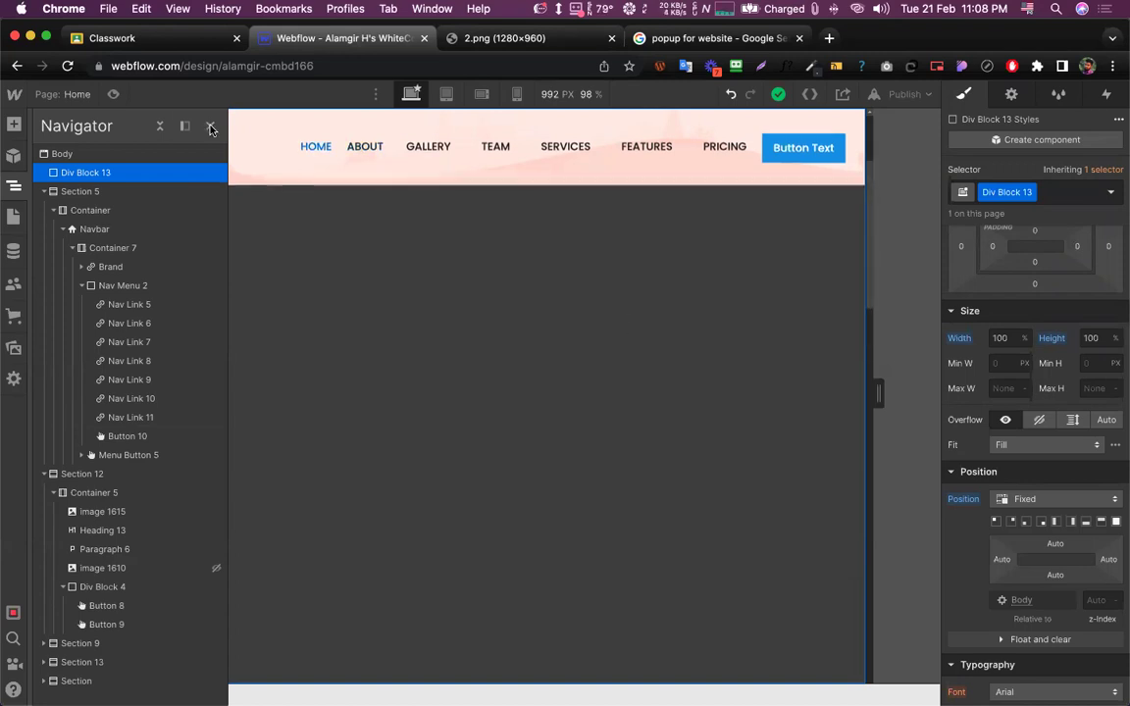
click(294, 363)
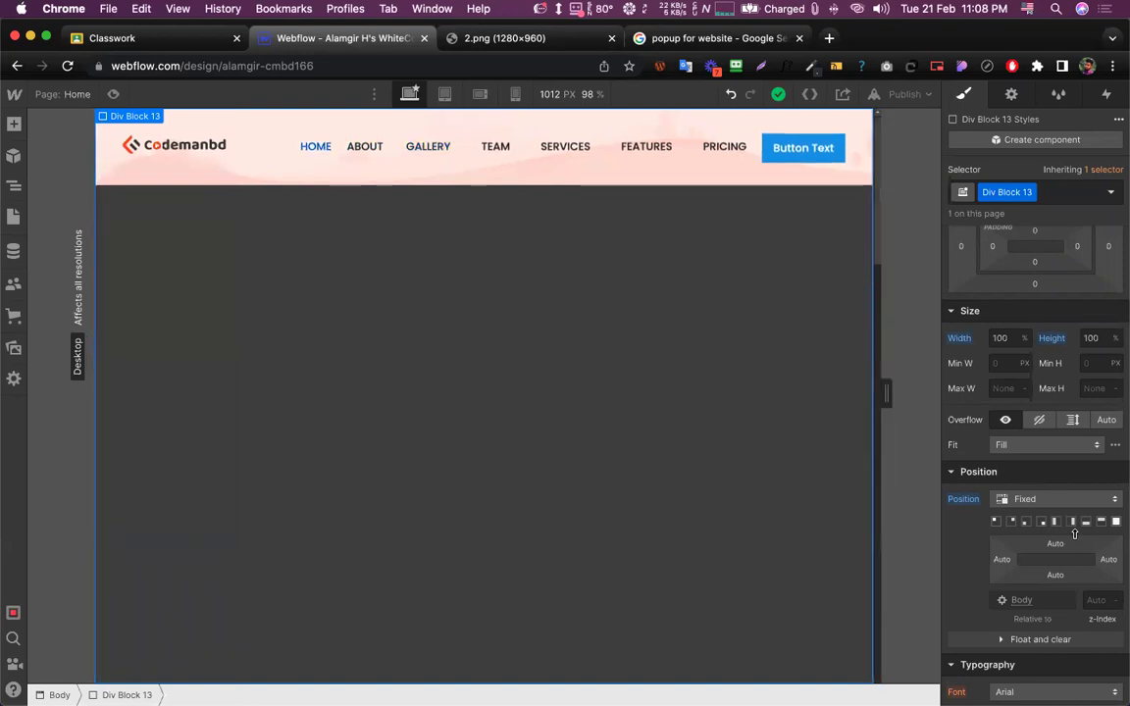
scroll(1041, 422, down, 12)
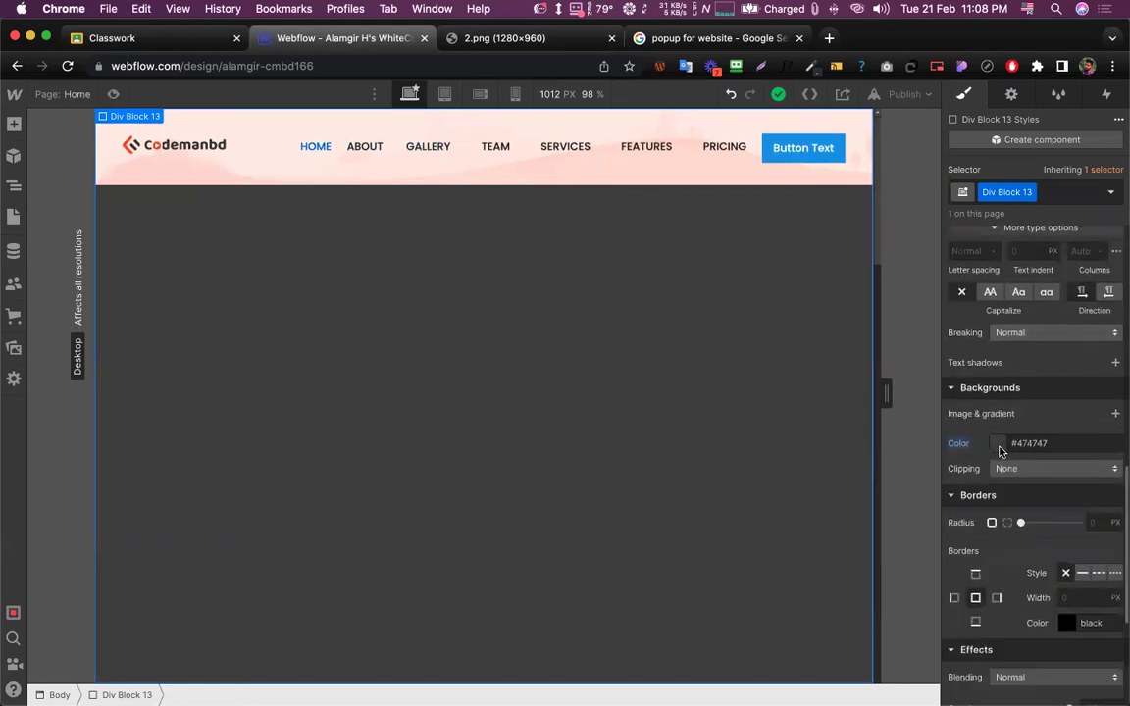
click(997, 443)
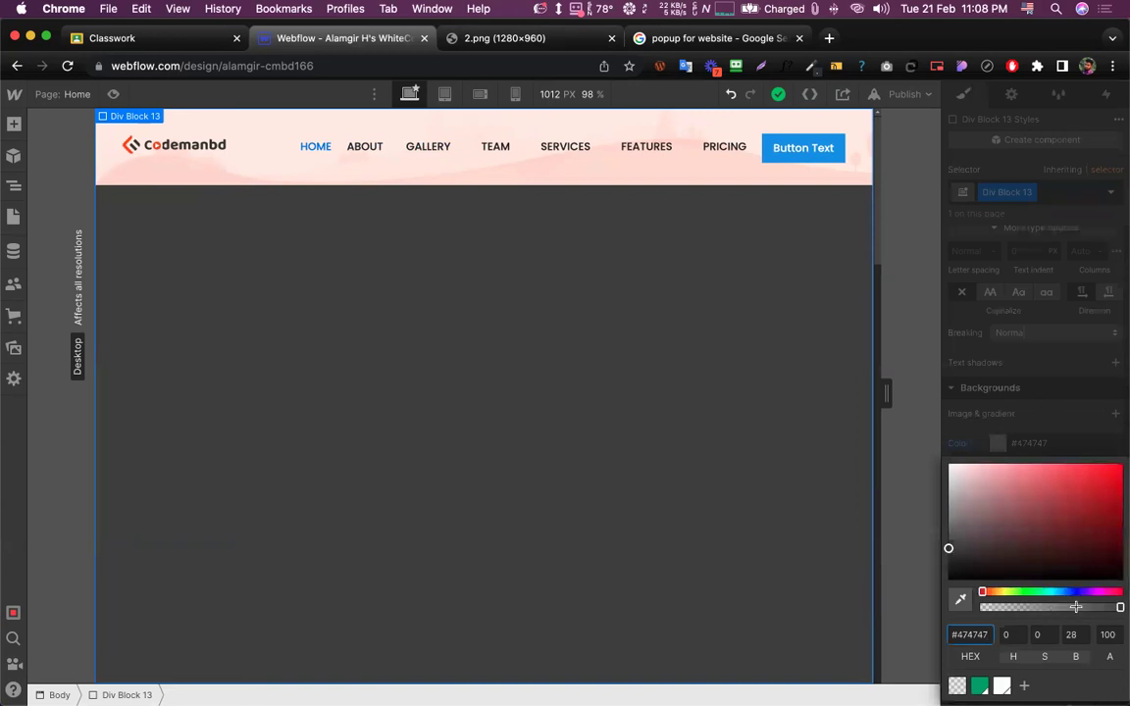
click(1076, 607)
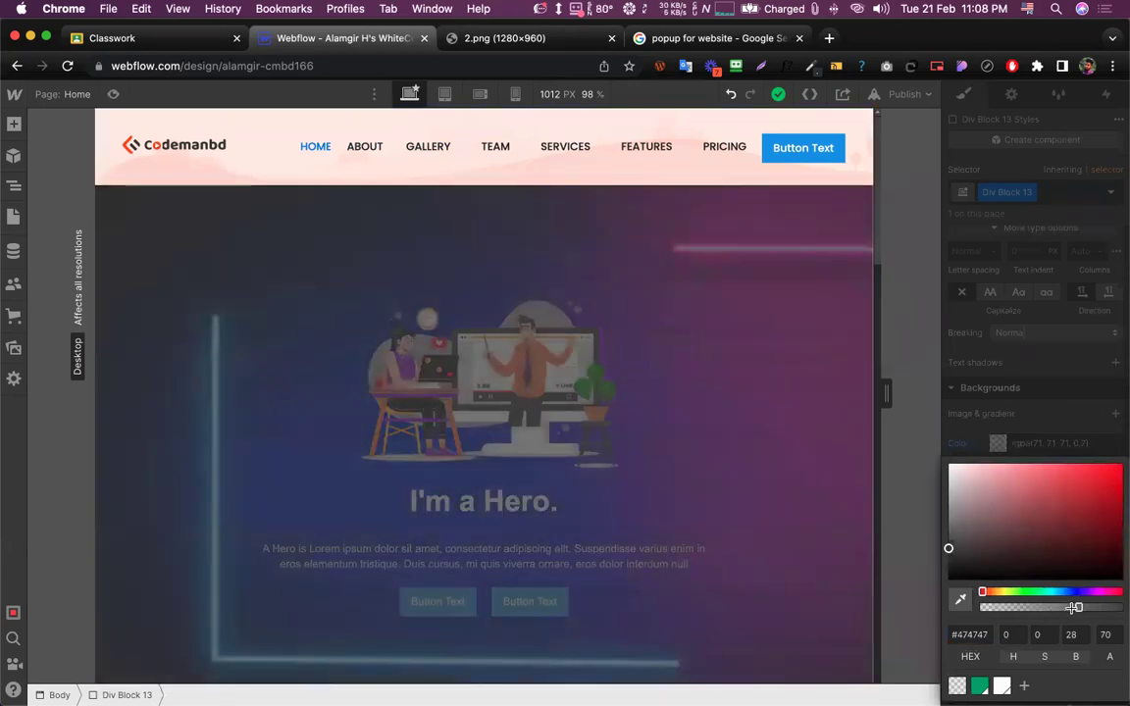
Darken the fixed div block's background color to #272727 at 67% opacity and compare the overlay with the popup reference image
drag(1076, 608, 1073, 607)
drag(949, 547, 948, 563)
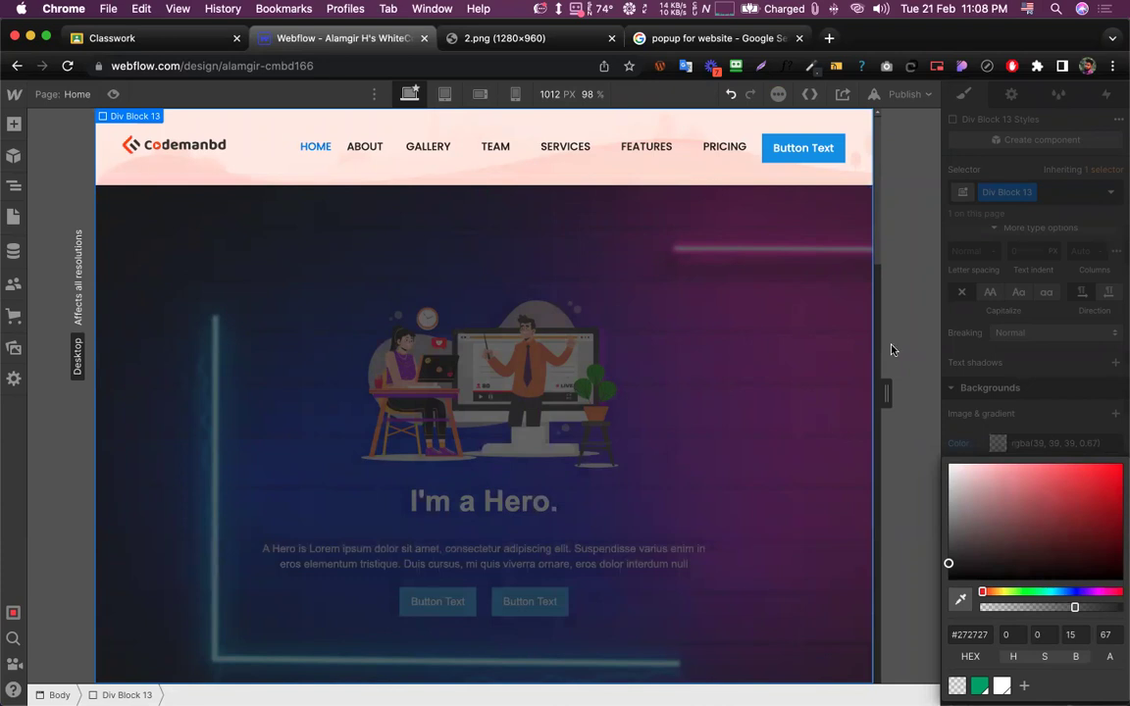
click(590, 377)
scroll(578, 151, down, 2)
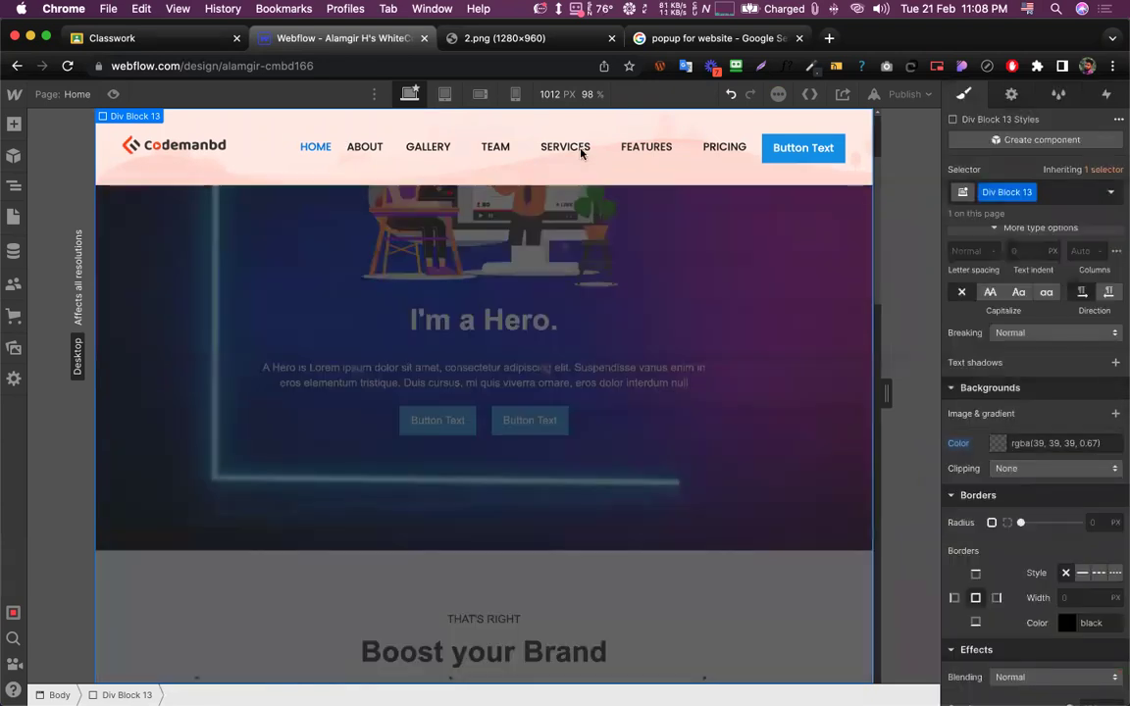
scroll(495, 146, up, 2)
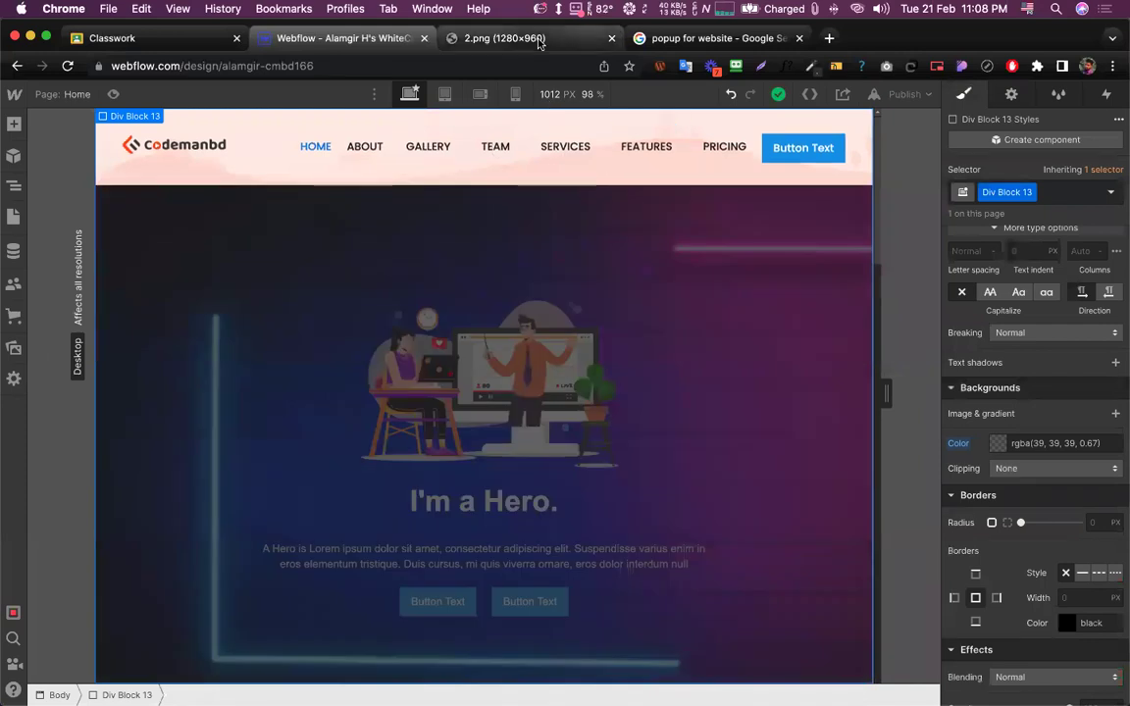
key(ctrl+Tab)
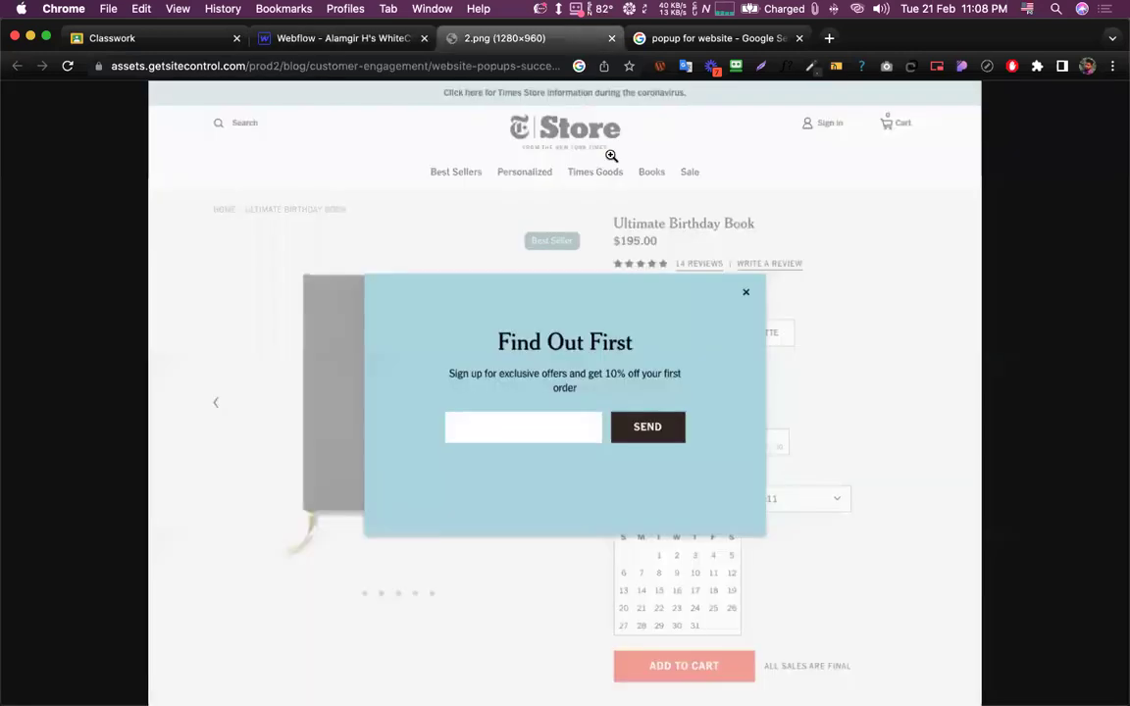
click(367, 37)
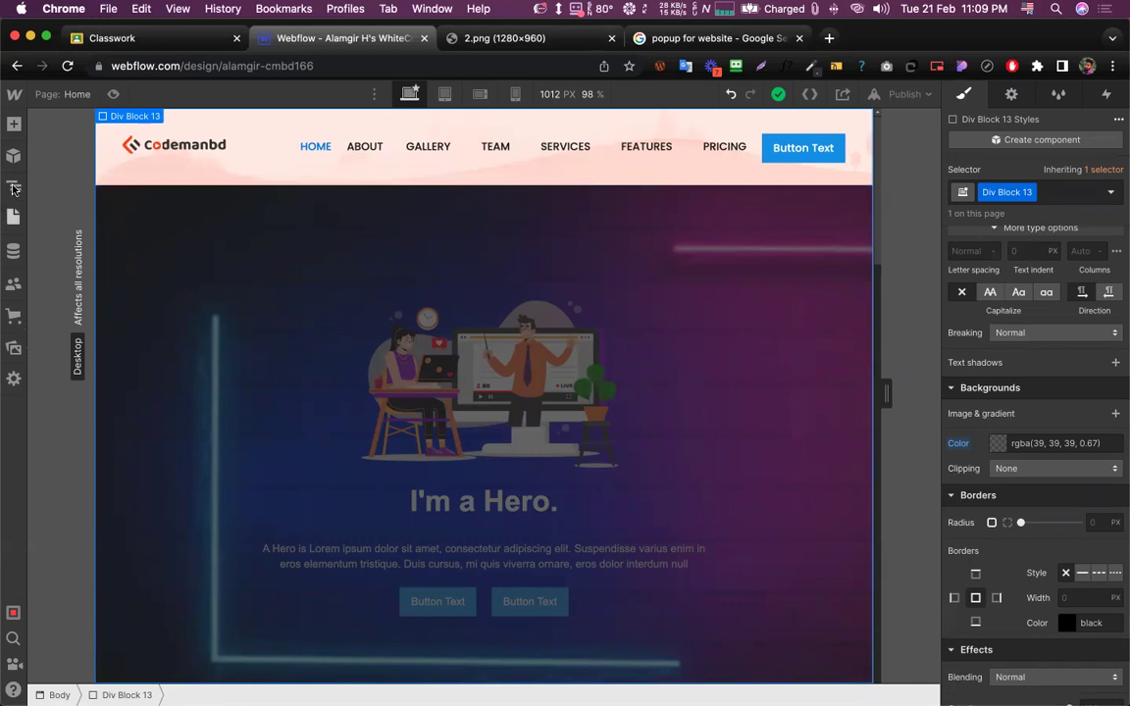
Rename the fixed div block's class to "overlay div"
click(38, 164)
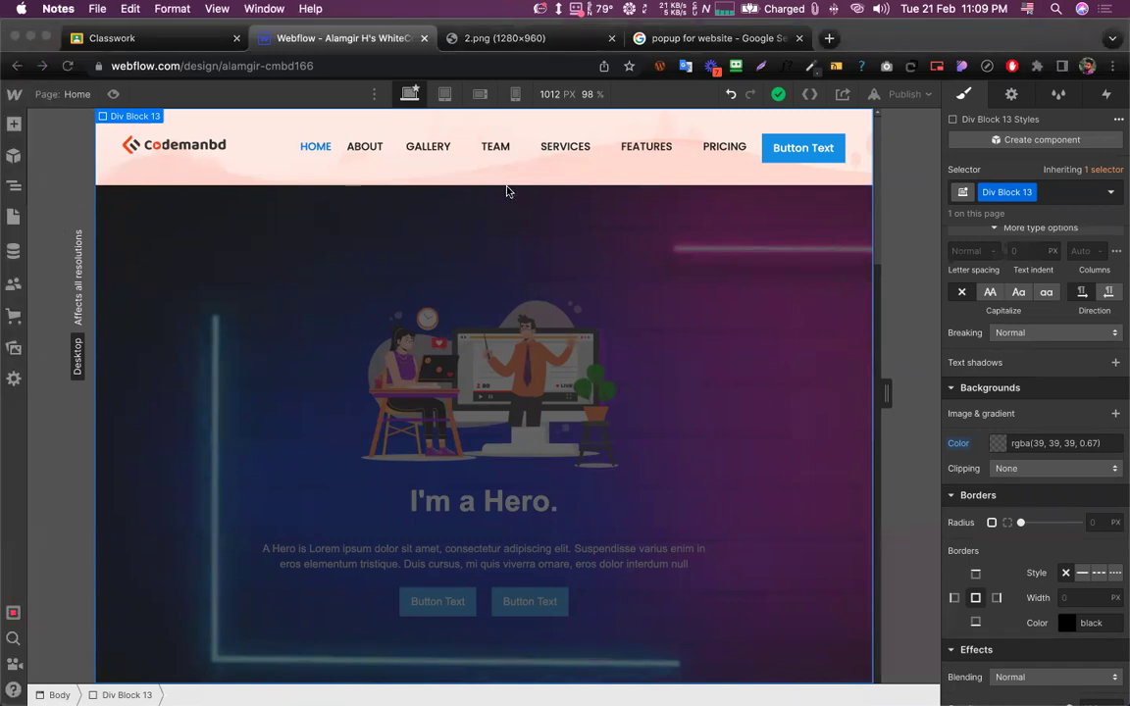
click(381, 175)
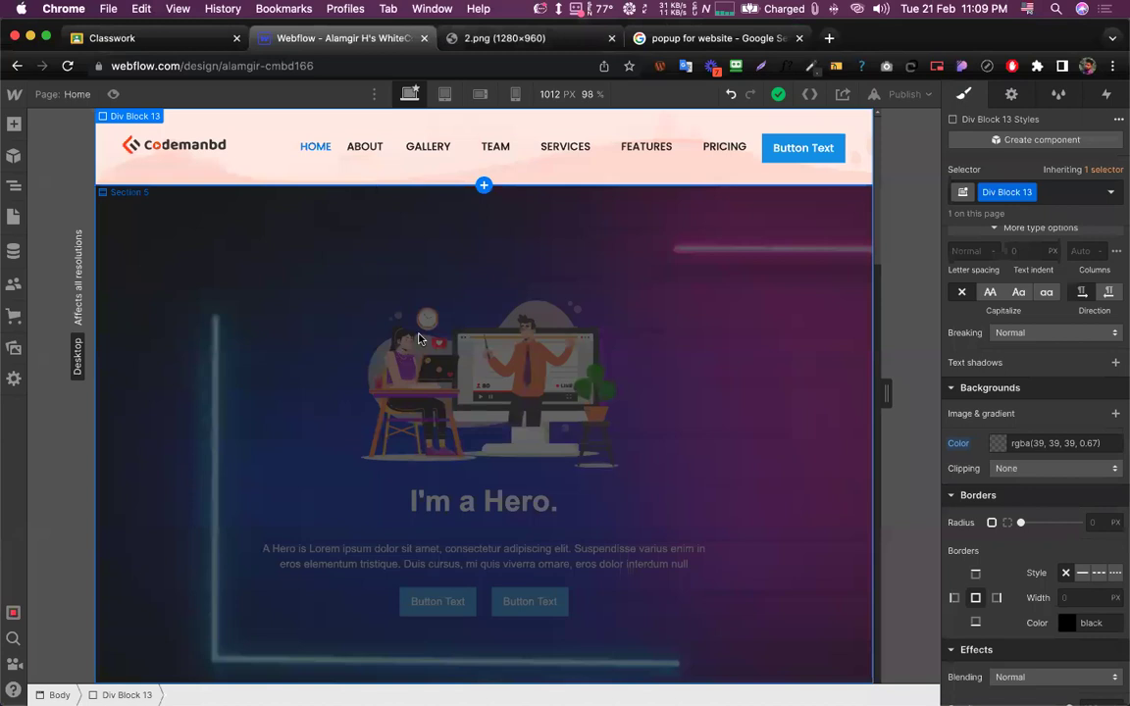
click(15, 189)
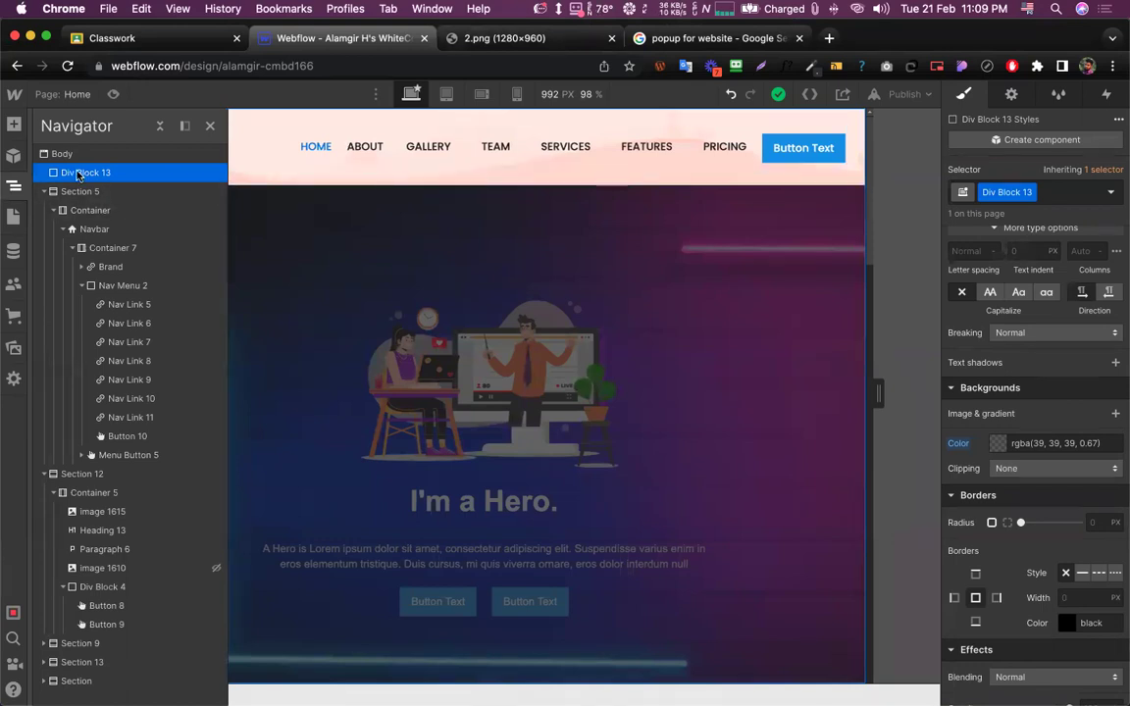
double_click(1002, 193)
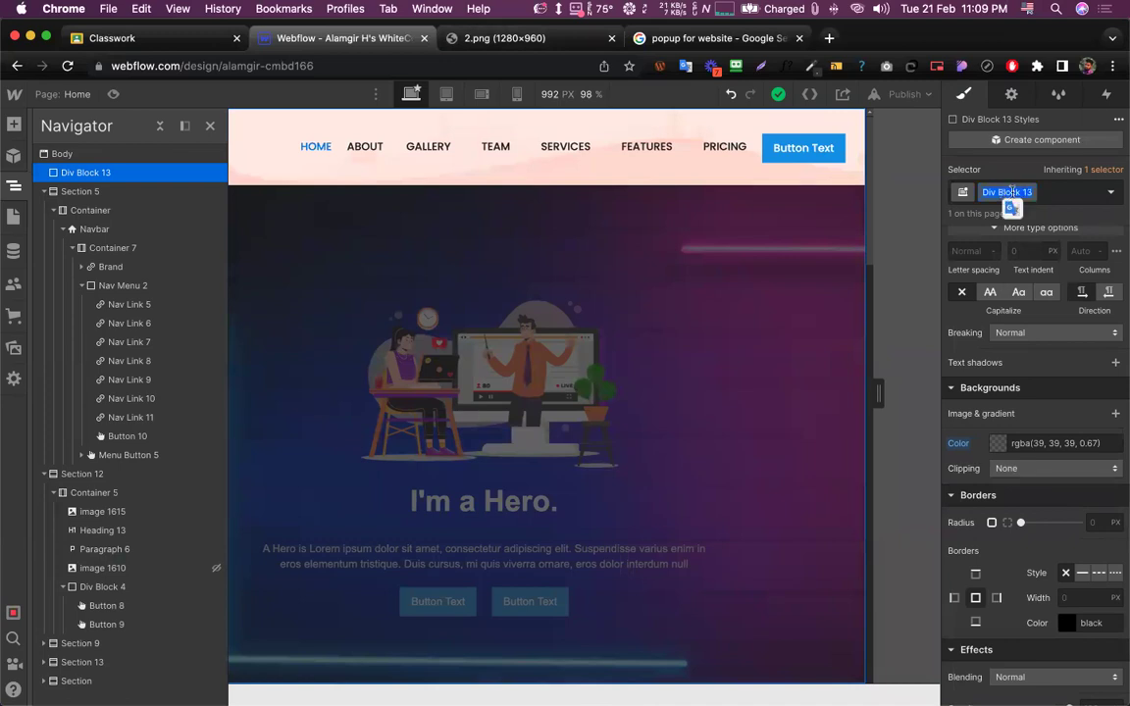
text(ov)
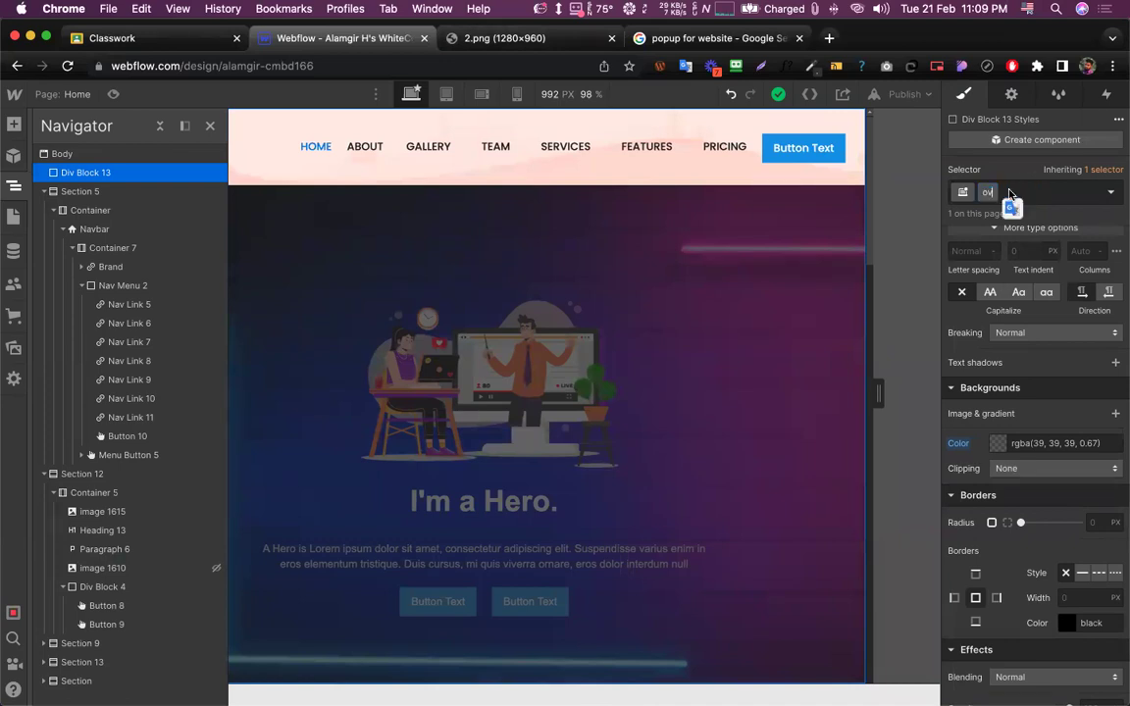
text(erlay div)
key(Return)
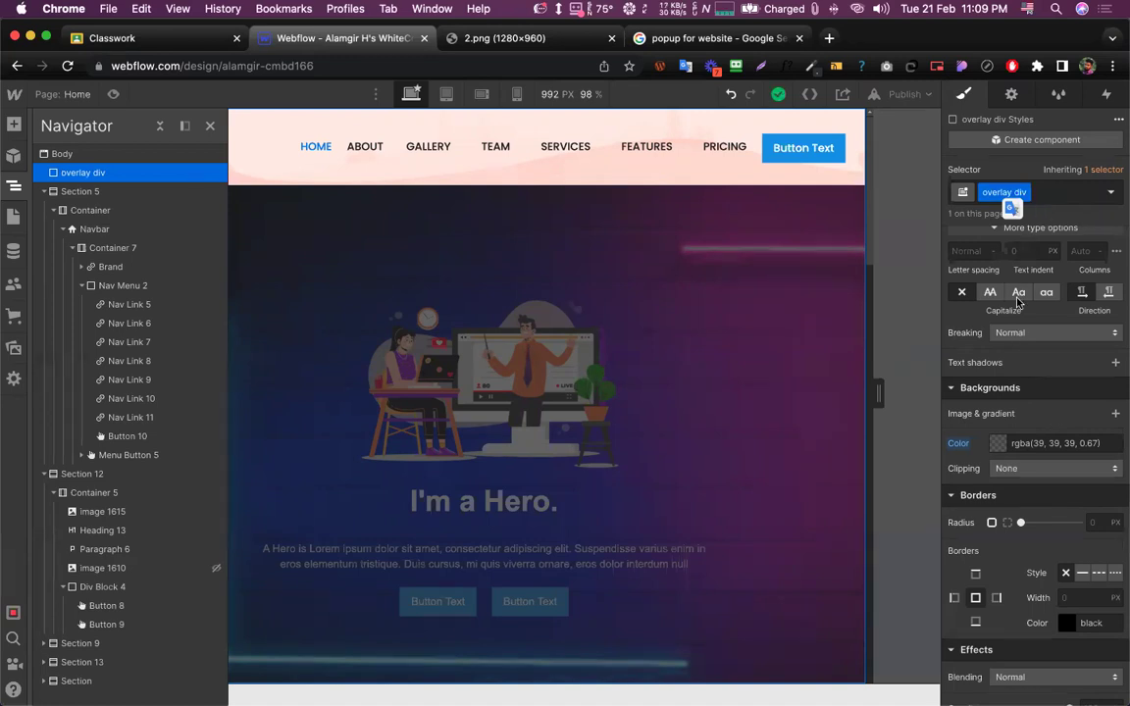
Remove the overlay div class from the block and enter "niadbf" as a trial class name
scroll(1020, 422, down, 5)
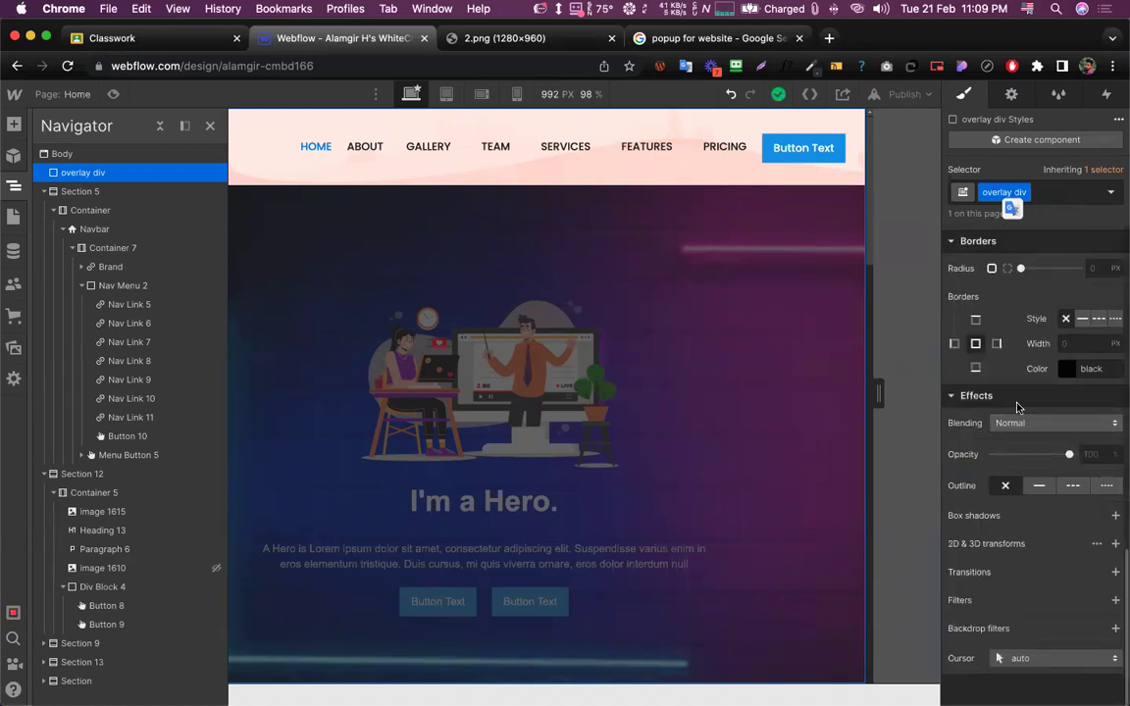
scroll(1019, 404, up, 5)
scroll(1046, 200, up, 1)
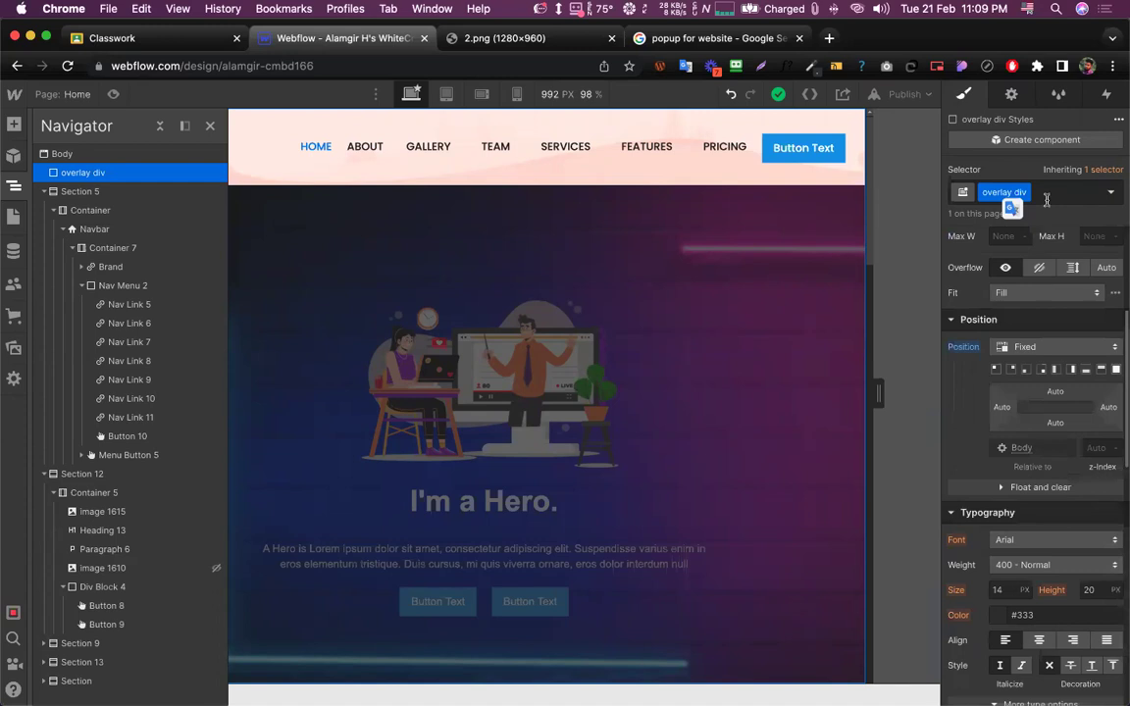
click(1047, 200)
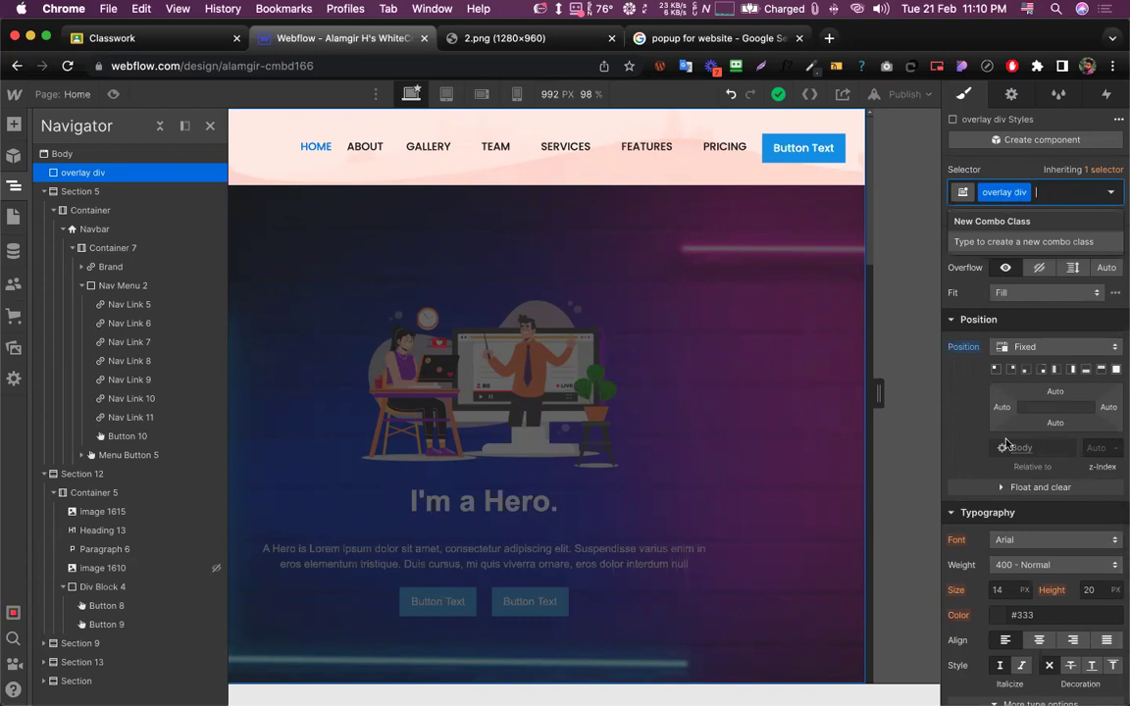
scroll(1007, 443, down, 5)
scroll(1007, 443, up, 5)
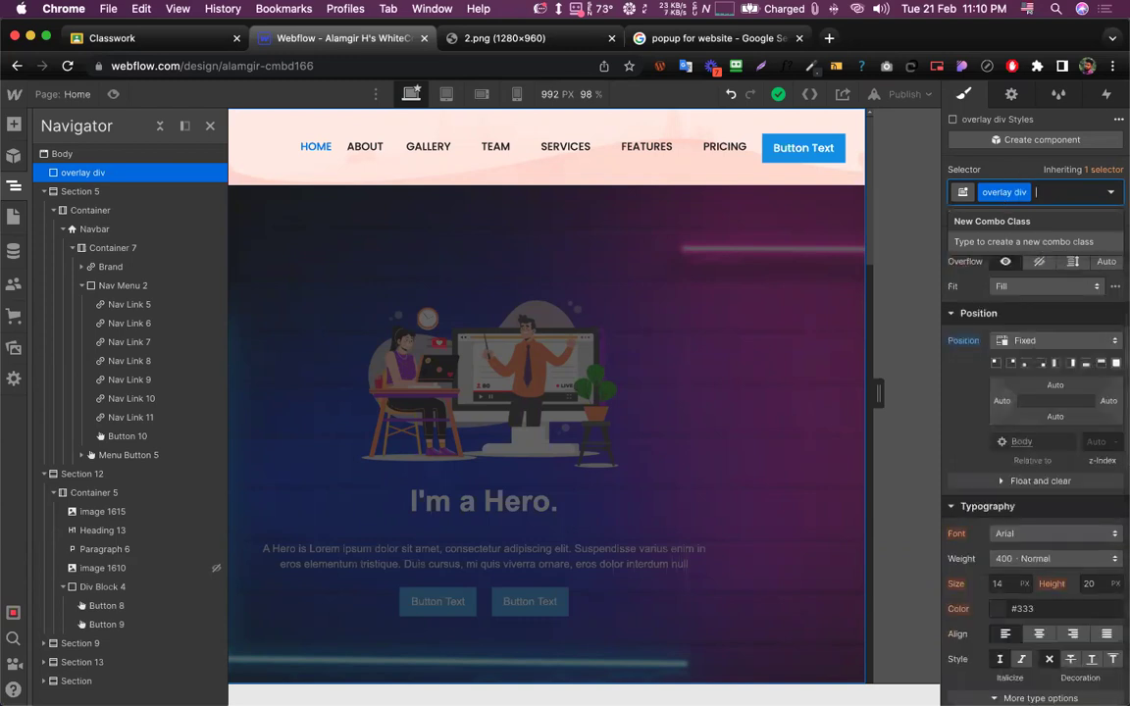
key(BackSpace)
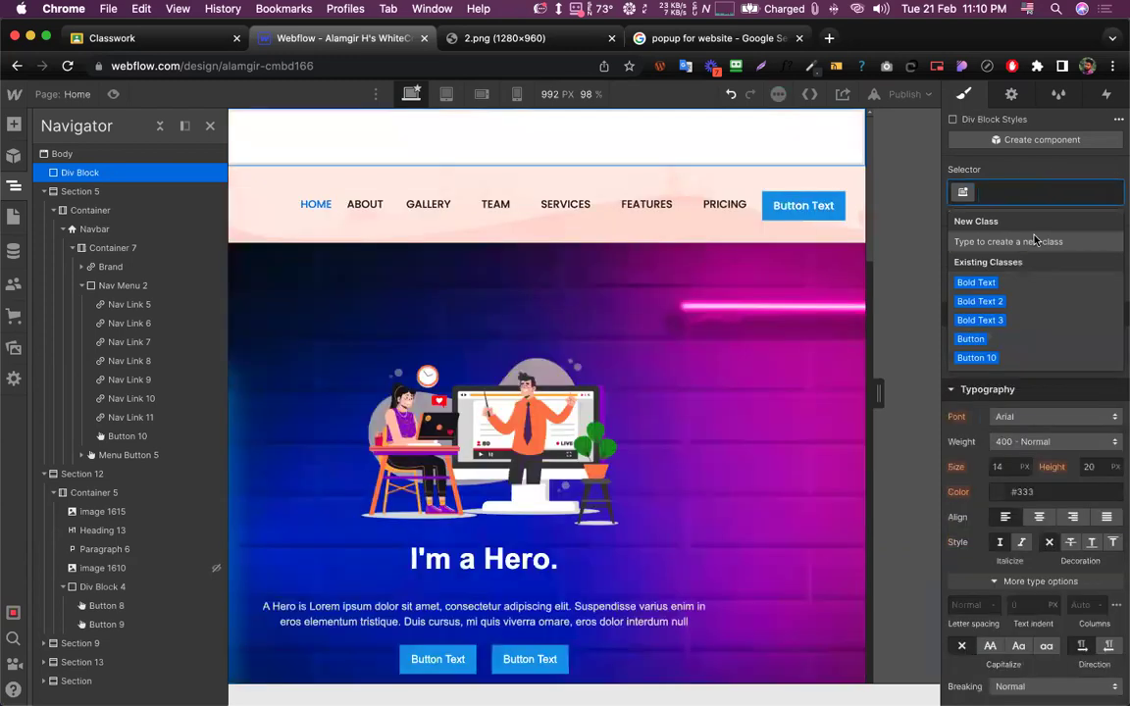
text(niadbf)
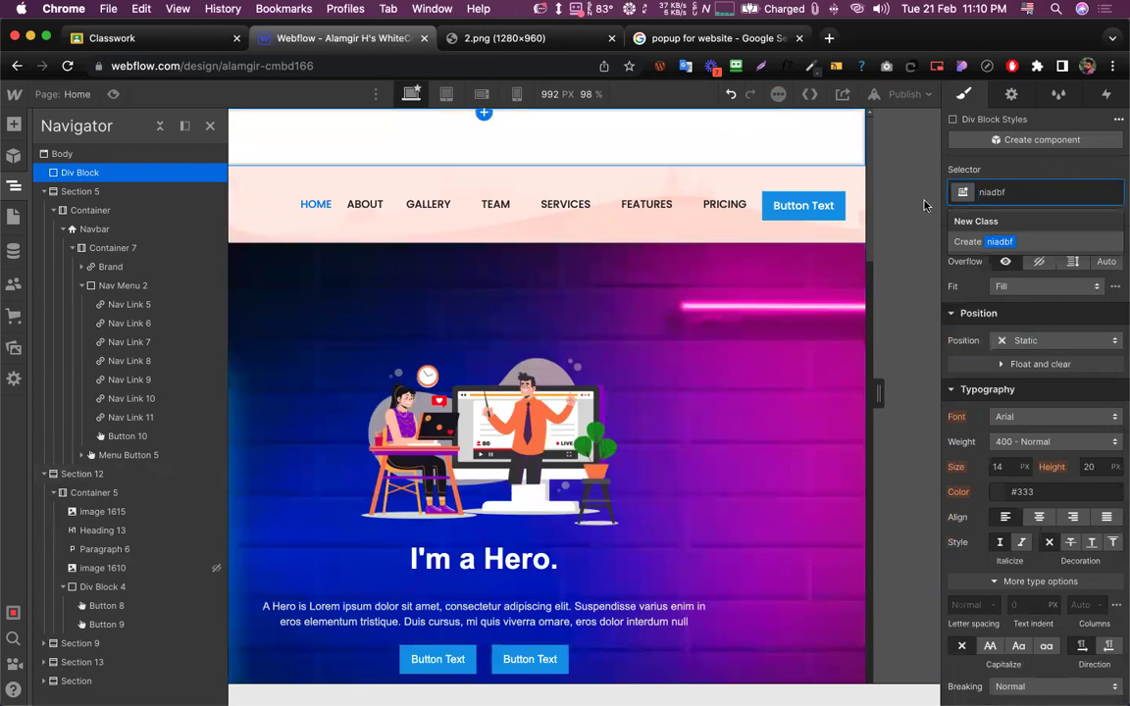
Discard the trial class name and reapply the existing "overlay div" class to the block
double_click(991, 193)
key(BackSpace)
text(ove)
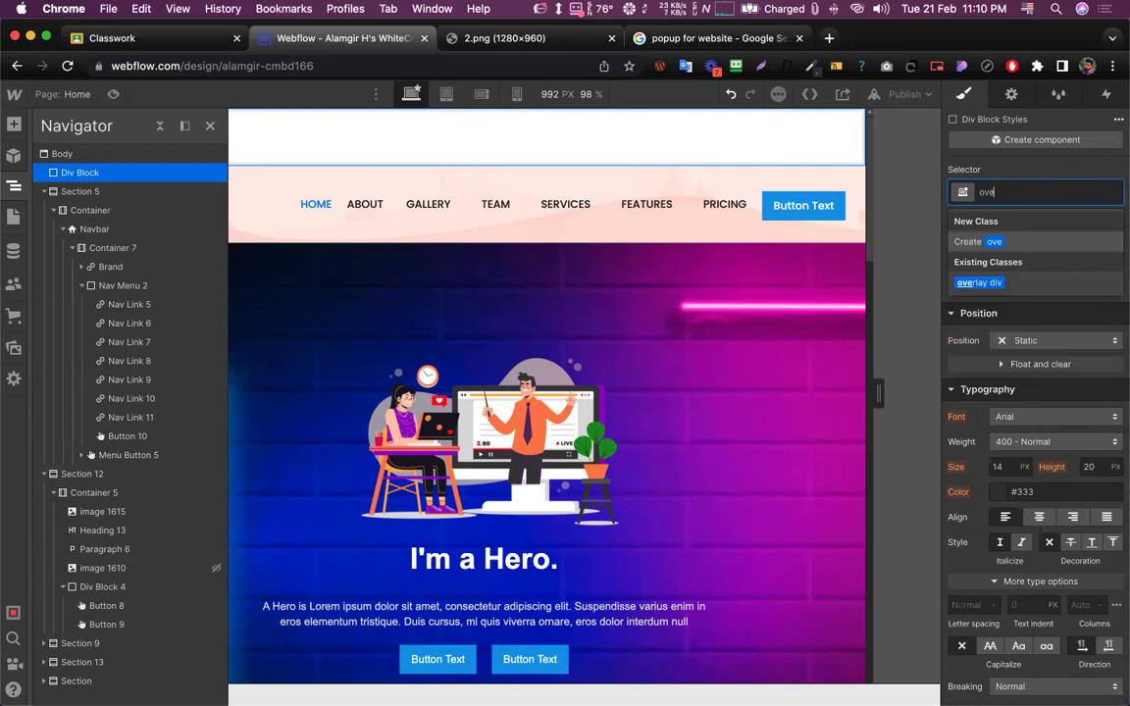
text(r)
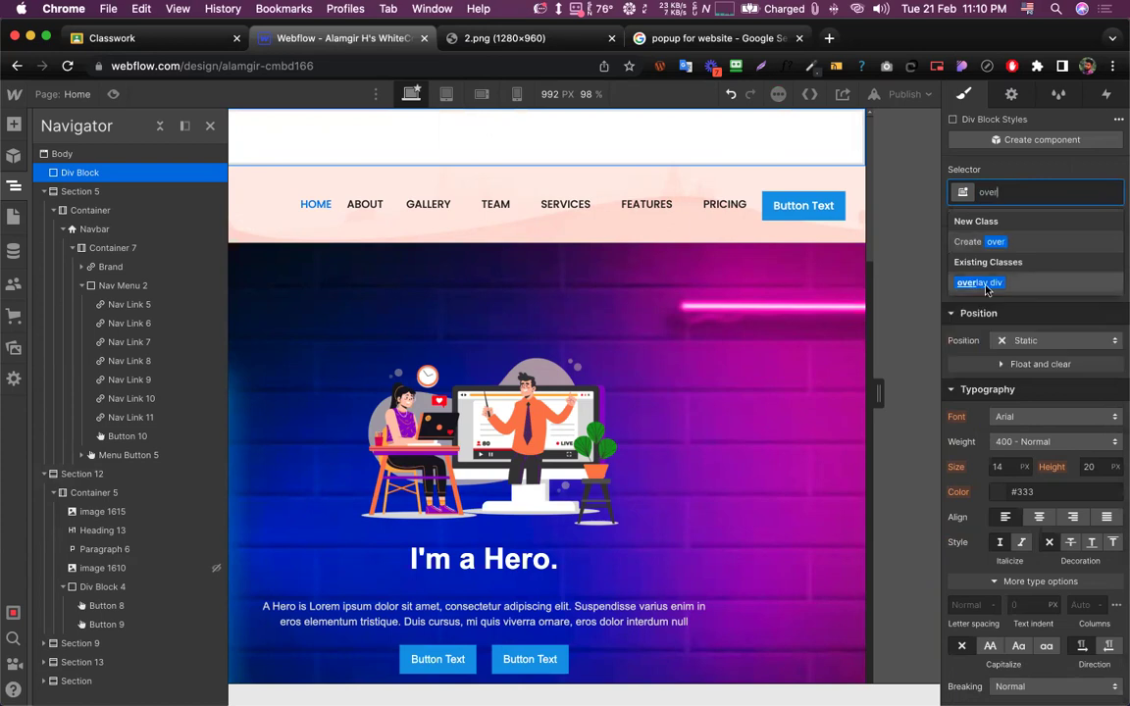
click(985, 285)
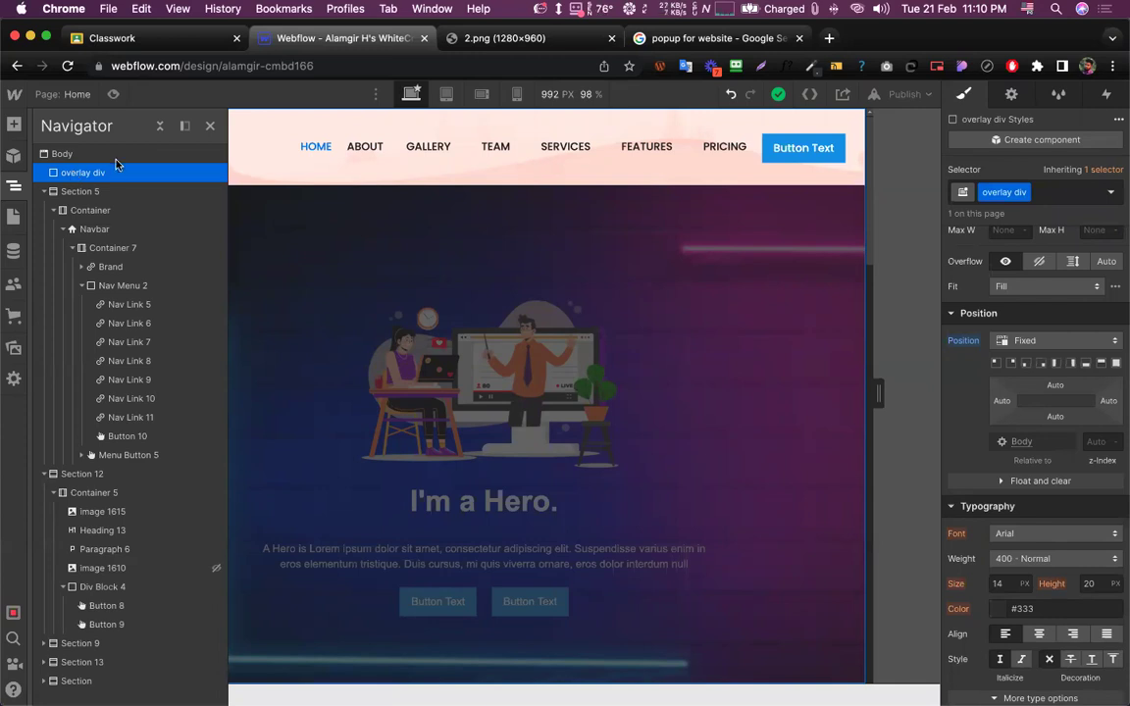
Set the overlay div's z-index to 9 so it covers the navigation bar
scroll(1003, 461, down, 4)
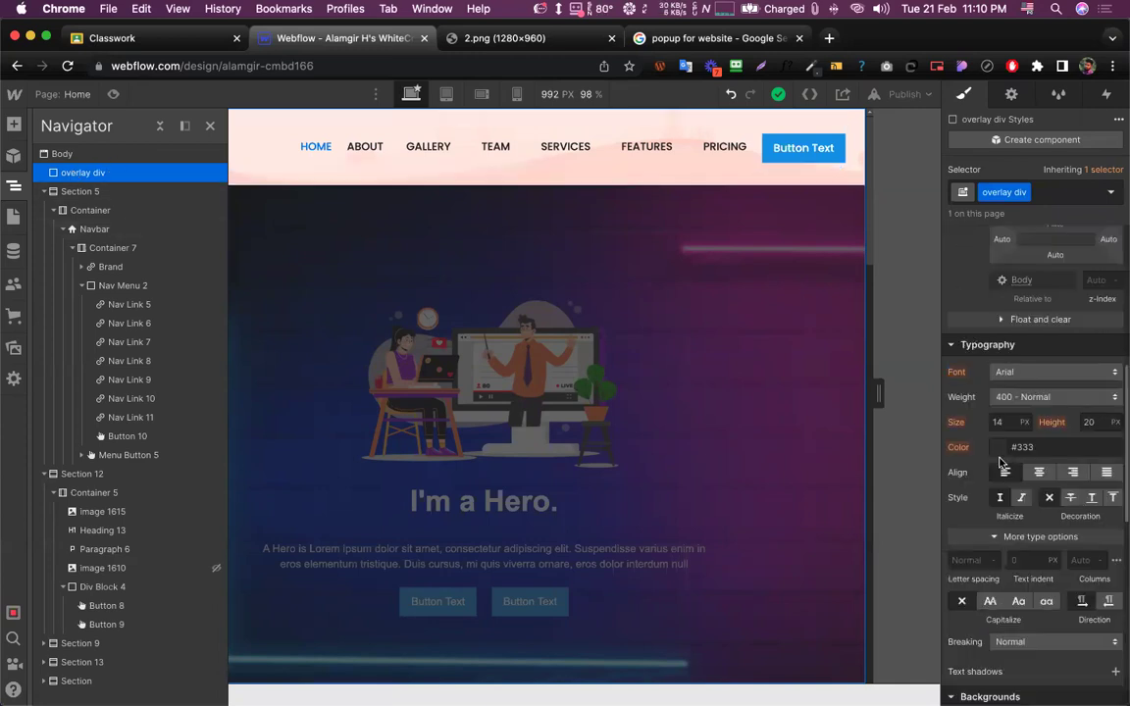
scroll(966, 393, up, 3)
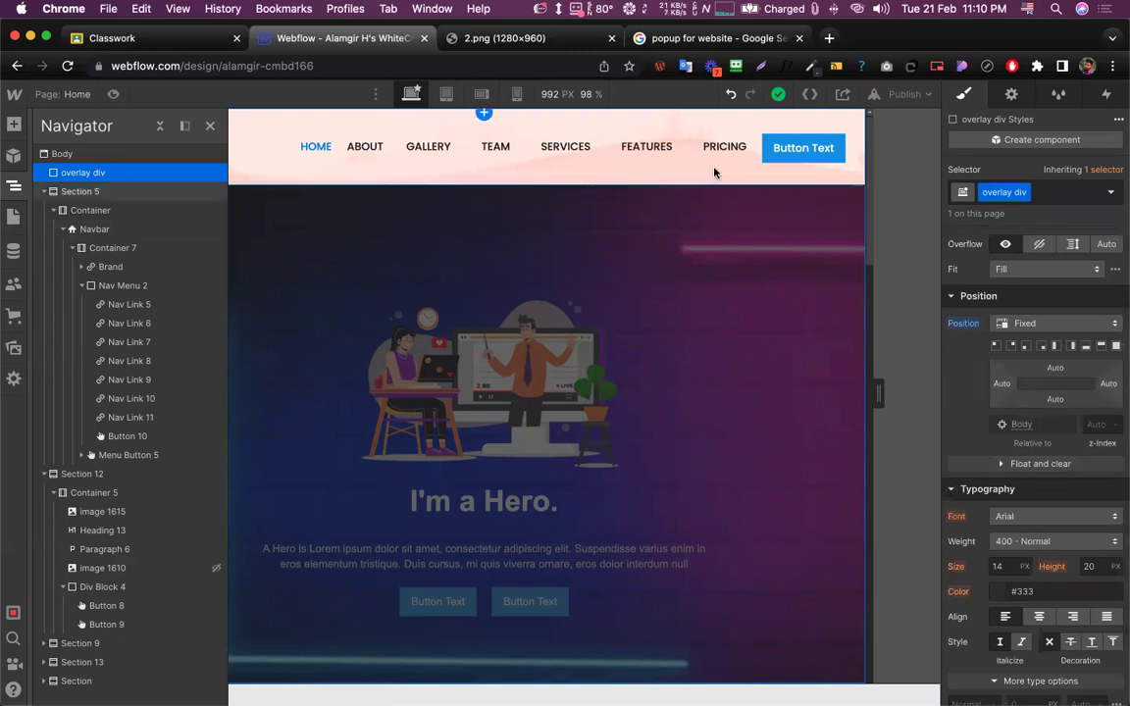
scroll(720, 312, down, 3)
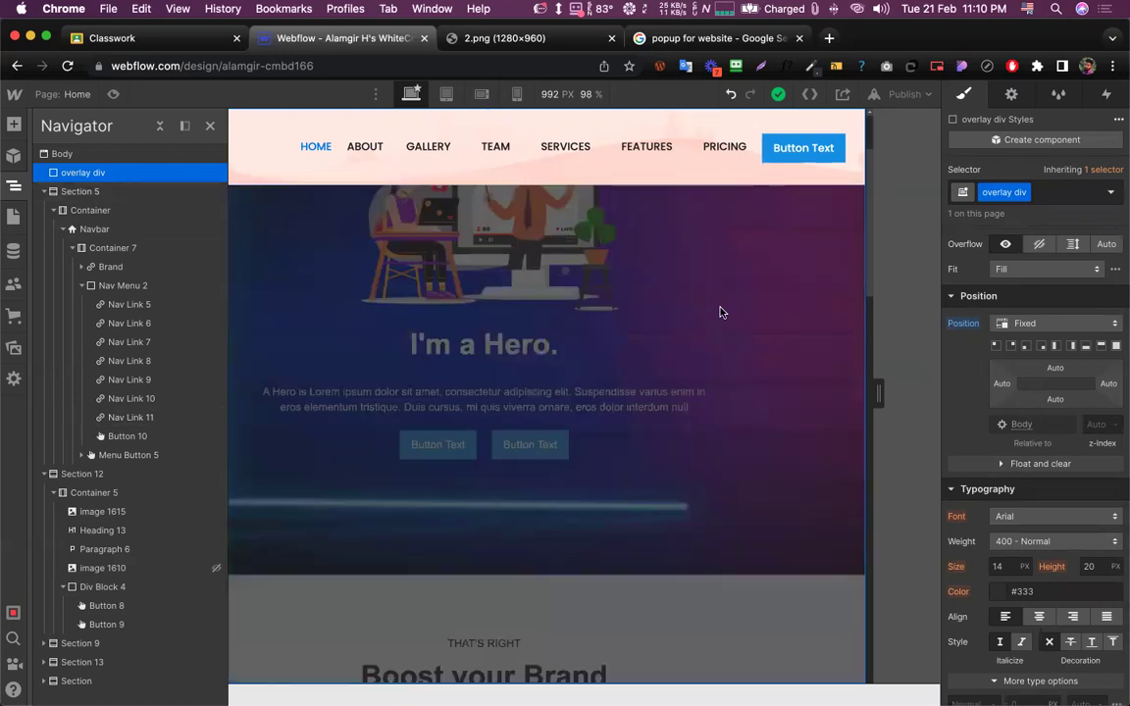
scroll(720, 312, up, 3)
click(1102, 446)
text(9)
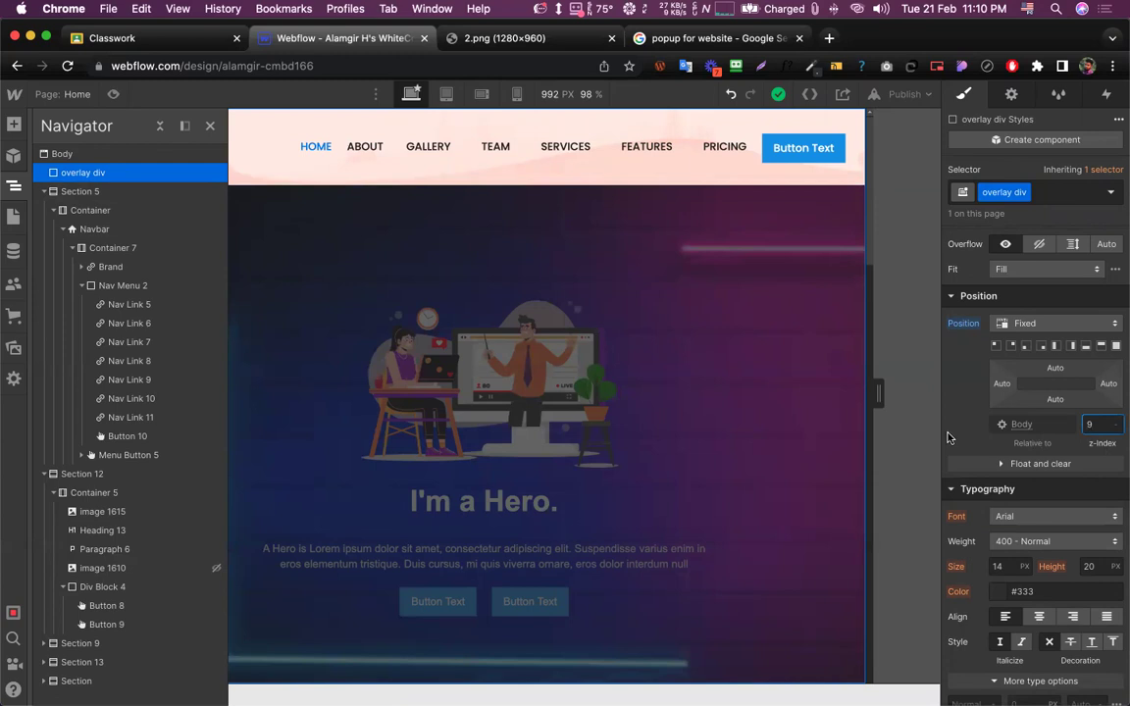
key(Return)
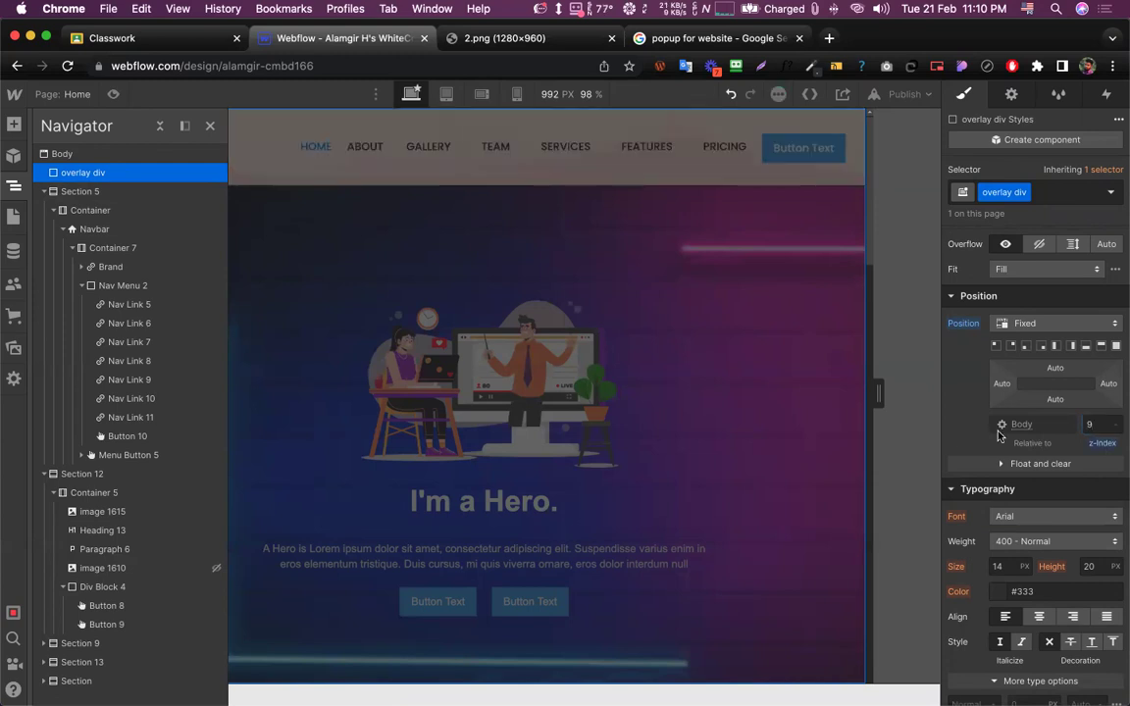
Try a z-index of 0 on the overlay div and set it back to 9
click(1093, 423)
double_click(1094, 423)
mouse_move(1092, 417)
mouse_down()
mouse_move(1069, 446)
mouse_move(1089, 424)
mouse_up()
click(1089, 425)
click(1091, 423)
text(0)
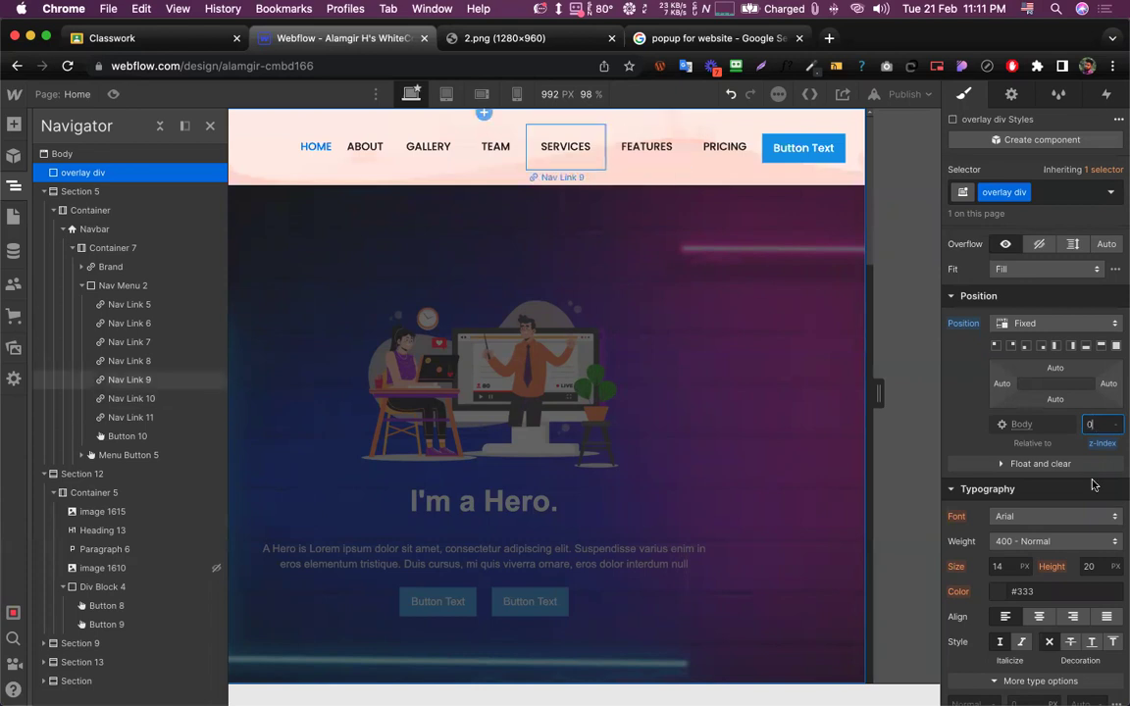
key(BackSpace)
text(9)
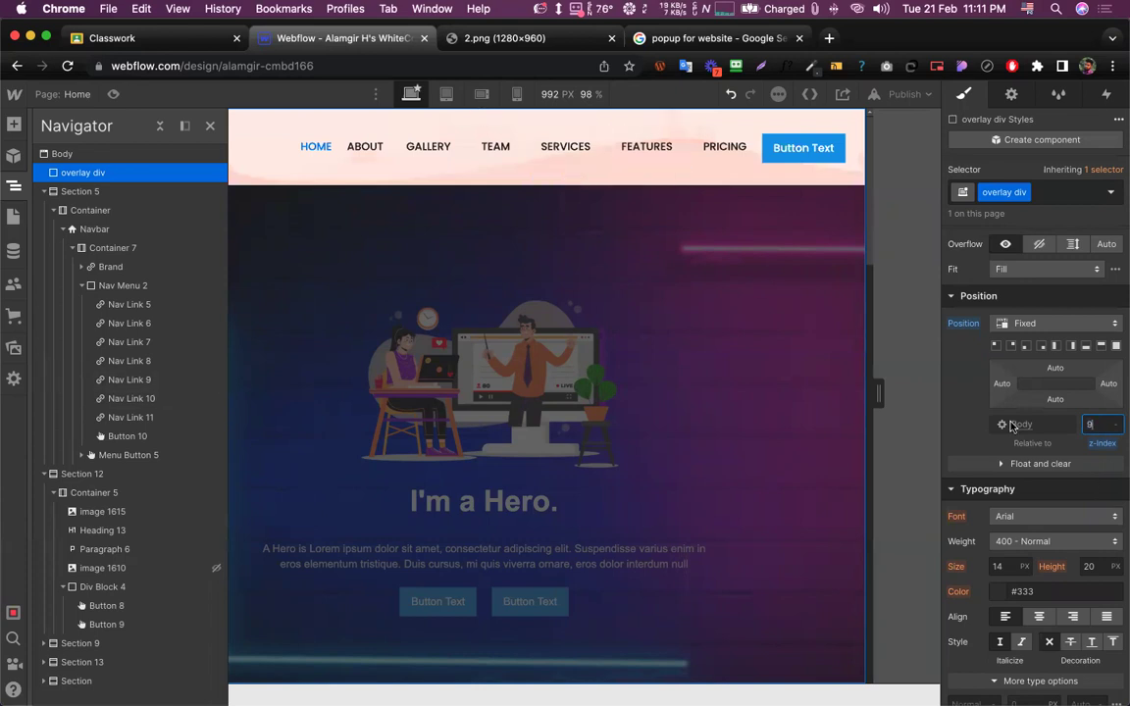
key(Return)
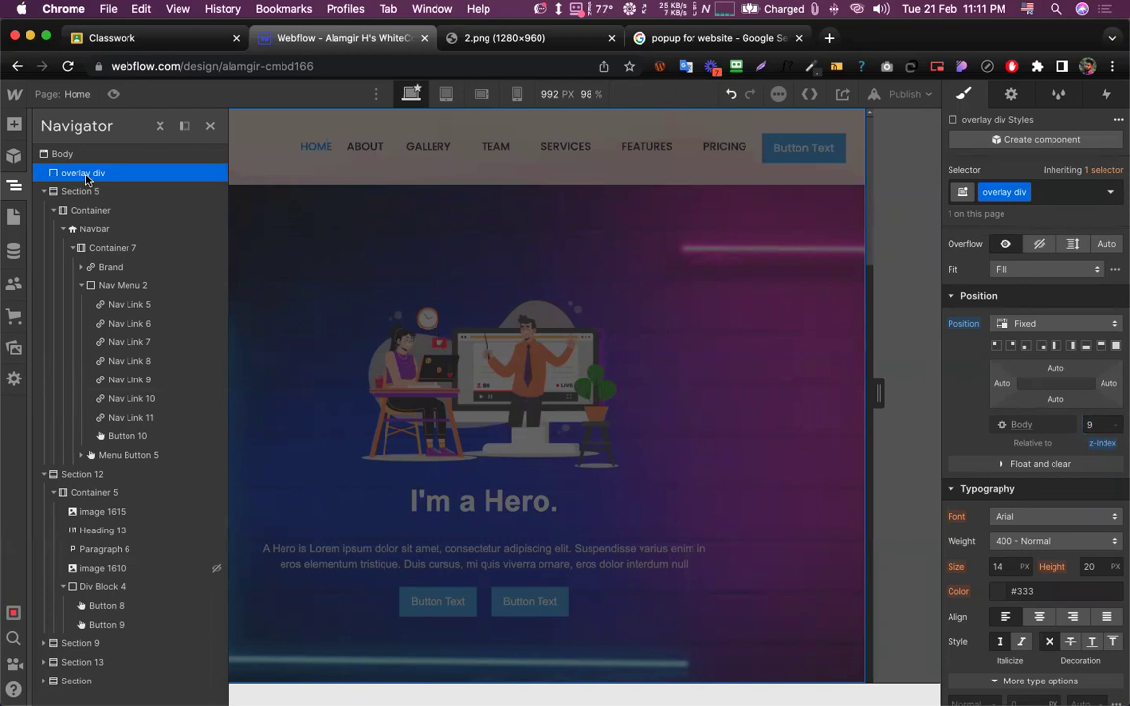
Compare the overlay with the popup reference image, examining the centered box over the faded page
click(495, 39)
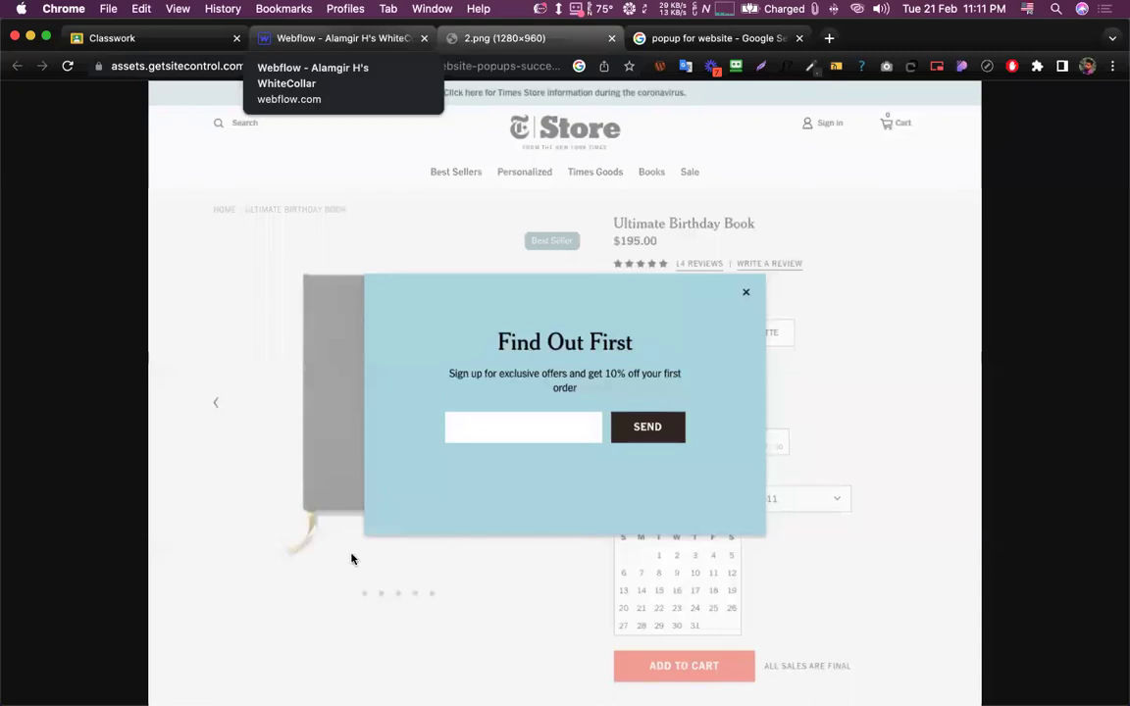
key(ctrl+shift+Tab)
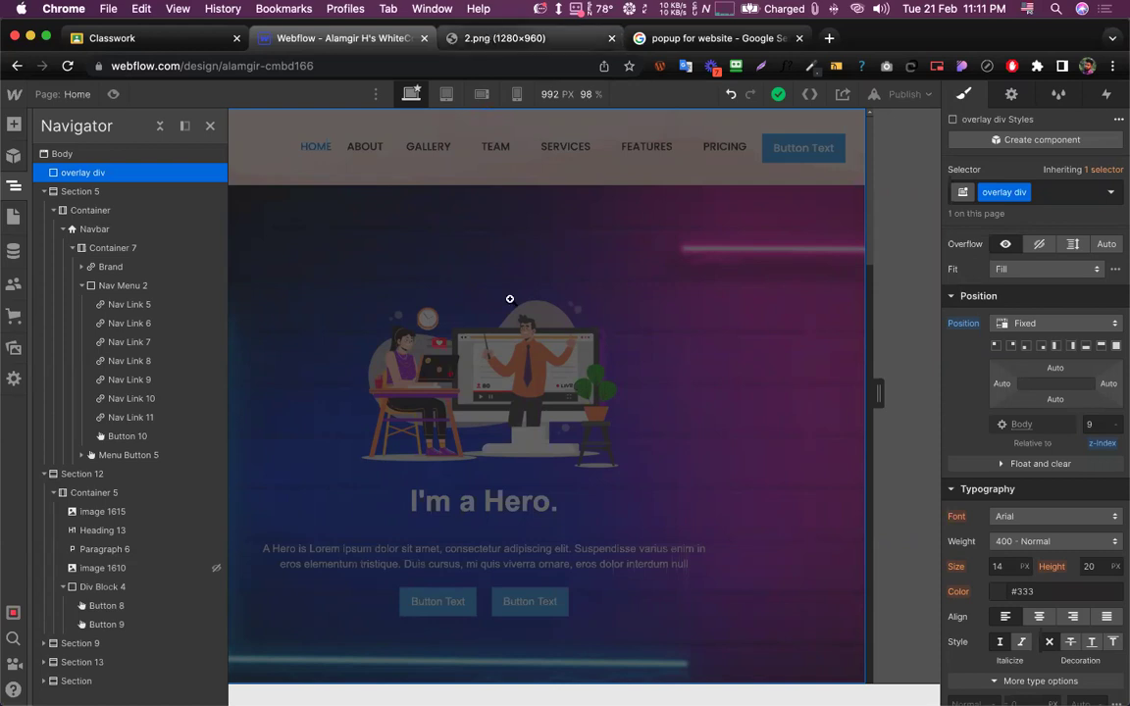
key(ctrl+Tab)
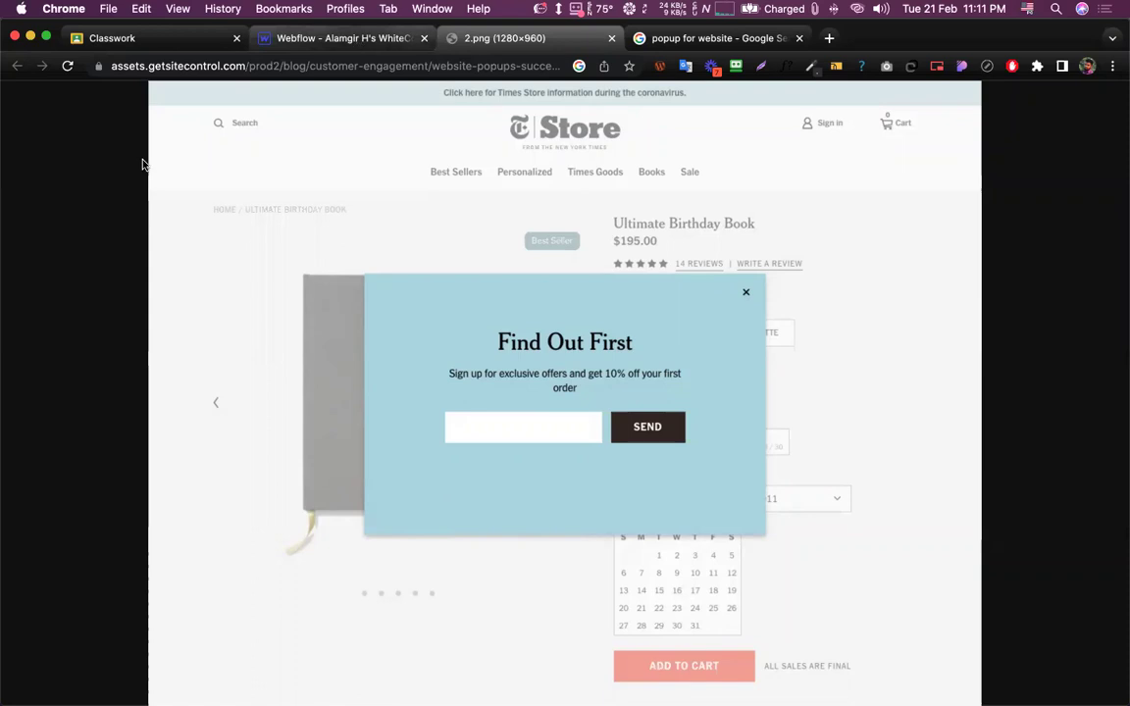
click(365, 38)
Add a Div Block element nested inside the overlay div
click(14, 121)
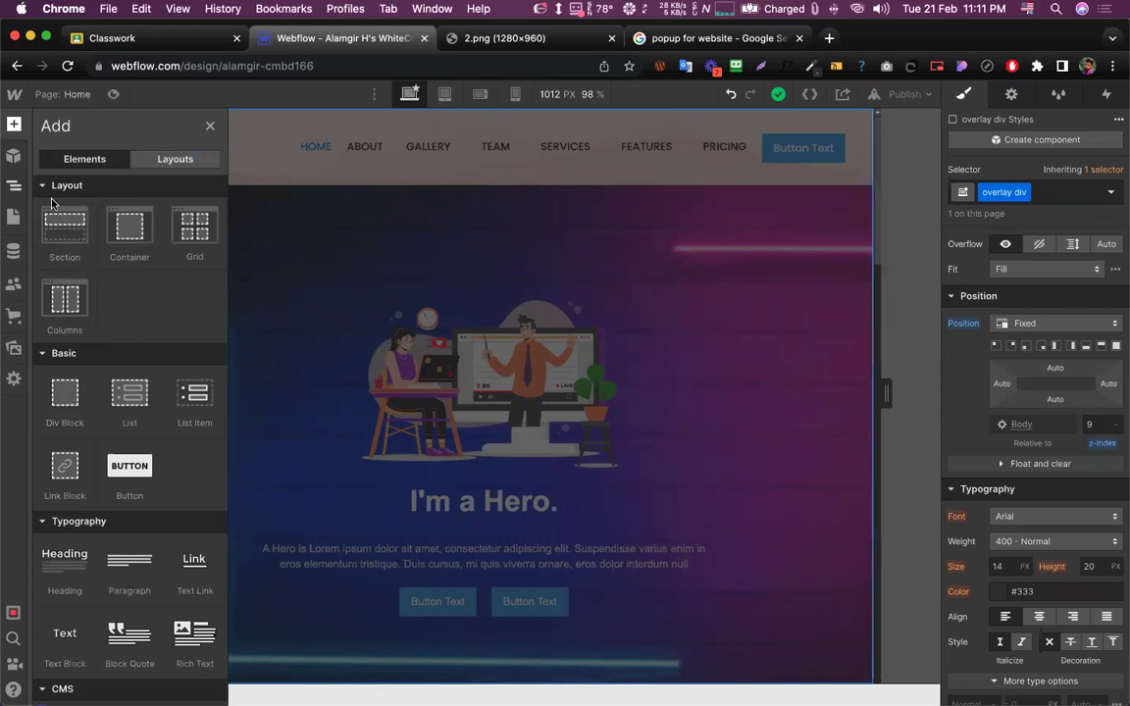
click(13, 187)
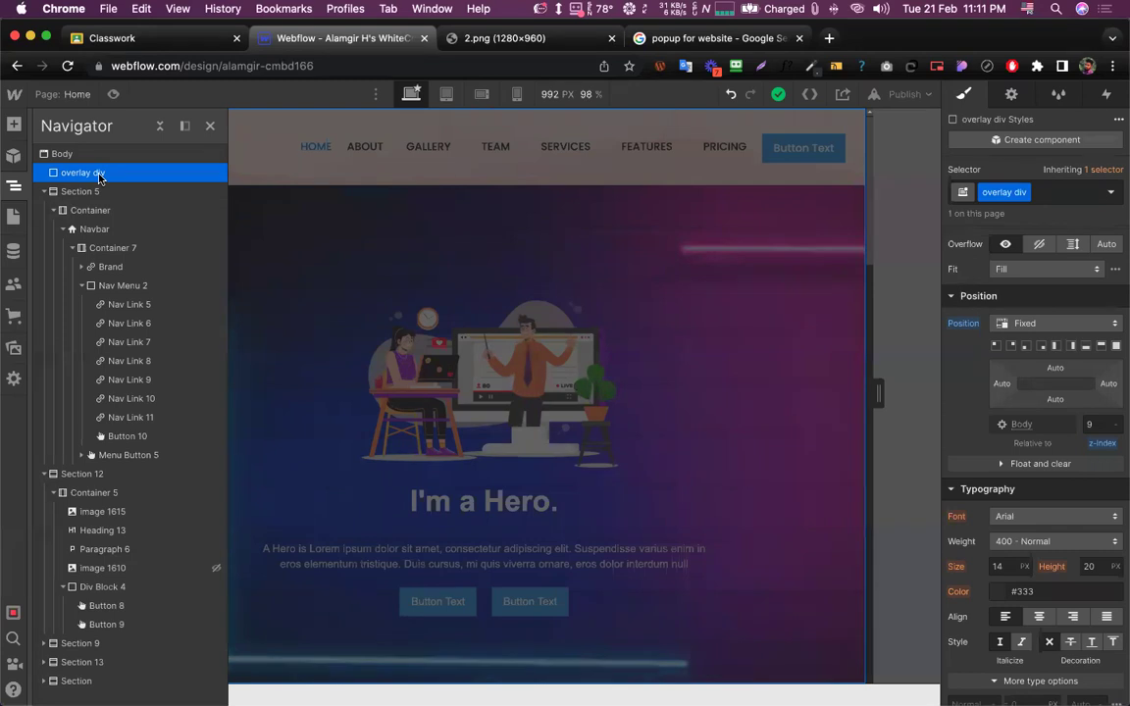
key(super+e)
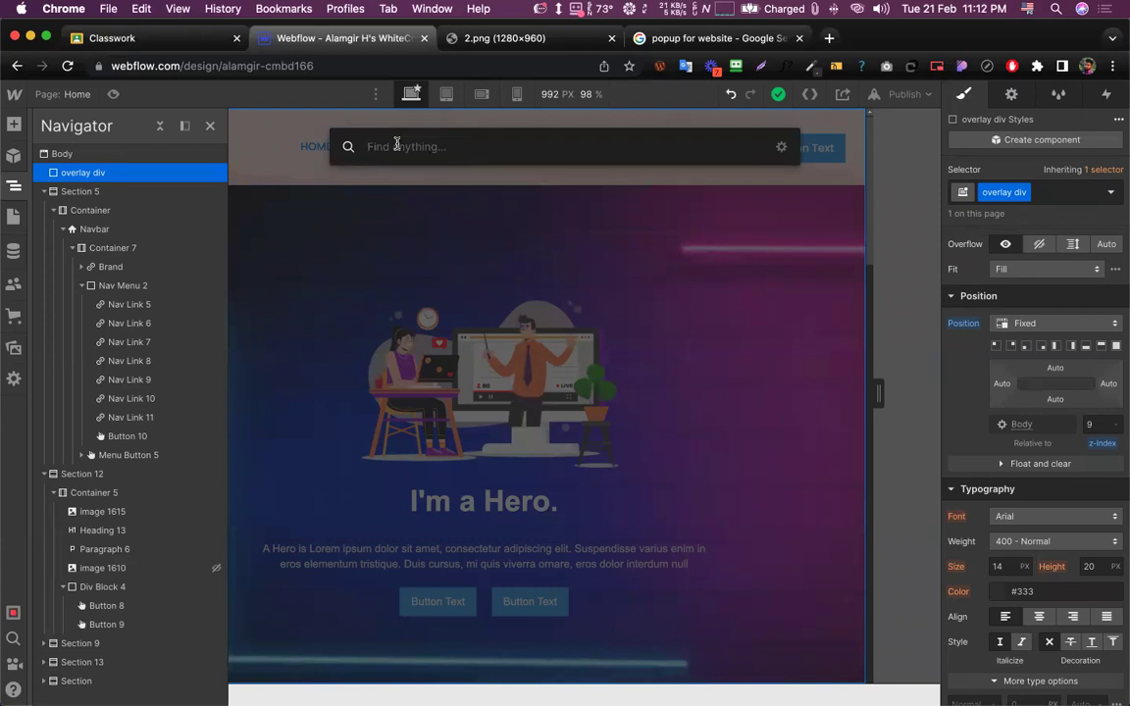
text(div)
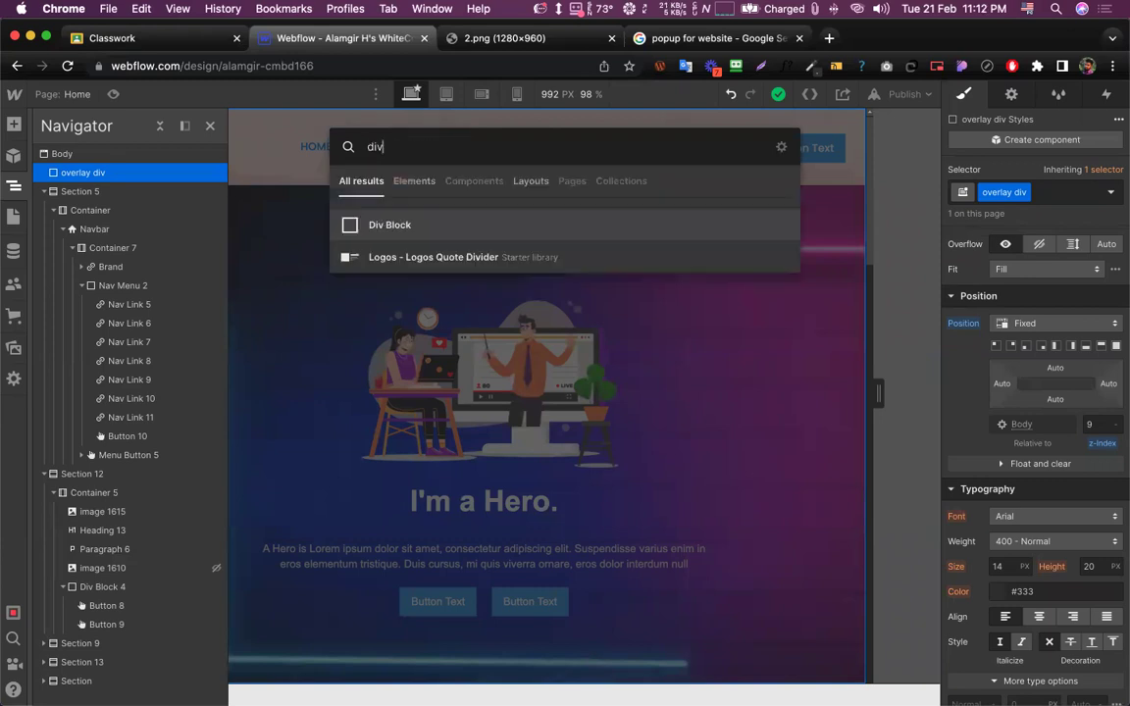
click(396, 224)
mouse_move(88, 189)
mouse_down()
mouse_move(82, 162)
mouse_move(77, 187)
mouse_move(68, 163)
mouse_move(83, 200)
mouse_up()
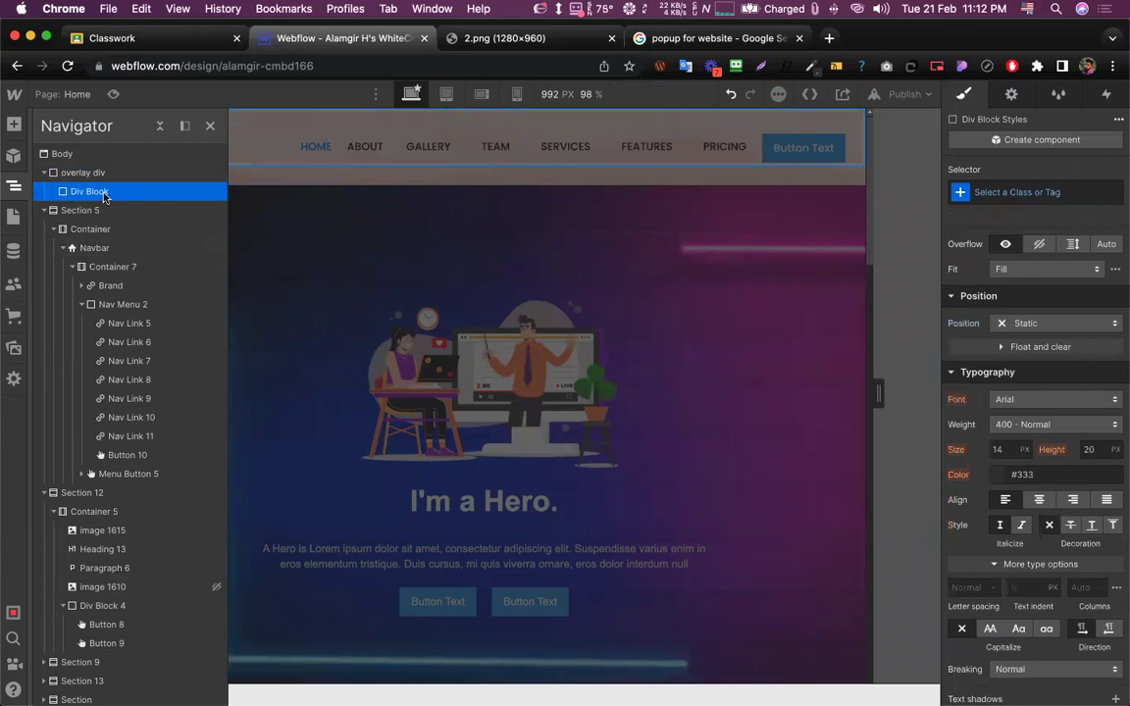
Try adding a heading to the new div block inside the overlay div, and undo the insertion
key(super+e)
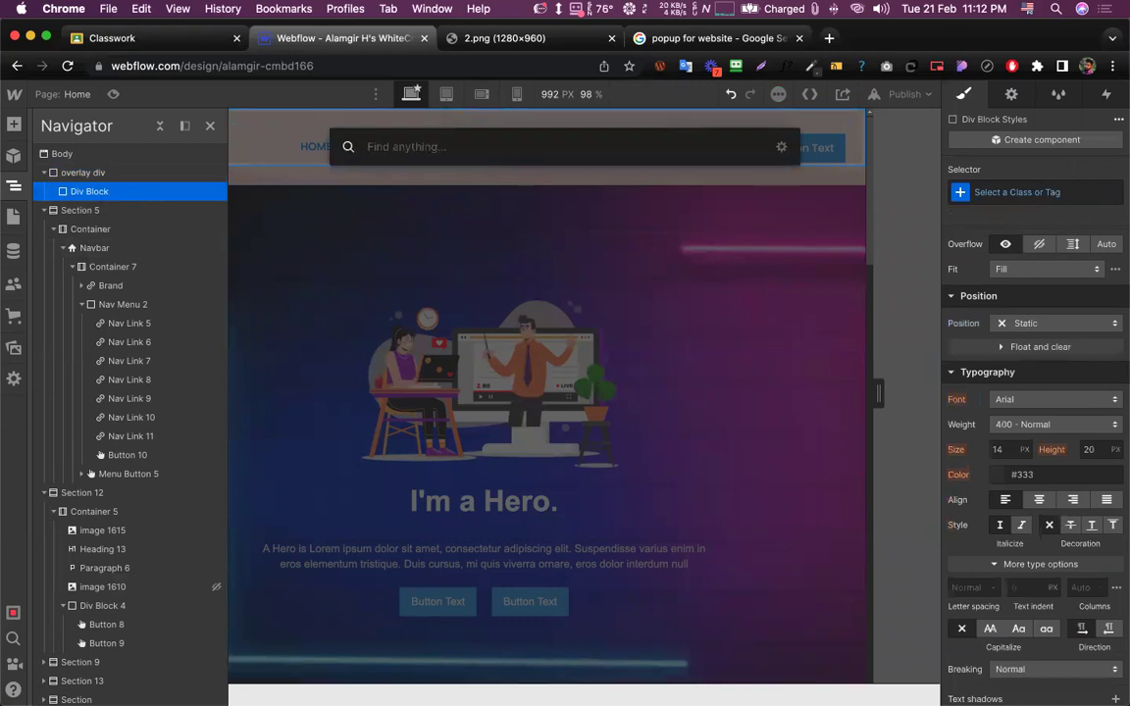
text(text)
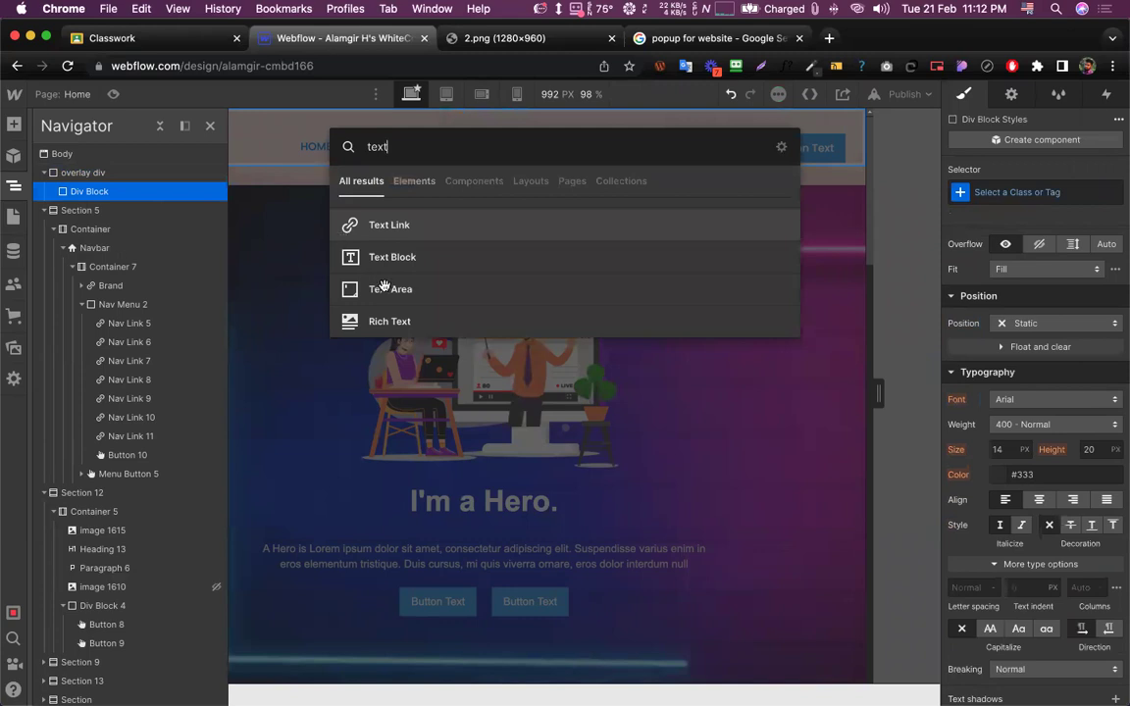
key(Down)
double_click(374, 145)
text(hea)
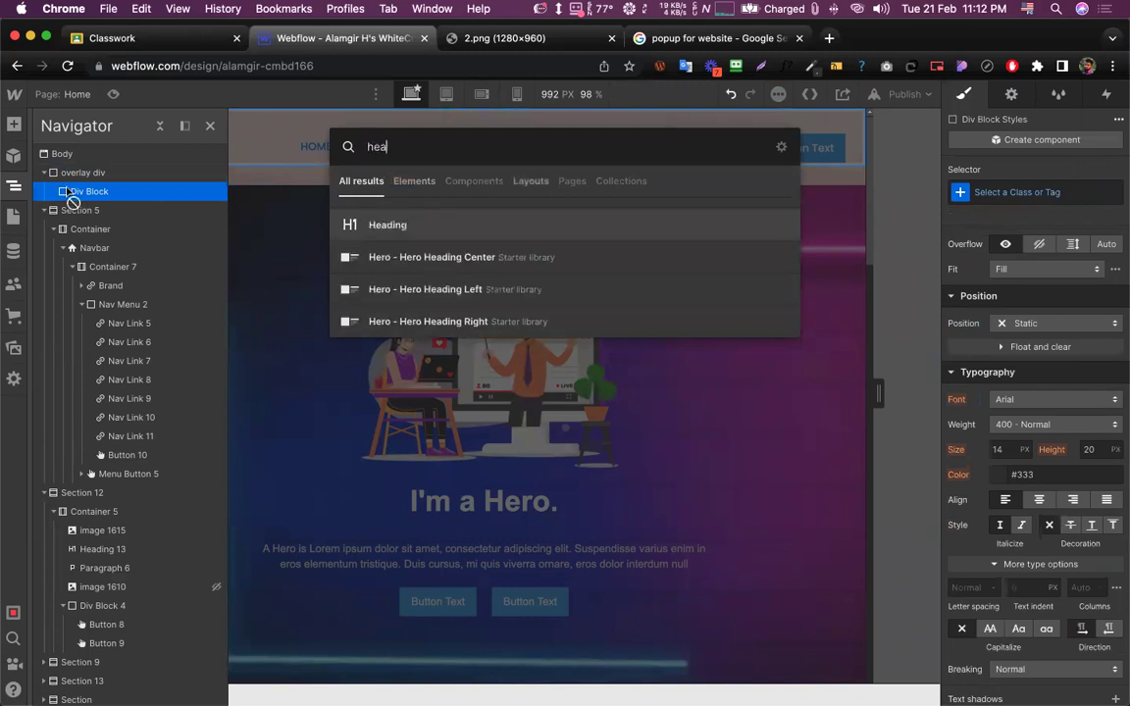
text(d)
key(Return)
mouse_move(106, 208)
mouse_down()
mouse_move(86, 163)
mouse_move(98, 216)
mouse_move(91, 201)
mouse_move(108, 208)
mouse_up()
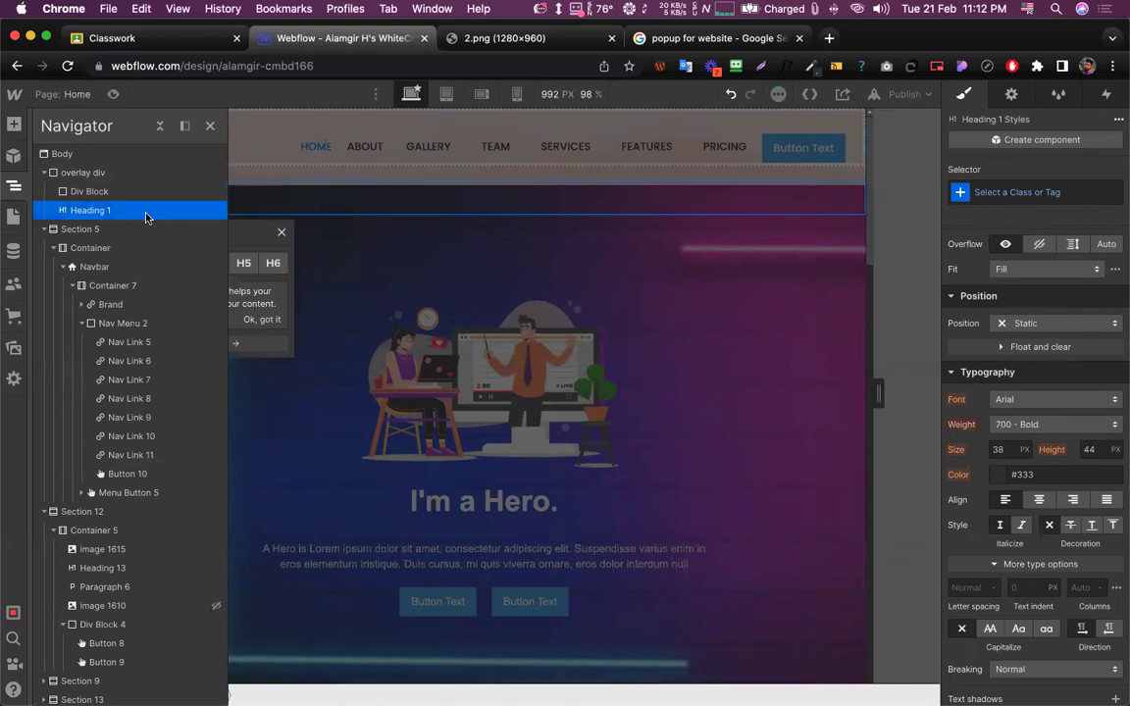
key(super+z)
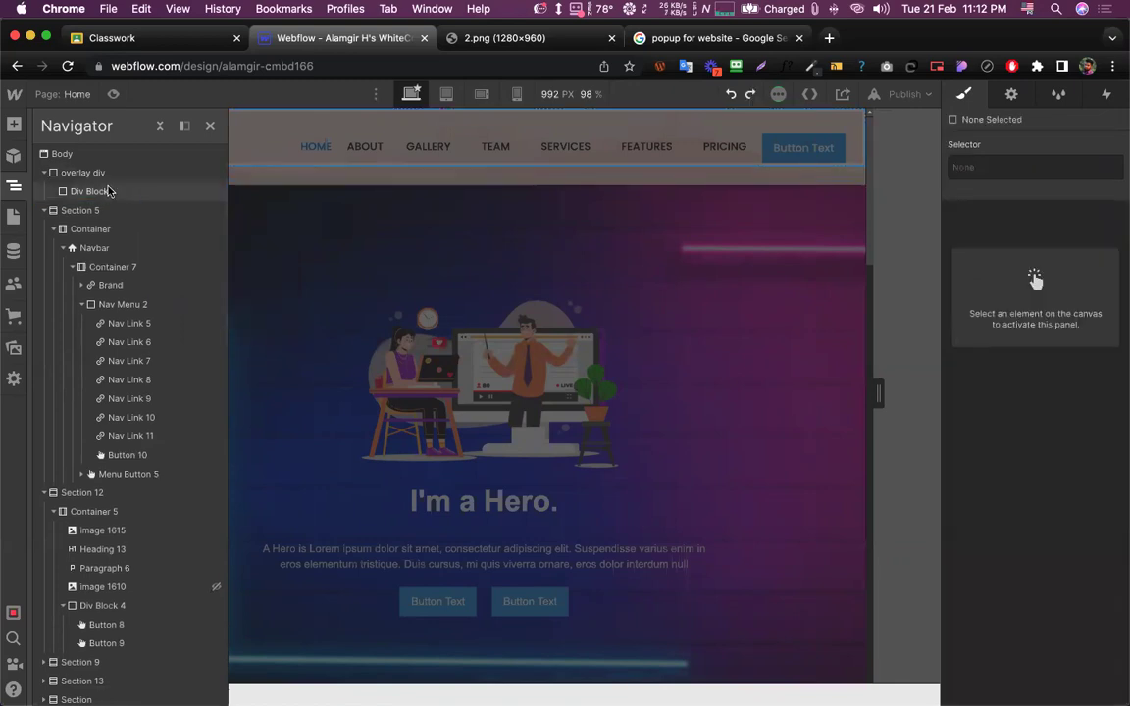
Select the nested div block and measure the popup box in the reference image with the Lightshot screenshot tool
click(118, 193)
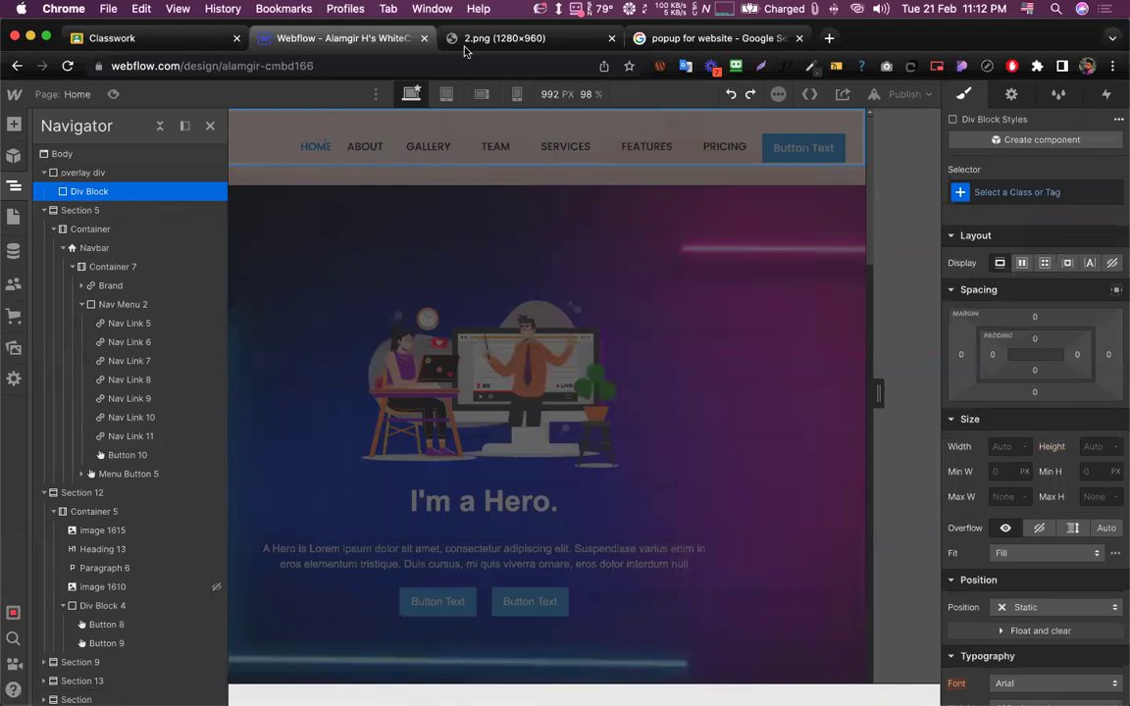
key(ctrl+Tab)
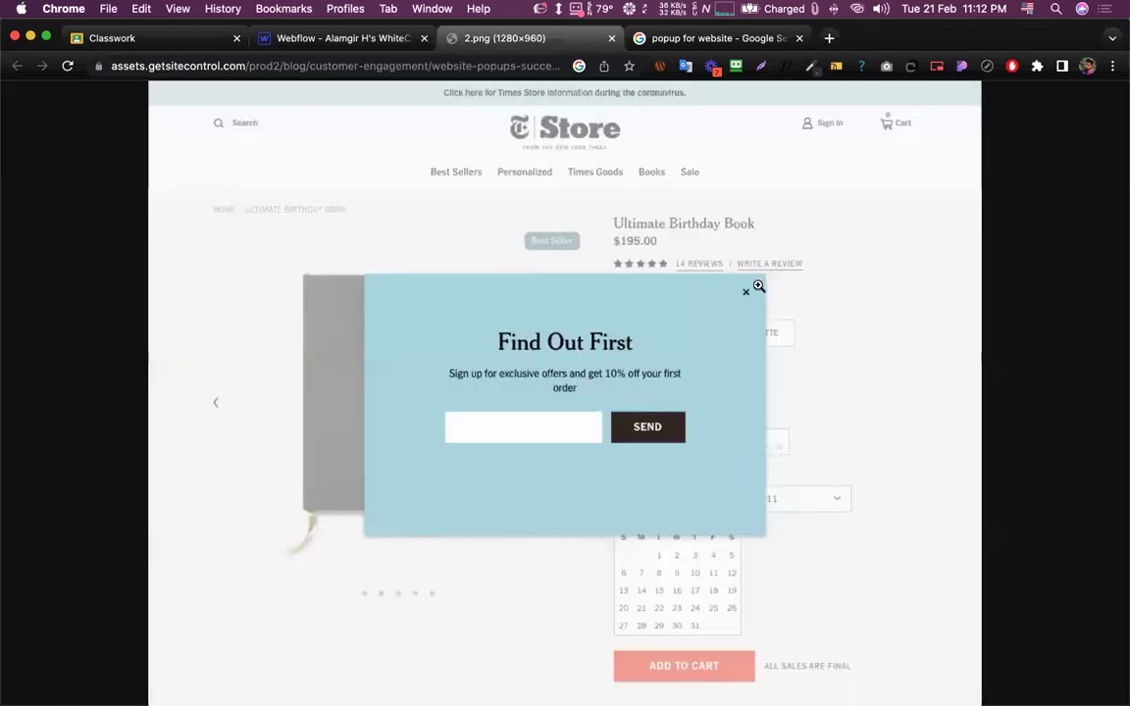
click(311, 39)
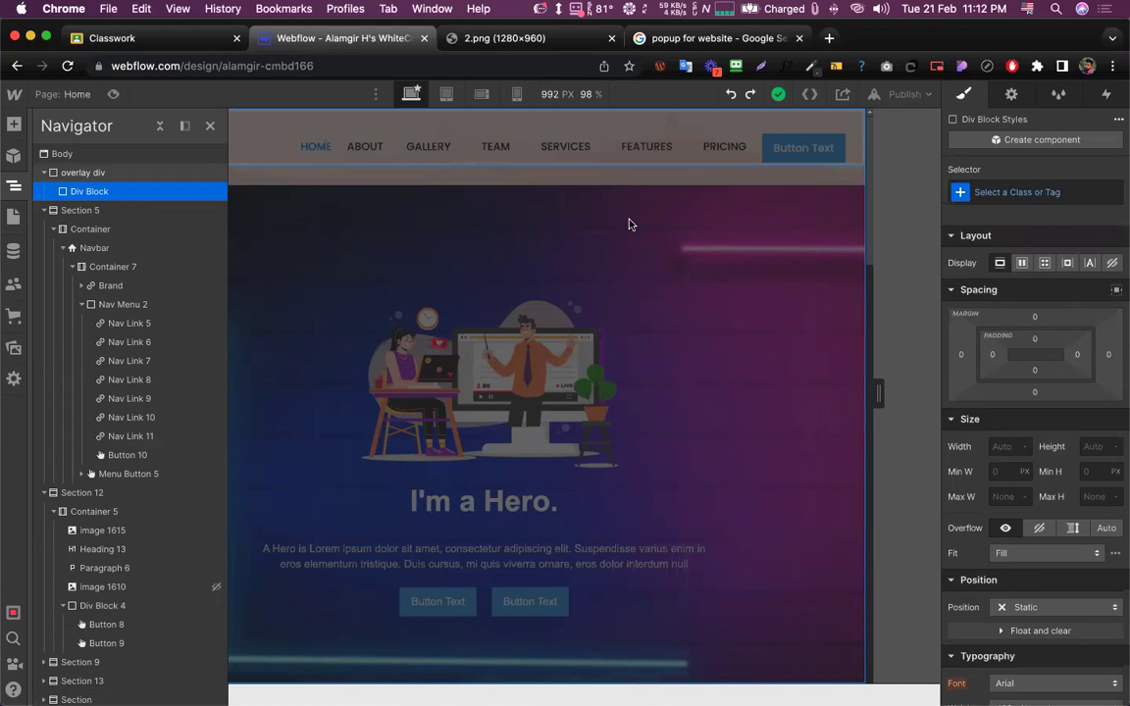
click(506, 38)
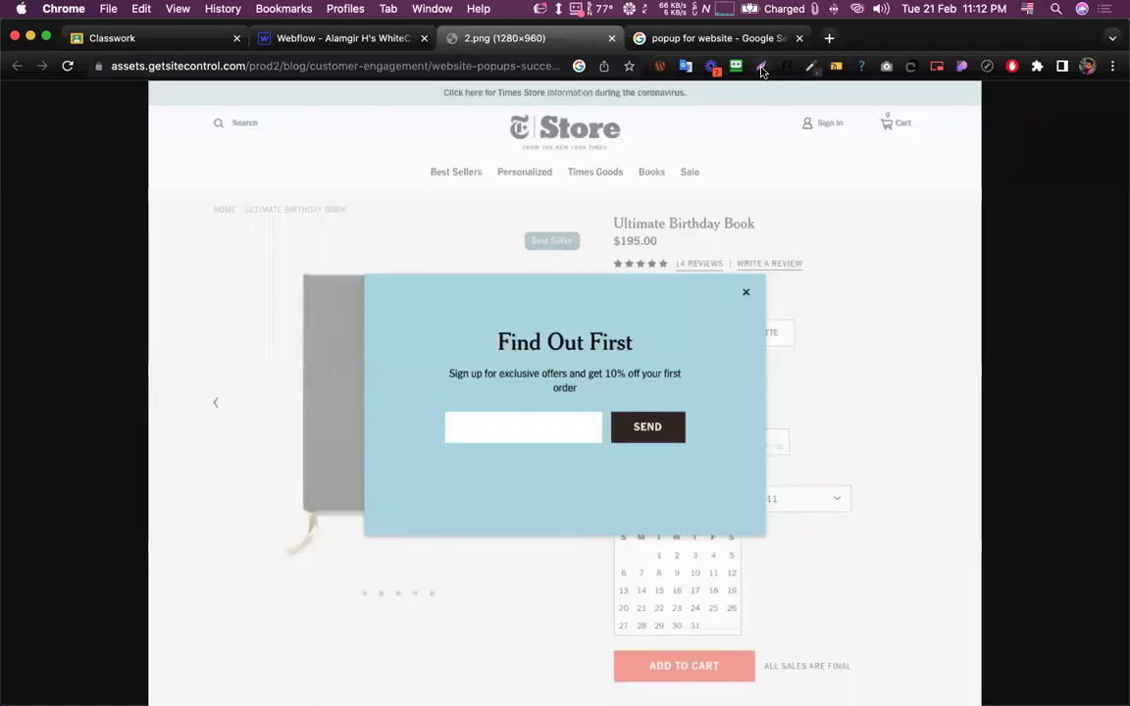
click(762, 67)
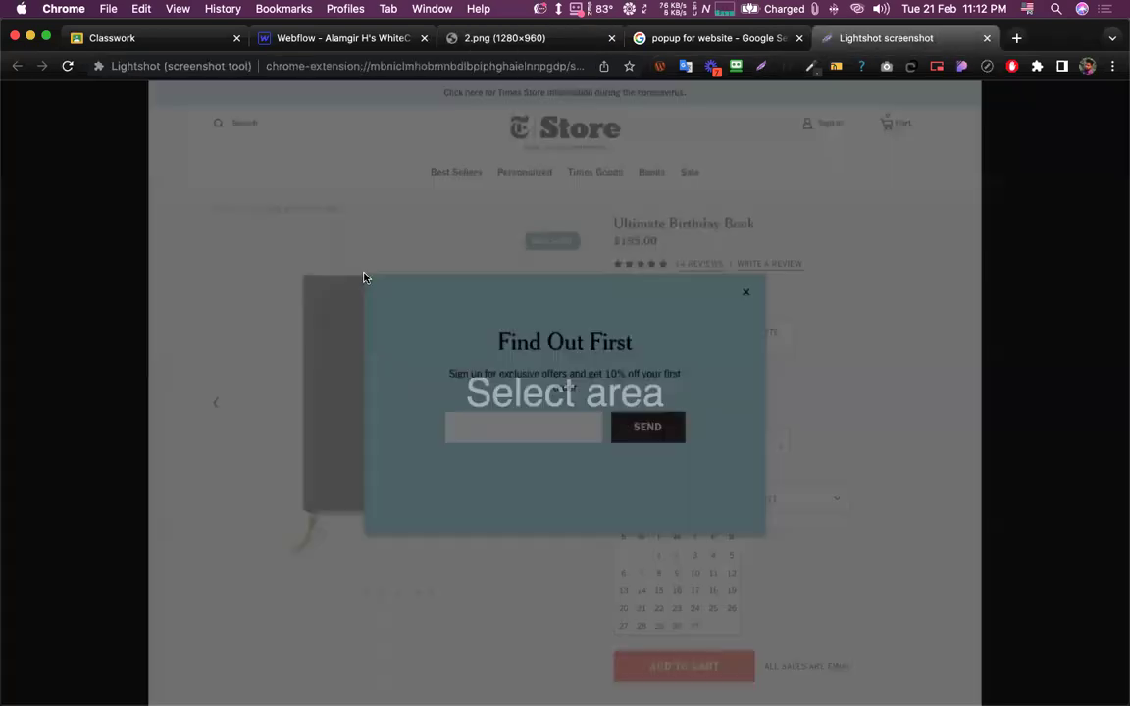
mouse_move(363, 278)
mouse_down()
mouse_move(734, 474)
mouse_move(768, 538)
mouse_up()
key(super+w)
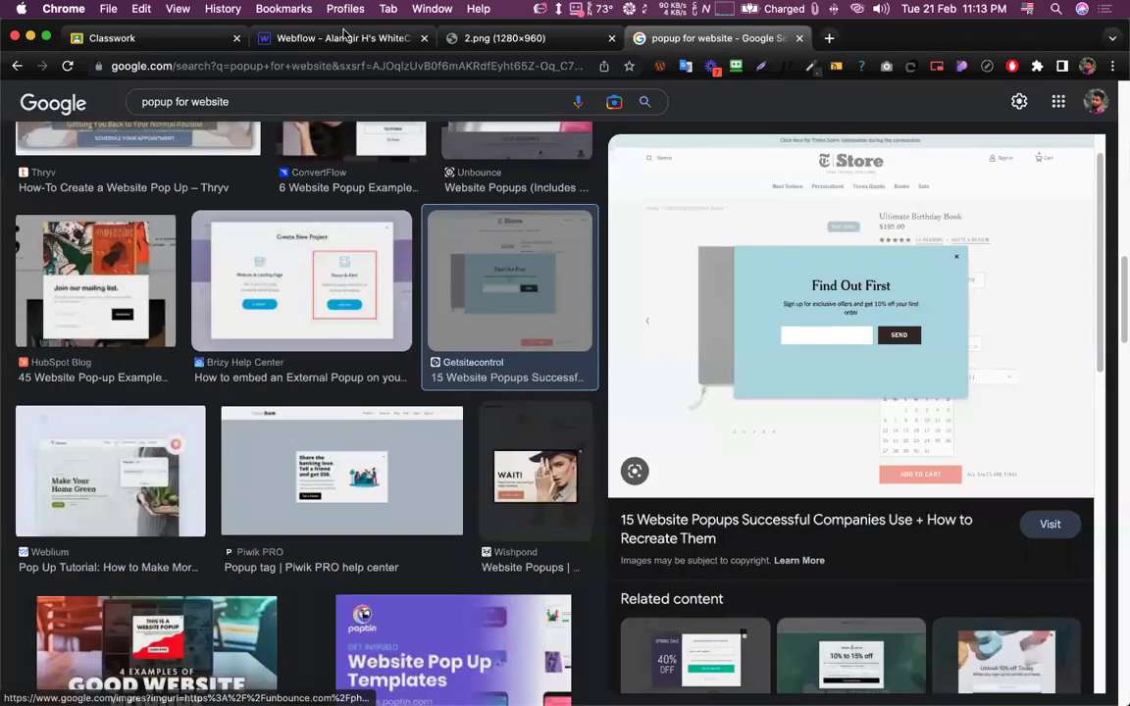
Return to Webflow and set the nested div block's width to 1020 px and height to 680 px
click(343, 37)
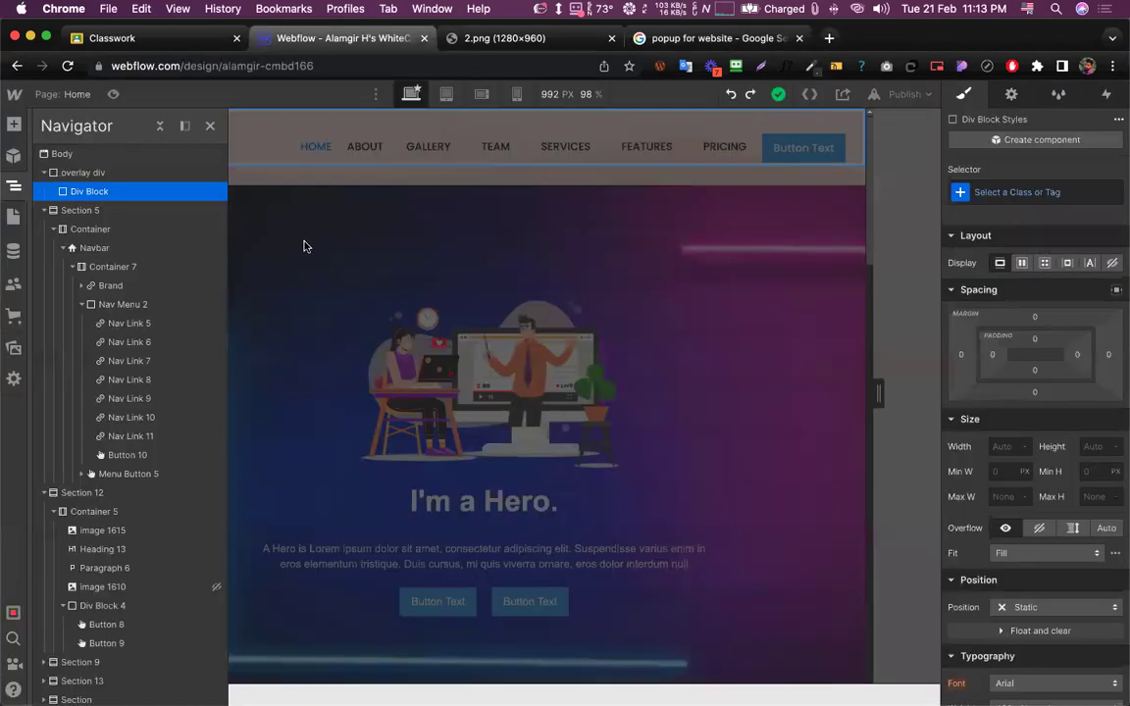
click(1005, 446)
text(1020)
key(Tab)
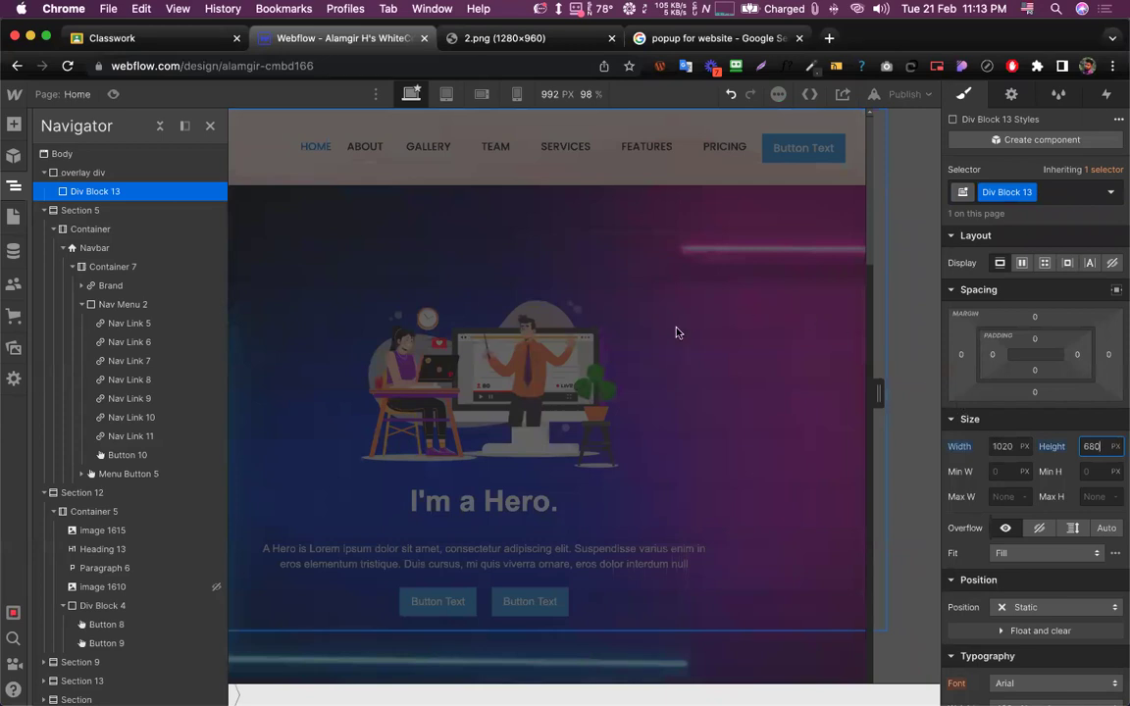
scroll(966, 473, down, 3)
scroll(671, 410, down, 3)
scroll(671, 411, up, 3)
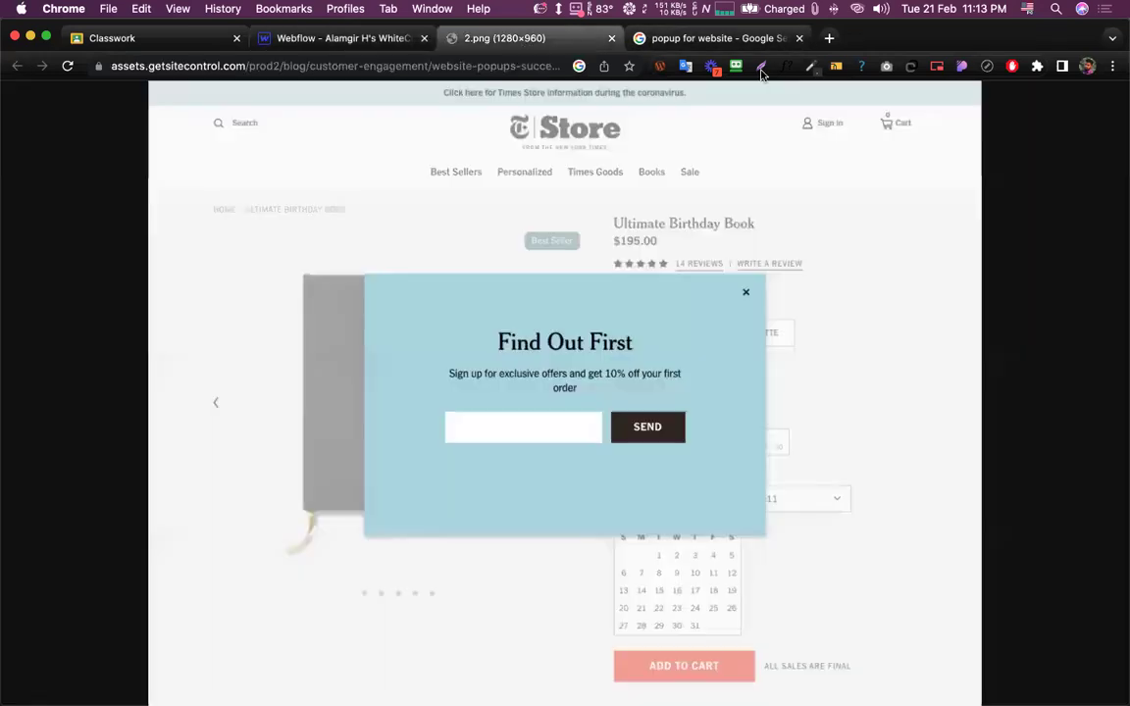
Measure the reference popup box's width and height with the page ruler, and close the image search results
click(538, 39)
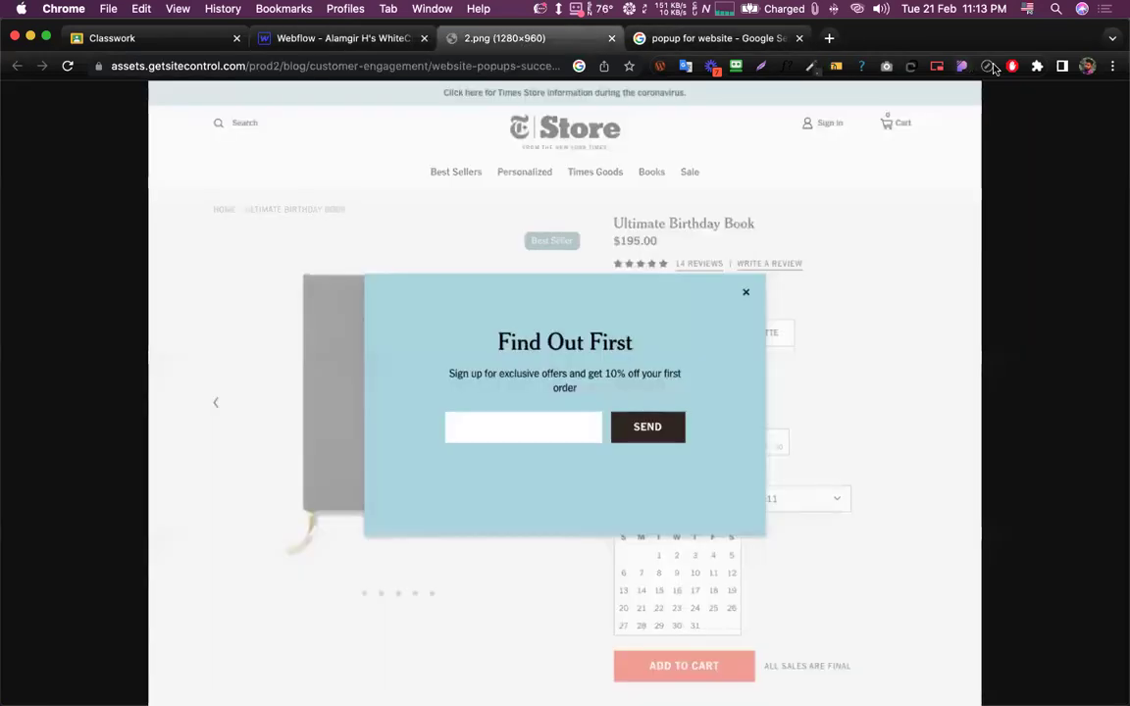
click(988, 67)
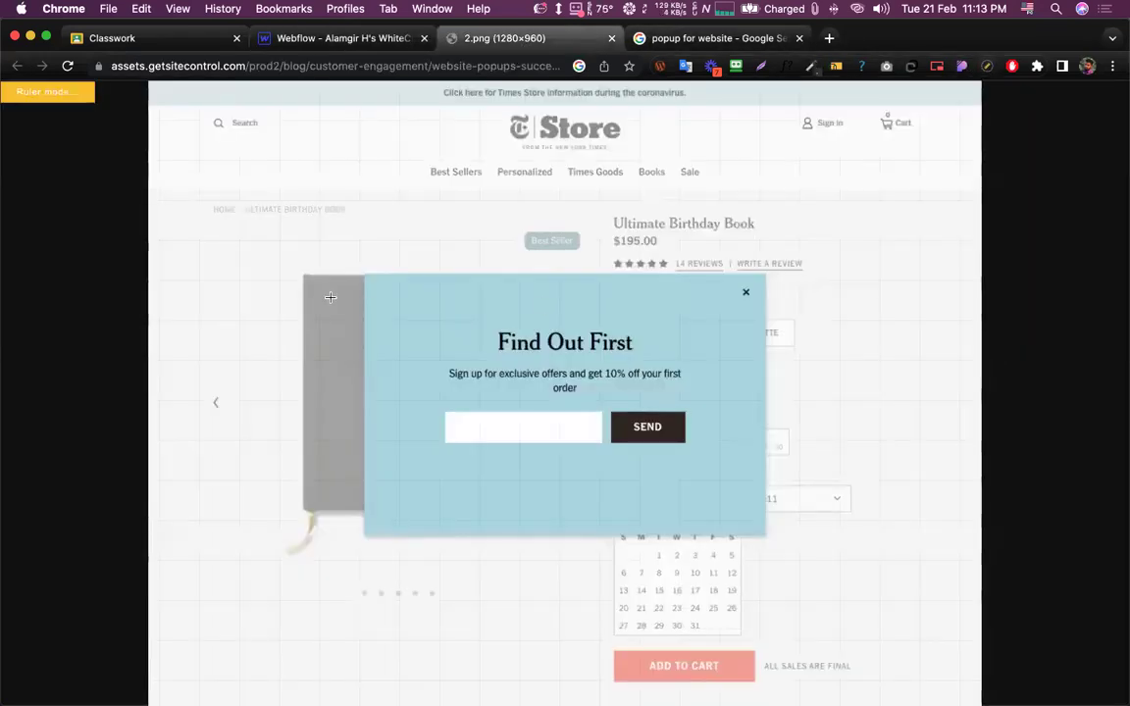
drag(365, 273, 764, 535)
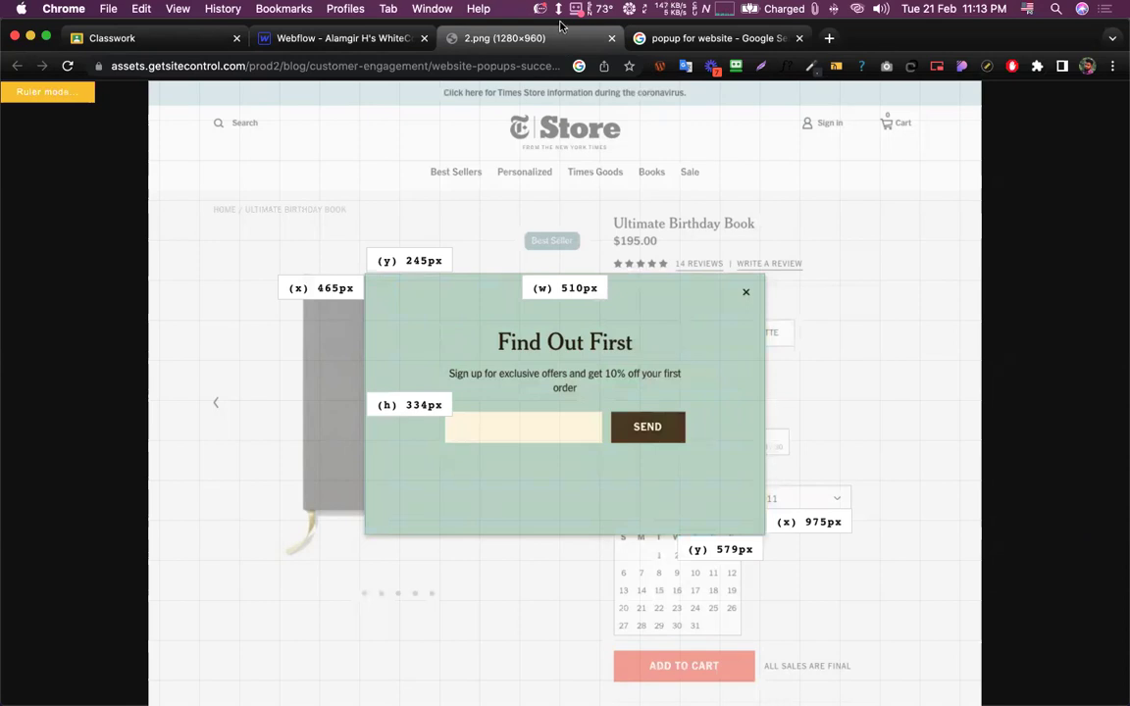
middle_click(731, 39)
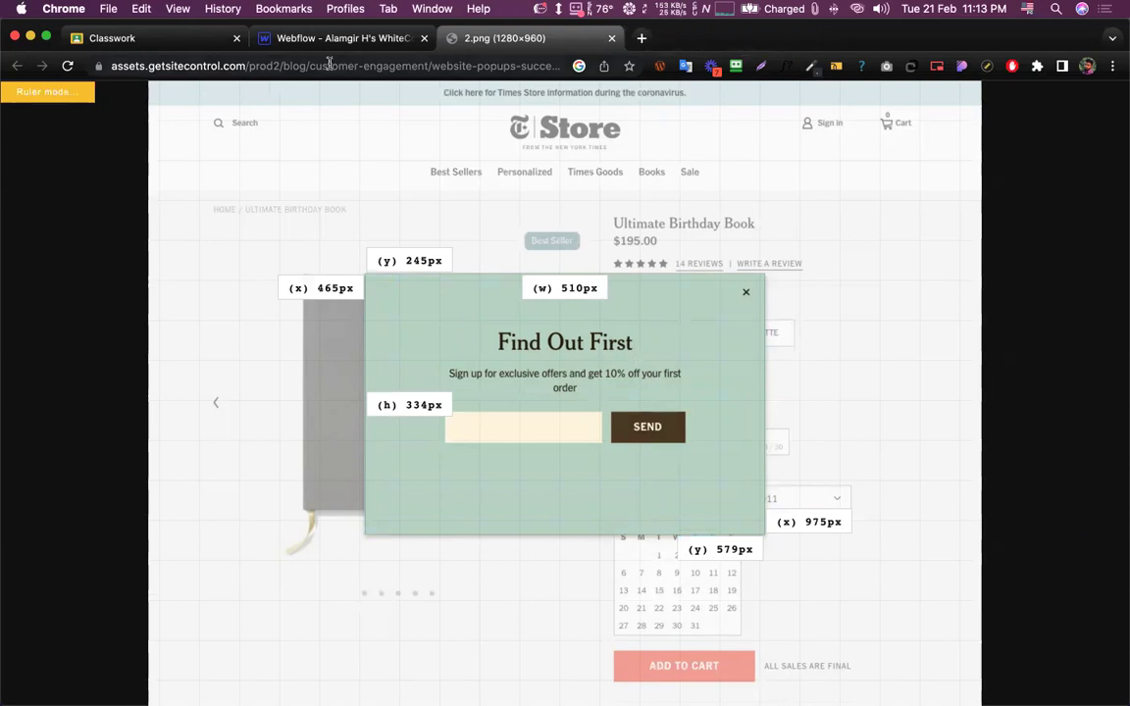
click(662, 66)
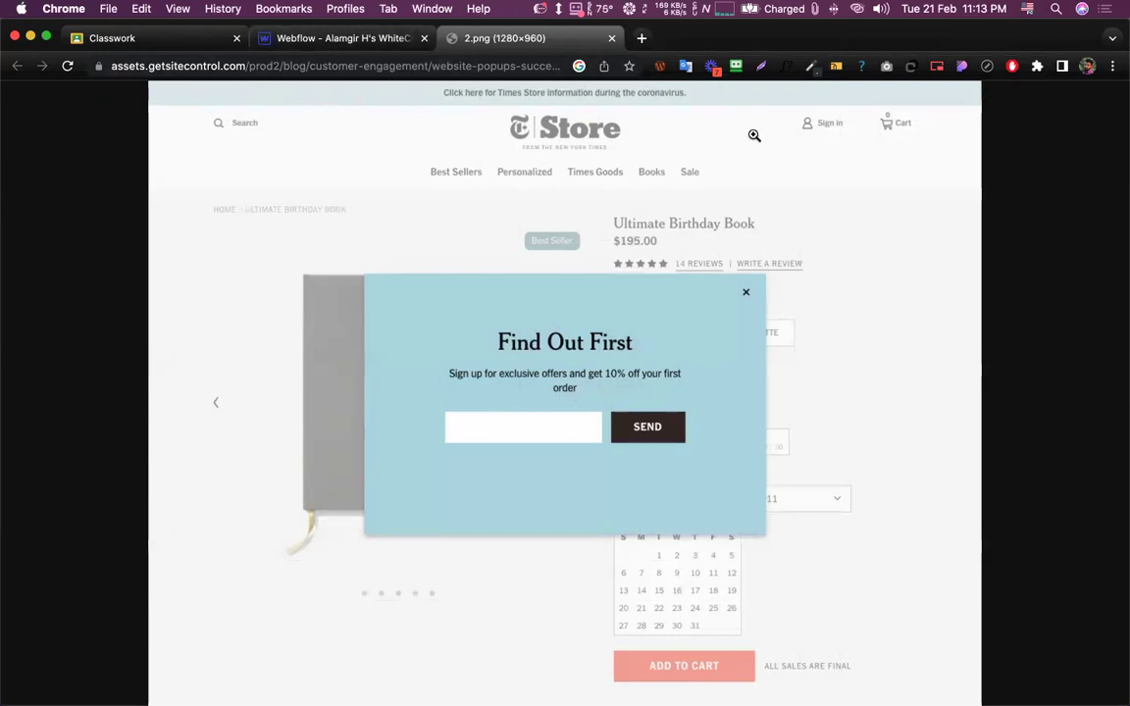
Return to Webflow and set the nested div block's width to 350 px and height to 510 px
click(380, 38)
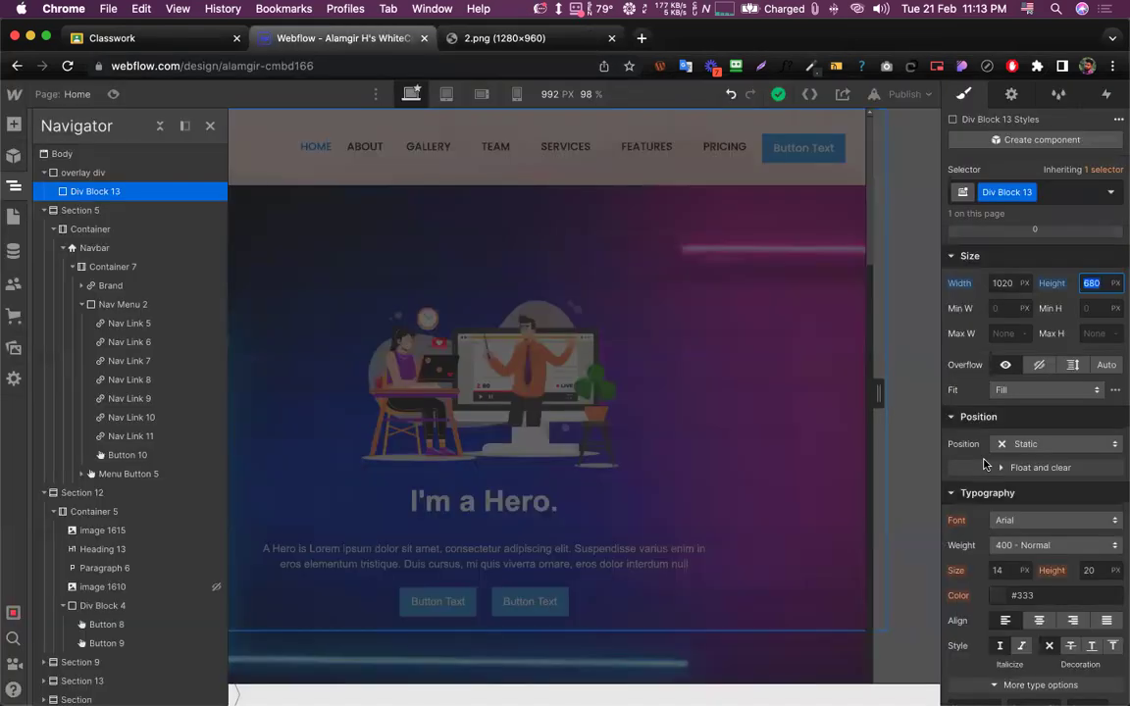
click(999, 282)
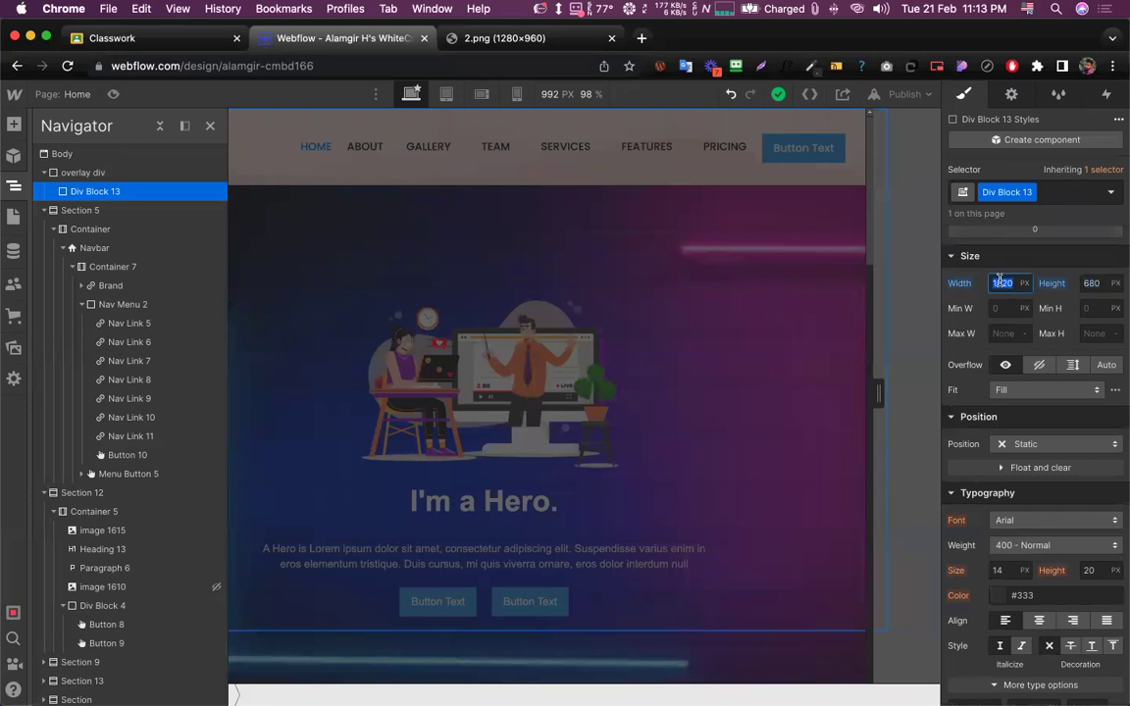
text(350)
click(1089, 282)
text(510)
key(Return)
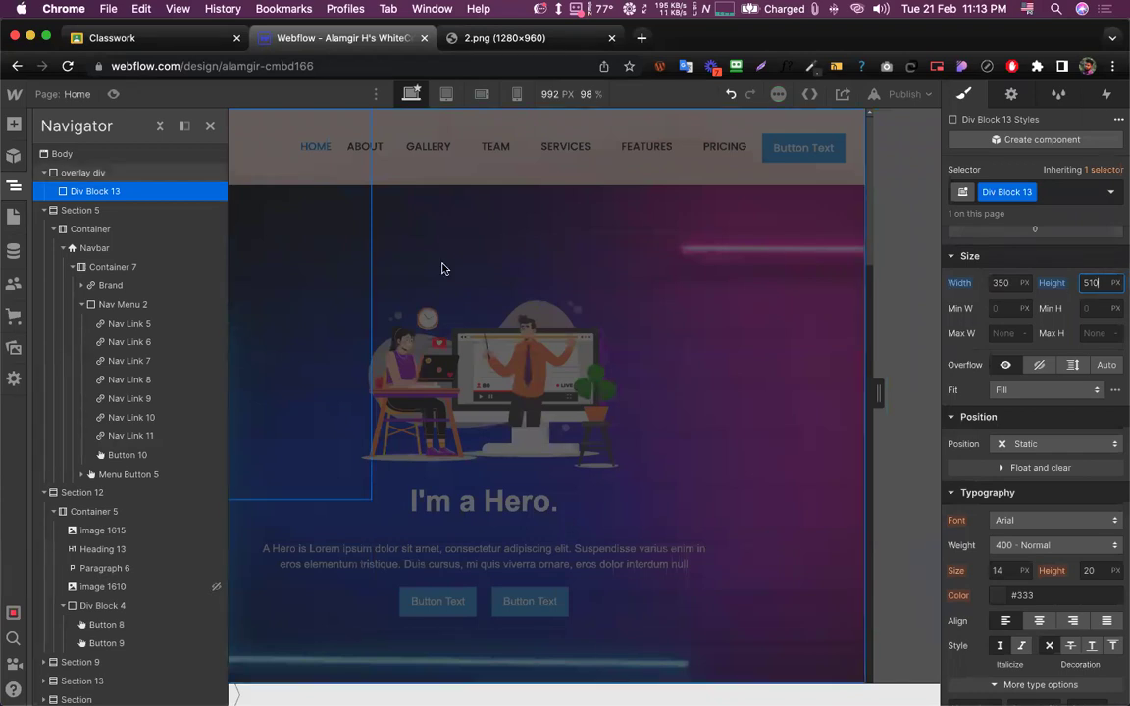
Rename the nested div block's class to "design div"
scroll(1074, 378, down, 5)
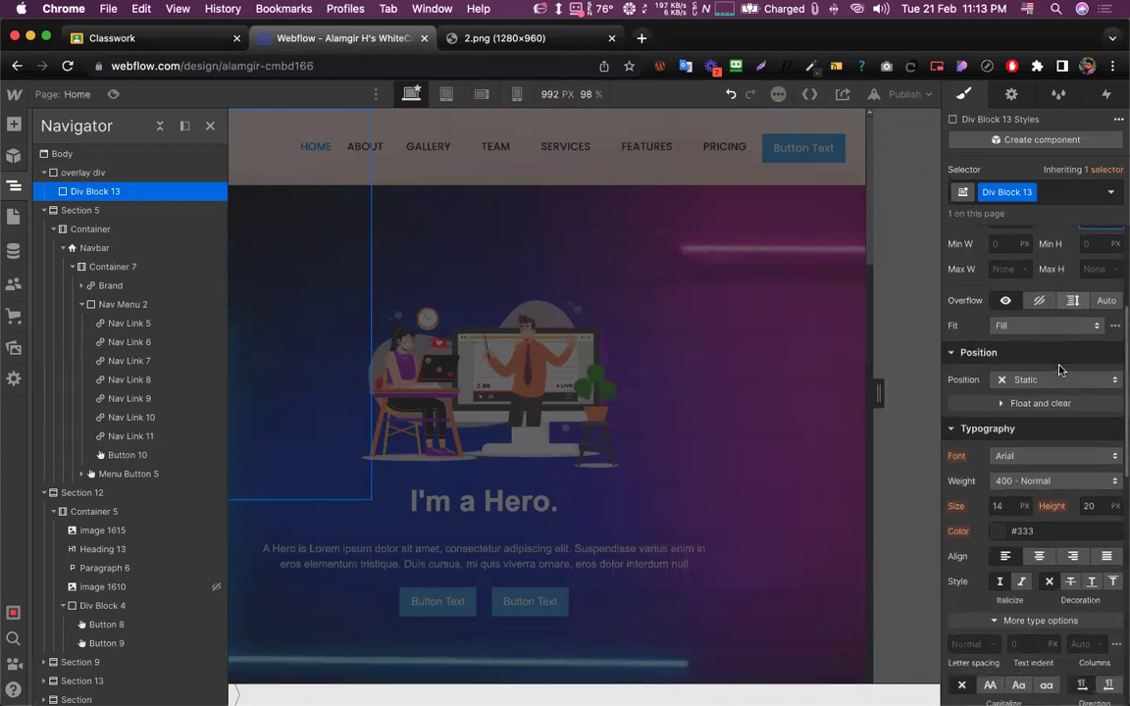
scroll(1059, 370, up, 4)
scroll(1060, 370, up, 3)
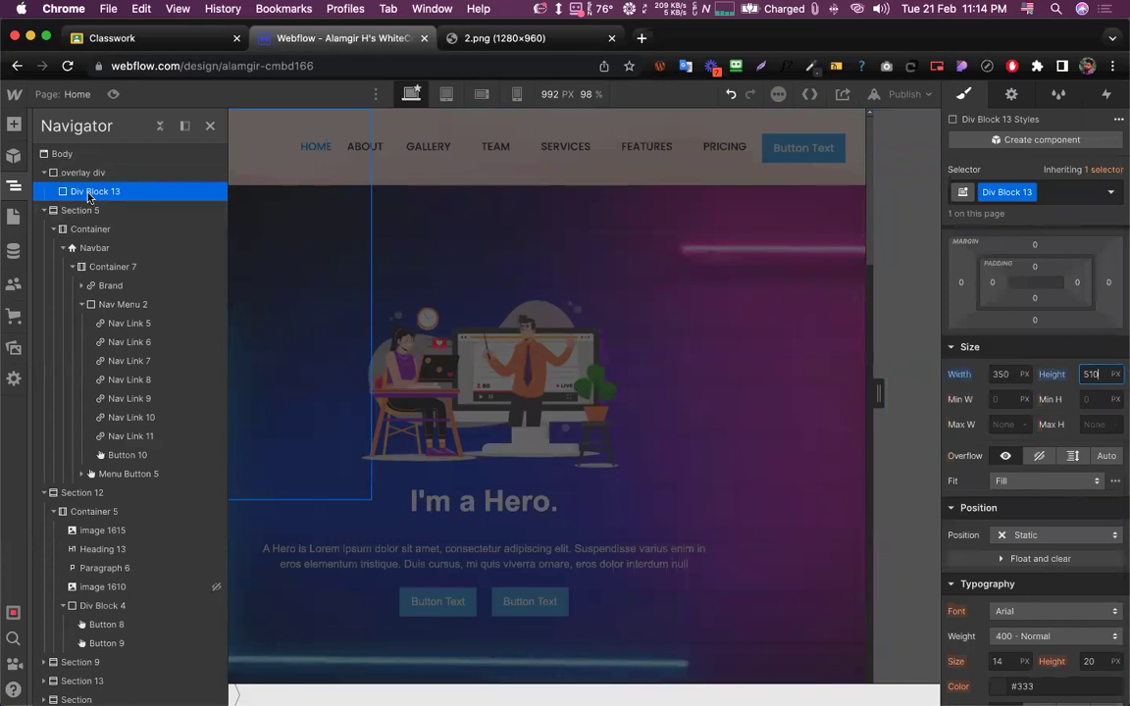
triple_click(1012, 193)
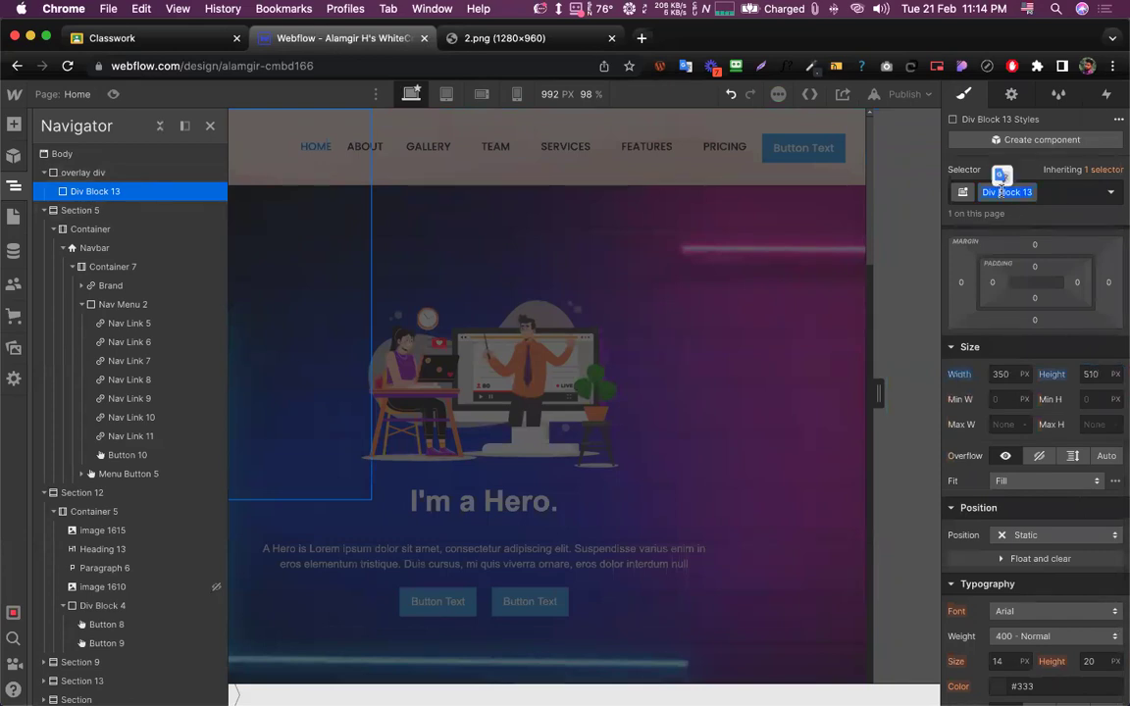
text(des)
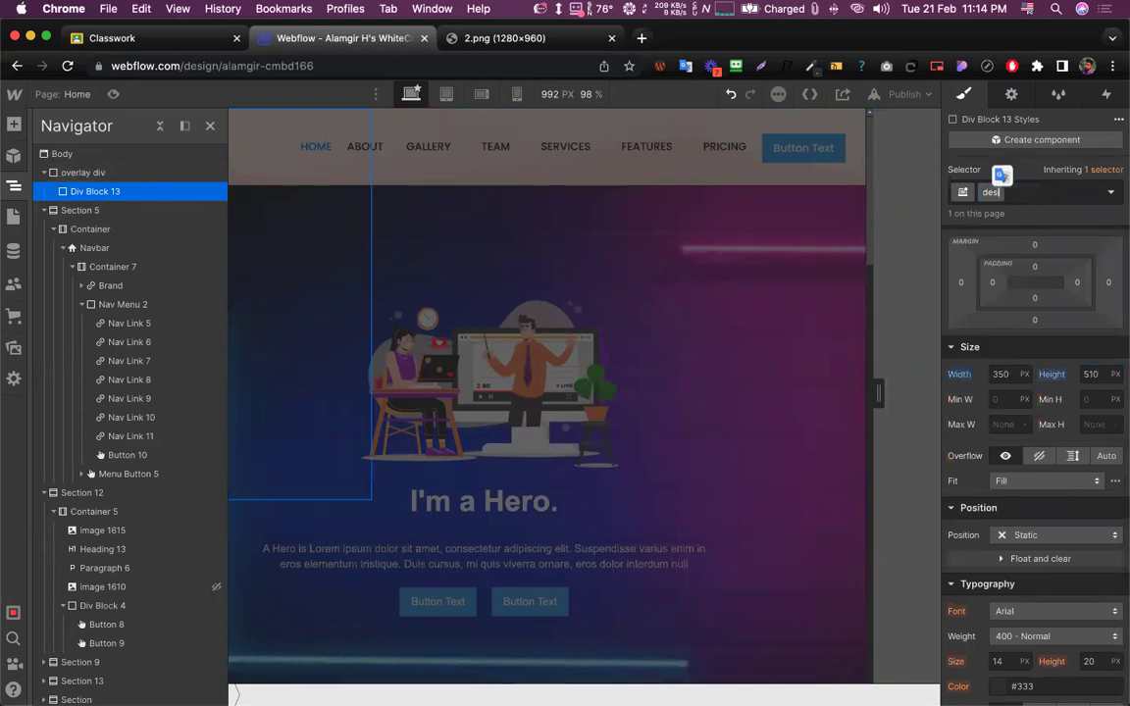
text(ign div)
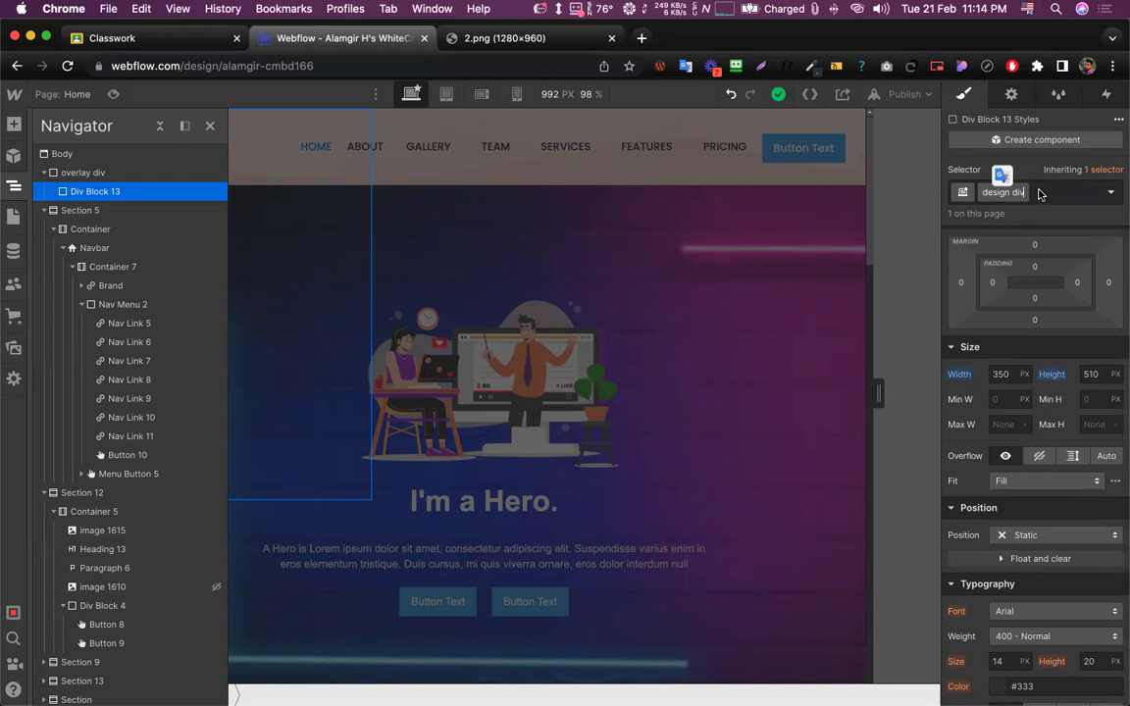
key(Return)
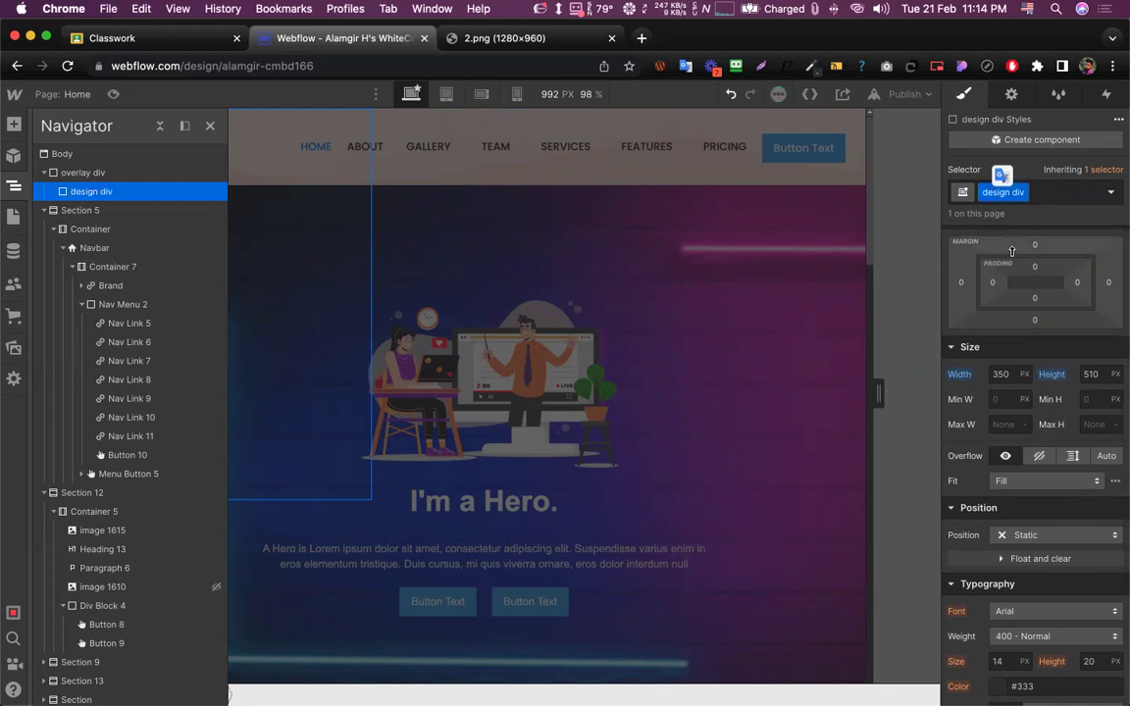
Give the design div a solid green background colour, #66b678
scroll(971, 427, down, 5)
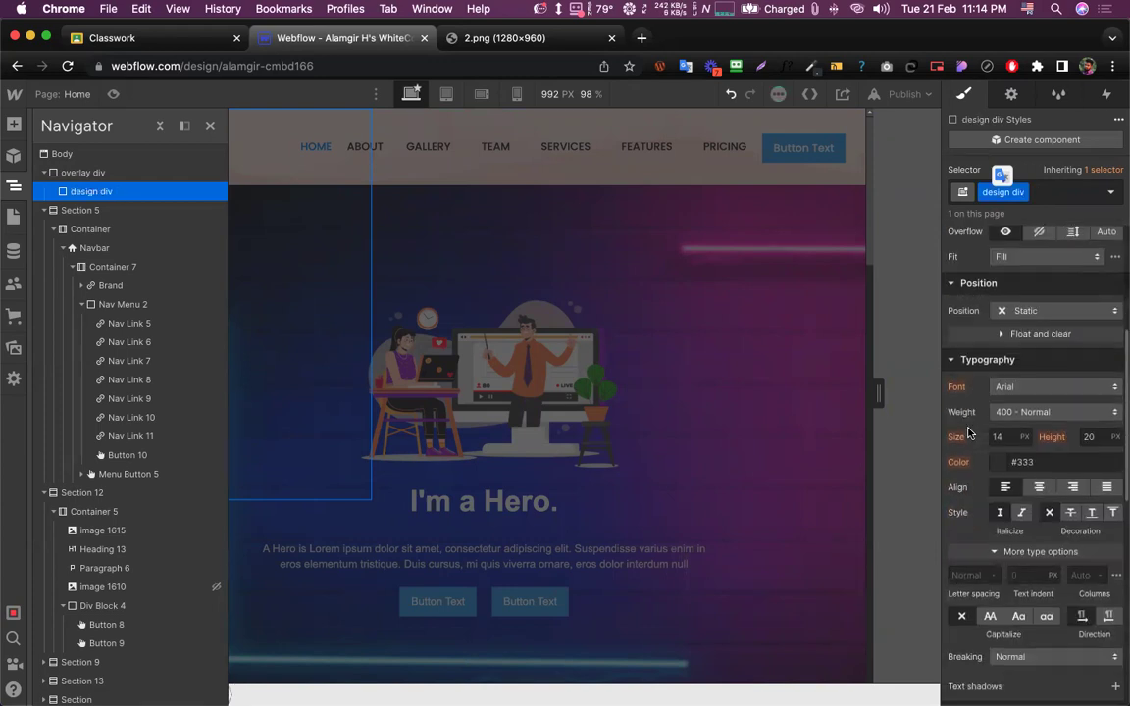
scroll(991, 490, up, 3)
scroll(995, 471, down, 6)
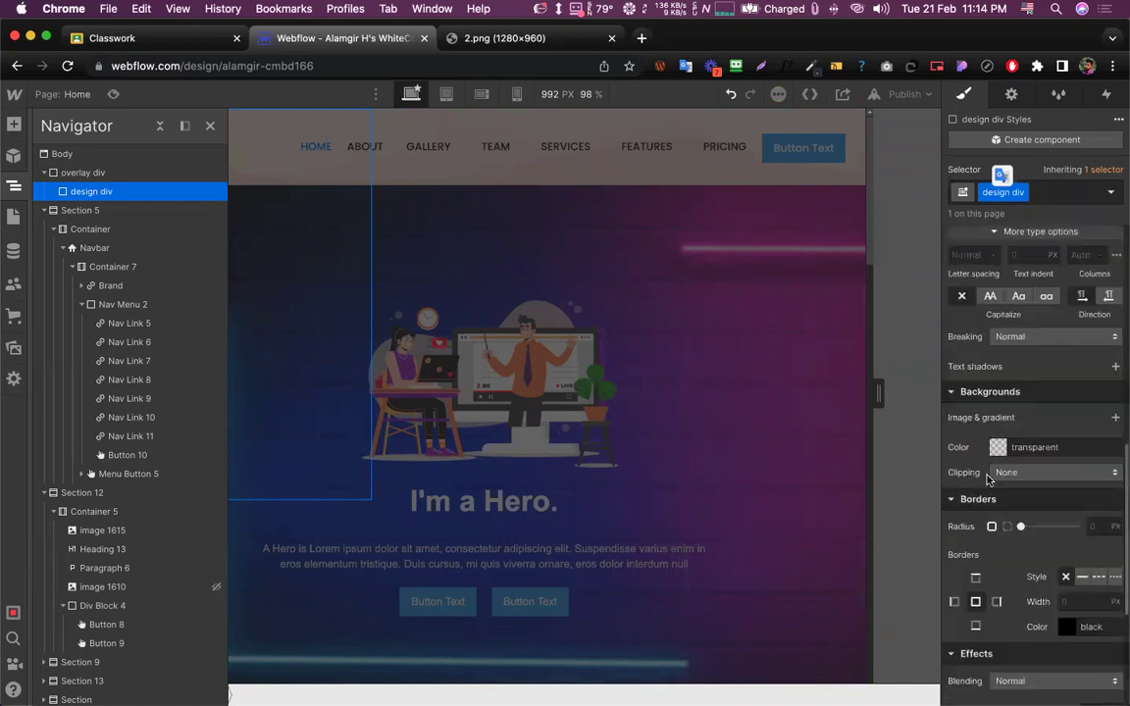
click(997, 448)
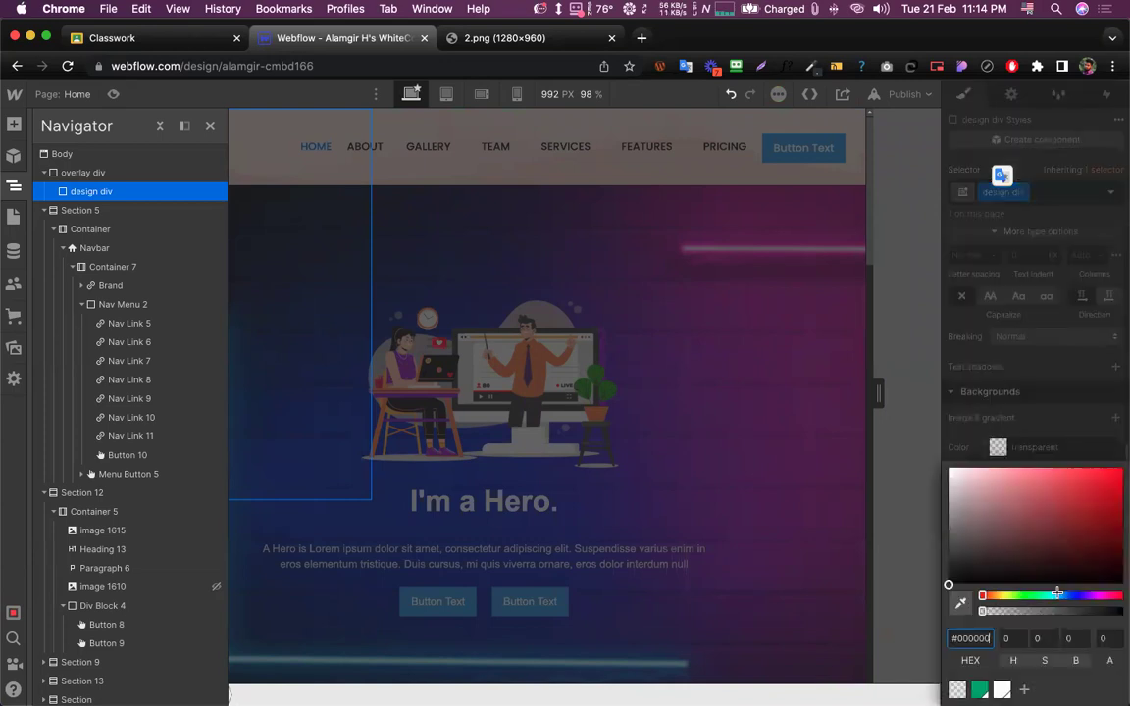
click(1056, 595)
mouse_move(1037, 504)
mouse_down()
mouse_move(1044, 491)
mouse_move(1072, 492)
mouse_move(1075, 511)
mouse_move(1041, 479)
mouse_up()
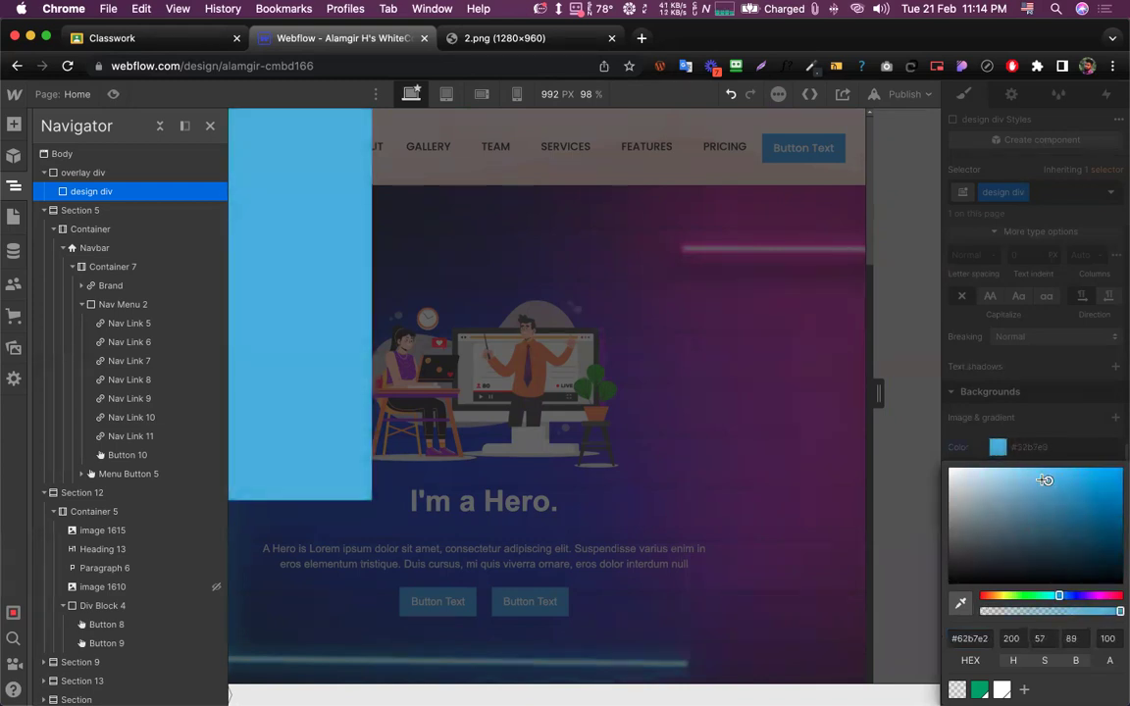
drag(1048, 595, 1033, 595)
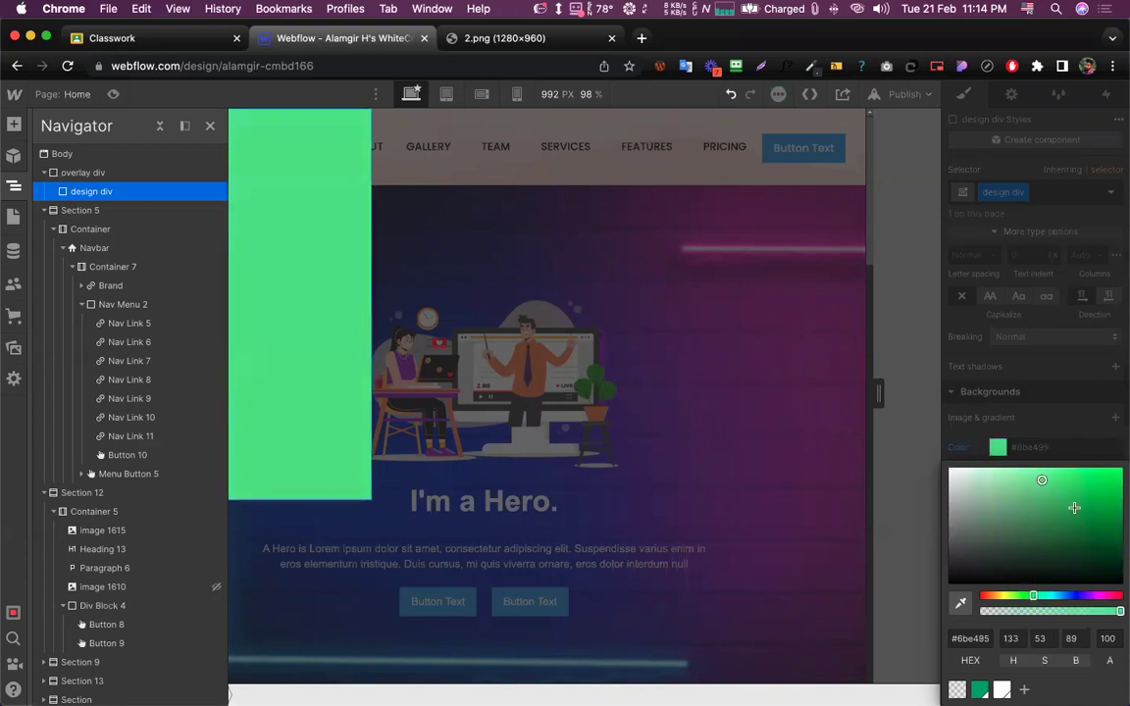
drag(1080, 505, 1024, 501)
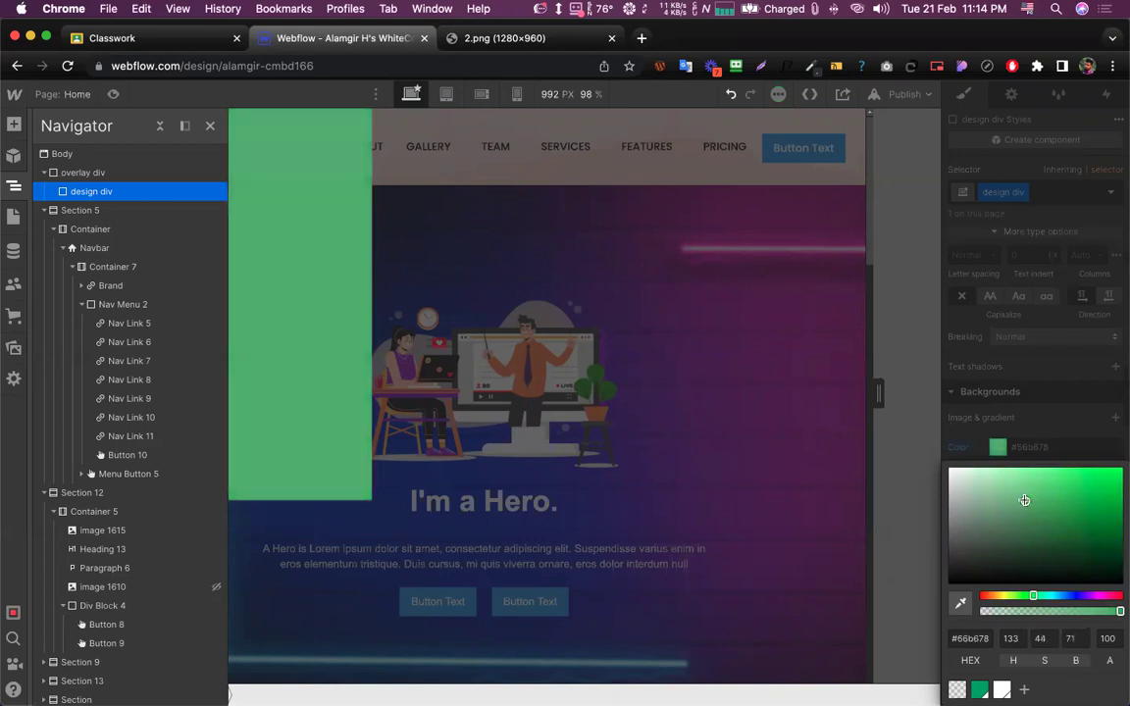
click(1017, 362)
Set the design div's width to 510 px and height to 350 px
scroll(1048, 511, up, 5)
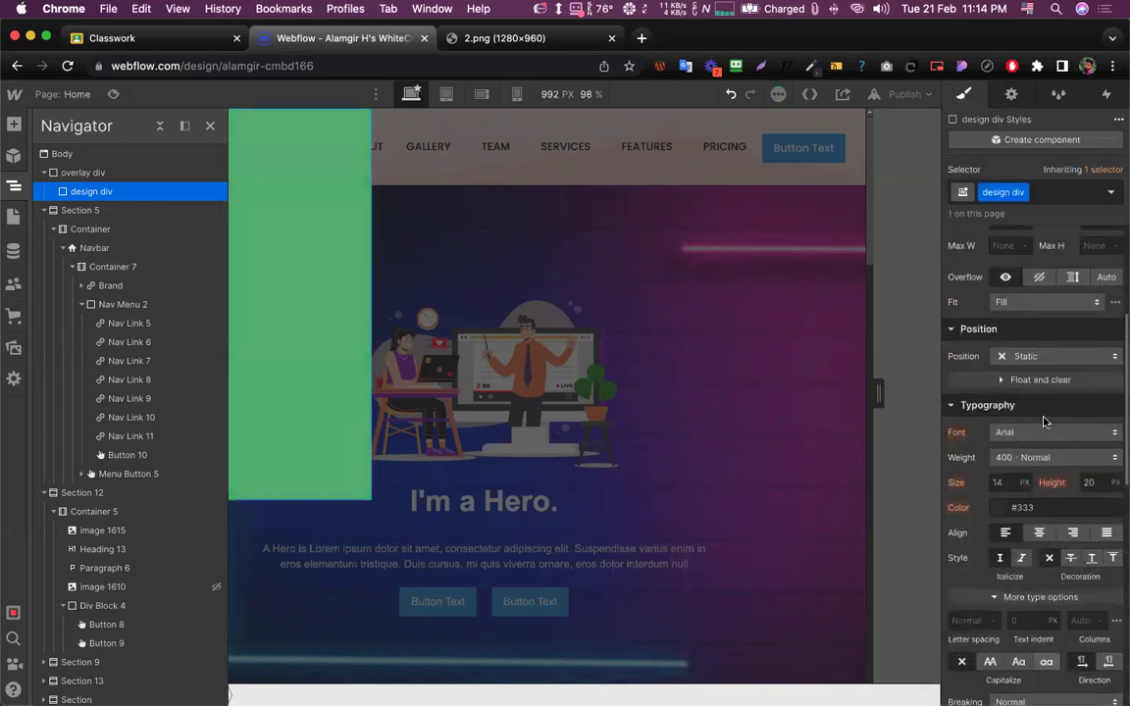
scroll(1049, 512, up, 4)
click(1002, 446)
text(510)
key(Tab)
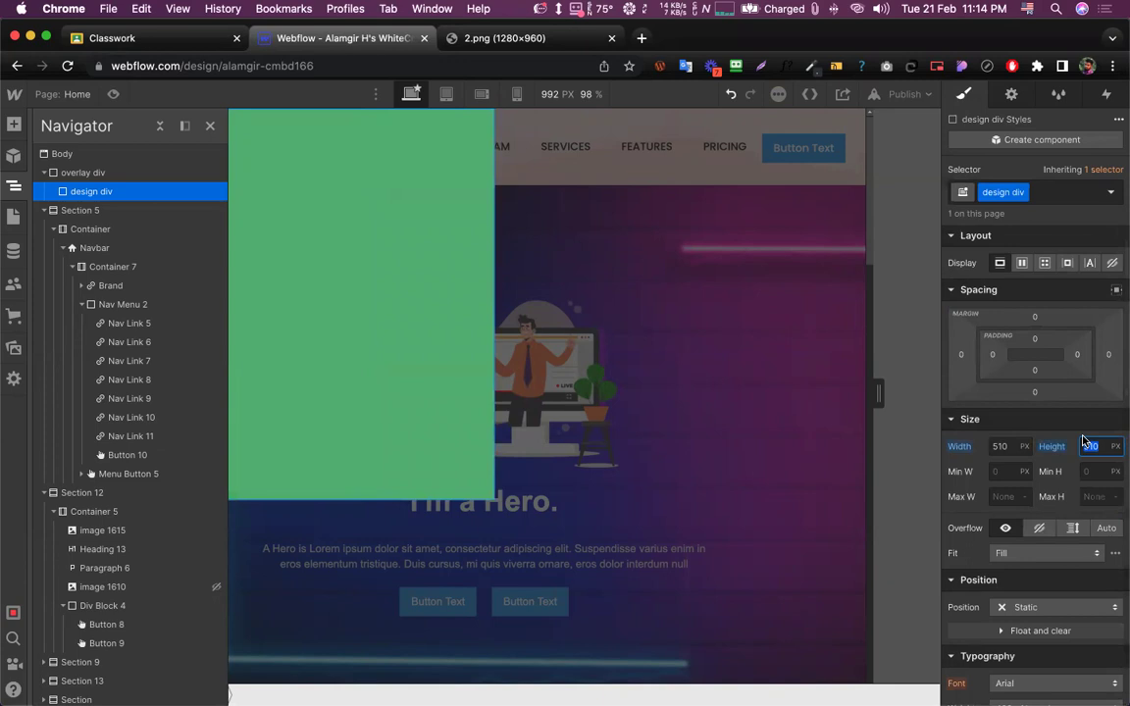
text(350)
key(Return)
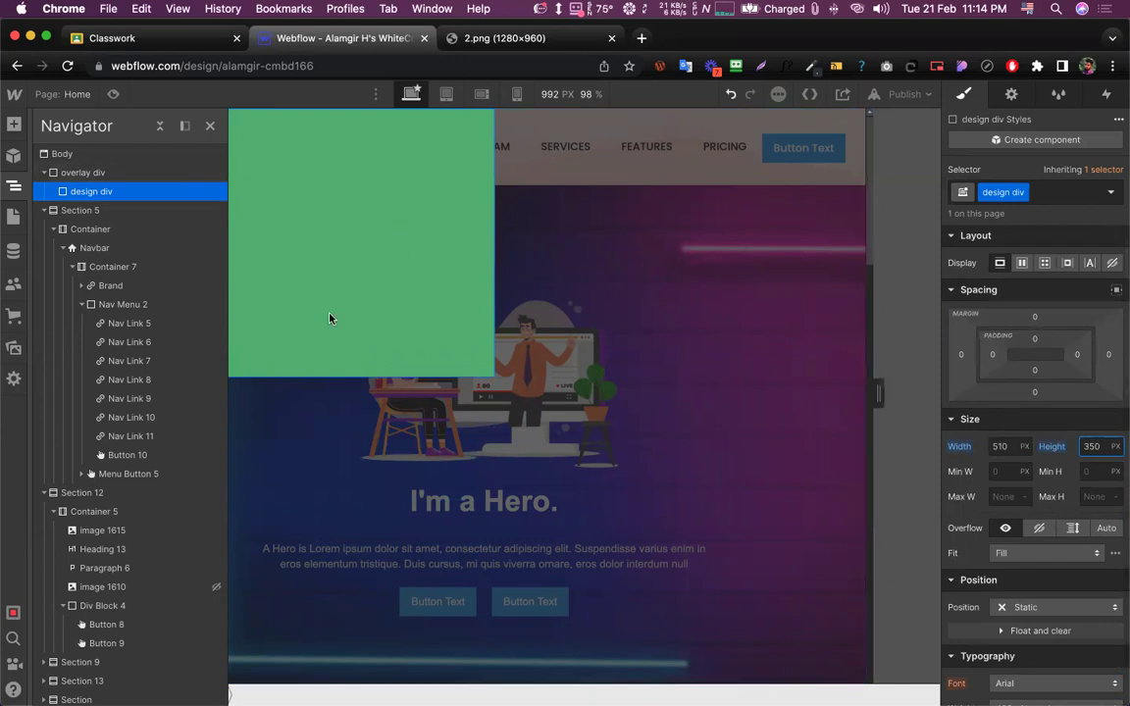
Set the overlay div's display to flex and centre its content with both align and justify set to center
click(210, 125)
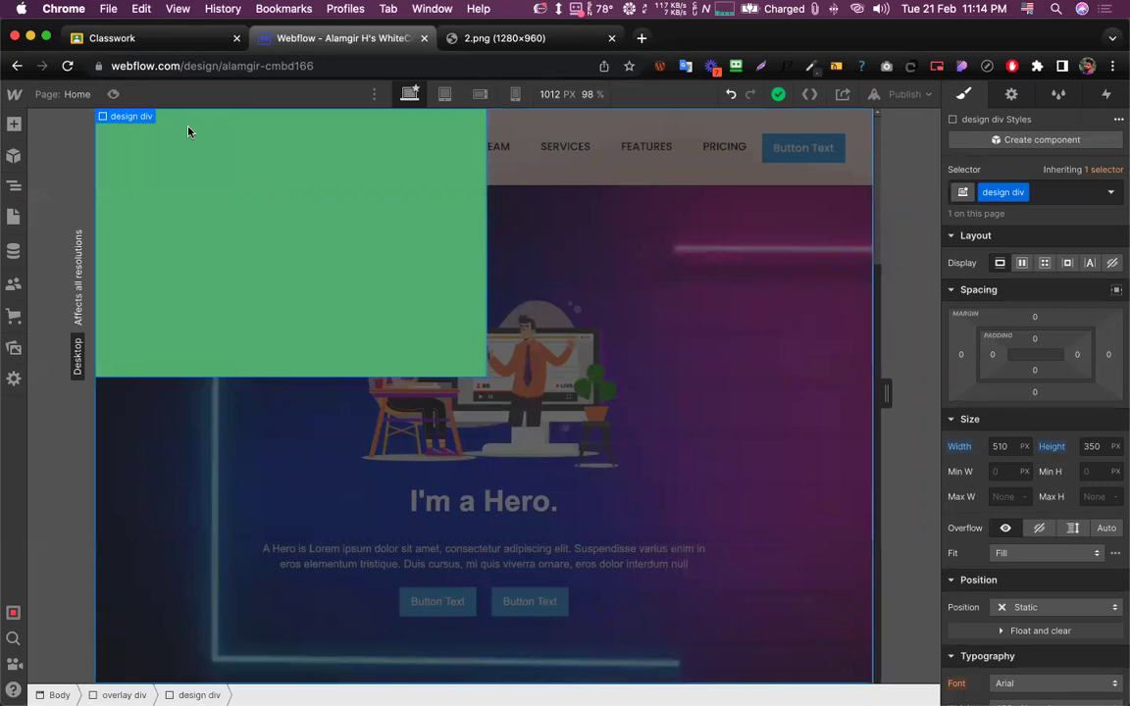
click(12, 187)
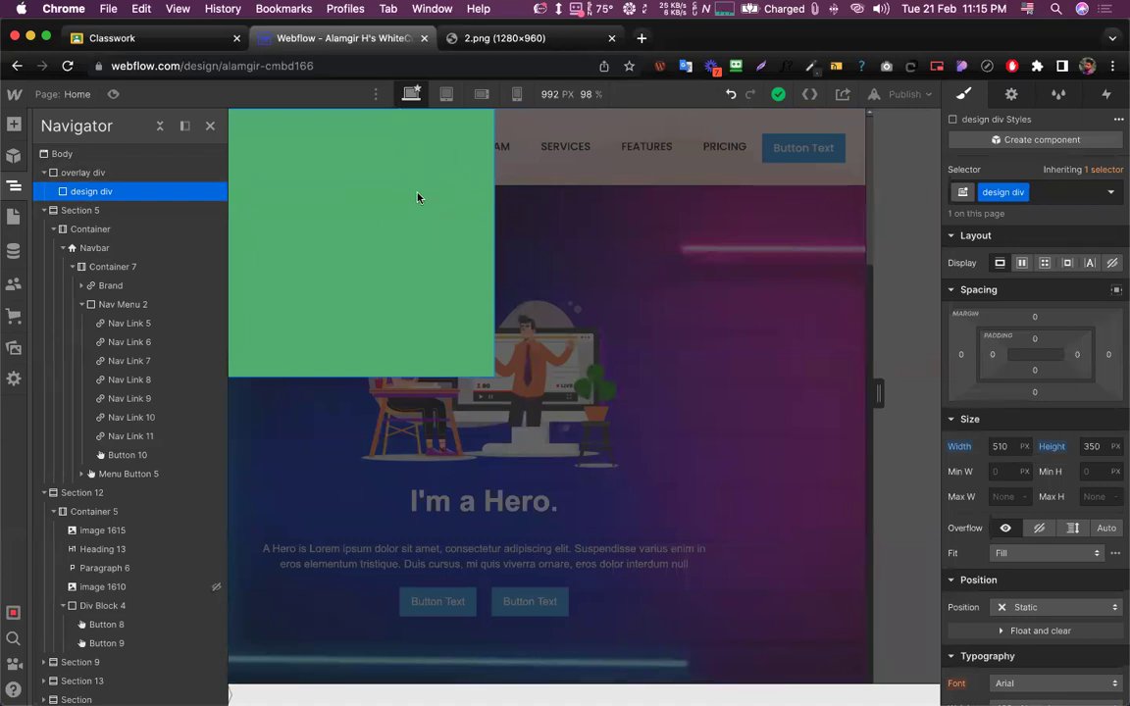
click(88, 171)
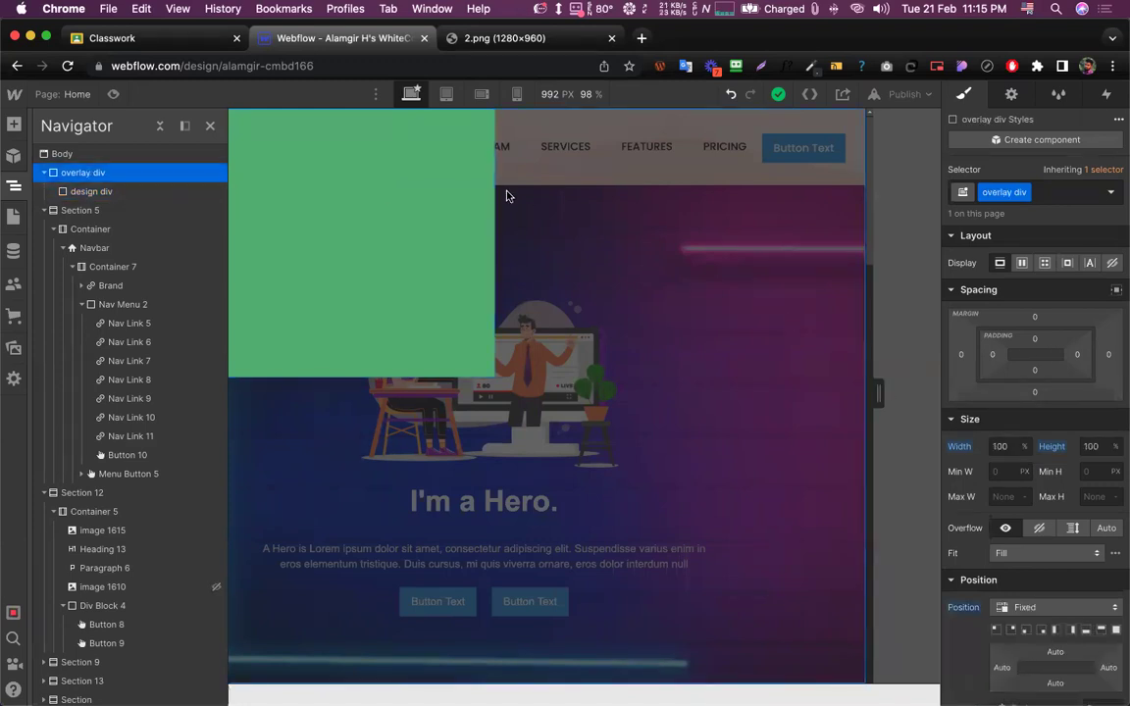
click(83, 193)
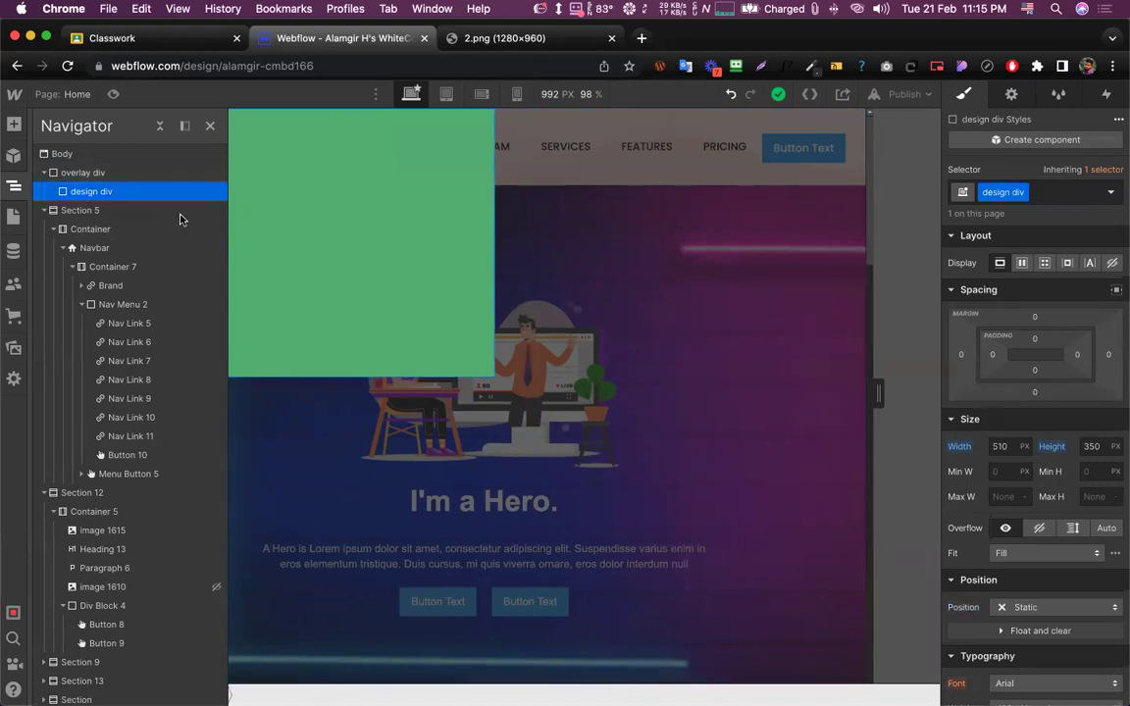
click(82, 173)
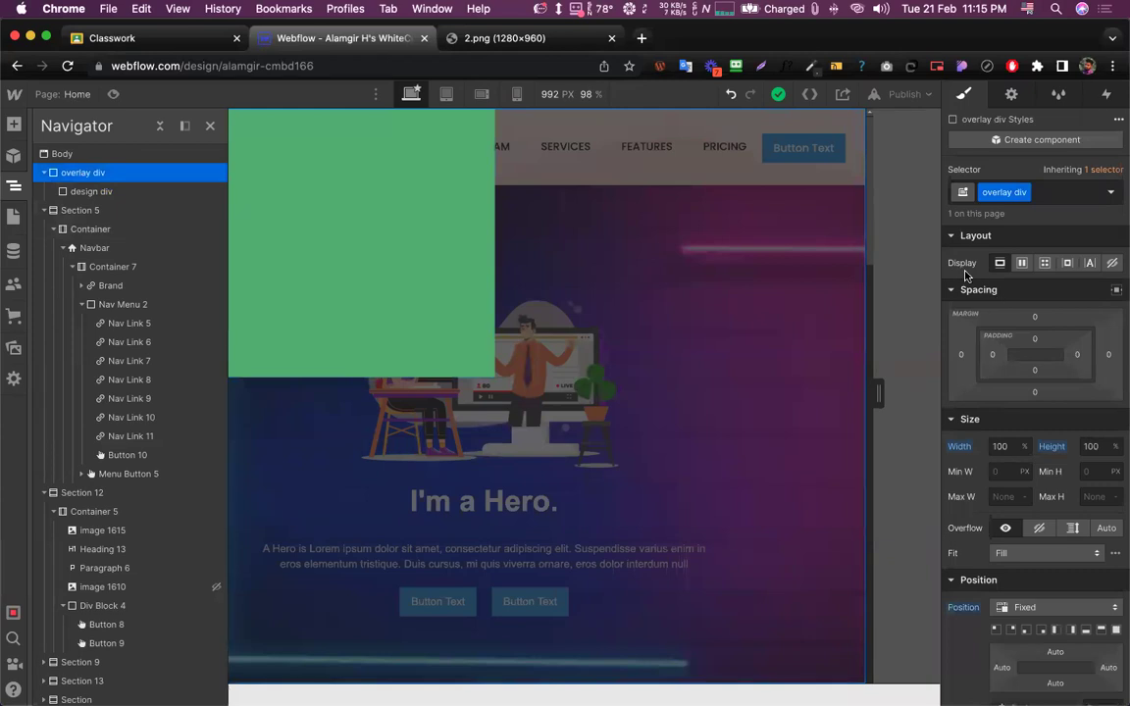
click(1022, 264)
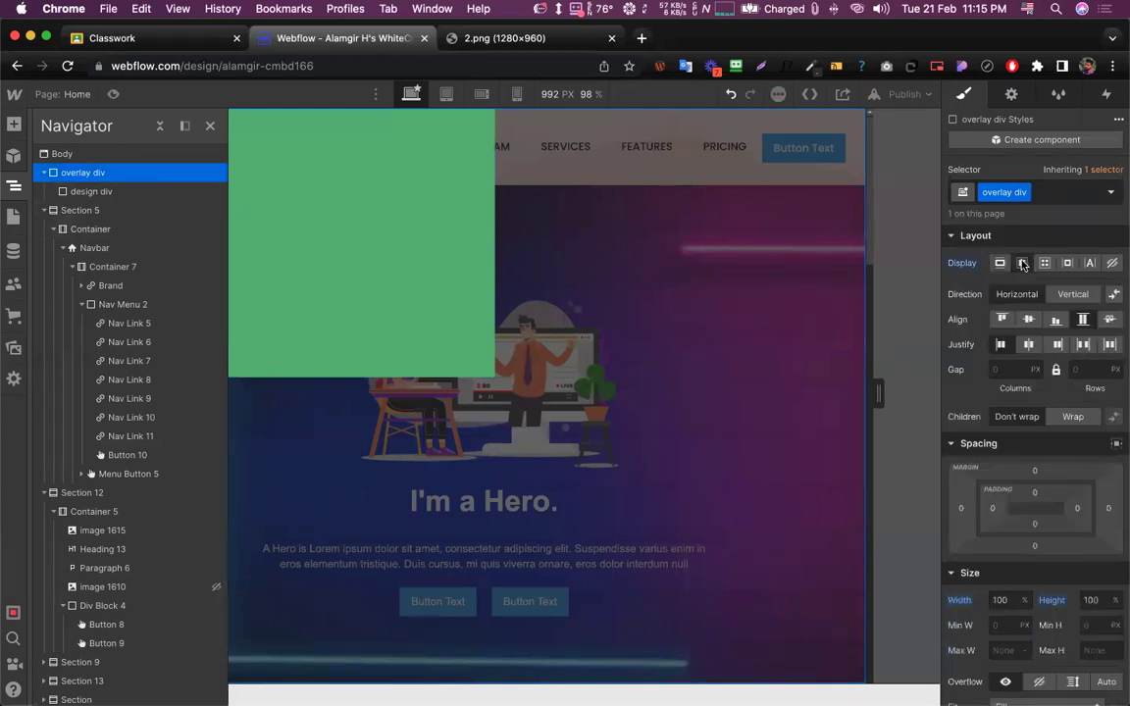
click(1029, 321)
click(1028, 344)
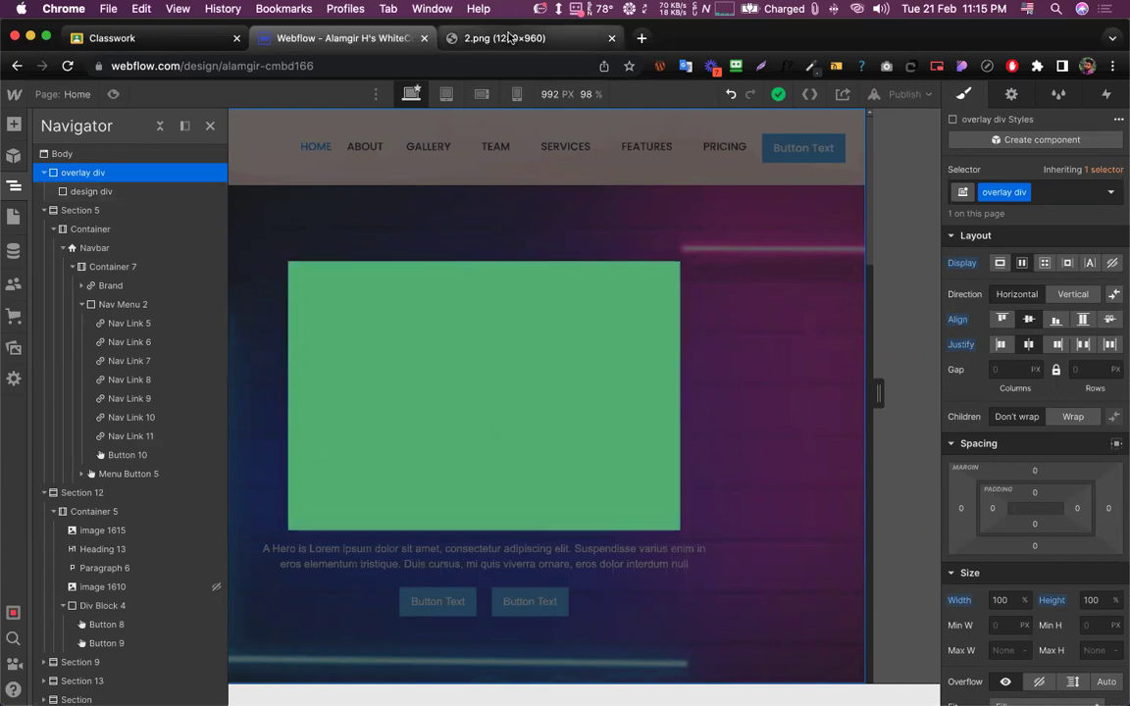
Check the reference popup image, return to Webflow, and add an H1 heading inside the design div
click(457, 37)
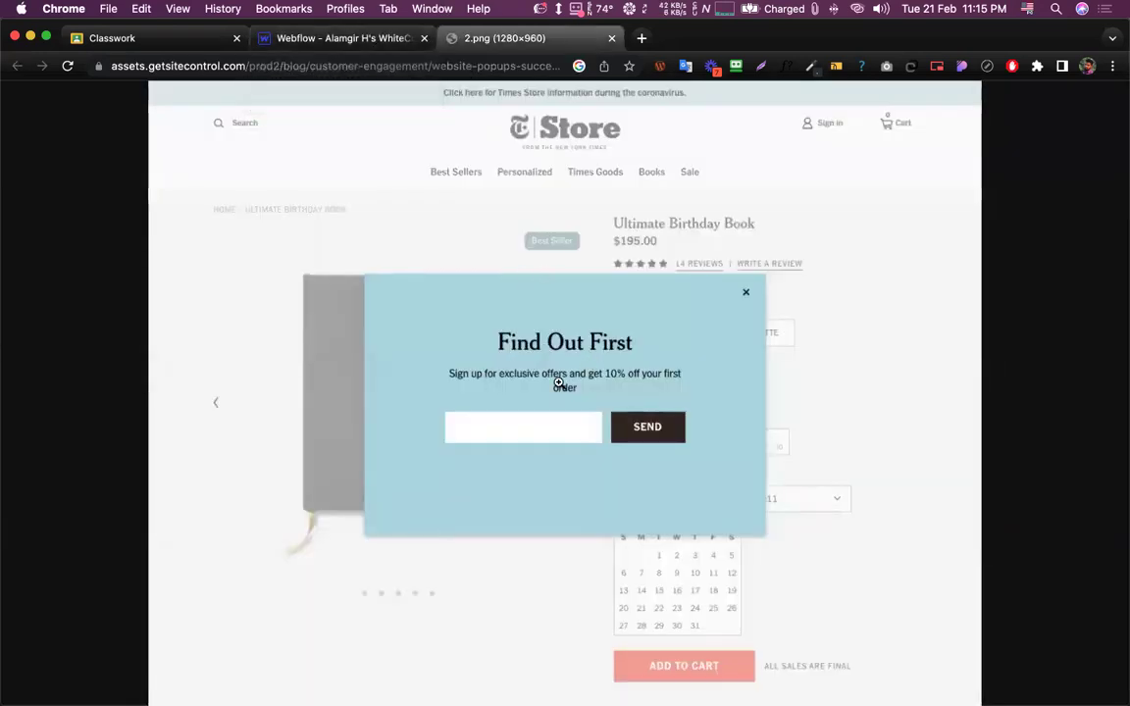
click(357, 43)
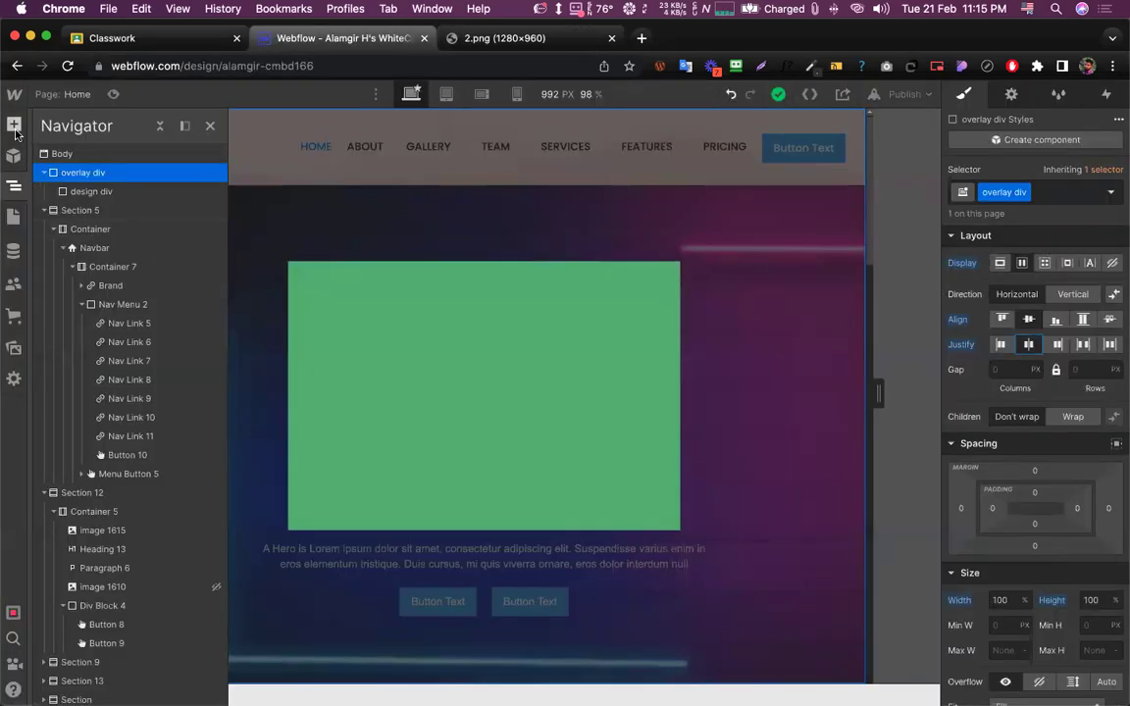
click(13, 124)
scroll(63, 421, down, 5)
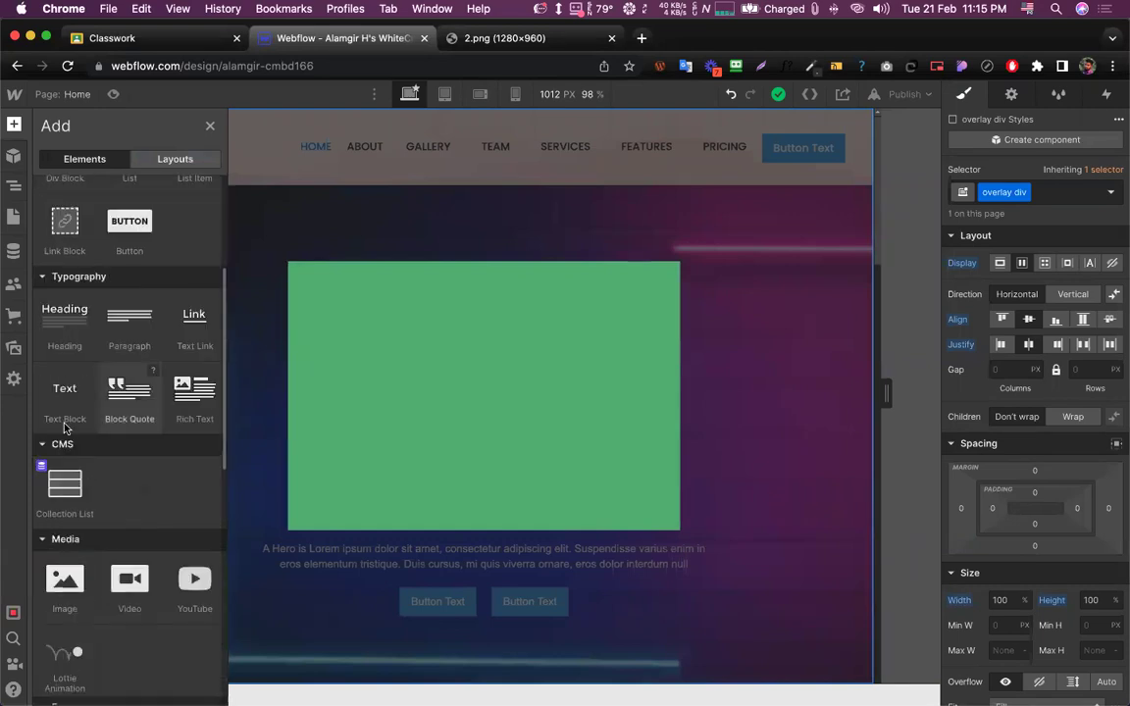
drag(62, 314, 422, 361)
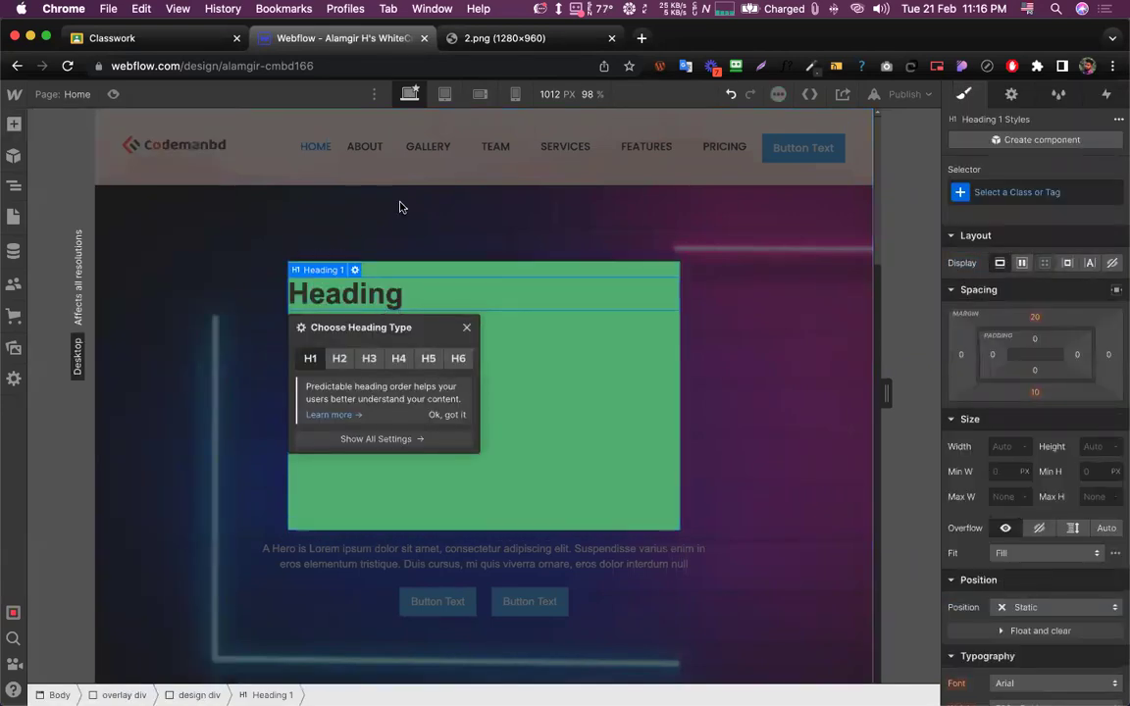
Switch to the reference popup image to check its heading text and image options, and open an empty browser tab
click(485, 39)
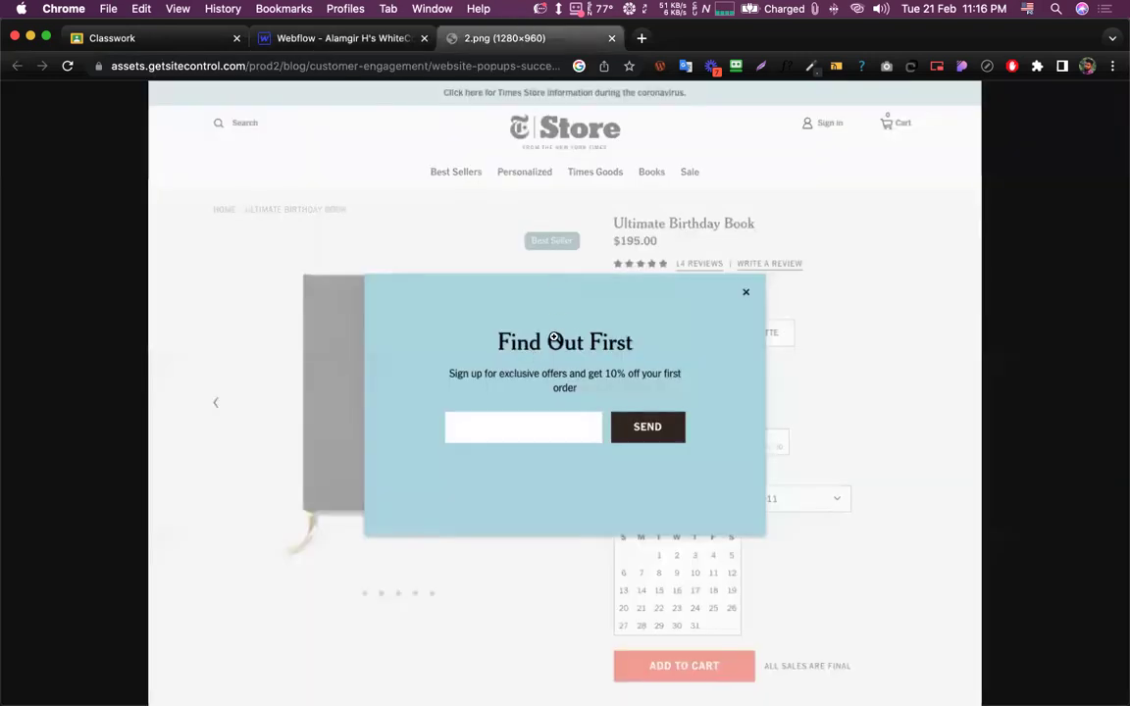
right_click(569, 360)
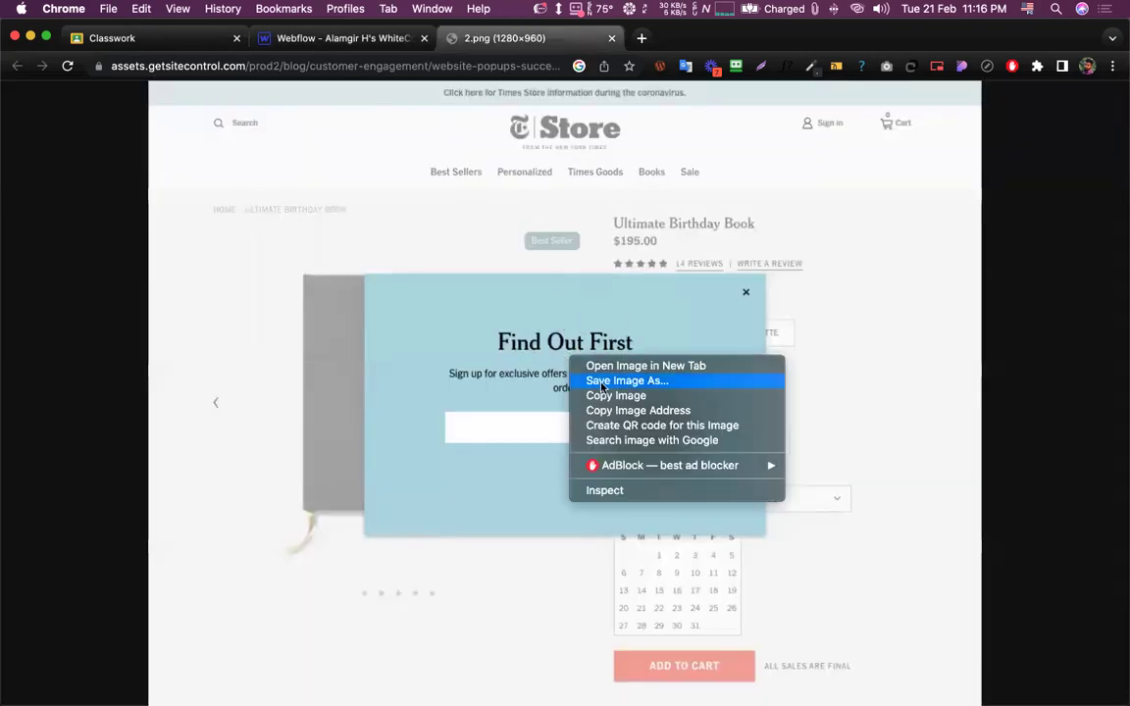
click(641, 45)
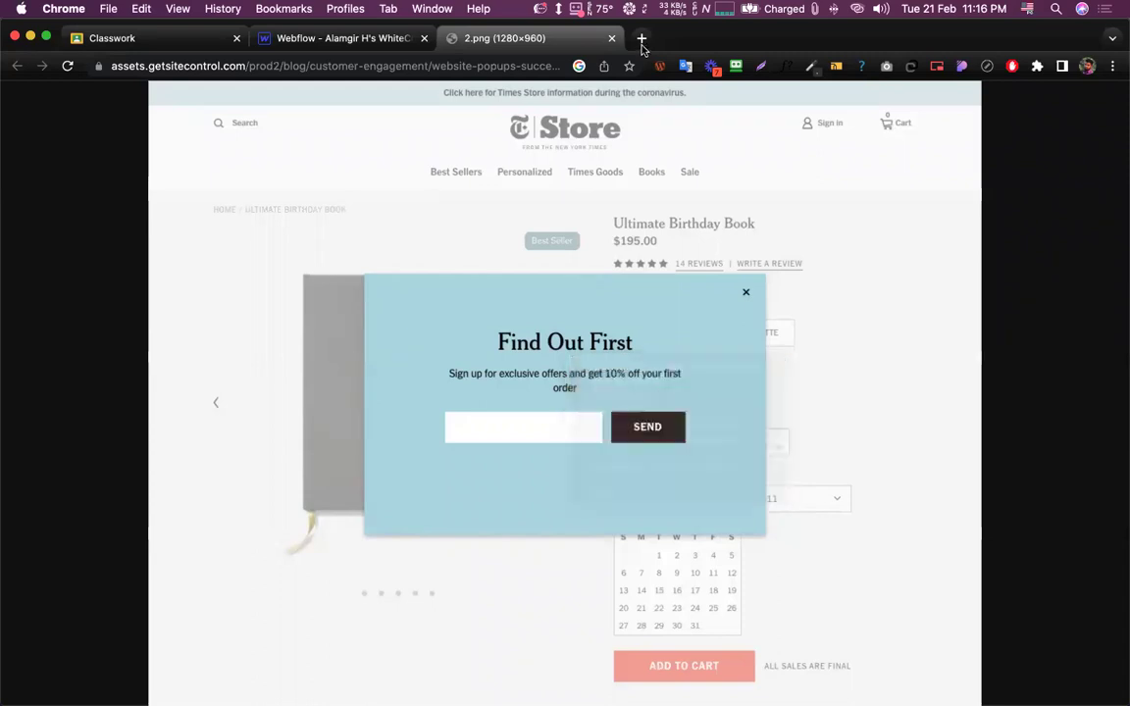
click(641, 41)
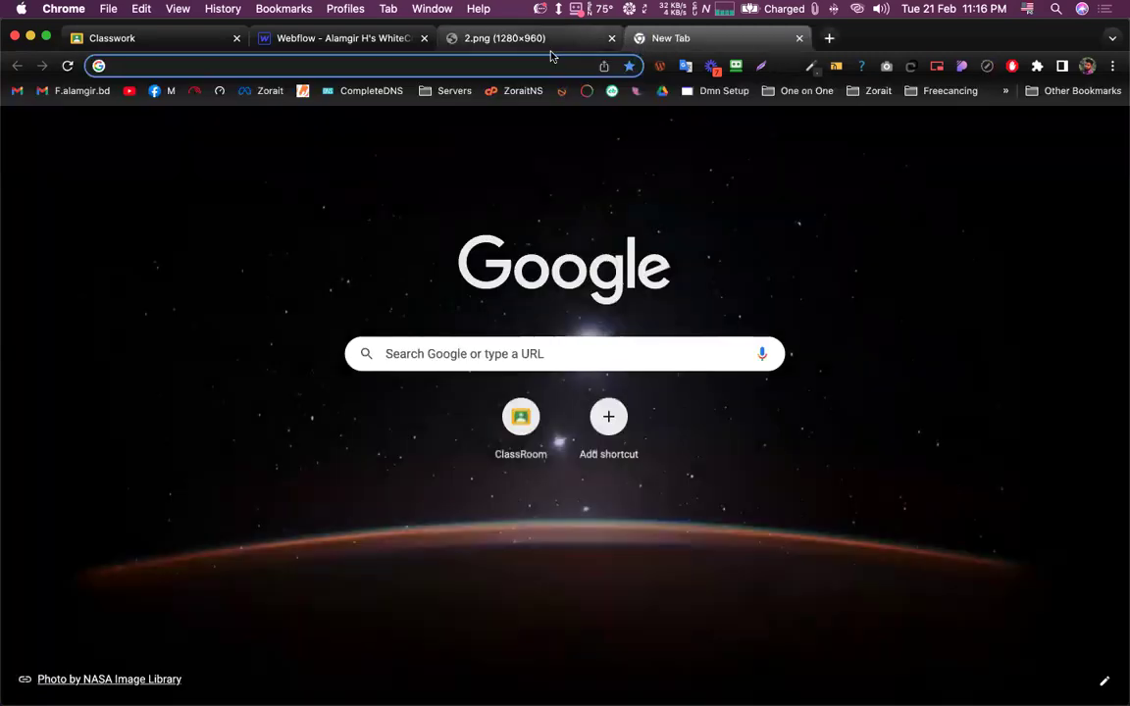
click(529, 38)
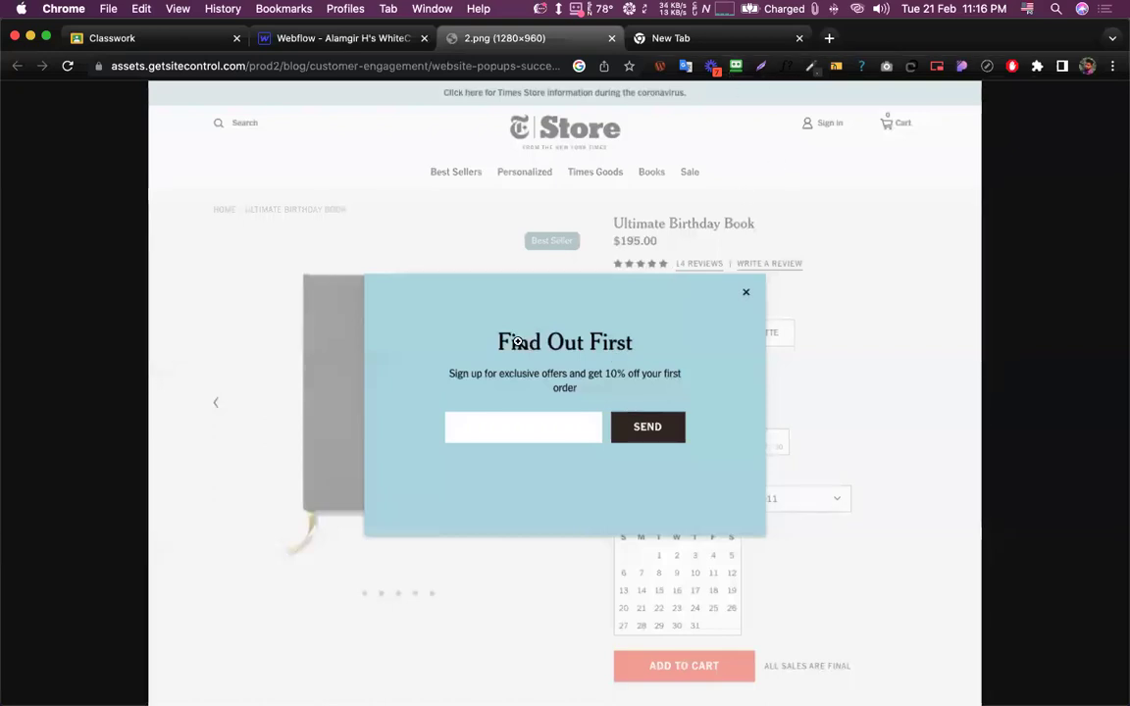
Look through the browser's installed extensions and open the extension management page
click(1038, 67)
scroll(922, 353, down, 5)
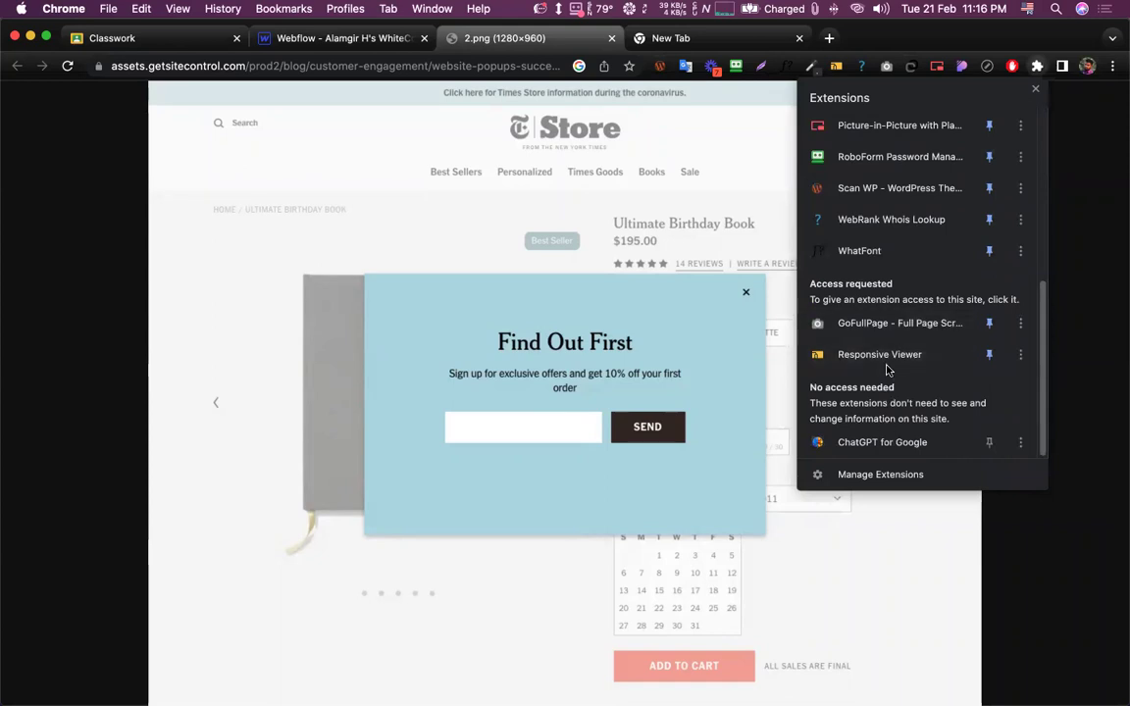
scroll(889, 333, up, 3)
scroll(886, 335, up, 4)
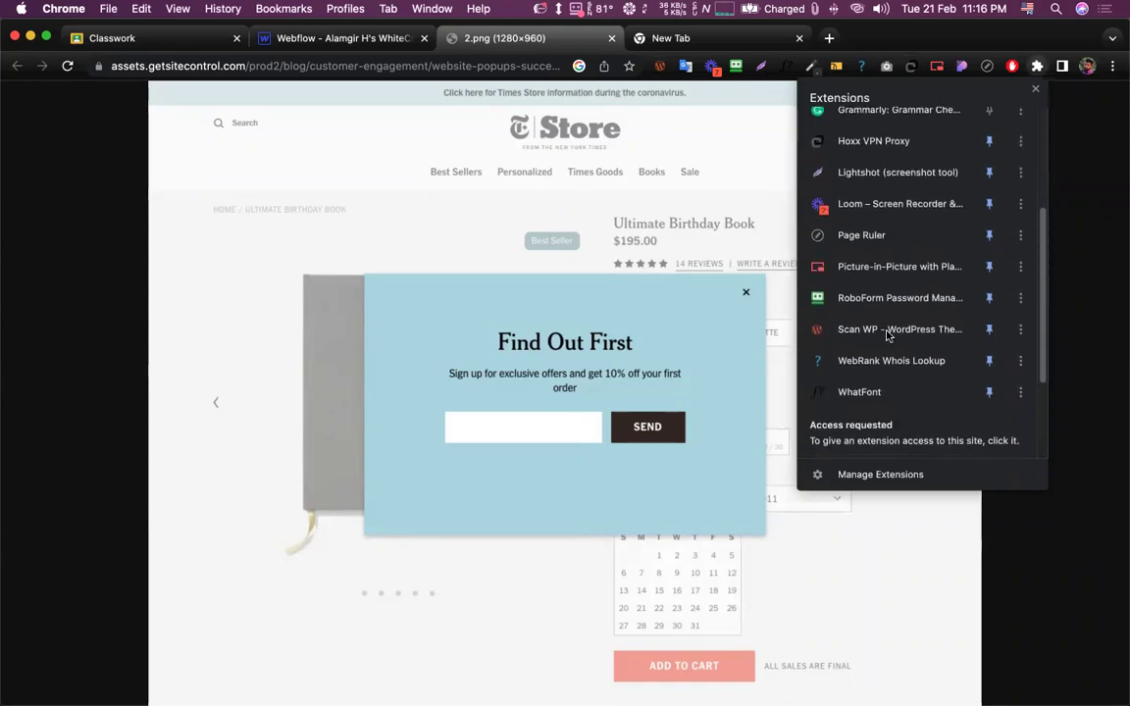
scroll(888, 334, up, 3)
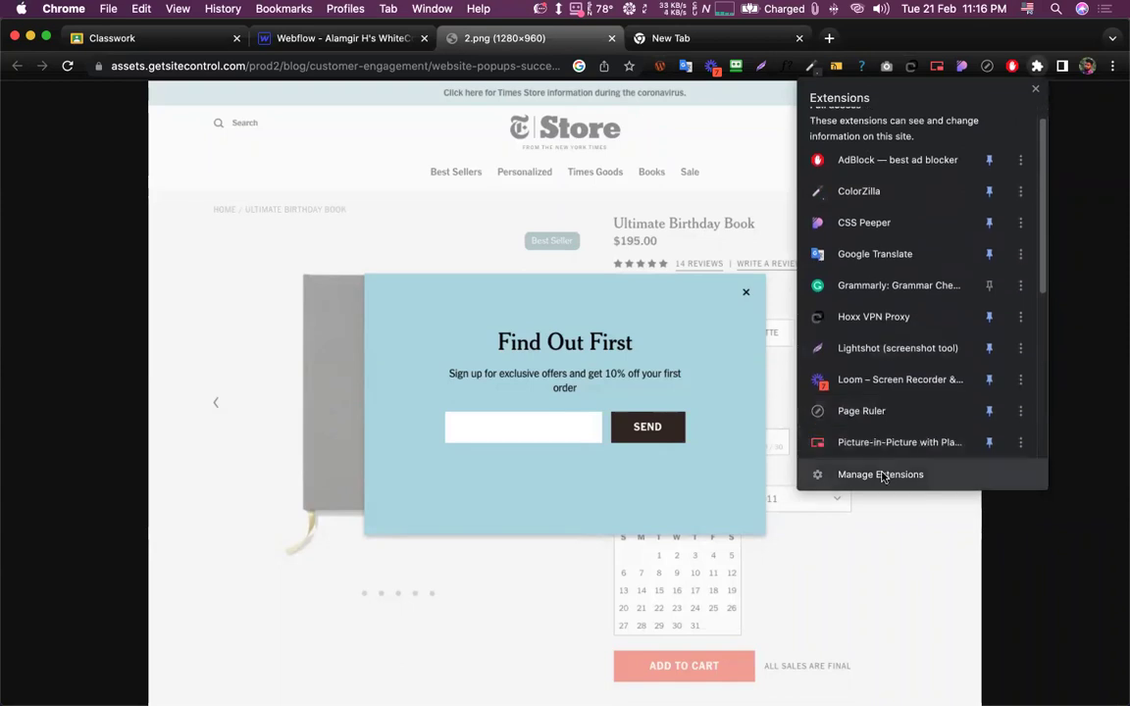
click(882, 476)
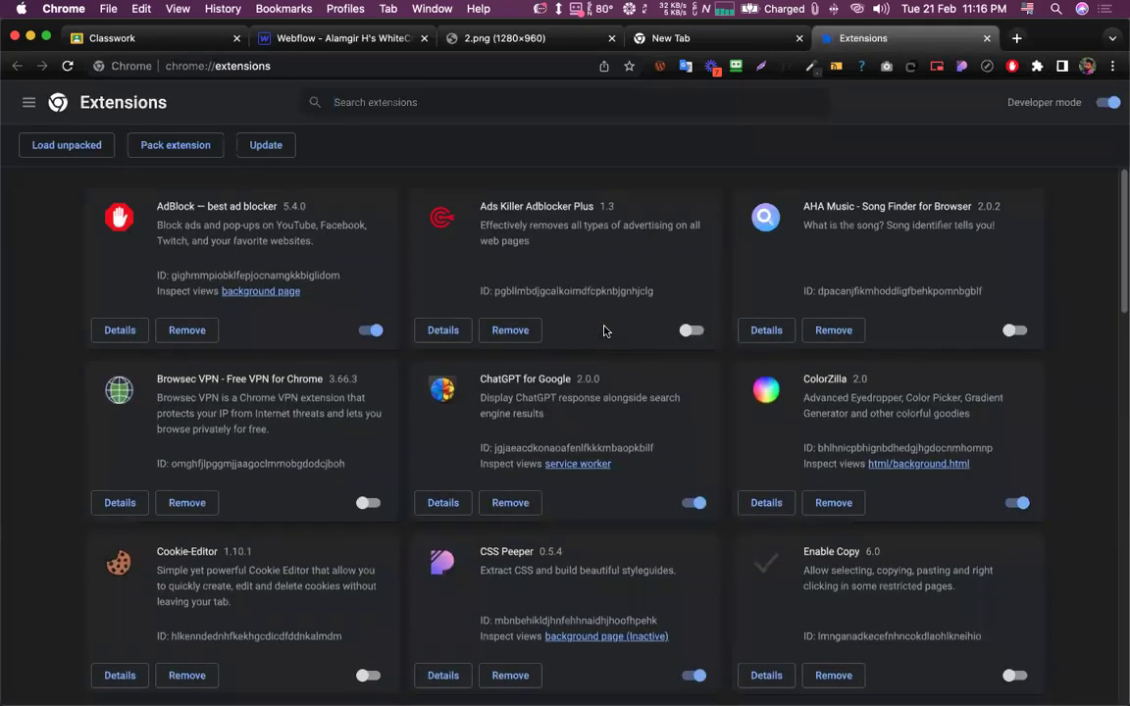
Find the Project Naptha extension among the installed extensions and enable it
scroll(604, 331, down, 3)
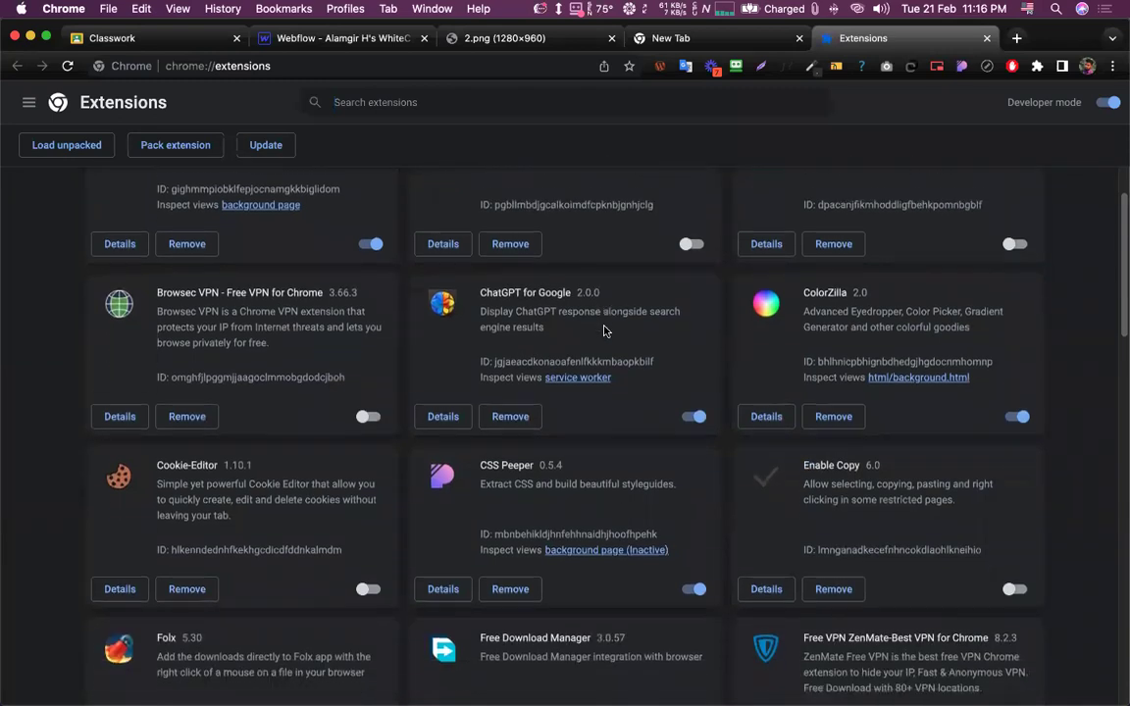
scroll(605, 330, down, 5)
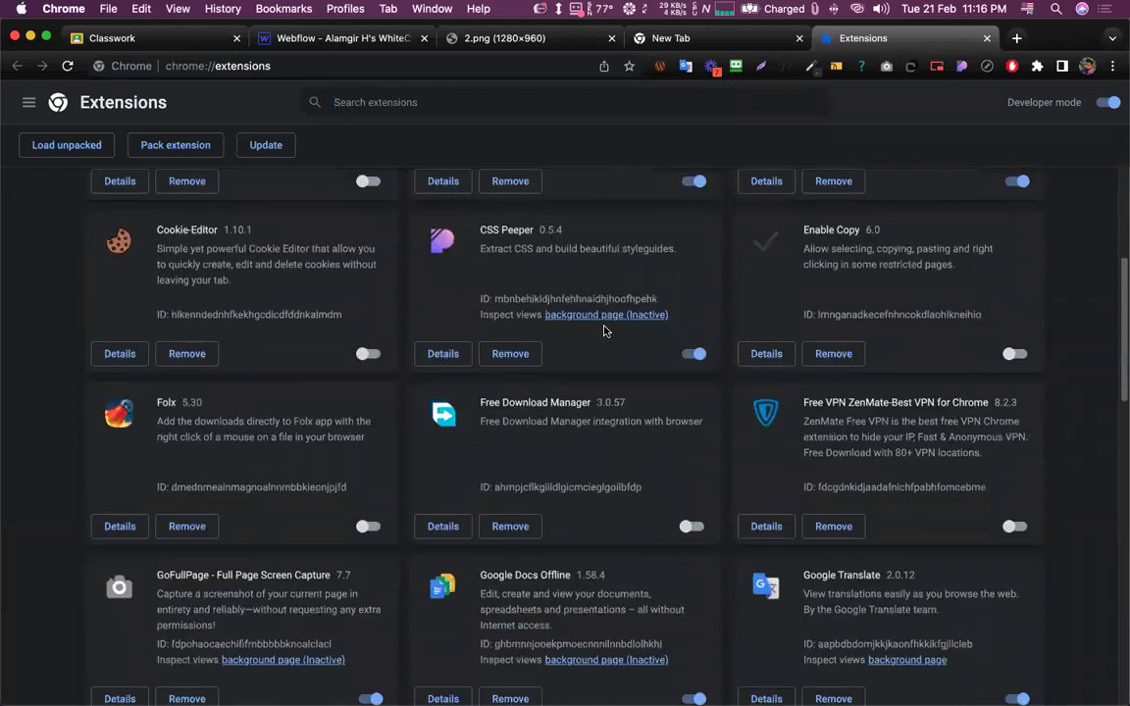
scroll(604, 331, down, 4)
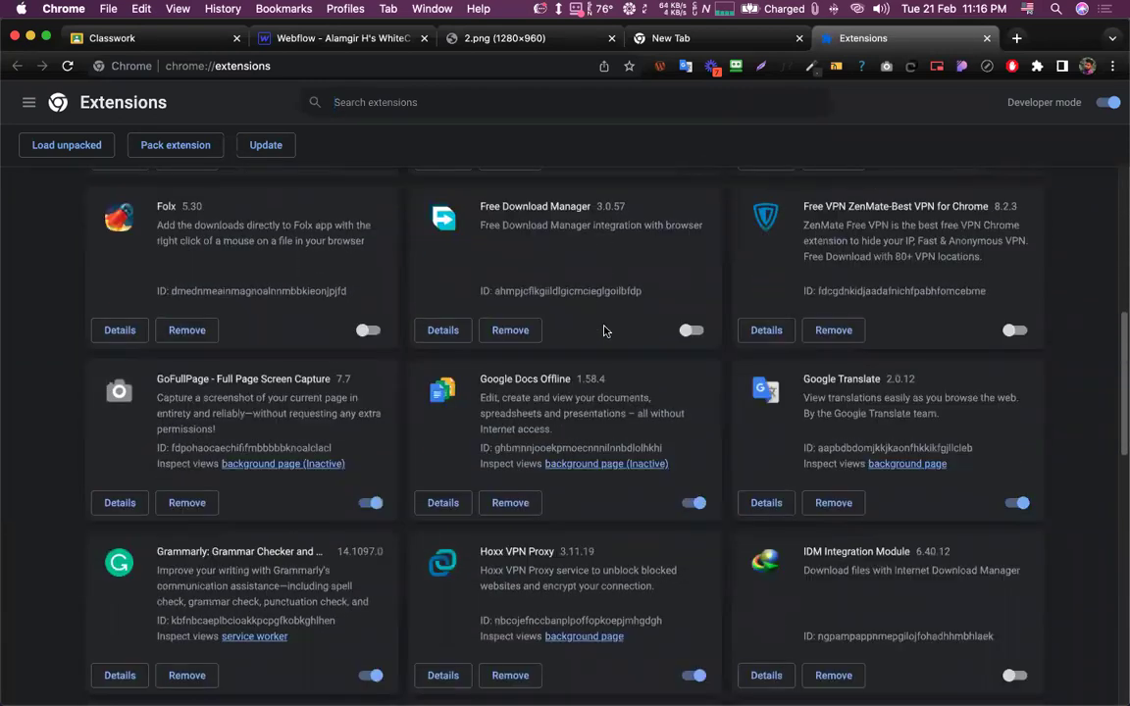
scroll(604, 330, down, 6)
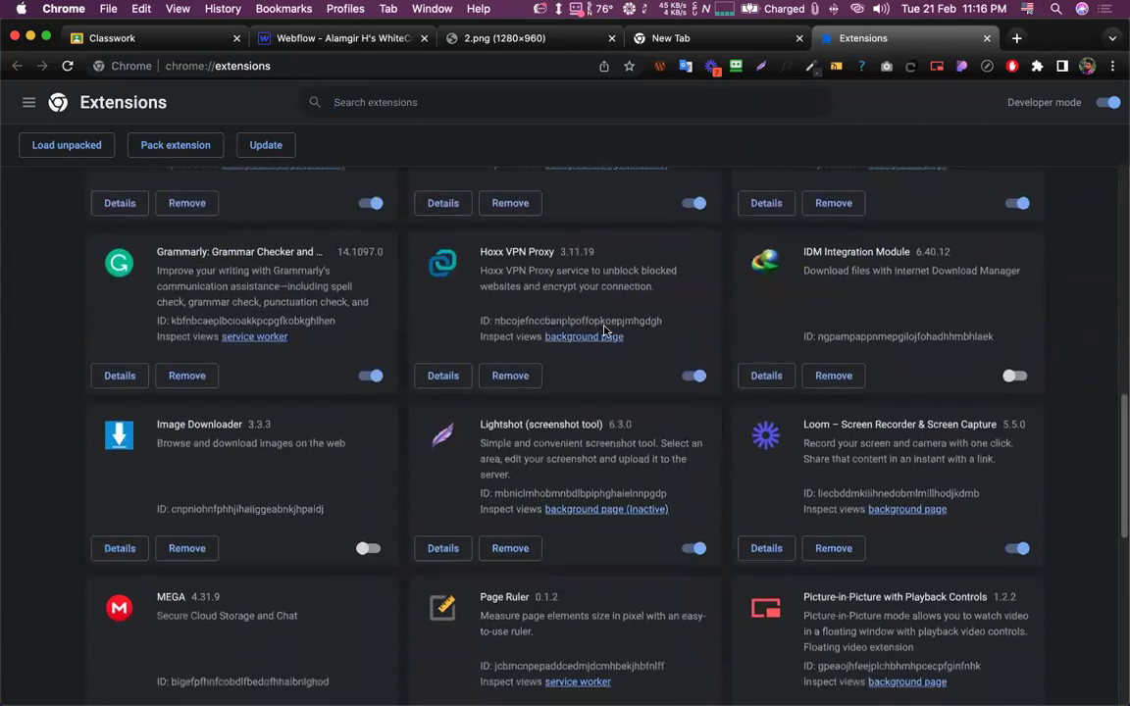
scroll(604, 331, down, 2)
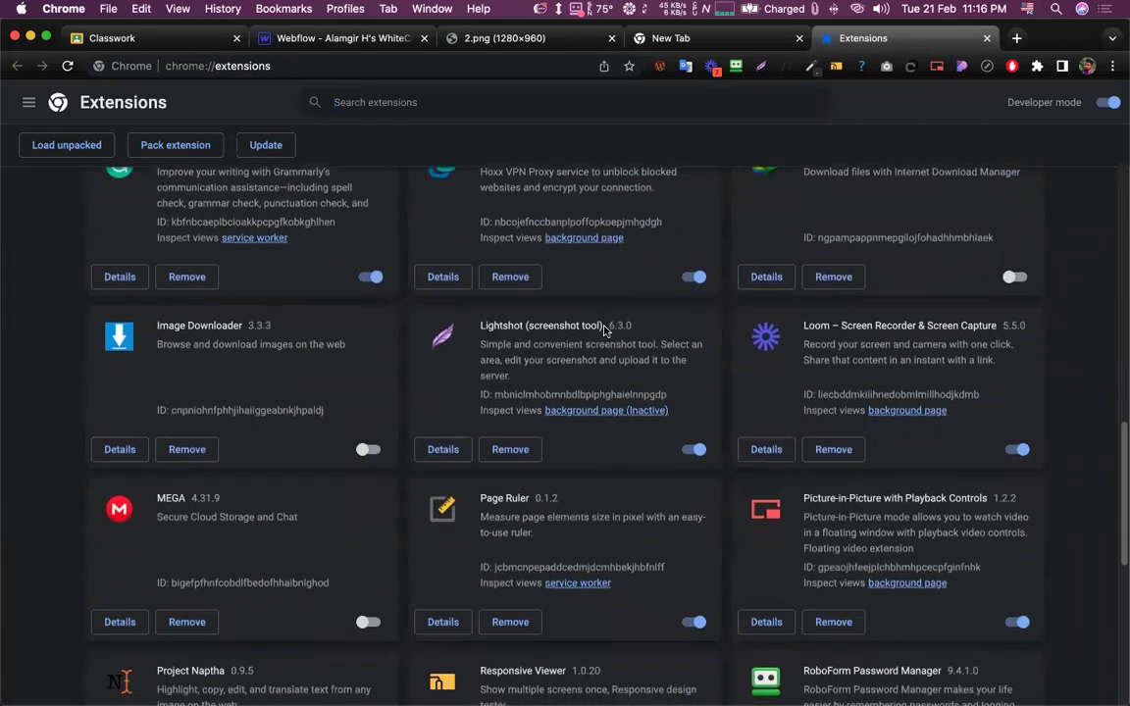
scroll(604, 331, up, 1)
scroll(604, 330, down, 5)
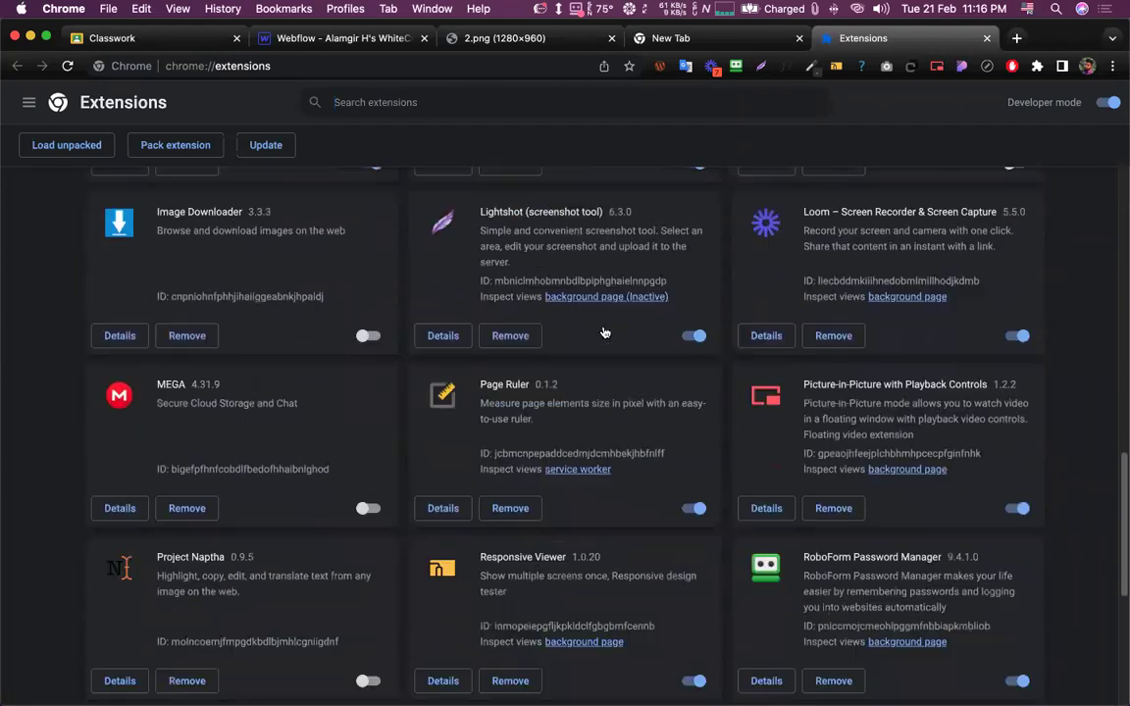
scroll(631, 365, down, 4)
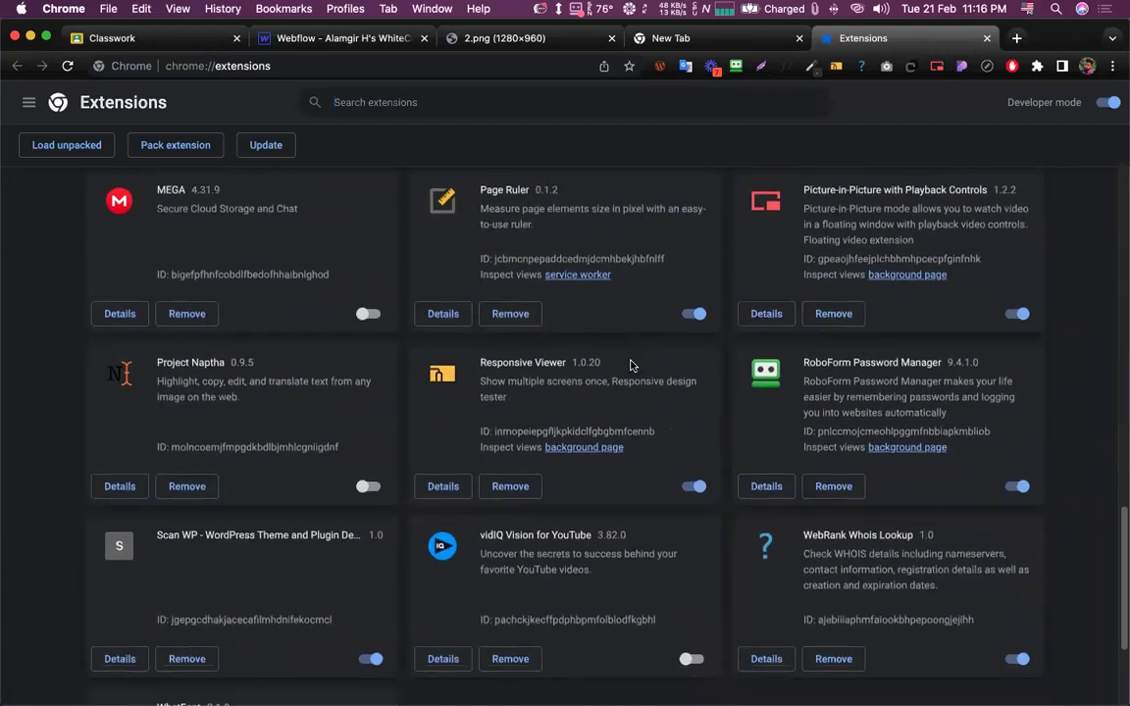
scroll(631, 365, down, 1)
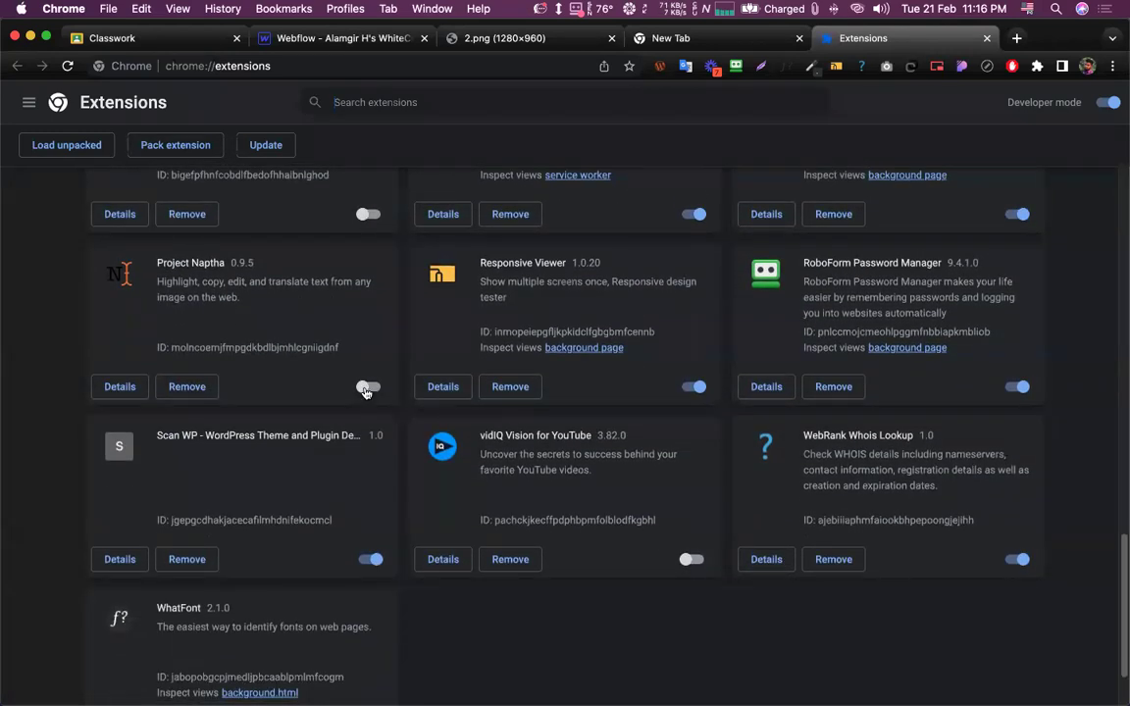
click(367, 387)
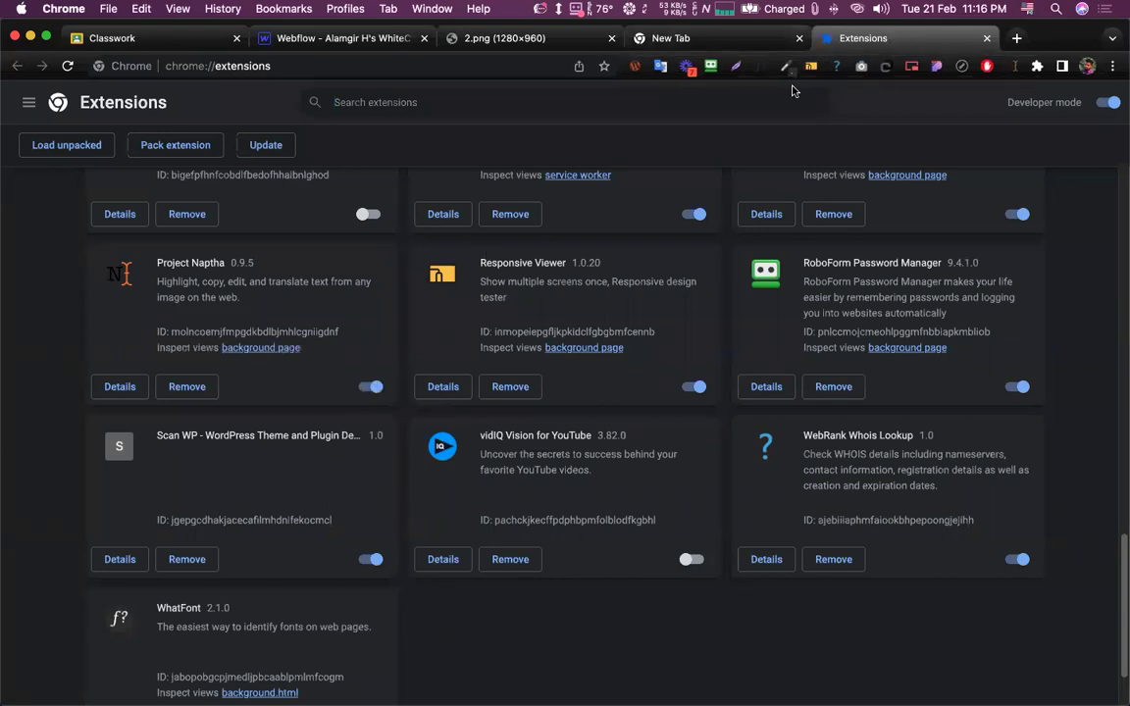
Return to the reference popup image and reload it with Project Naptha active
click(563, 44)
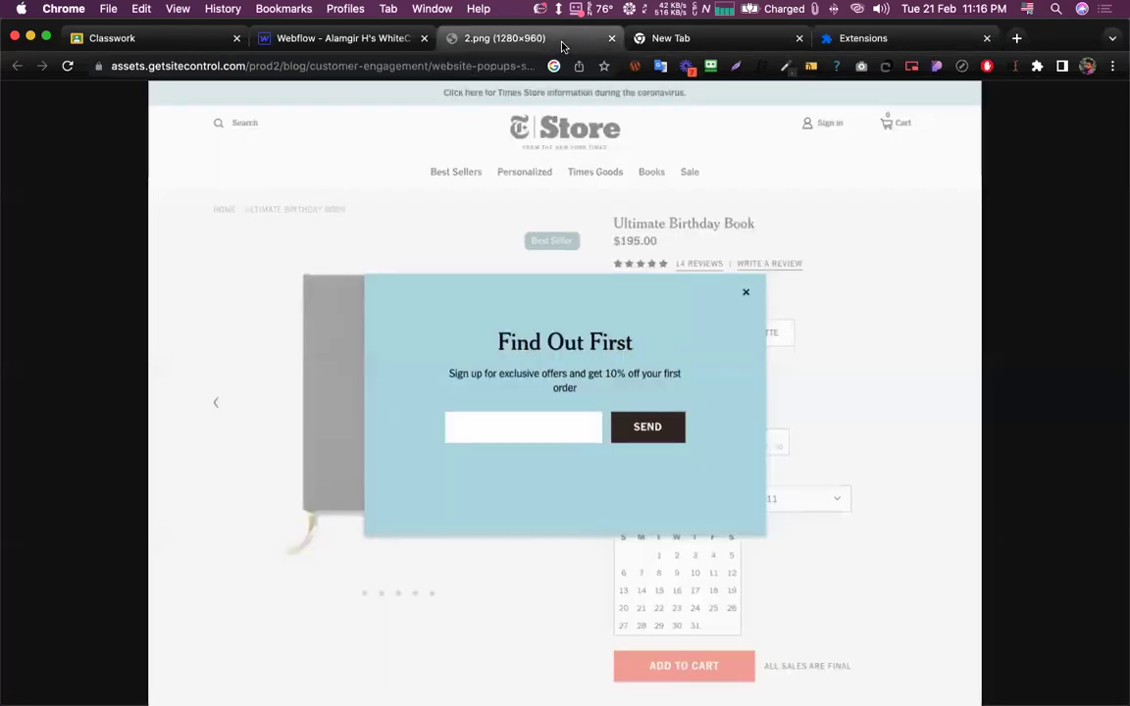
right_click(1013, 69)
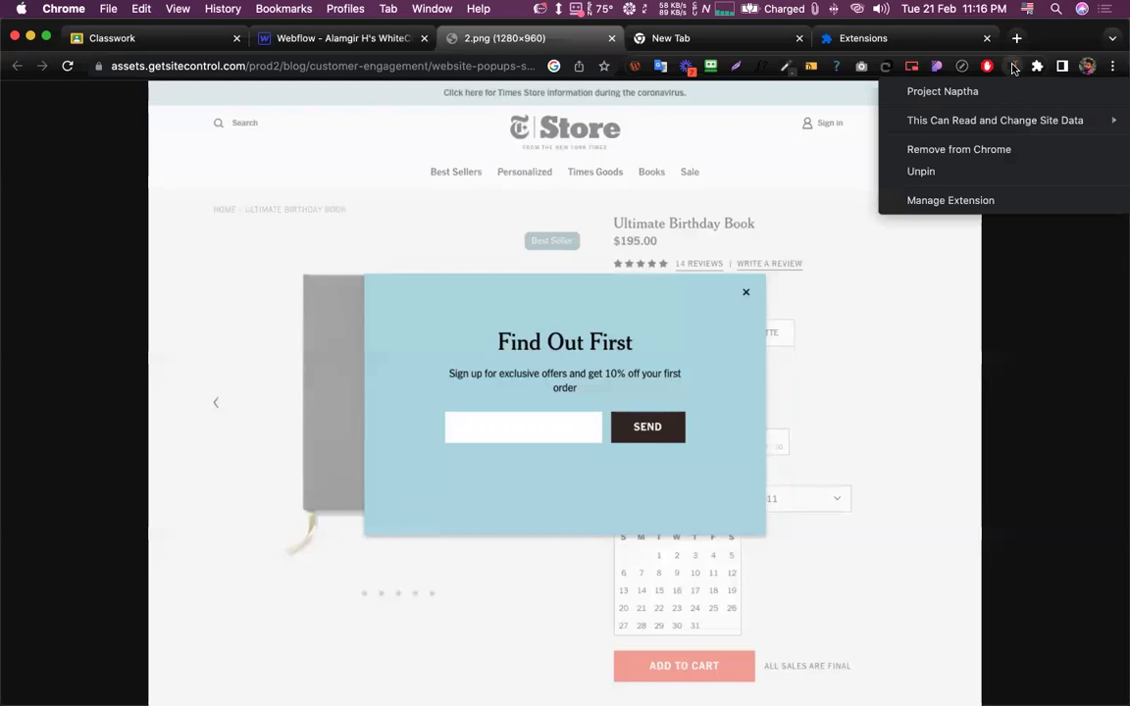
click(523, 346)
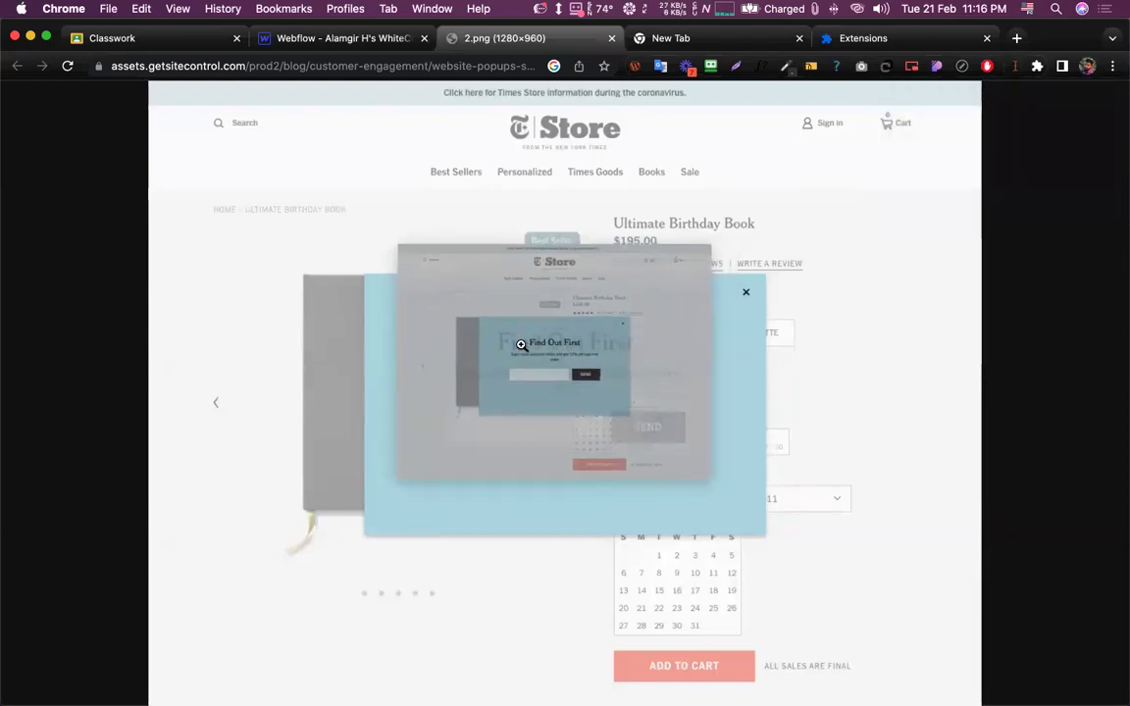
click(510, 346)
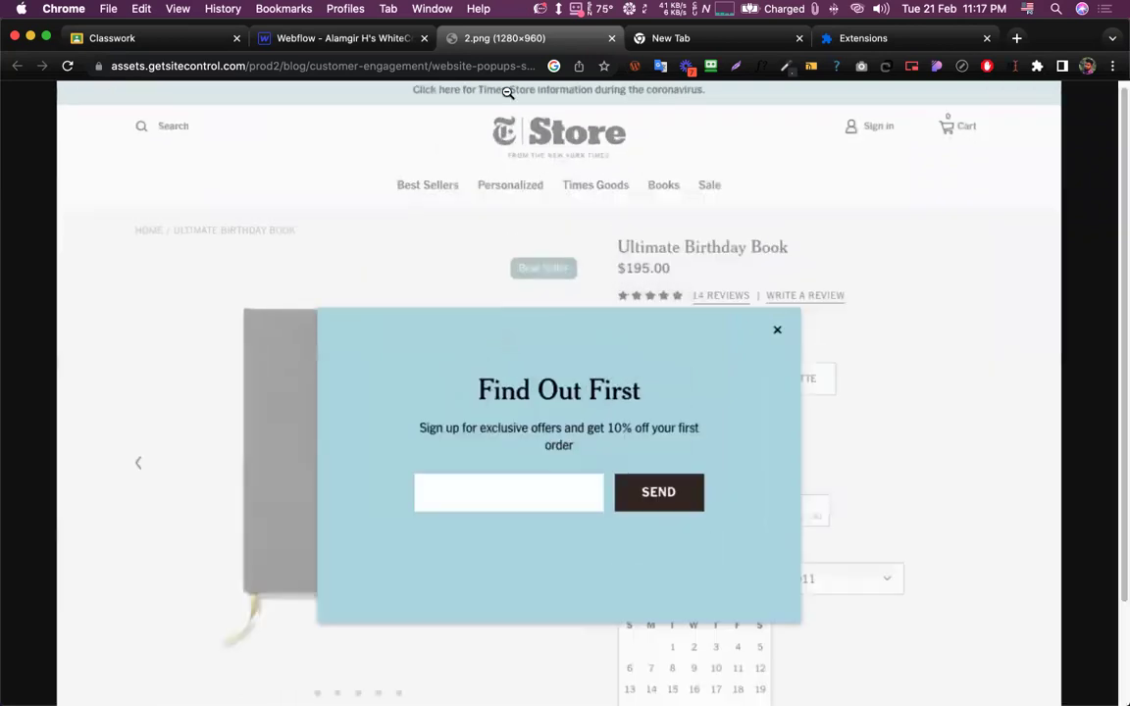
key(super+l)
key(Return)
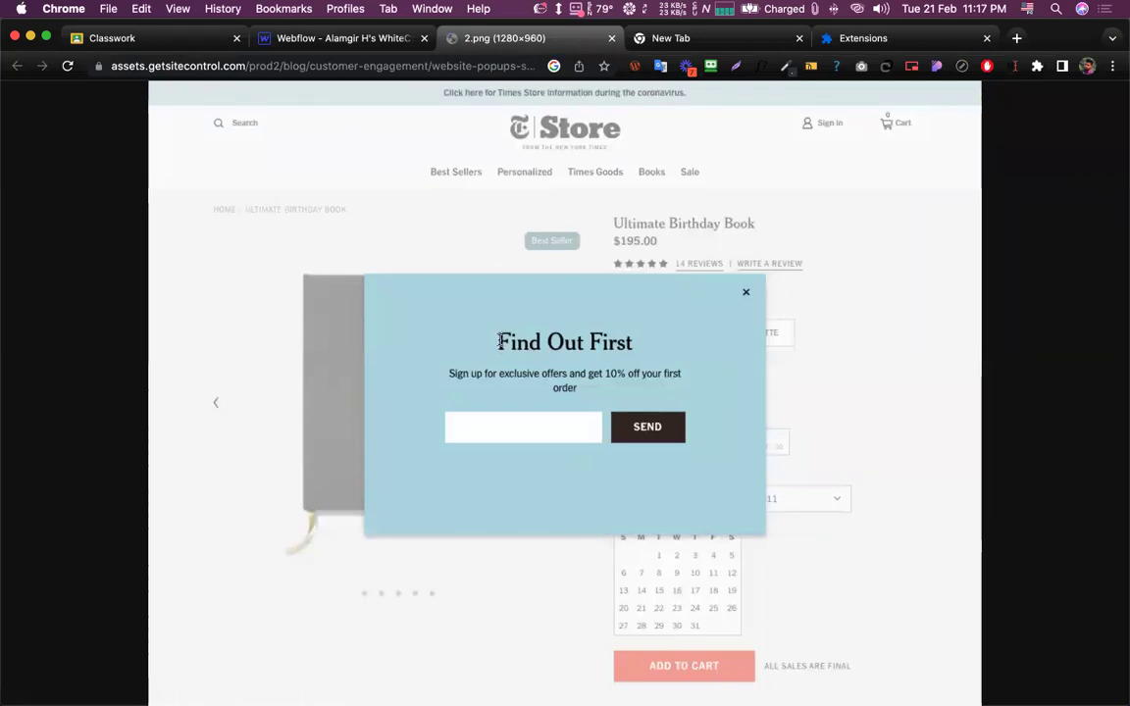
Copy the heading text from the reference image and set the H1 in the Webflow design div to "Find Out First"
drag(499, 340, 622, 335)
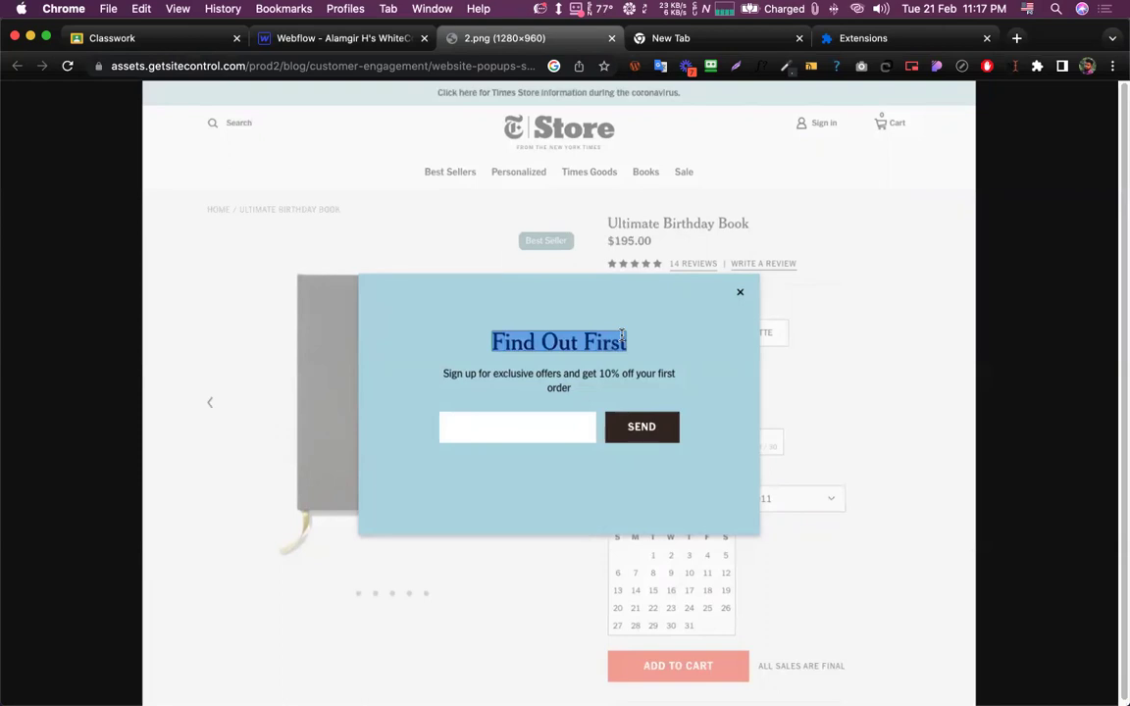
click(338, 37)
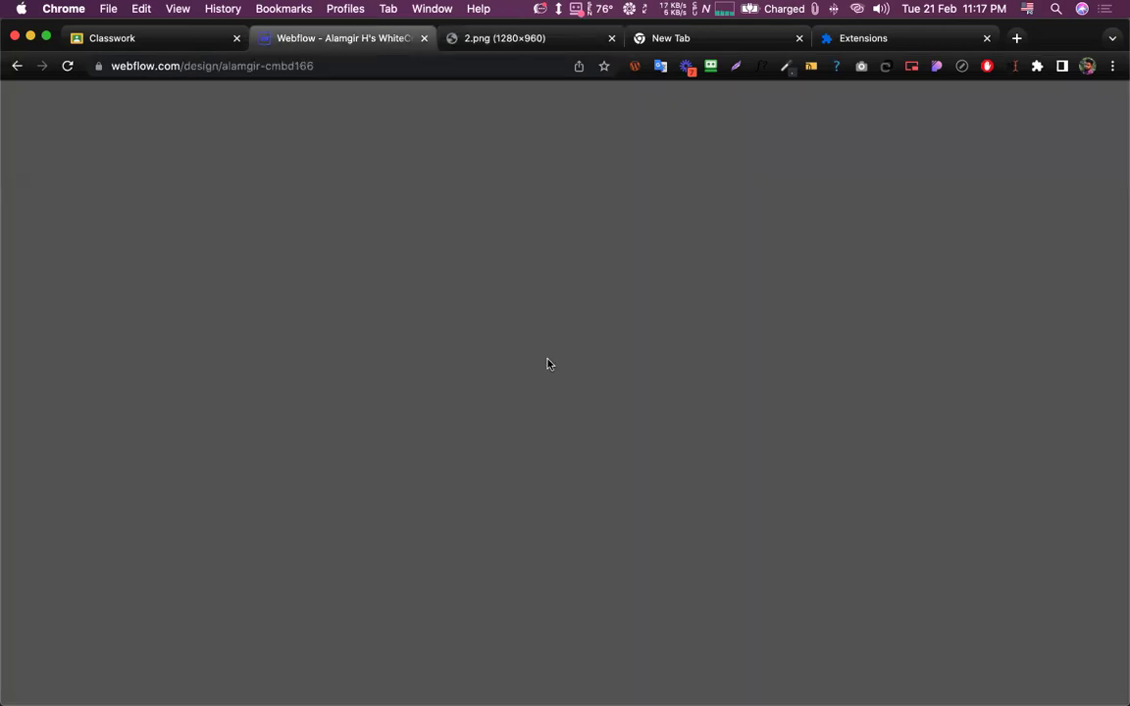
double_click(382, 291)
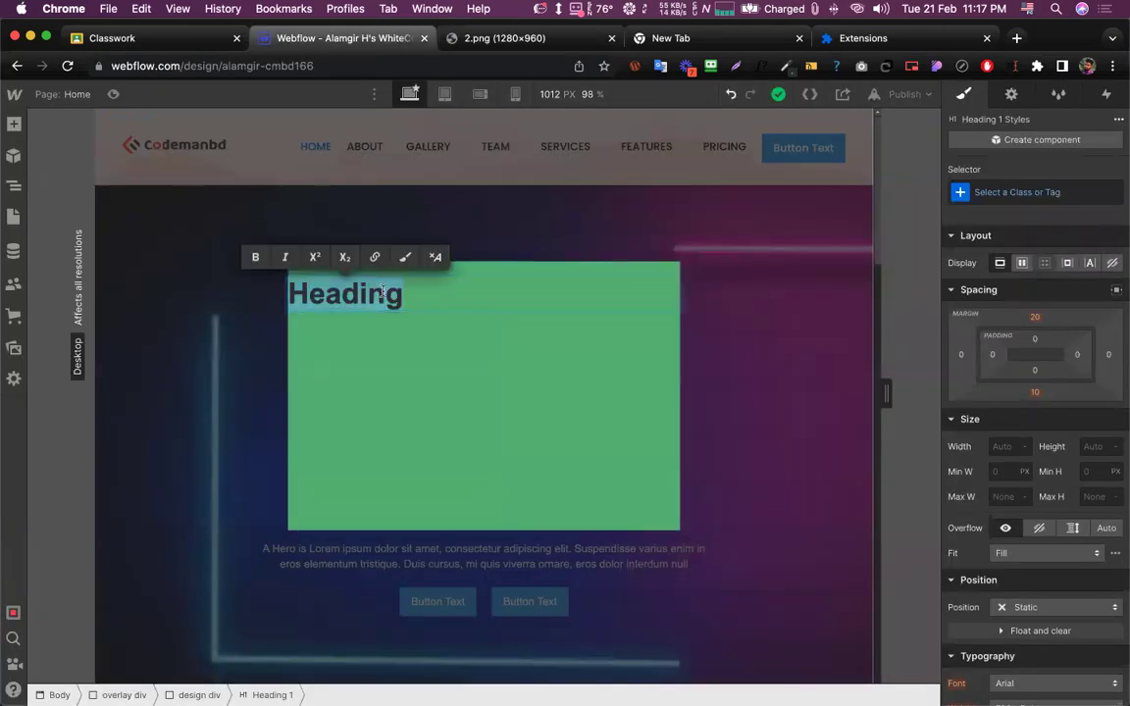
text(Find Out First)
key(Escape)
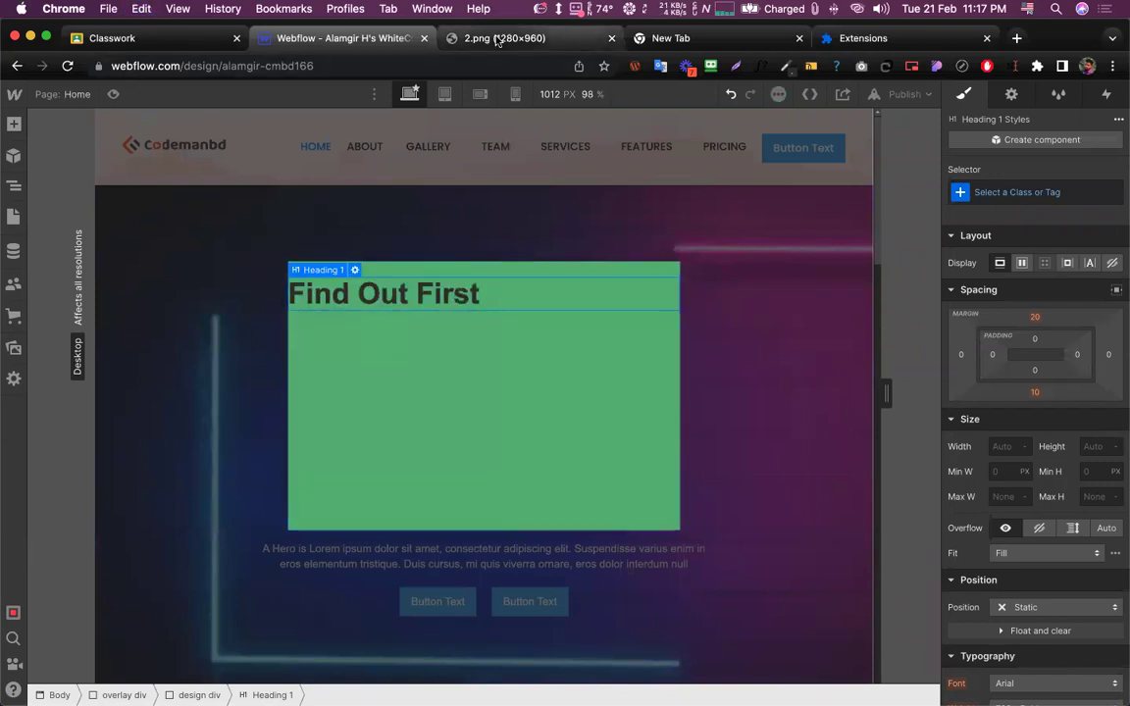
Copy the sign-up sentence from the reference image and add a paragraph below the heading in Webflow's design div
click(497, 39)
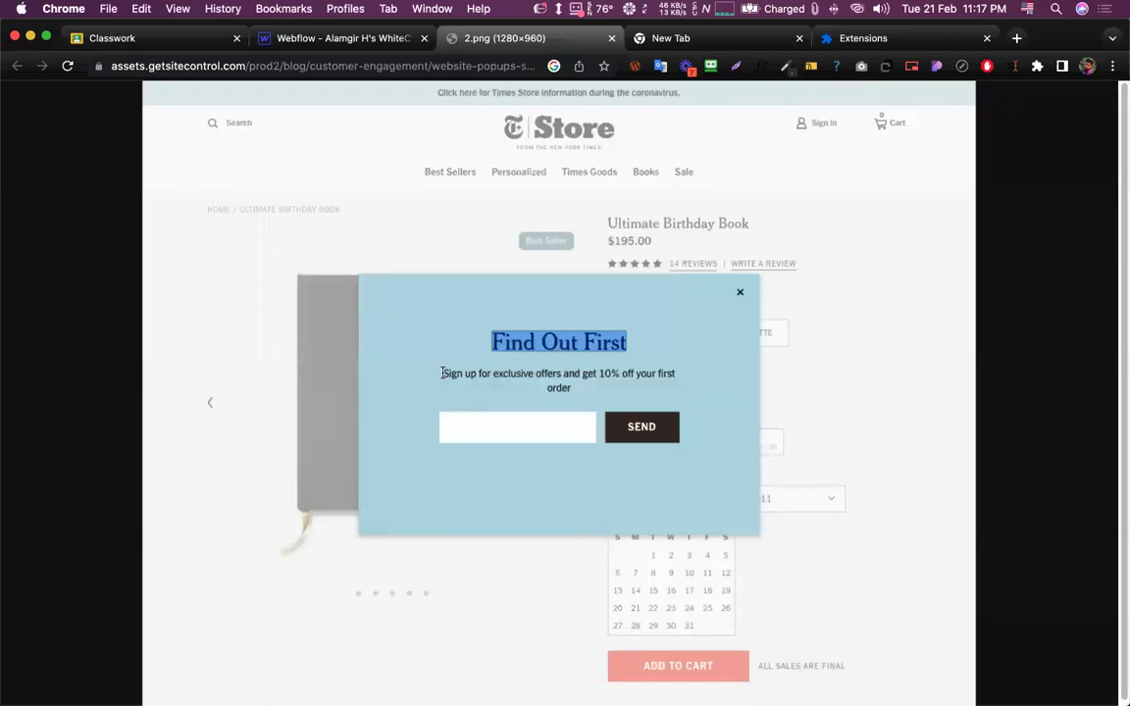
drag(442, 373, 569, 387)
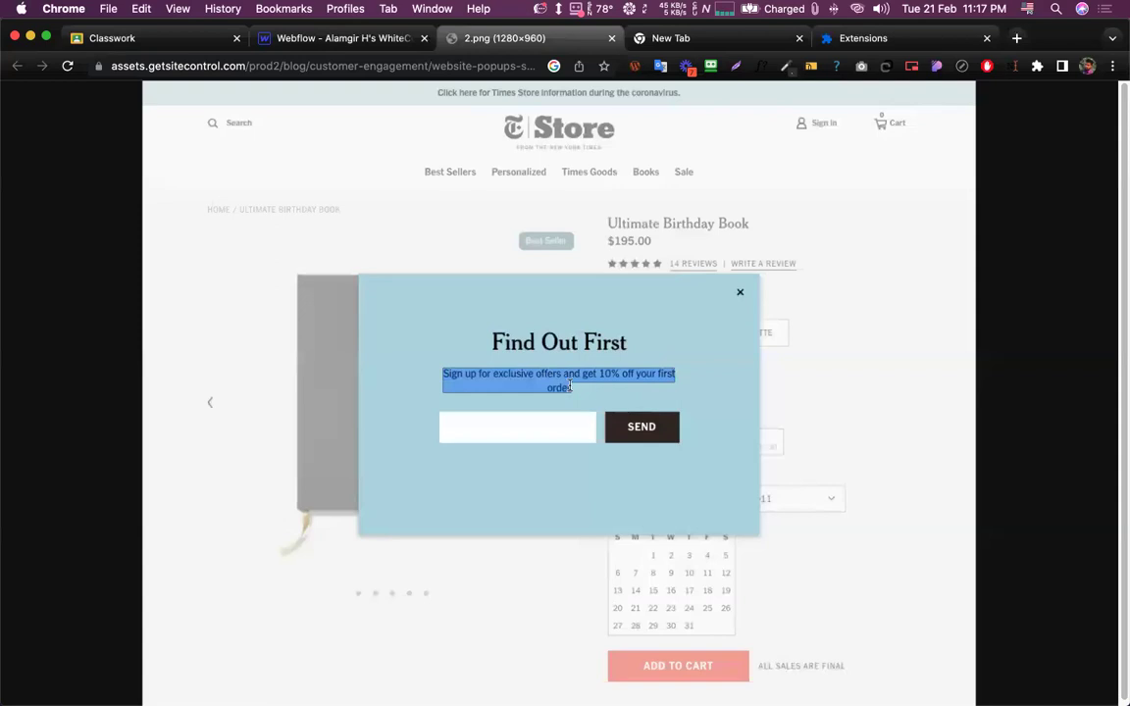
click(373, 39)
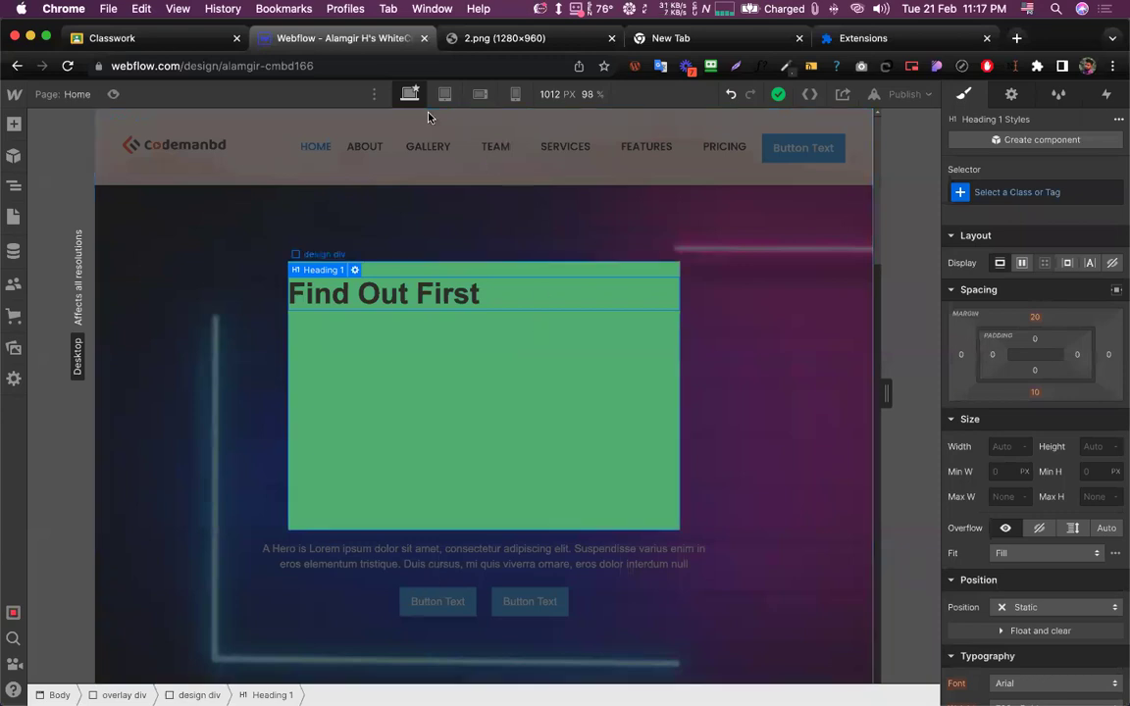
click(16, 182)
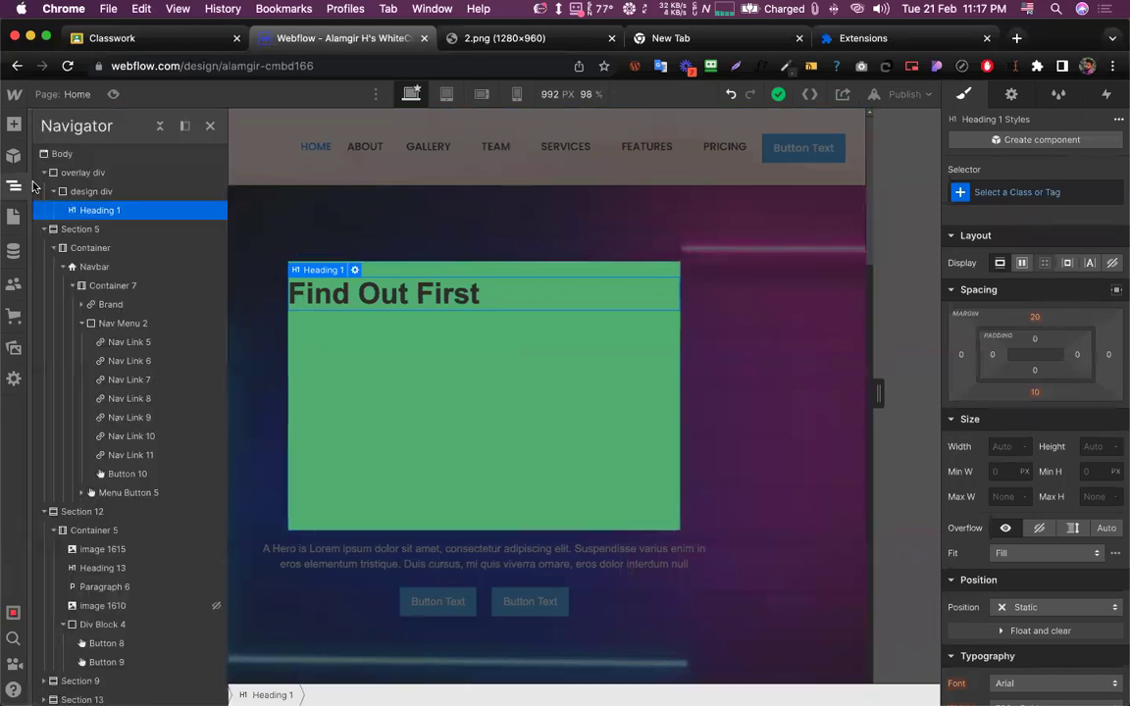
click(12, 124)
scroll(144, 330, down, 5)
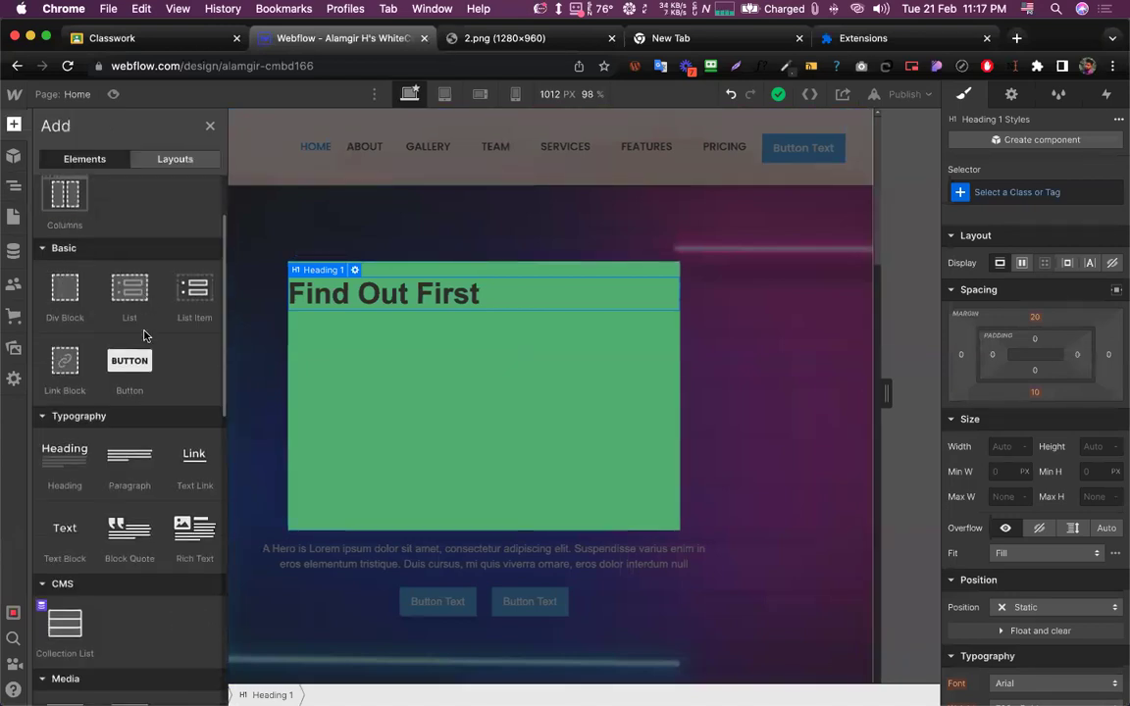
drag(133, 378, 451, 312)
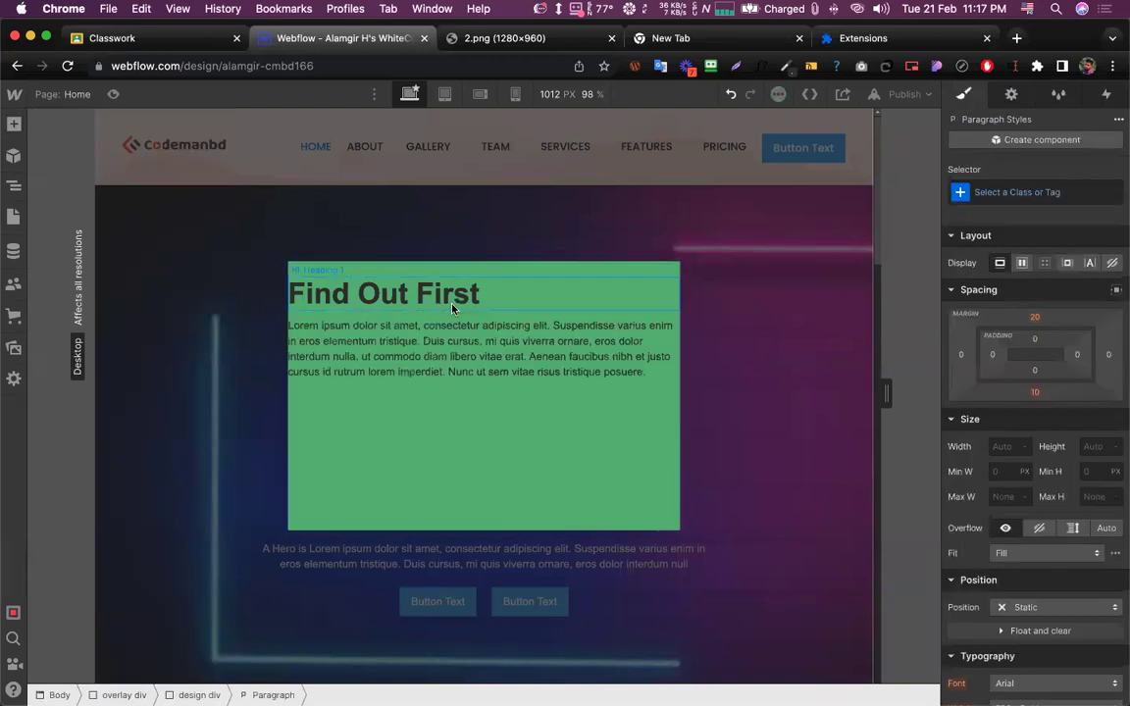
Try to replace the paragraph's placeholder text with the sign-up sentence copied from the reference image, copying just its first line on the second attempt
double_click(399, 340)
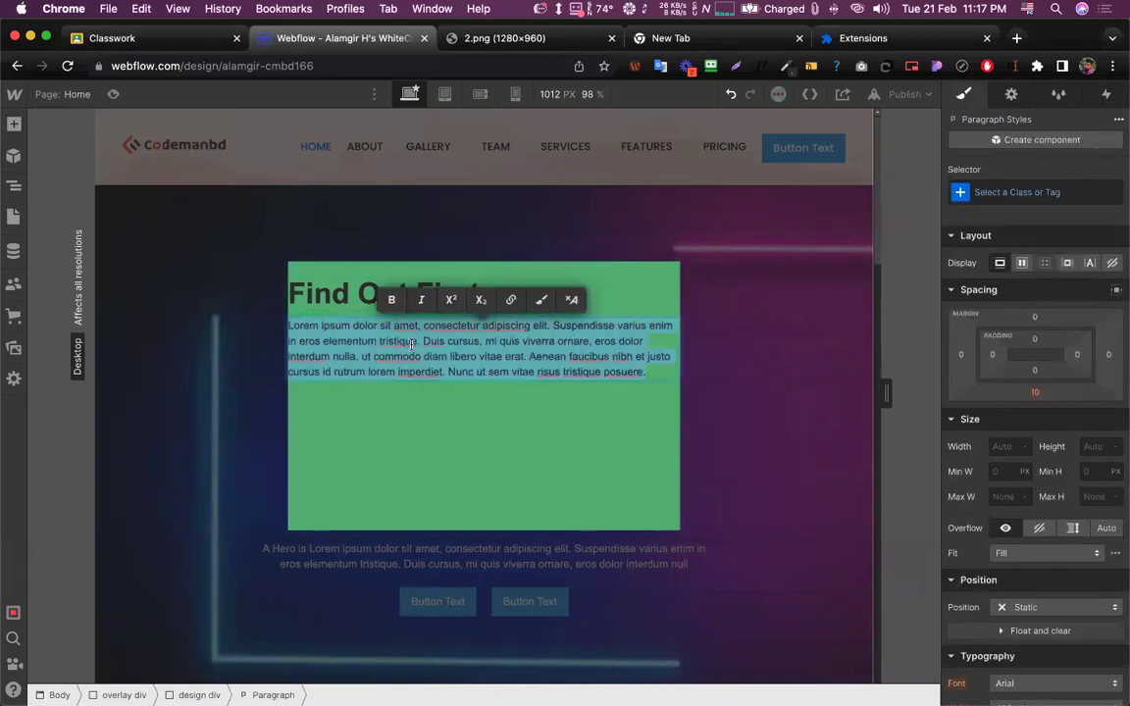
text(n upfor|veekand ION aurRThis text was recognized by the built-in Ocrad engine. A better transcription may be attained by right clicking on the selection and changing the OCR engine to "Tesseract" (under the "Language" menu). This message can be removed in the future by unchecking "OCR Disclaimer" (under the Options menu). More info: http://projectnaptha.com/ocrad)
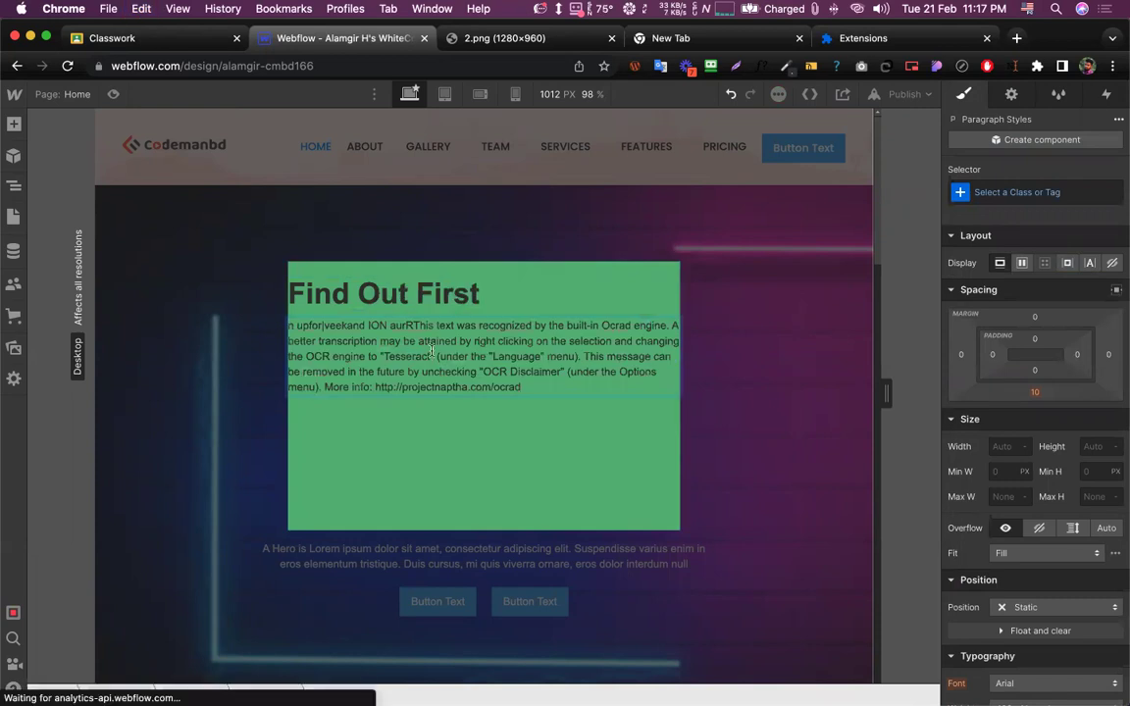
click(502, 38)
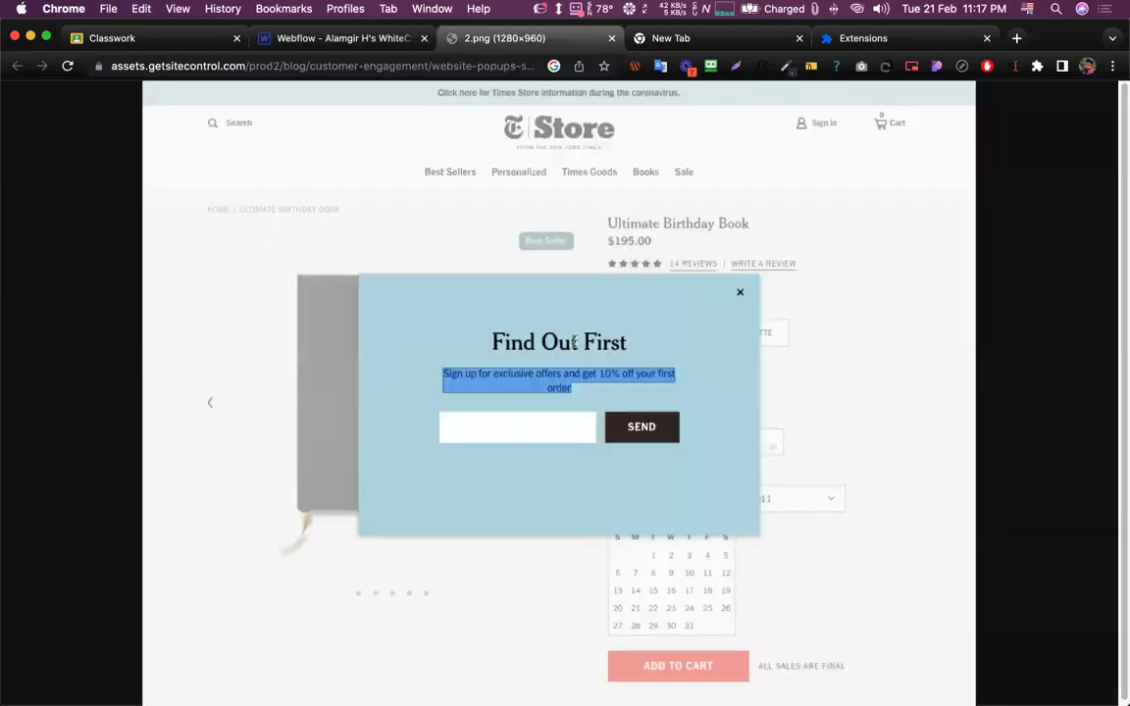
click(453, 372)
drag(453, 372, 675, 370)
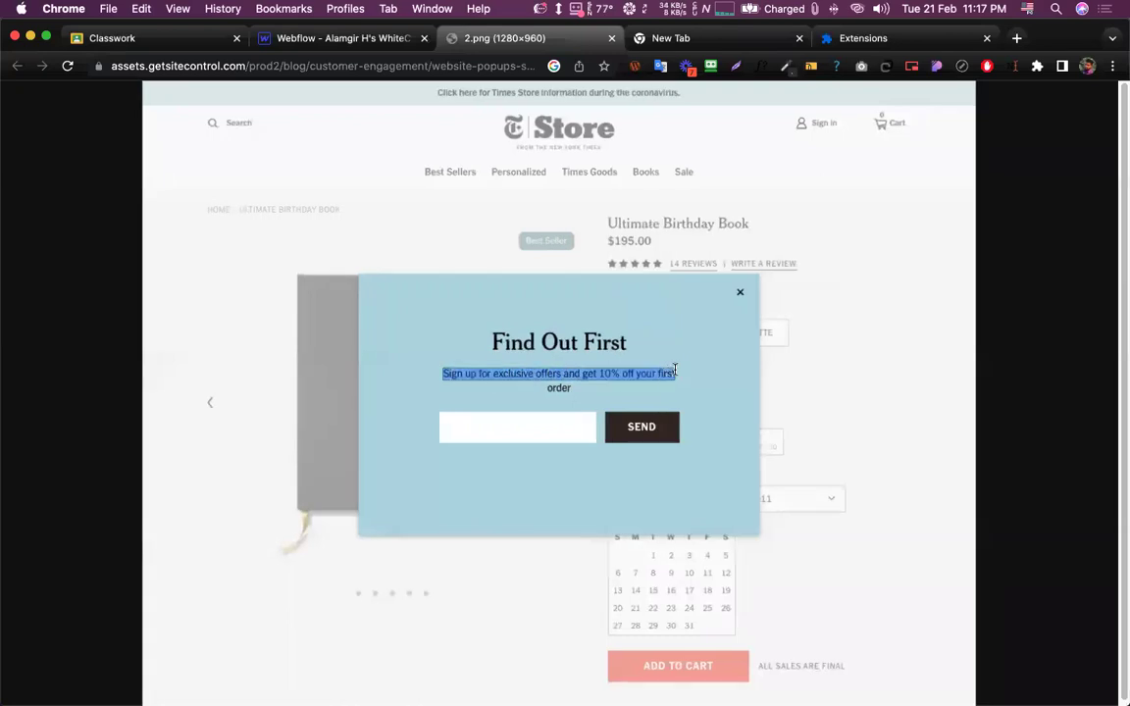
click(320, 40)
key(super+a)
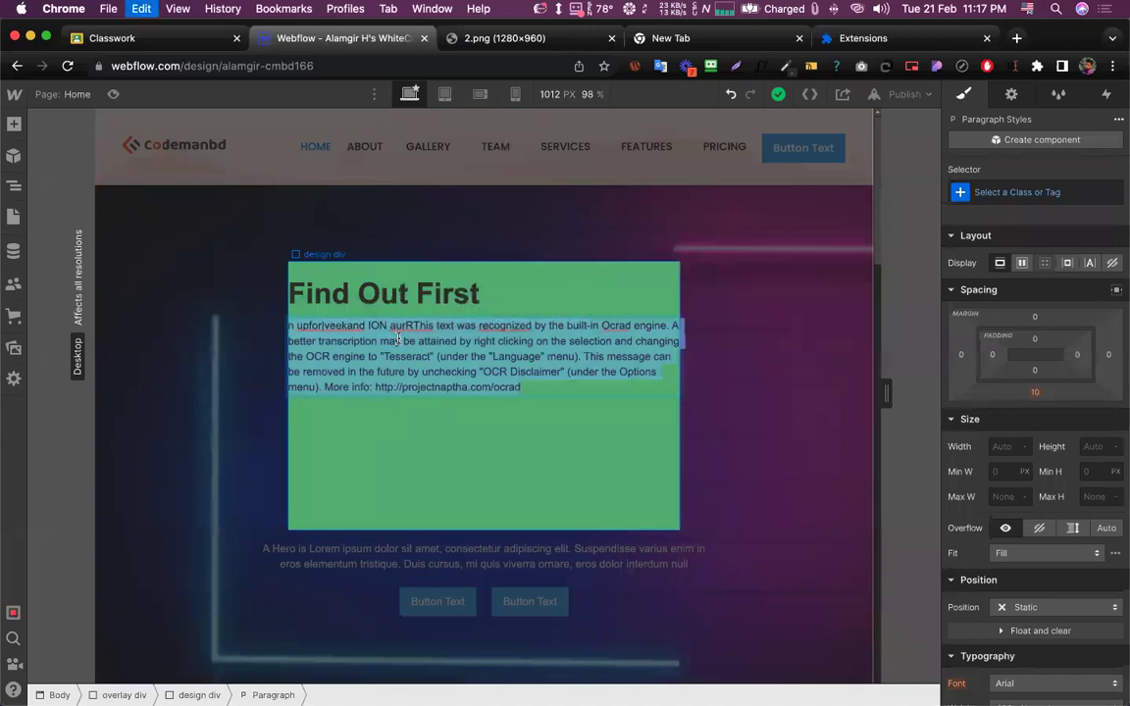
text(n upfor|veekand ION aurRThis text was recognized by the built-in Ocrad engine. A better transcription may be attained by right clicking on the selection and changing the OCR engine to "Tesseract" (under the "Language" menu). This message can be removed in the future by unchecking "OCR Disclaimer" (under the Options menu). More info: http://projectnaptha.com/ocrad)
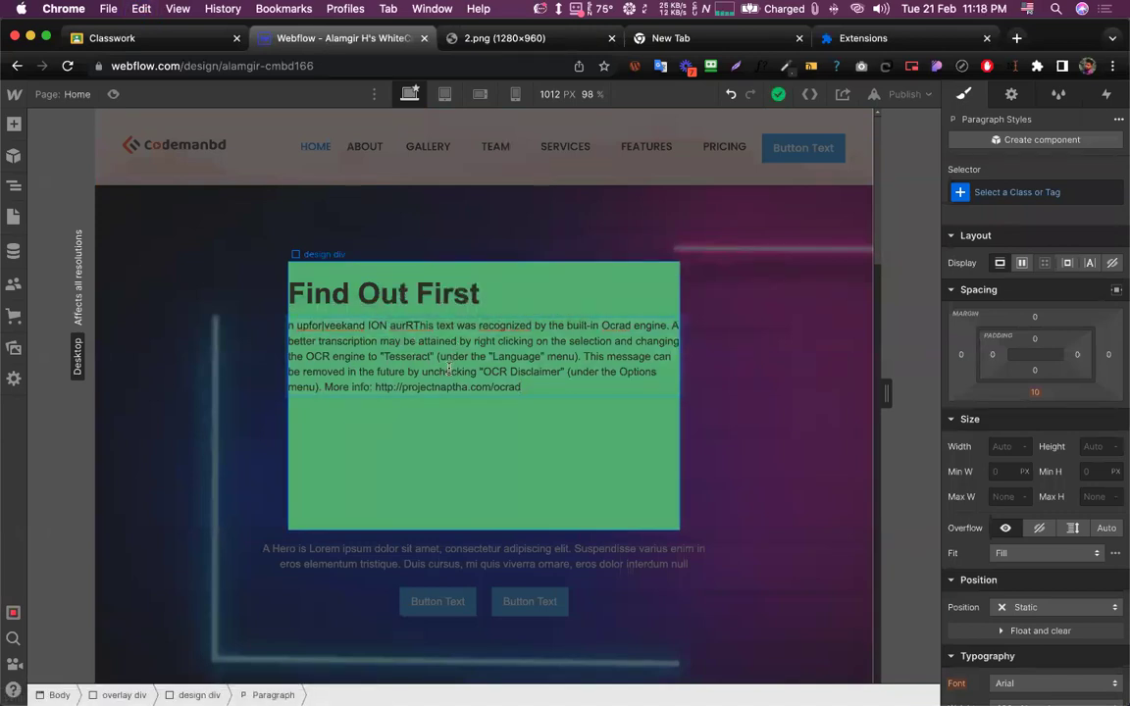
Delete all the text in the paragraph below the heading
key(super+a)
key(BackSpace)
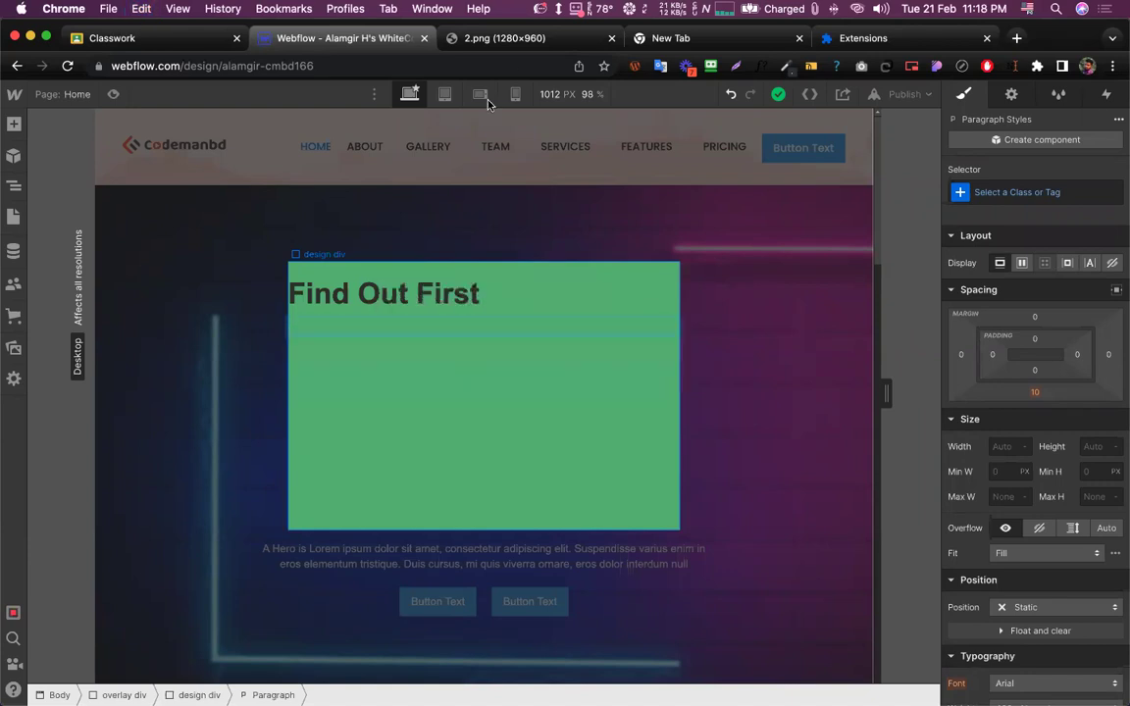
Try to fill Webflow's empty paragraph with the first line of the sign-up sentence, copied again from the reference image
key(ctrl+Tab)
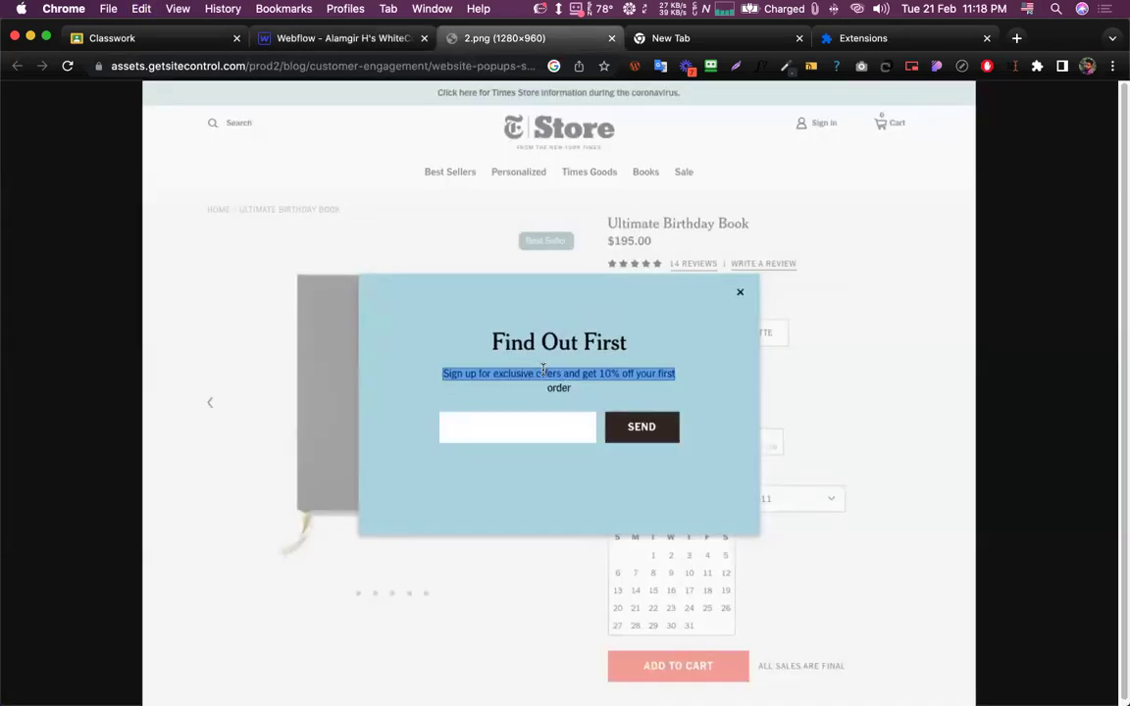
right_click(542, 370)
click(560, 385)
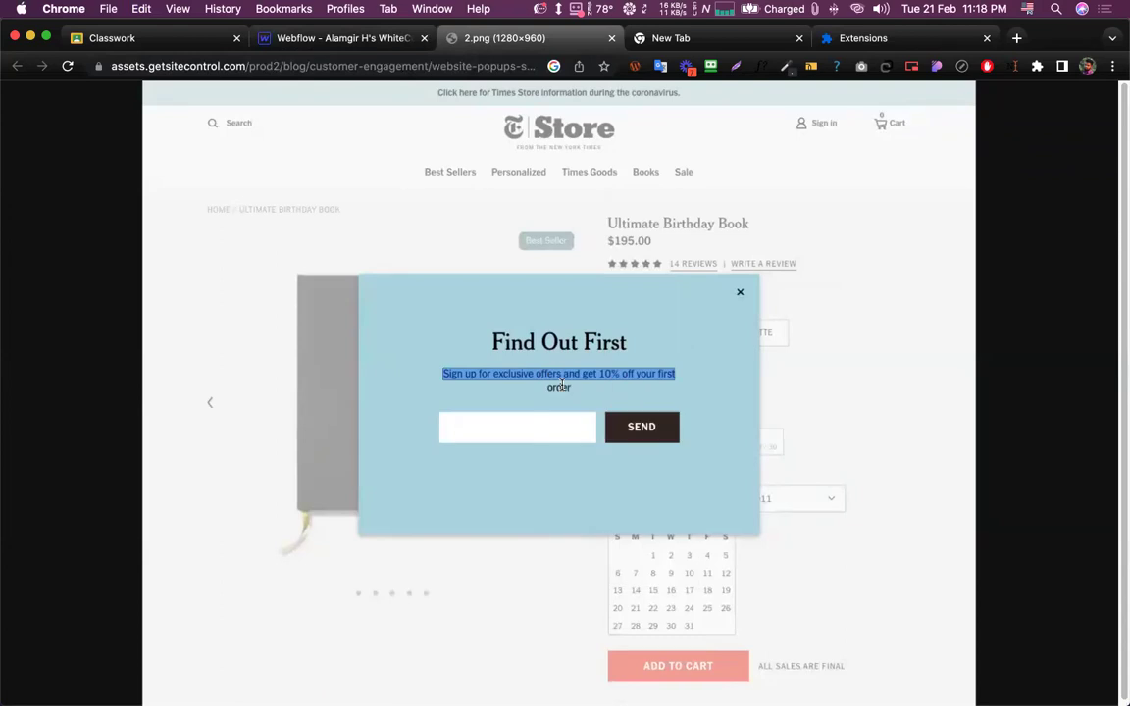
click(385, 38)
key(super+v)
key(super+z)
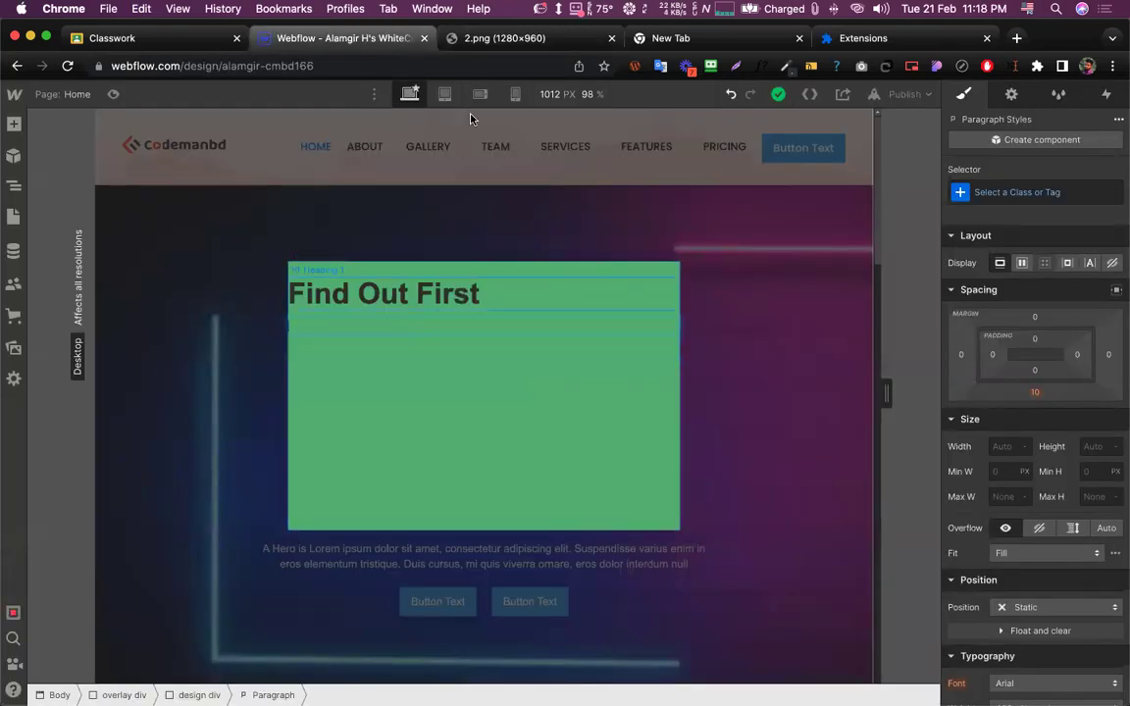
Select all recognised text in the reference image, try opening it in a new tab, and close that tab
click(472, 37)
click(591, 393)
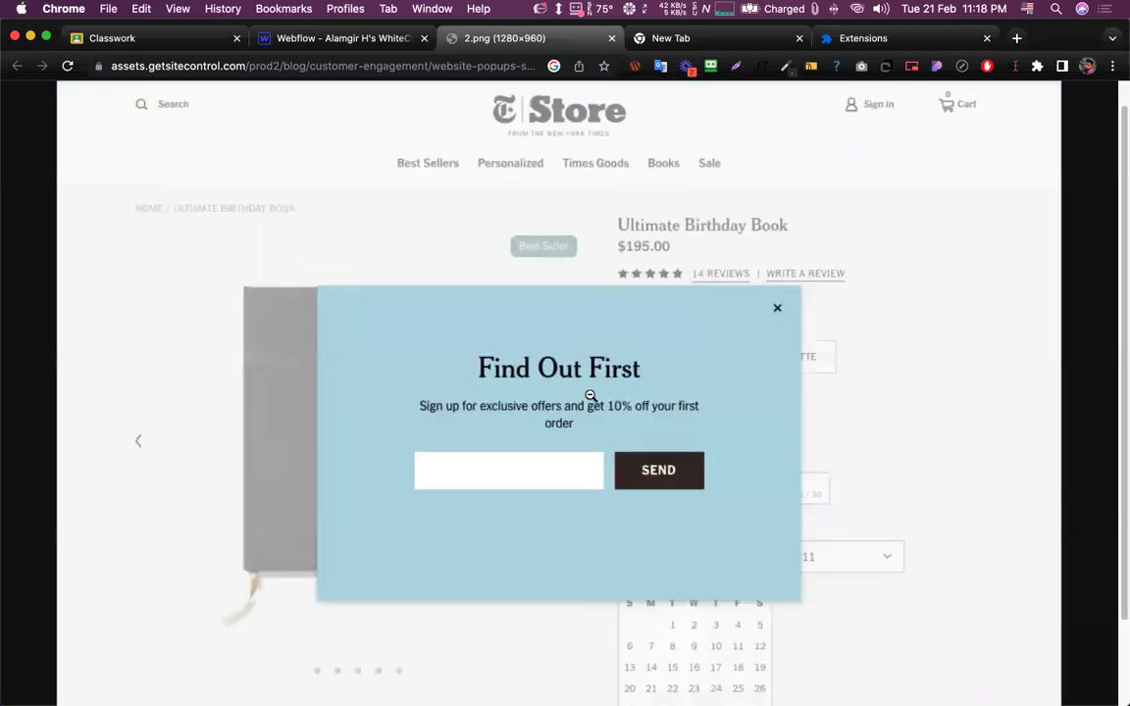
click(591, 393)
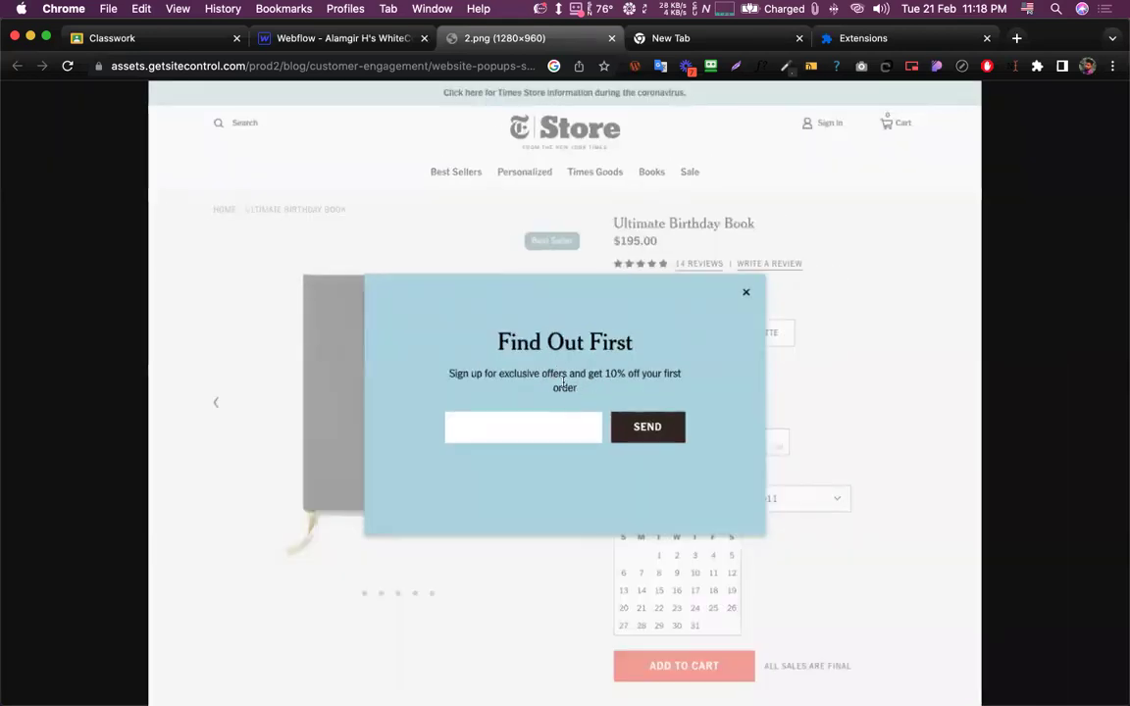
drag(447, 372, 671, 371)
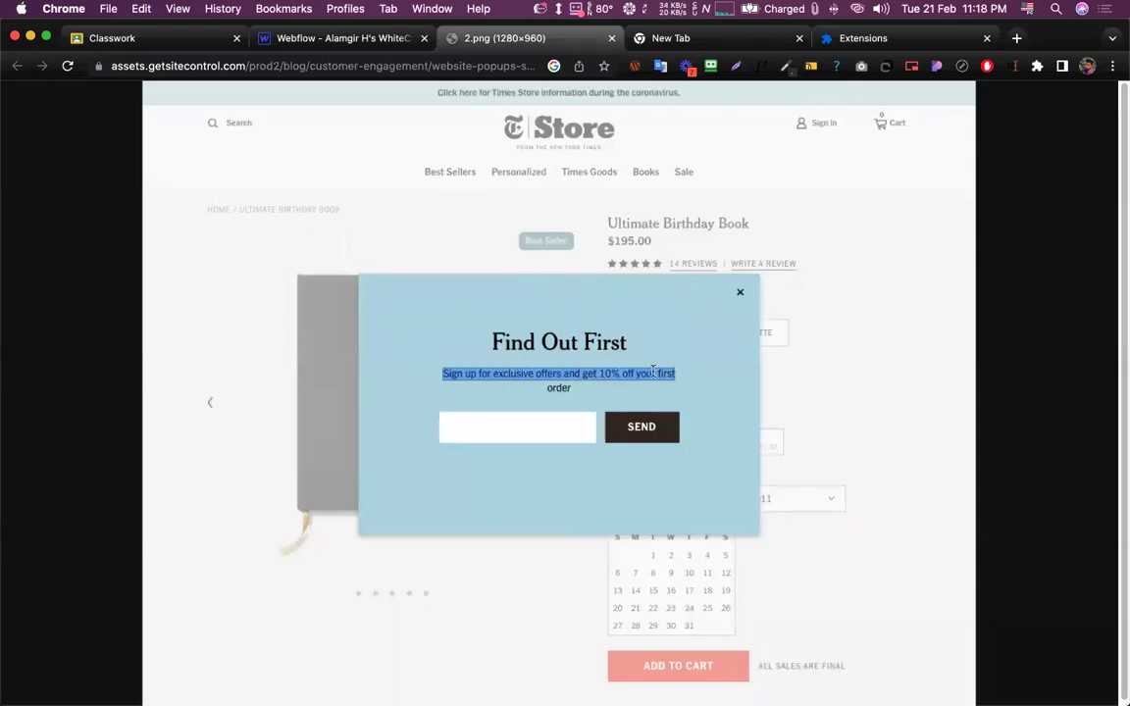
right_click(653, 372)
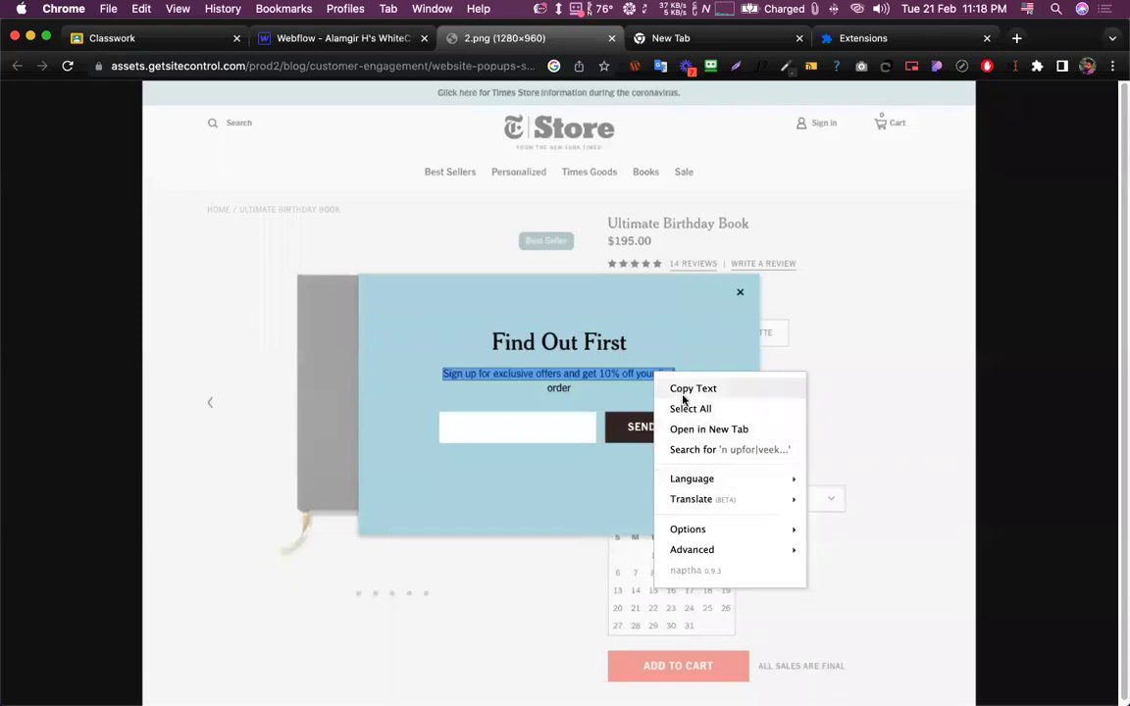
click(685, 408)
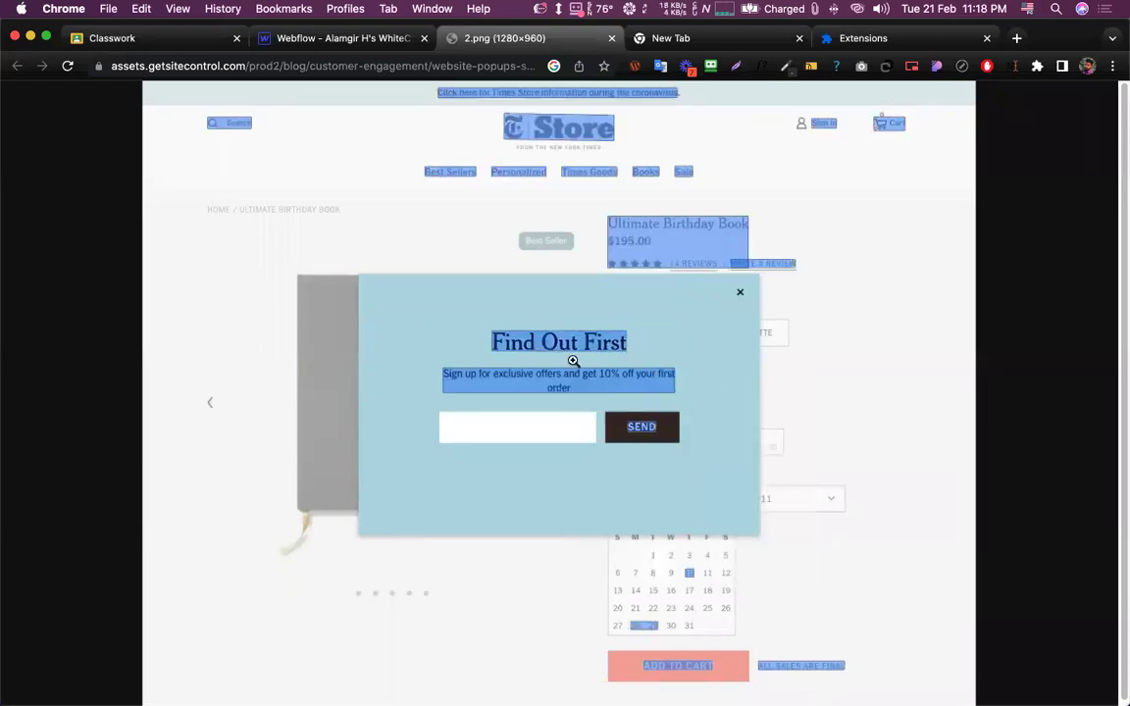
right_click(576, 377)
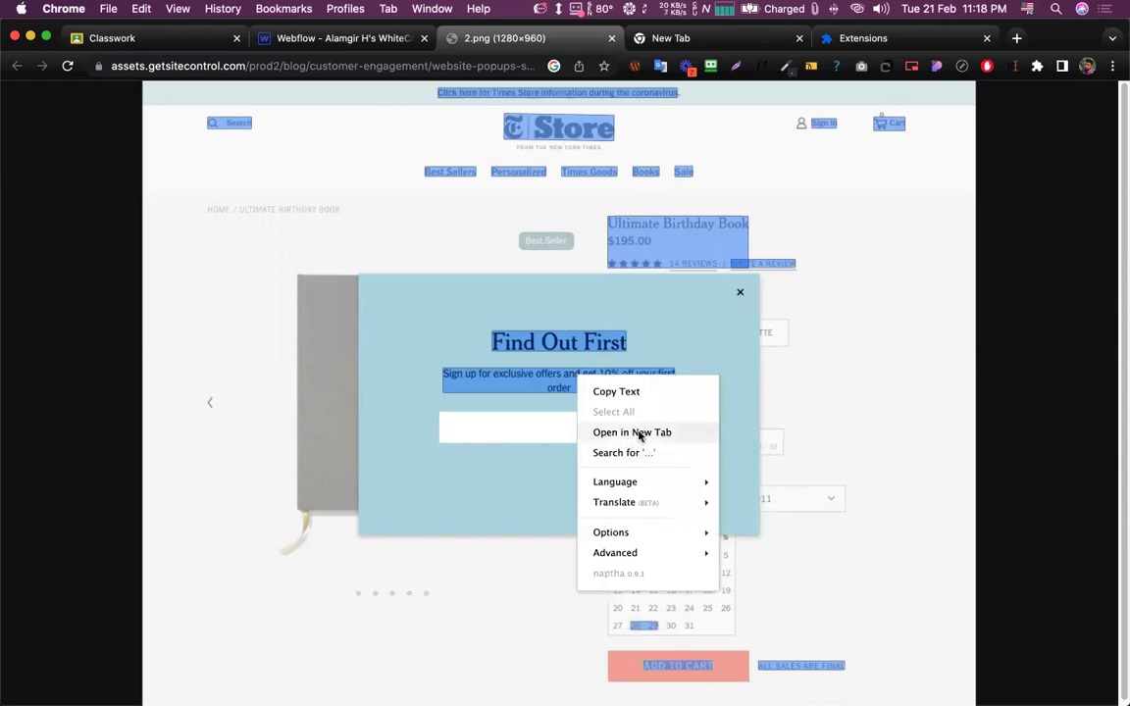
click(640, 433)
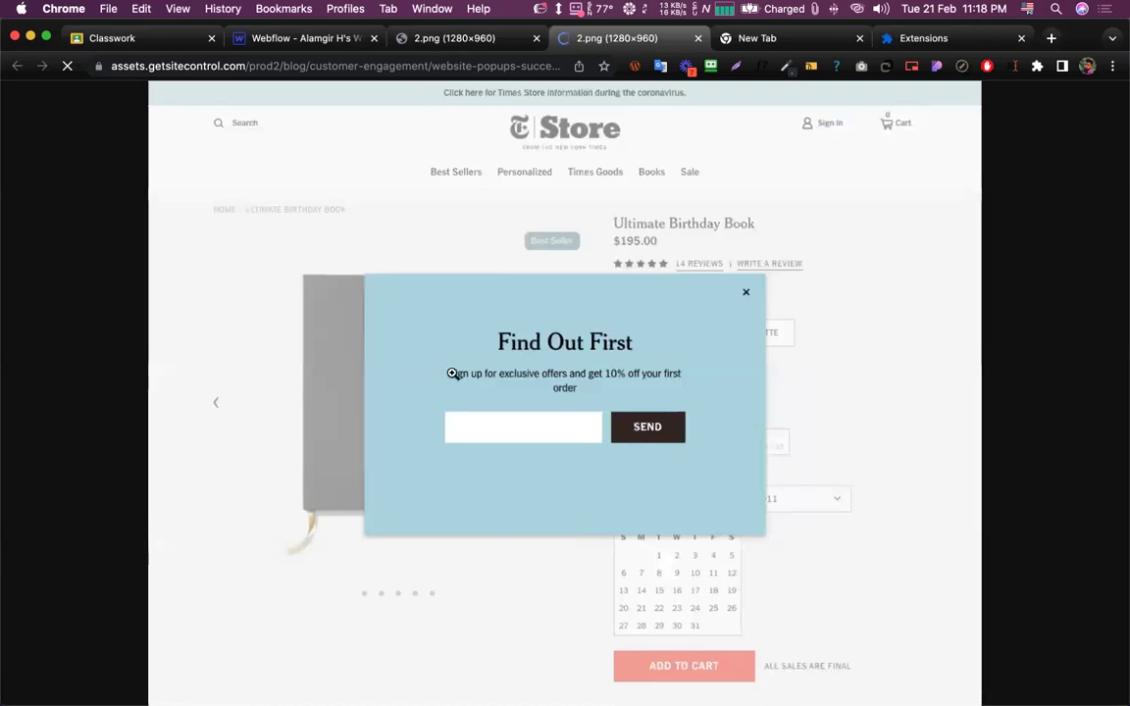
click(472, 40)
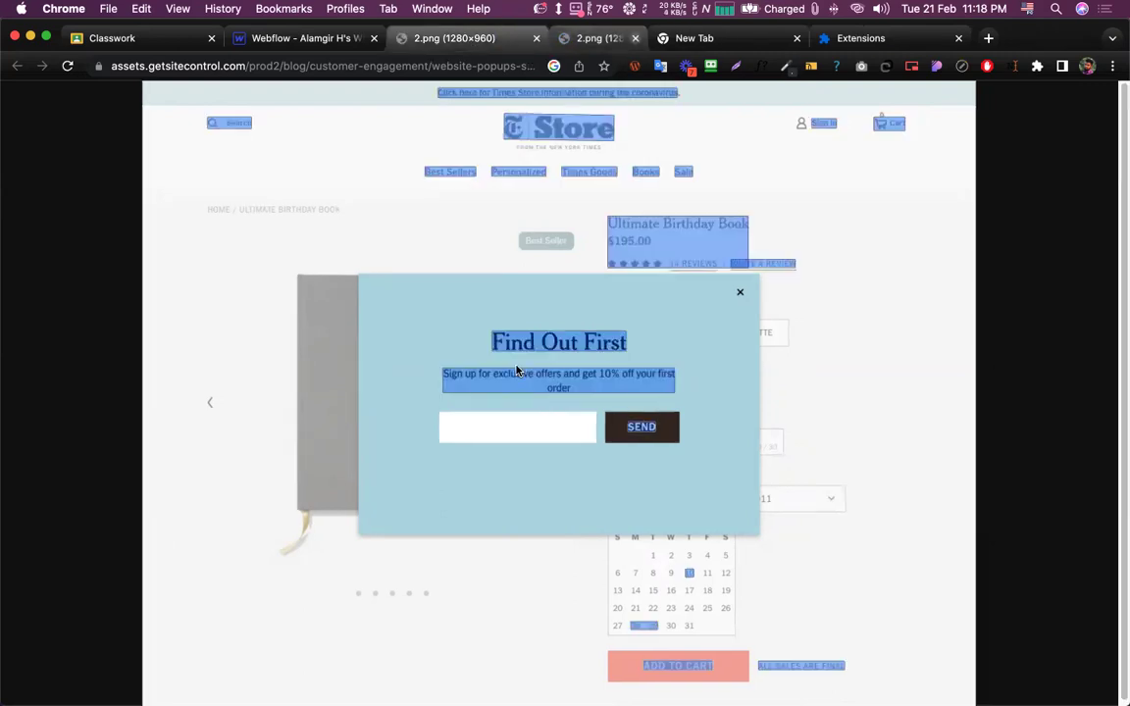
key(super+w)
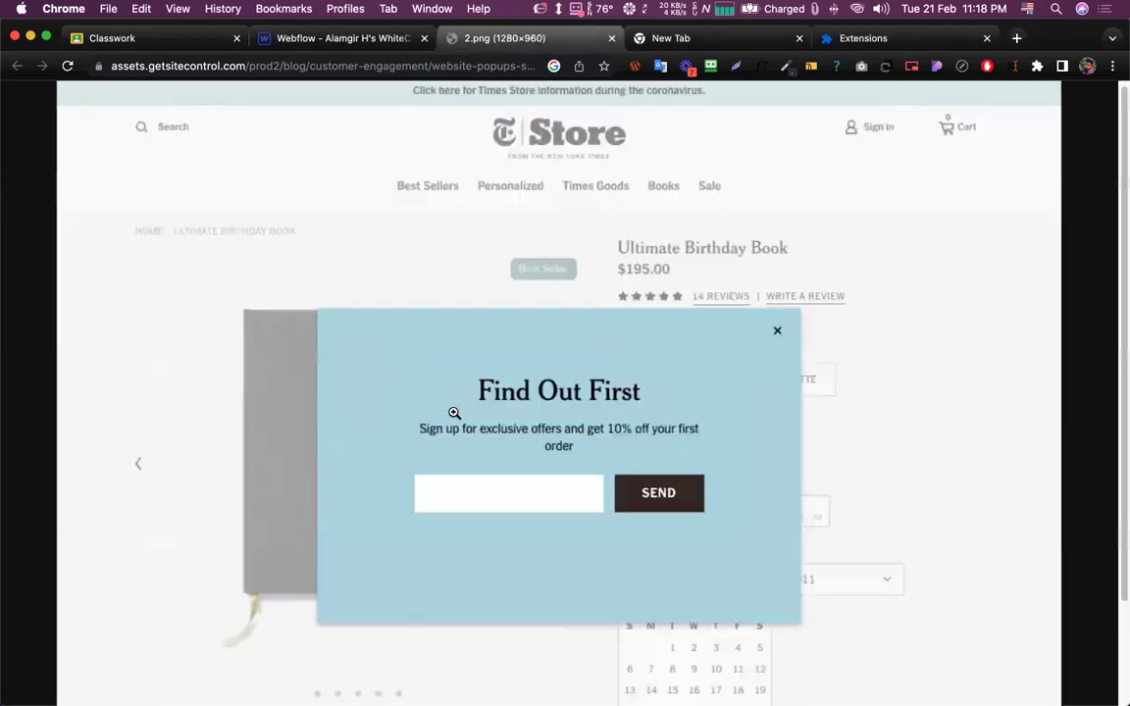
Copy the first line of the sign-up sentence from the reference image and check the recognised text in the clipboard history
click(454, 413)
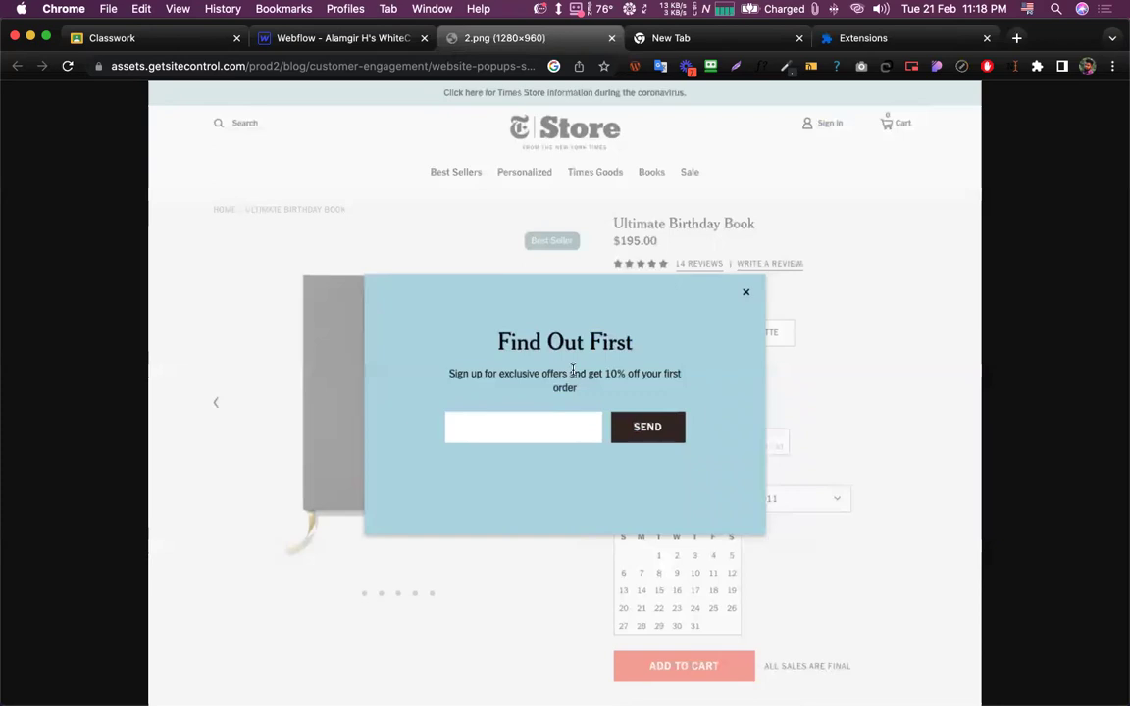
drag(443, 374, 671, 369)
right_click(657, 372)
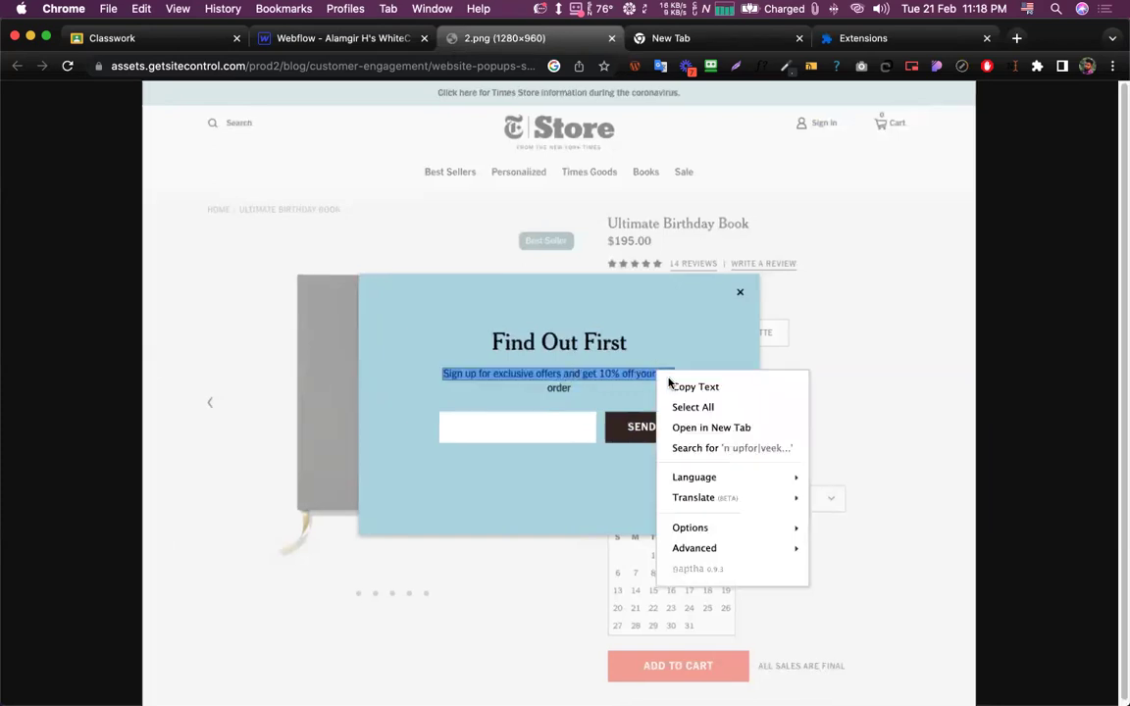
click(686, 386)
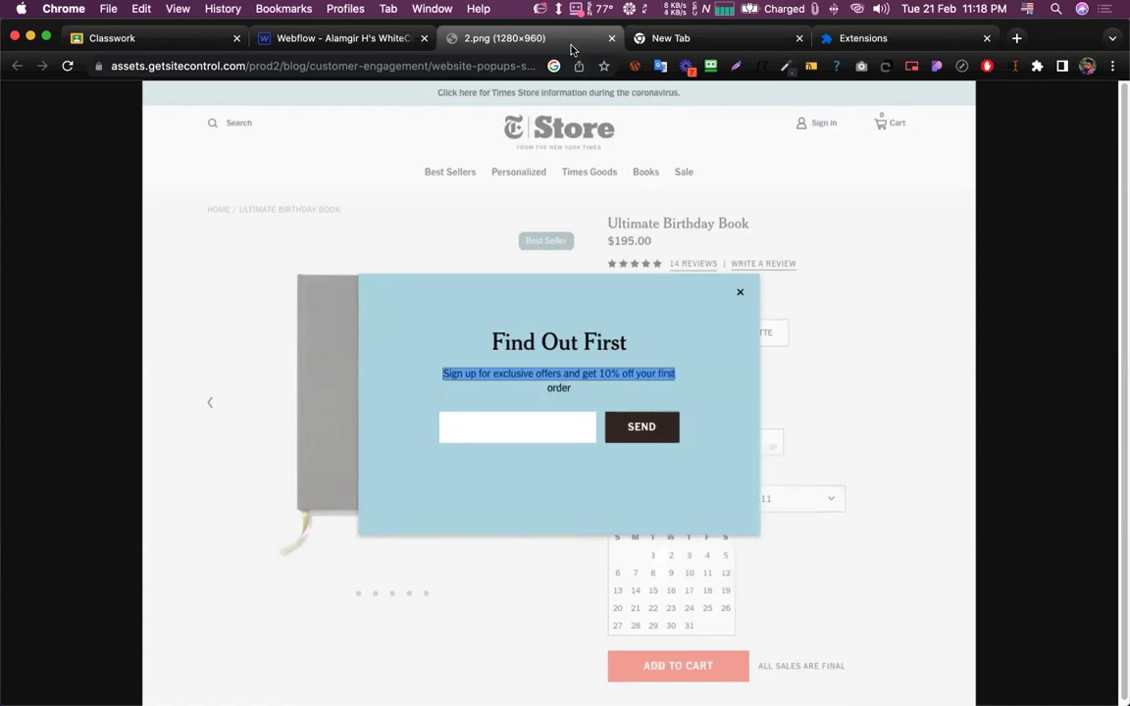
click(814, 9)
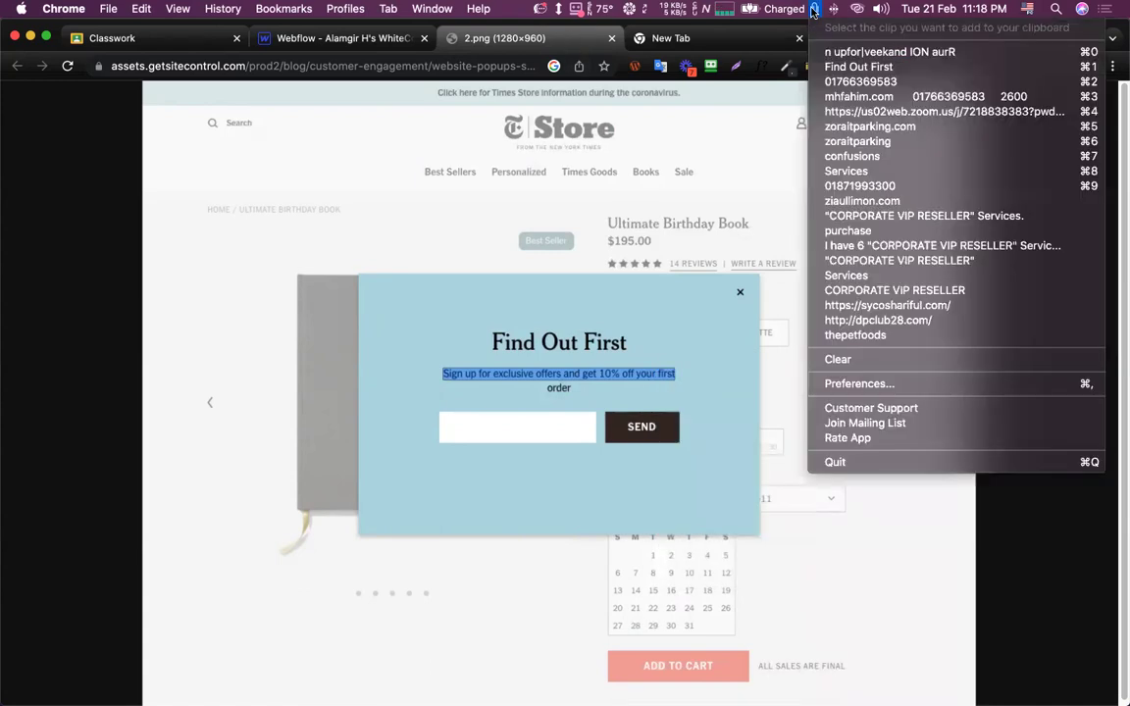
click(798, 42)
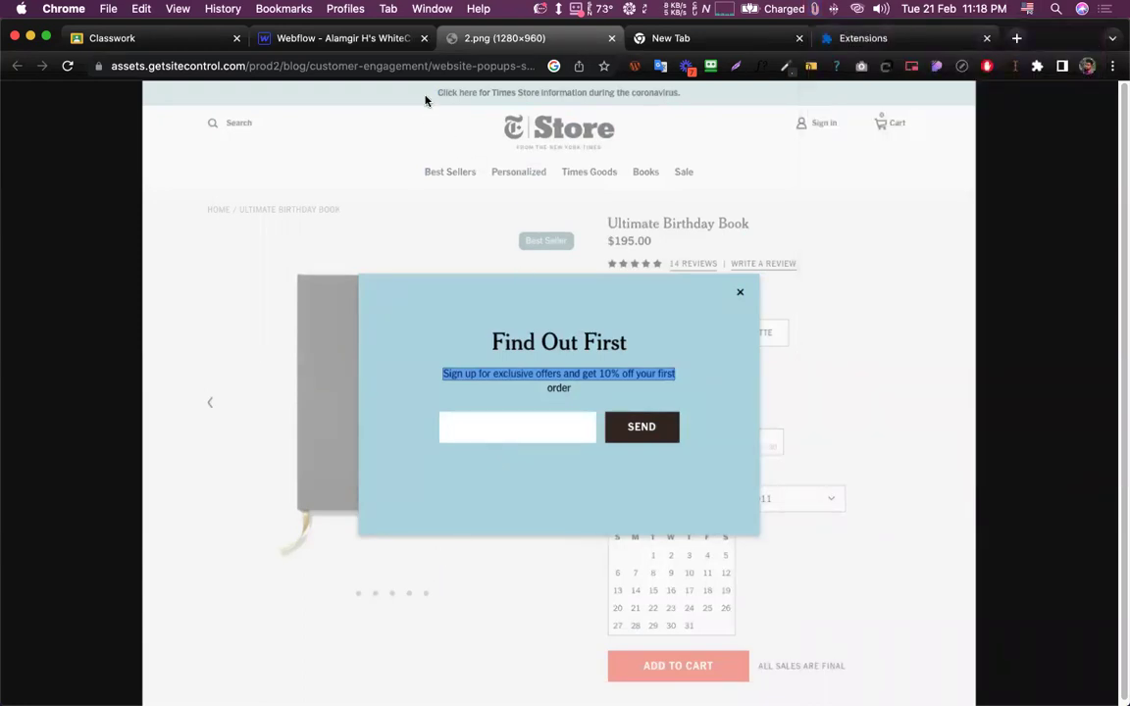
Search the web for "image to text" and open OCR2Edit's Convert Image To Text page
click(647, 39)
text(image )
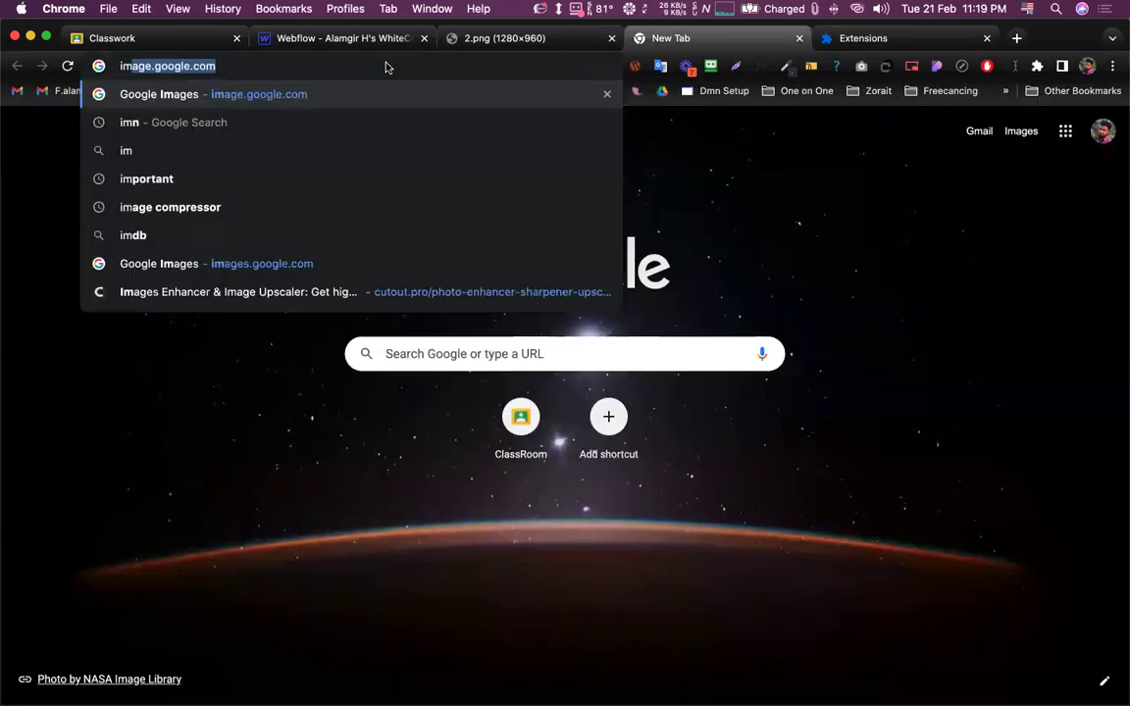
text(to text)
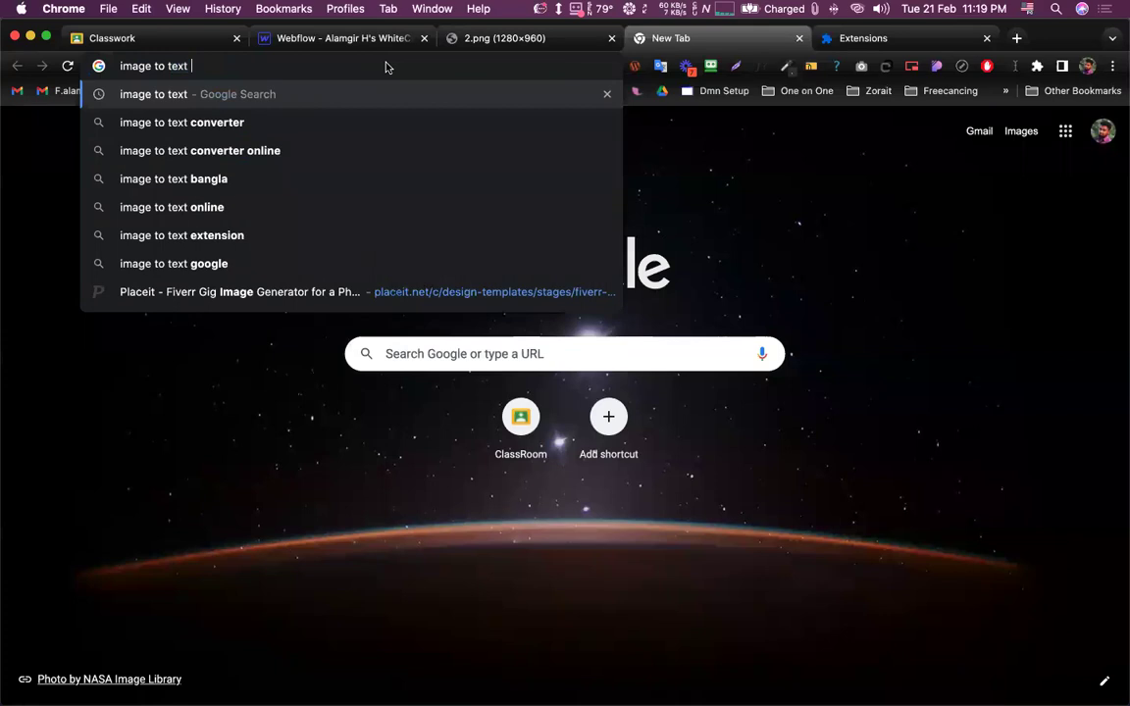
key(Return)
scroll(228, 342, down, 3)
scroll(229, 341, down, 2)
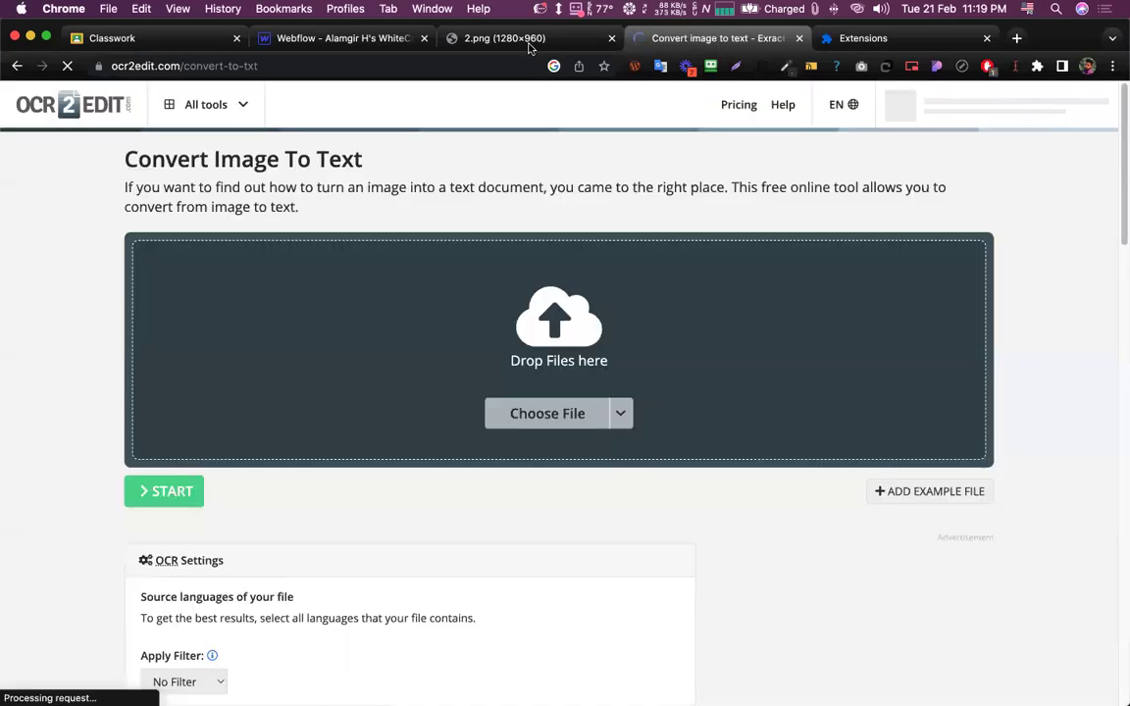
Try to transfer the reference image directly from its browser tab to the OCR2Edit upload area
click(528, 41)
drag(551, 306, 599, 399)
drag(859, 44, 854, 39)
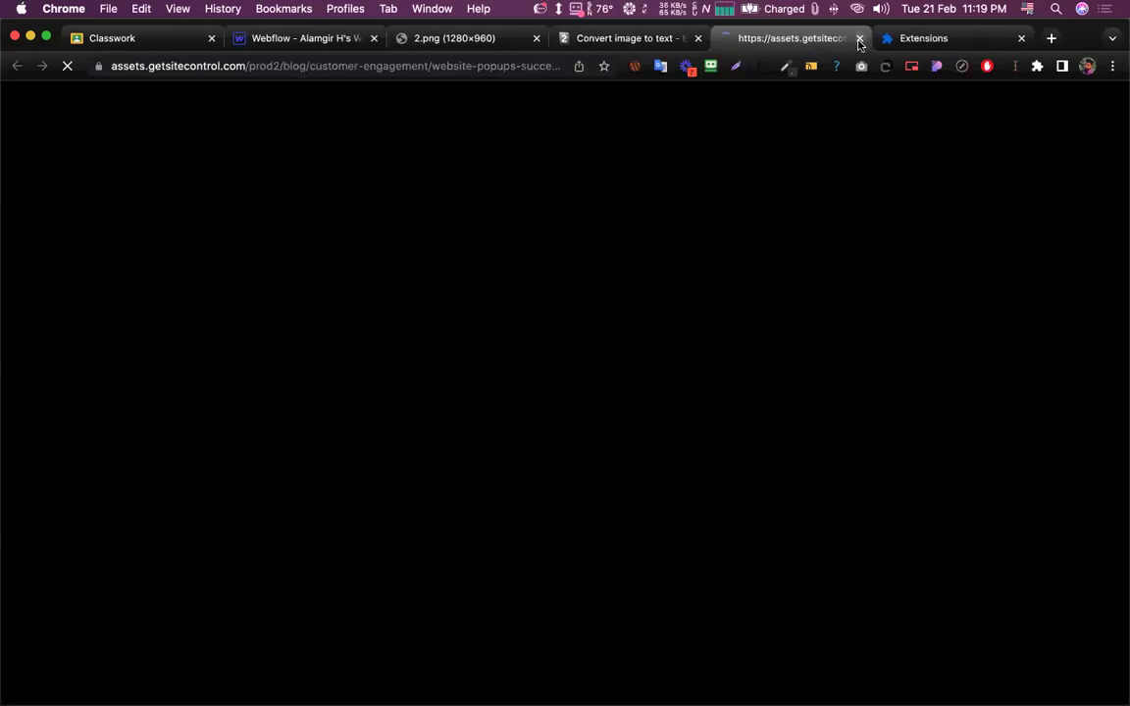
key(super+w)
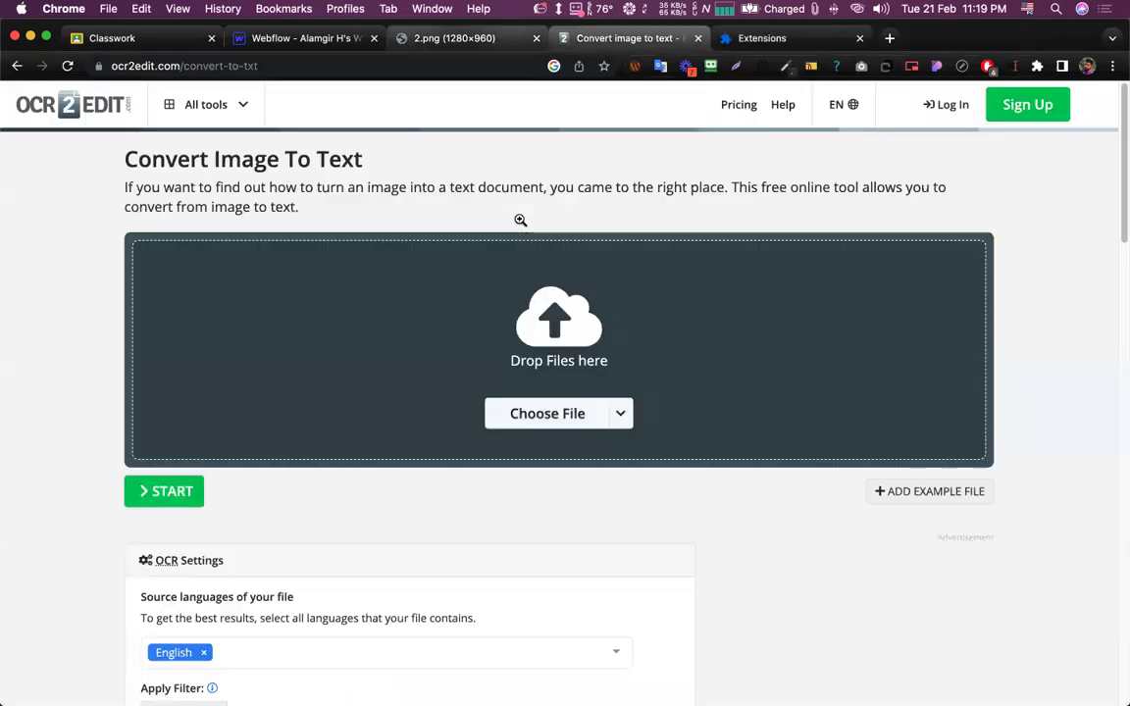
Save the reference image to the Downloads folder under the name 2
click(454, 39)
right_click(527, 253)
click(579, 277)
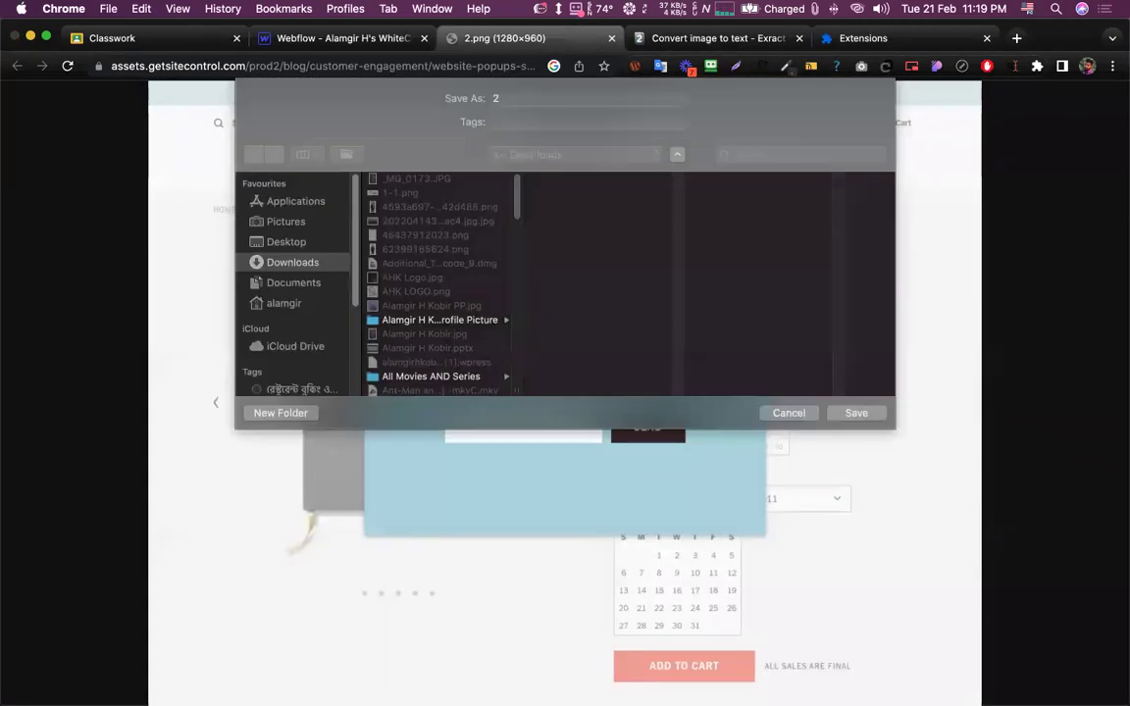
key(Return)
Upload 2.webp to OCR2Edit and convert it to text with English as the source language and no filter
key(ctrl+Tab)
drag(49, 684, 459, 333)
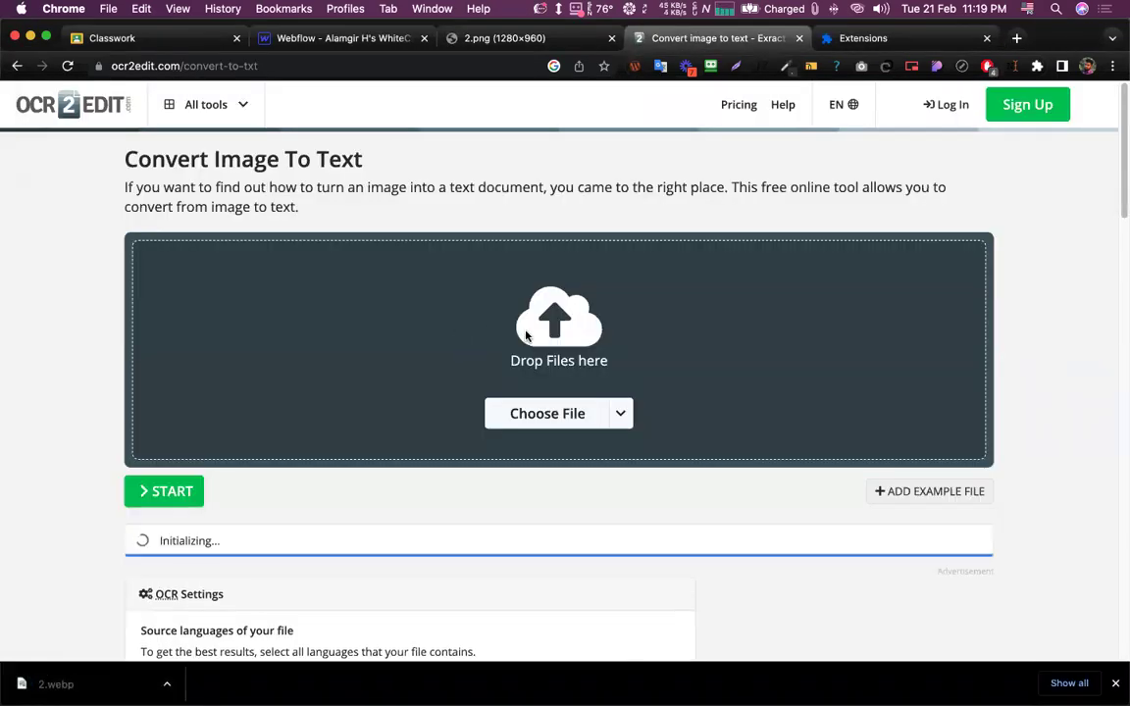
scroll(491, 333, down, 2)
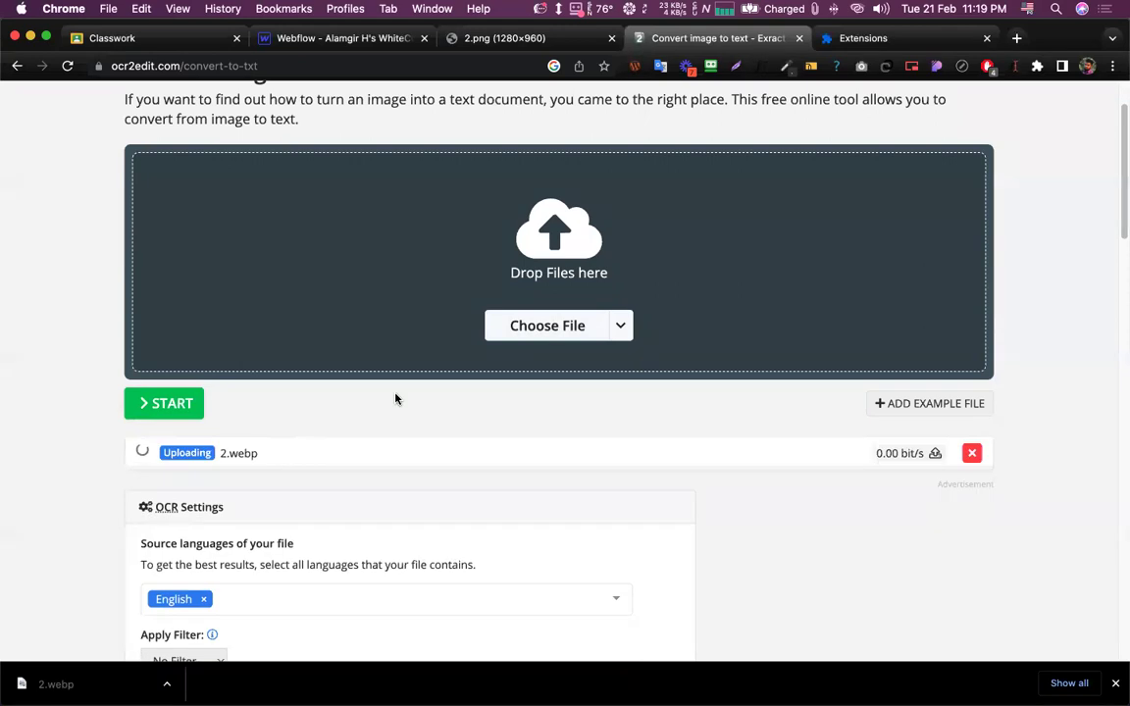
scroll(396, 395, down, 3)
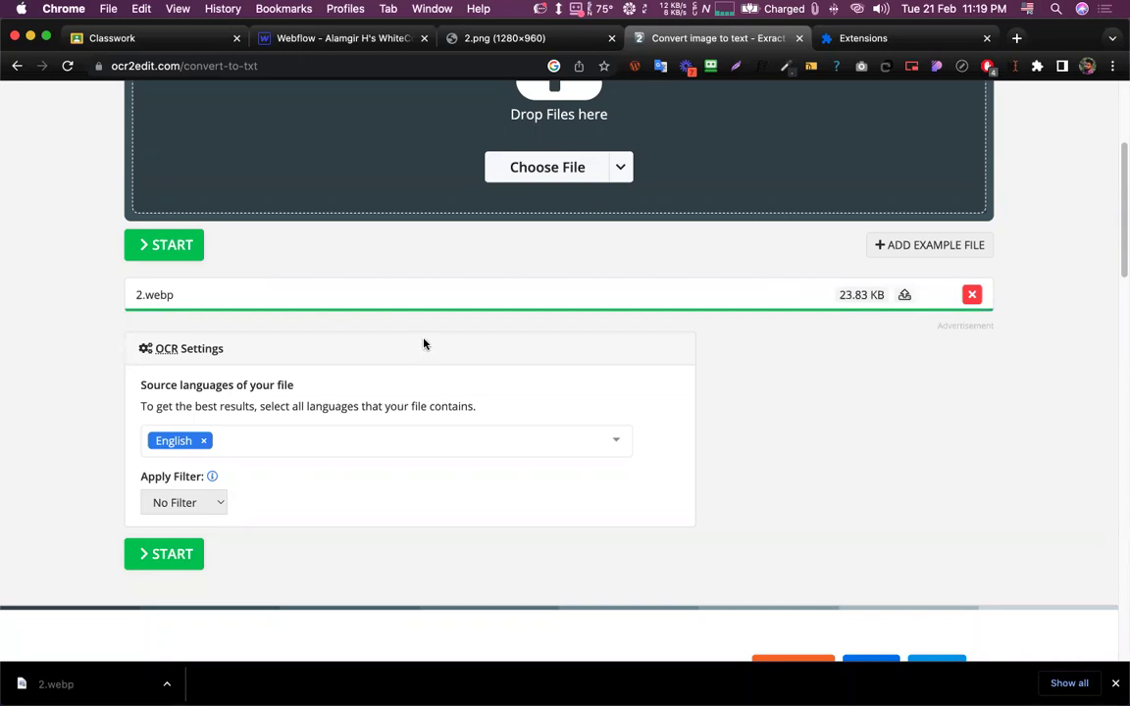
click(175, 253)
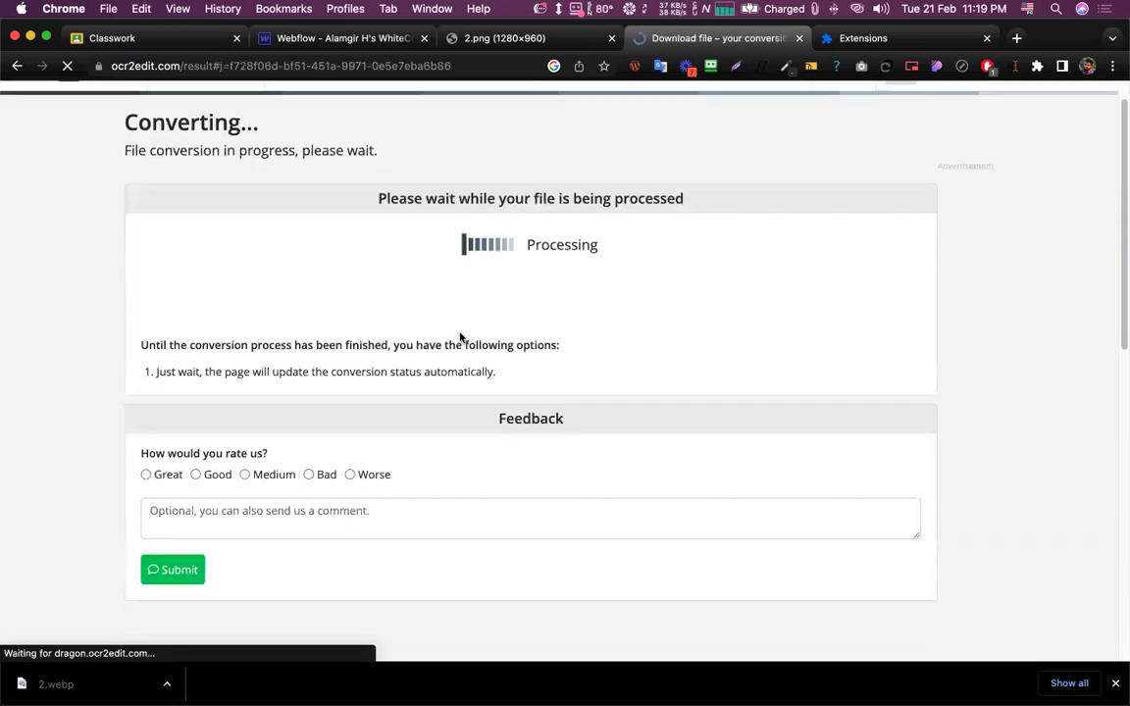
scroll(460, 338, down, 2)
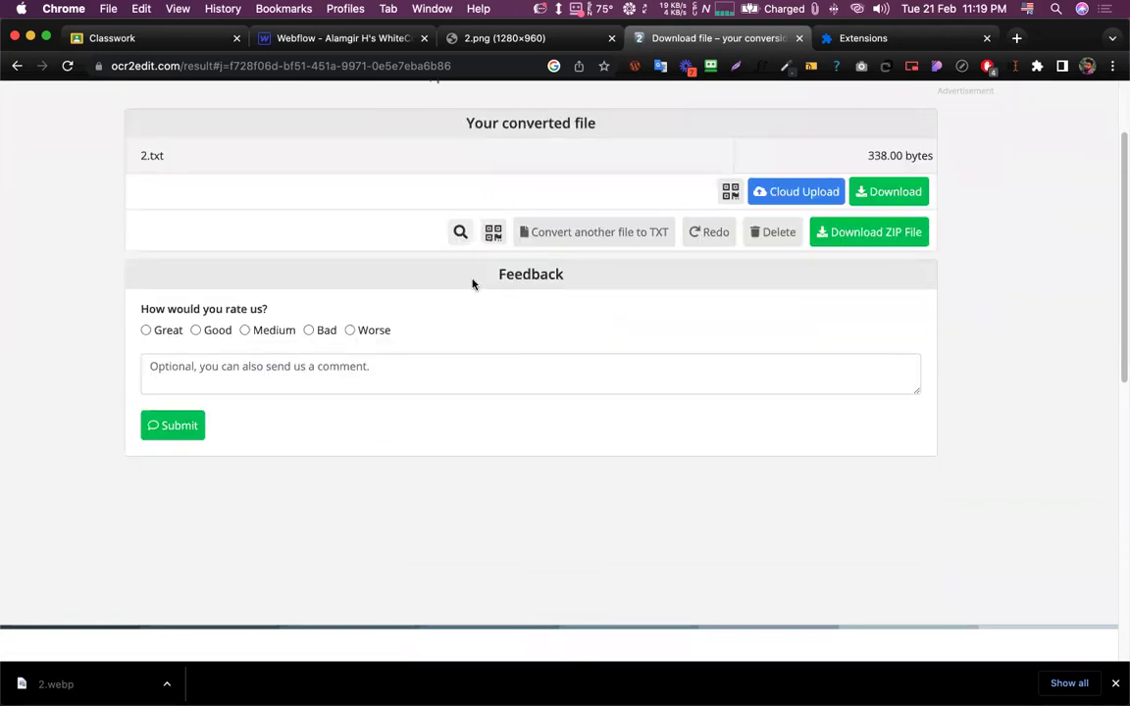
scroll(421, 278, up, 2)
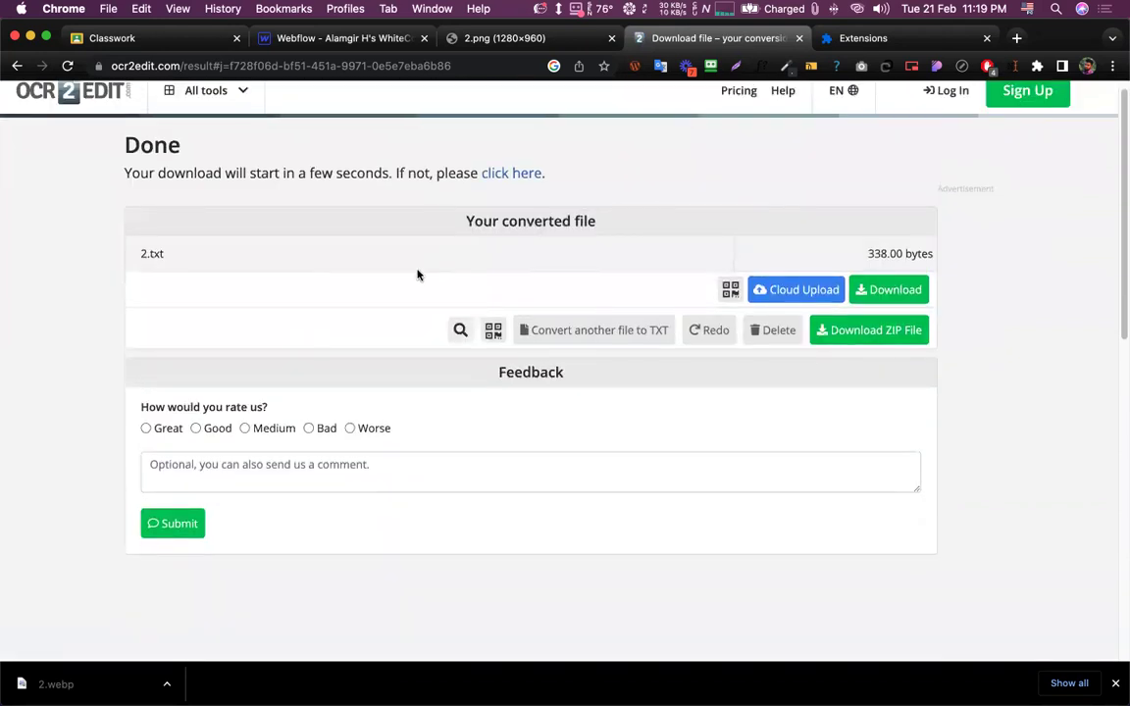
scroll(417, 273, down, 3)
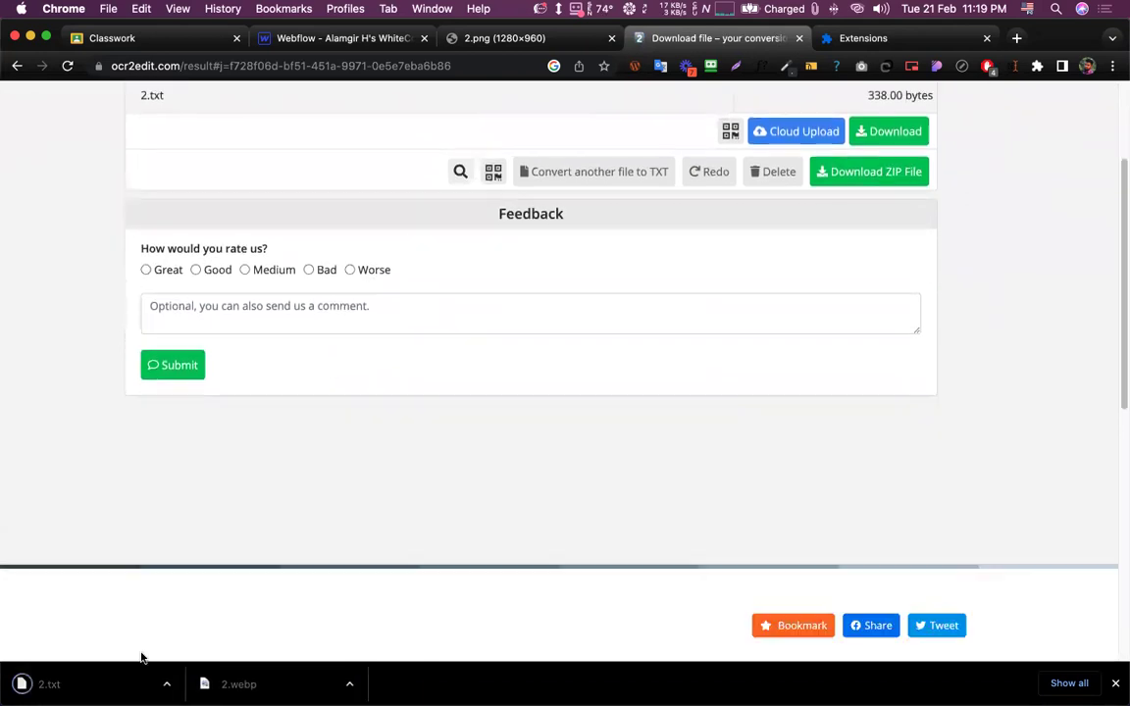
Open the converted file 2.txt, examine it for the popup's sign-up sentence, and return to the OCR2Edit results page
click(118, 683)
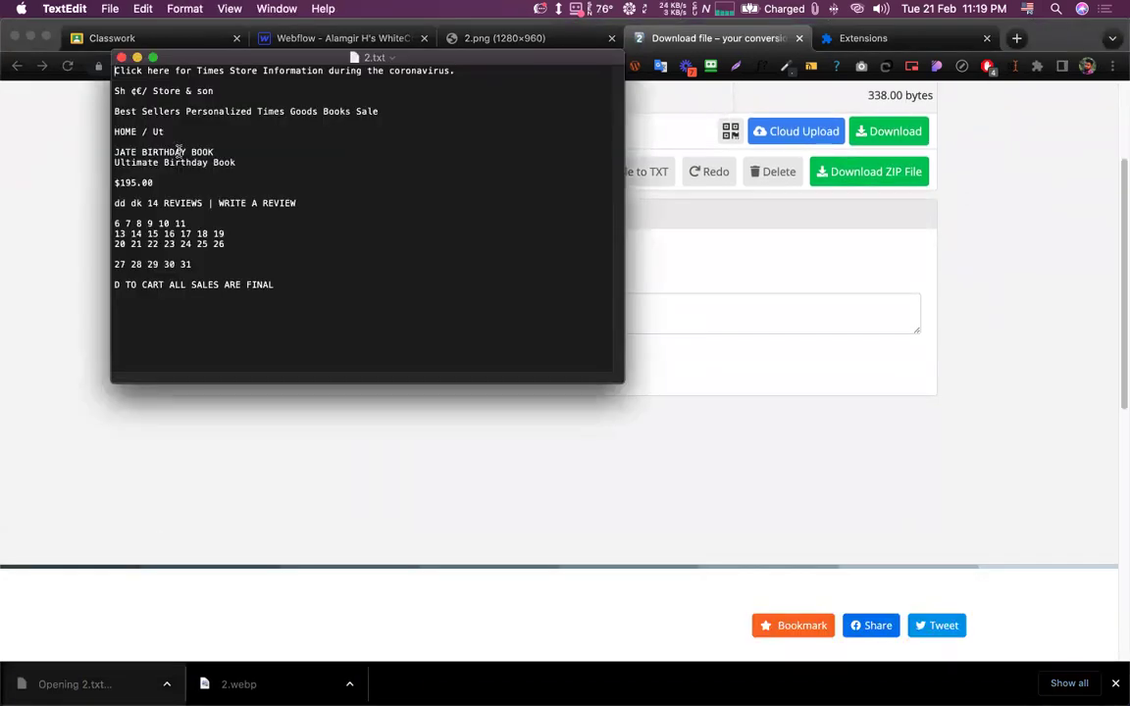
drag(201, 58, 525, 194)
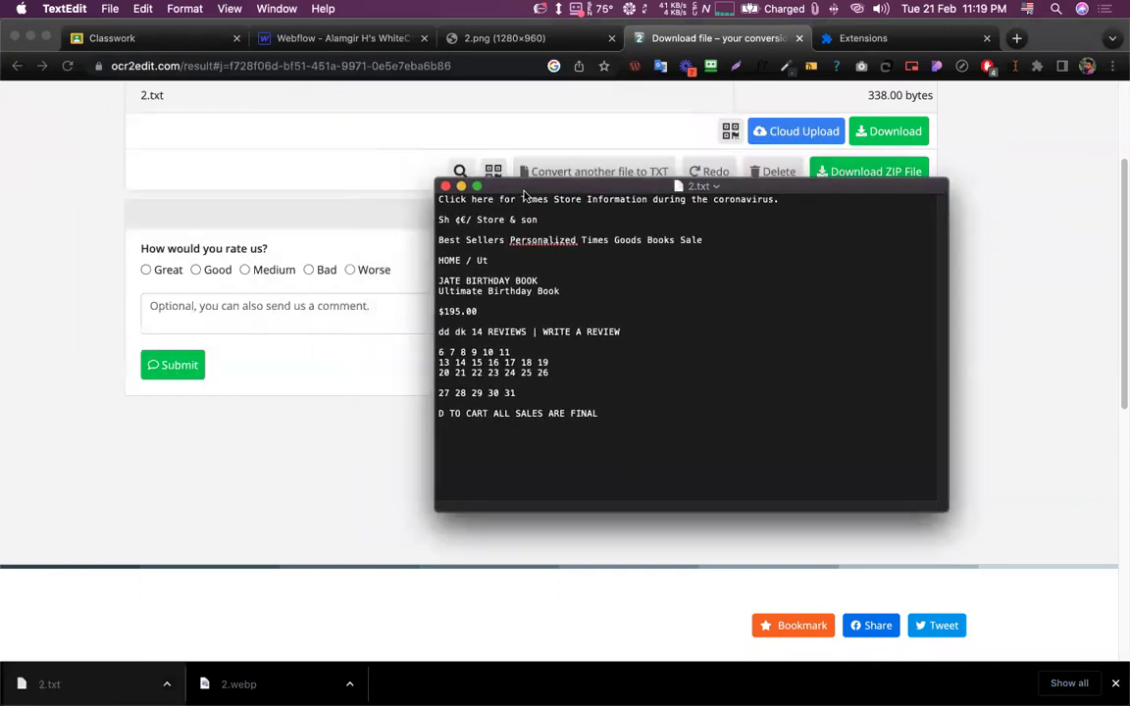
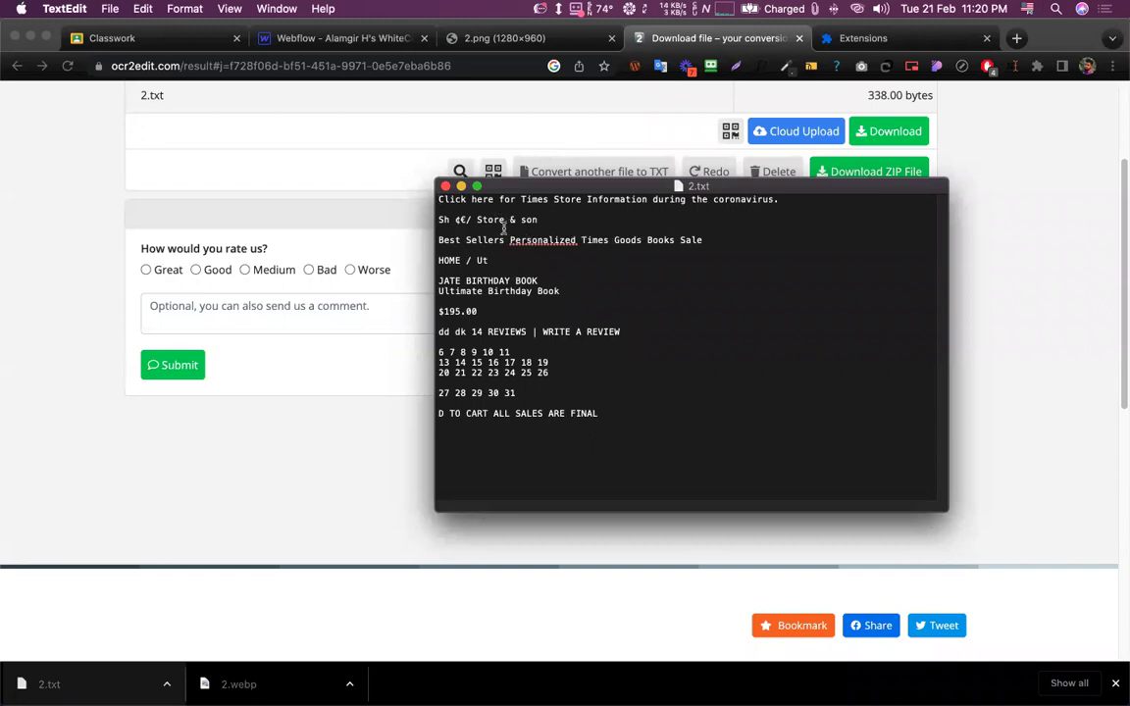
click(560, 38)
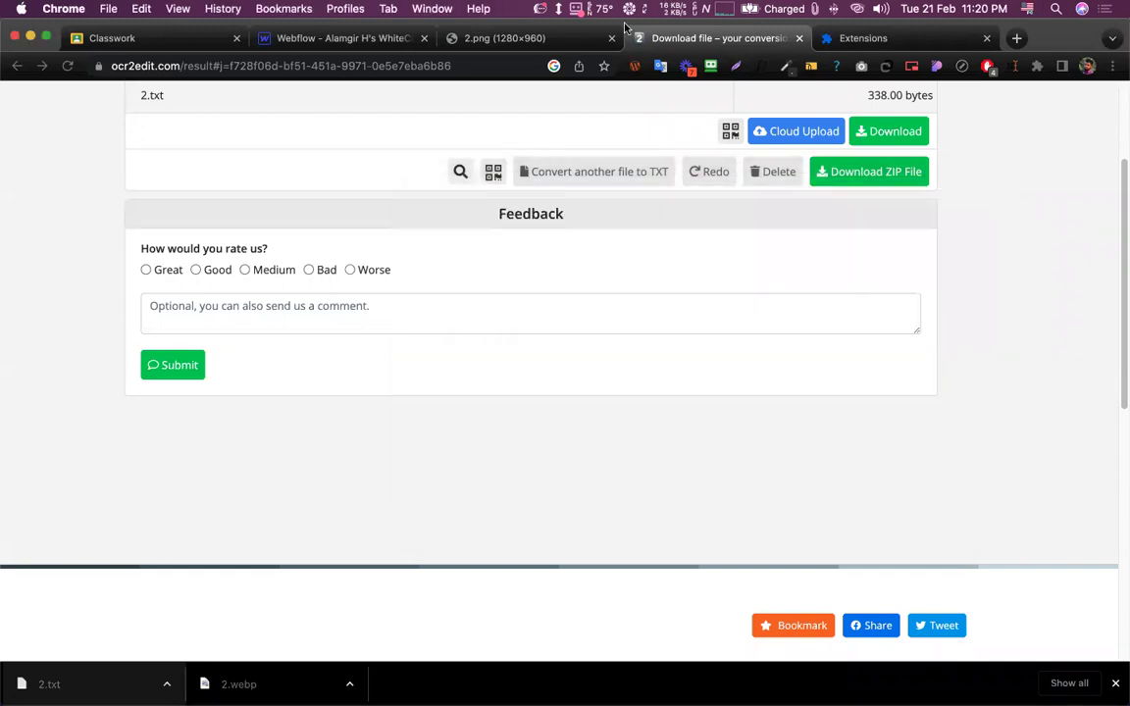
click(695, 35)
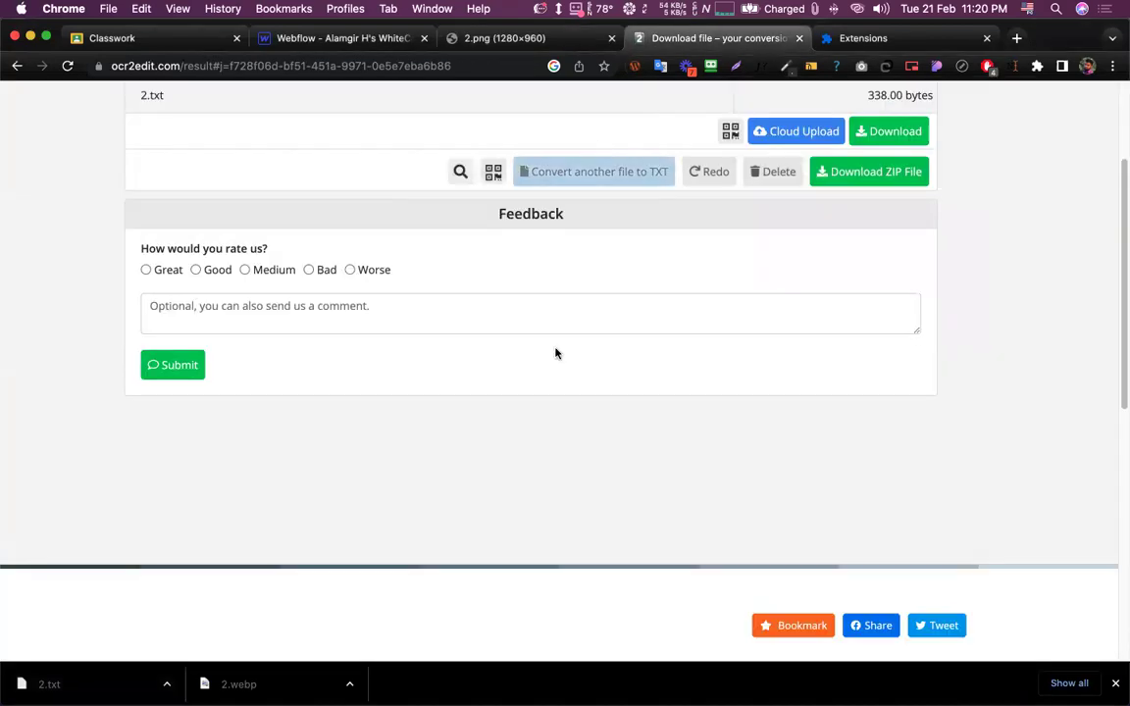
Bring back the 2.txt text window and close it
key(ctrl+Up)
click(830, 203)
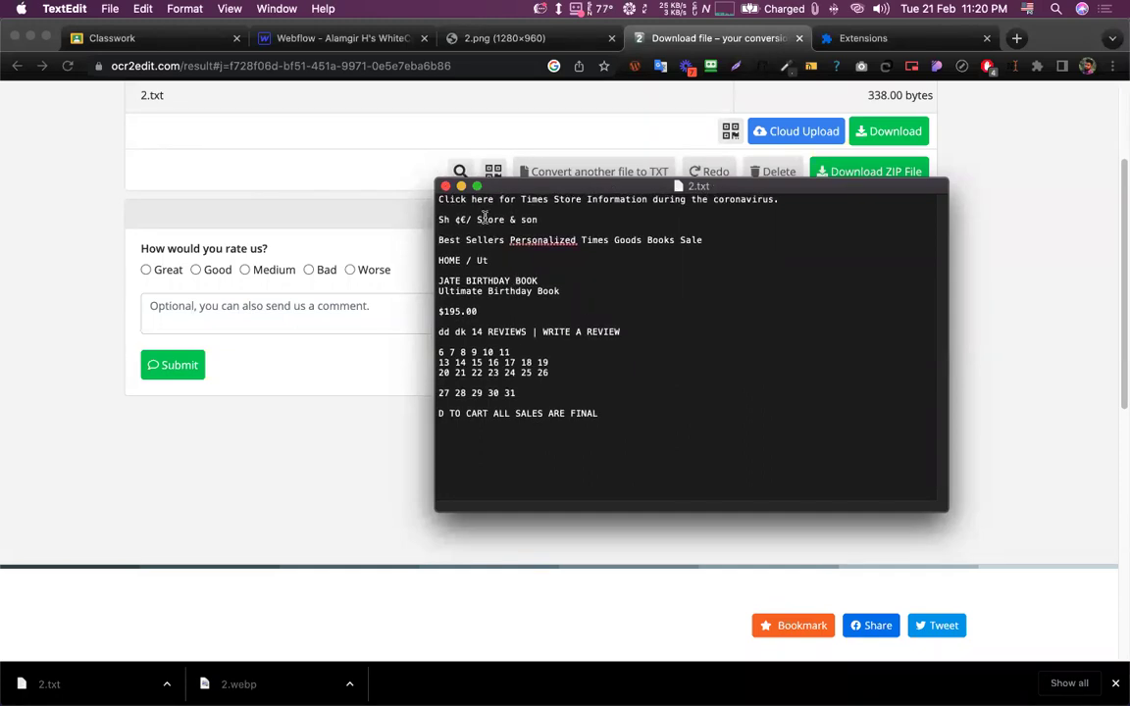
click(445, 187)
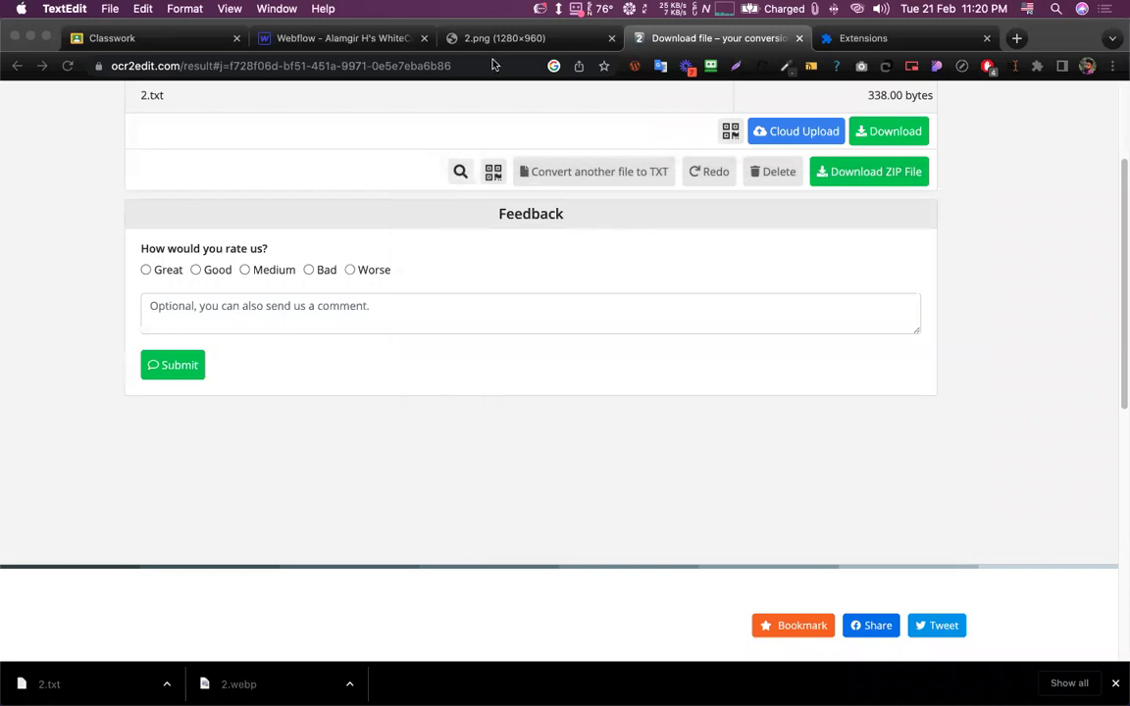
Capture a screenshot of only the blue popup area in the 2.png reference image
click(510, 43)
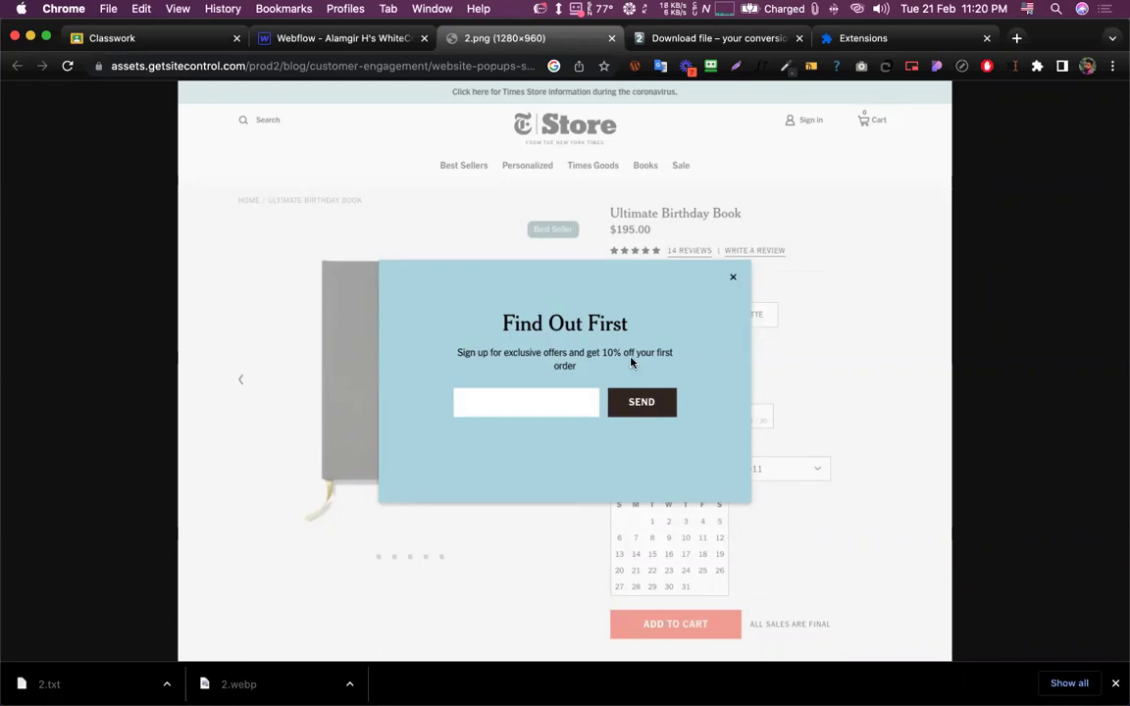
key(super+shift+5)
drag(619, 582, 500, 296)
drag(638, 334, 746, 496)
key(Return)
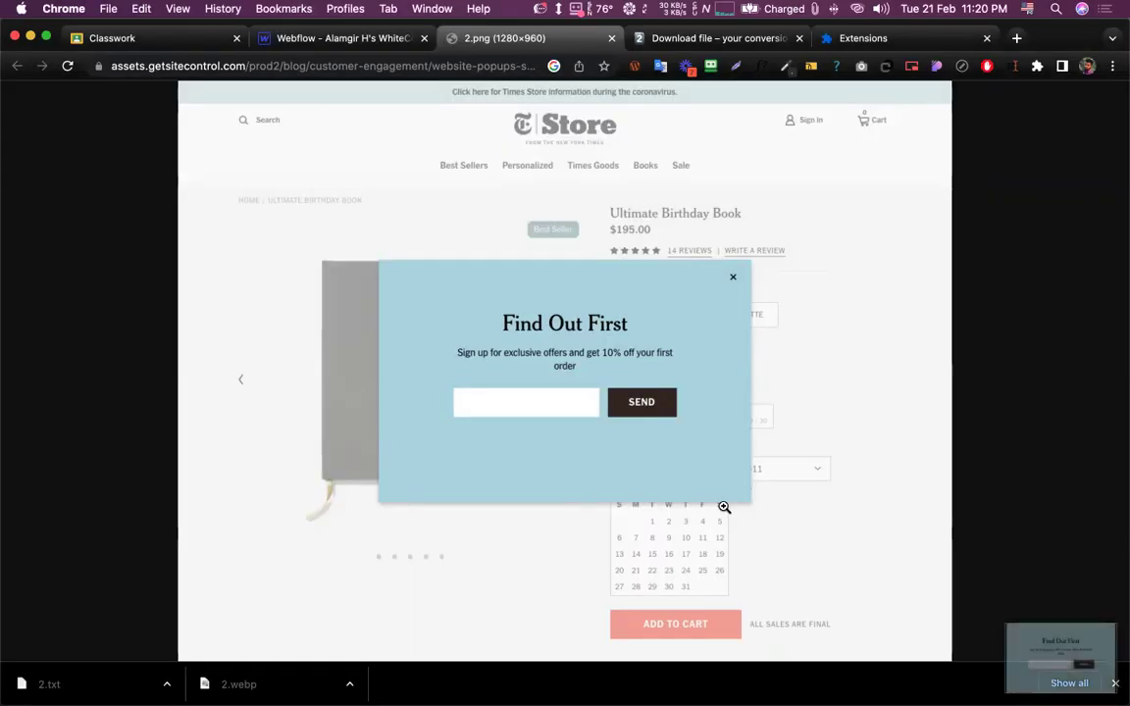
Open Google Drive in place of the OCR2Edit results page and upload the new popup screenshot to it
click(706, 38)
click(385, 66)
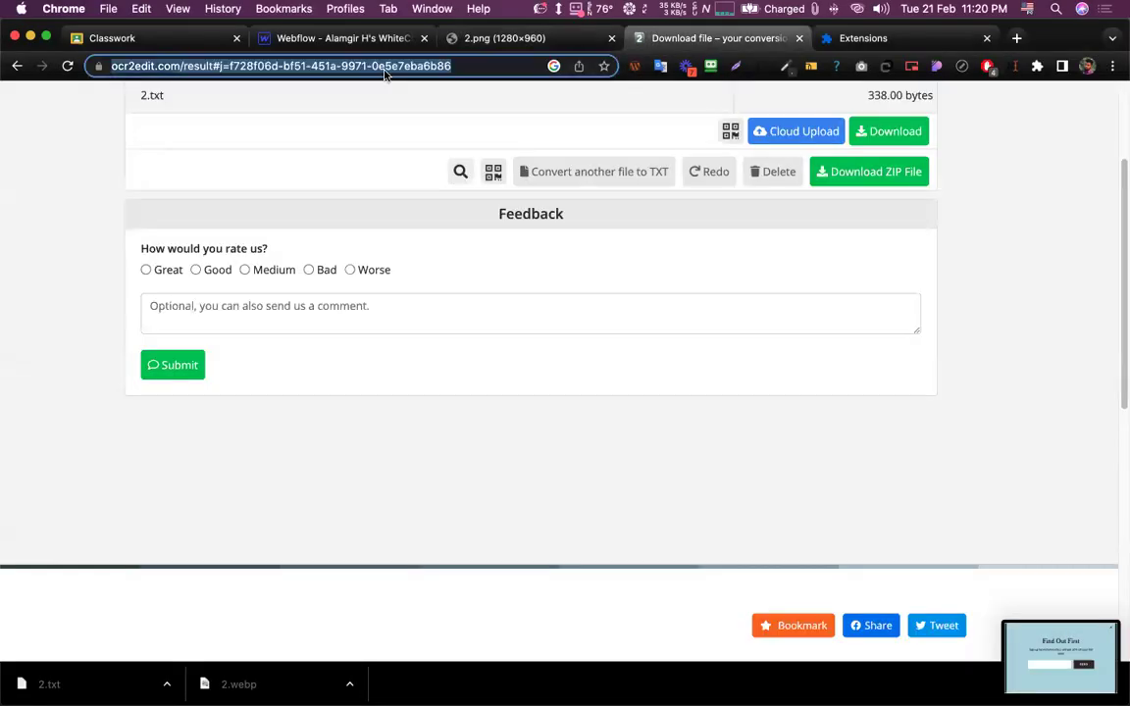
text(drive)
key(Return)
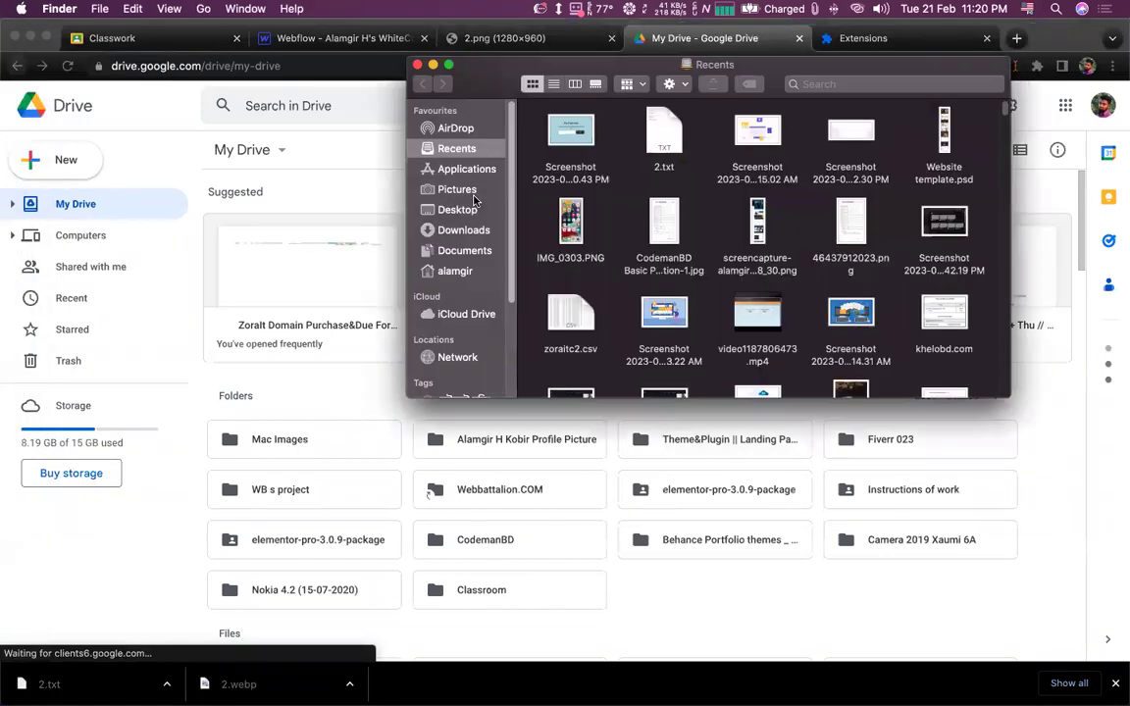
drag(547, 136, 441, 406)
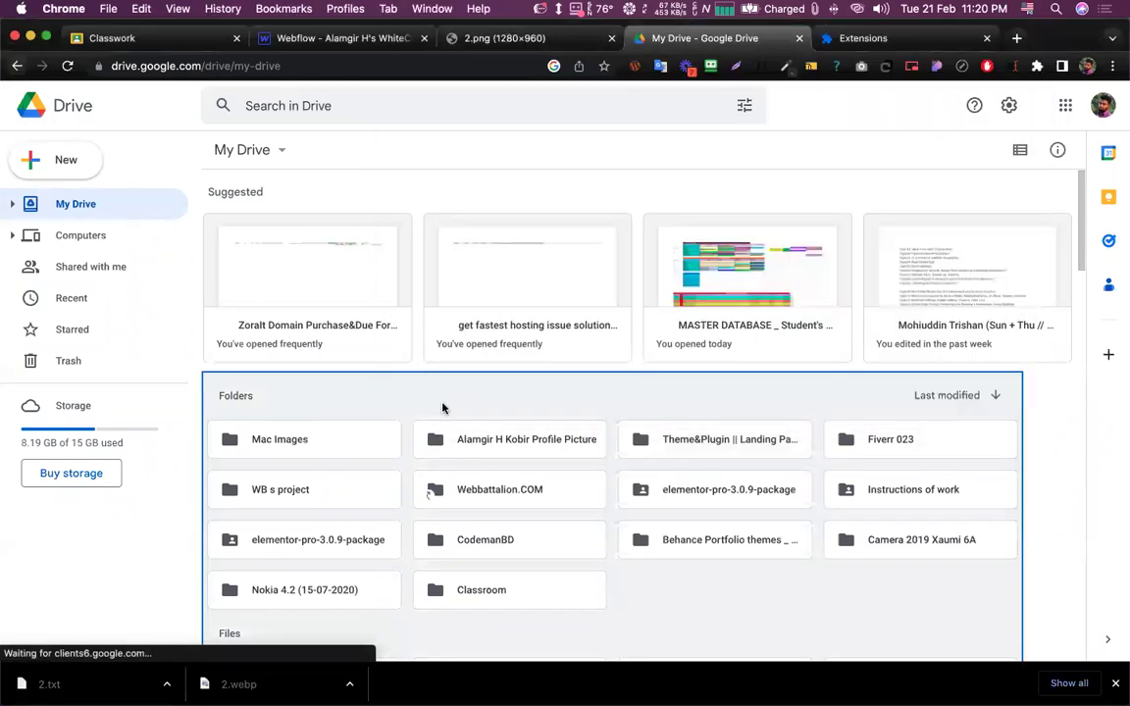
Locate the uploaded popup screenshot in its Drive folder and open it with Google Docs
scroll(442, 407, down, 3)
scroll(694, 359, down, 2)
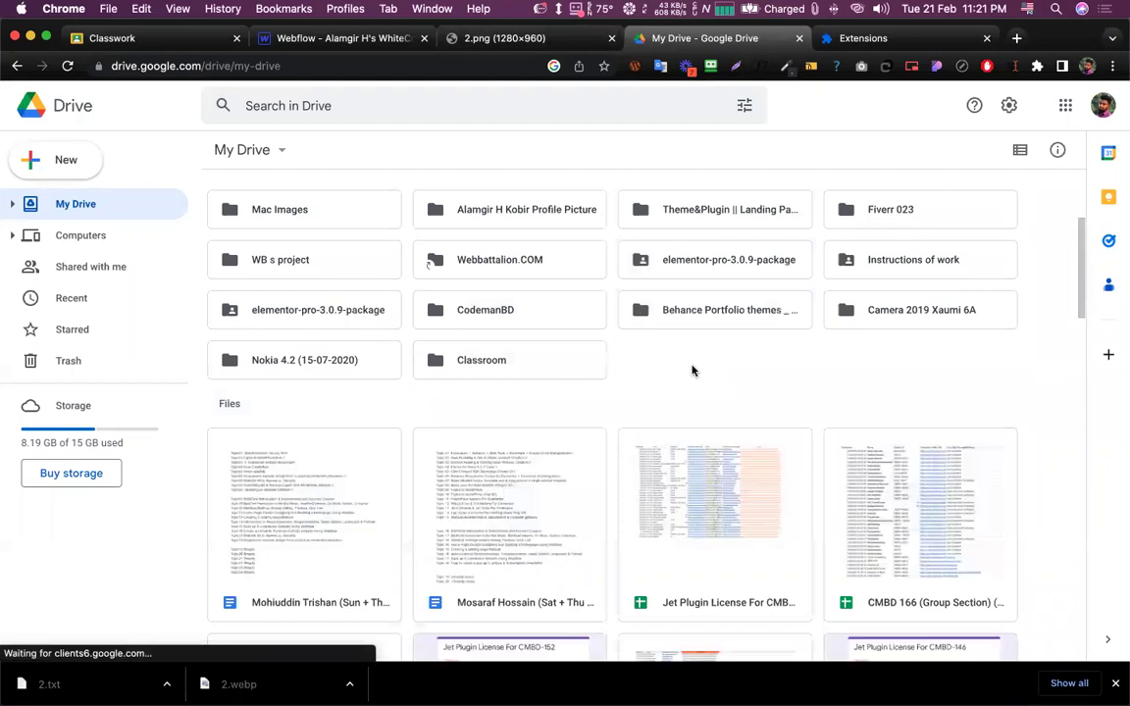
scroll(691, 370, down, 3)
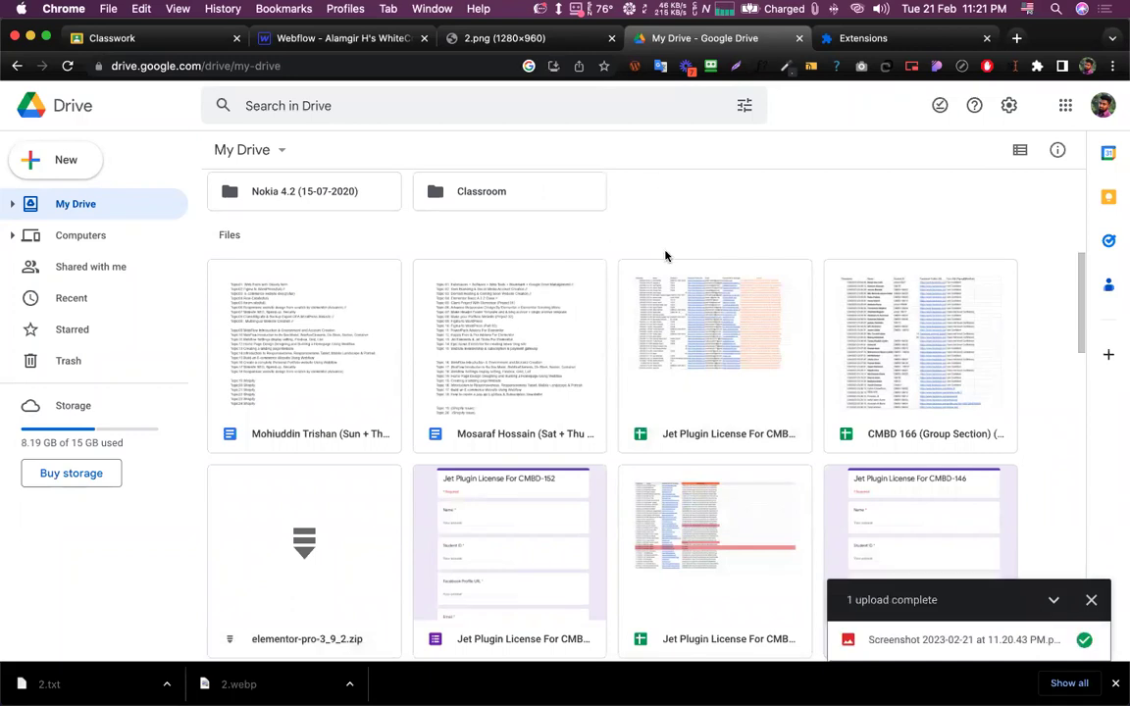
scroll(698, 325, down, 4)
scroll(958, 585, up, 1)
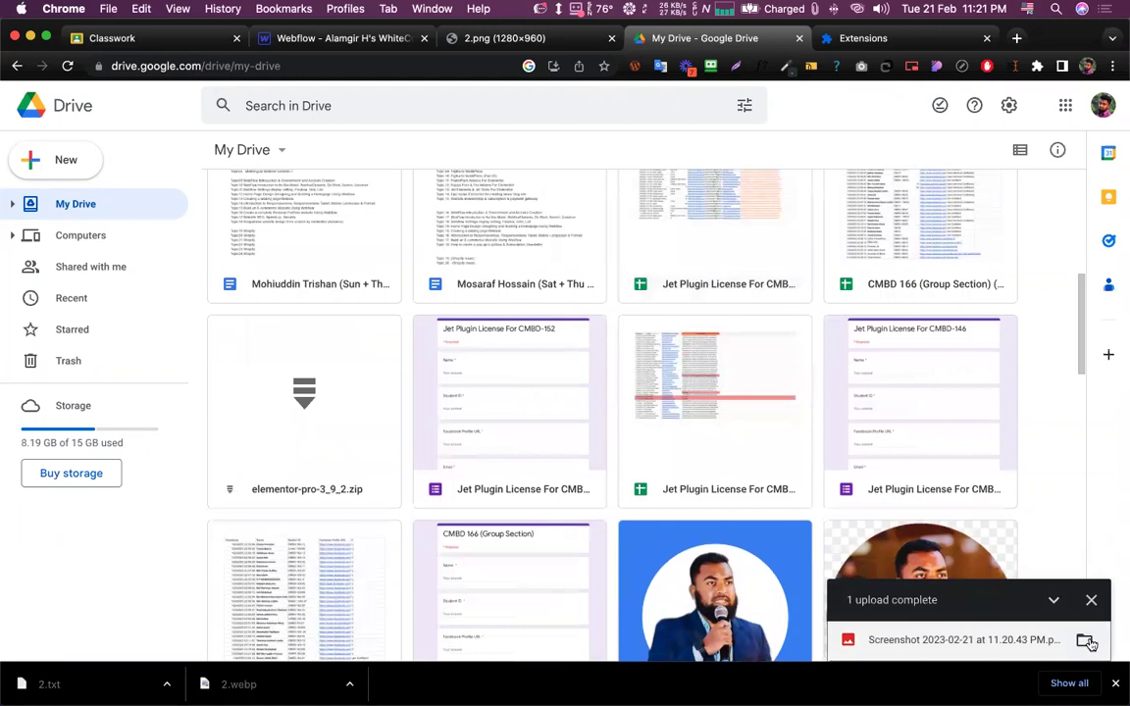
click(1087, 642)
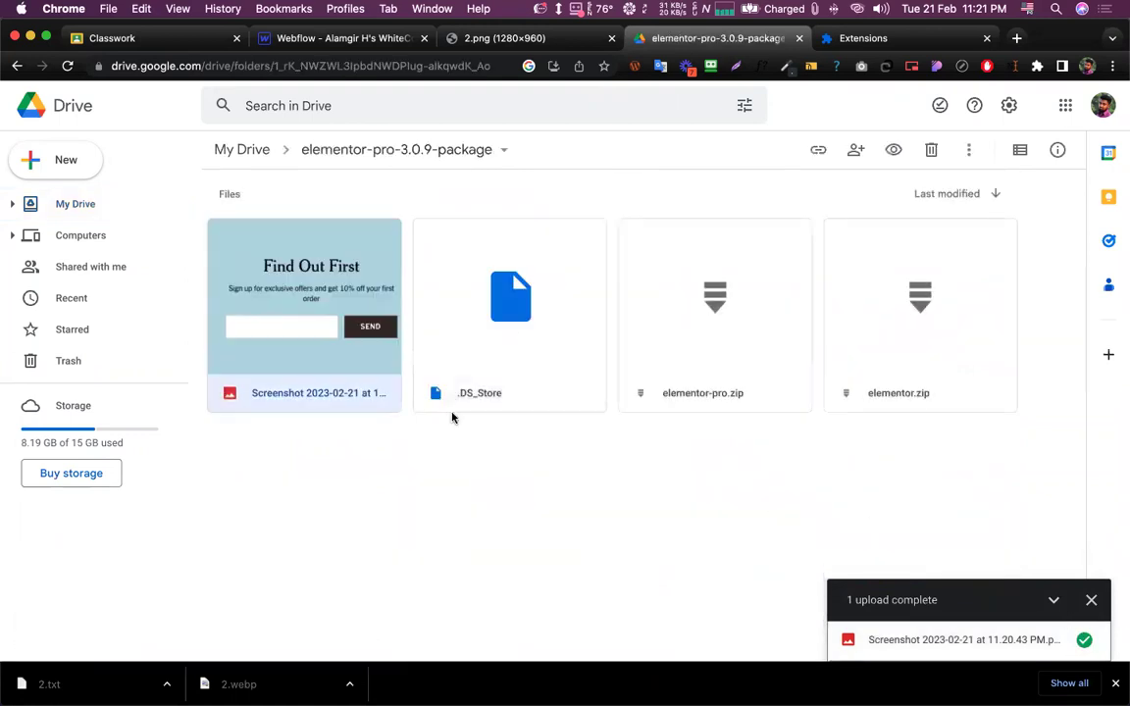
right_click(295, 292)
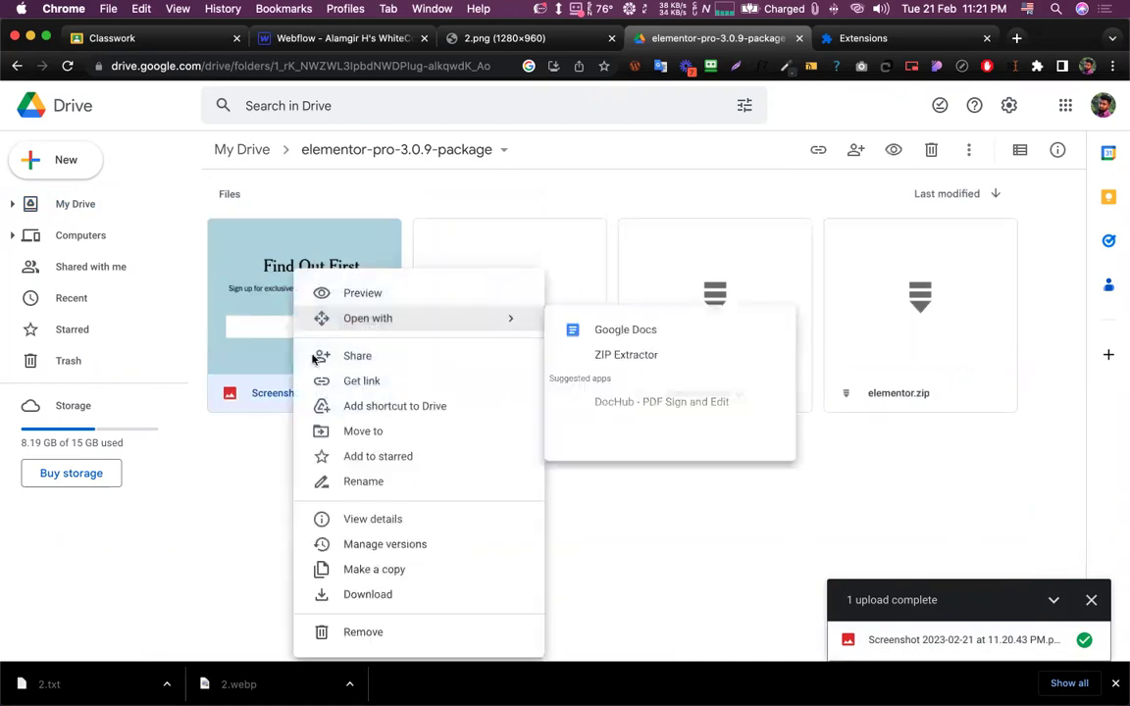
mouse_move(496, 322)
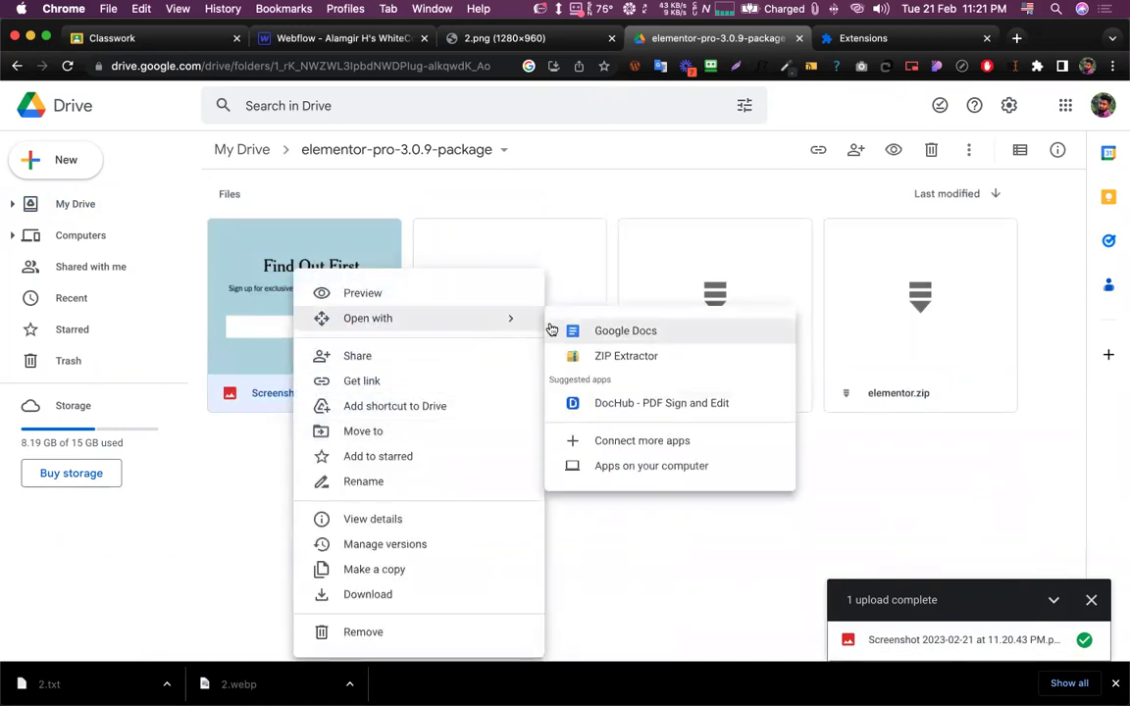
click(618, 336)
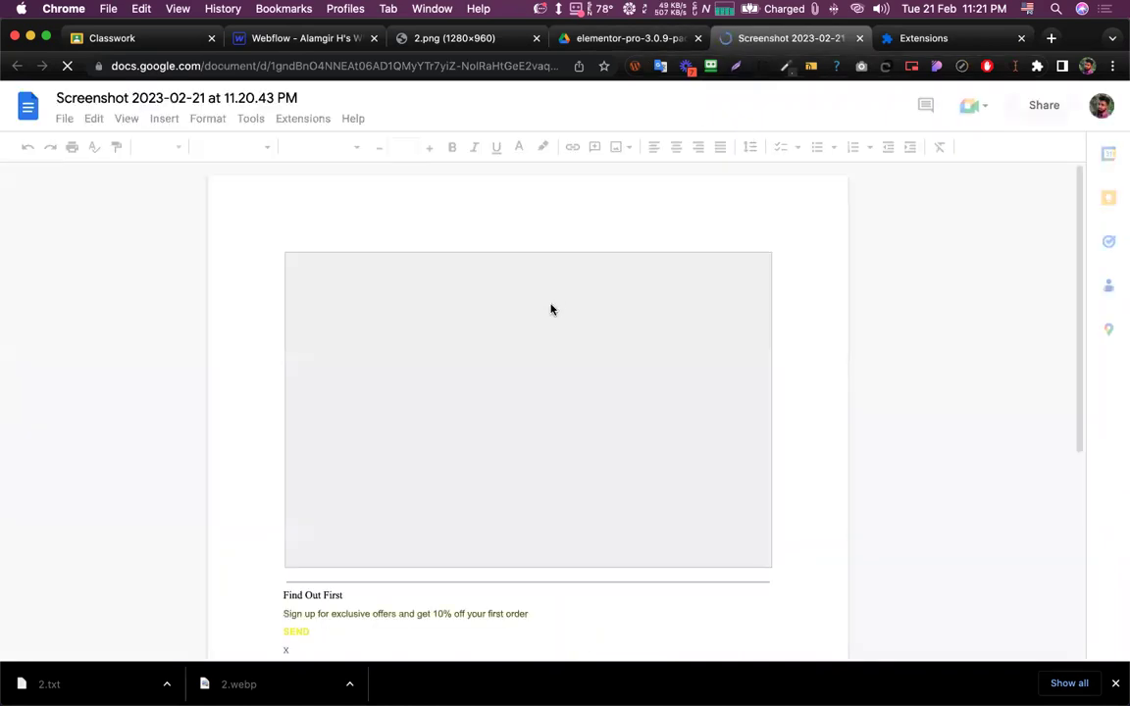
Copy "Sign up for exclusive offers and get 10% off your first order" from the converted document into the empty popup paragraph in Webflow
scroll(550, 310, down, 5)
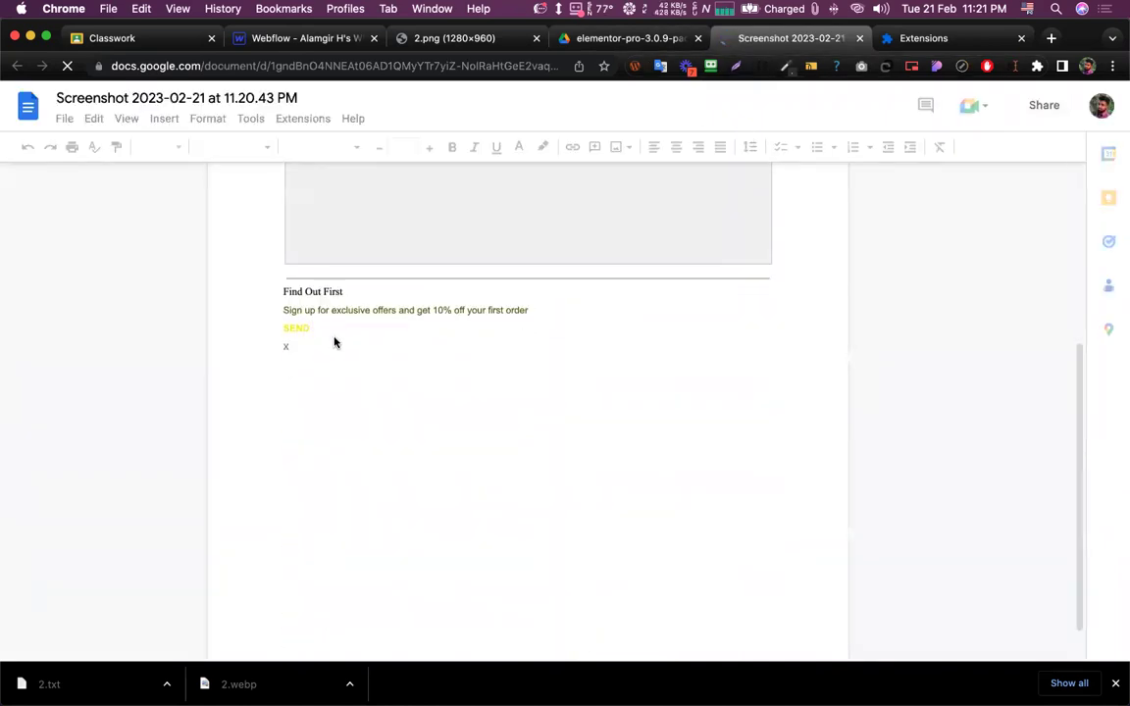
scroll(333, 342, up, 2)
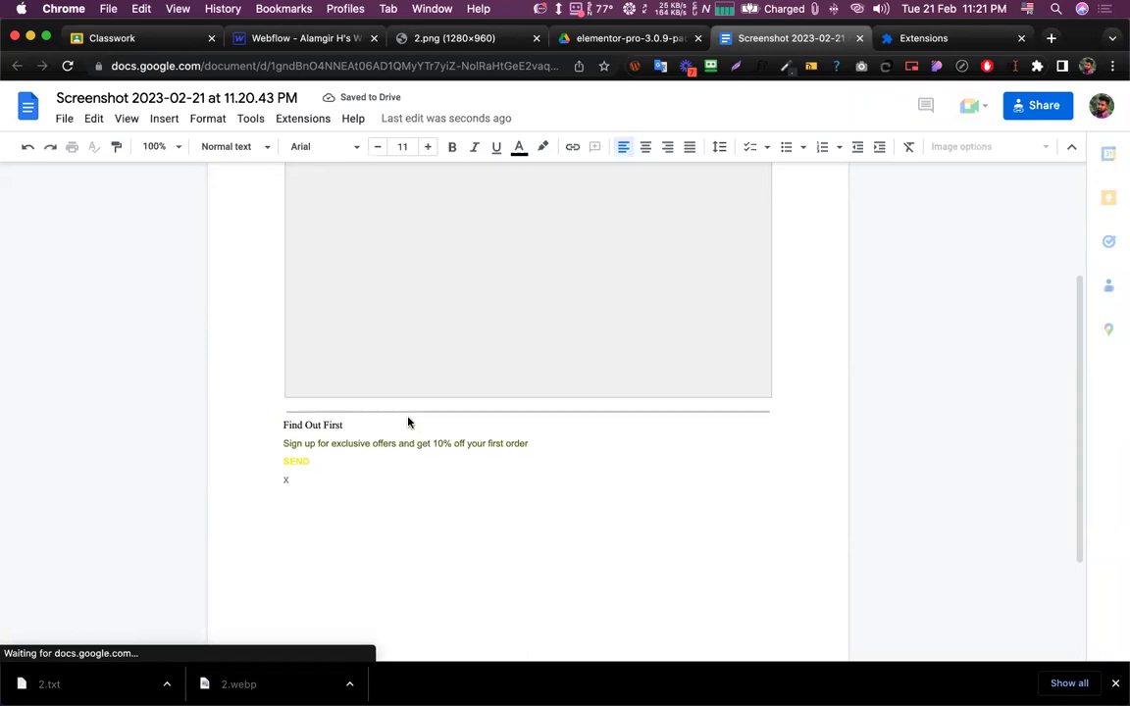
key(Down)
key(End)
key(Down)
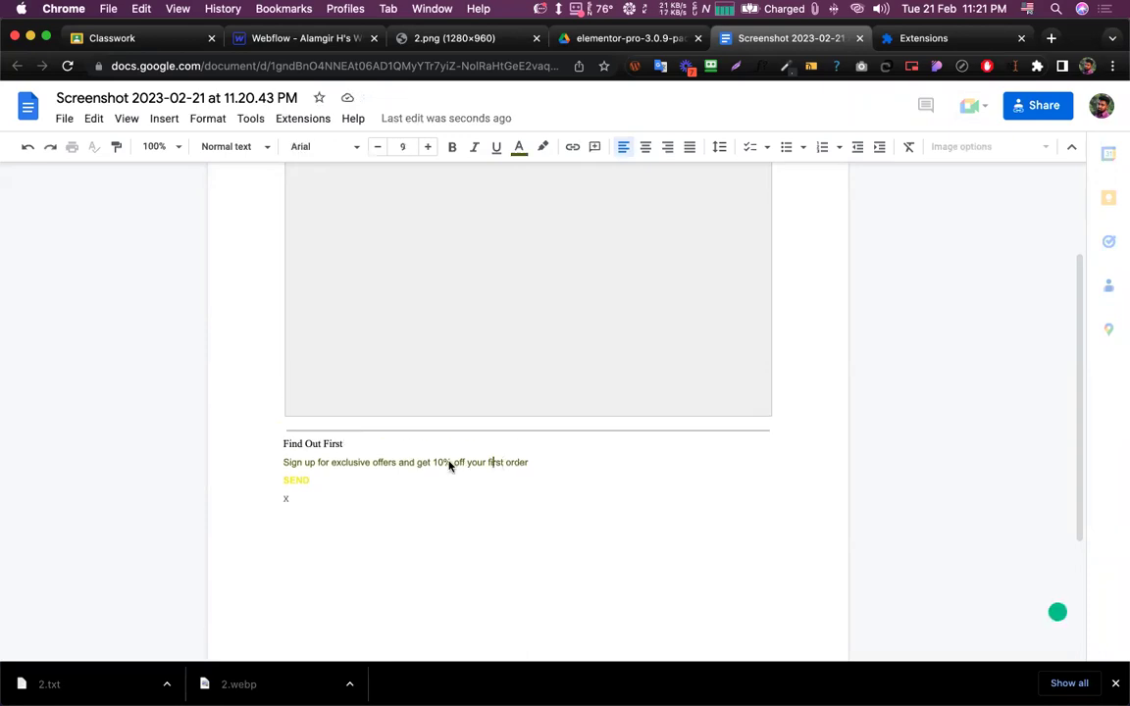
triple_click(449, 465)
key(super+c)
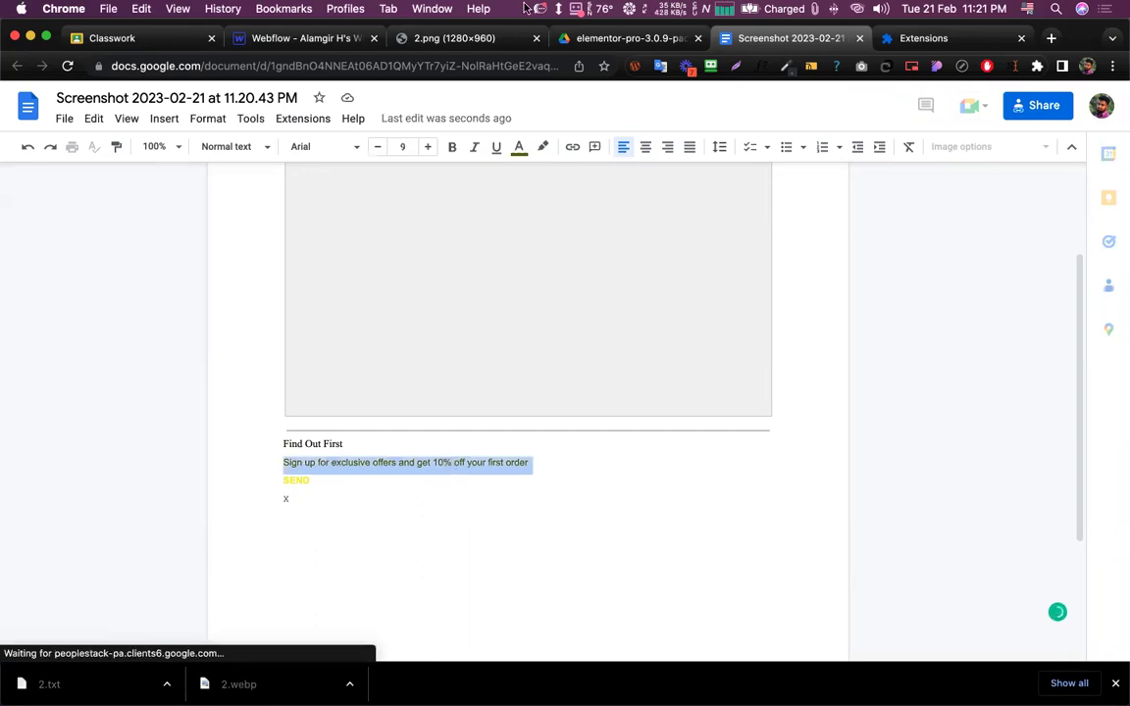
click(308, 41)
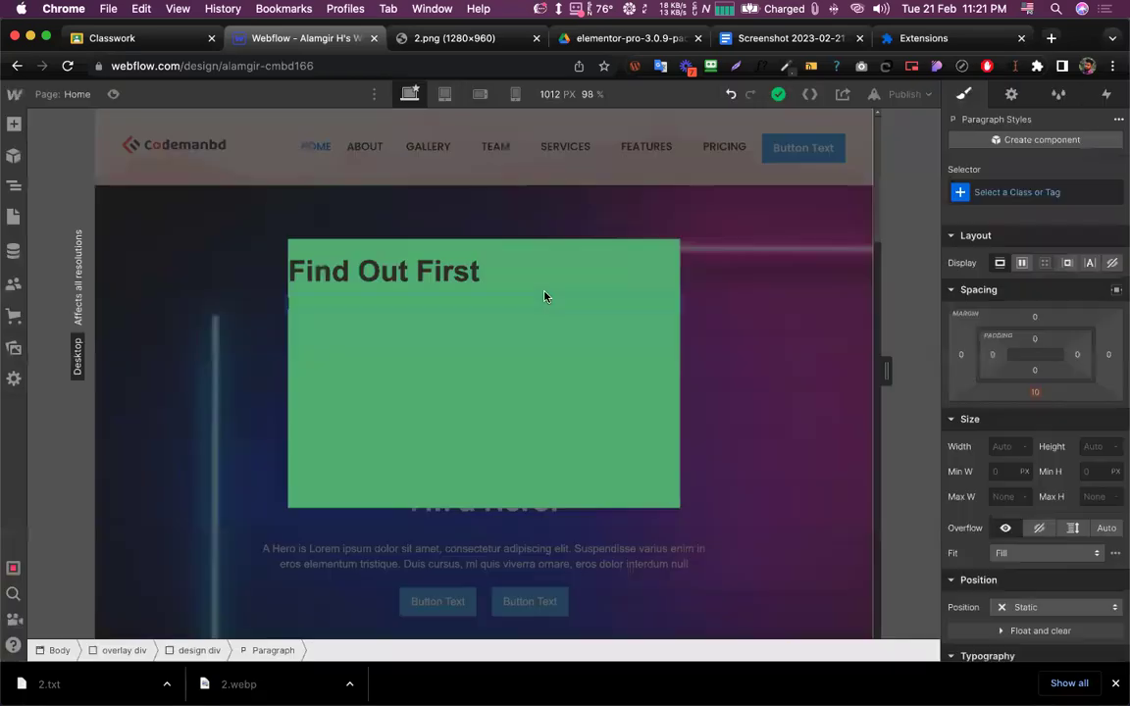
key(super+v)
key(Escape)
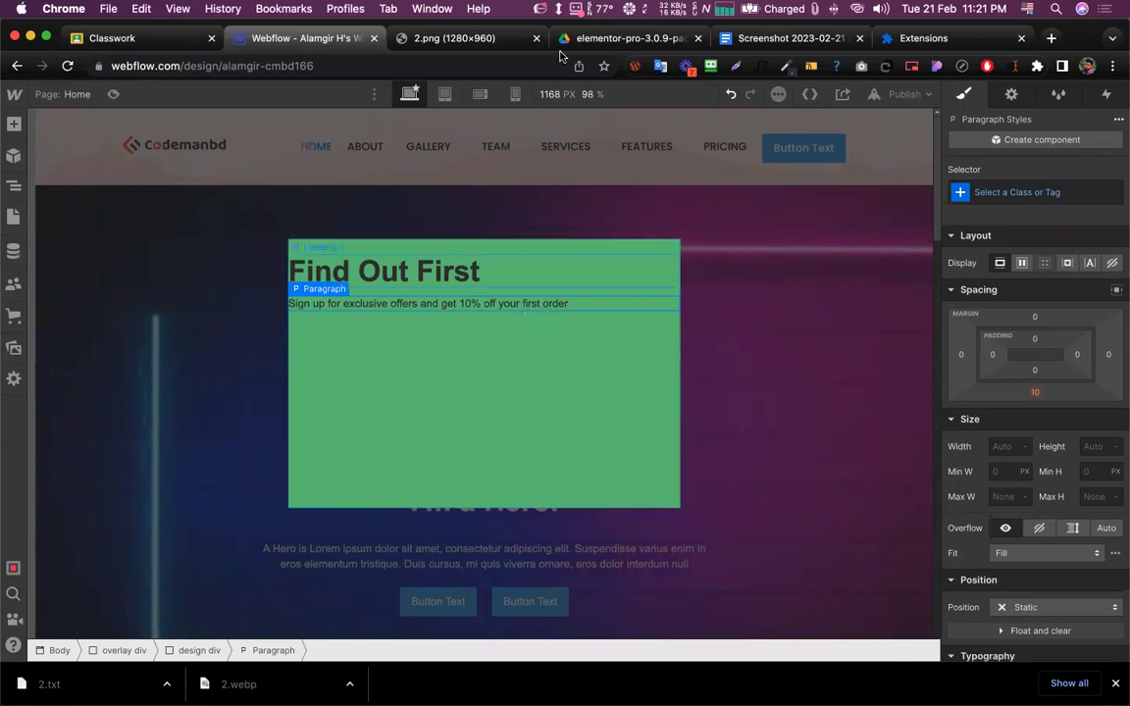
Compare the Webflow popup with the reference image and examine the text extracted in the Google Docs document
click(501, 39)
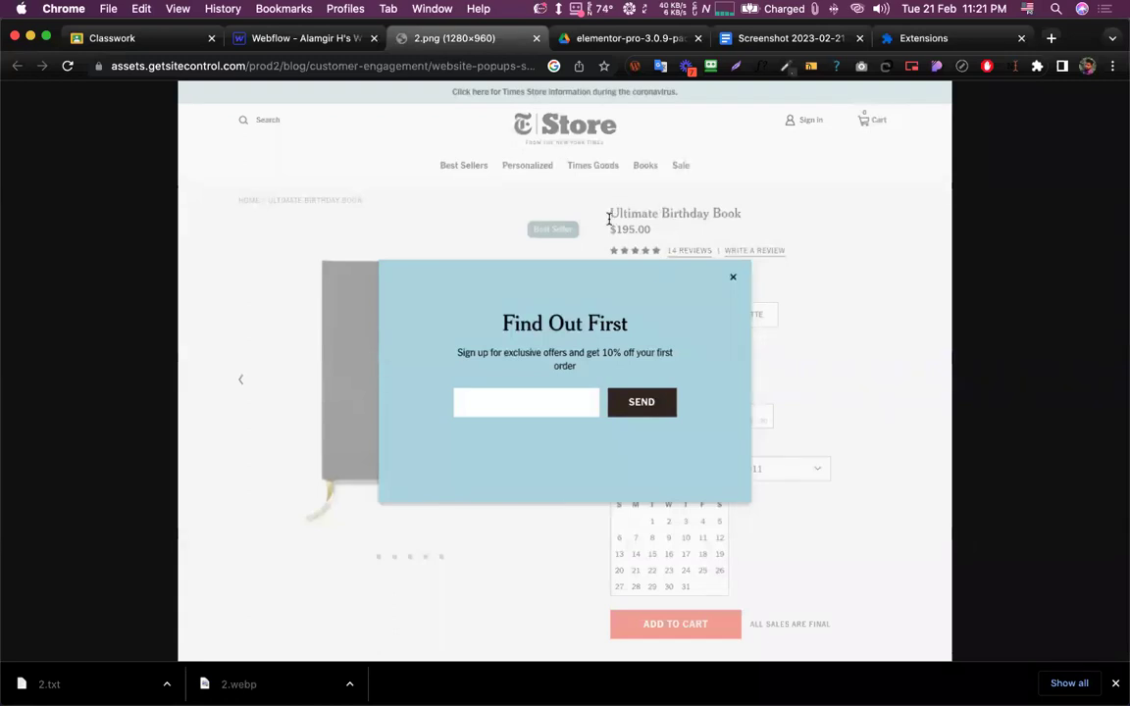
click(308, 40)
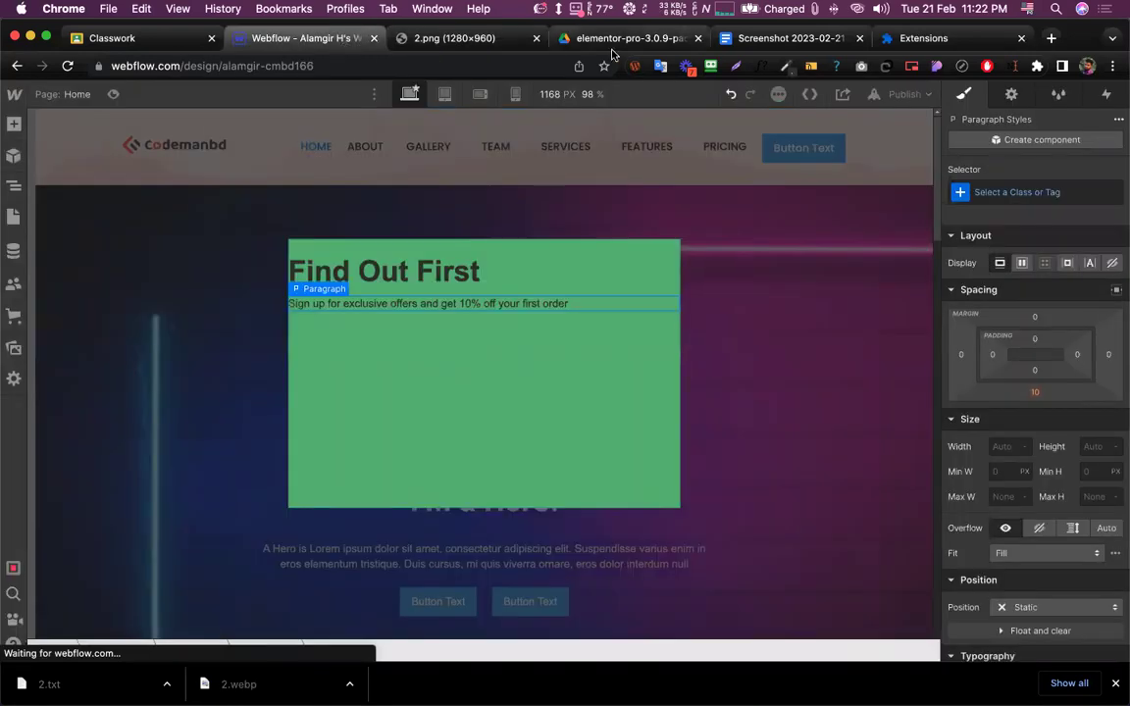
click(743, 39)
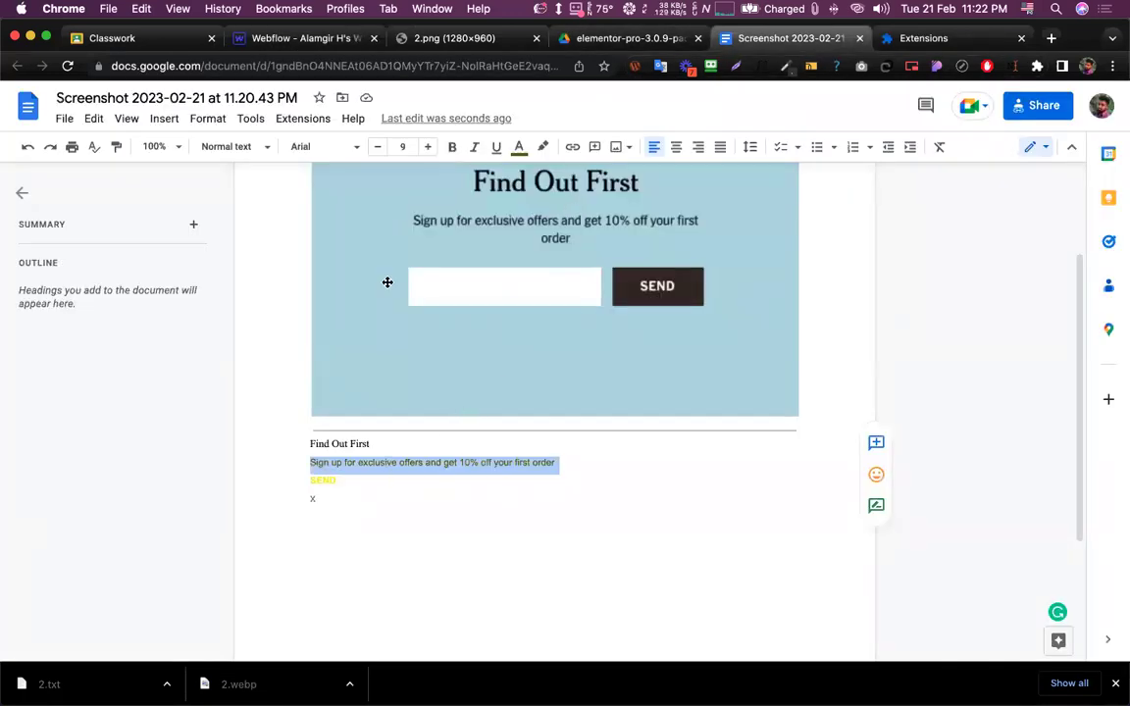
scroll(472, 416, down, 2)
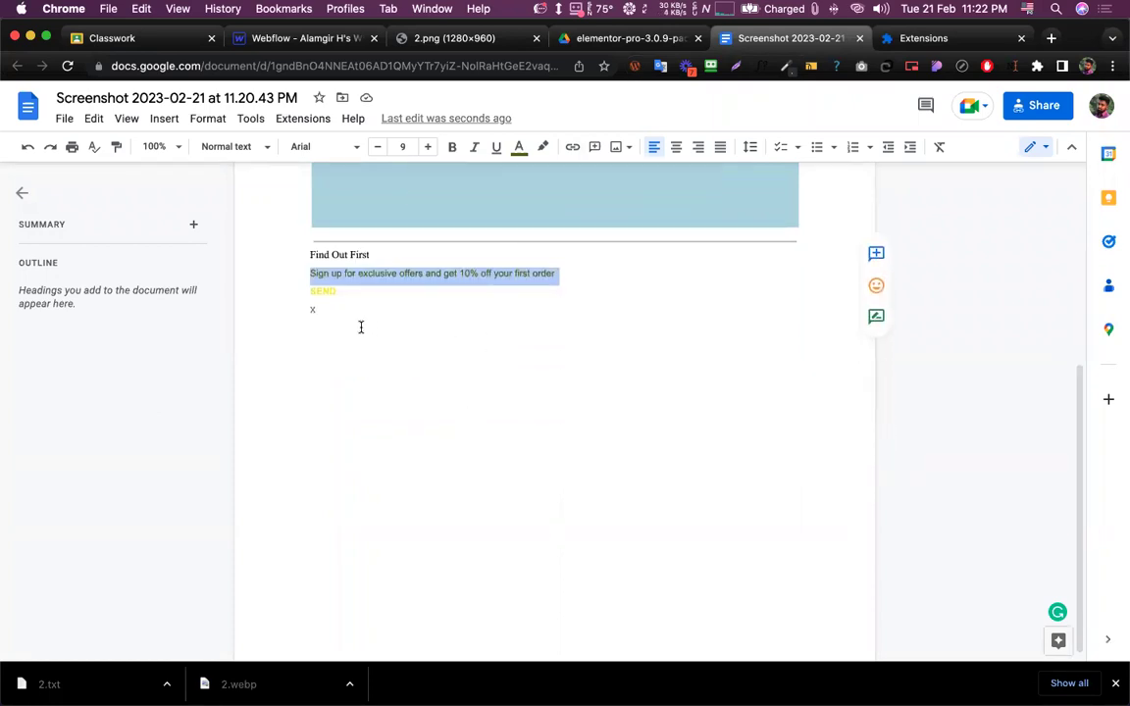
scroll(411, 365, up, 1)
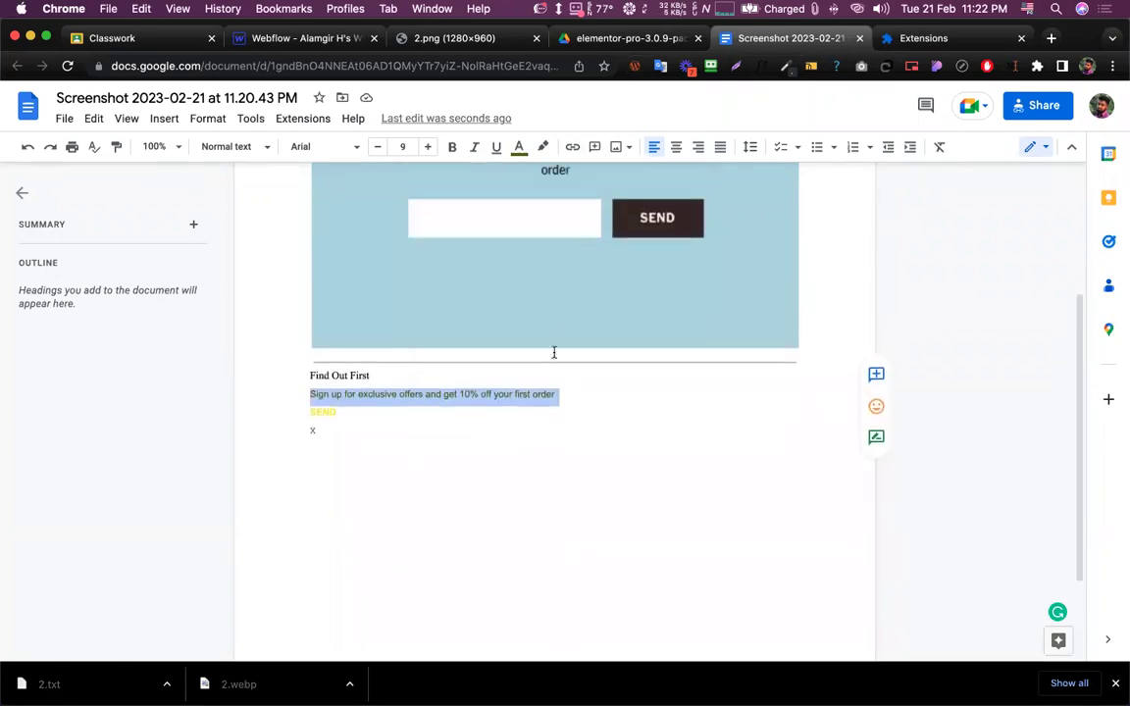
scroll(554, 353, up, 1)
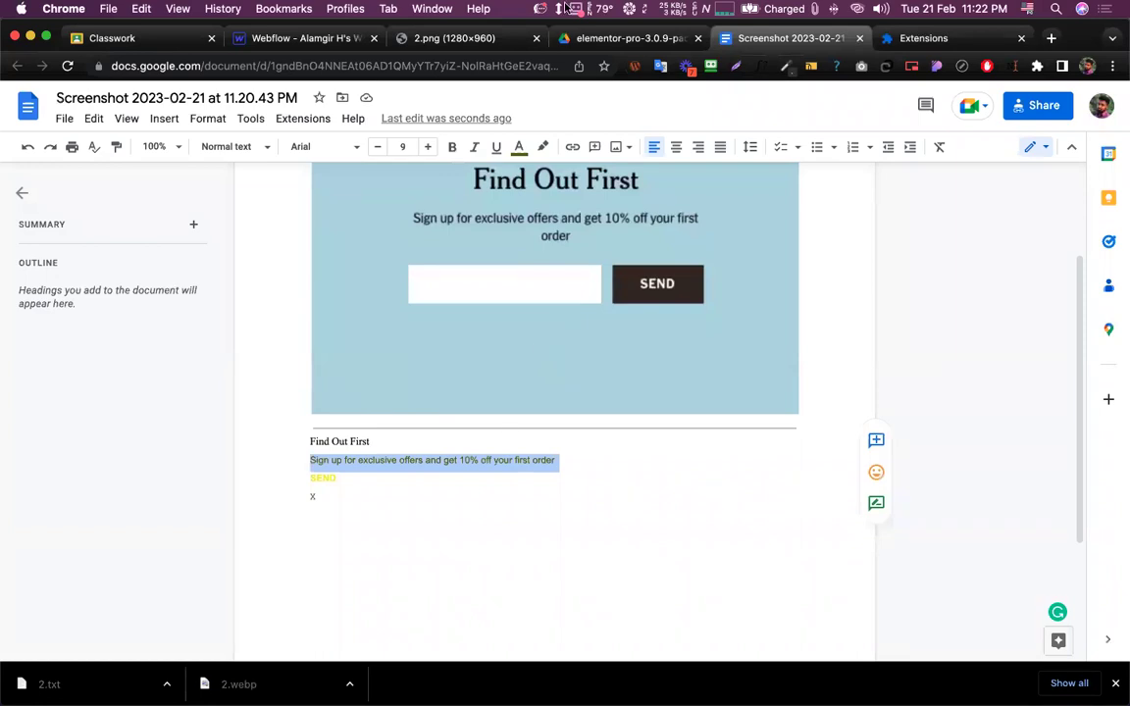
Centre-align the Find Out First heading and the sign-up paragraph in the Webflow popup
click(304, 38)
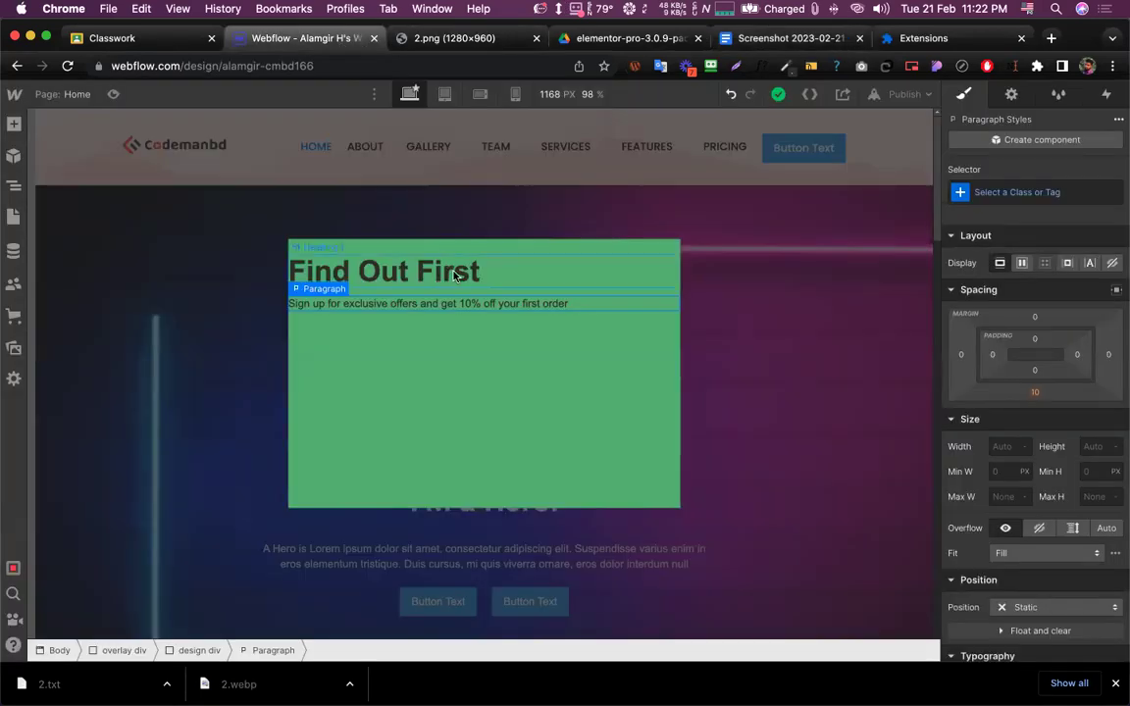
click(545, 279)
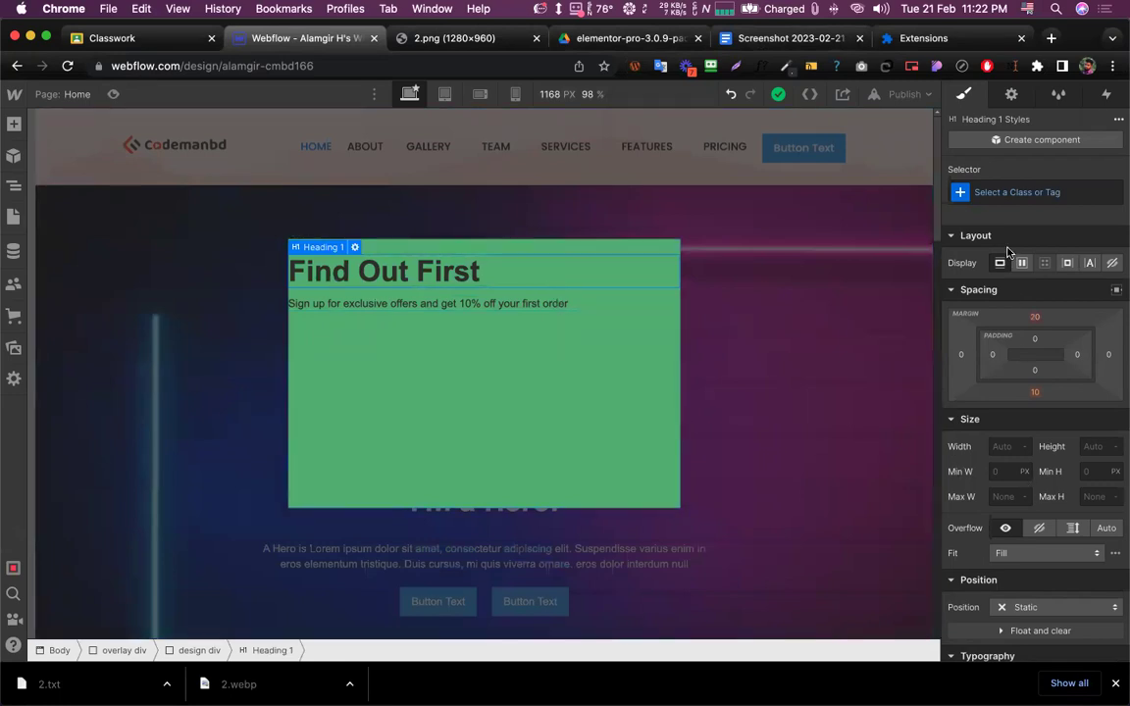
scroll(1027, 535, down, 5)
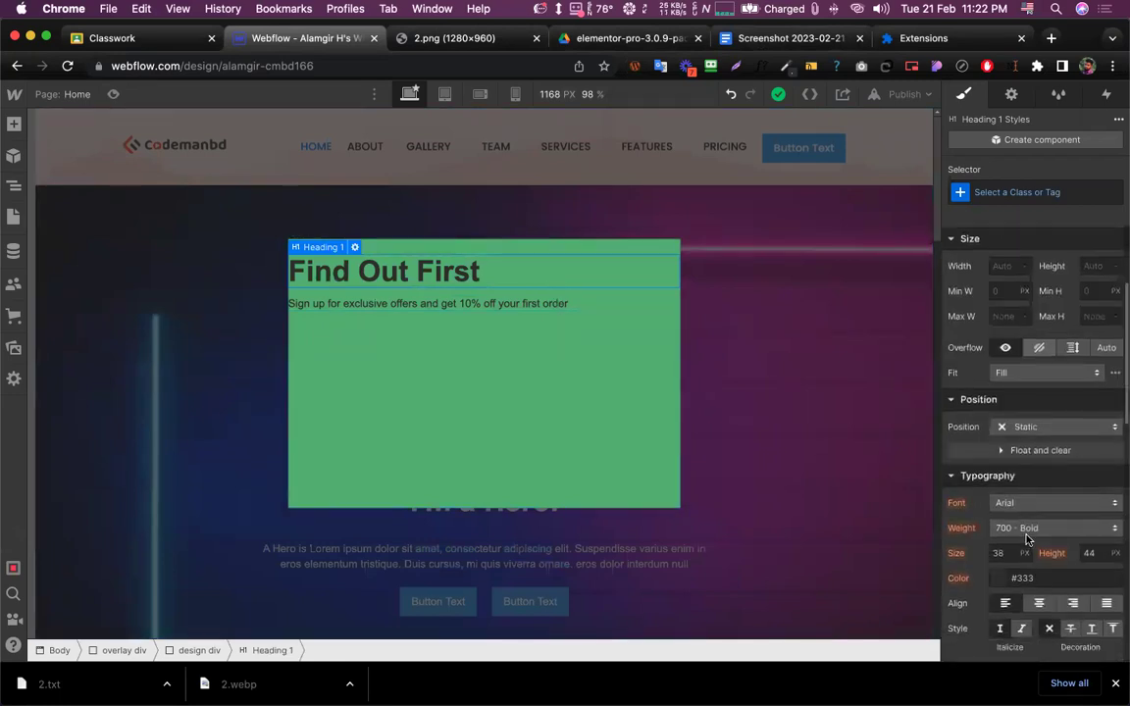
scroll(1027, 534, down, 4)
click(525, 305)
click(1038, 399)
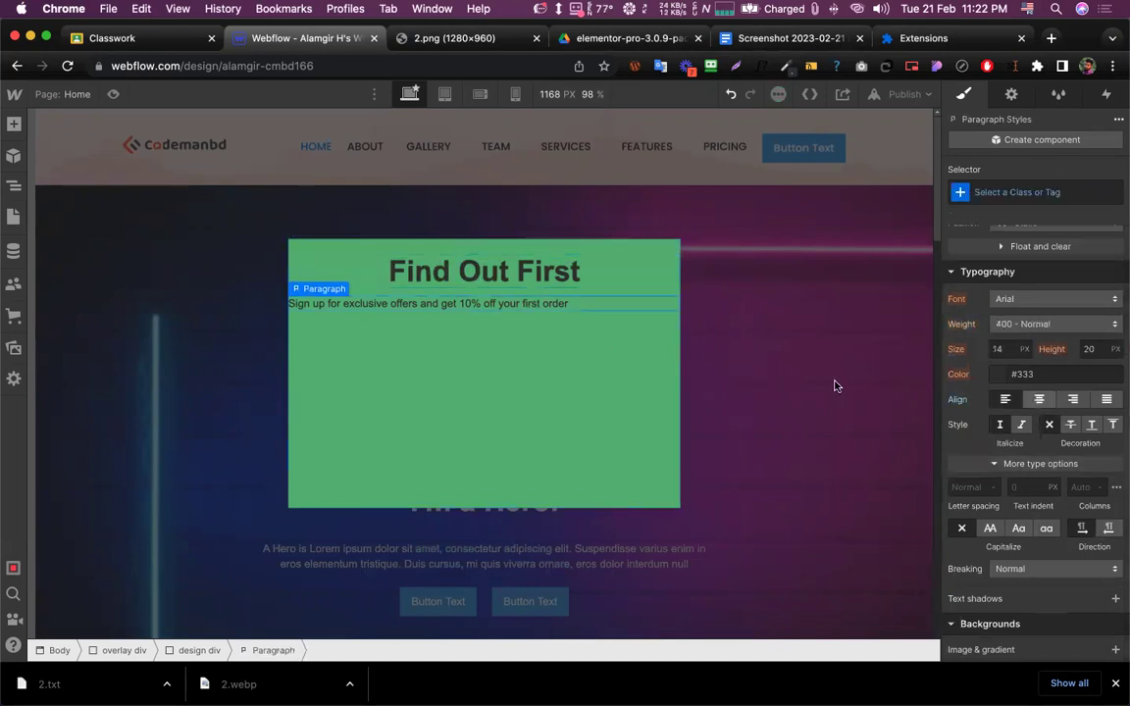
Close the Google Drive tab and check the input field and SEND button in the reference image
click(596, 35)
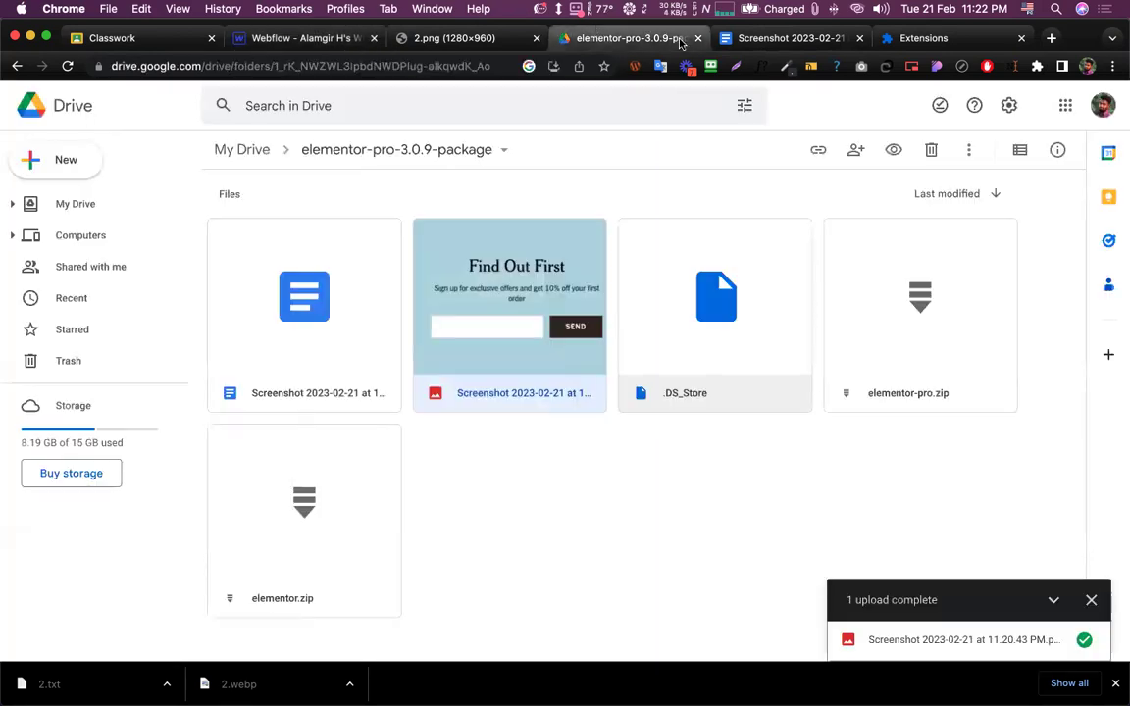
click(697, 37)
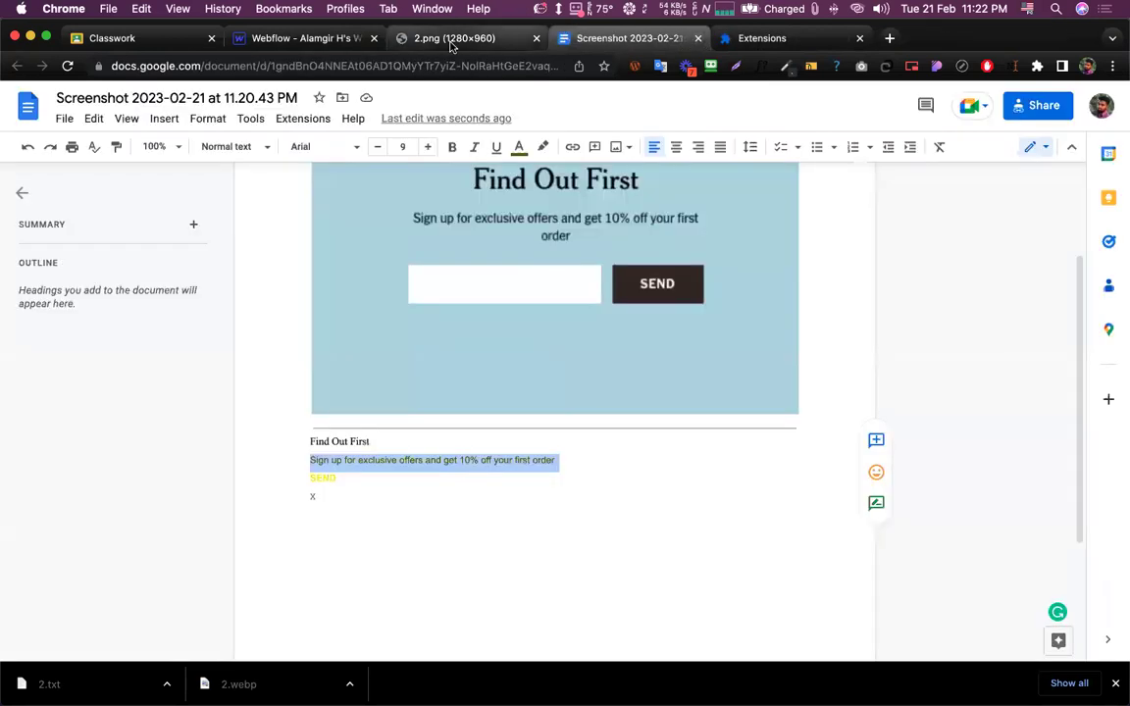
click(461, 37)
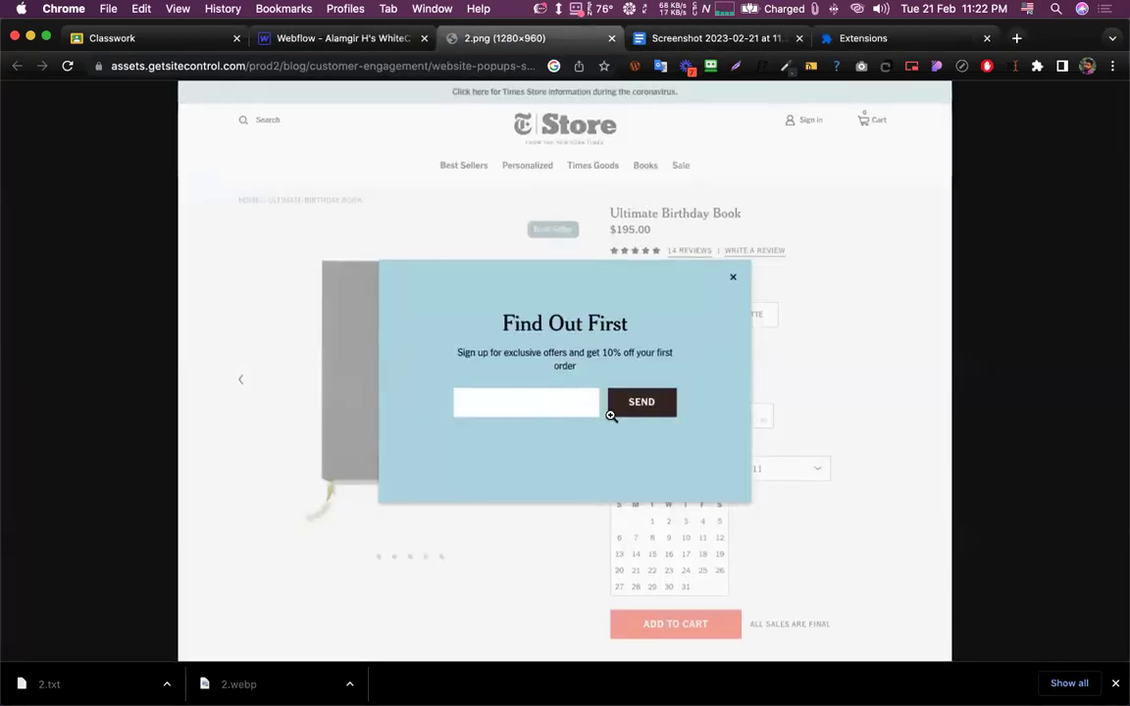
Switch back to the Webflow tab and add a Form Block below the sign-up paragraph inside the design div
click(376, 39)
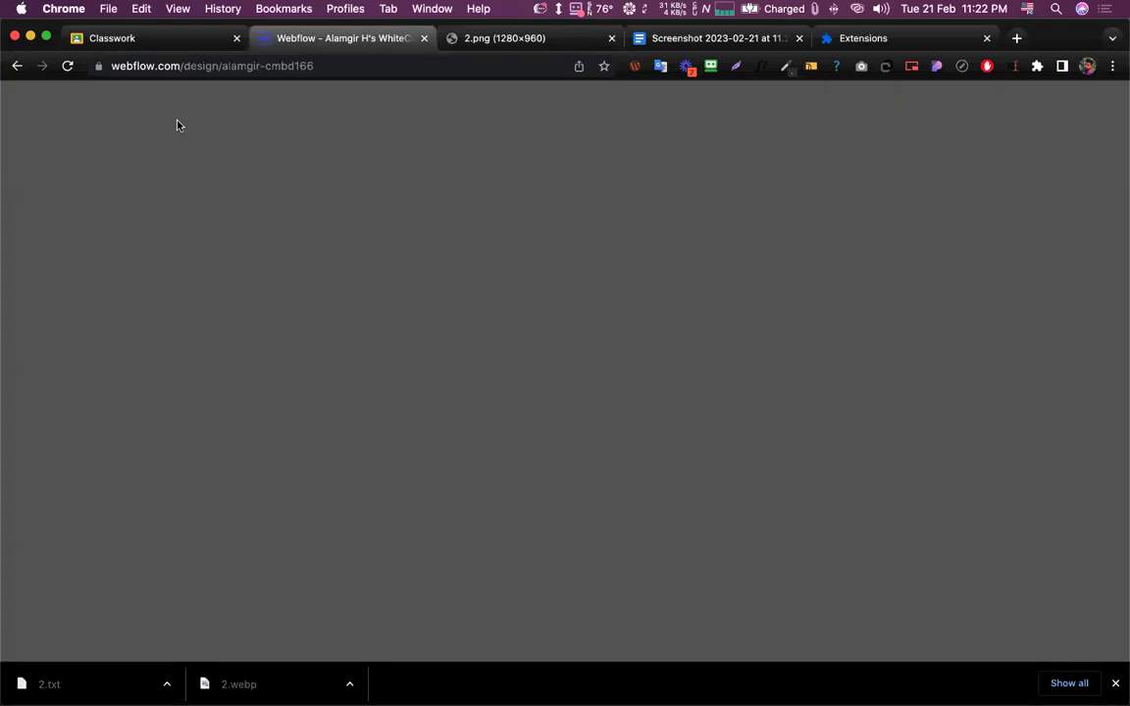
click(13, 125)
scroll(118, 373, down, 10)
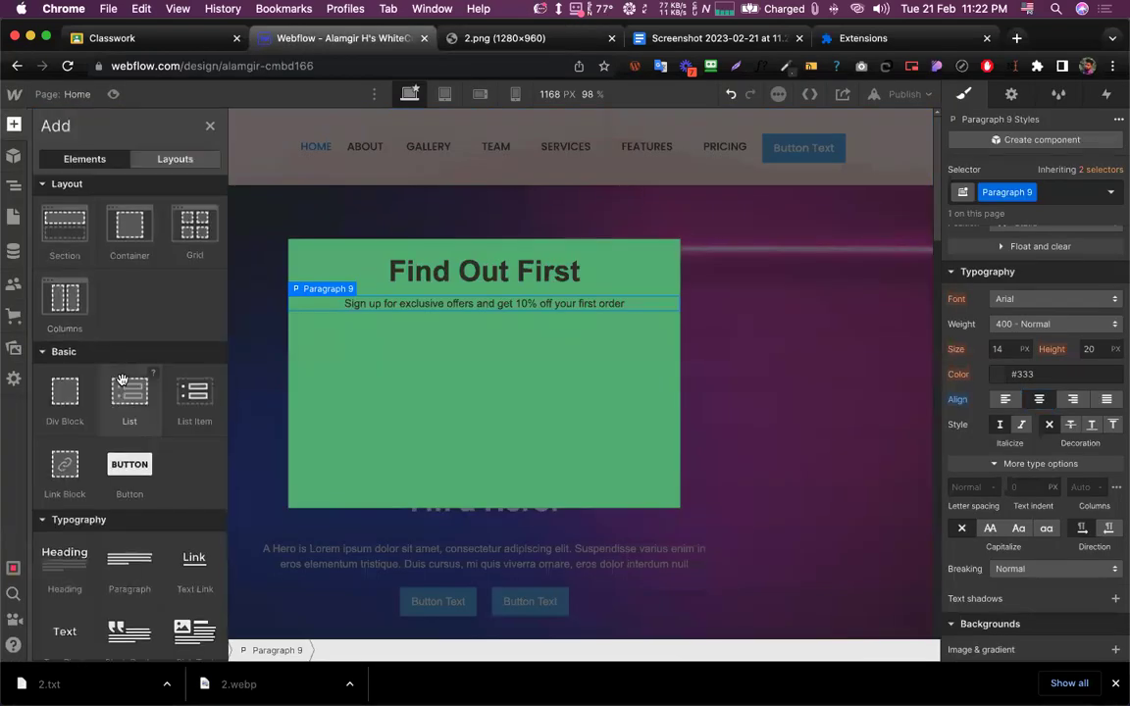
scroll(122, 384, down, 3)
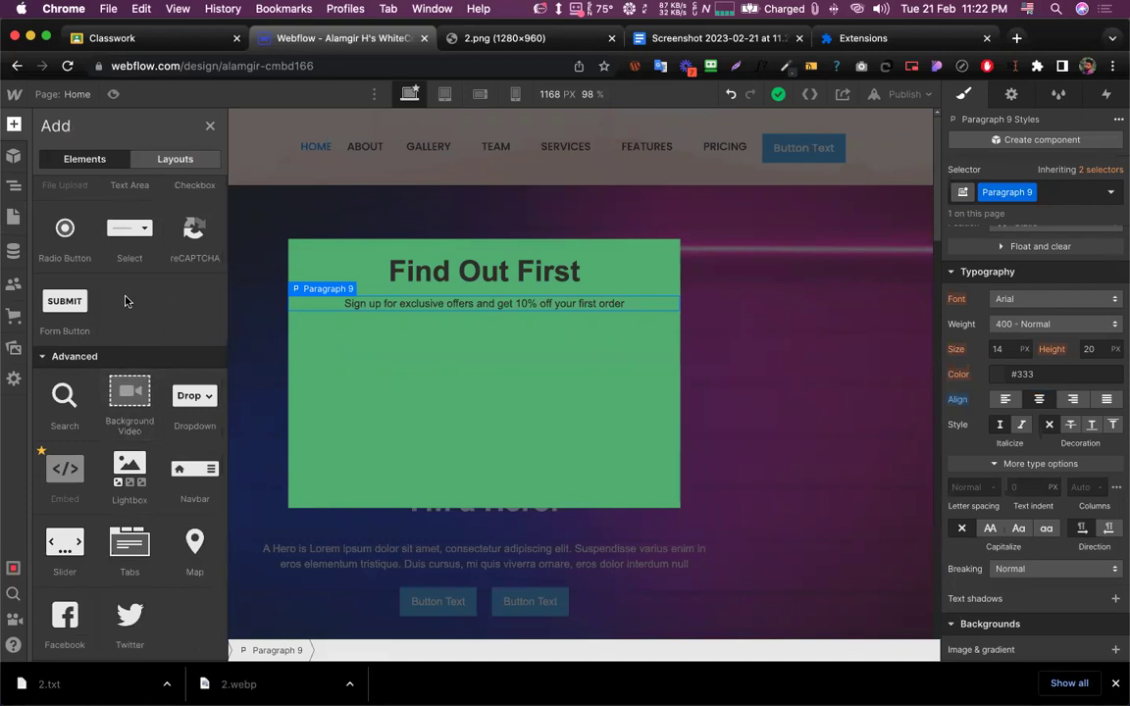
scroll(125, 299, up, 6)
drag(380, 348, 450, 330)
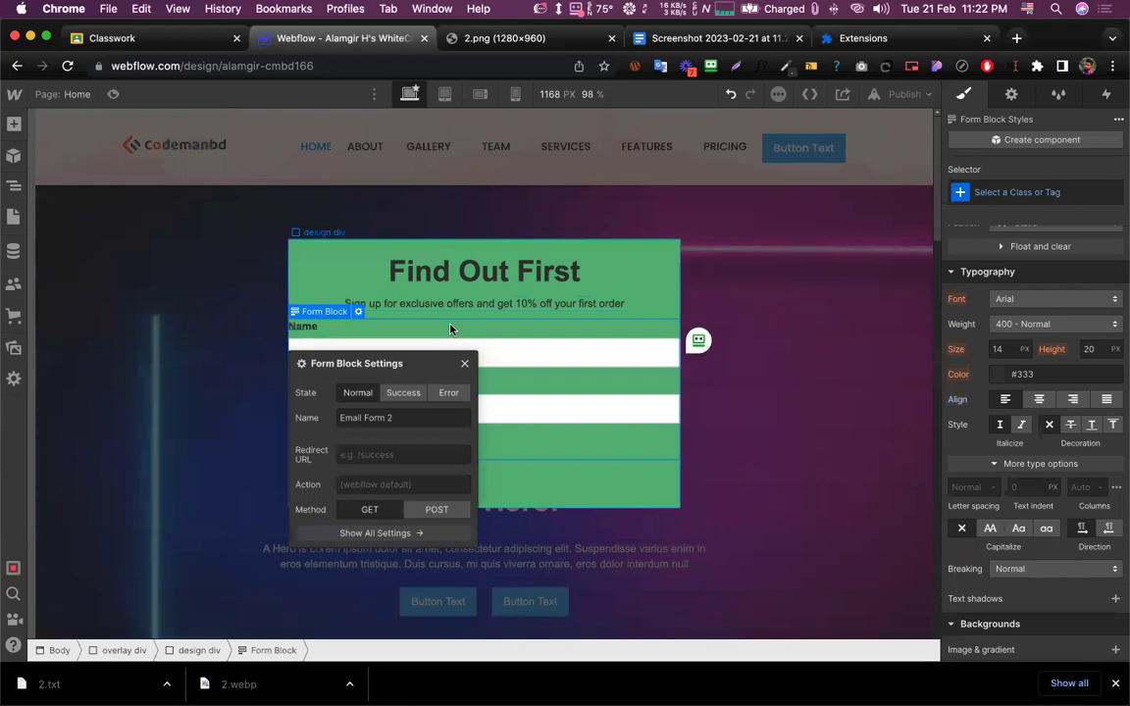
click(464, 364)
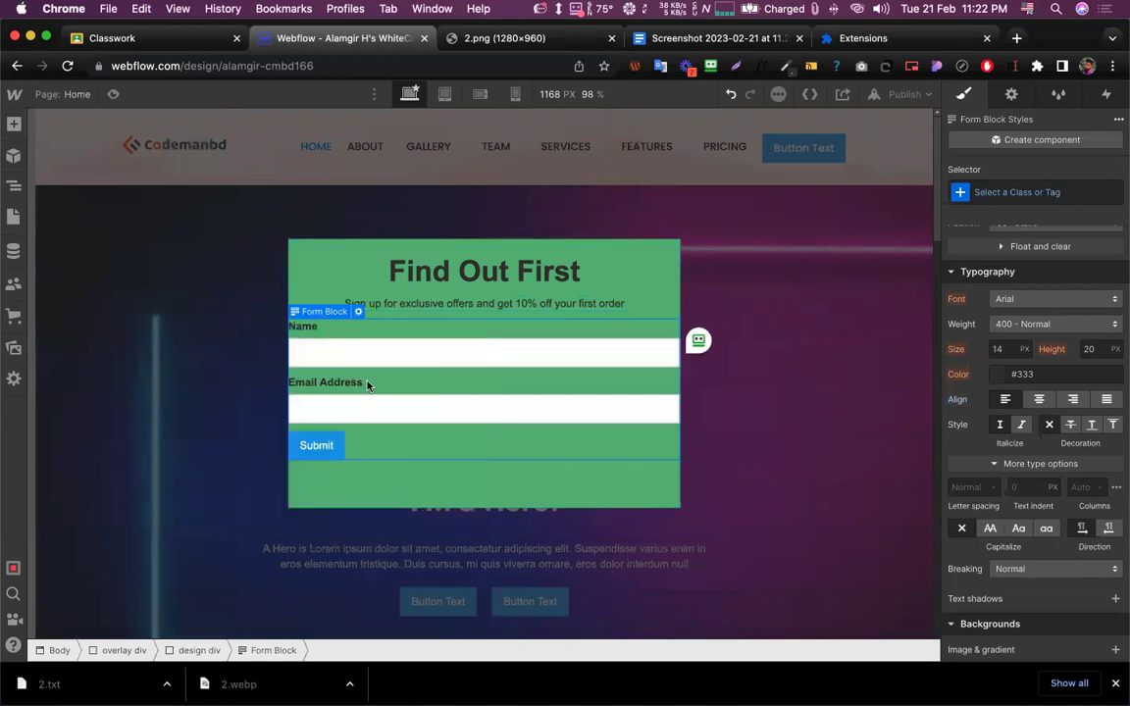
Delete the Email Address label, its input field and the Name label from the popup form
click(359, 385)
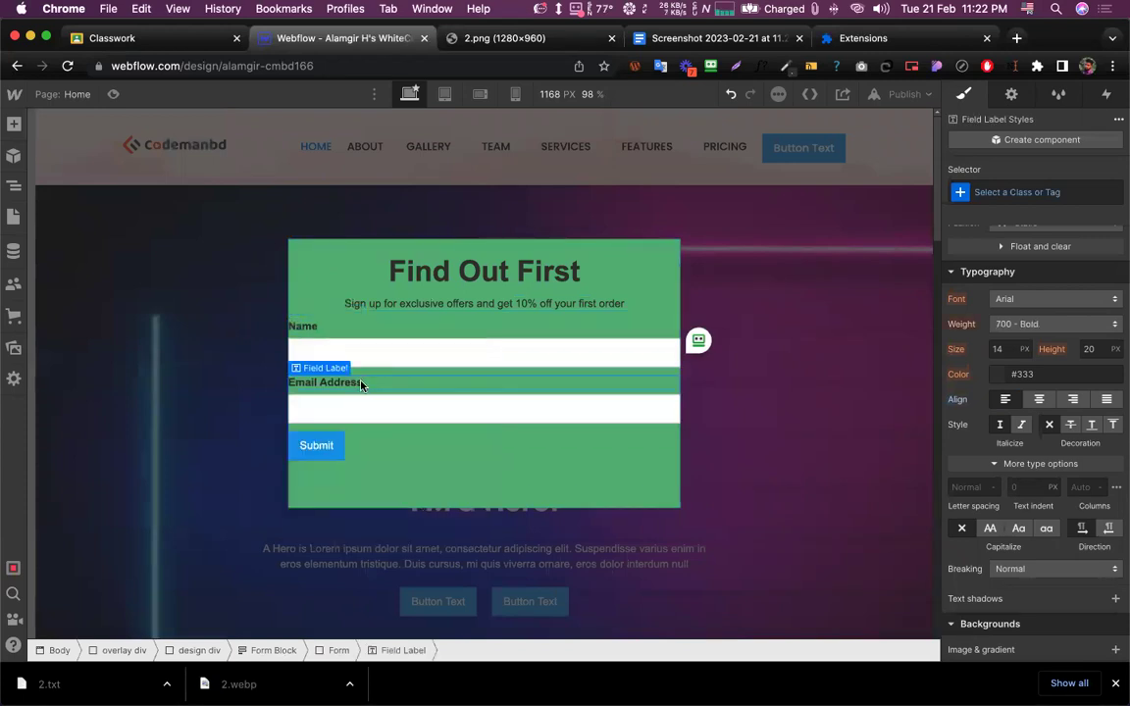
key(Delete)
key(Delete)
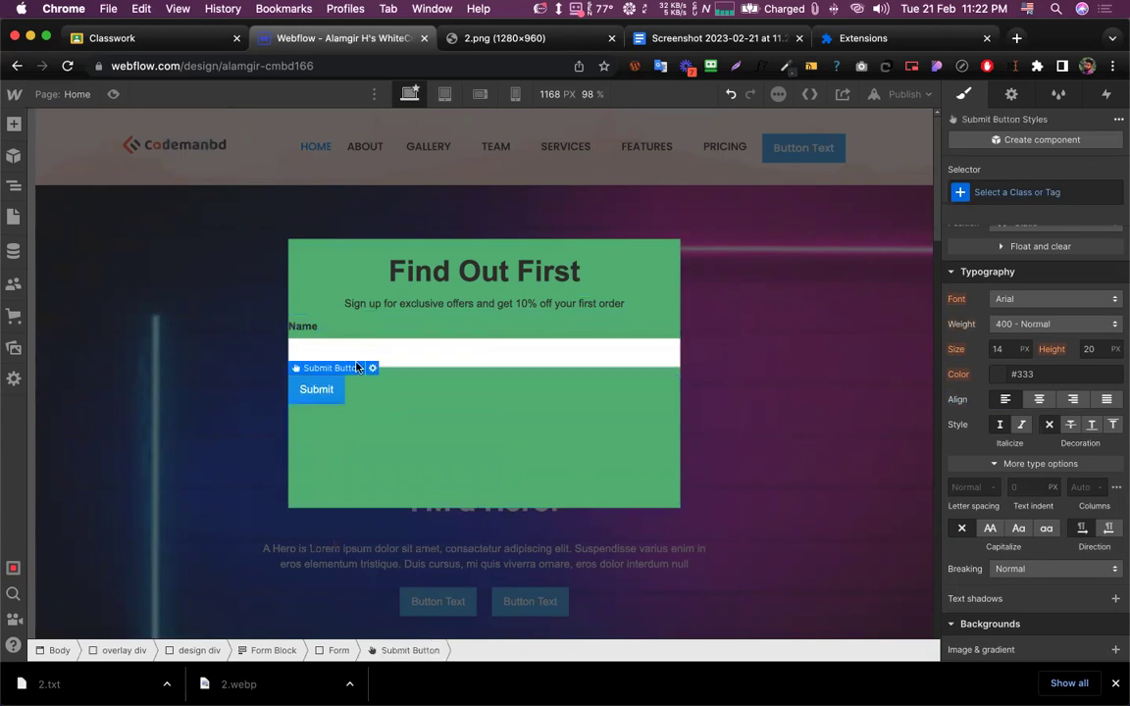
click(501, 38)
click(375, 38)
click(306, 328)
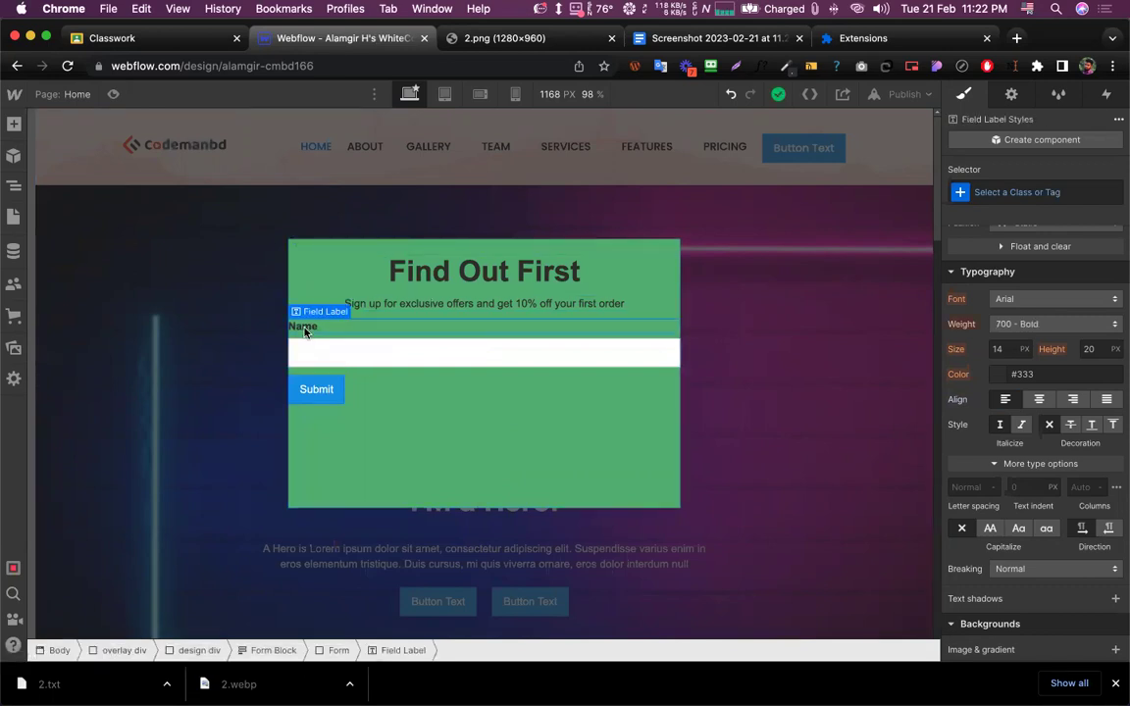
key(Delete)
Check the button in the reference image and change the form's submit button text to SEND
click(473, 38)
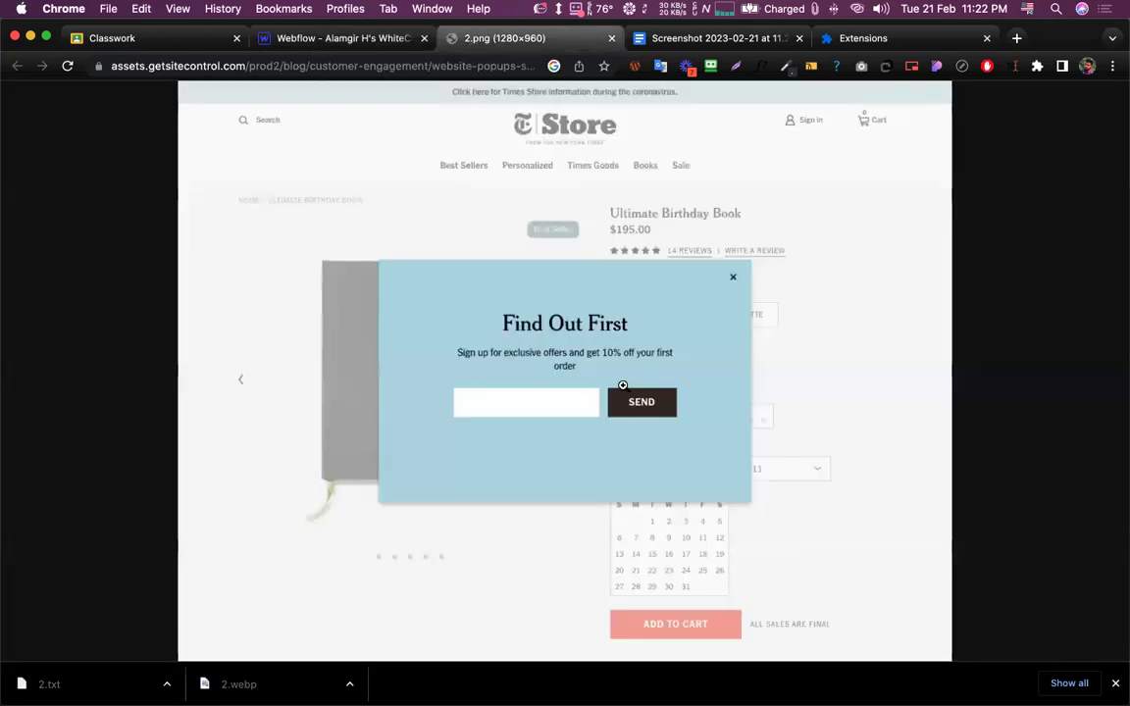
click(382, 38)
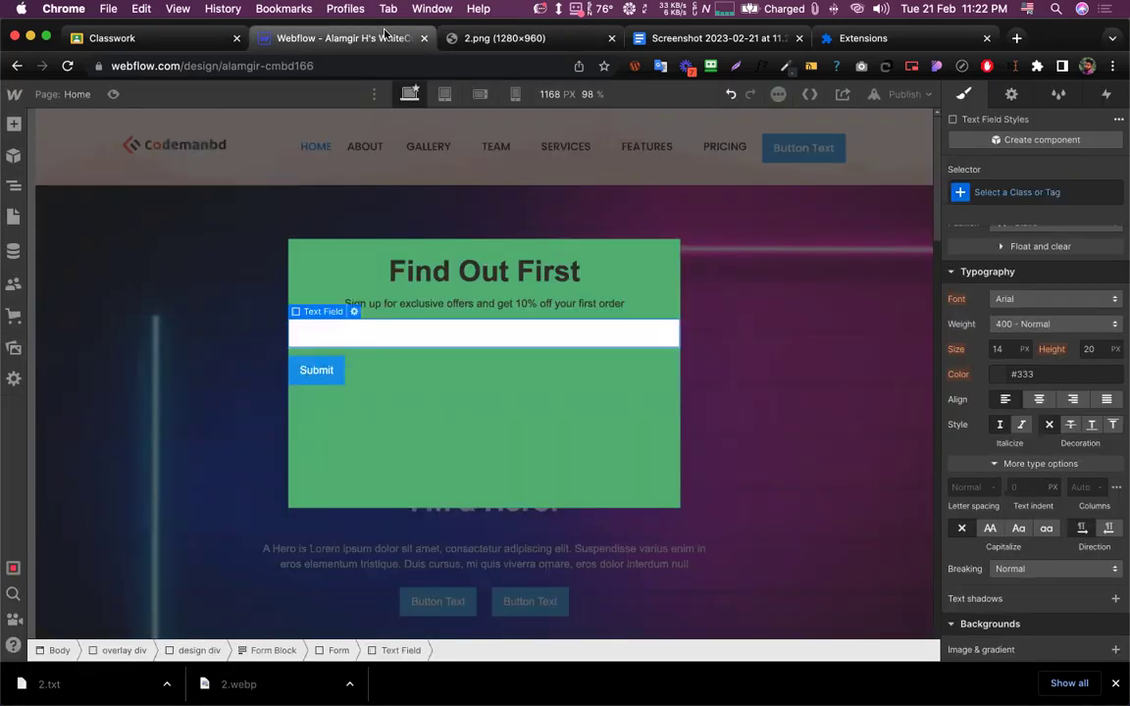
click(314, 378)
click(314, 381)
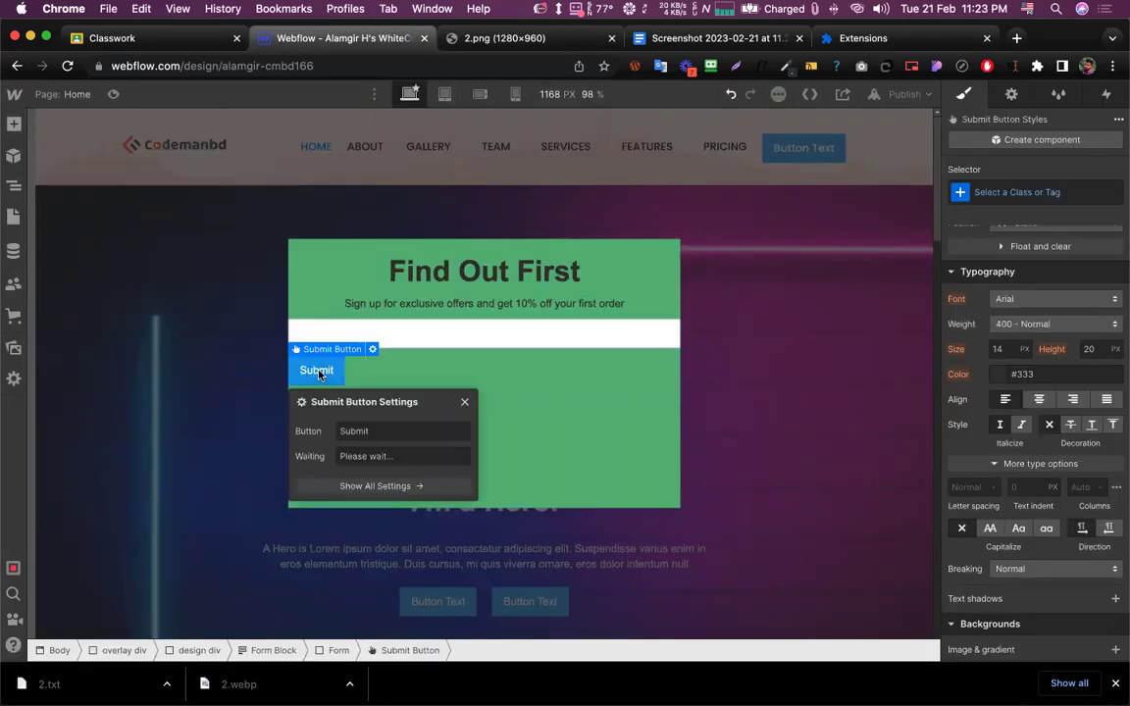
double_click(355, 432)
text(SEND)
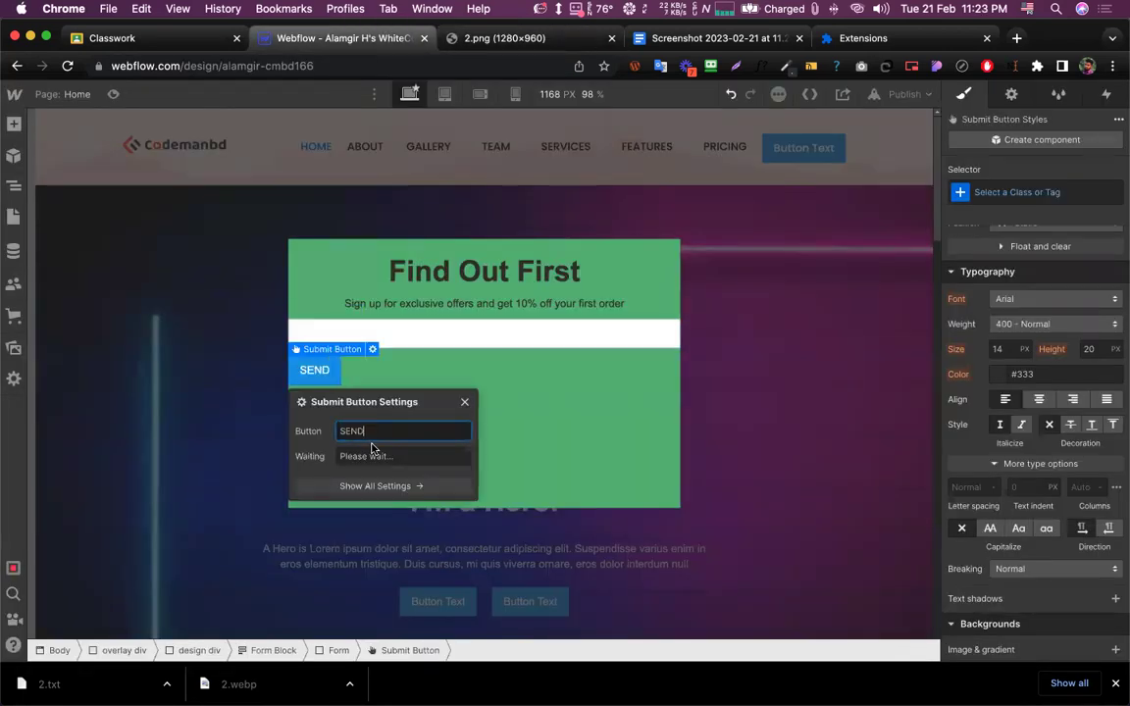
click(466, 404)
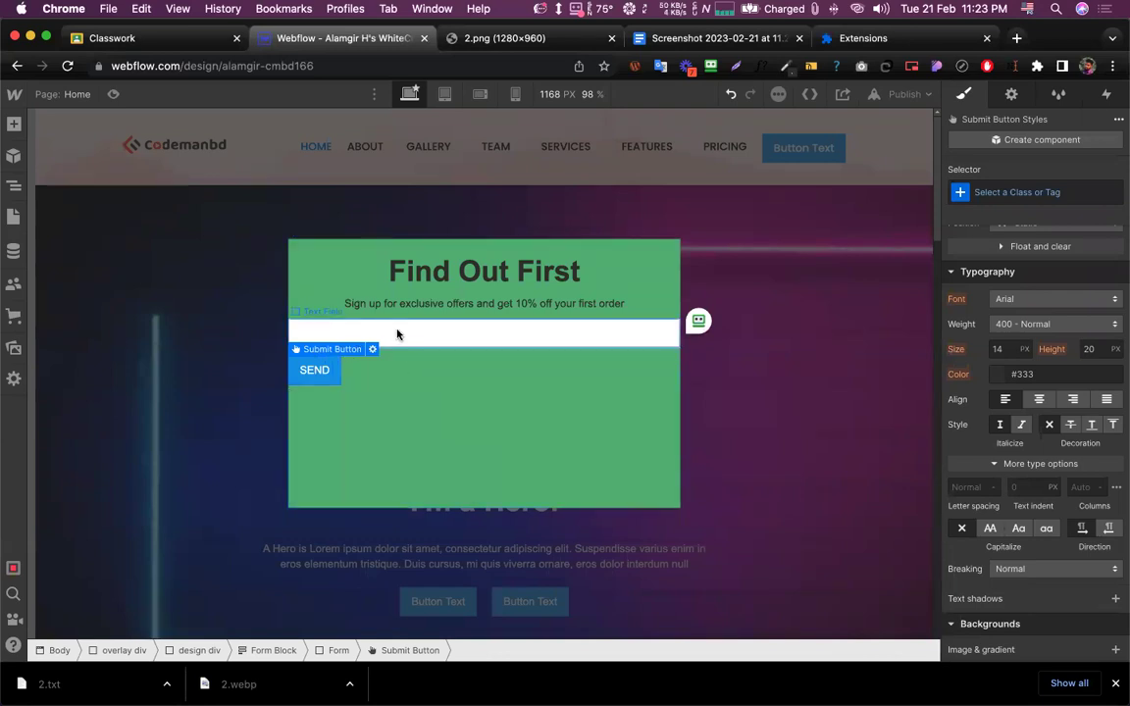
Set the form's display to horizontal flex to place the text field and SEND button side by side
click(398, 334)
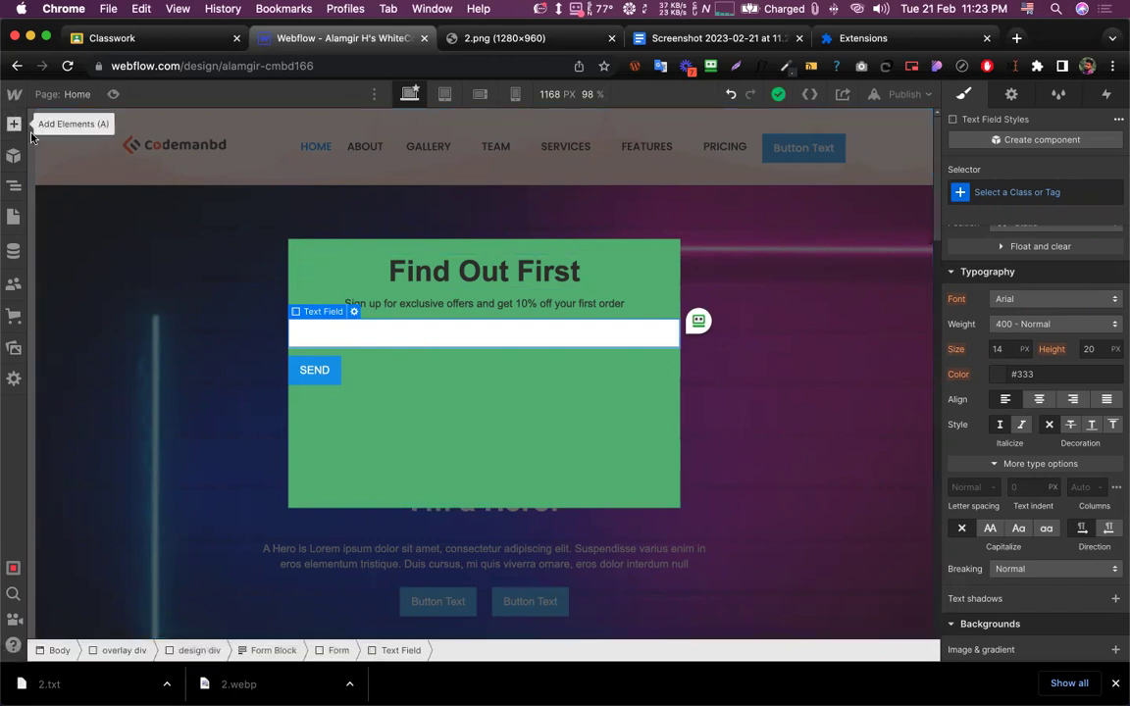
click(402, 359)
scroll(1082, 311, up, 5)
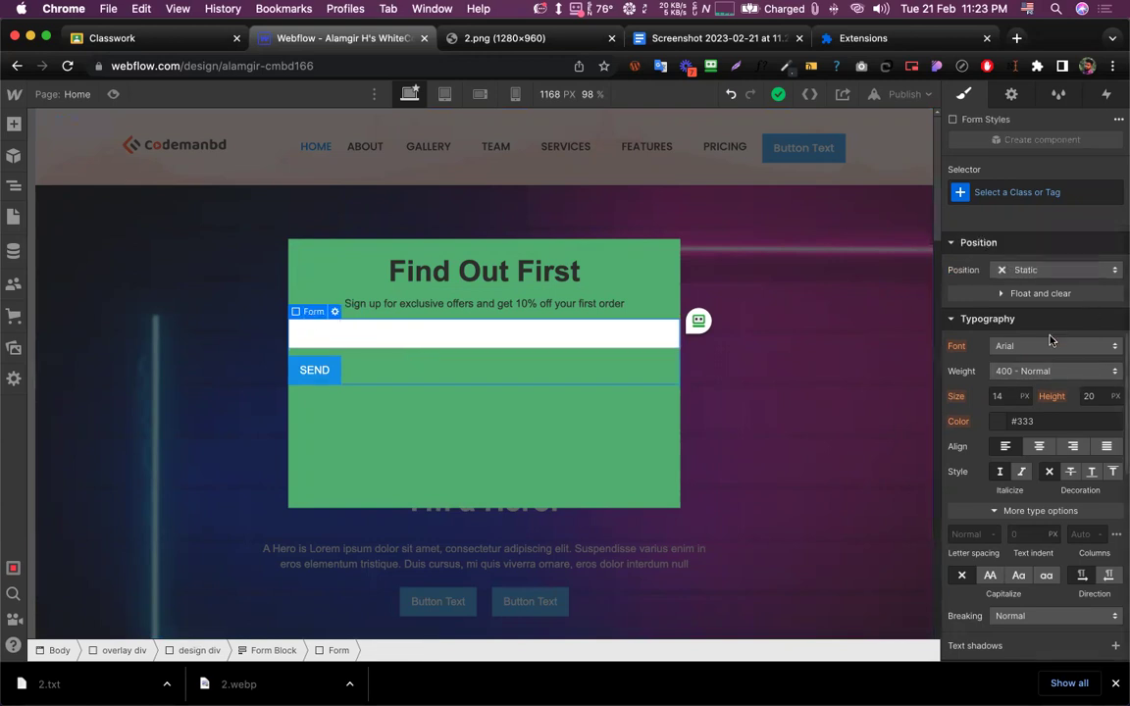
click(1022, 265)
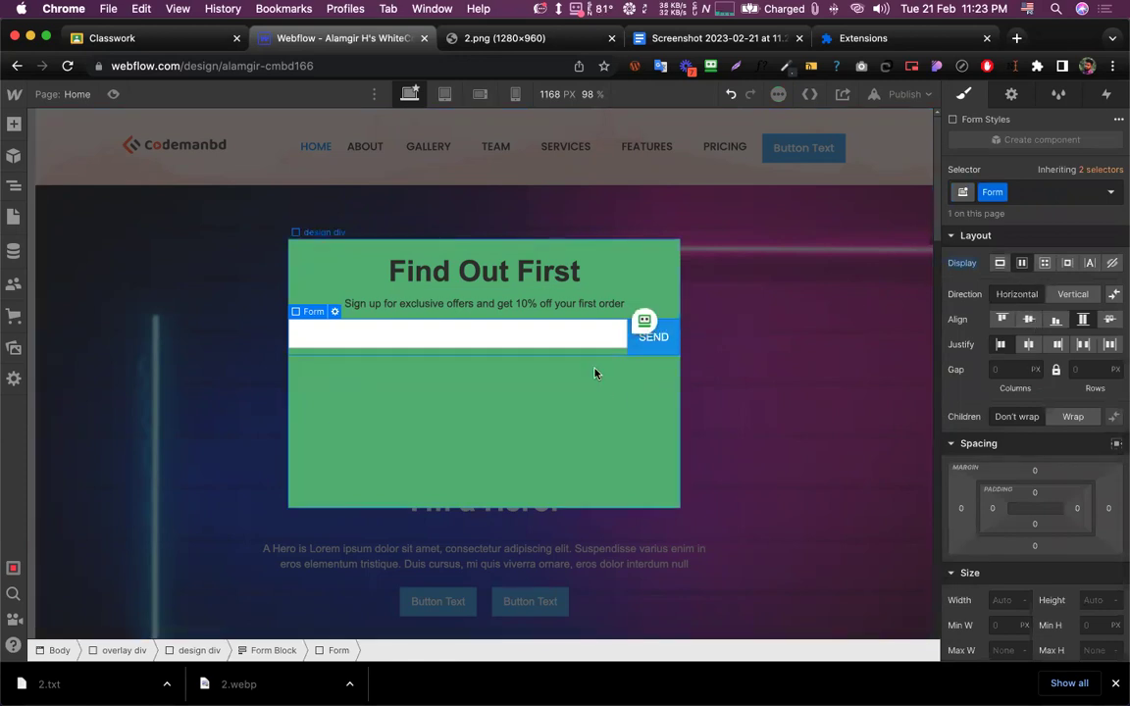
click(17, 185)
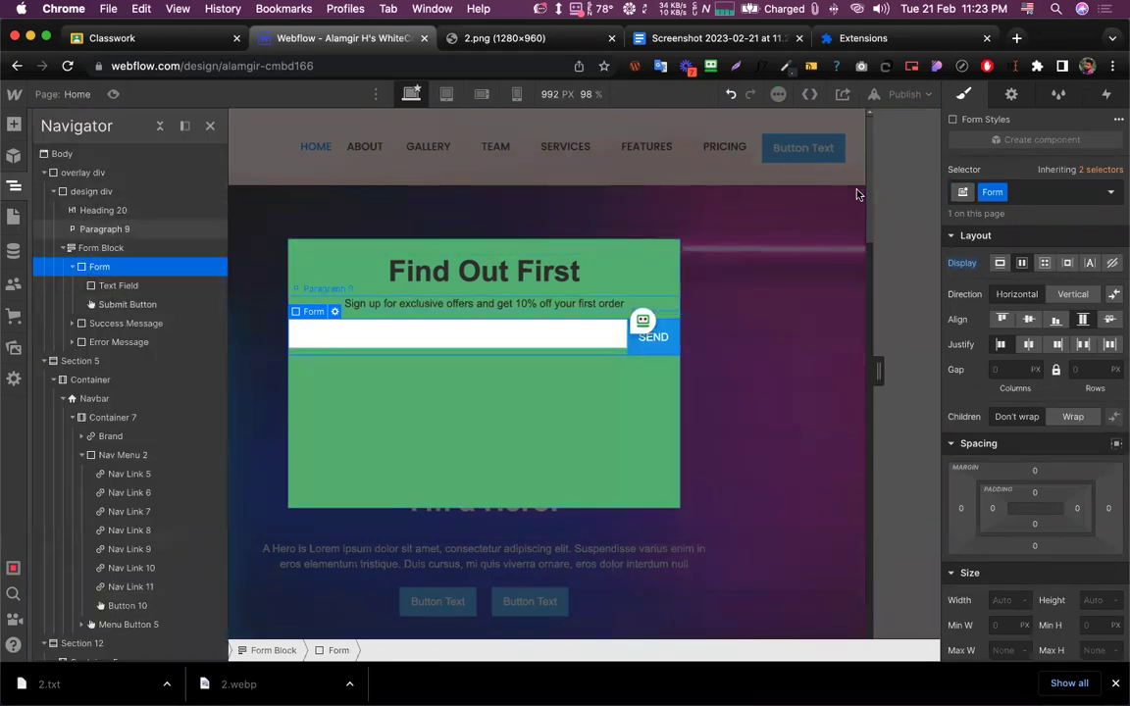
Set the text field's right margin to 28 px to separate it from the SEND button
click(608, 346)
scroll(1048, 371, down, 2)
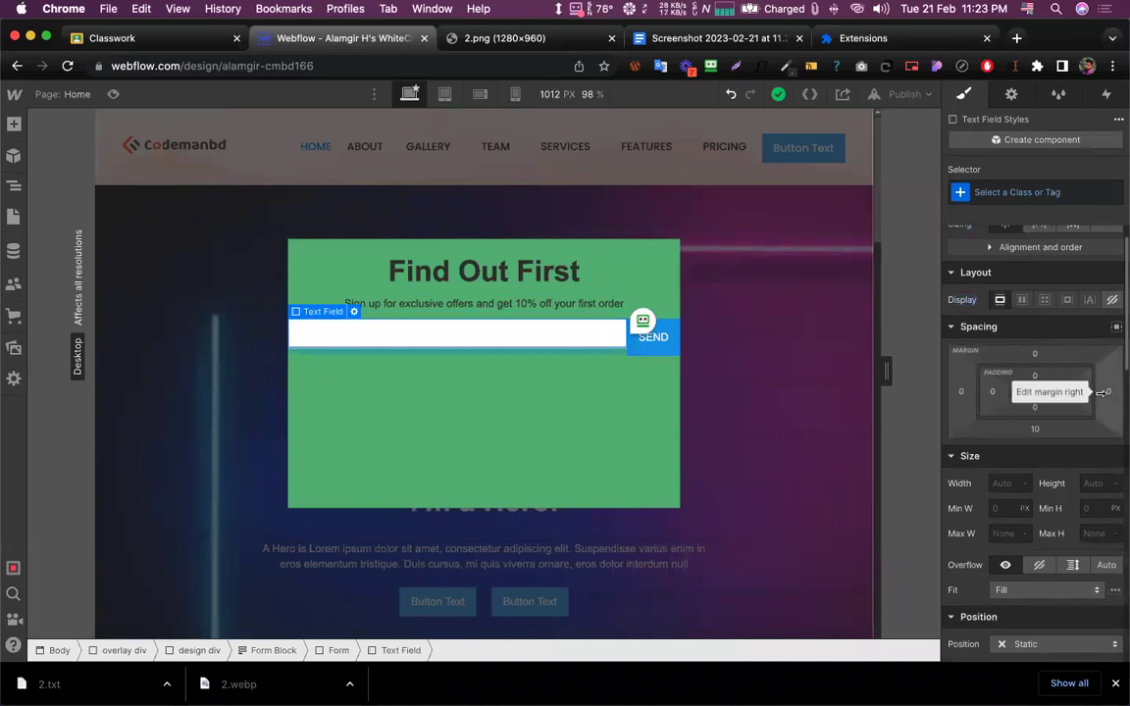
drag(1120, 393, 1122, 392)
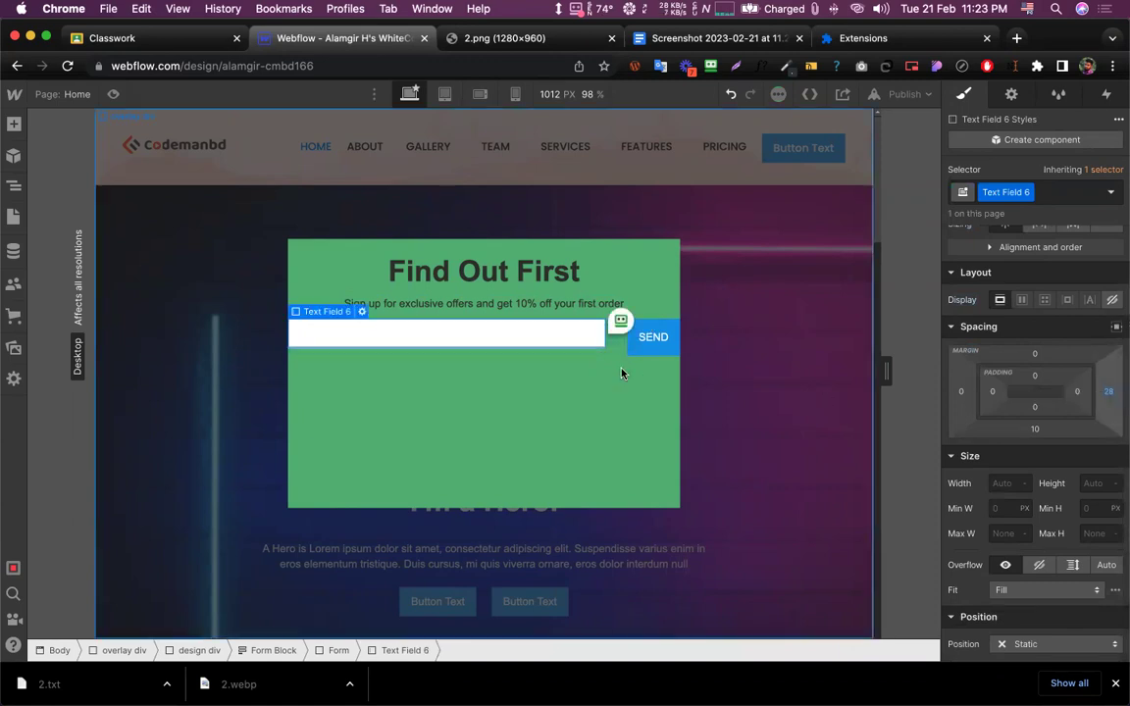
Set the form's left and right padding to 30 px
click(625, 358)
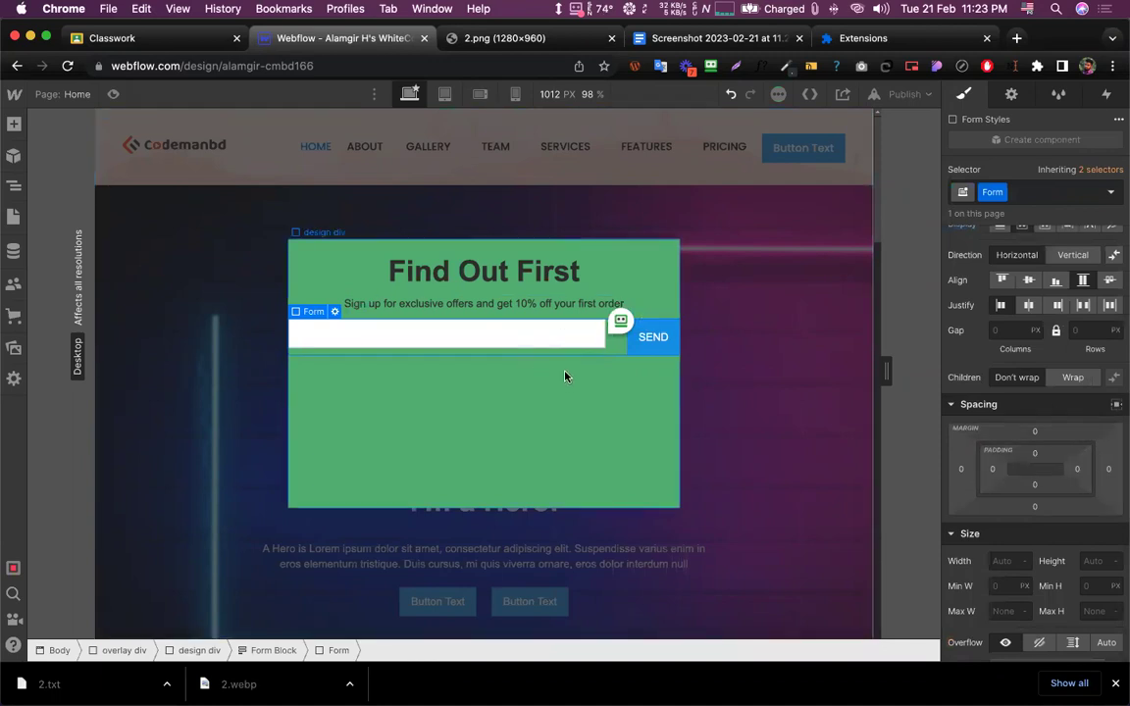
drag(1071, 468, 1043, 476)
key(alt)
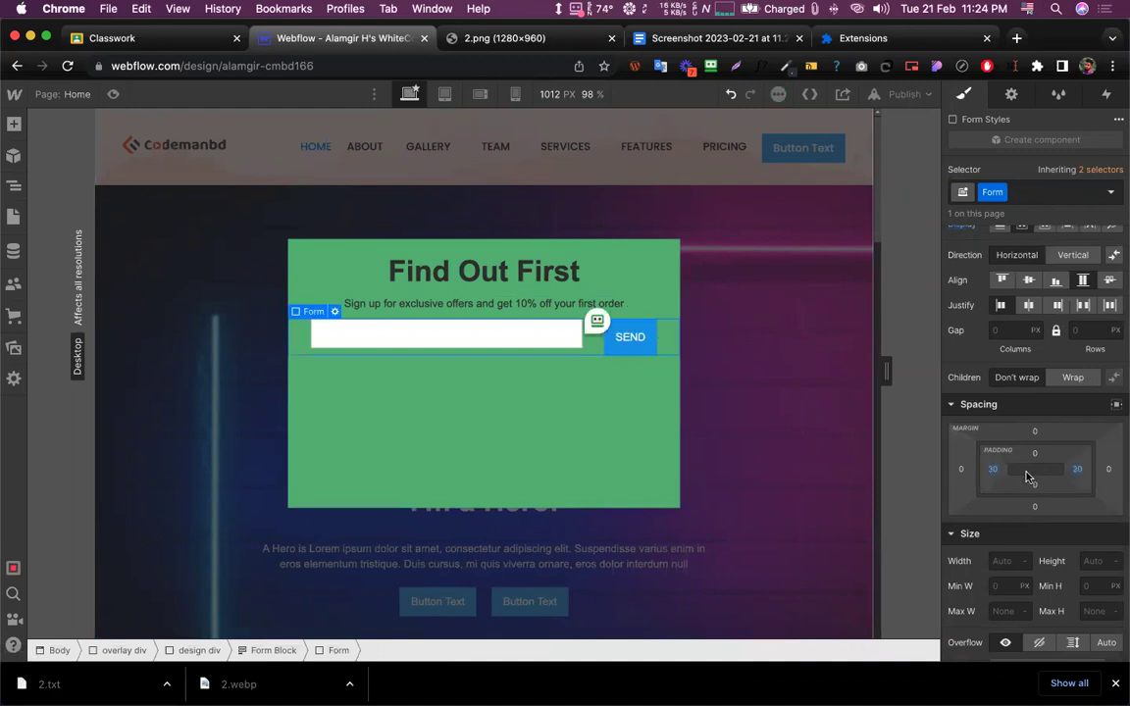
Inspect the SEND button's settings and set the text field's bottom margin to 0 so both match in height
click(559, 342)
click(610, 346)
scroll(991, 382, down, 1)
scroll(994, 380, up, 1)
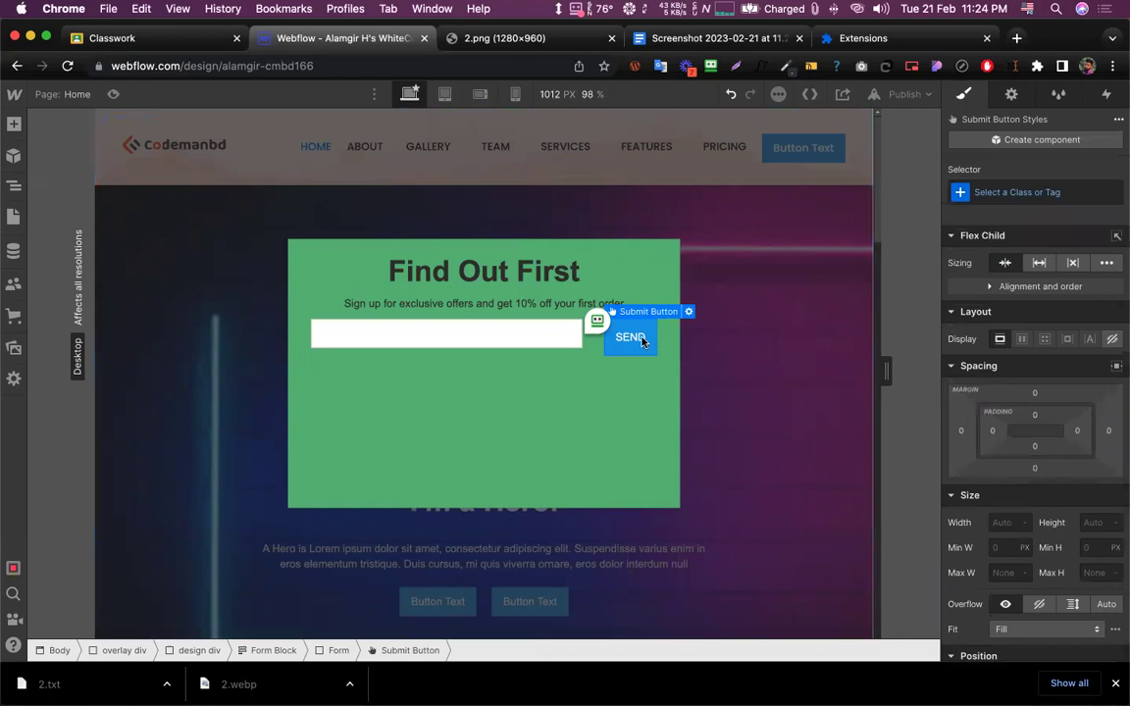
click(688, 312)
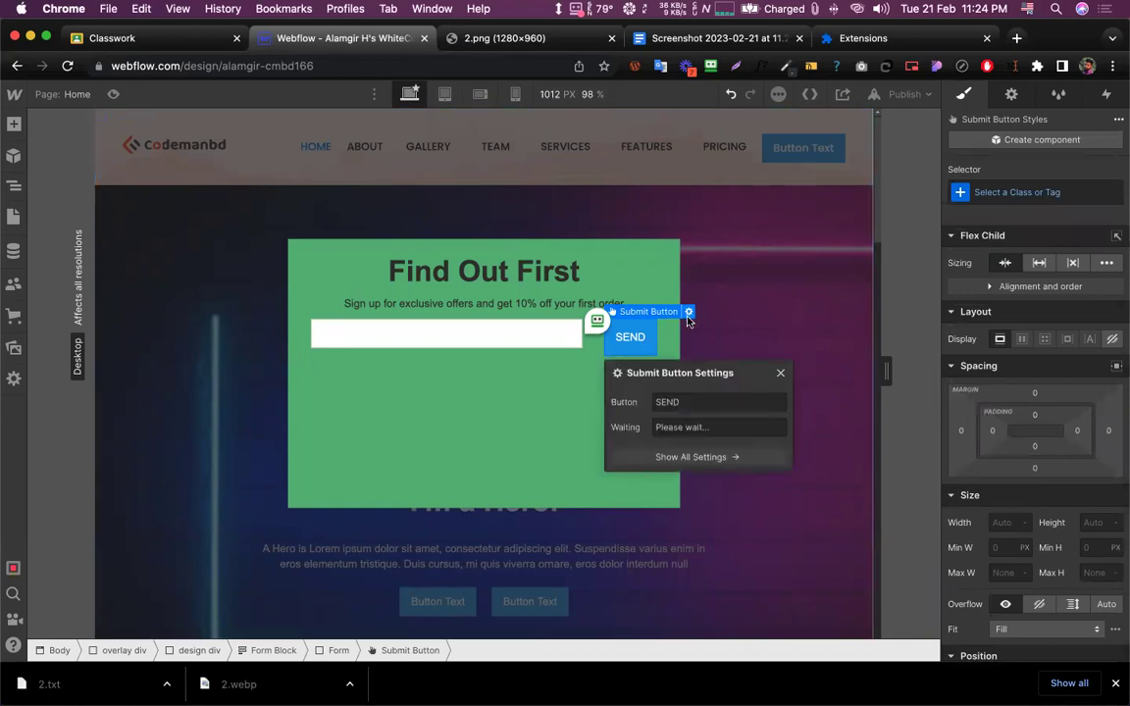
click(780, 374)
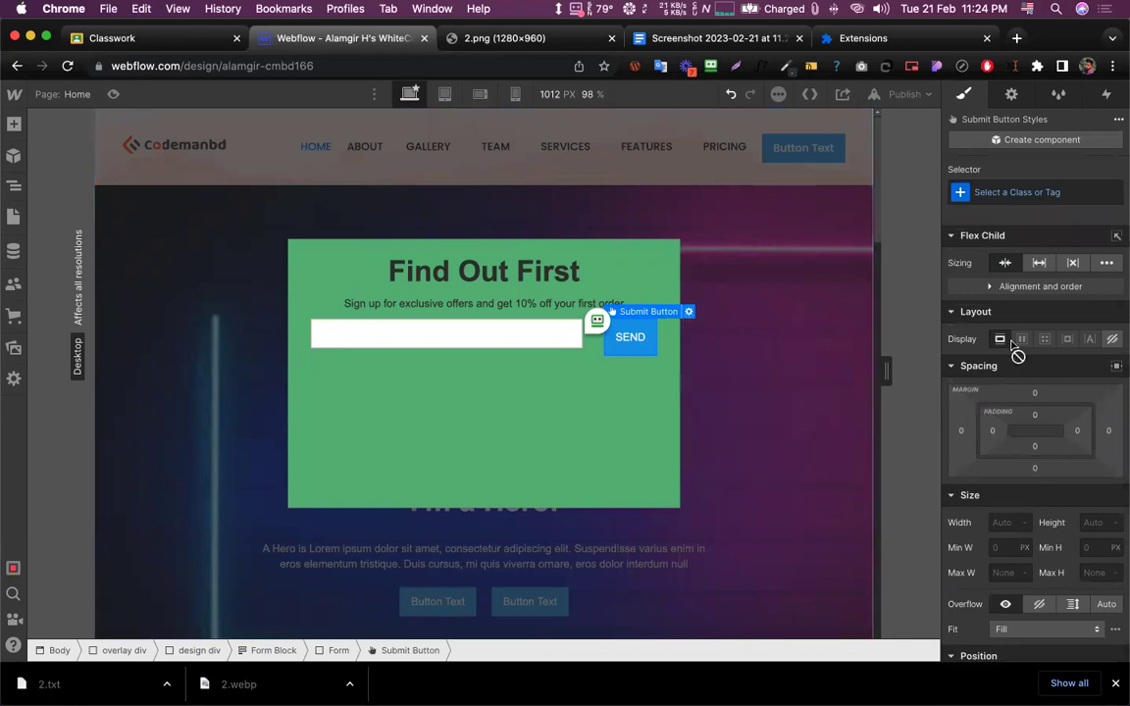
click(533, 333)
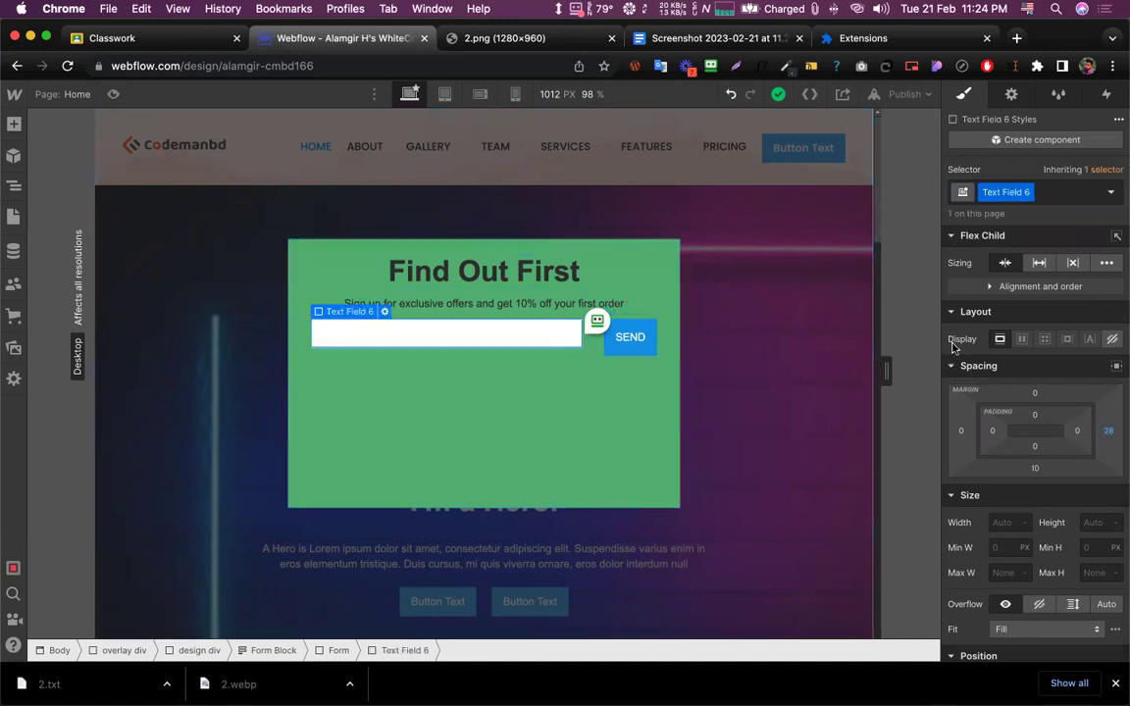
scroll(956, 349, down, 2)
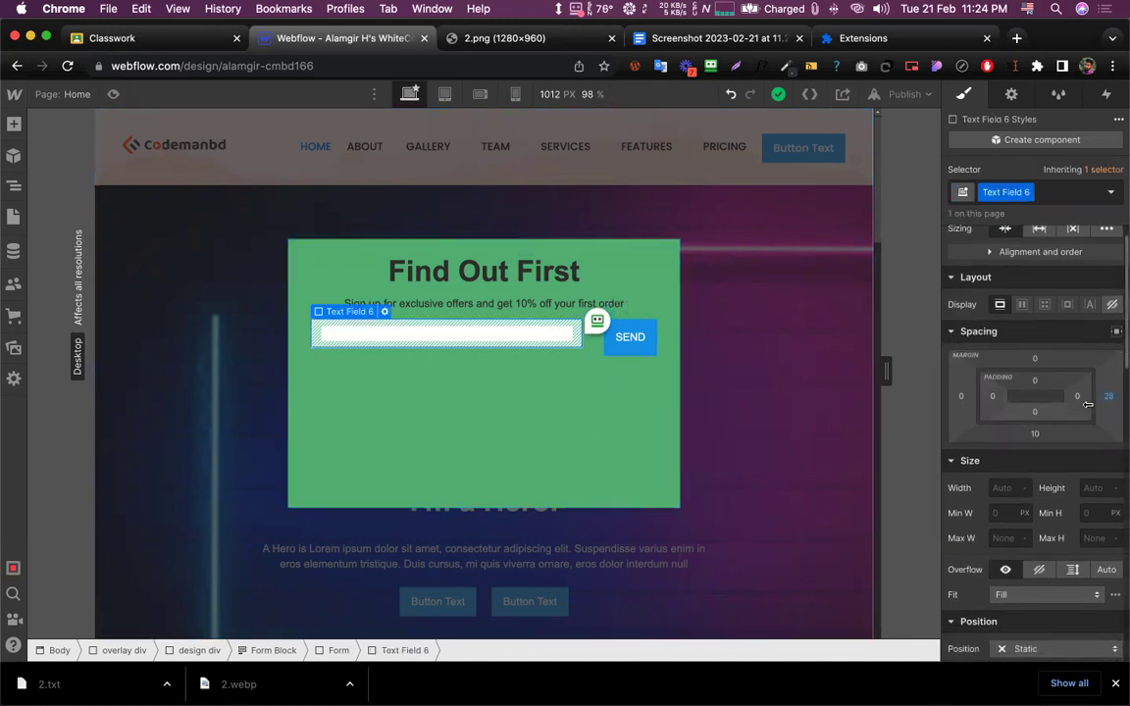
click(1036, 434)
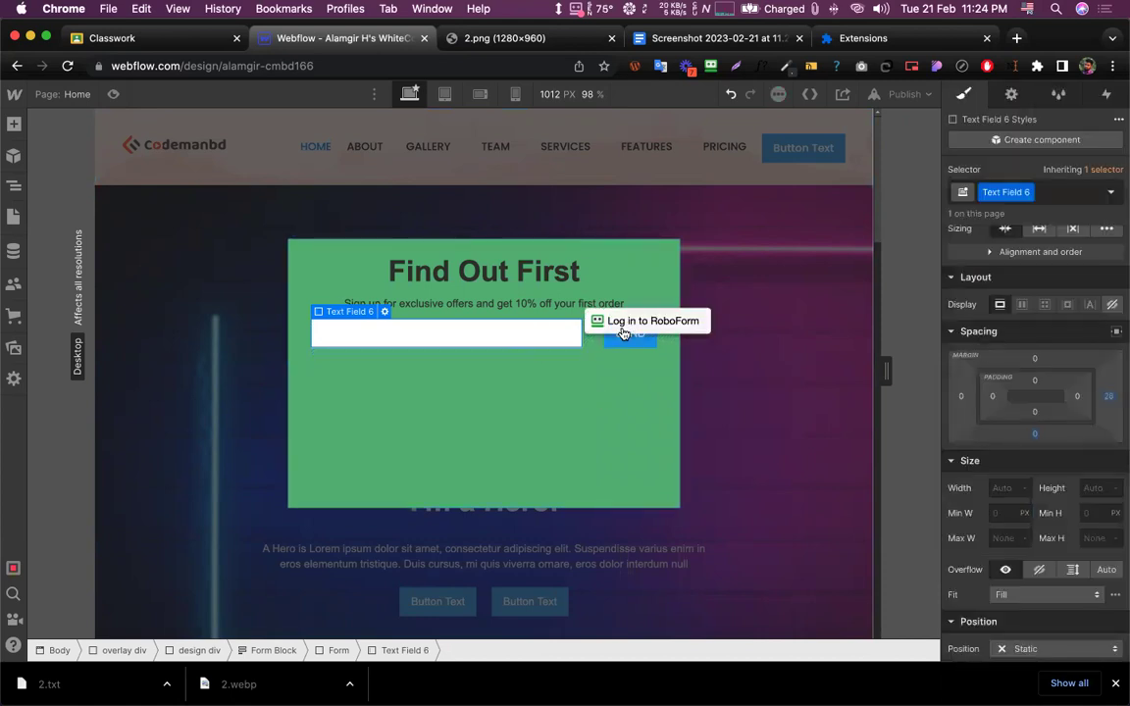
Set the form's left and right padding to 80 px and compare the popup with the reference image
click(551, 417)
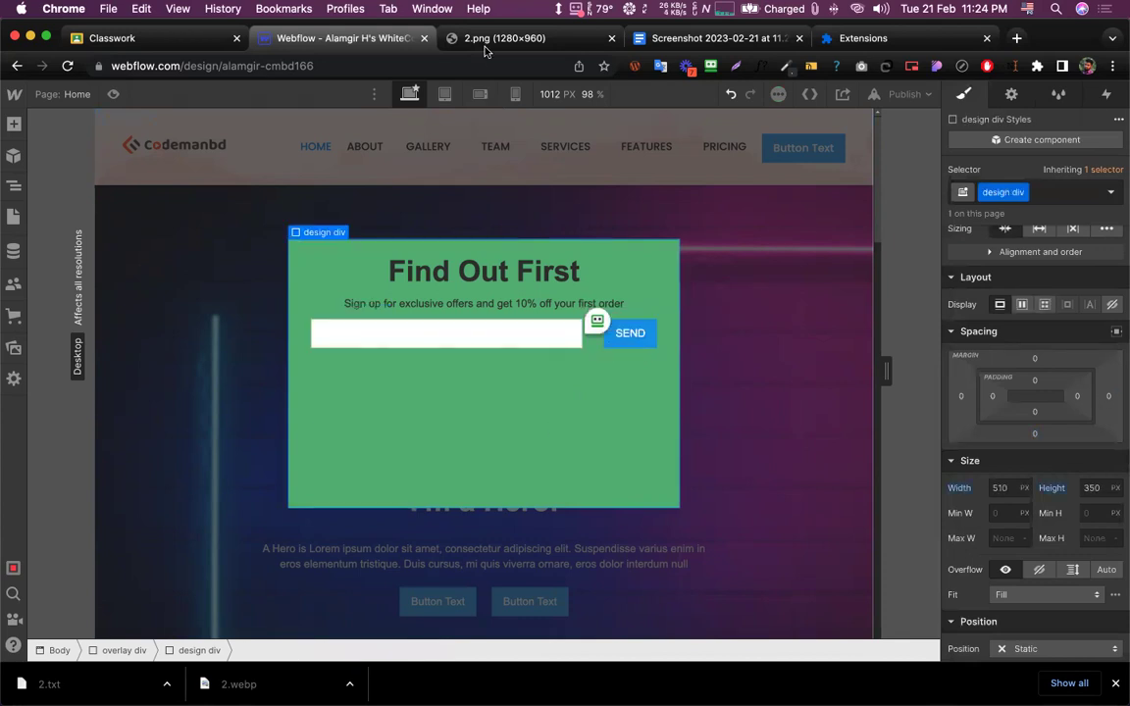
click(441, 39)
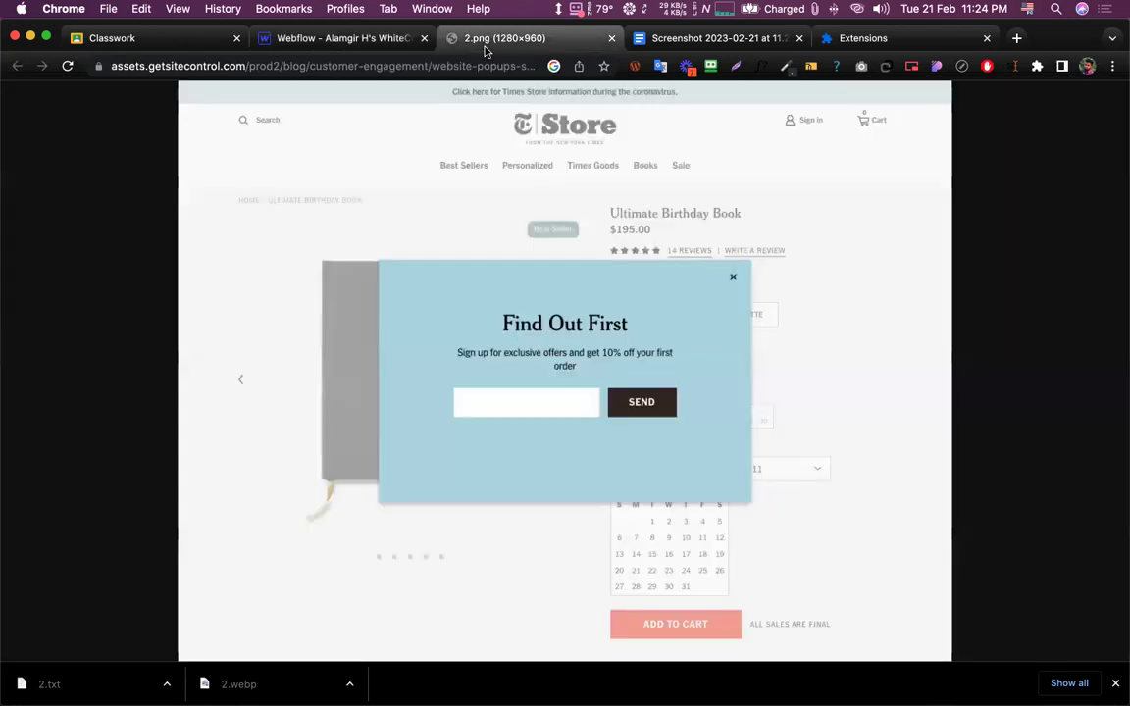
click(380, 41)
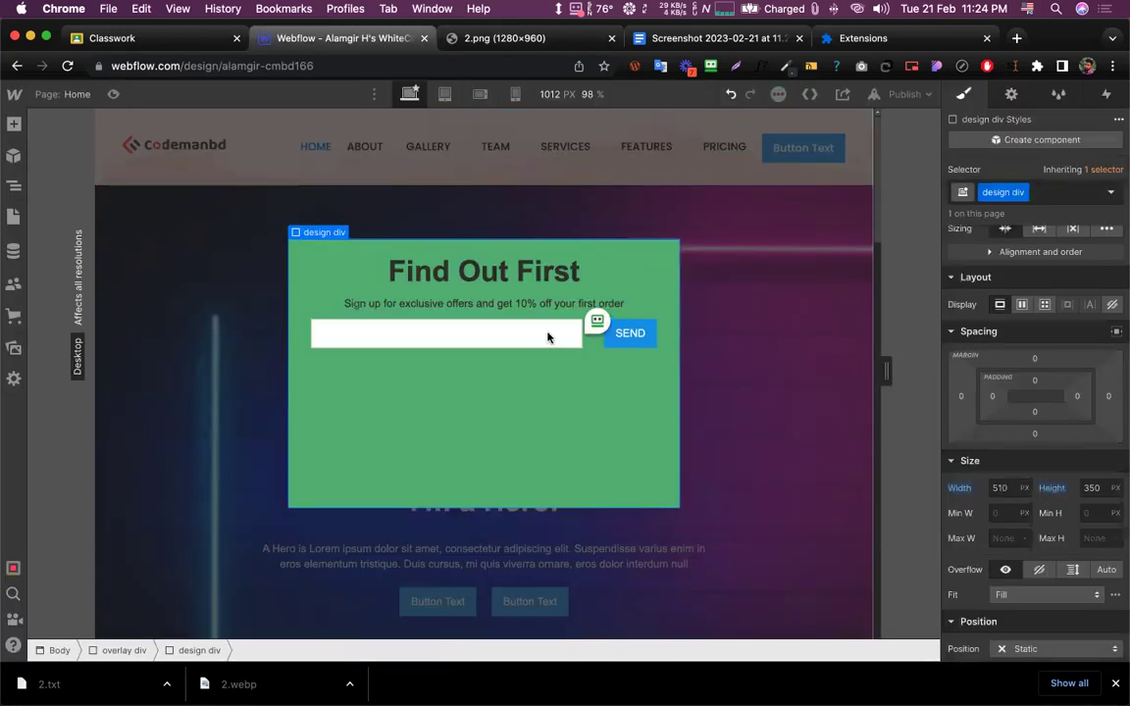
click(315, 322)
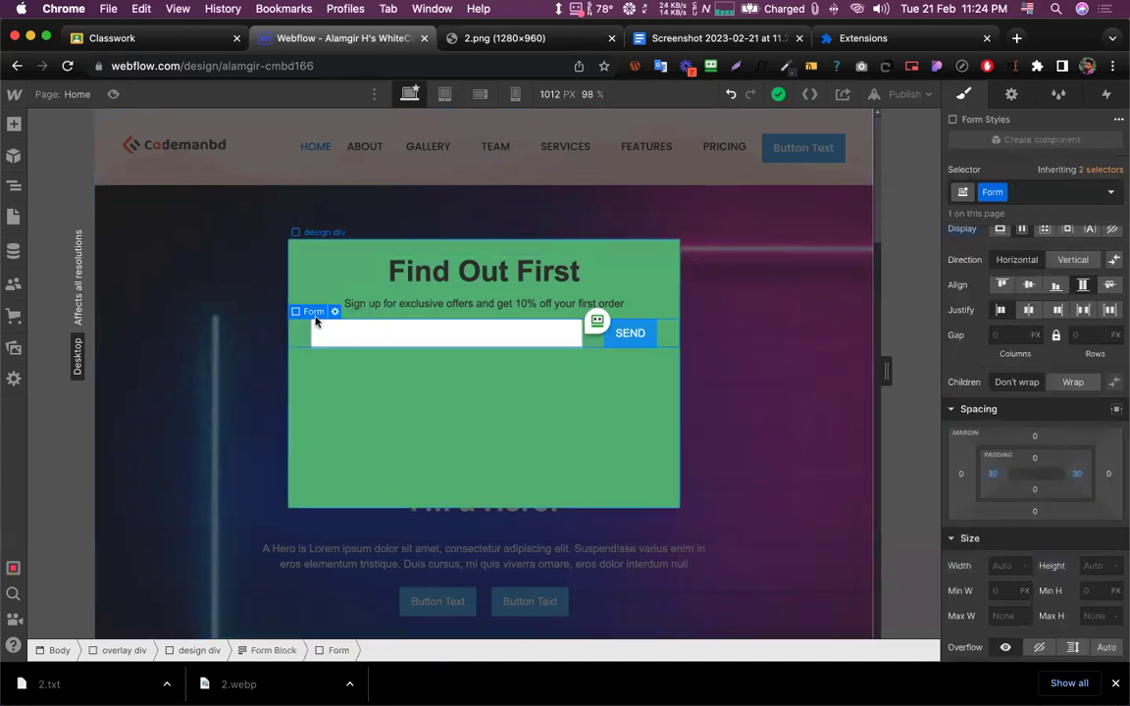
click(12, 187)
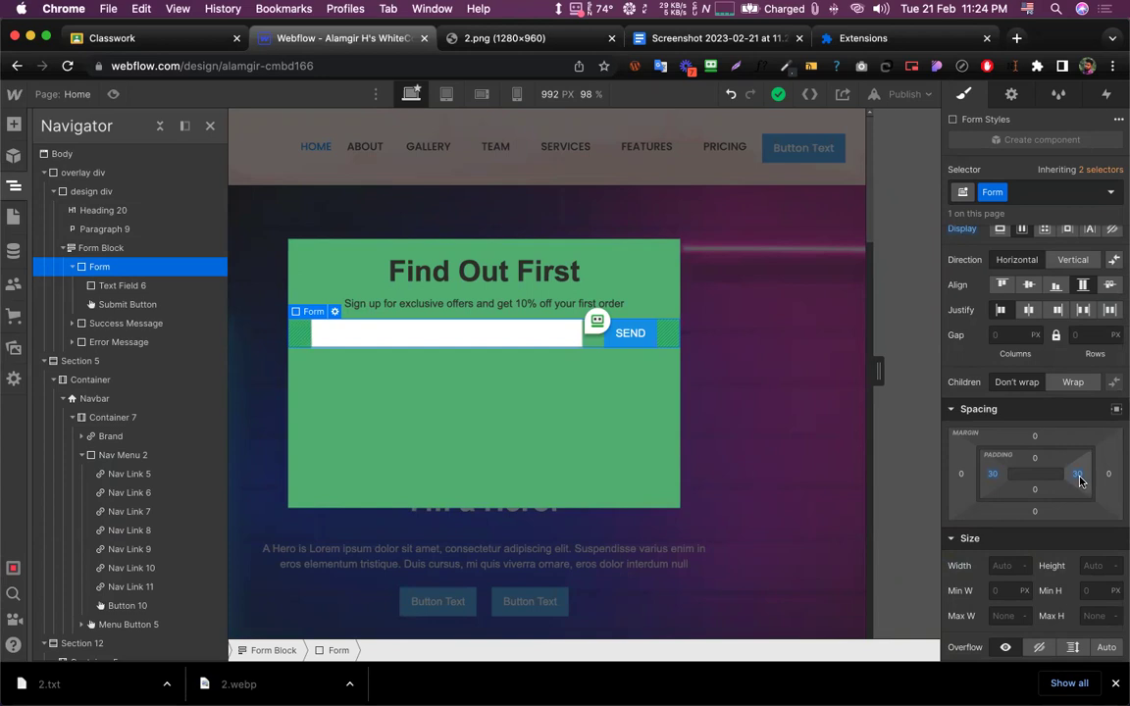
scroll(1076, 480, down, 2)
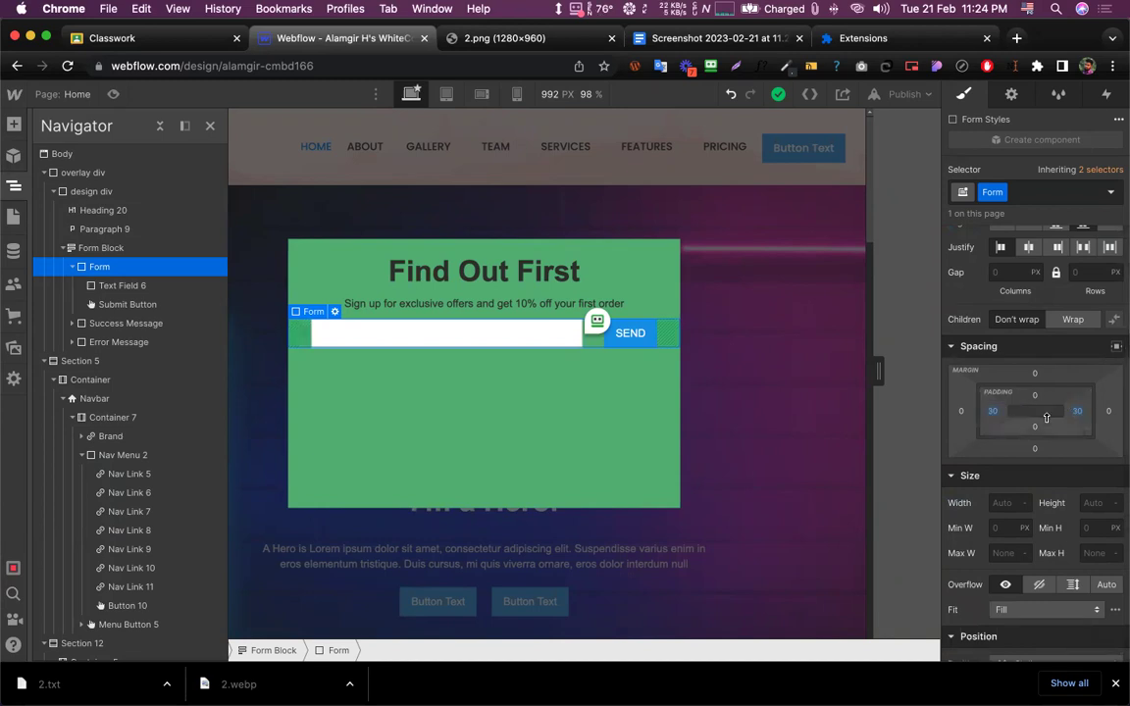
drag(1067, 410, 1028, 412)
key(alt)
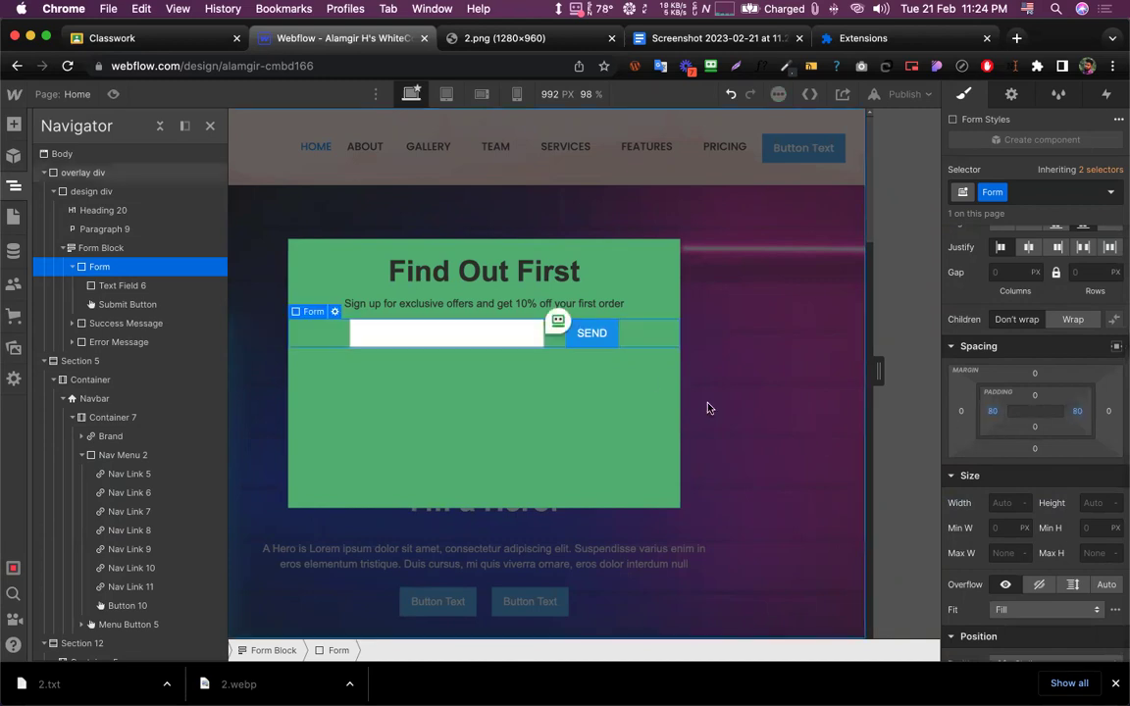
click(468, 39)
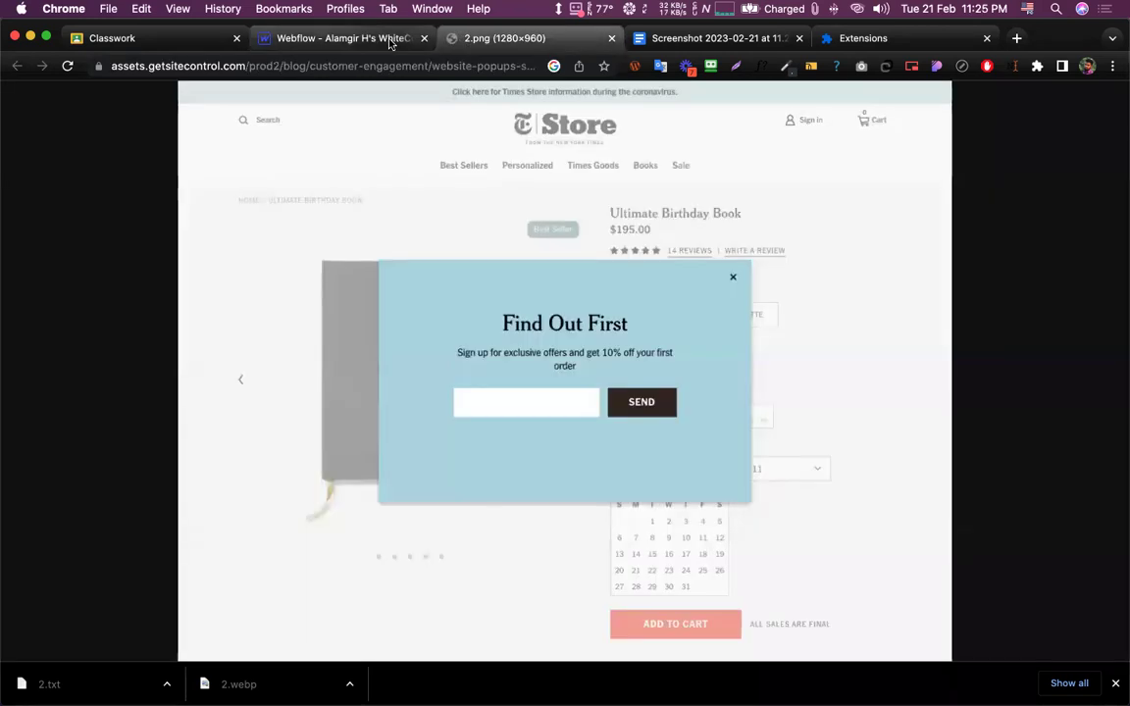
Try to adjust the text field's inner padding inside the popup form and revert the change
click(390, 43)
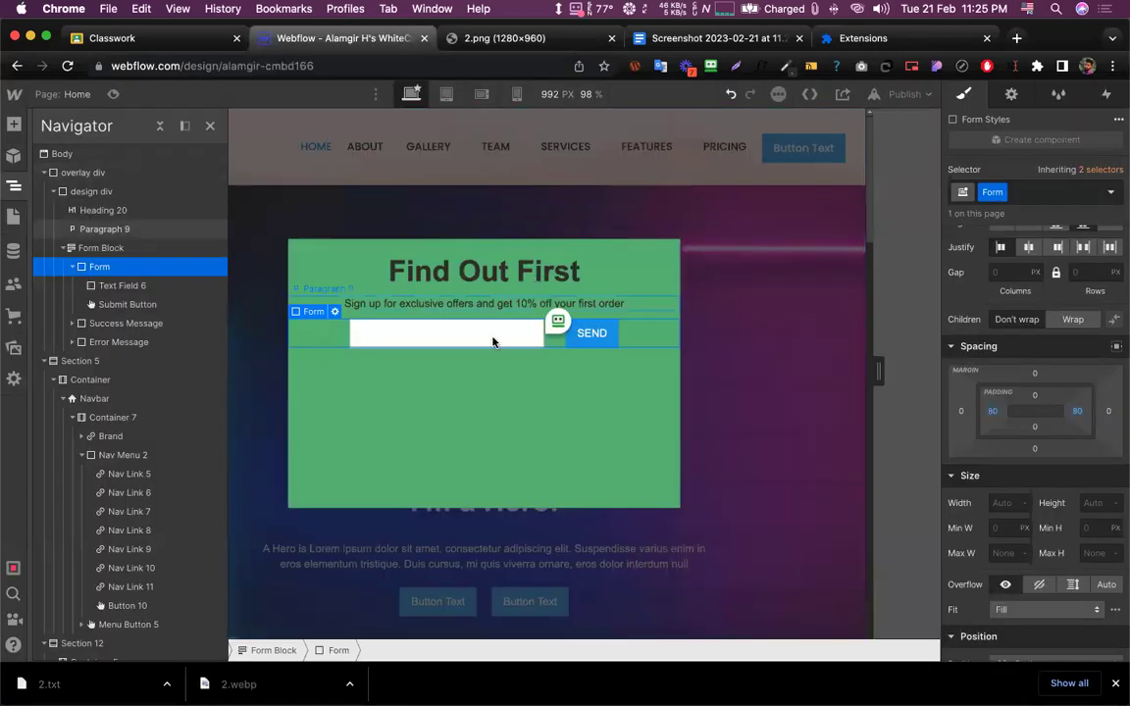
click(486, 345)
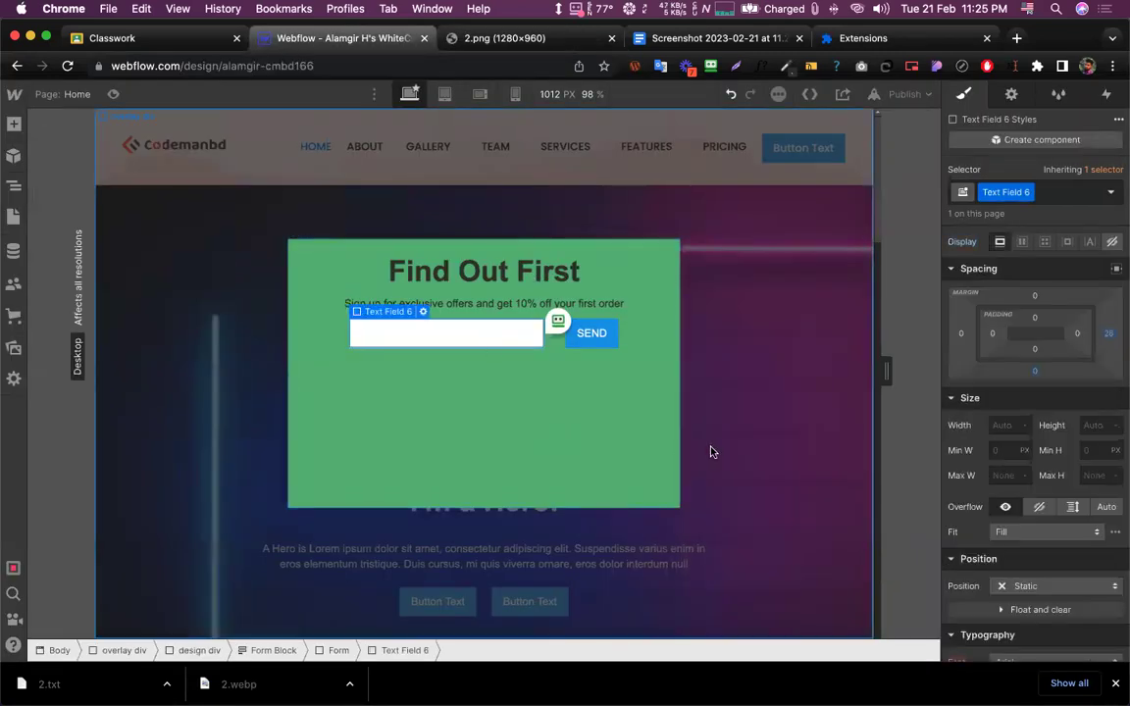
scroll(990, 431, down, 7)
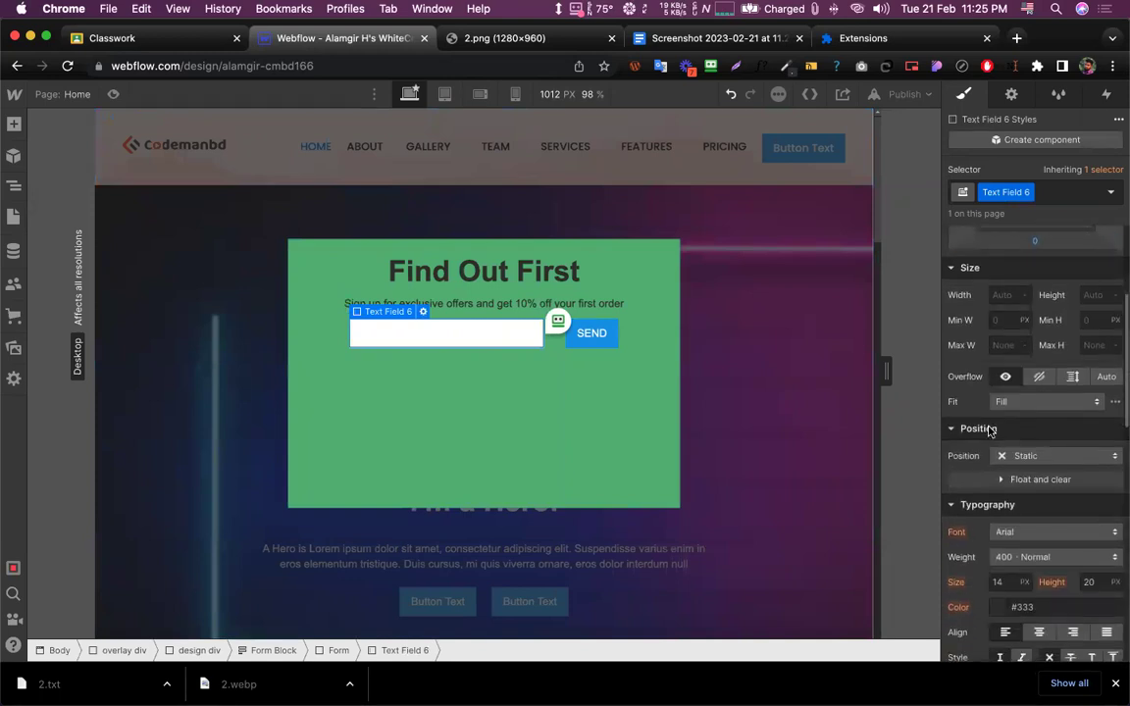
scroll(974, 369, up, 5)
scroll(971, 365, up, 5)
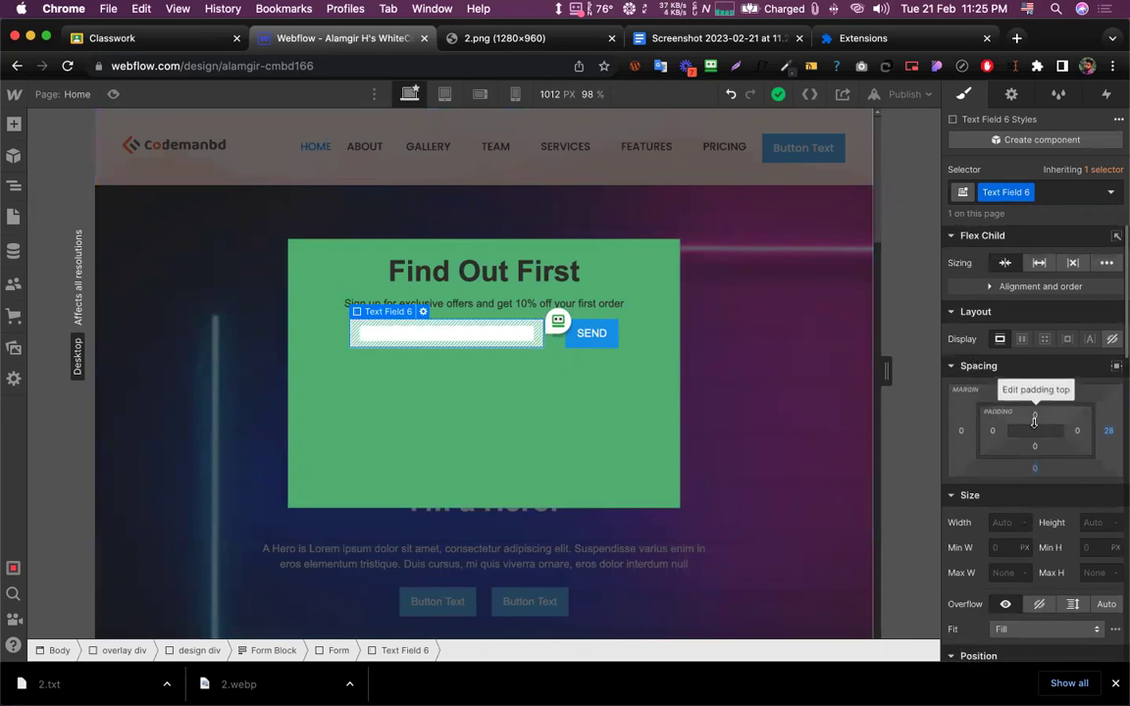
alt+click(1033, 425)
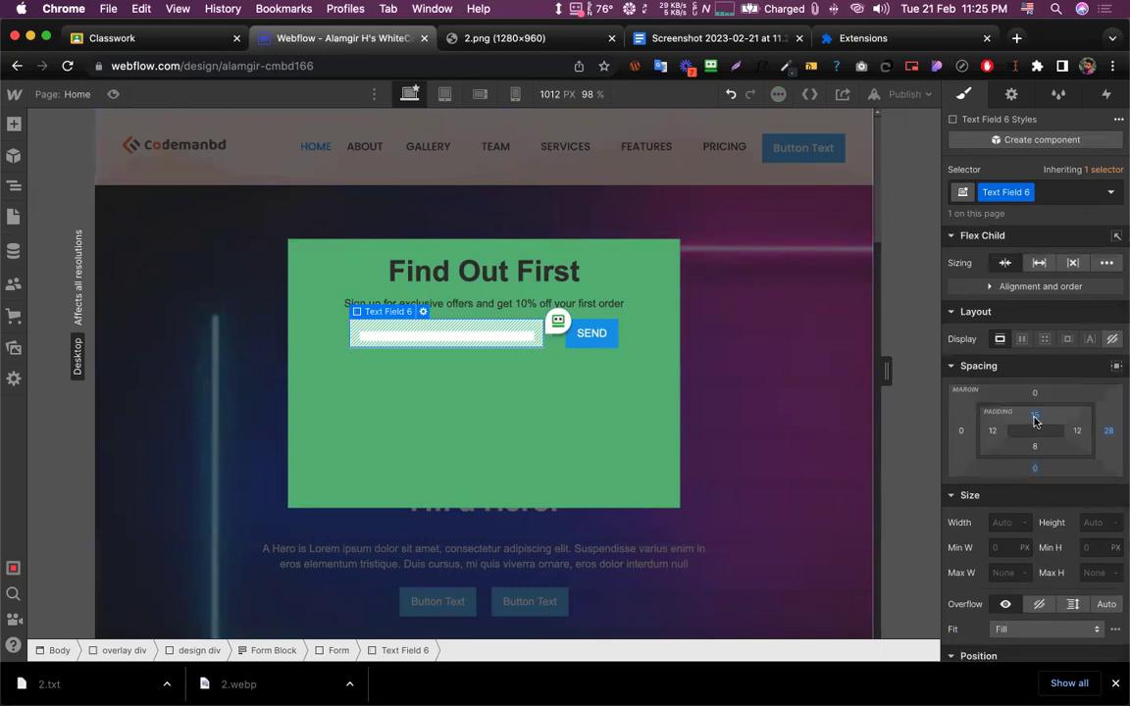
click(1034, 419)
click(1013, 367)
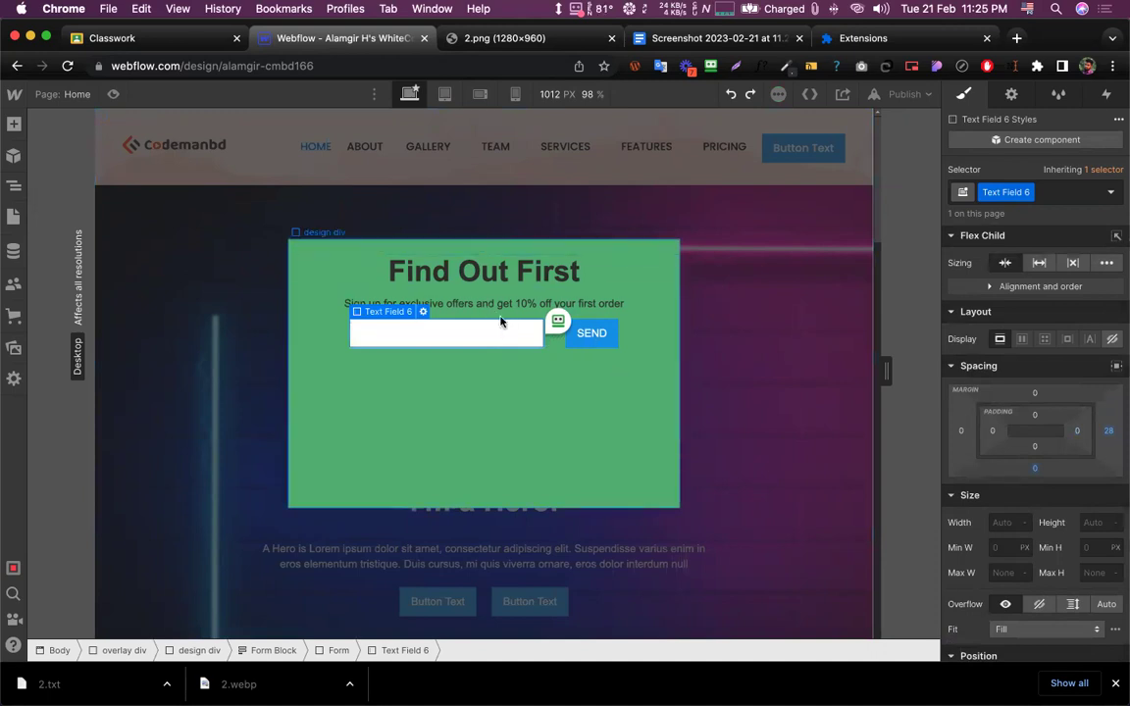
Check the reference popup's field spacing and set the text field's right margin to 20 px
key(ctrl+Tab)
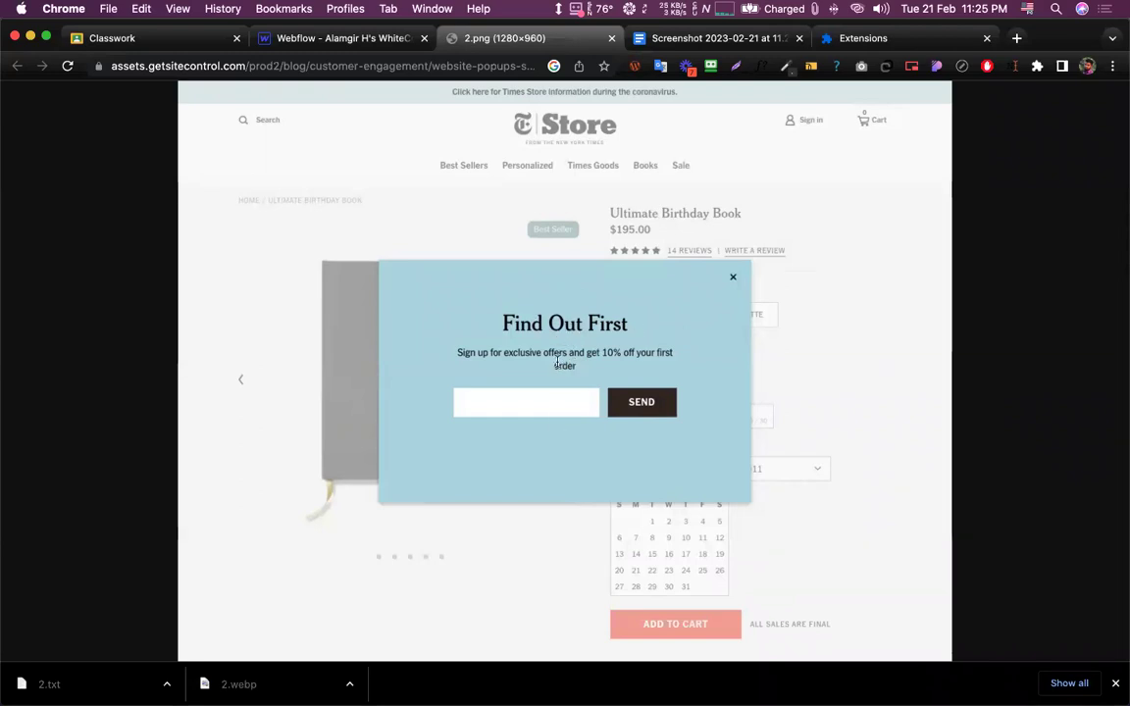
click(336, 40)
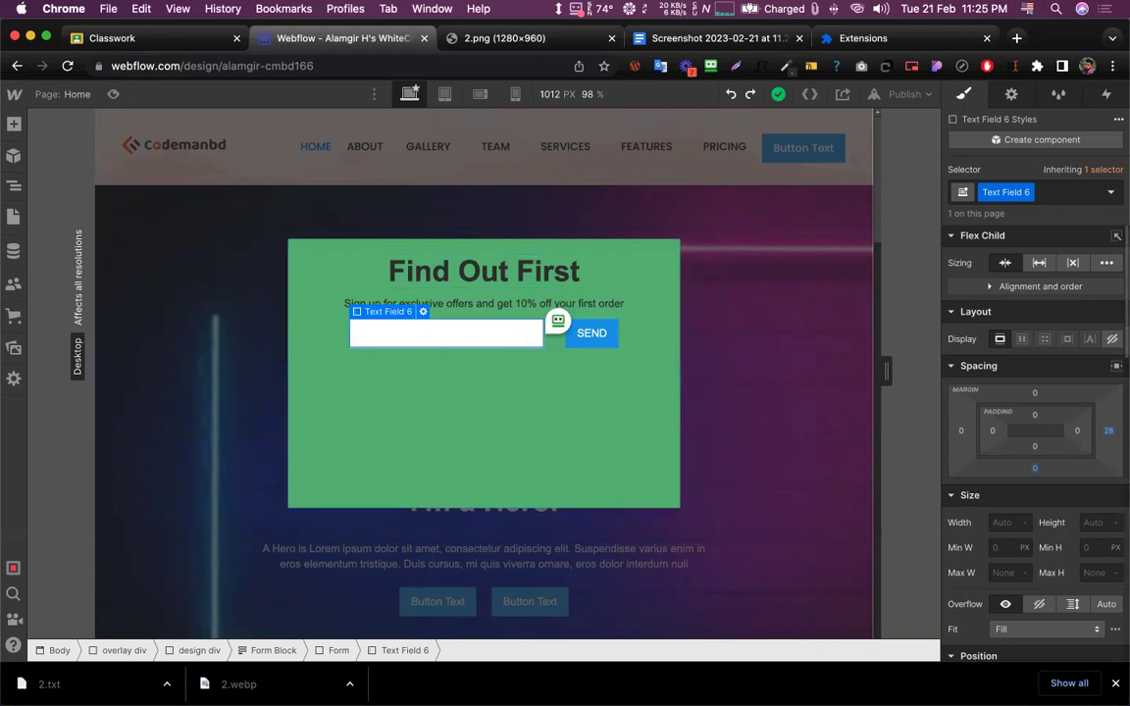
click(1108, 435)
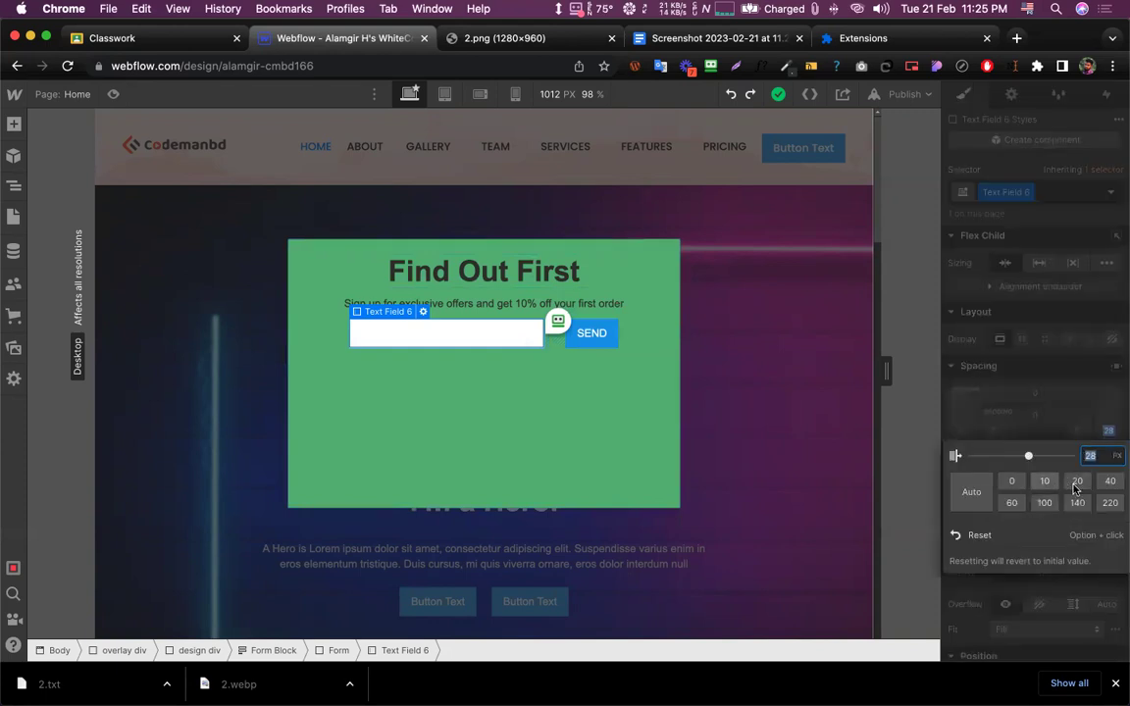
click(1079, 480)
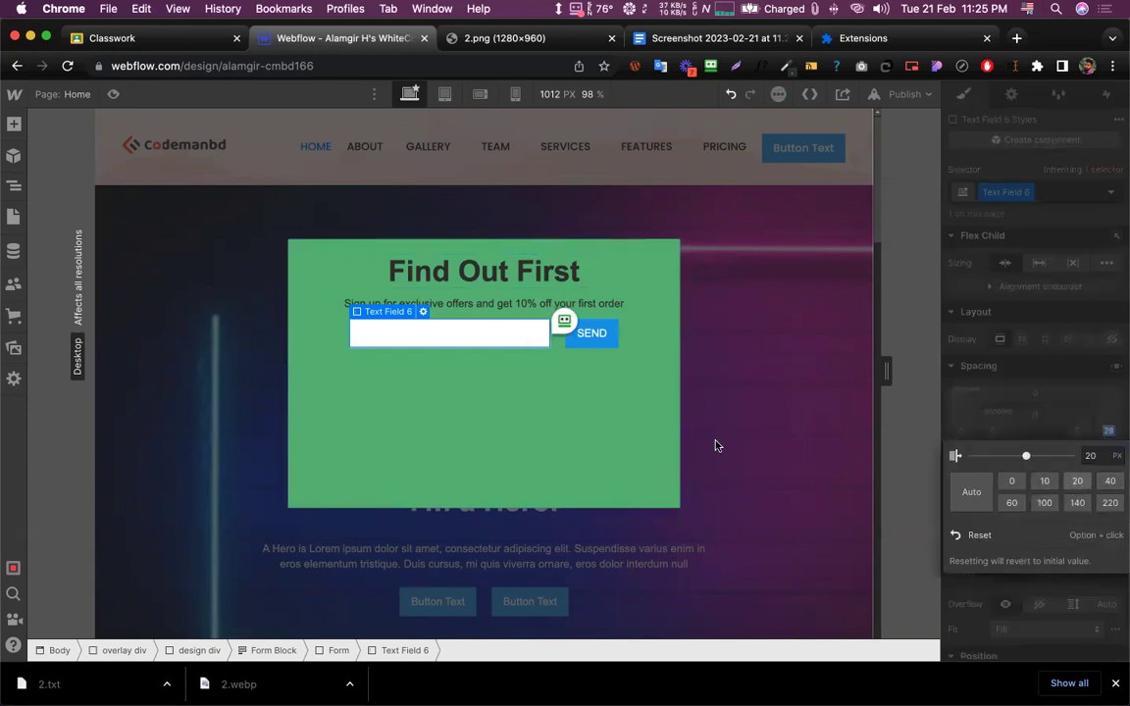
Make the design div a vertical flex container with its contents centred in both alignment and justification
click(605, 418)
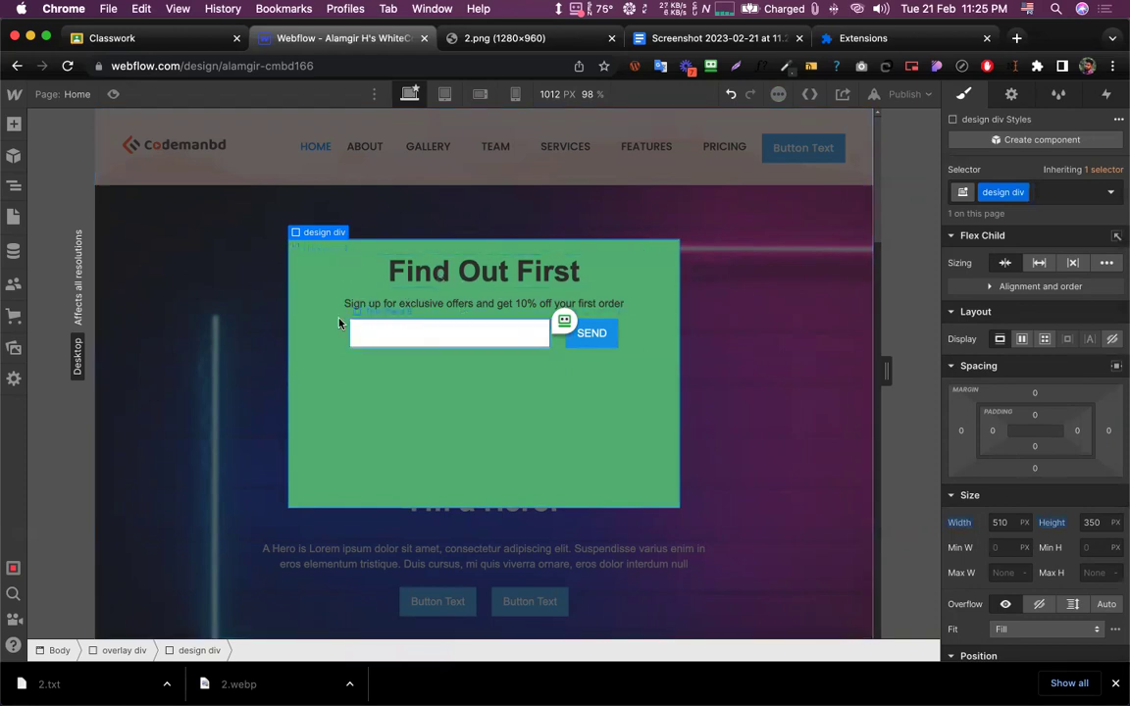
click(15, 187)
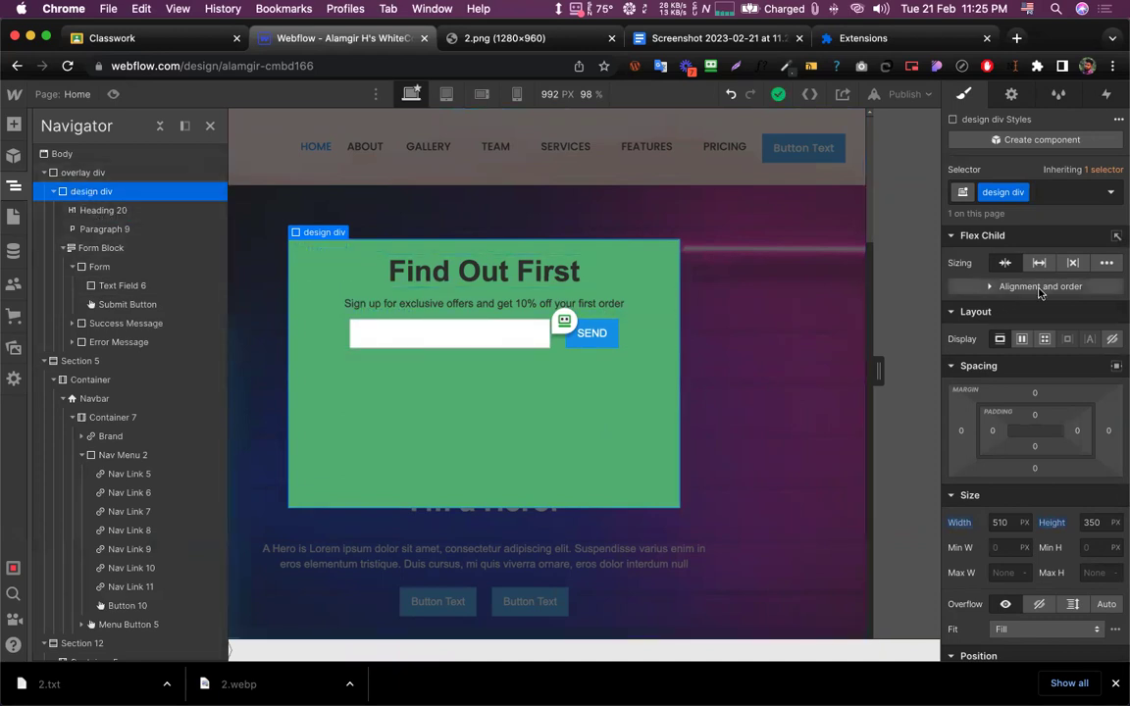
click(1022, 339)
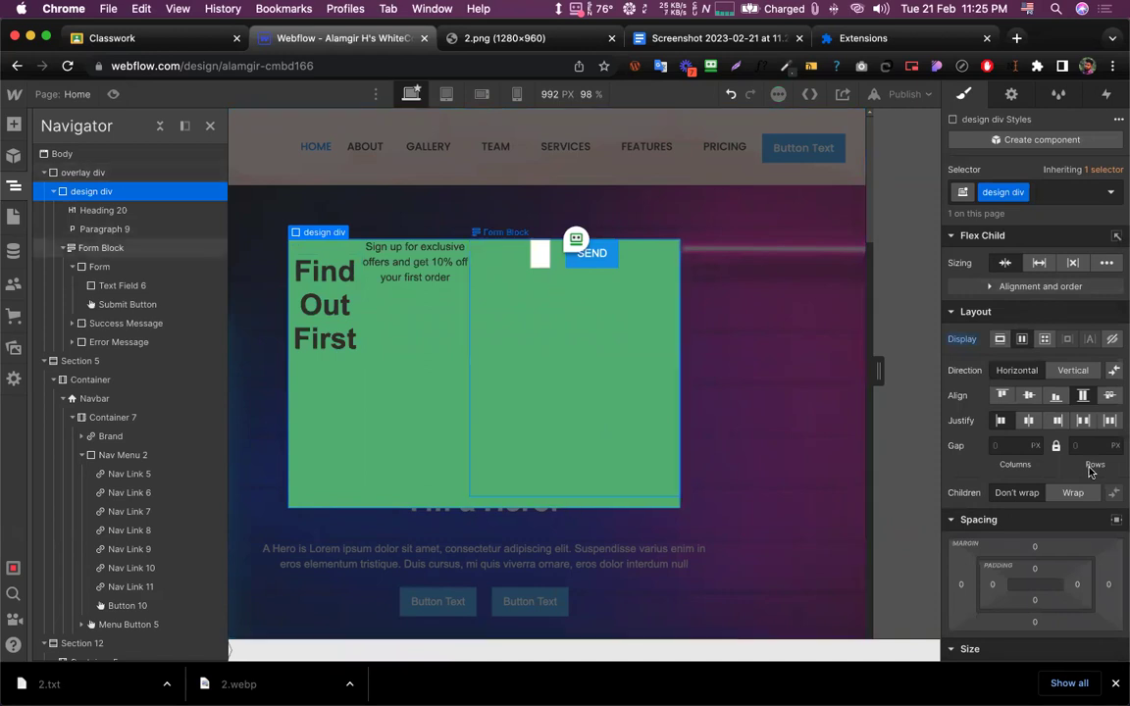
click(1060, 374)
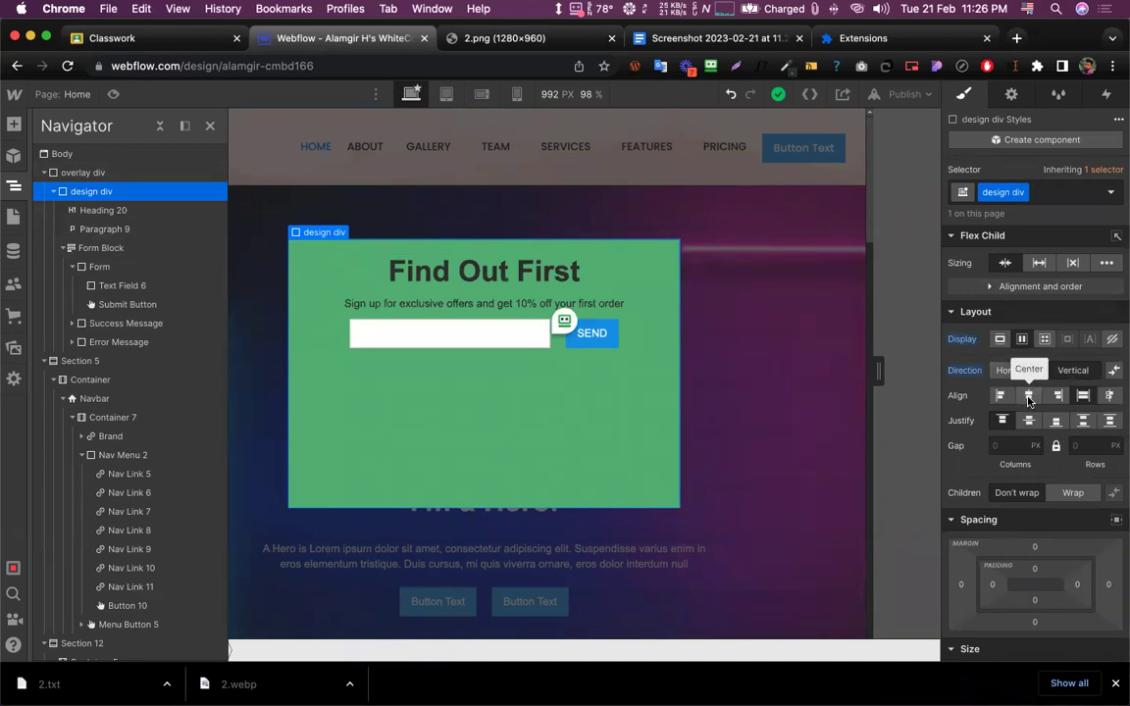
click(1028, 397)
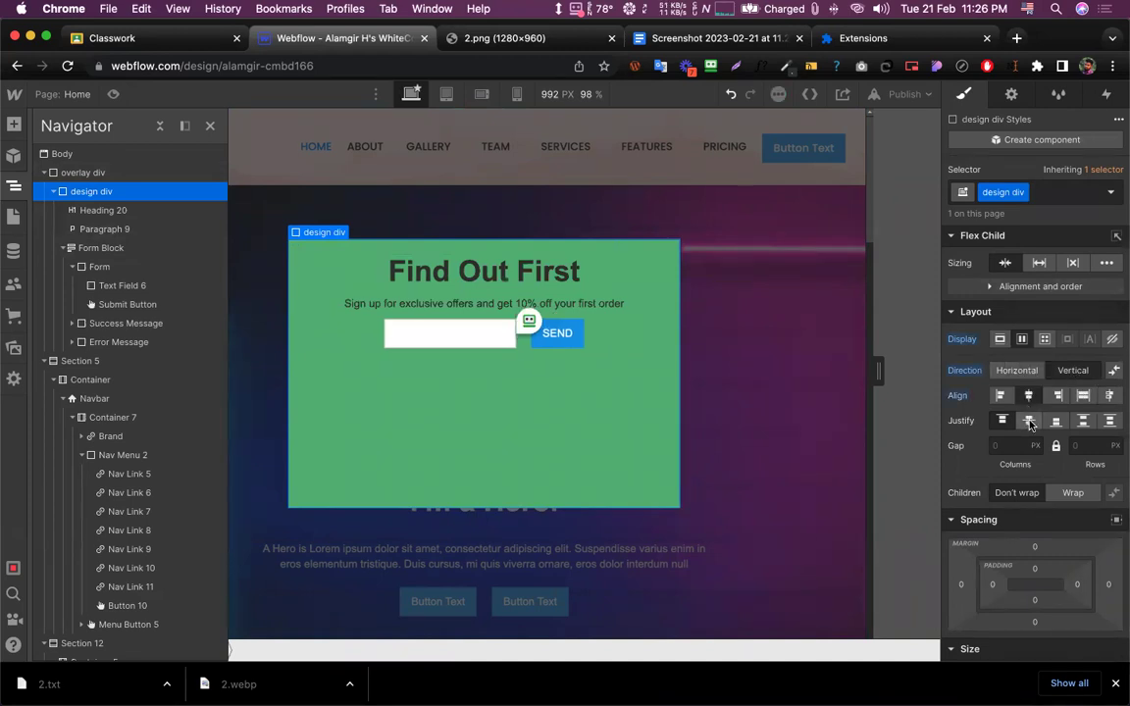
click(1029, 422)
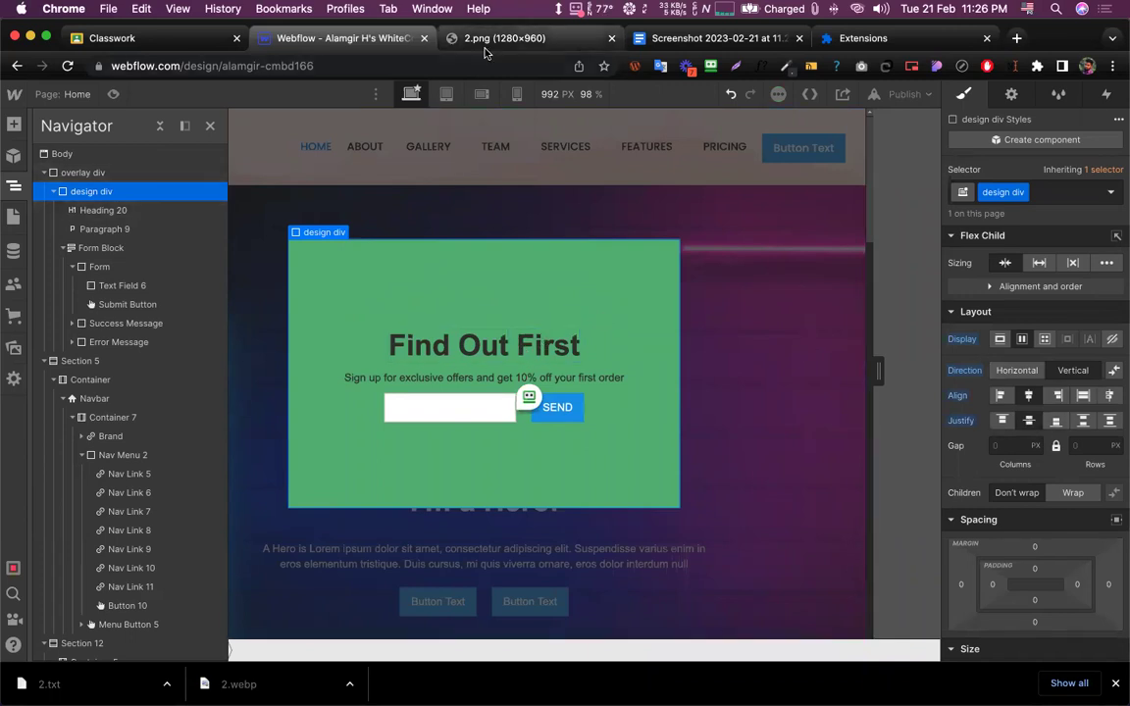
Compare with the reference popup and set the "Find Out First" heading's font to Droid Serif
click(485, 44)
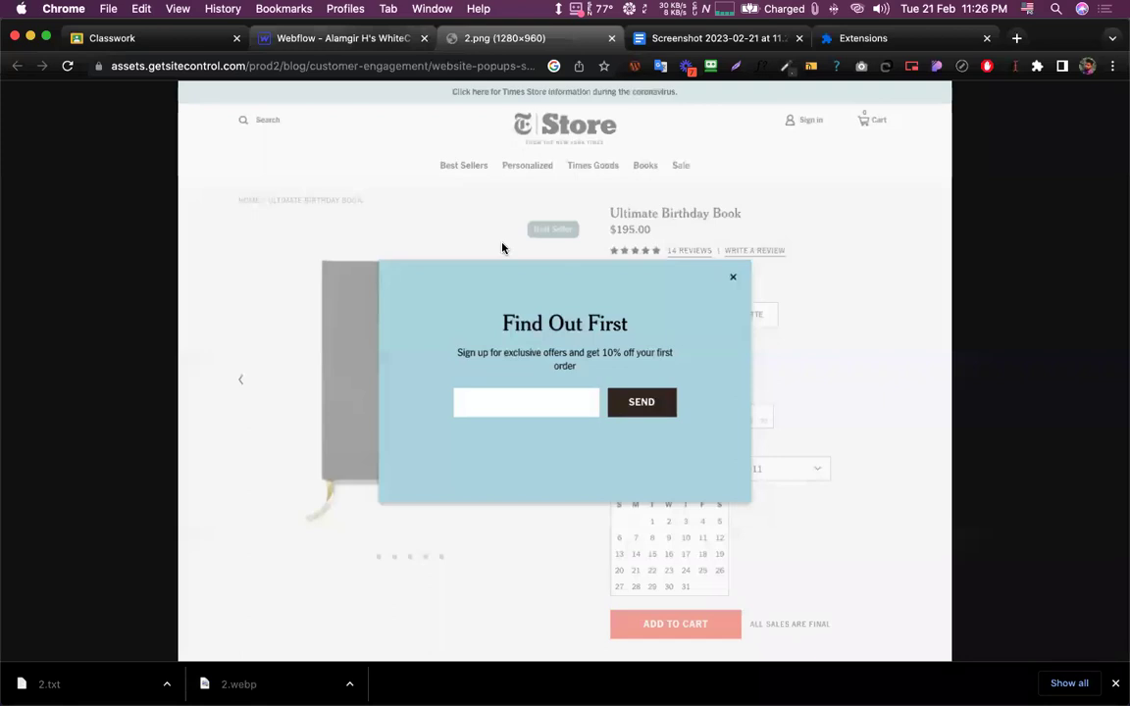
key(ctrl+shift+Tab)
click(504, 345)
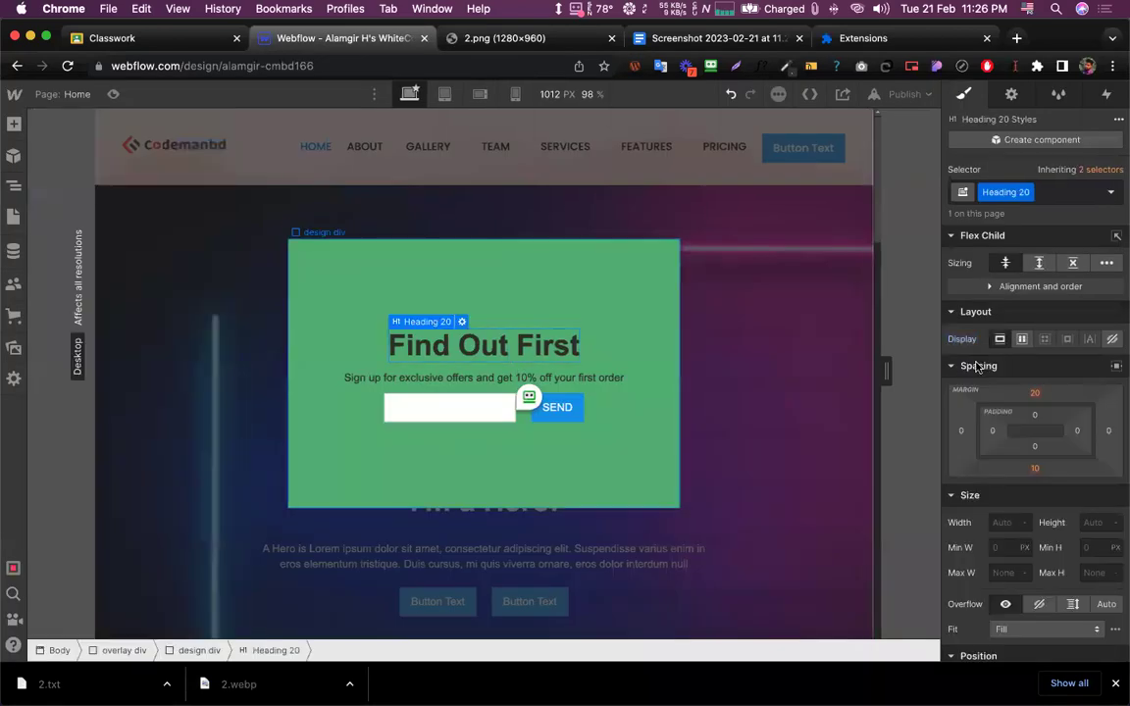
scroll(1000, 368, down, 5)
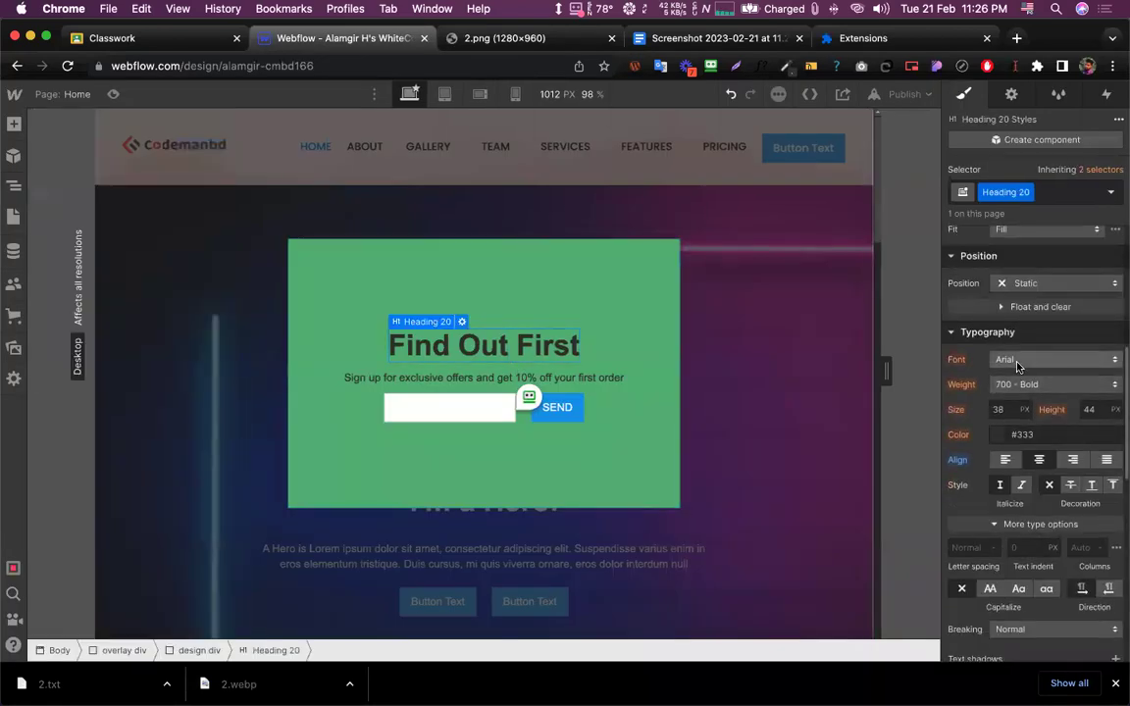
click(1017, 366)
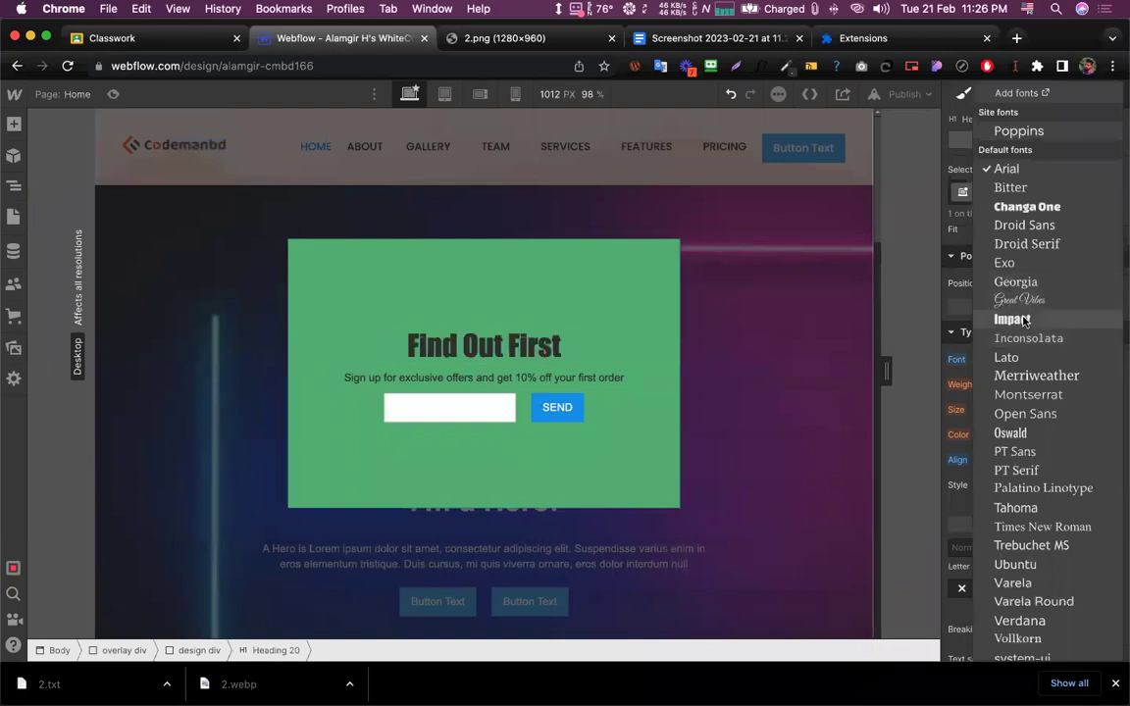
click(1023, 244)
Set the font of the sign-up paragraph below the heading to Lato
click(490, 378)
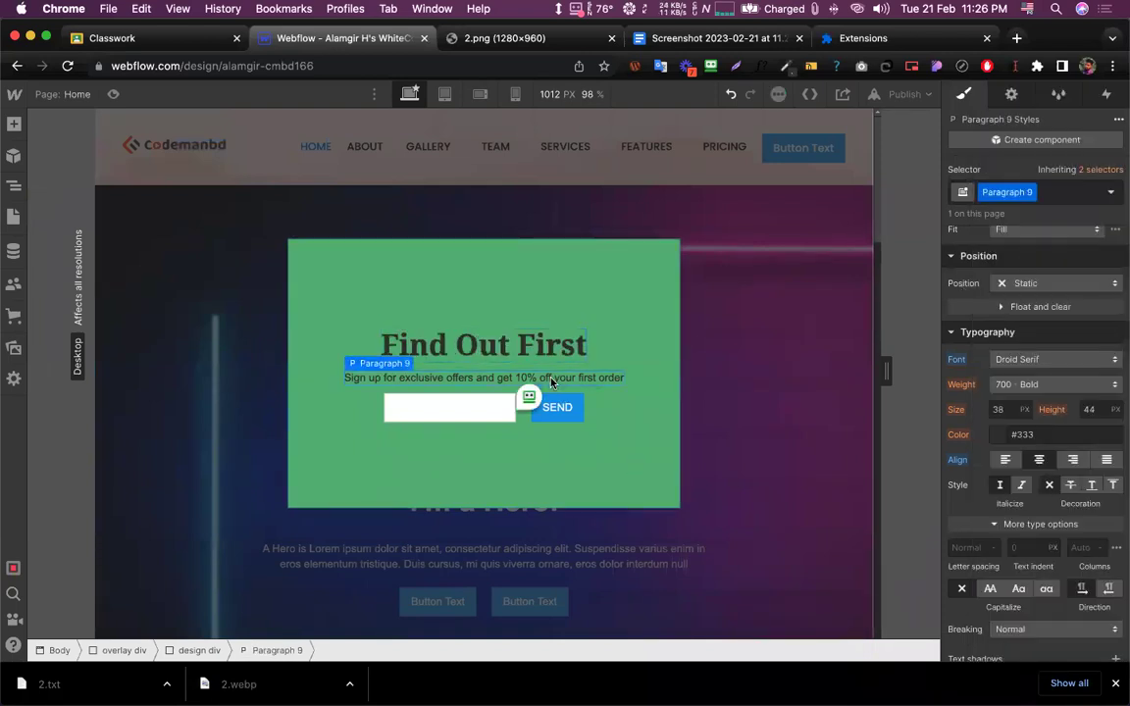
click(1015, 362)
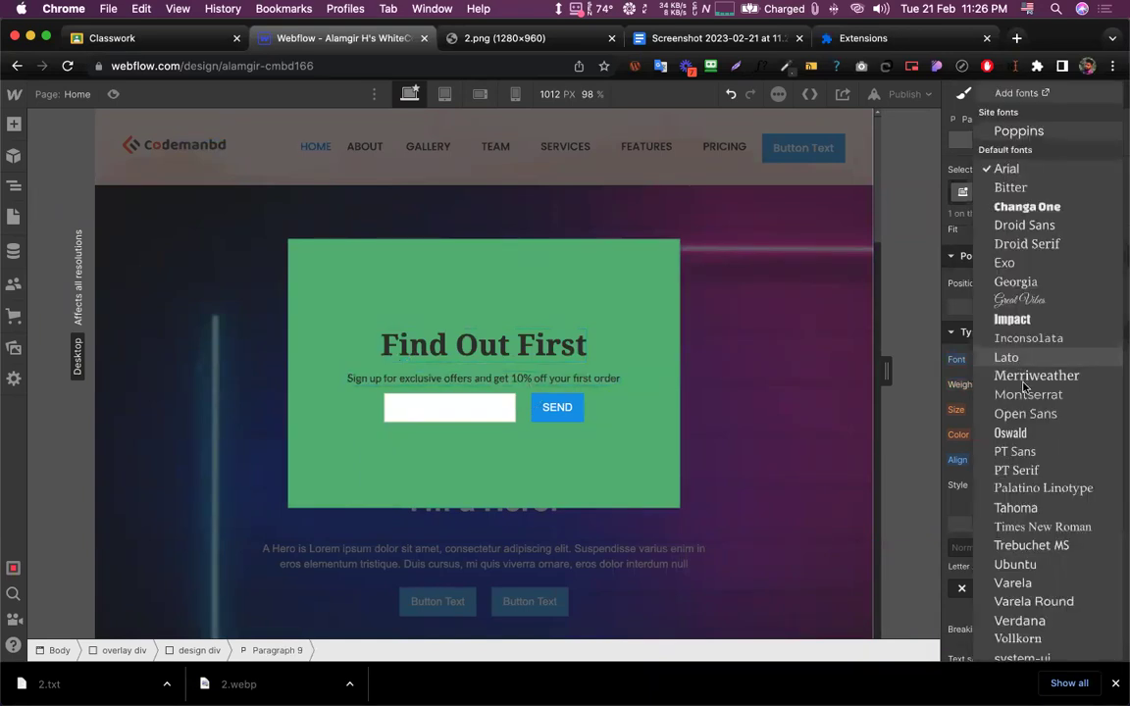
click(1008, 358)
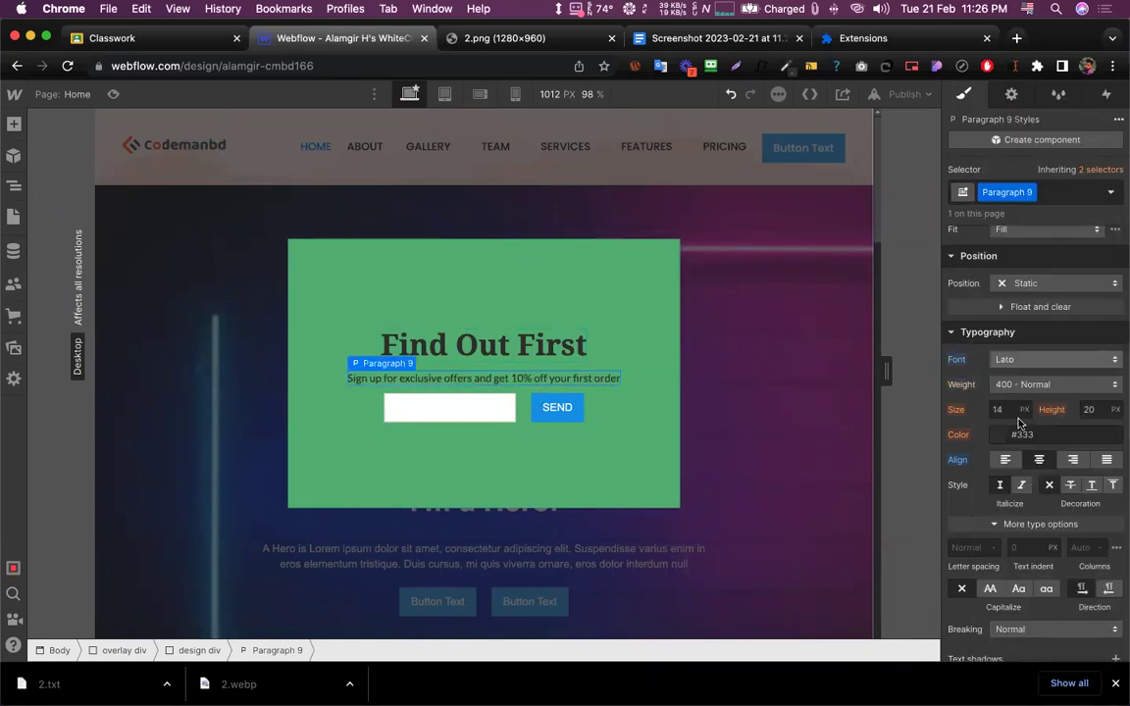
Set the font size of the pop-up's sign-up paragraph to 16 px
click(995, 407)
key(Up)
key(Up)
key(Up)
key(Up)
key(Down)
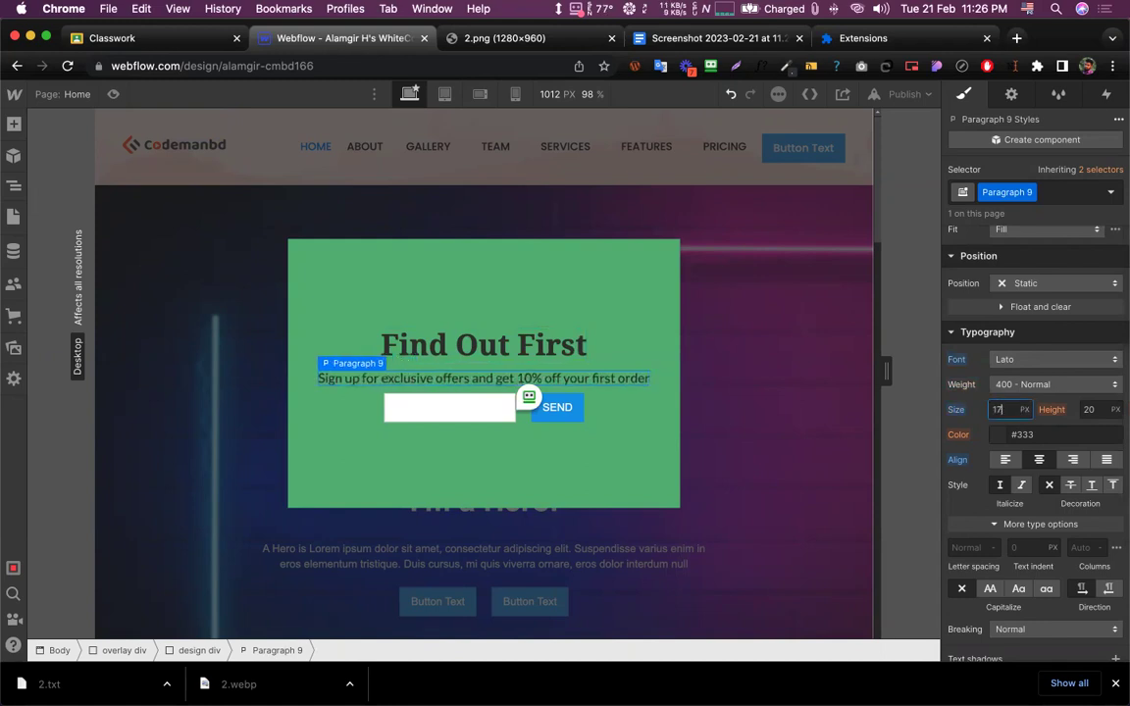
key(Down)
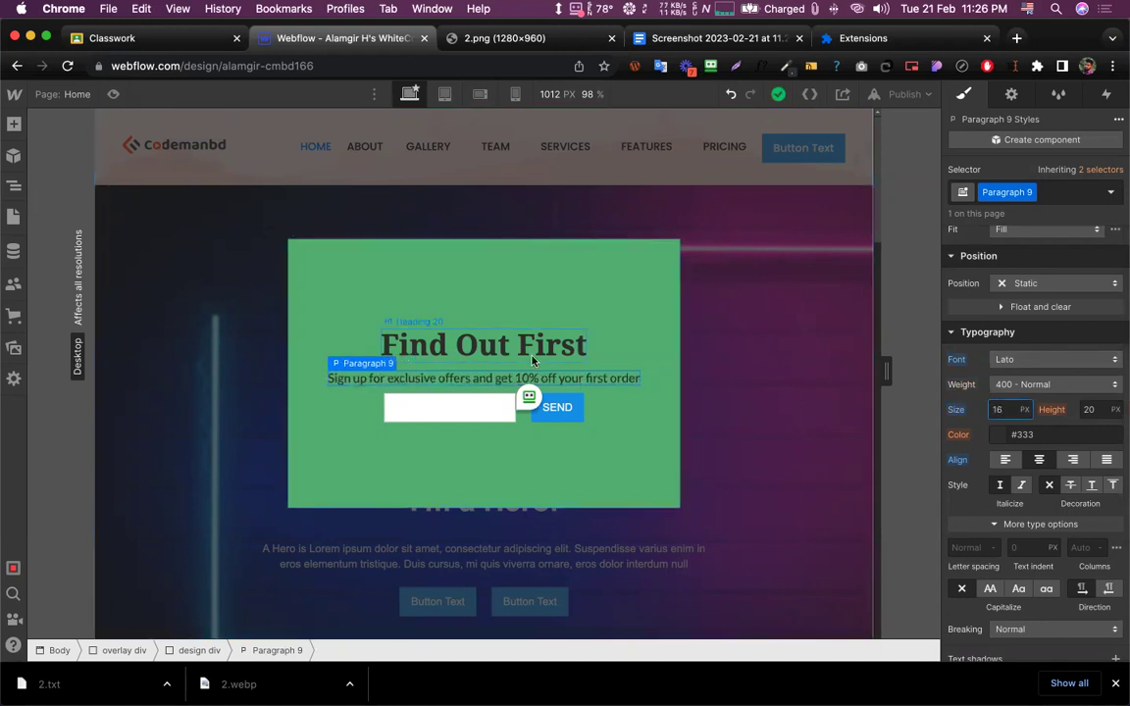
Following the reference image, break the paragraph before "order" and set its top and bottom margins to 20 px
scroll(1034, 441, up, 5)
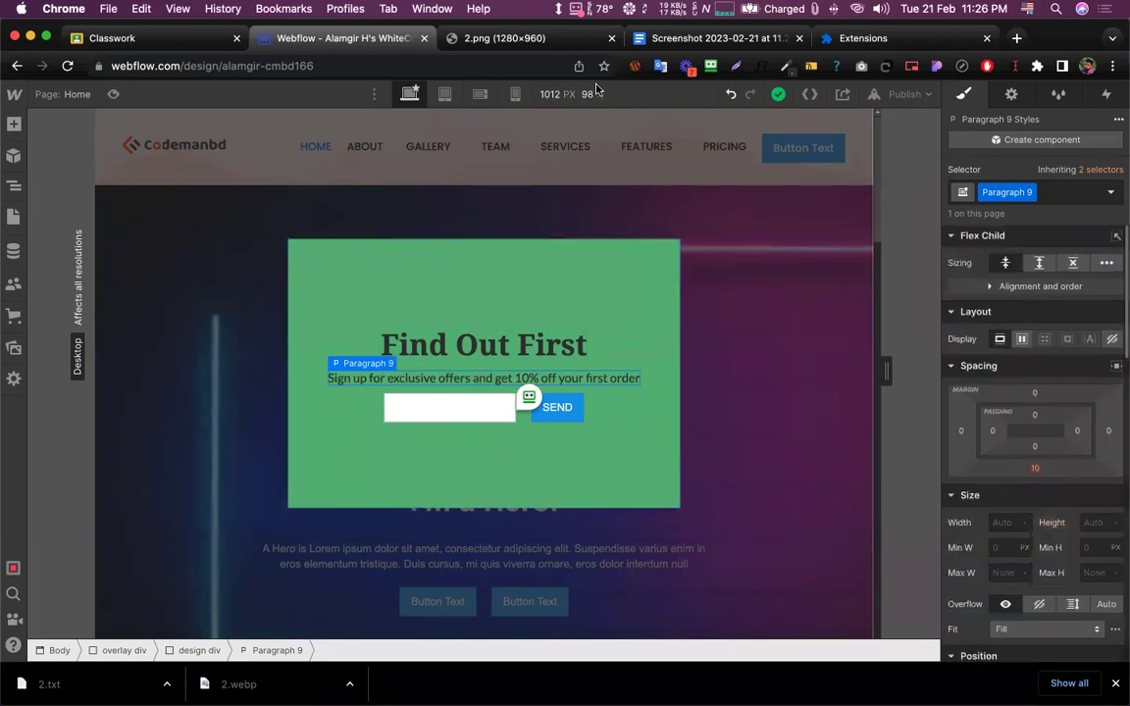
click(449, 37)
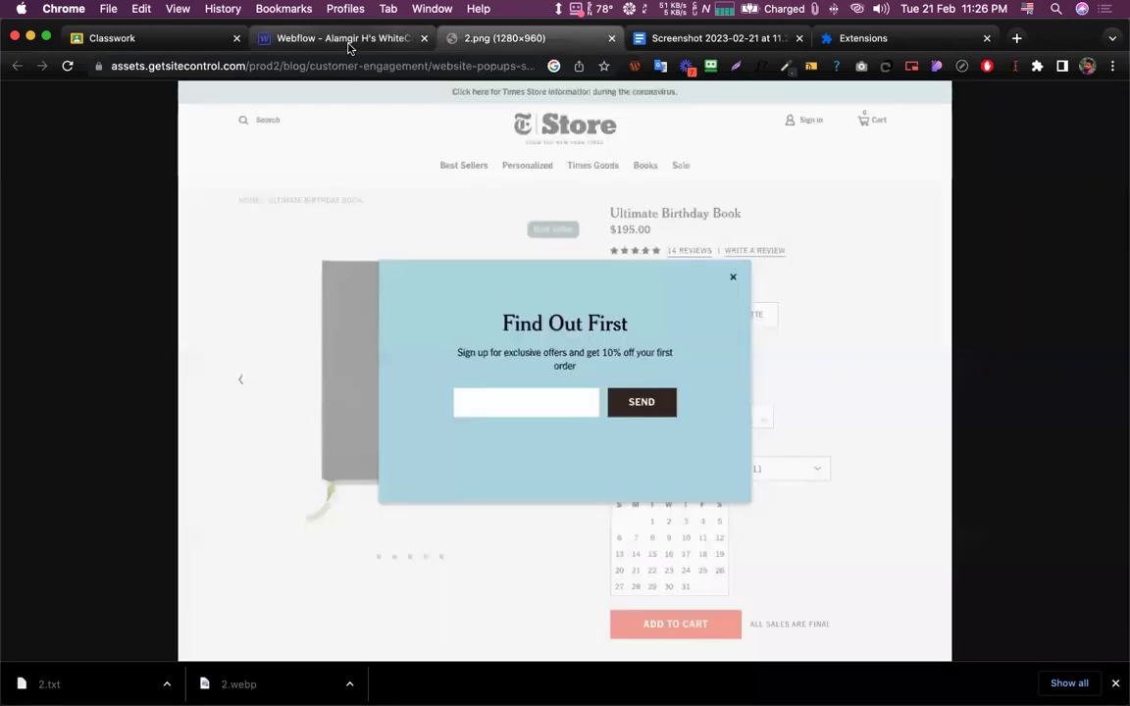
click(346, 40)
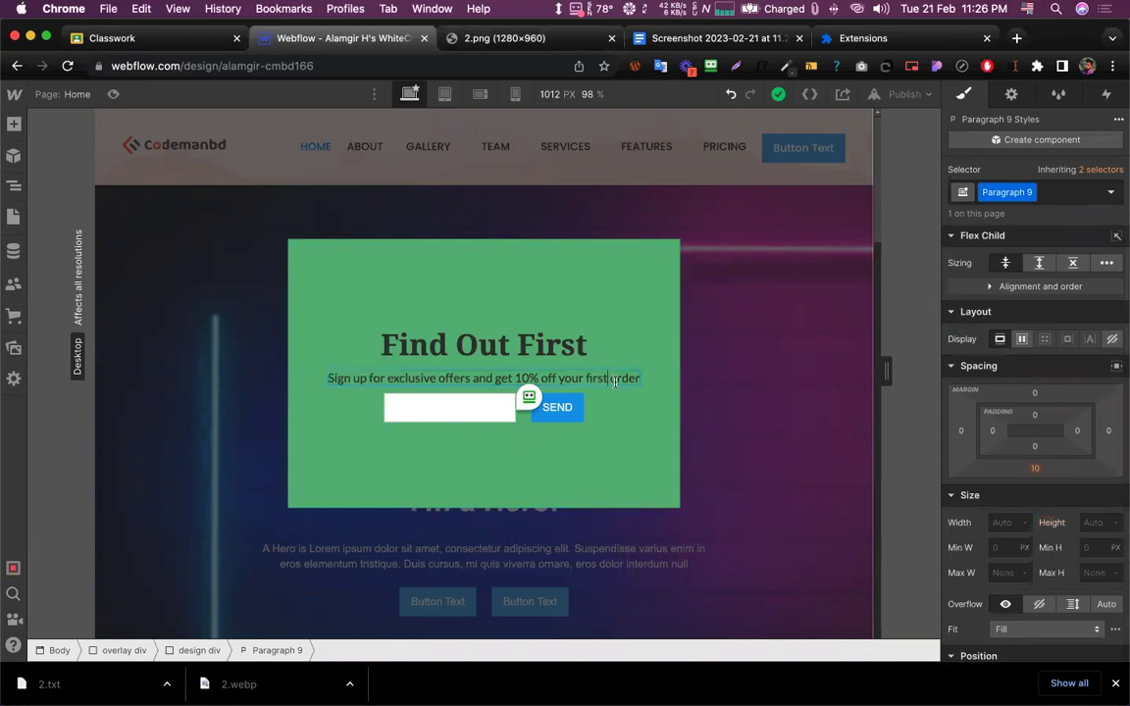
key(shift+Return)
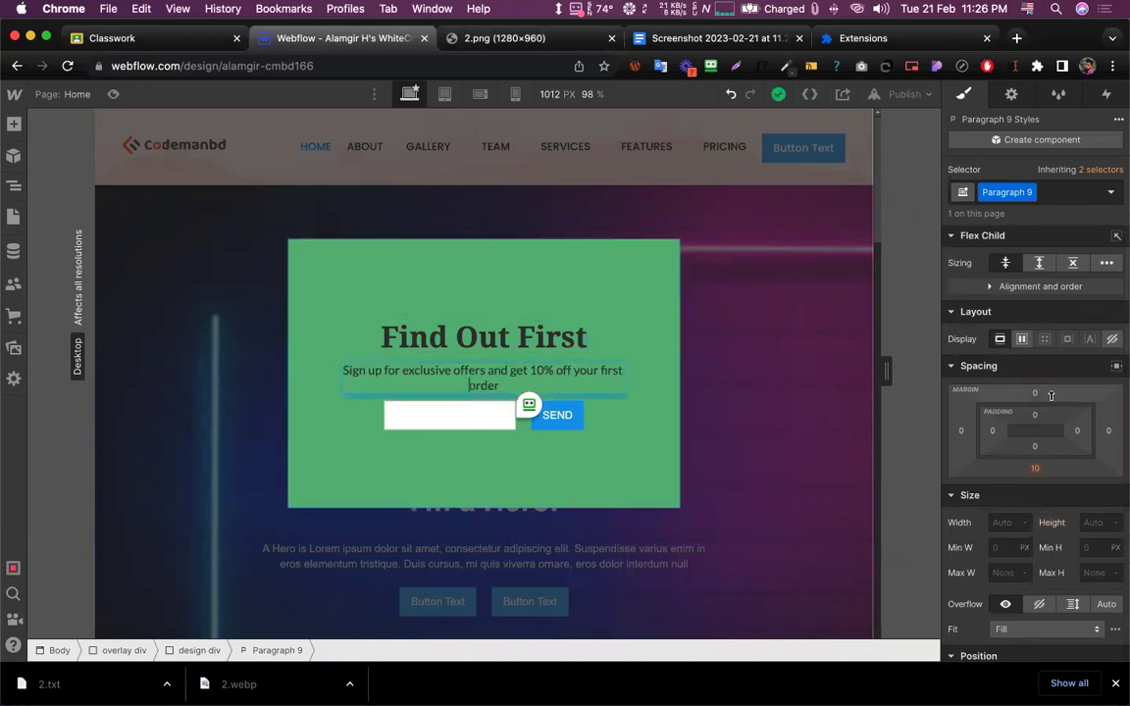
drag(1050, 393, 1050, 378)
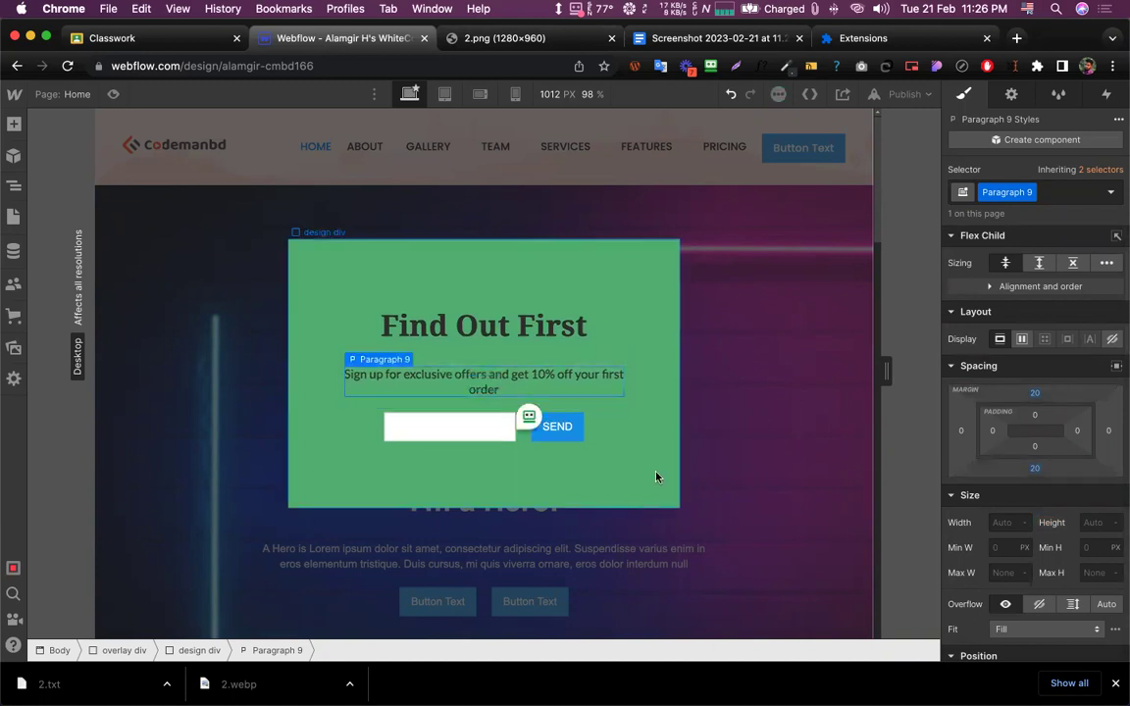
Set the SEND button's background colour to dark grey #42474b
click(555, 426)
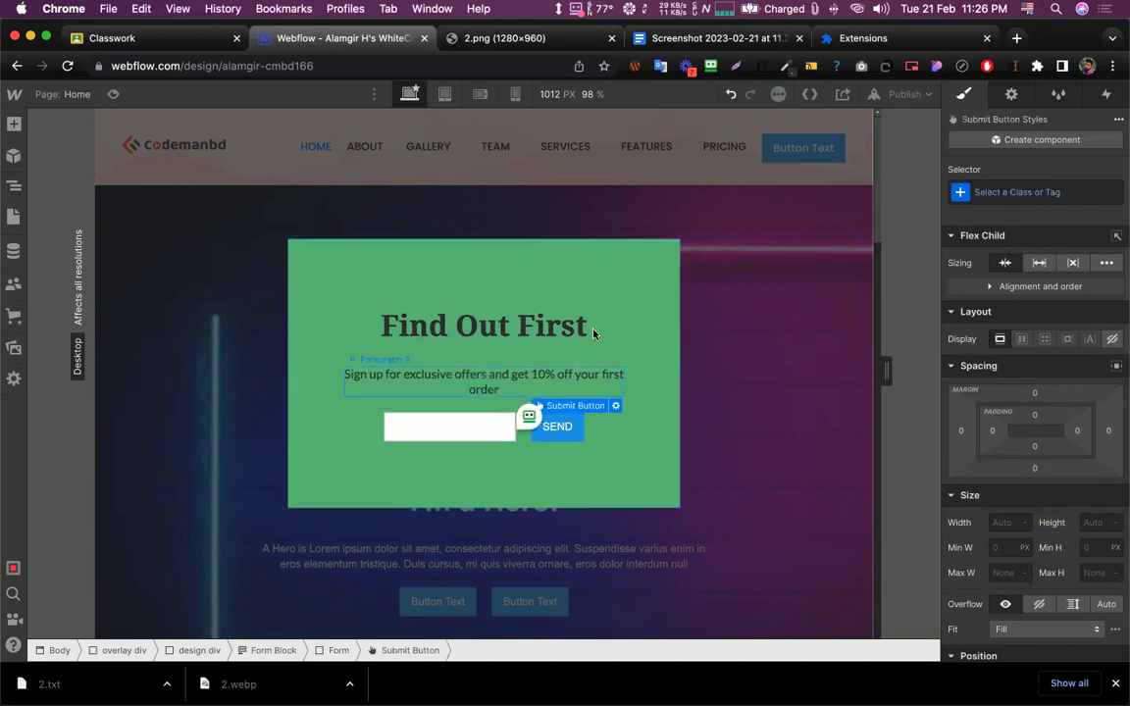
click(448, 39)
click(312, 37)
scroll(1030, 378, down, 15)
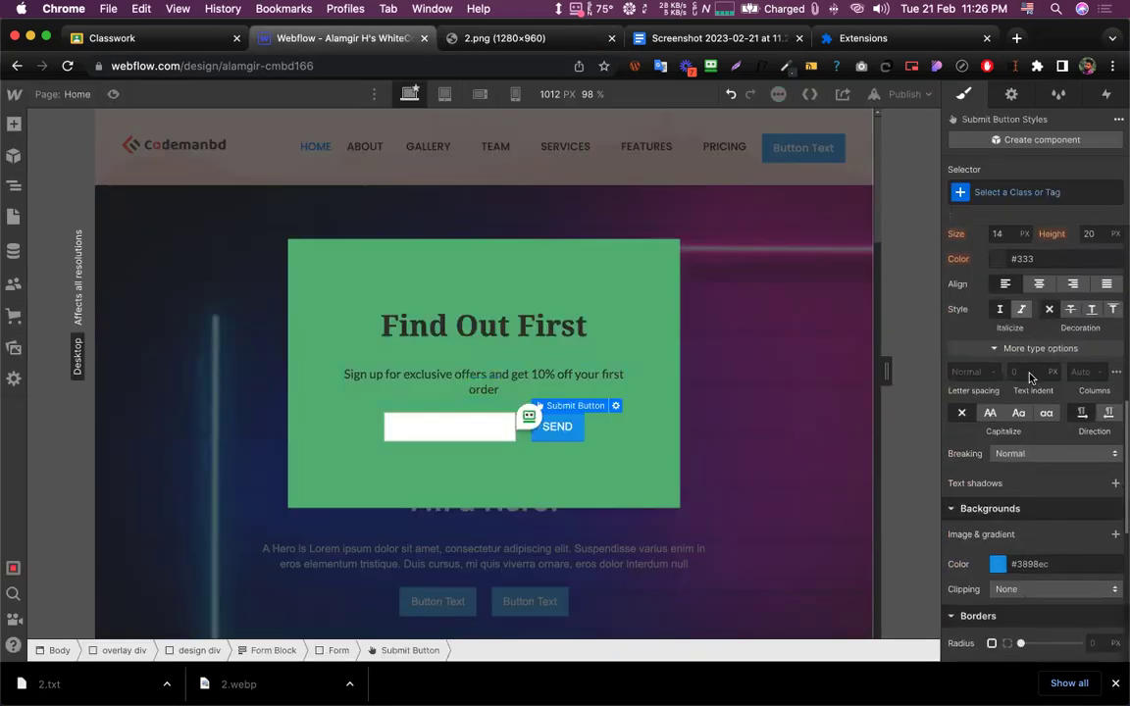
scroll(1030, 377, down, 1)
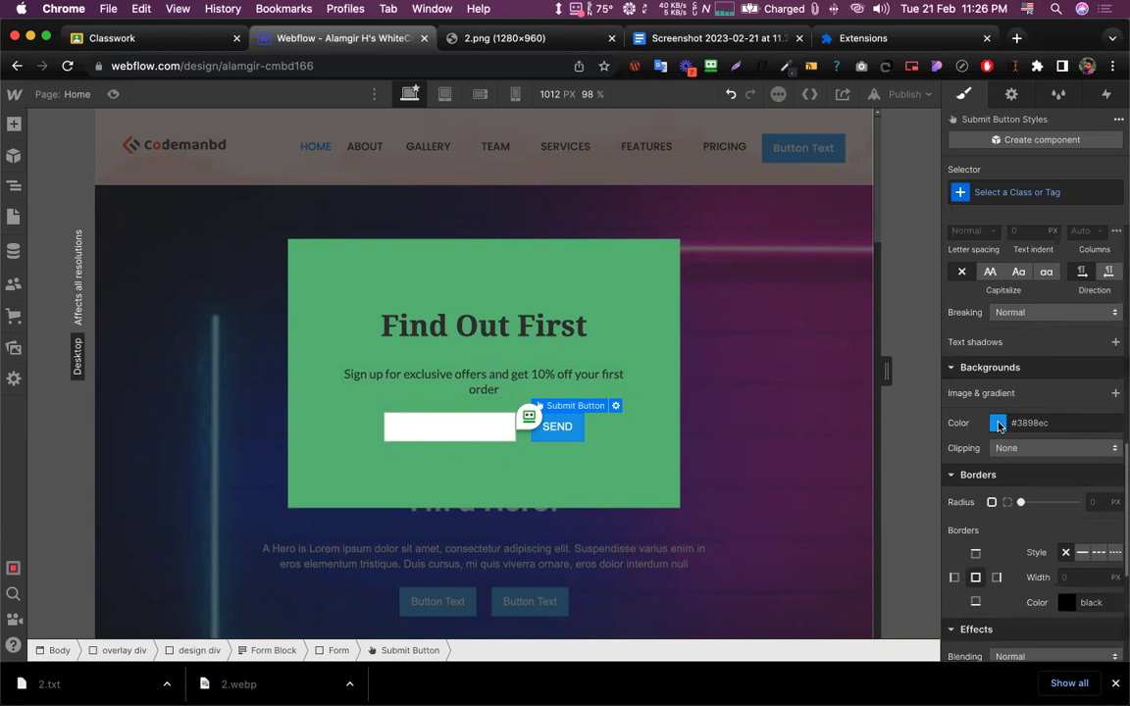
click(997, 423)
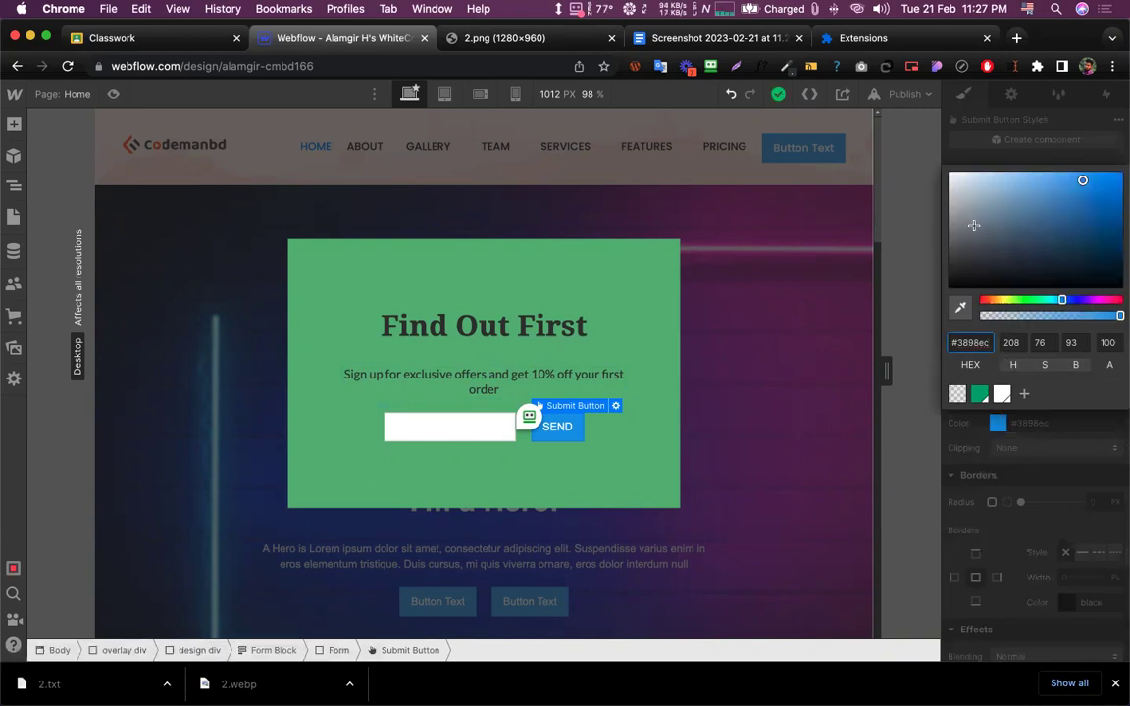
mouse_move(974, 225)
mouse_down()
mouse_move(963, 229)
mouse_move(967, 265)
mouse_move(970, 255)
mouse_up()
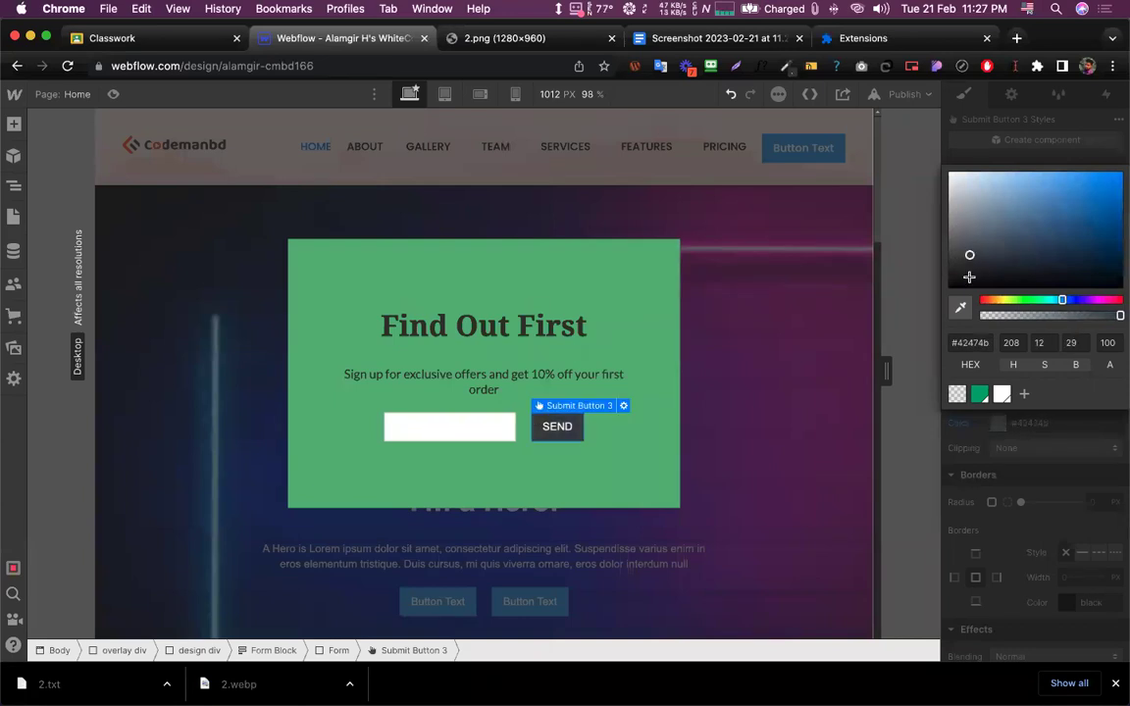
click(962, 446)
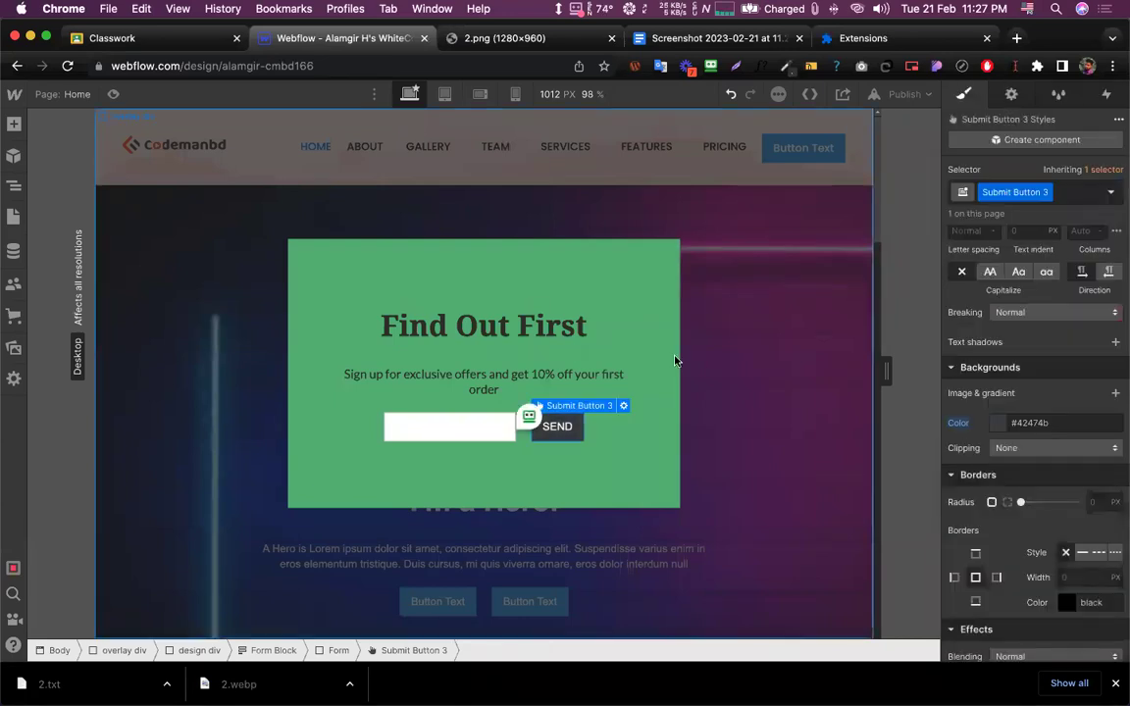
Sample the light blue of the pop-up in the 2.png reference and set the design div's background colour to #b6d8e2
click(609, 286)
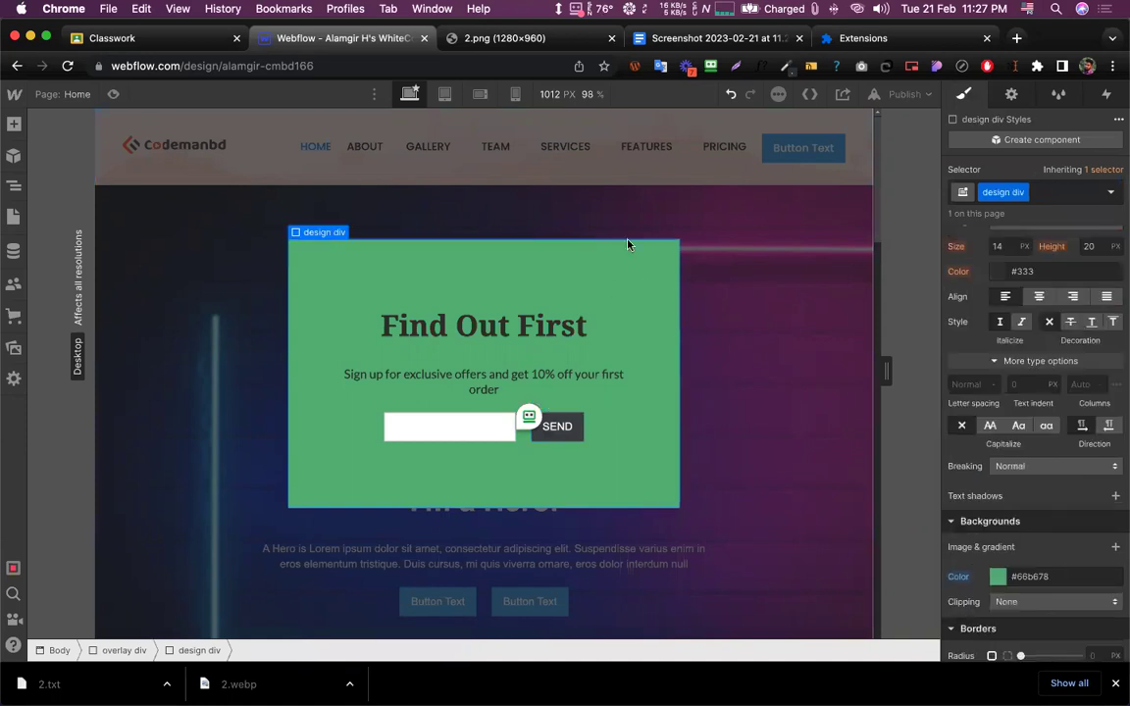
click(495, 40)
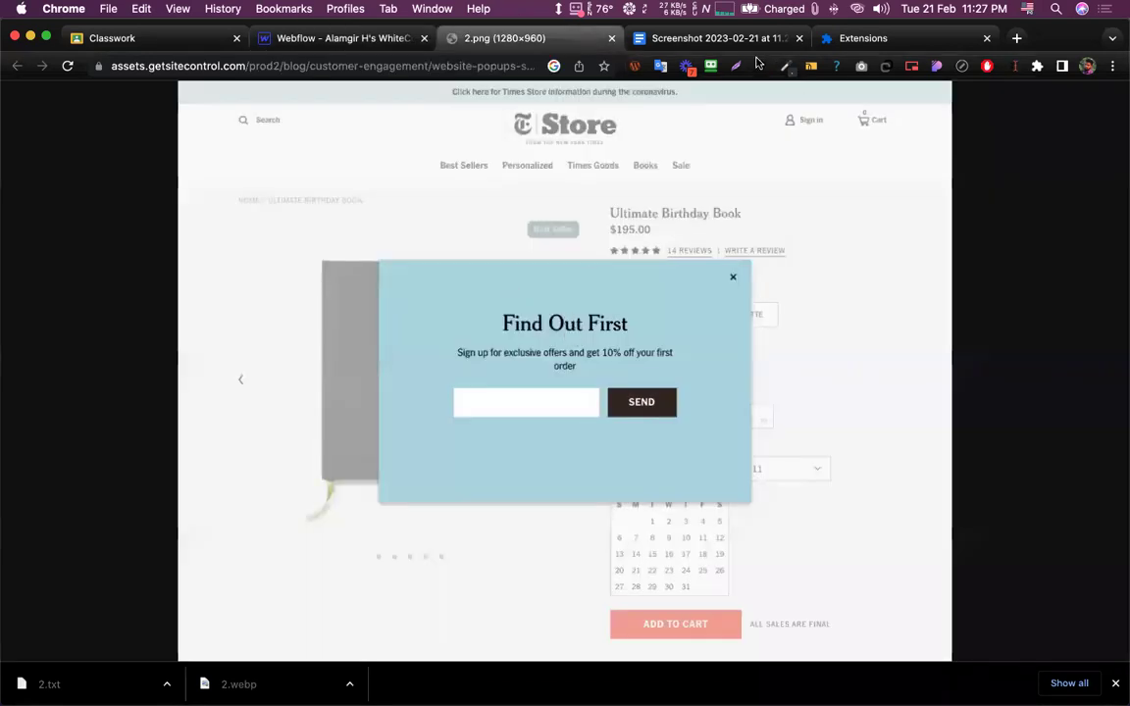
click(784, 67)
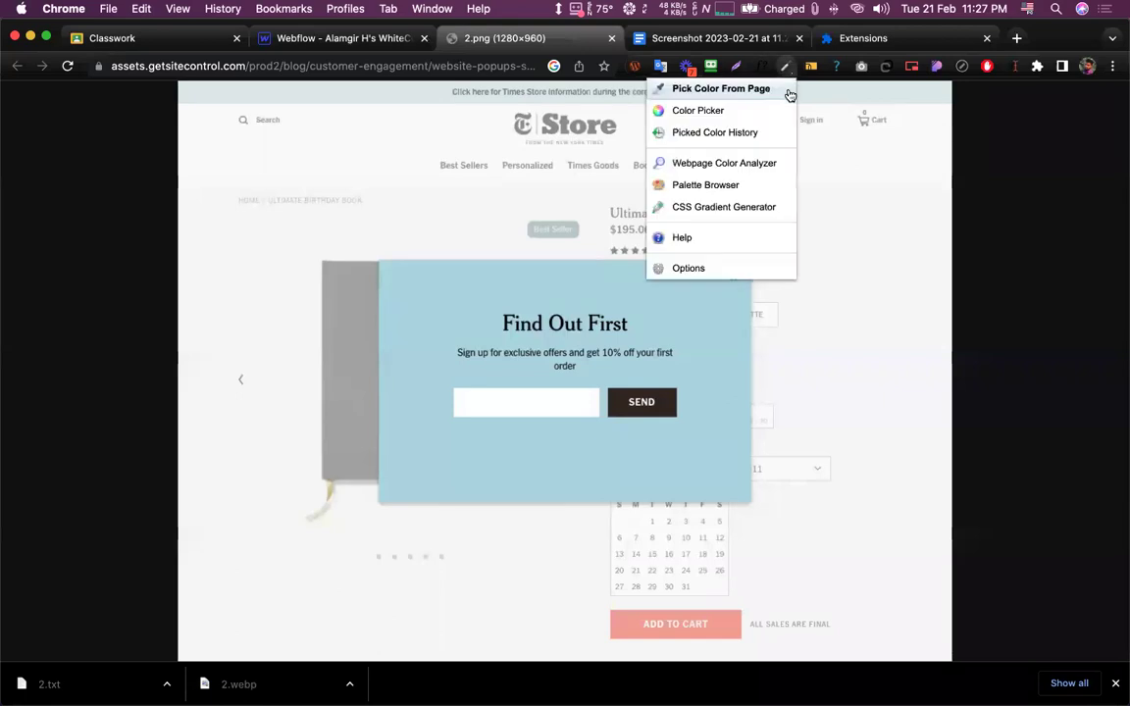
click(784, 91)
click(694, 347)
click(332, 39)
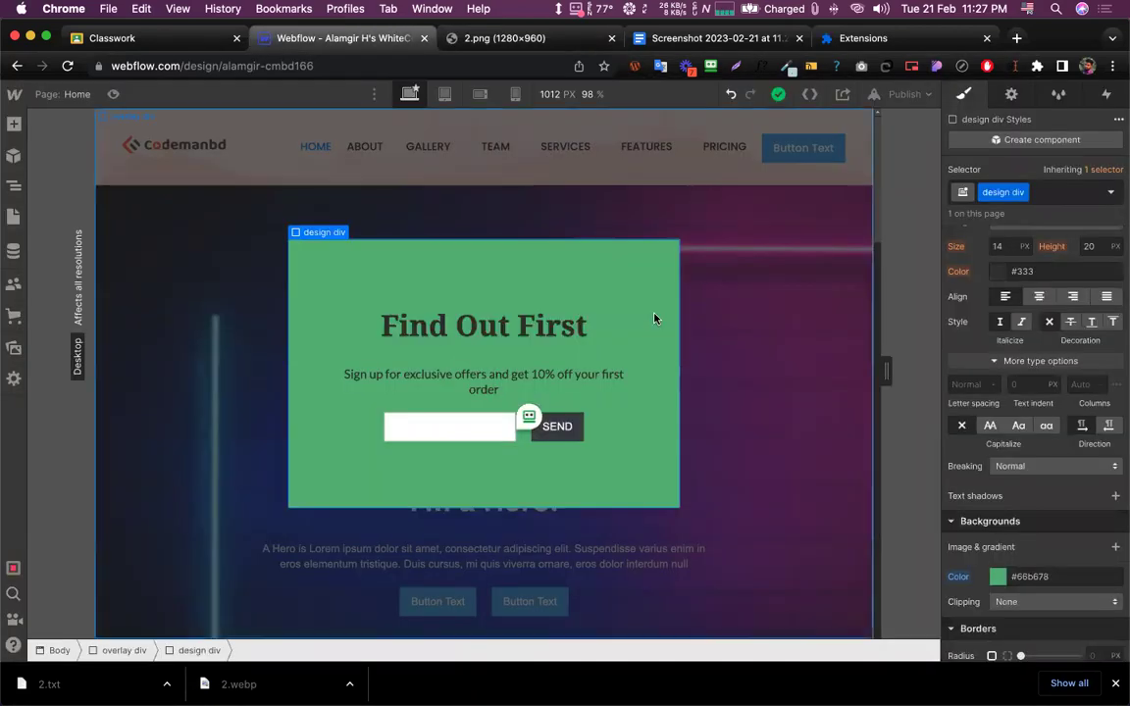
scroll(981, 491, down, 3)
click(1039, 504)
key(super+v)
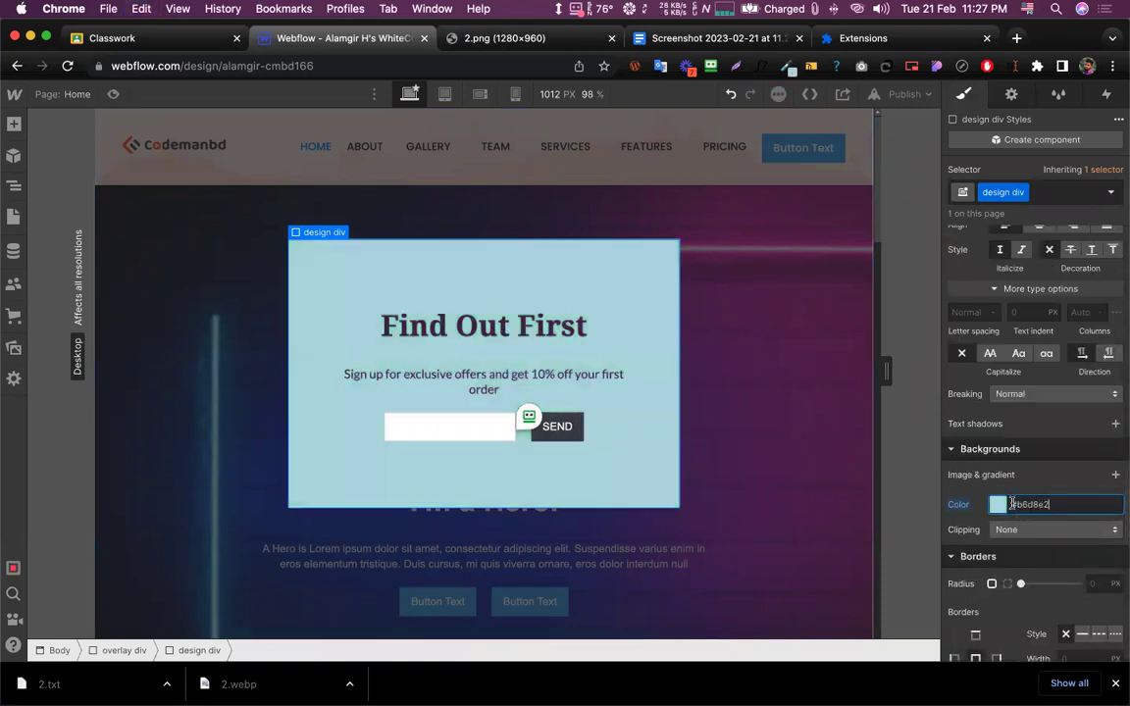
key(Return)
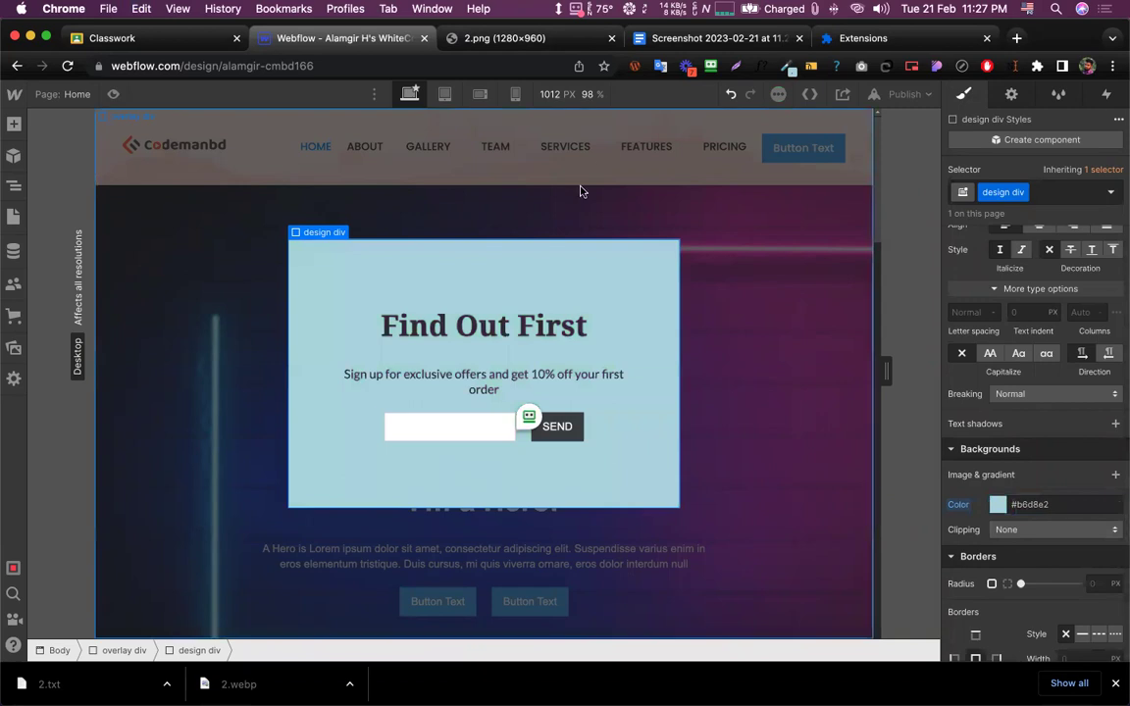
Compare the pop-up with the reference image and preview the page, checking how the overlay behaves over the scrolling content
click(501, 38)
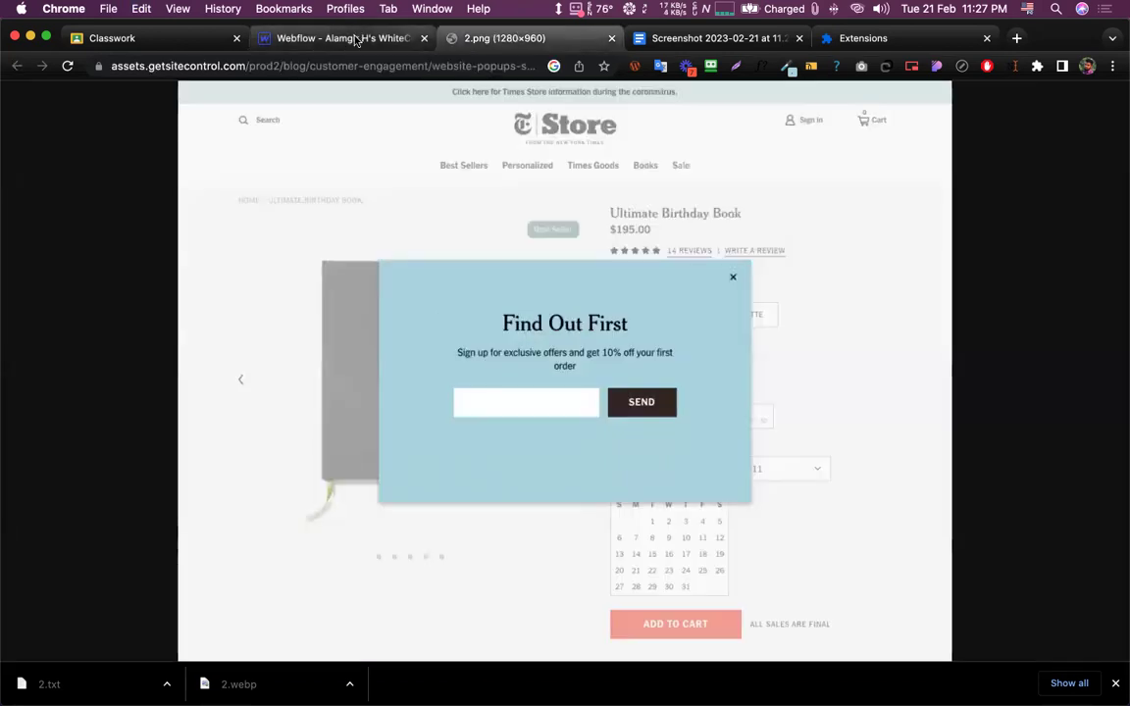
click(357, 40)
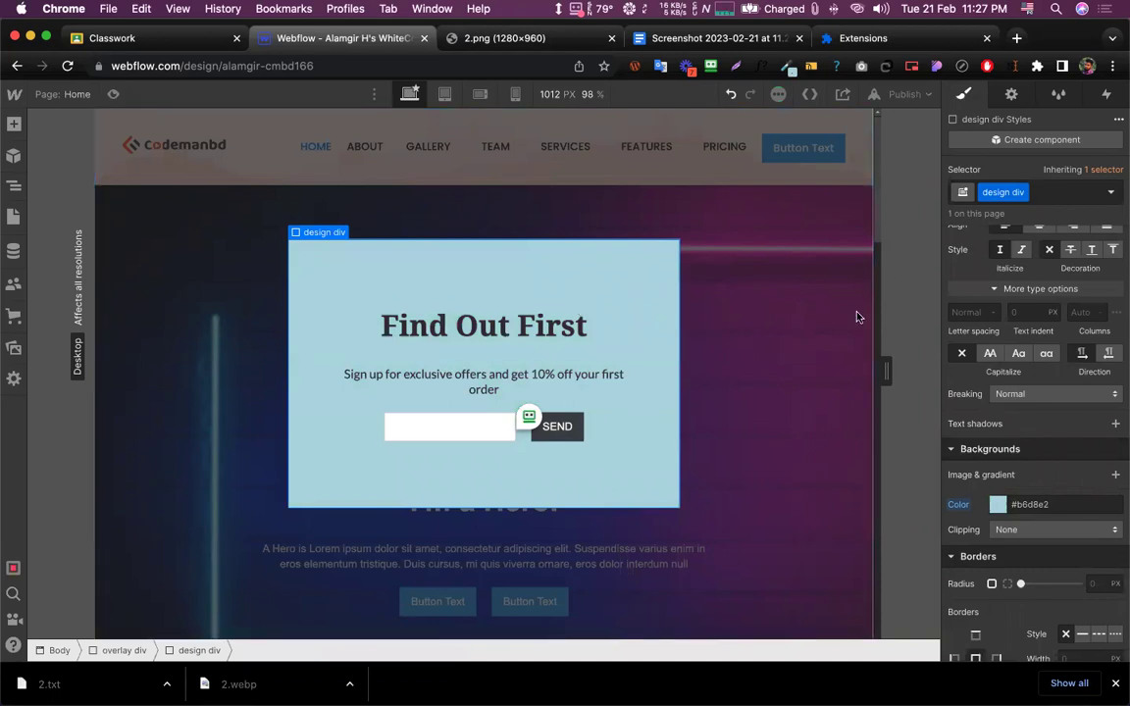
click(111, 93)
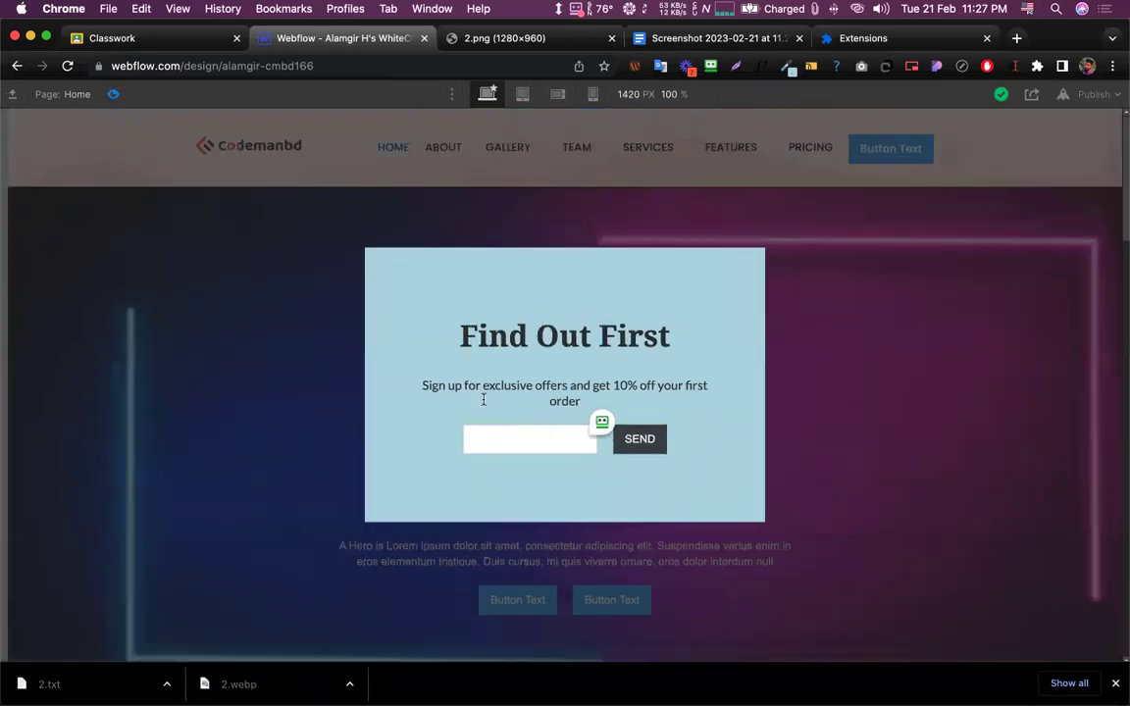
scroll(482, 397, down, 4)
scroll(483, 397, down, 5)
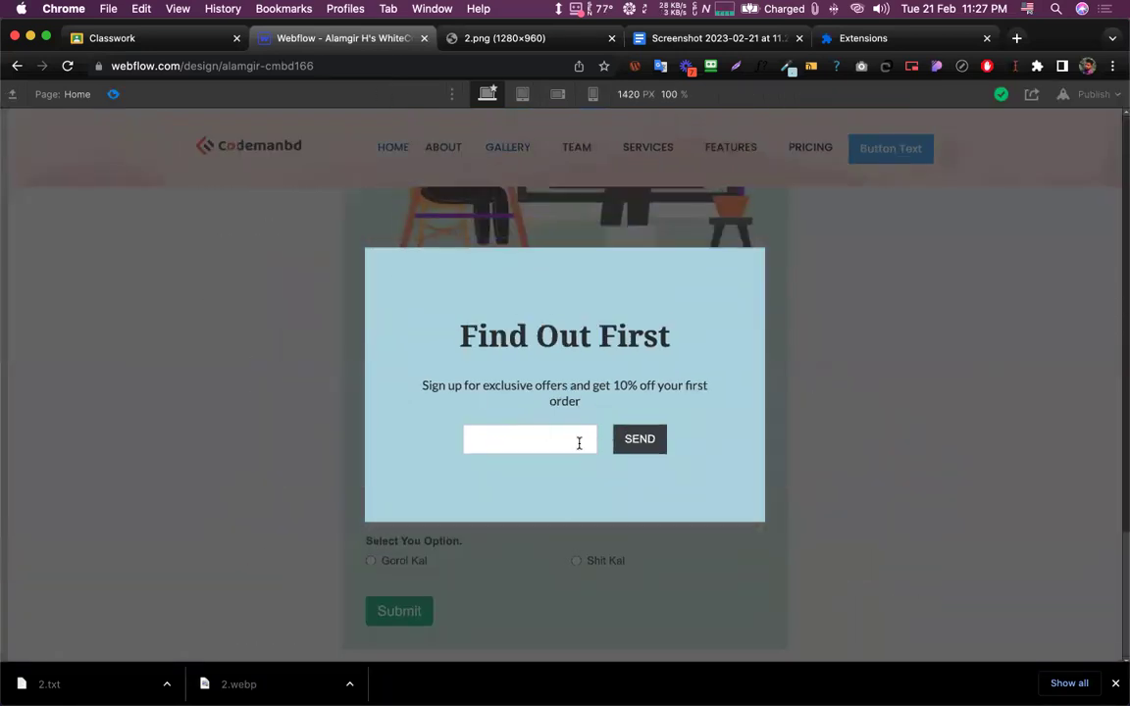
scroll(578, 443, up, 3)
scroll(579, 443, up, 4)
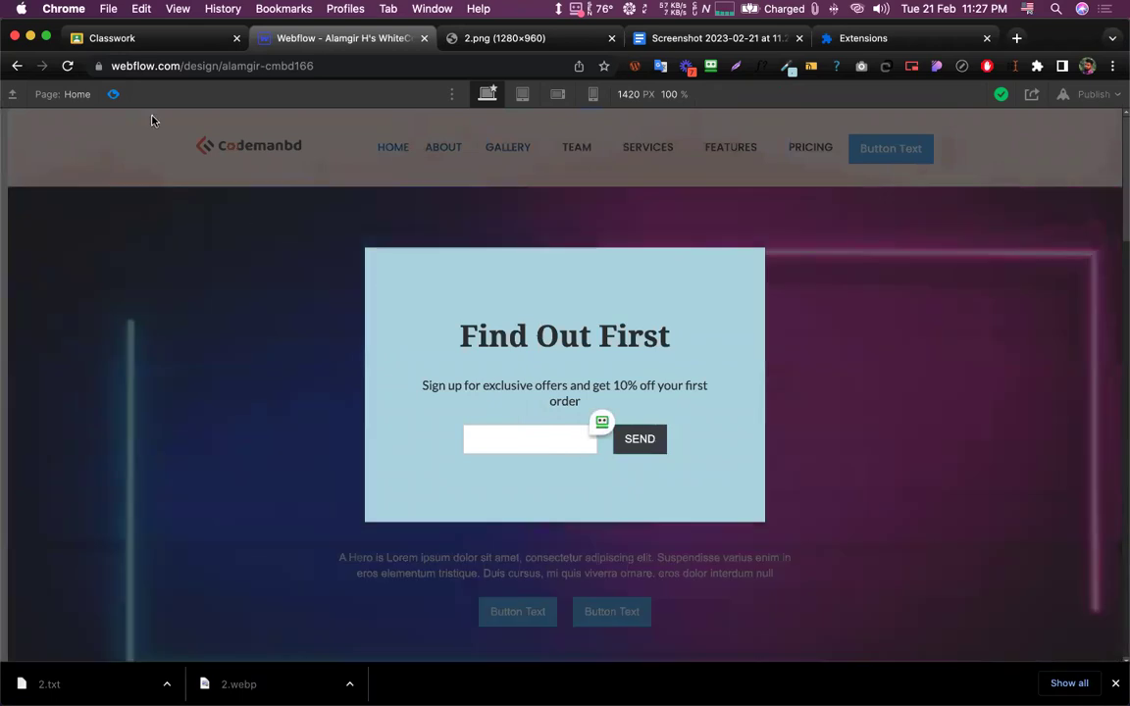
click(114, 94)
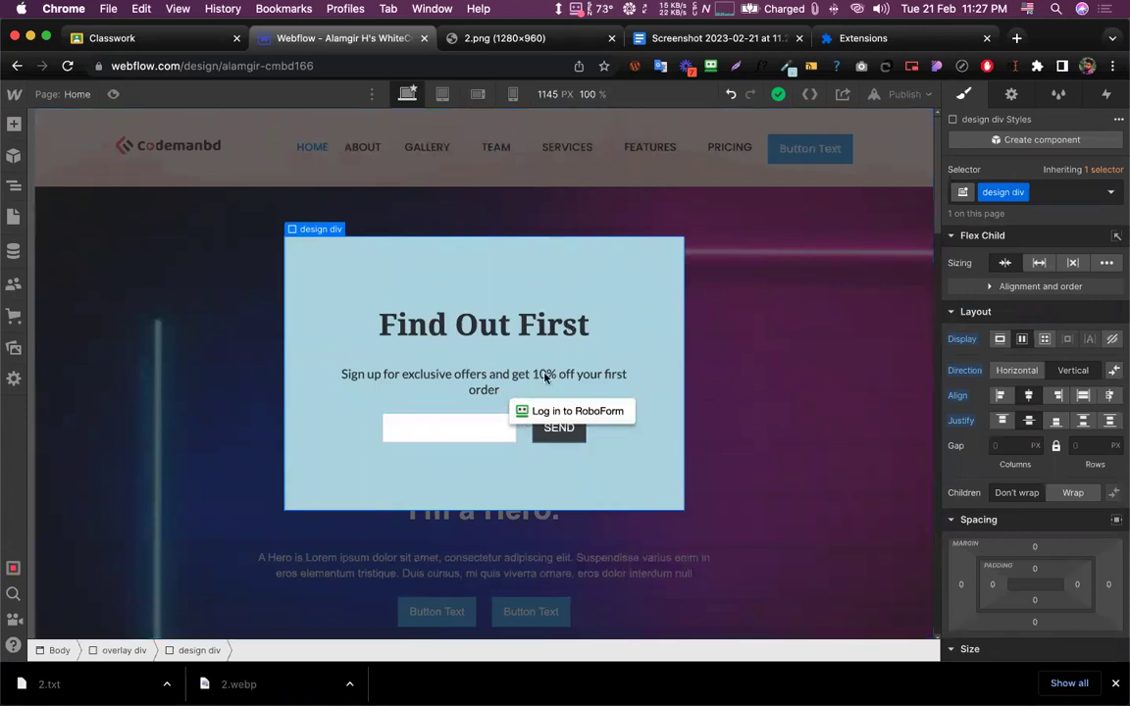
Turn off the RoboForm Password Manager browser extension and return to the Webflow page design
right_click(712, 67)
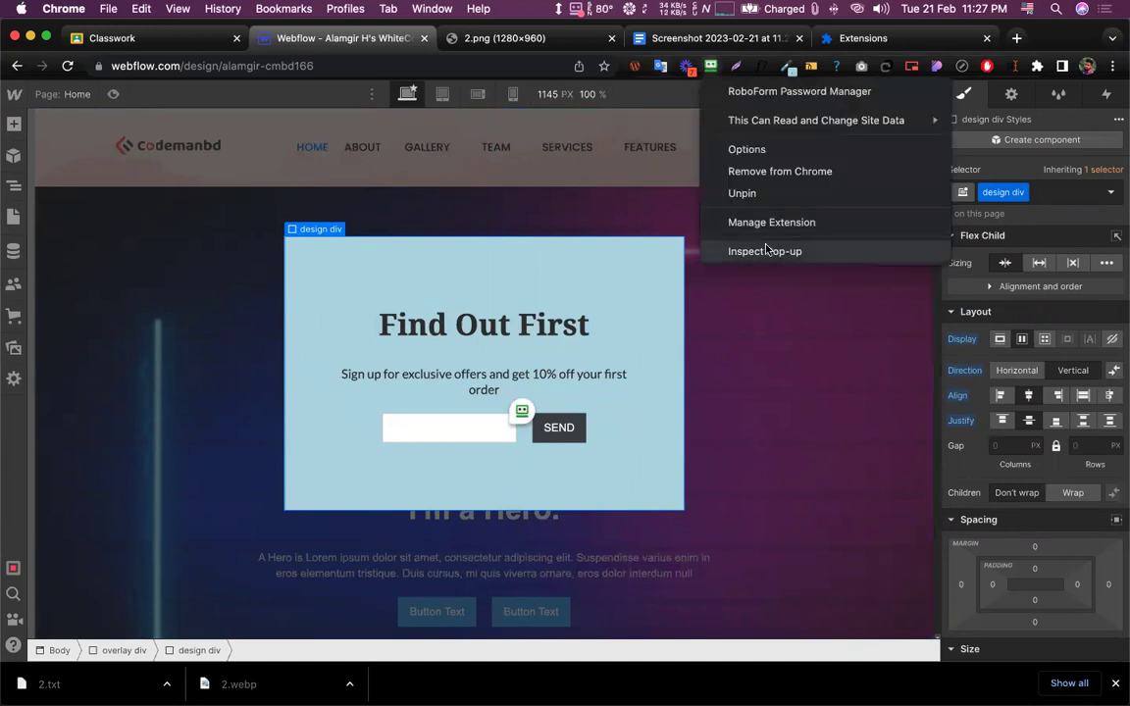
click(758, 222)
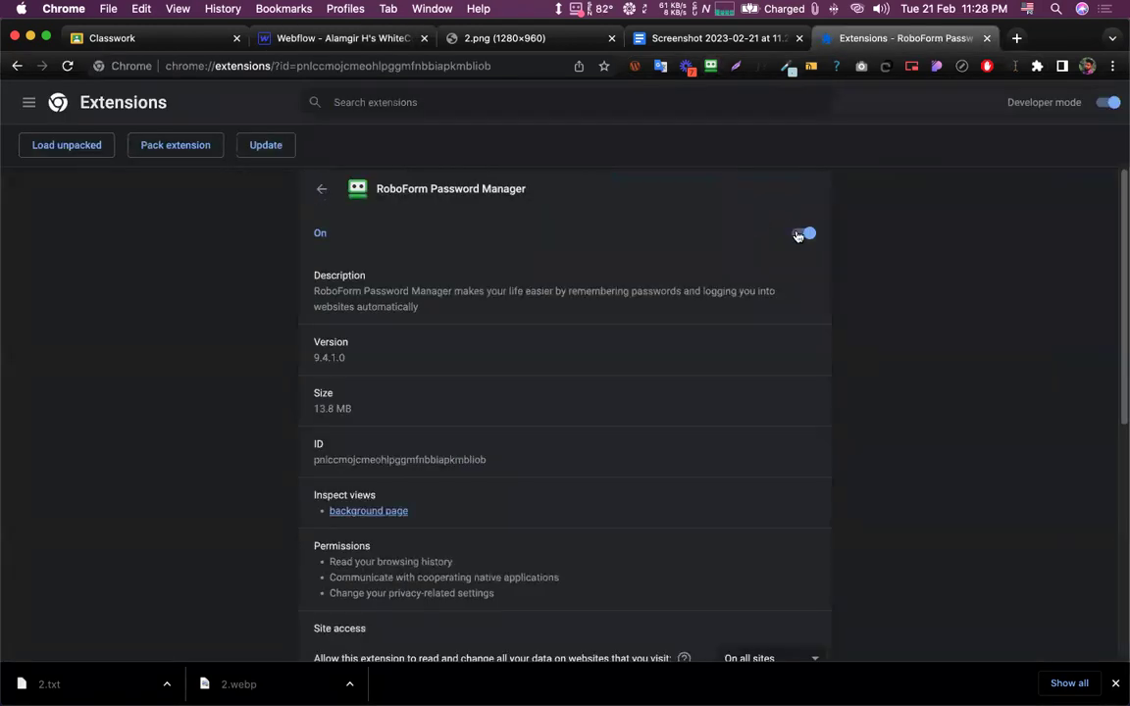
click(802, 233)
click(330, 38)
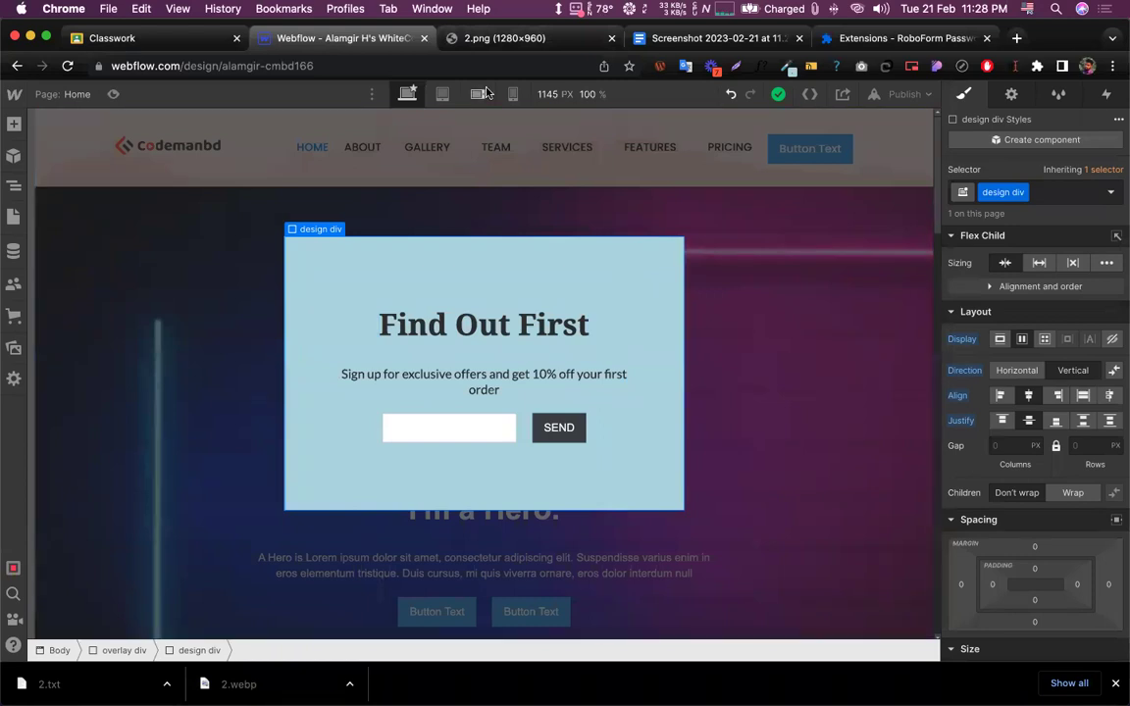
Preview the page again and check the pop-up over the full page without the extension's badge
click(114, 95)
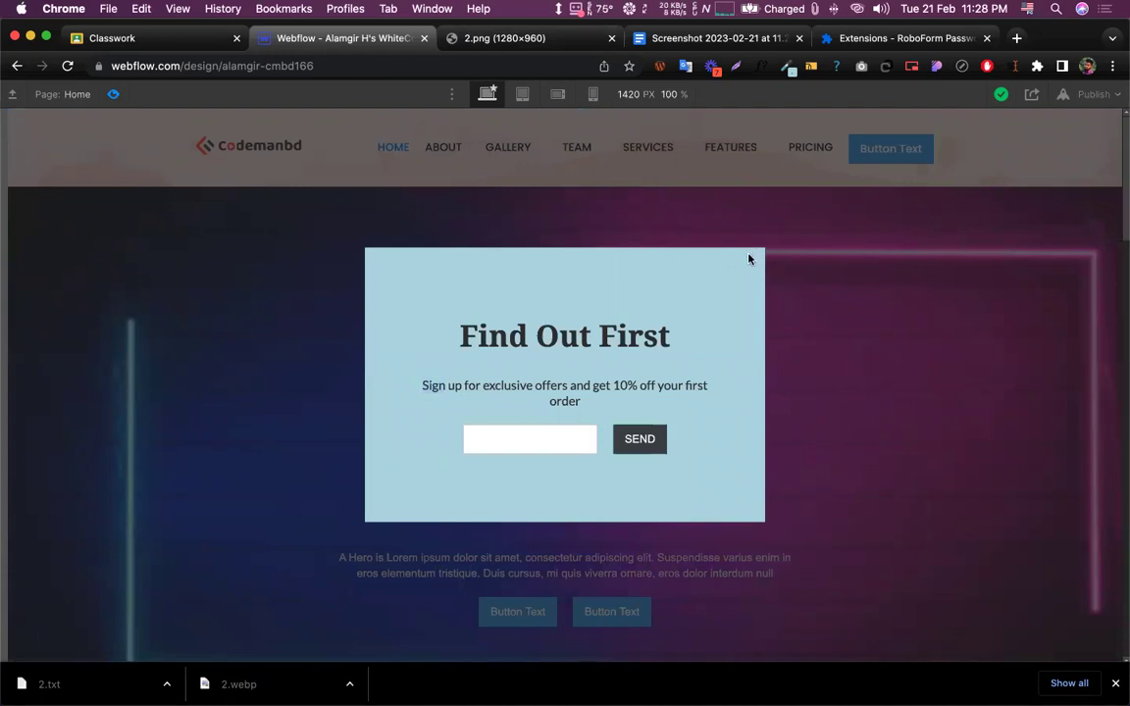
scroll(427, 253, down, 10)
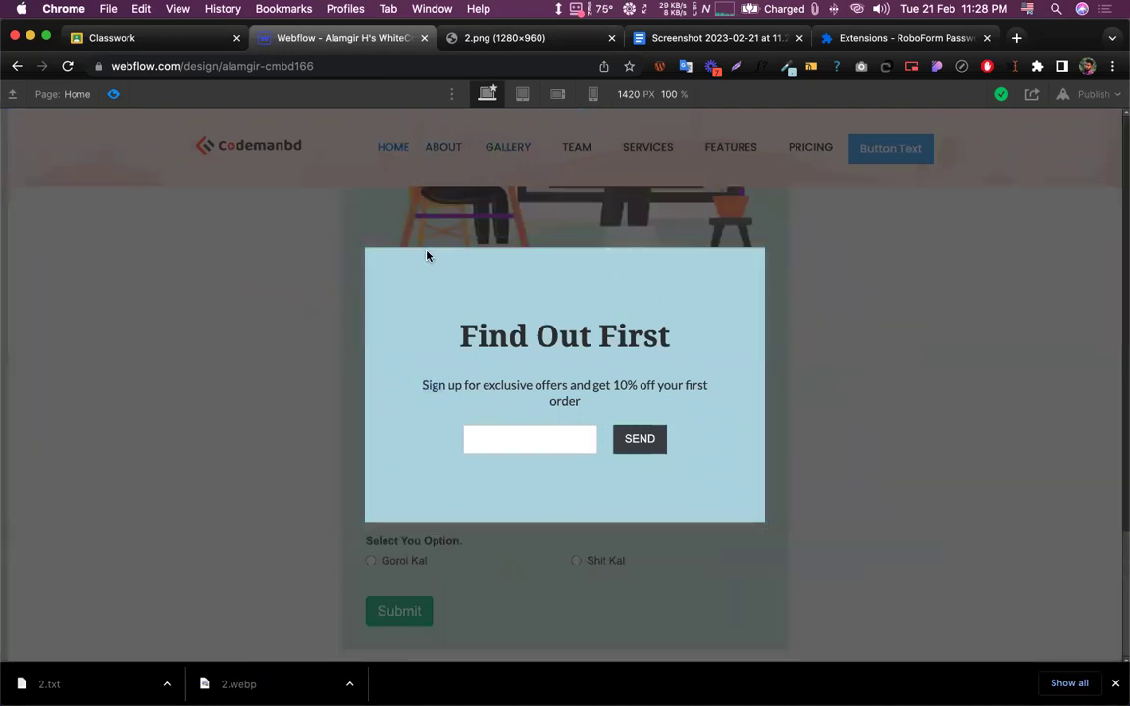
scroll(427, 255, up, 10)
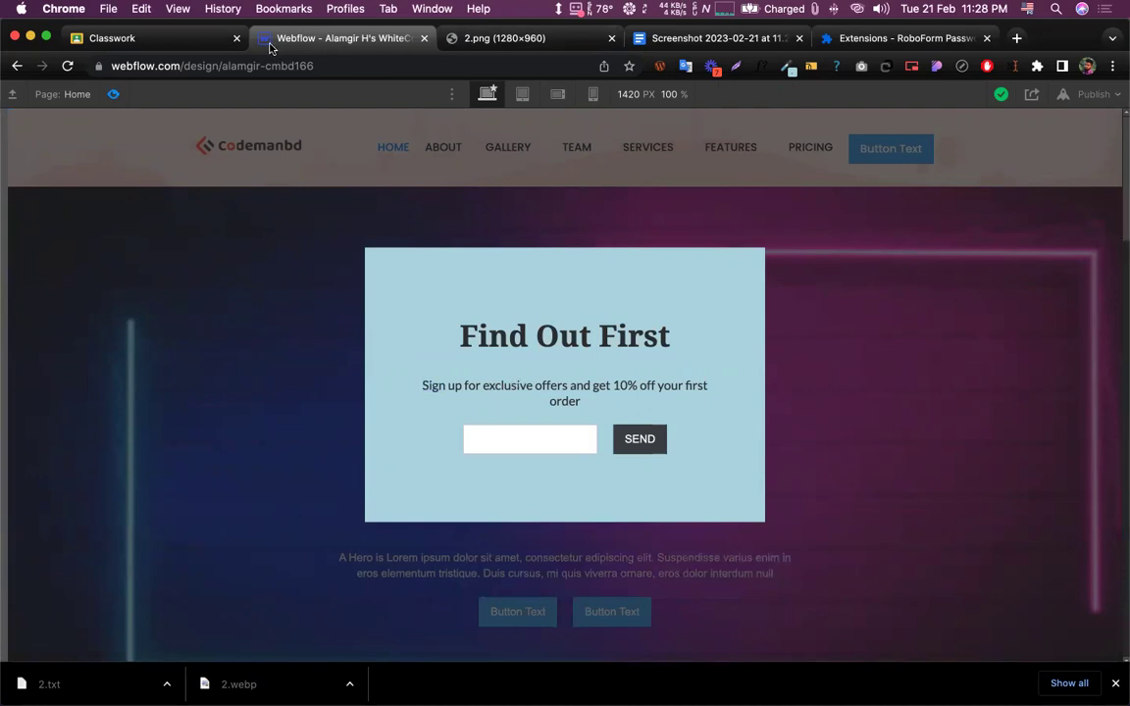
click(113, 96)
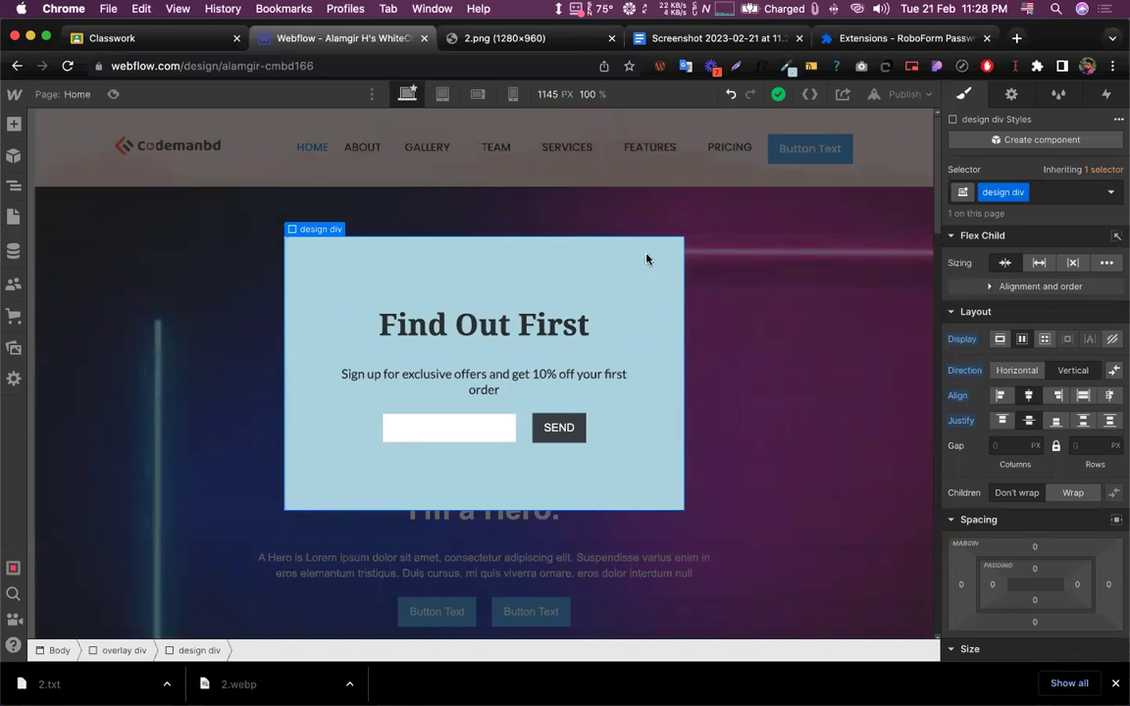
Check the pop-up in the 2.png reference again, return to the page design and set the overlay div's display to None
click(504, 37)
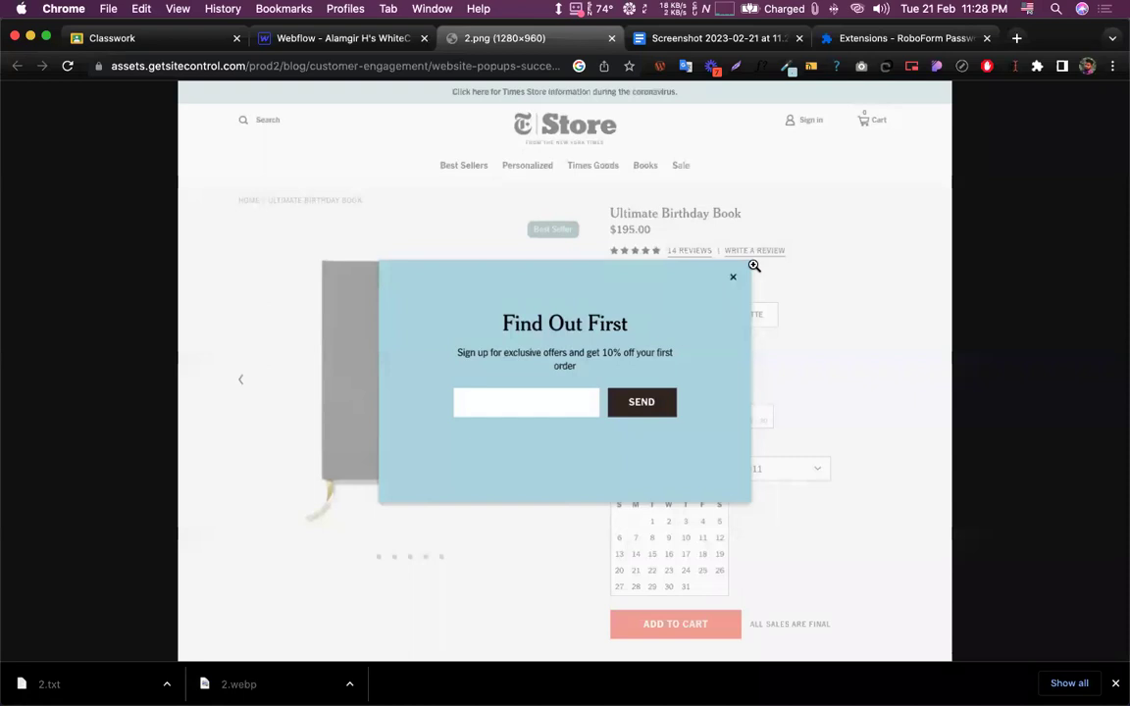
click(378, 42)
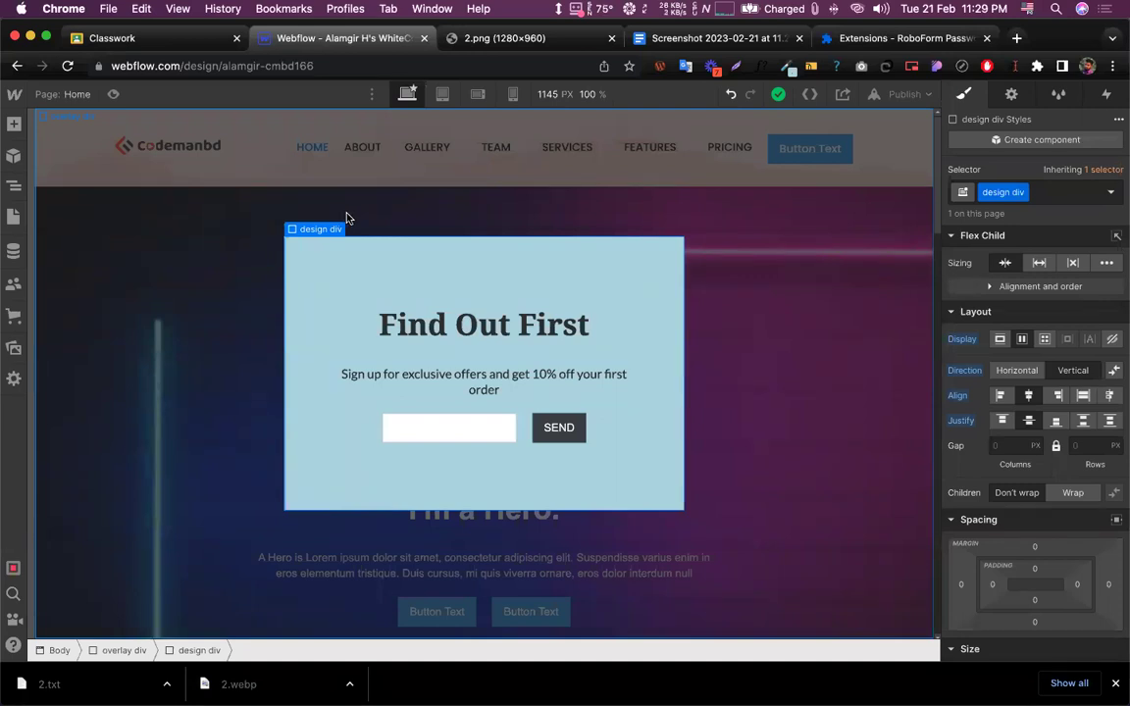
click(15, 189)
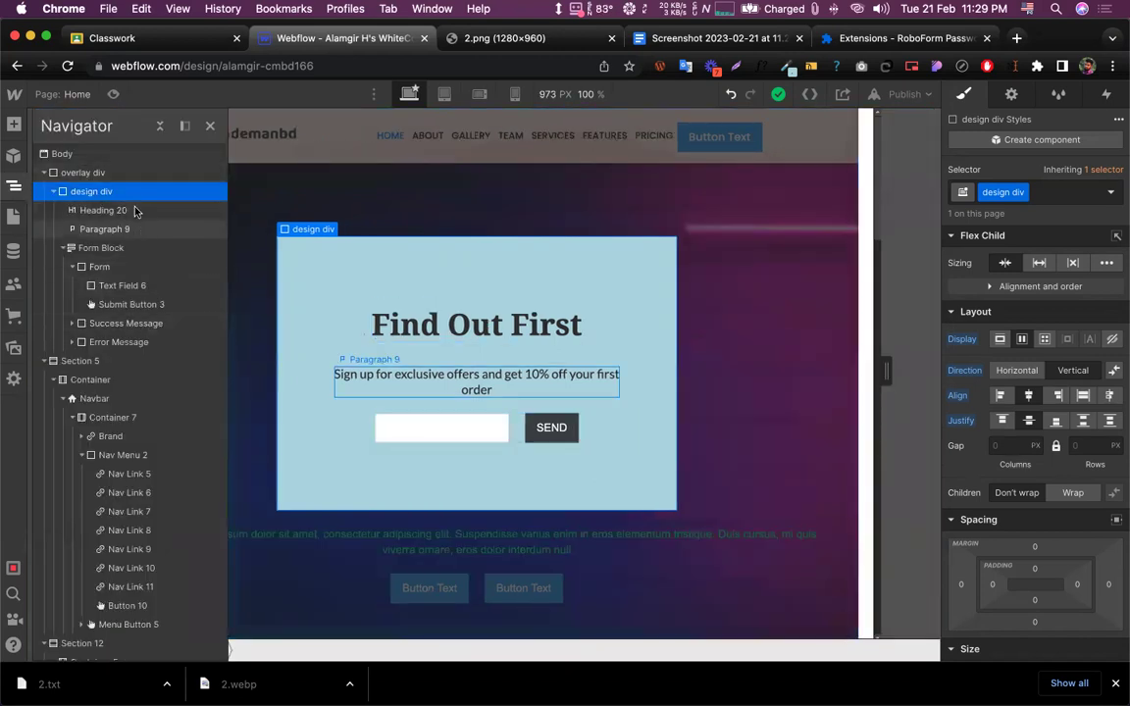
click(81, 173)
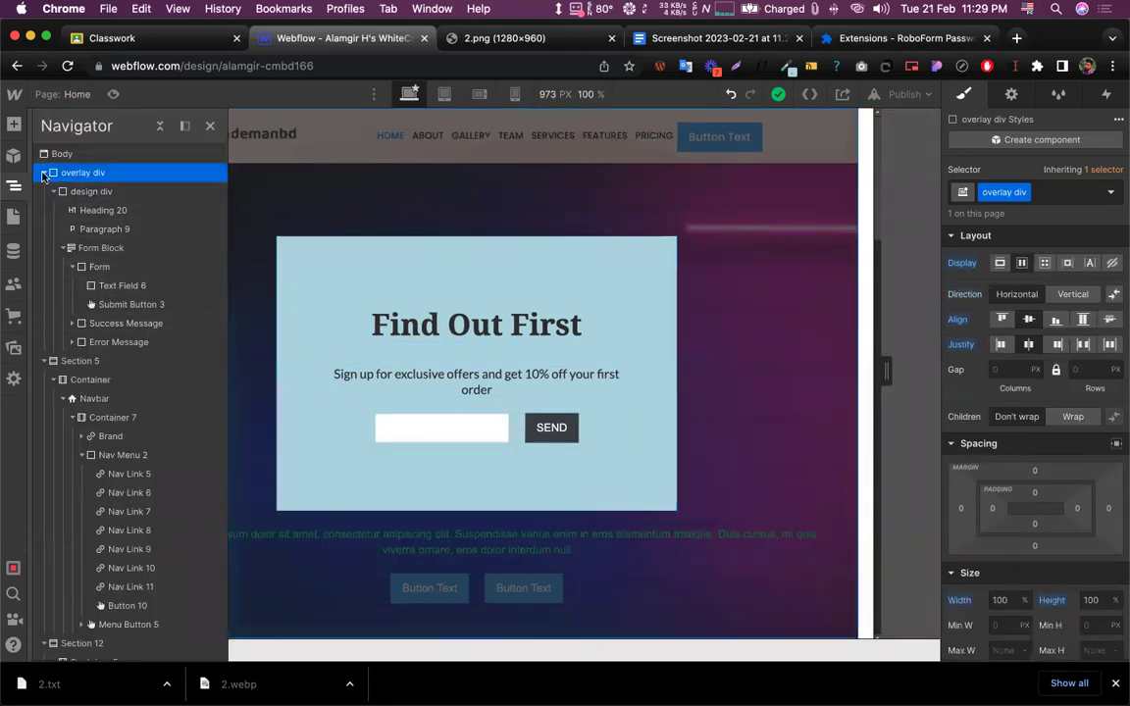
click(43, 174)
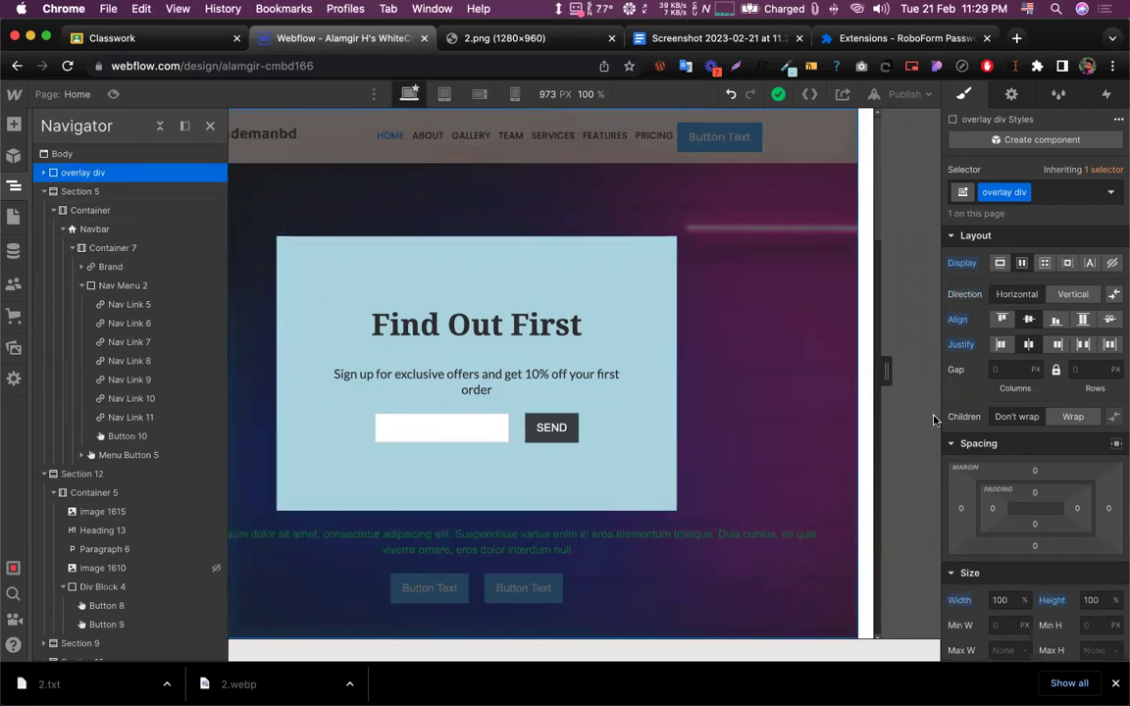
scroll(971, 401, down, 2)
scroll(971, 402, down, 6)
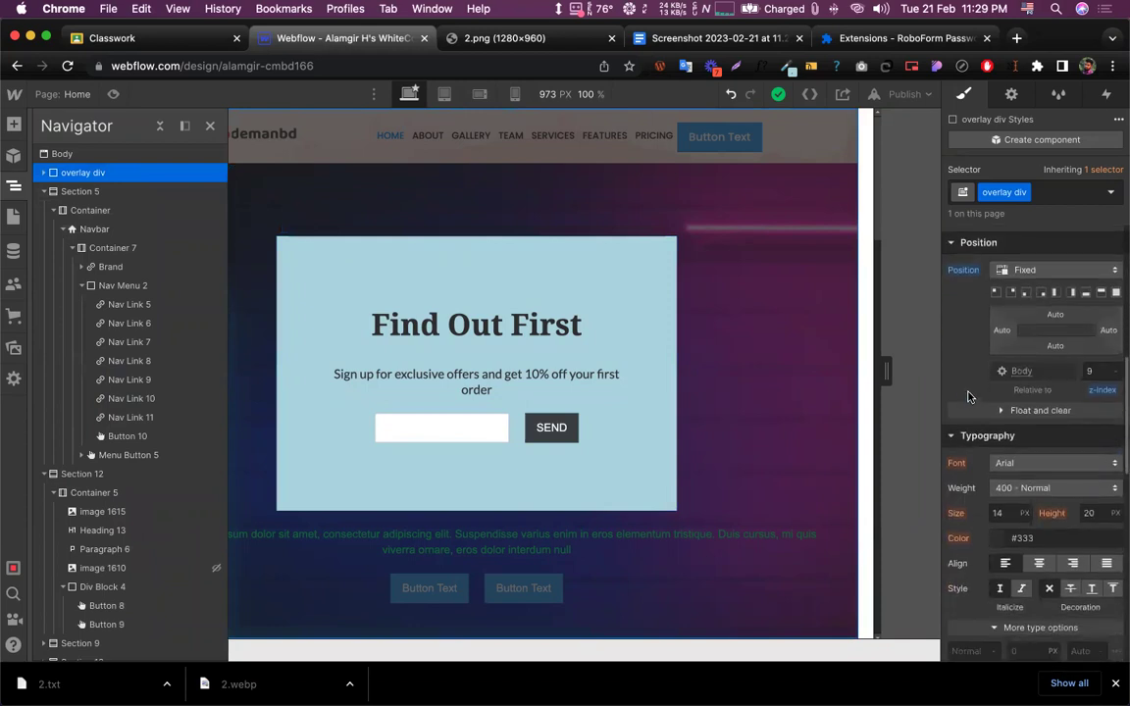
scroll(961, 390, down, 10)
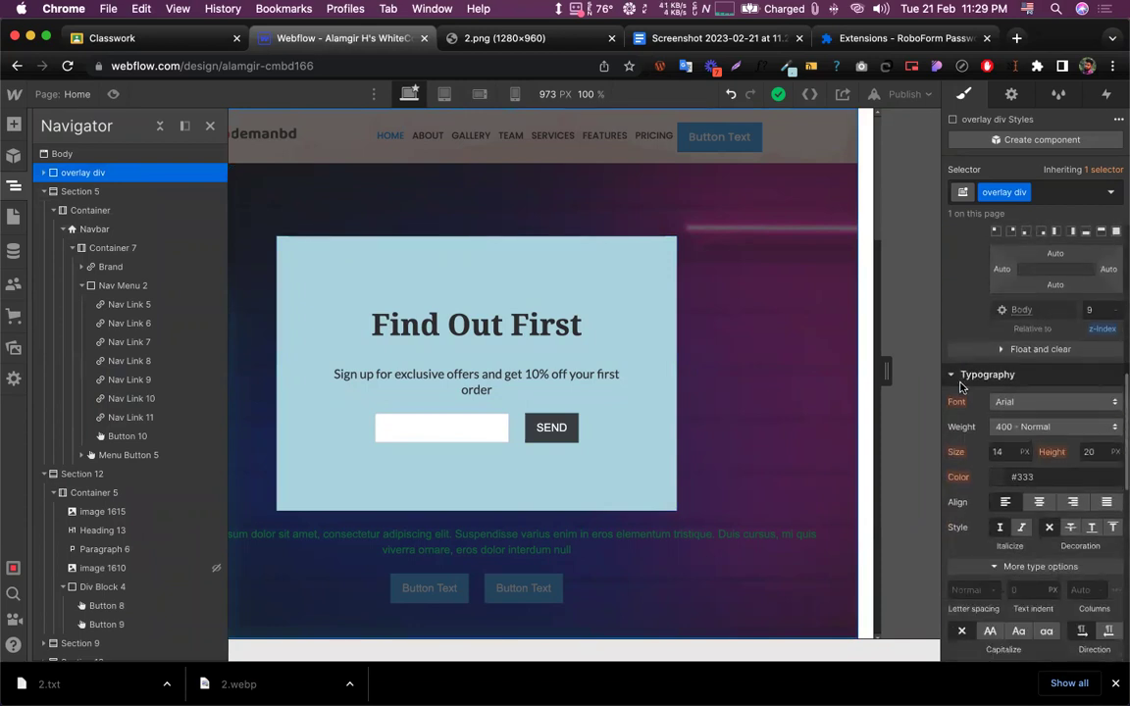
scroll(960, 390, up, 15)
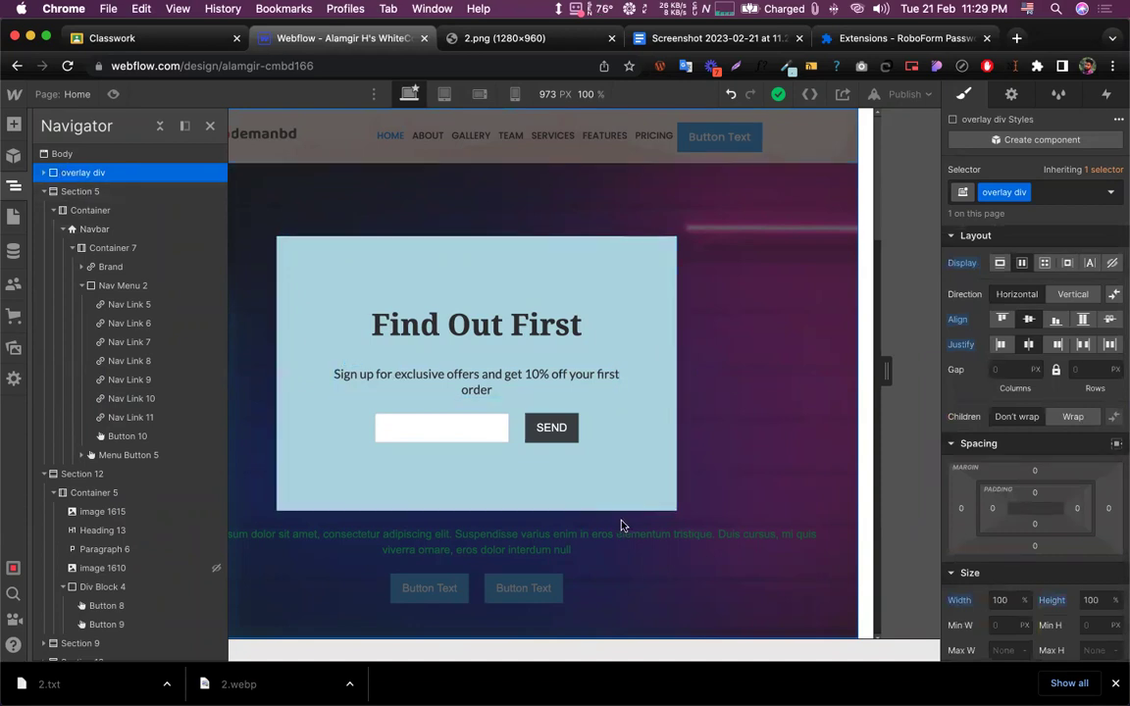
click(1113, 263)
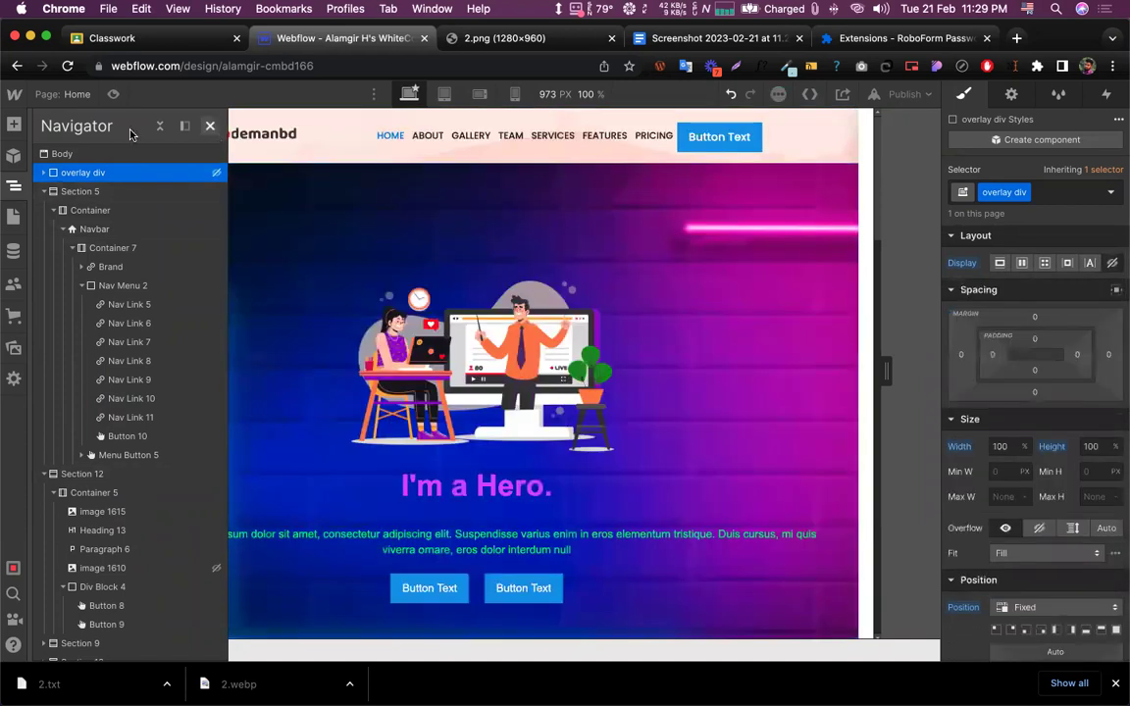
click(210, 125)
Preview the page without the overlay and check the hero section and the navbar button
click(113, 94)
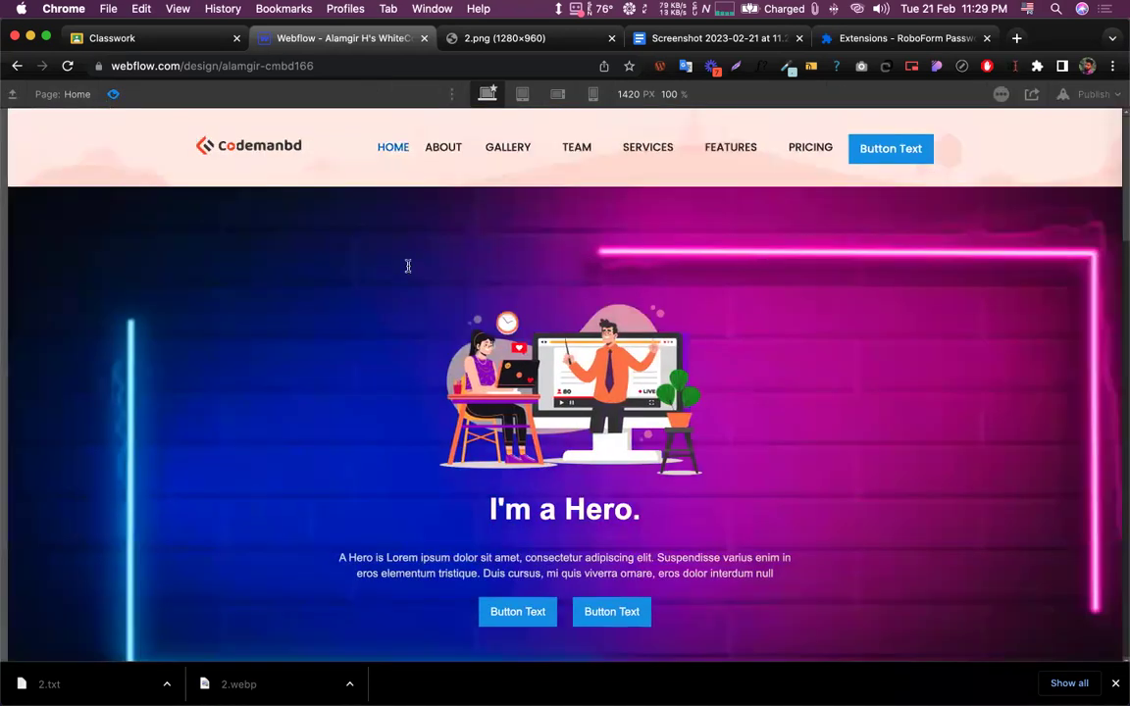
scroll(408, 266, down, 15)
scroll(406, 269, up, 20)
scroll(506, 265, down, 3)
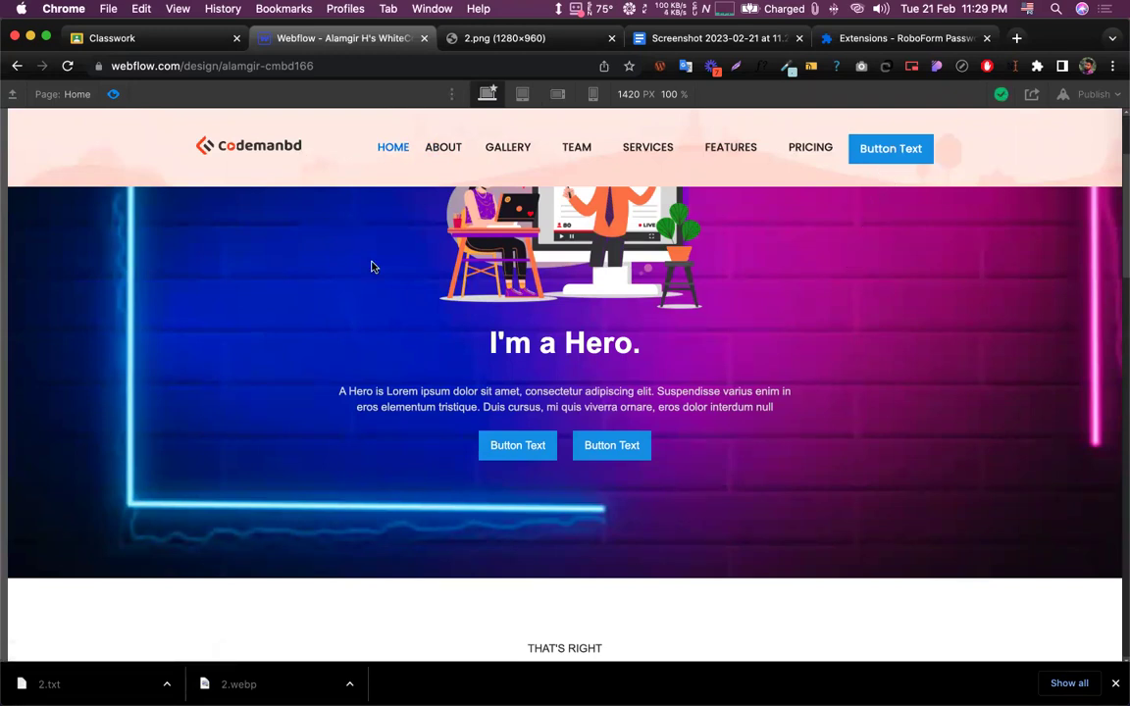
scroll(579, 363, down, 1)
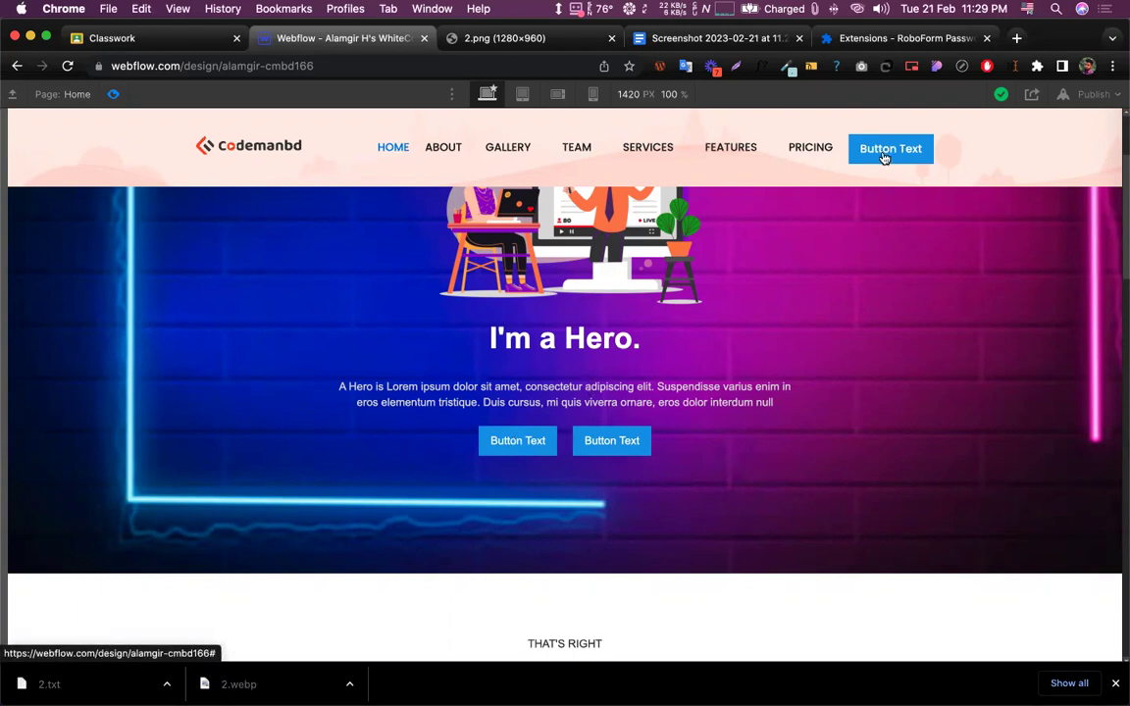
click(113, 95)
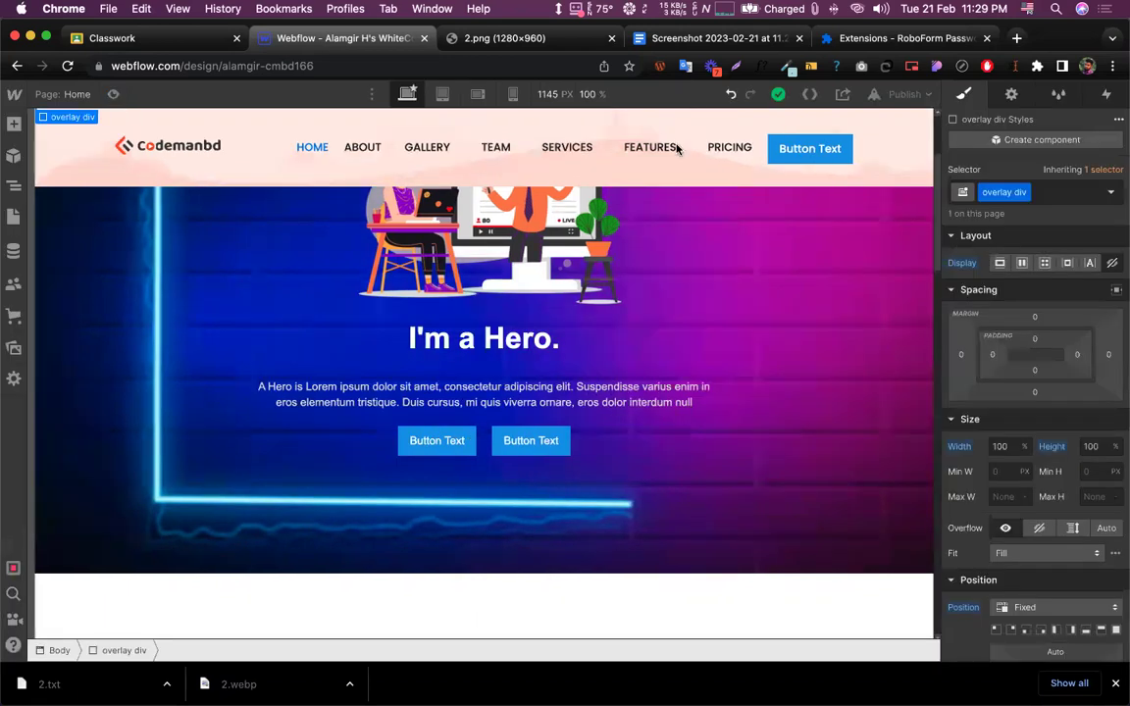
Add a mouse click trigger to the navbar's Button Text button, starting a new timed animation on the first click
click(794, 153)
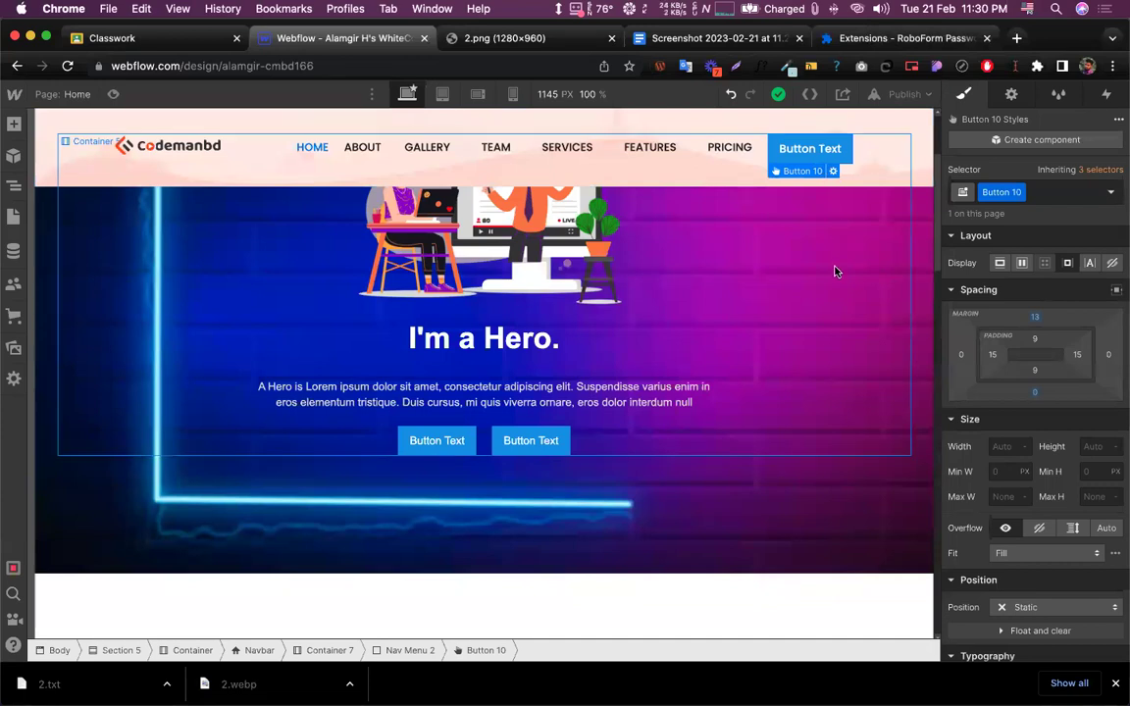
click(1105, 96)
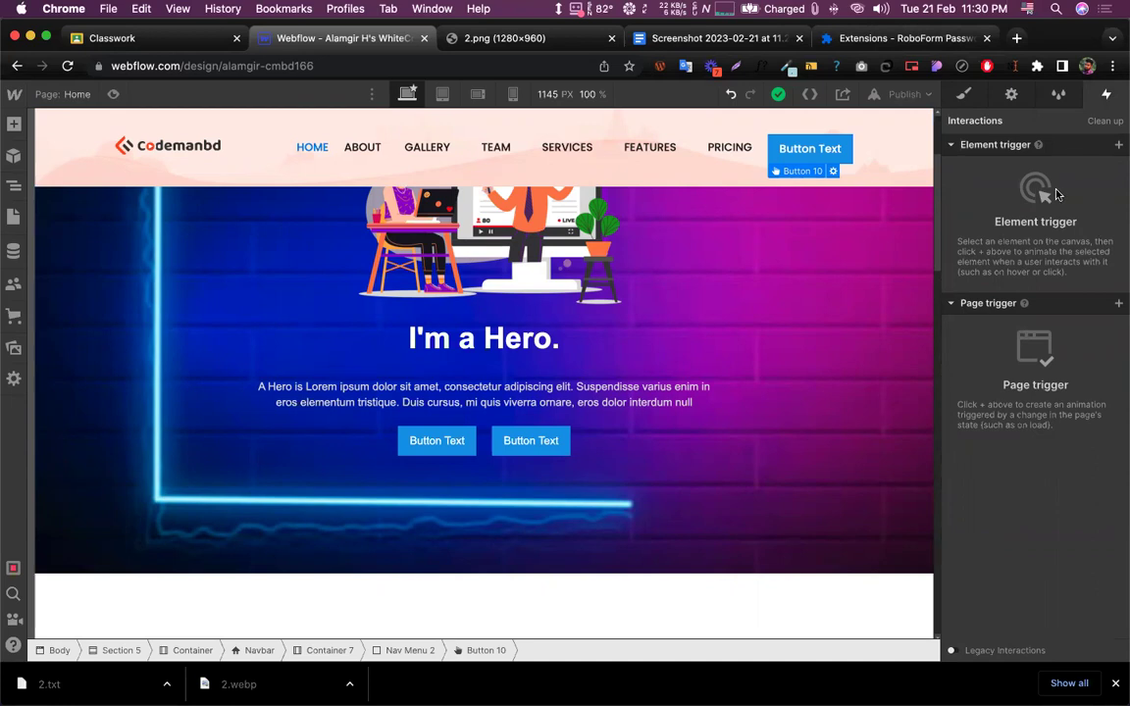
click(1119, 147)
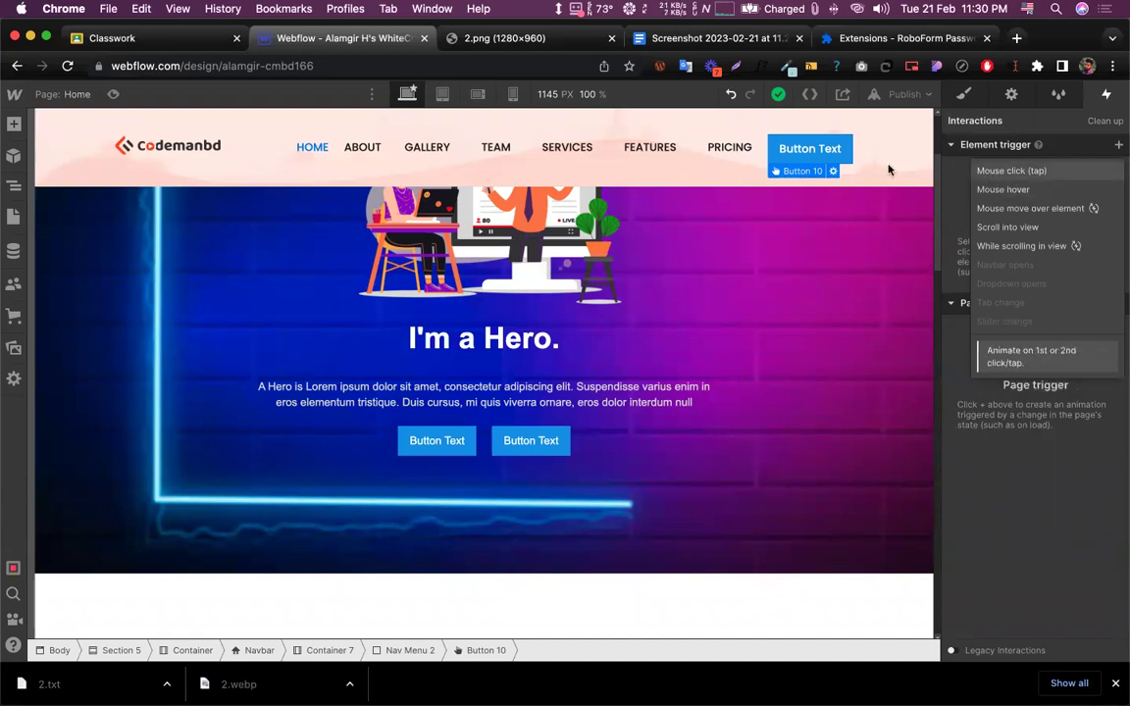
click(1004, 171)
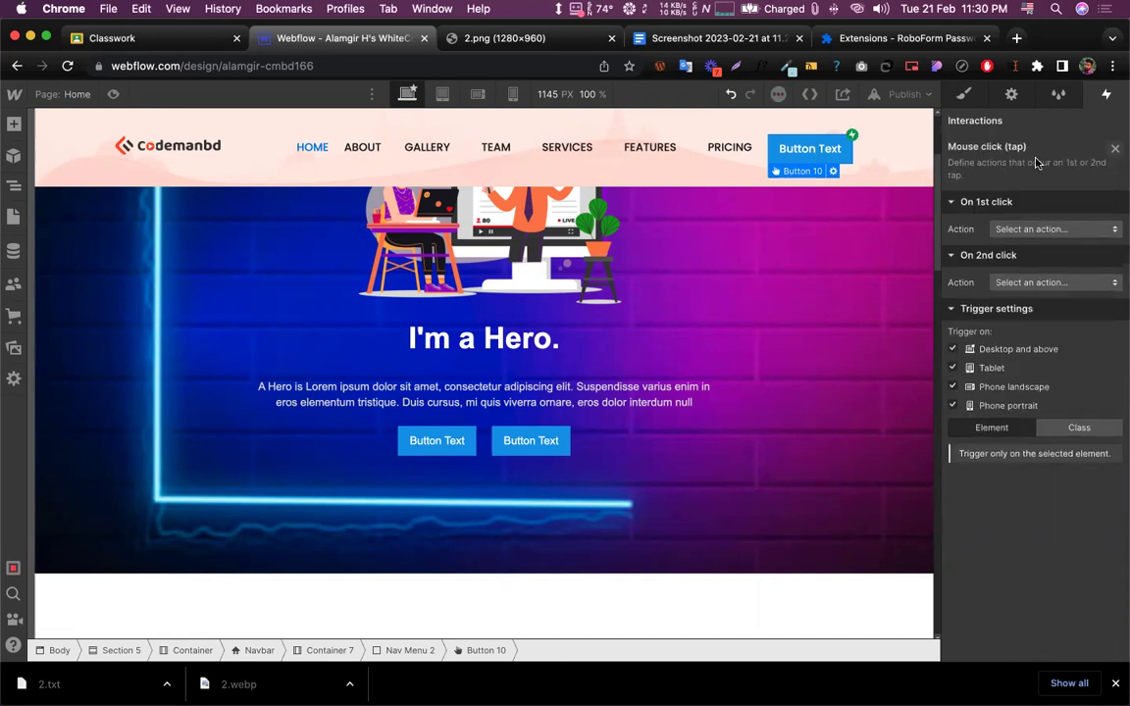
click(1007, 234)
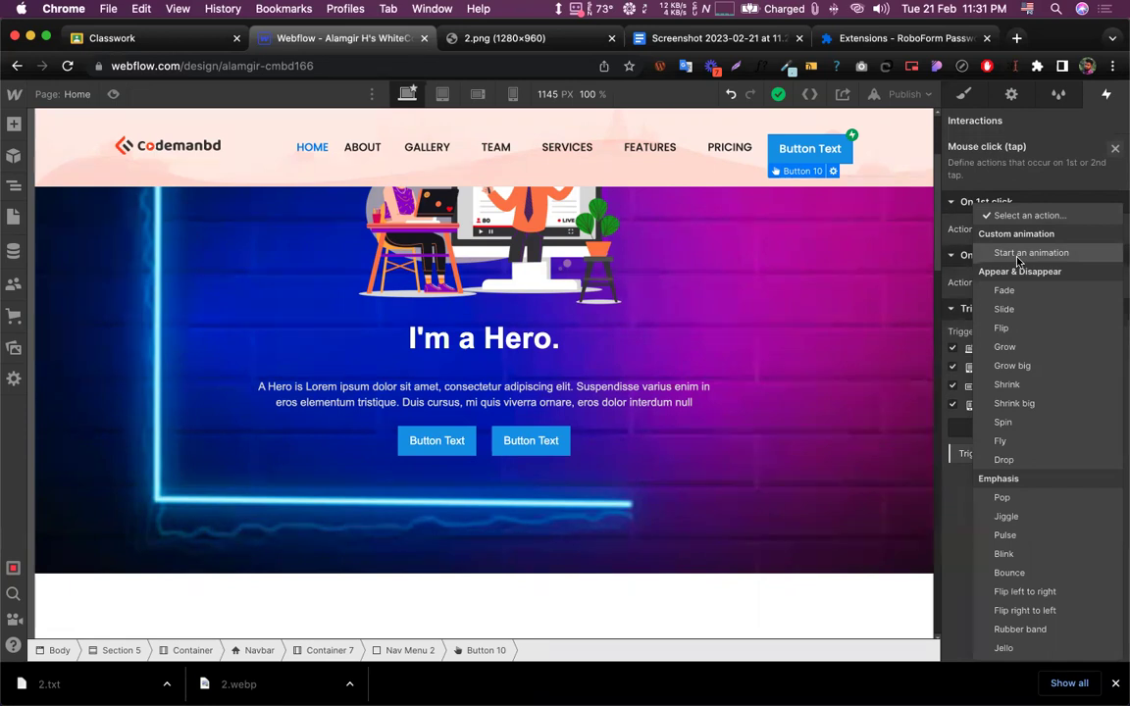
click(1030, 253)
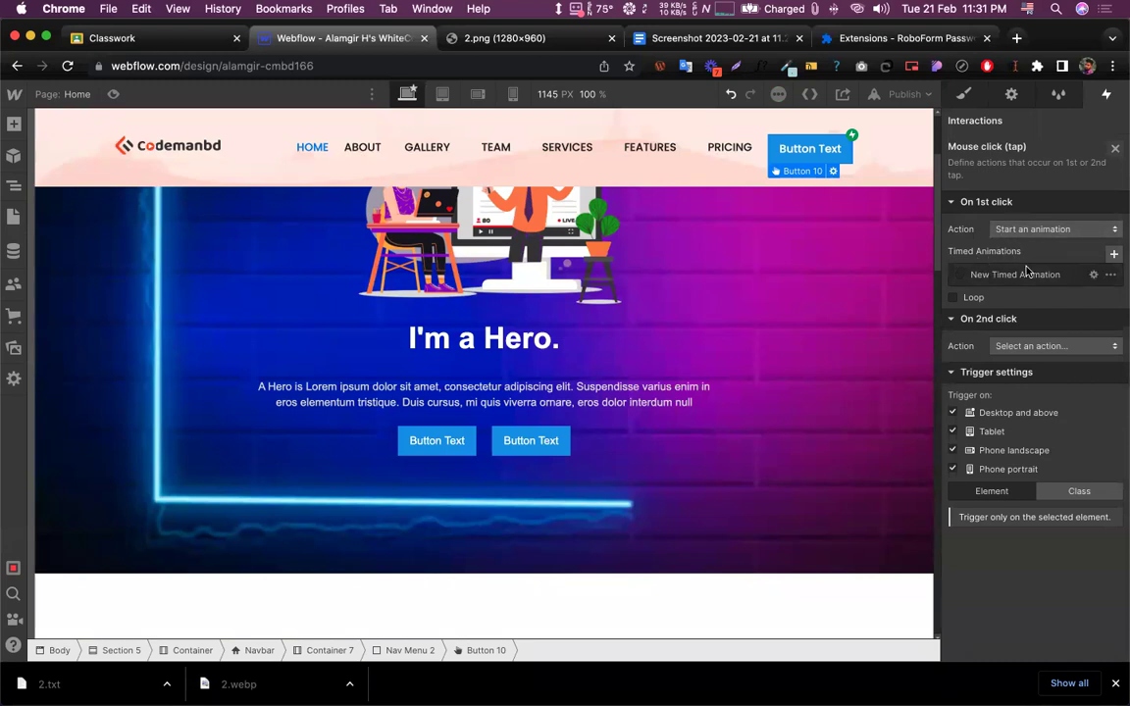
click(1114, 255)
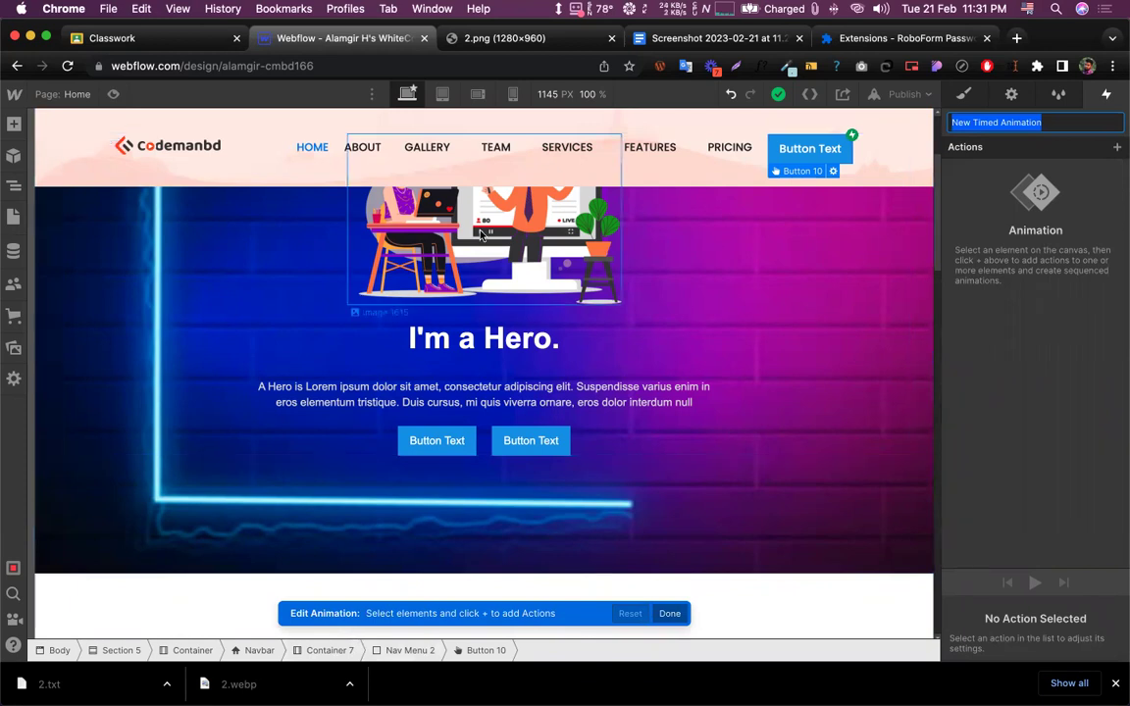
key(Return)
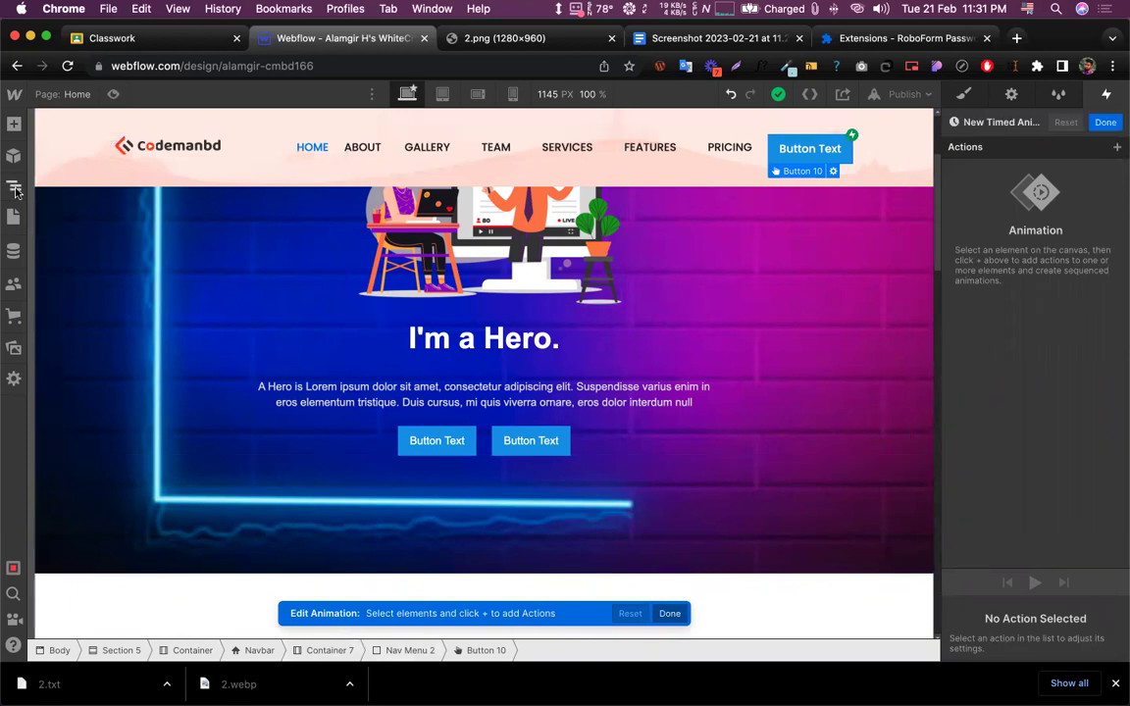
Add a Hide/Show action for the overlay div with its display set to Flex, and save the timed animation
click(15, 189)
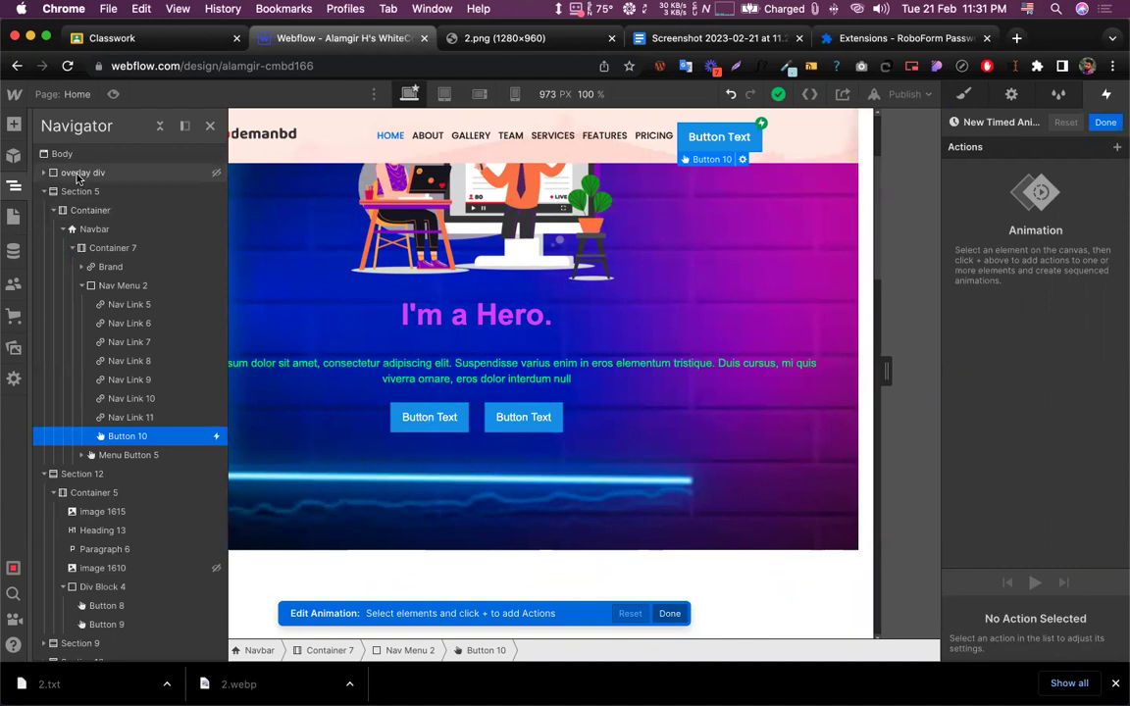
click(78, 177)
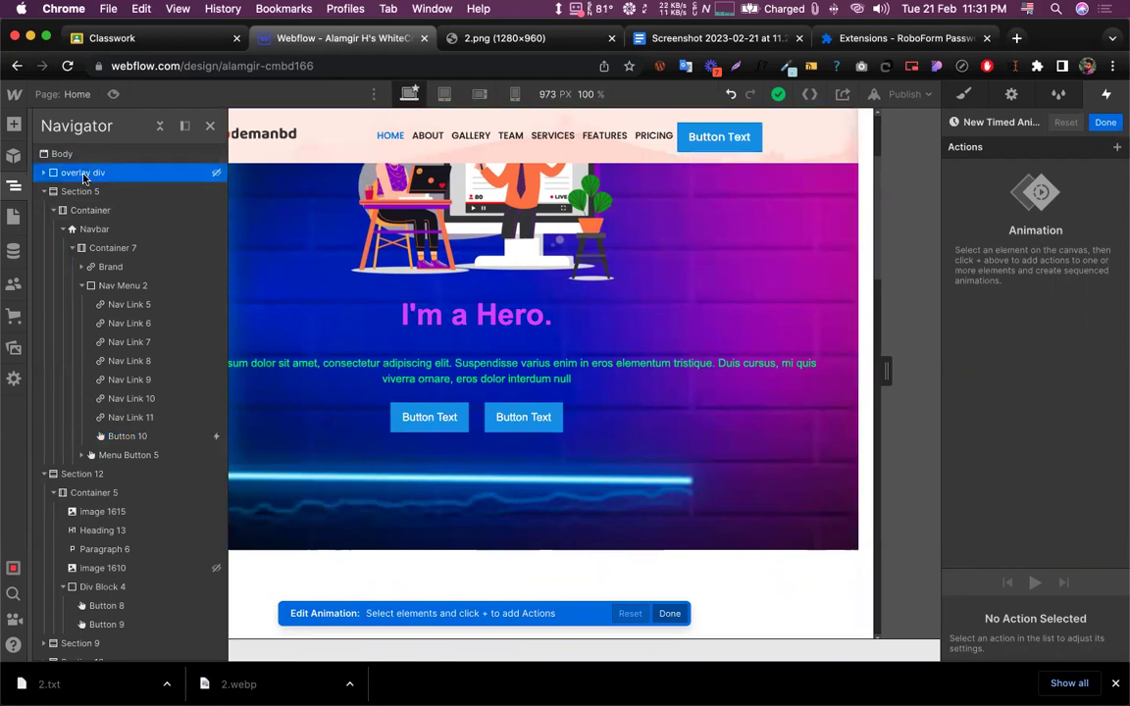
click(1116, 149)
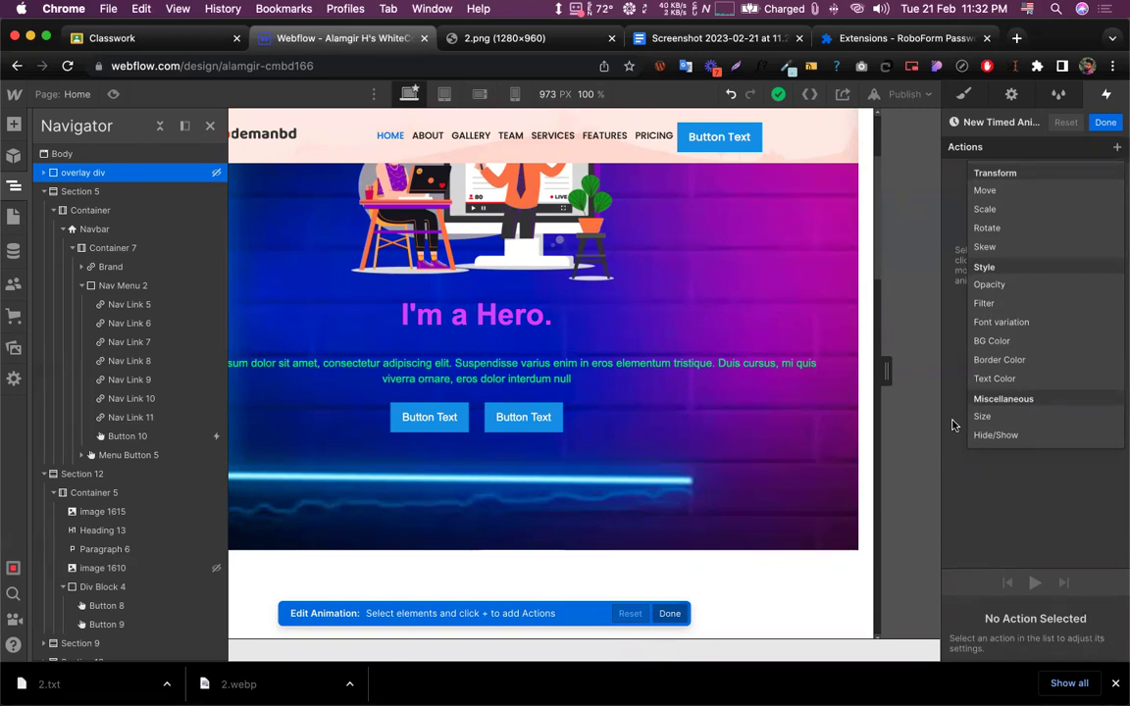
click(986, 436)
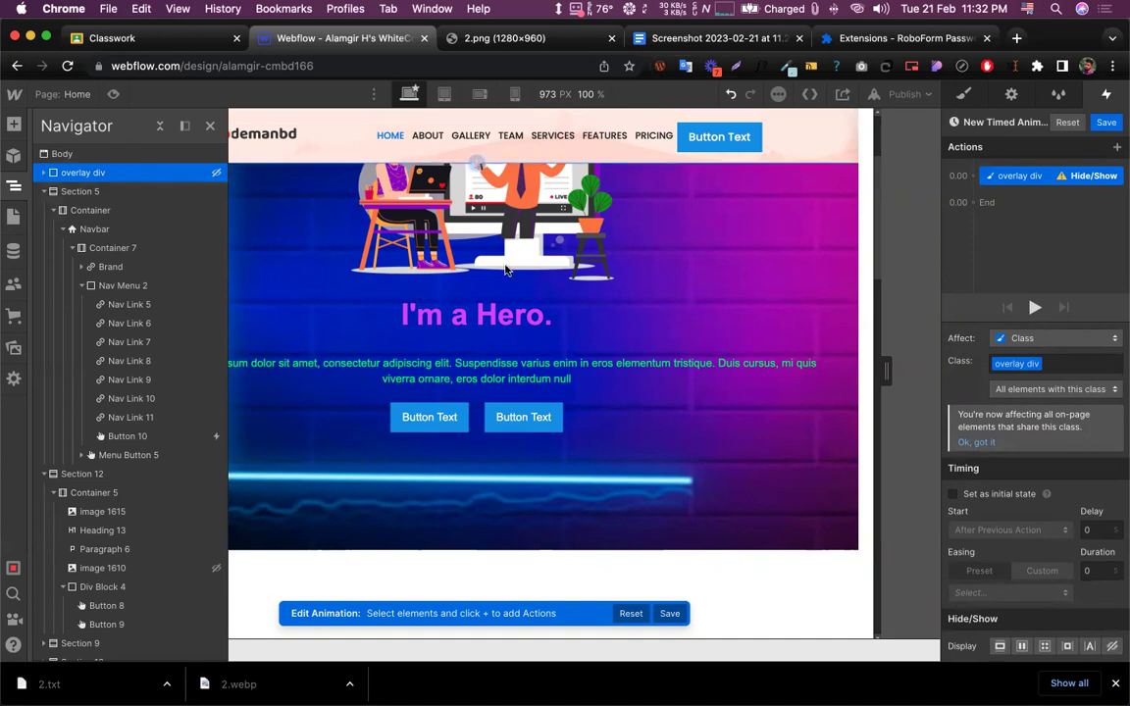
scroll(644, 300, up, 2)
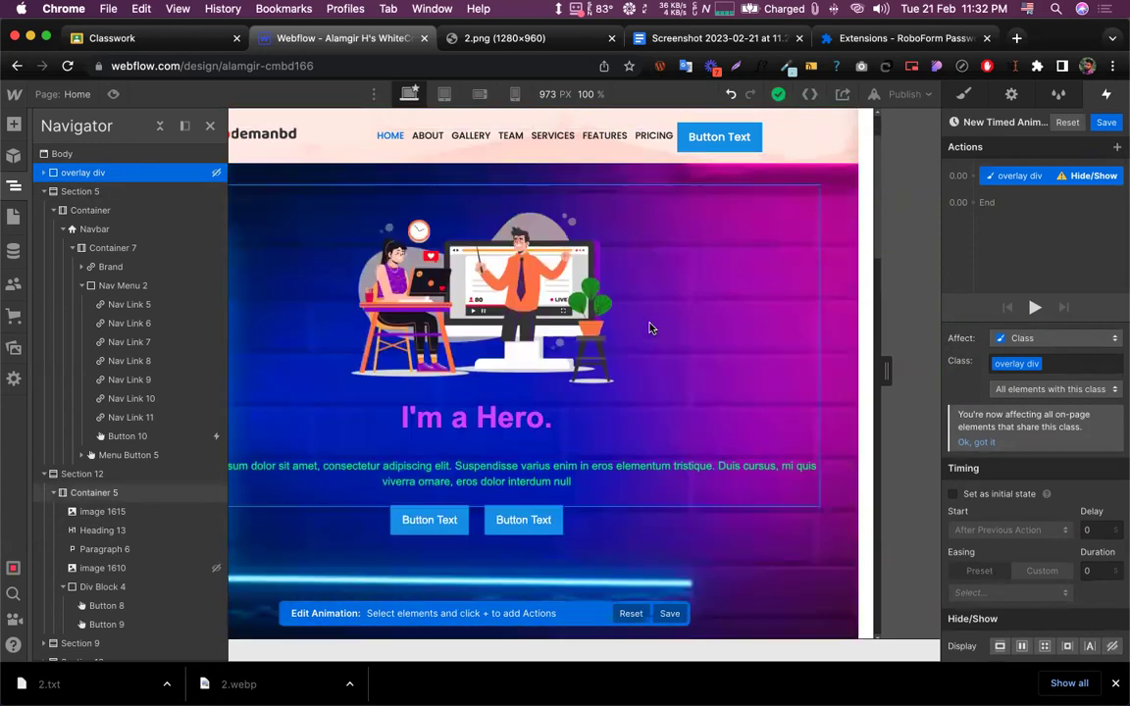
click(217, 174)
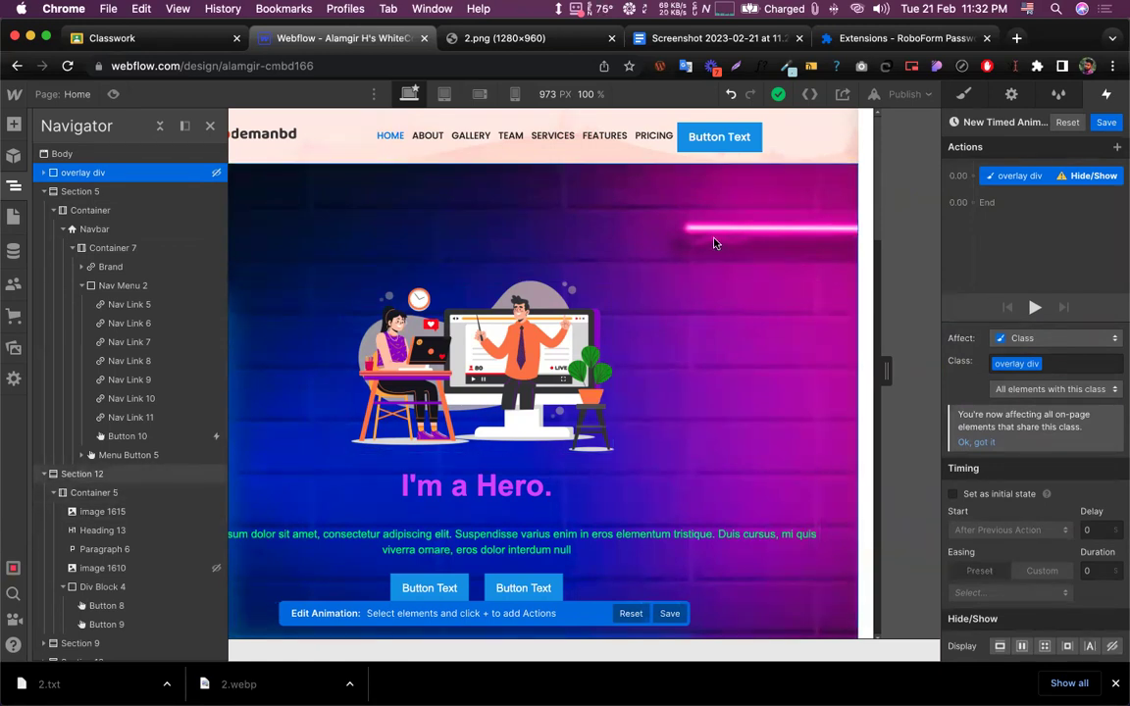
click(1022, 649)
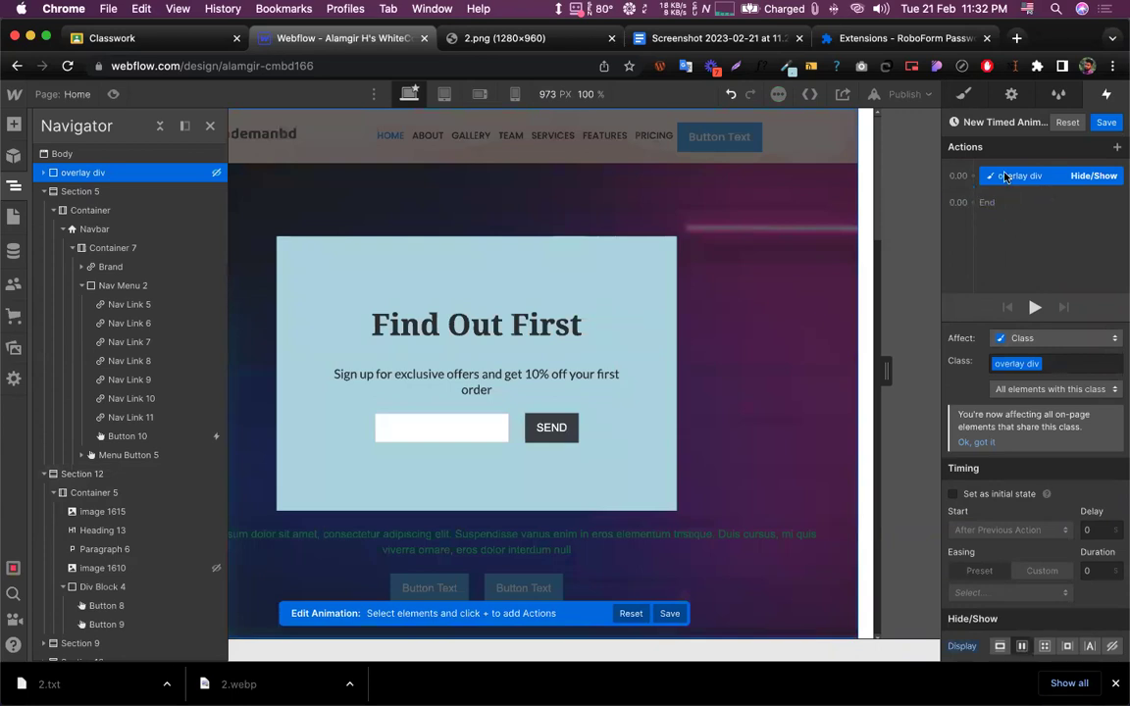
click(1106, 123)
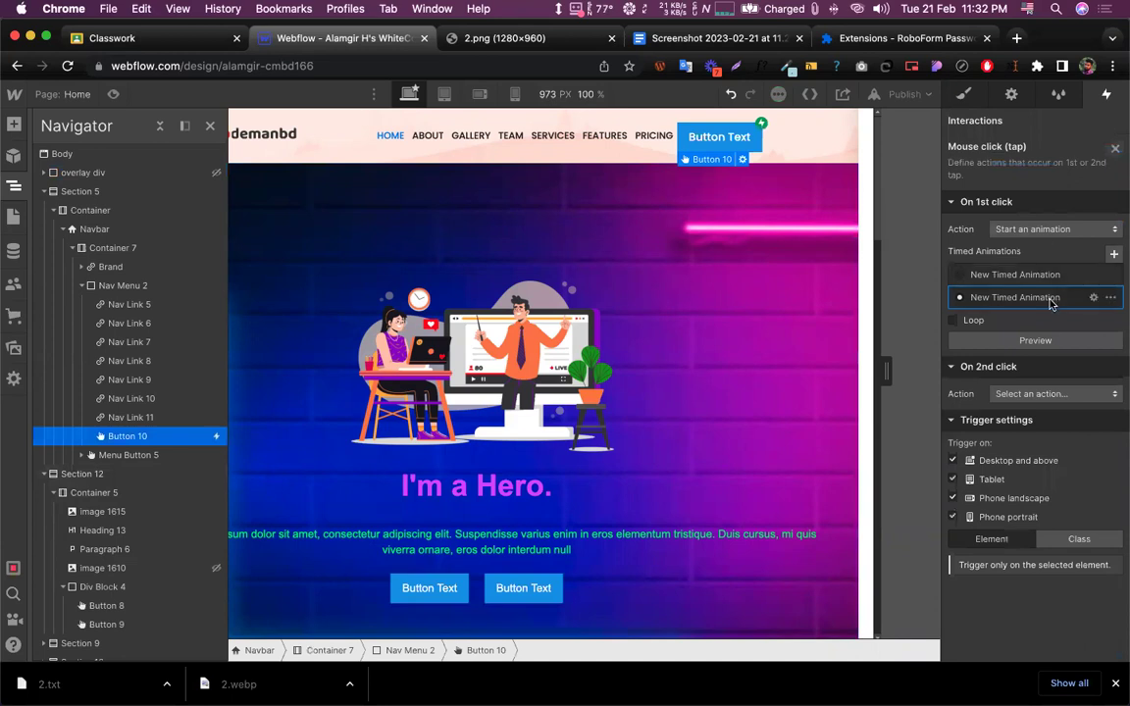
Preview the page and test the navbar button's interaction for opening the sign-up pop-up
click(210, 127)
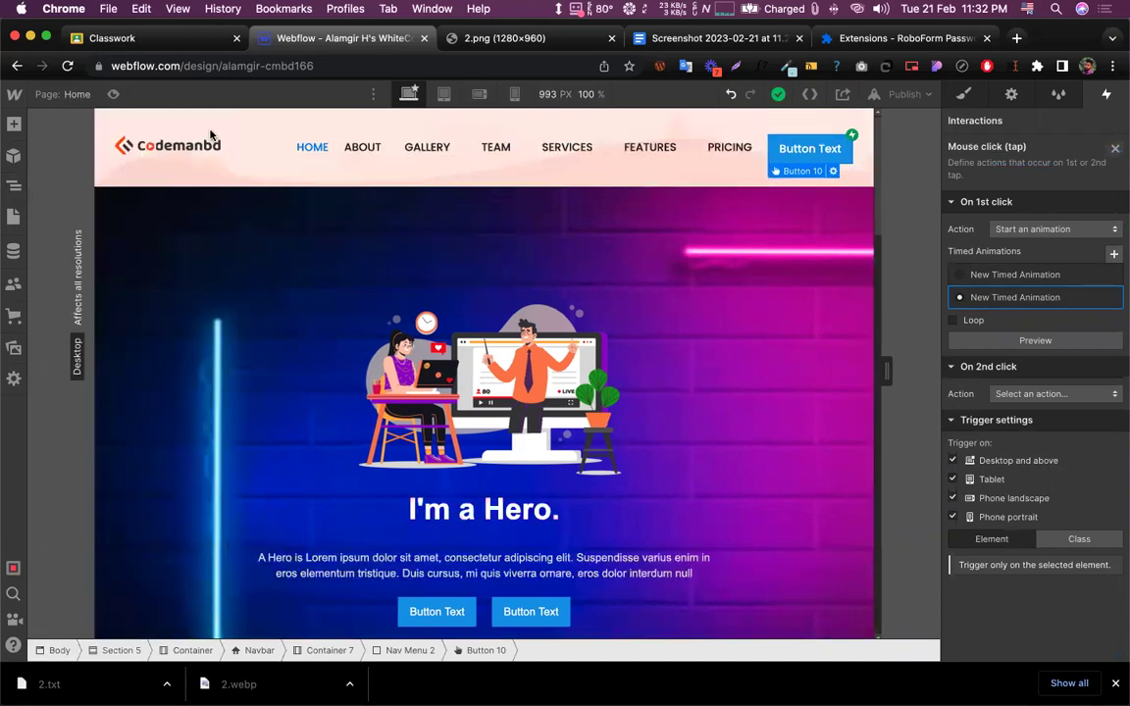
click(112, 95)
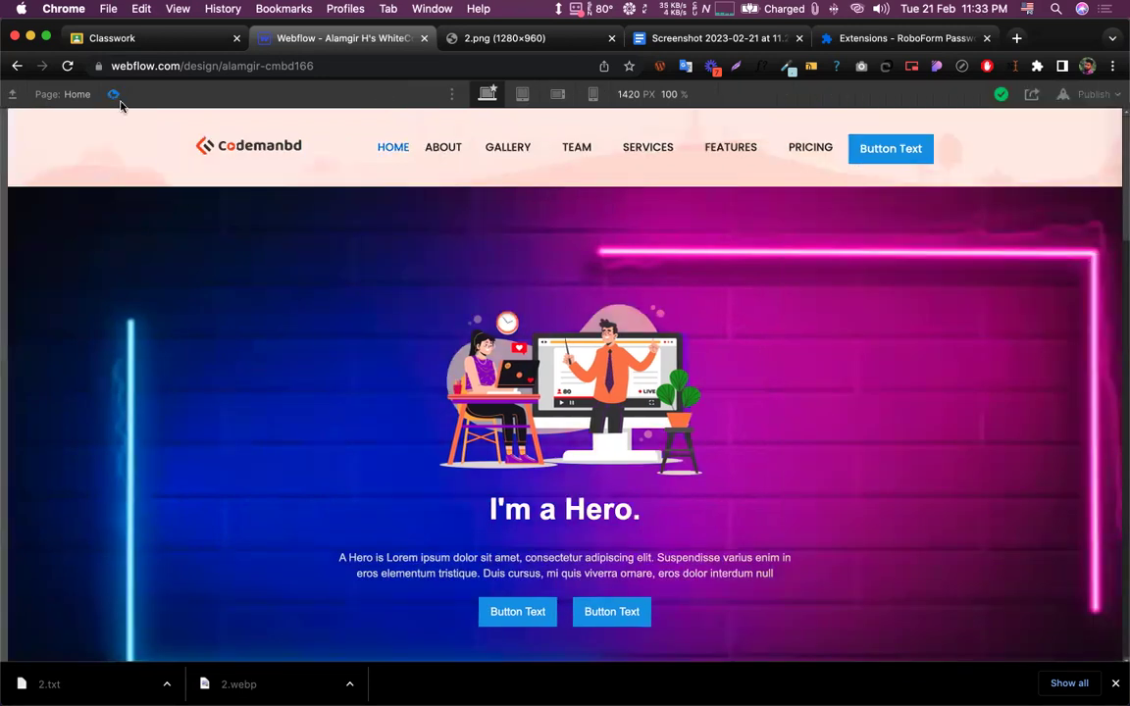
click(882, 160)
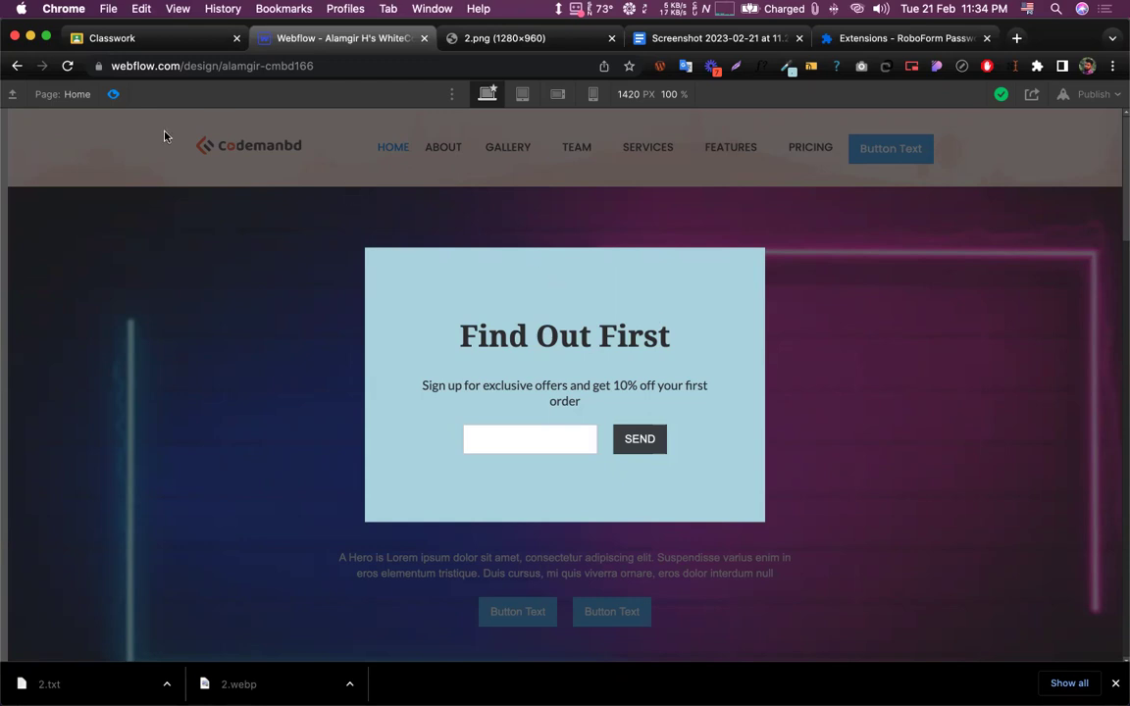
click(113, 94)
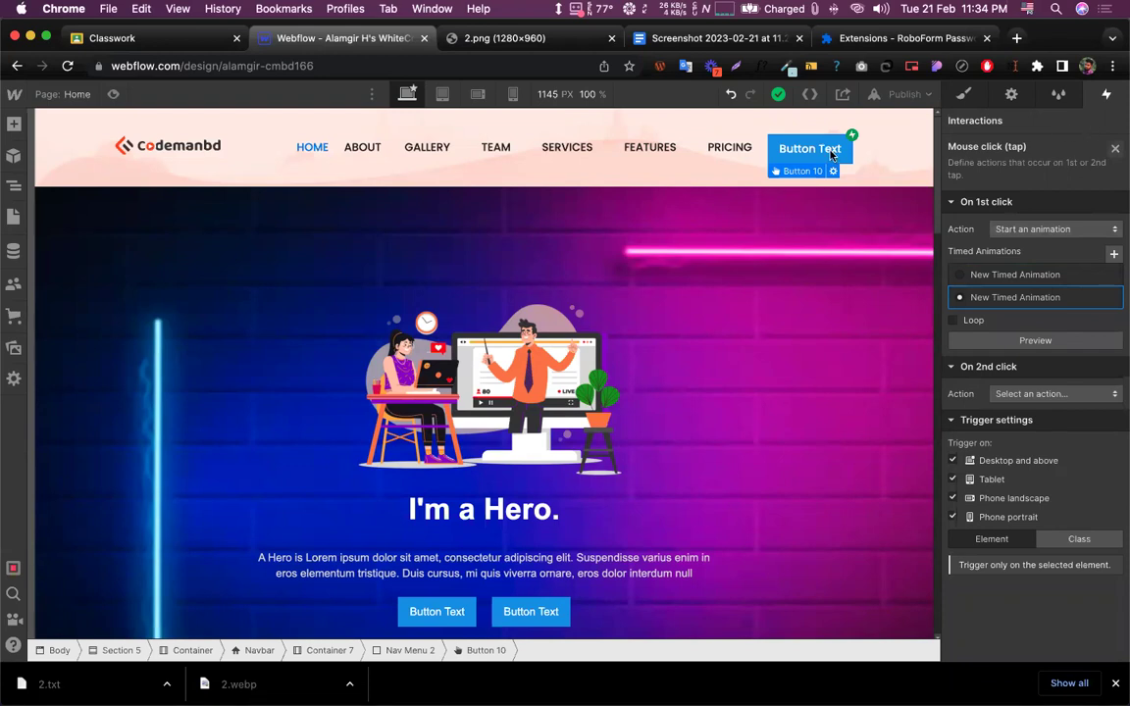
Delete the mouse click trigger from the navbar button
key(Escape)
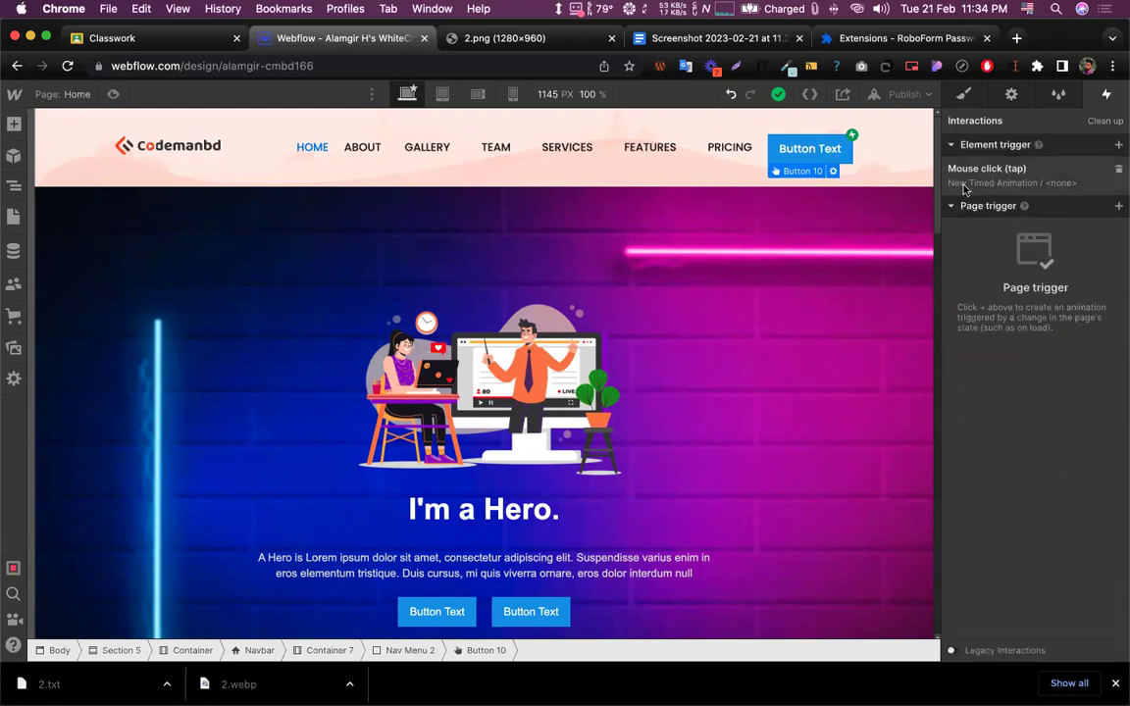
click(1116, 172)
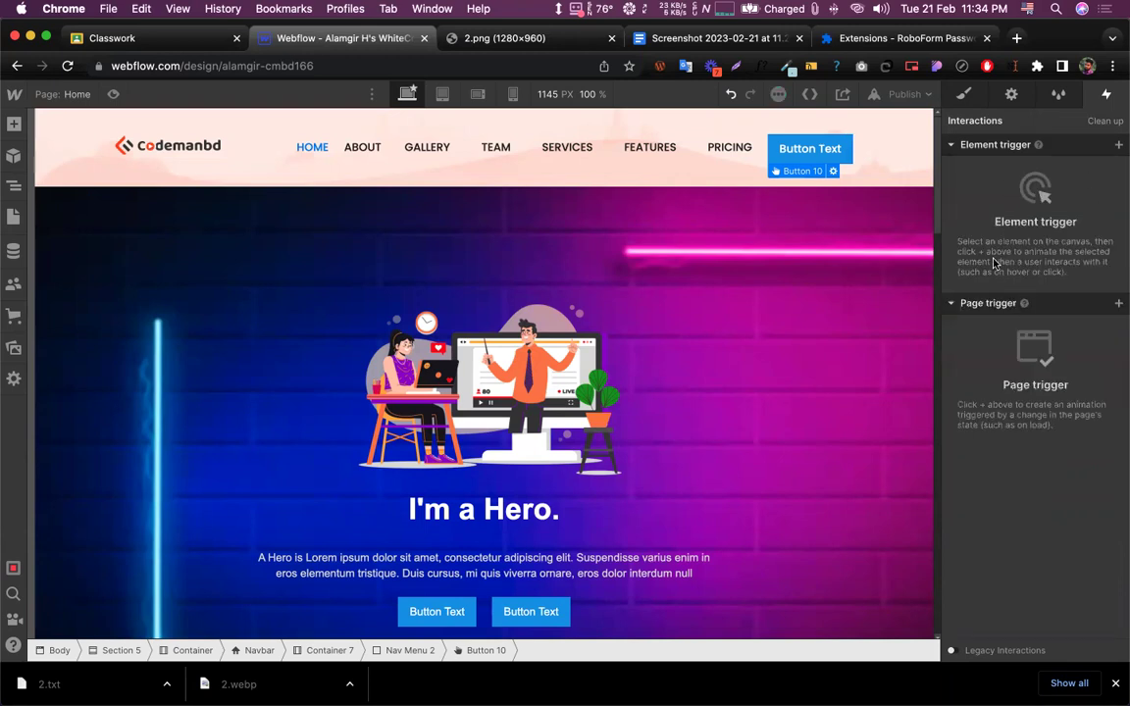
Add a new mouse click trigger to the navbar's Button Text button, starting a new timed animation on the first click
click(721, 296)
click(810, 152)
click(1116, 145)
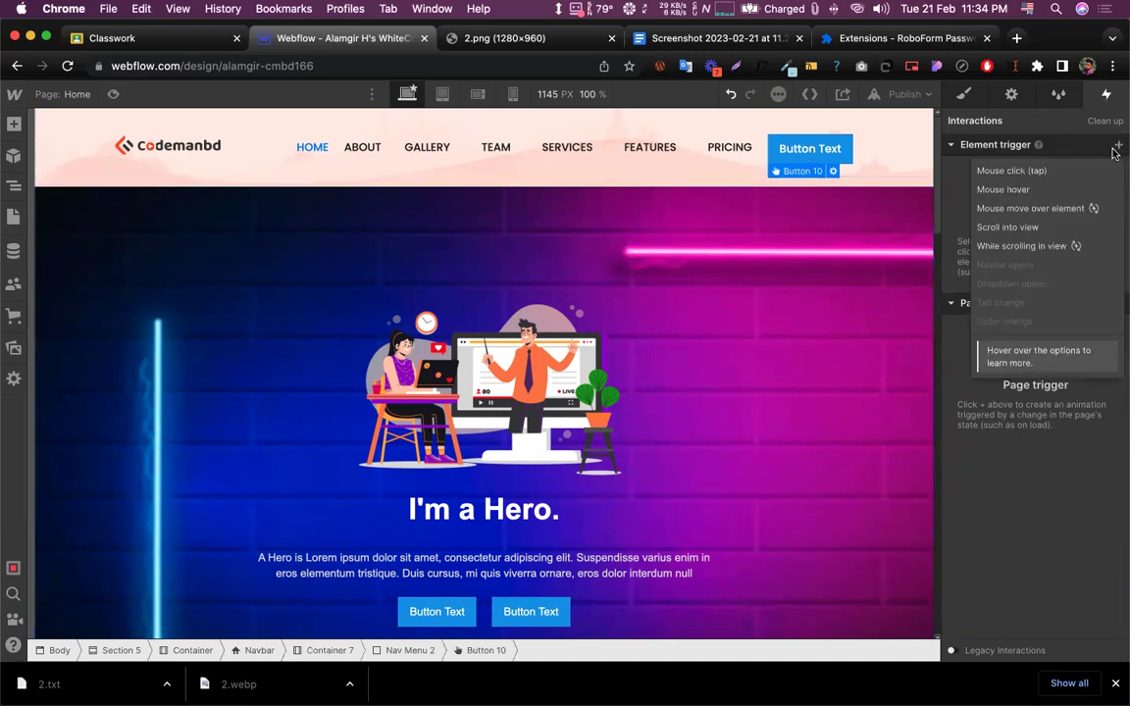
click(989, 172)
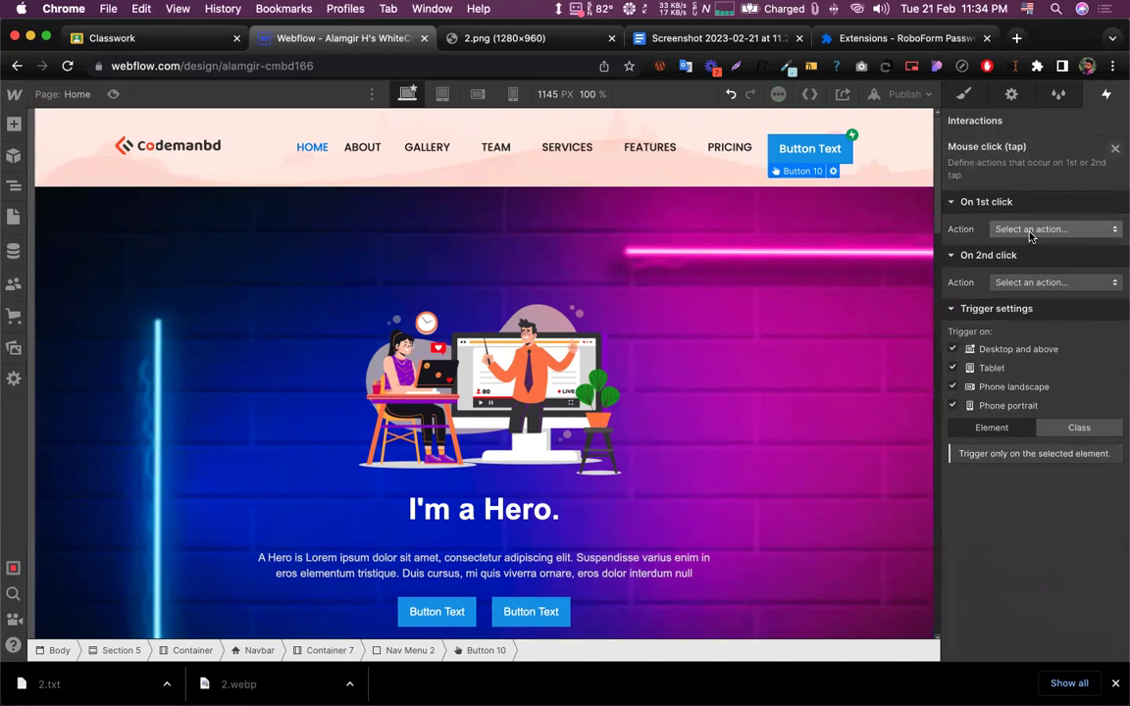
click(1030, 232)
click(1034, 252)
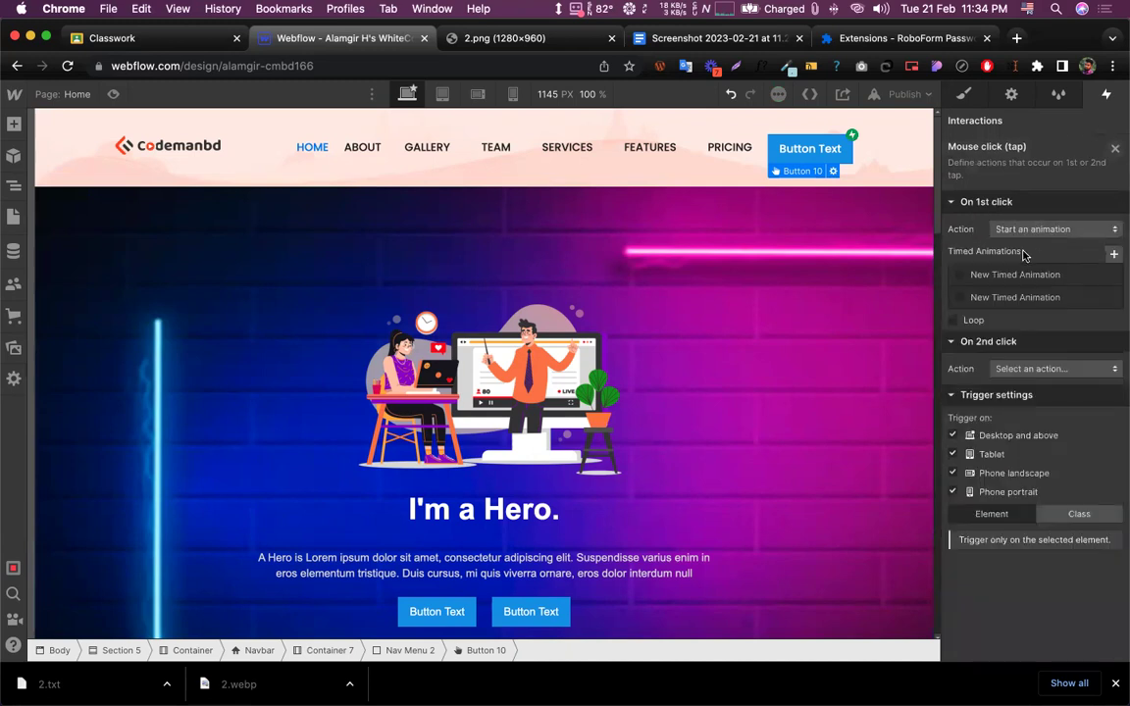
click(1115, 255)
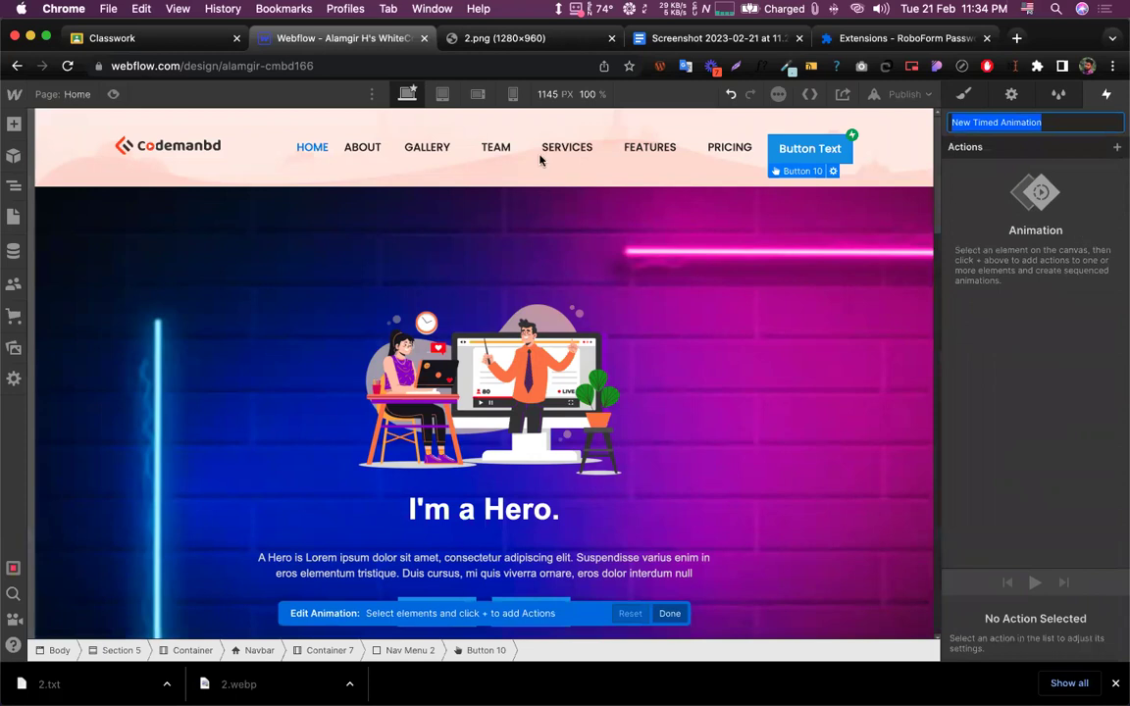
Add a Hide/Show action on the overlay div to the timed animation, set its display to Flex, and save it
click(14, 184)
click(78, 173)
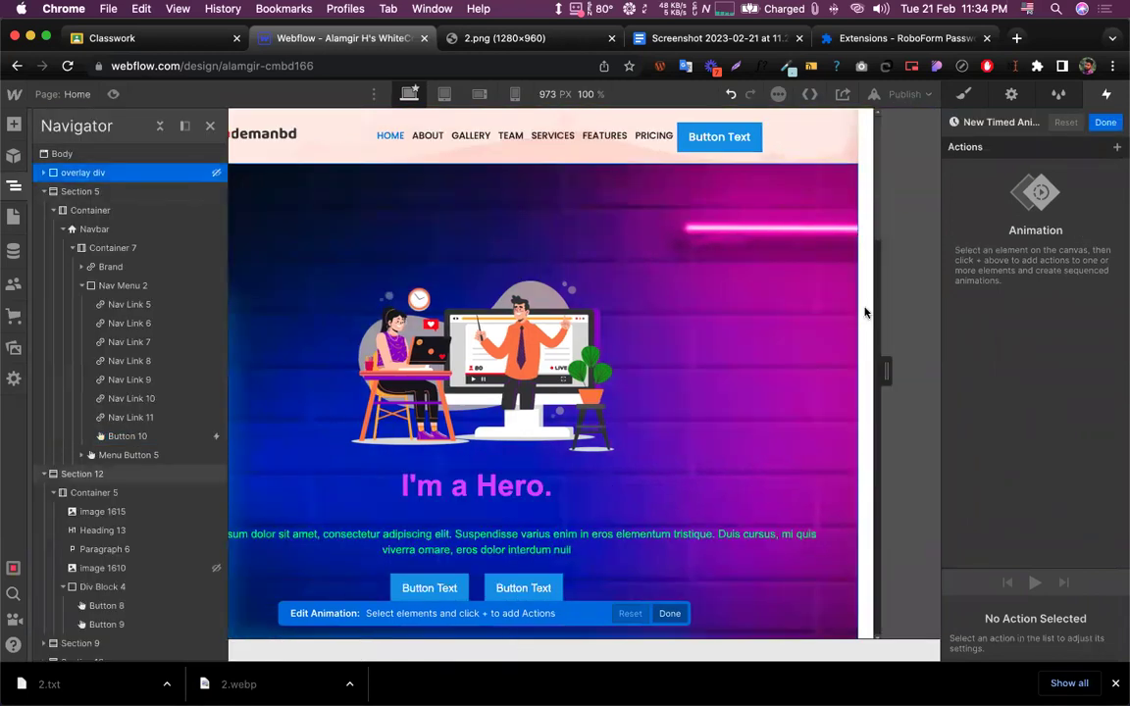
click(1117, 147)
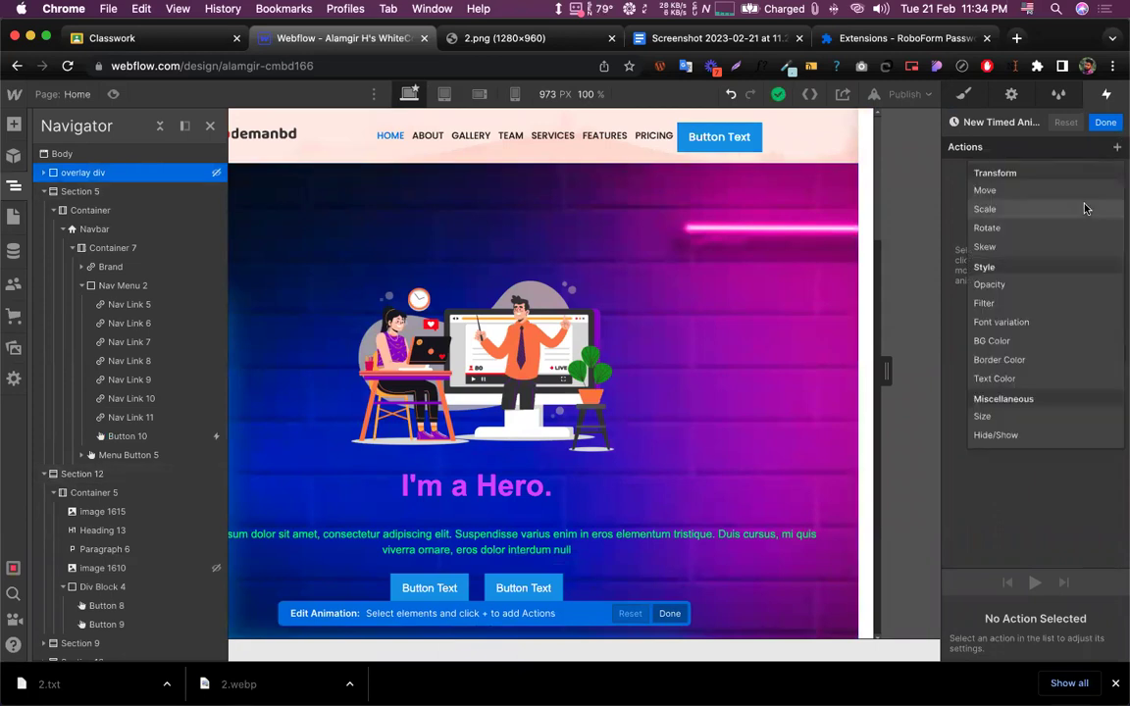
click(996, 436)
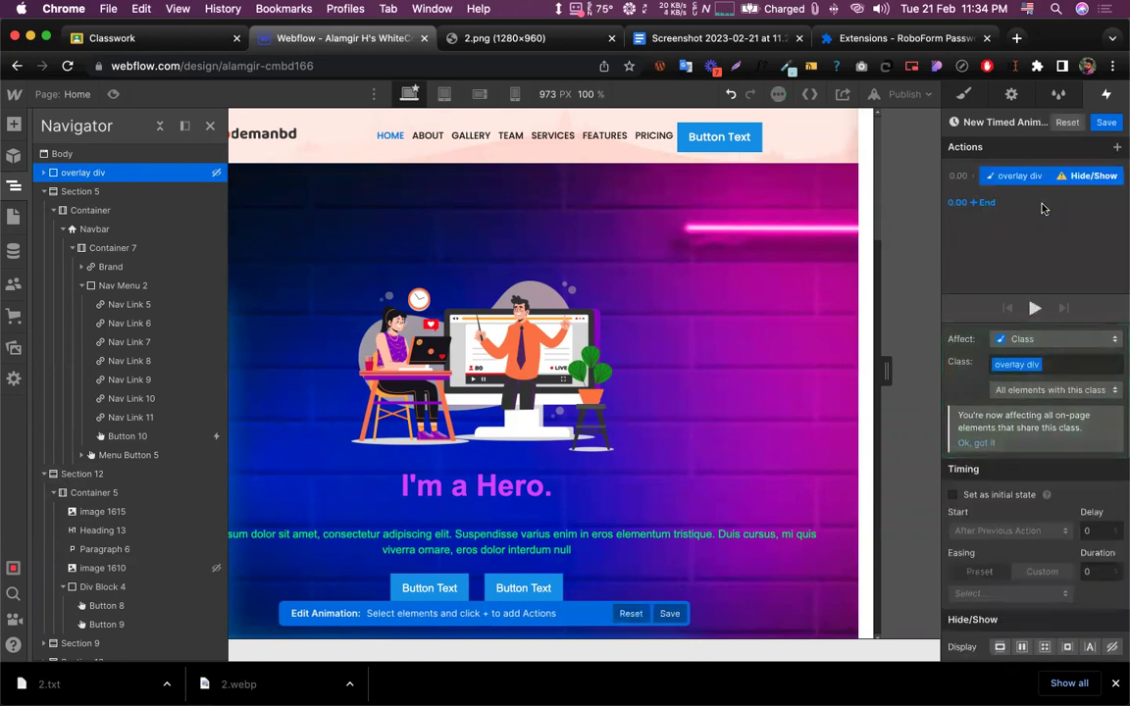
click(1001, 648)
click(1112, 647)
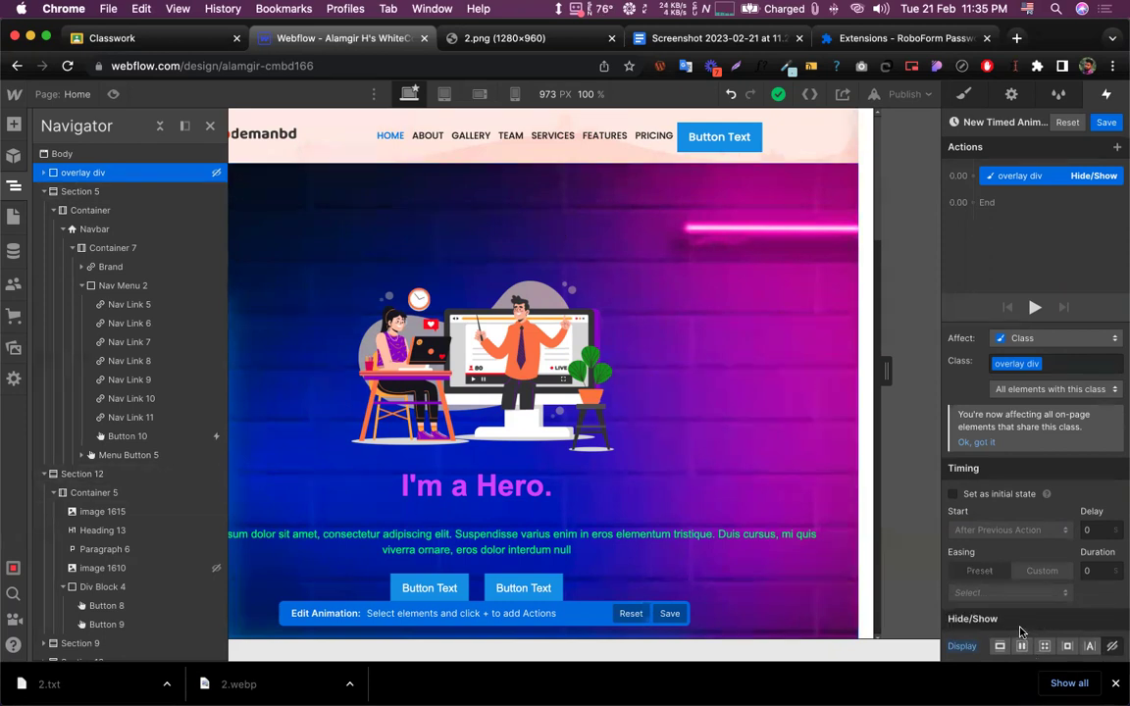
click(999, 649)
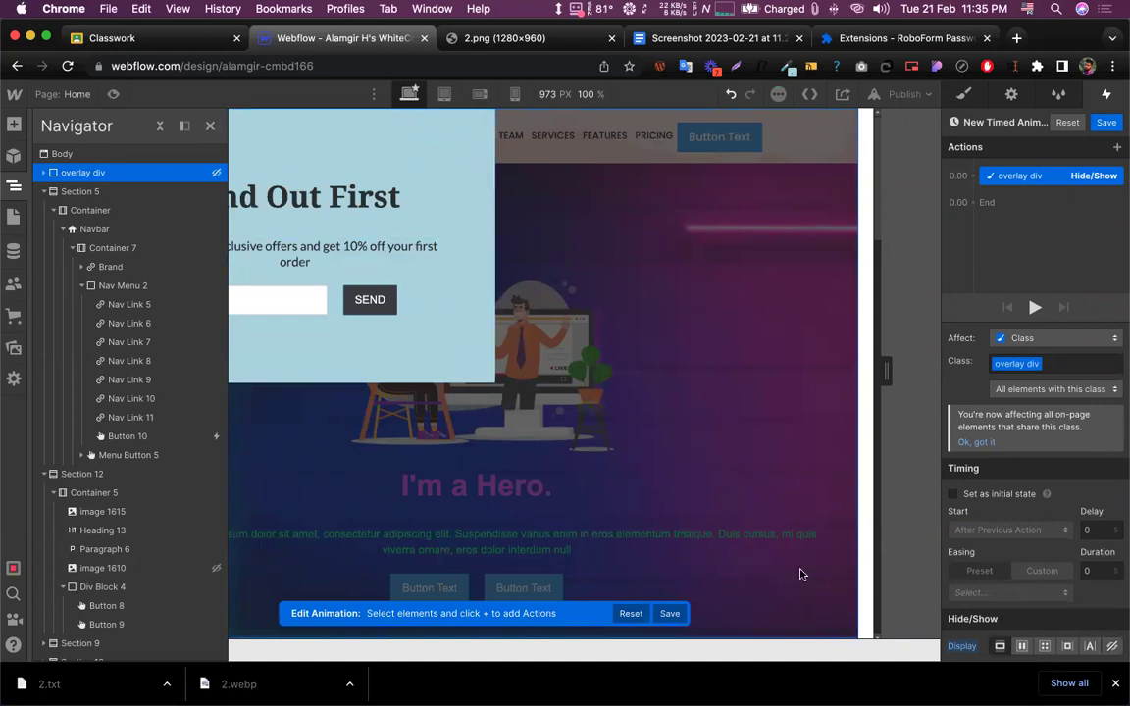
click(1024, 646)
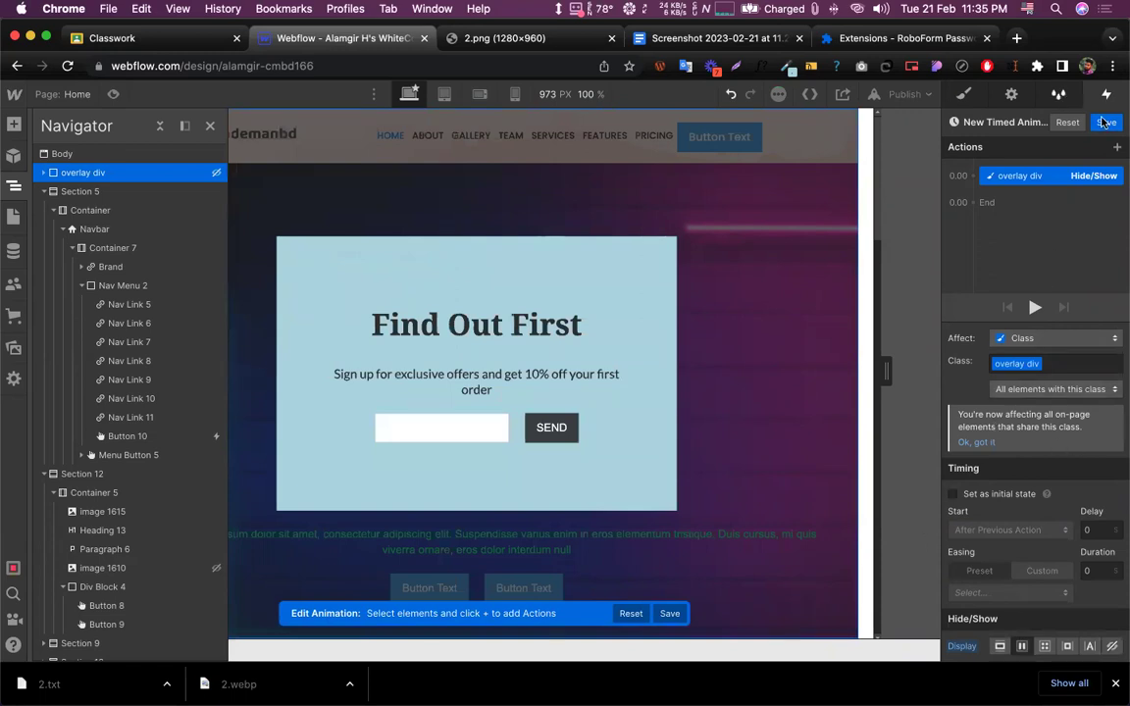
click(992, 116)
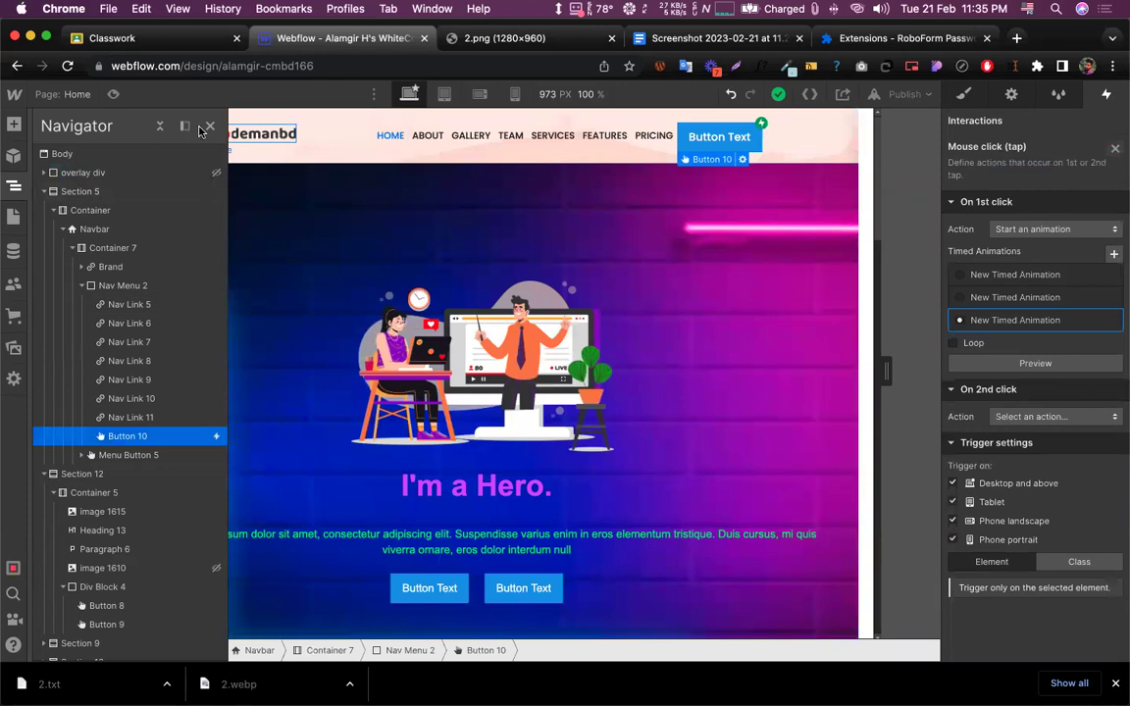
Preview the page at full width and test whether the navbar button opens the sign-up pop-up
click(157, 127)
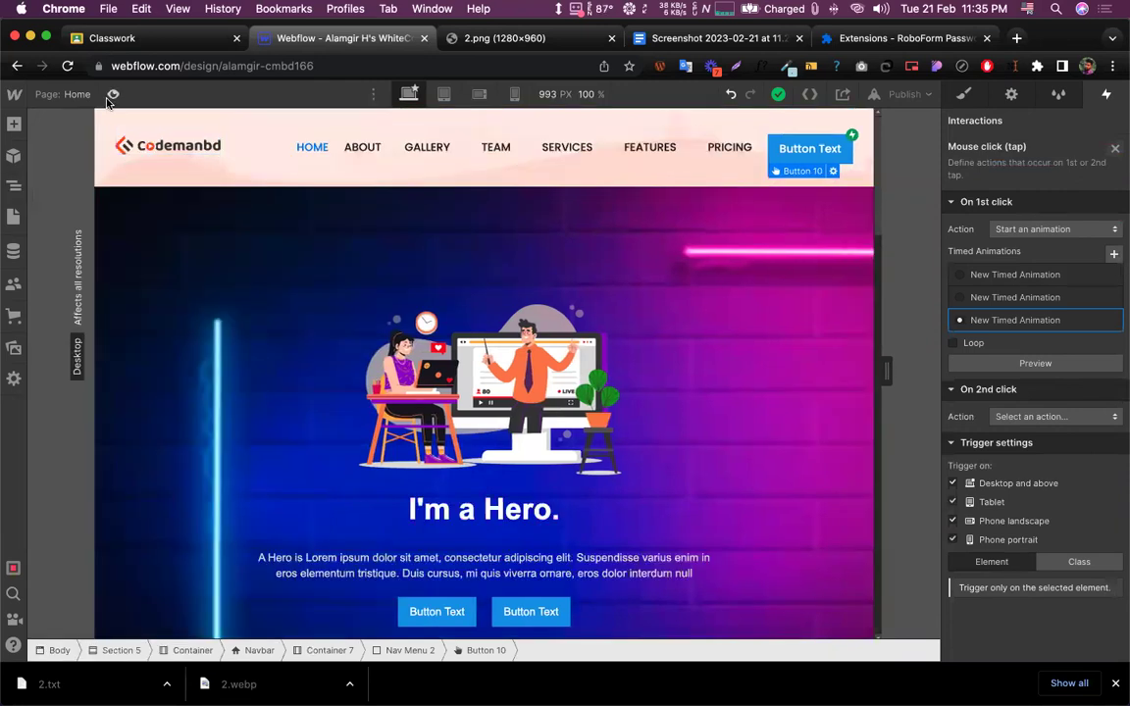
click(113, 94)
click(921, 149)
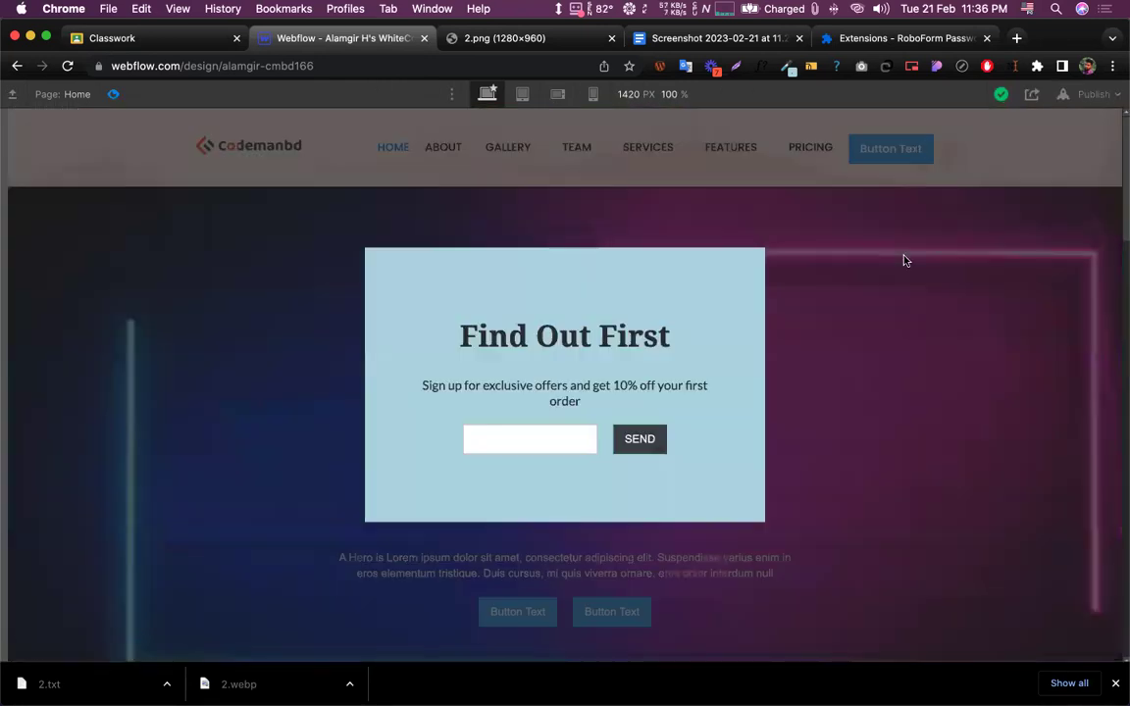
click(113, 94)
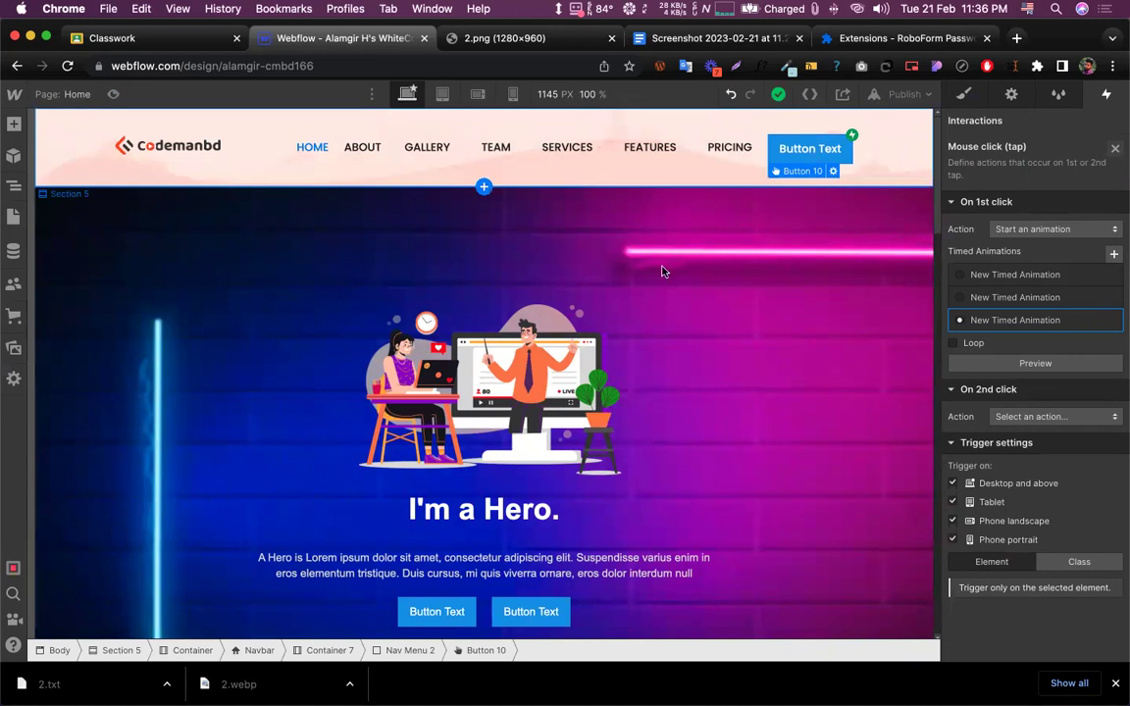
Insert a Div Block inside the overlay div, directly above the design div
scroll(500, 366, down, 2)
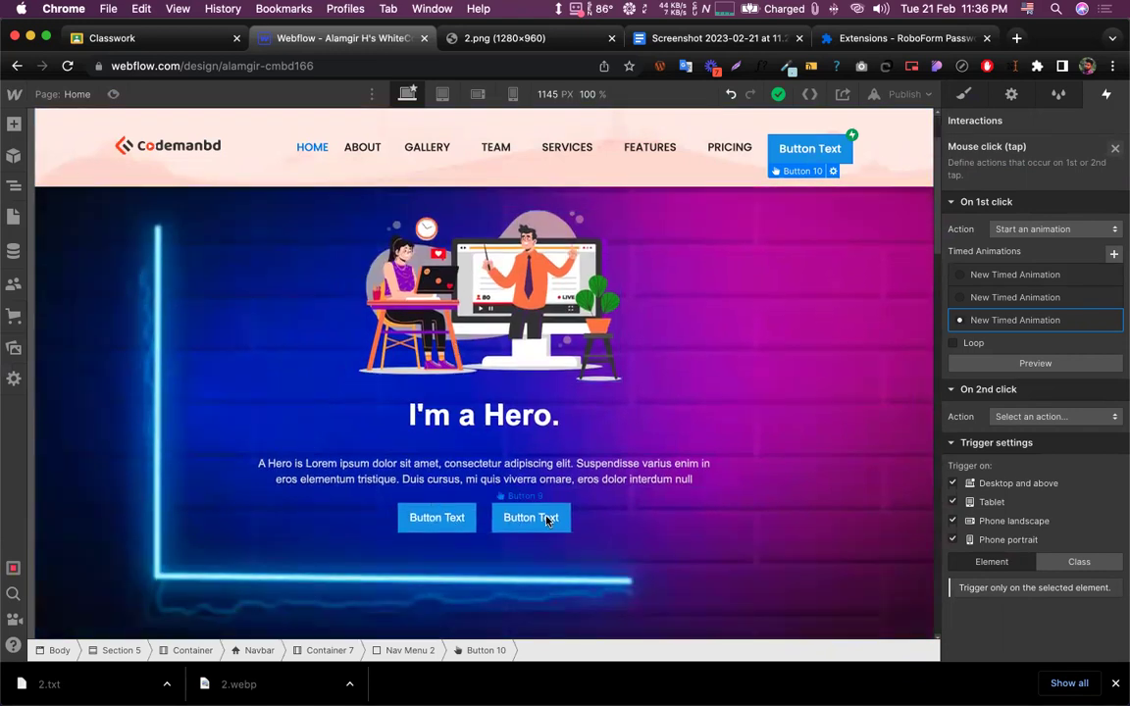
scroll(519, 294, up, 2)
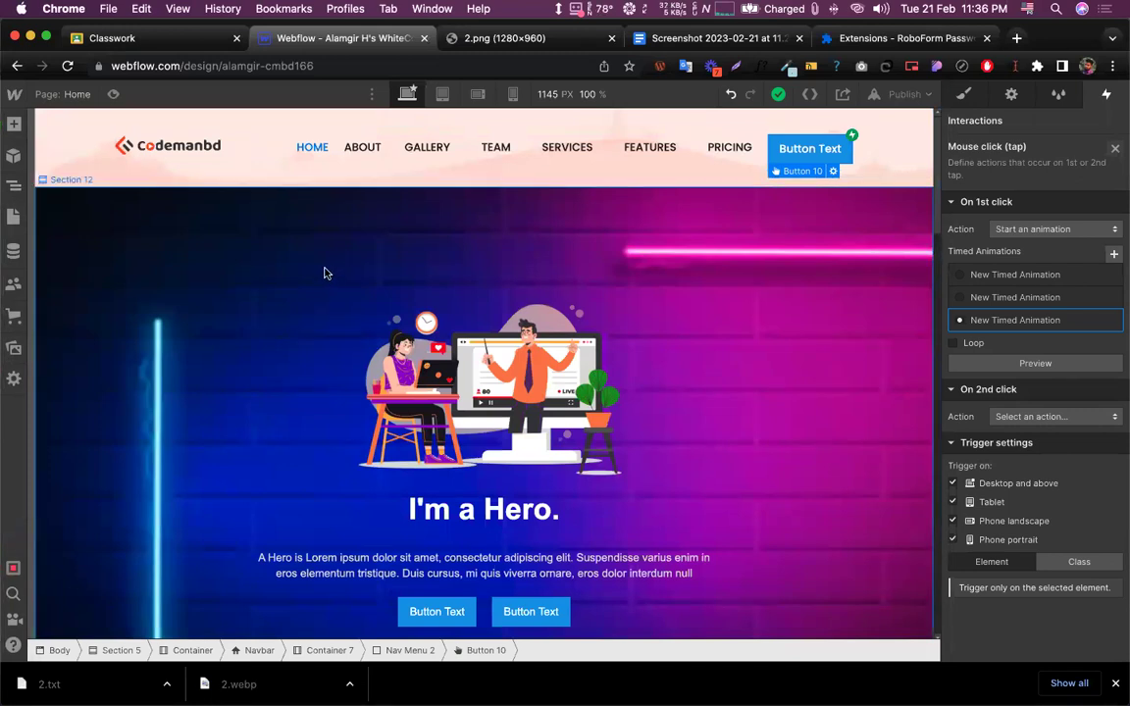
click(14, 186)
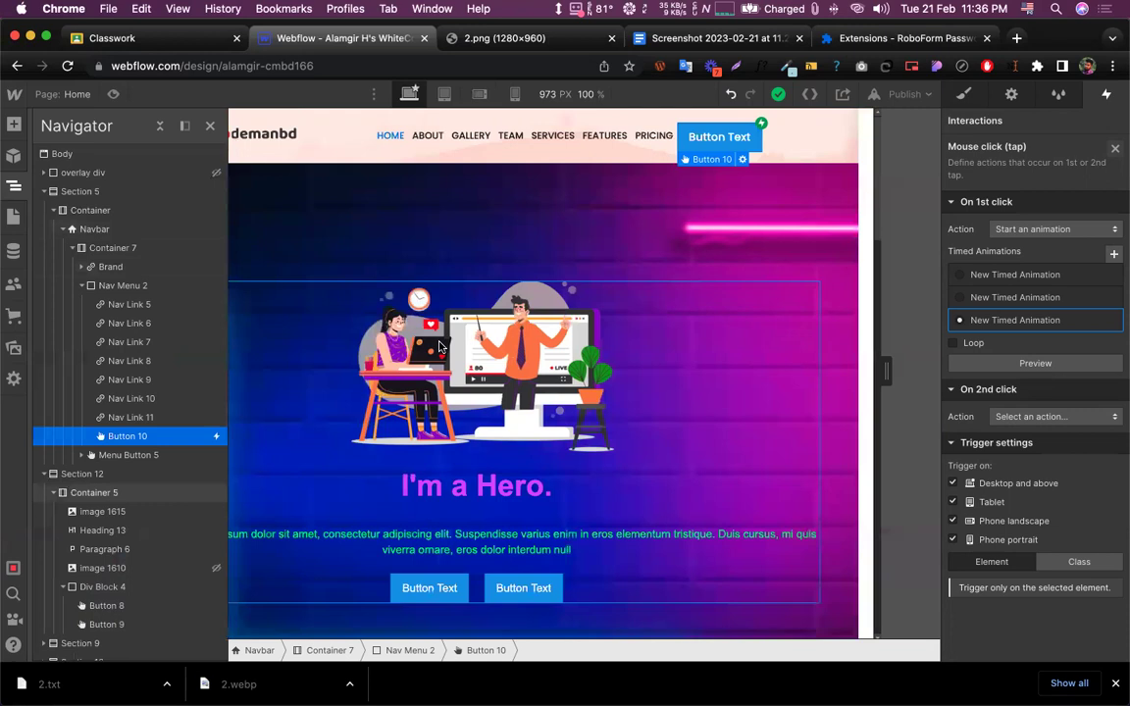
click(86, 179)
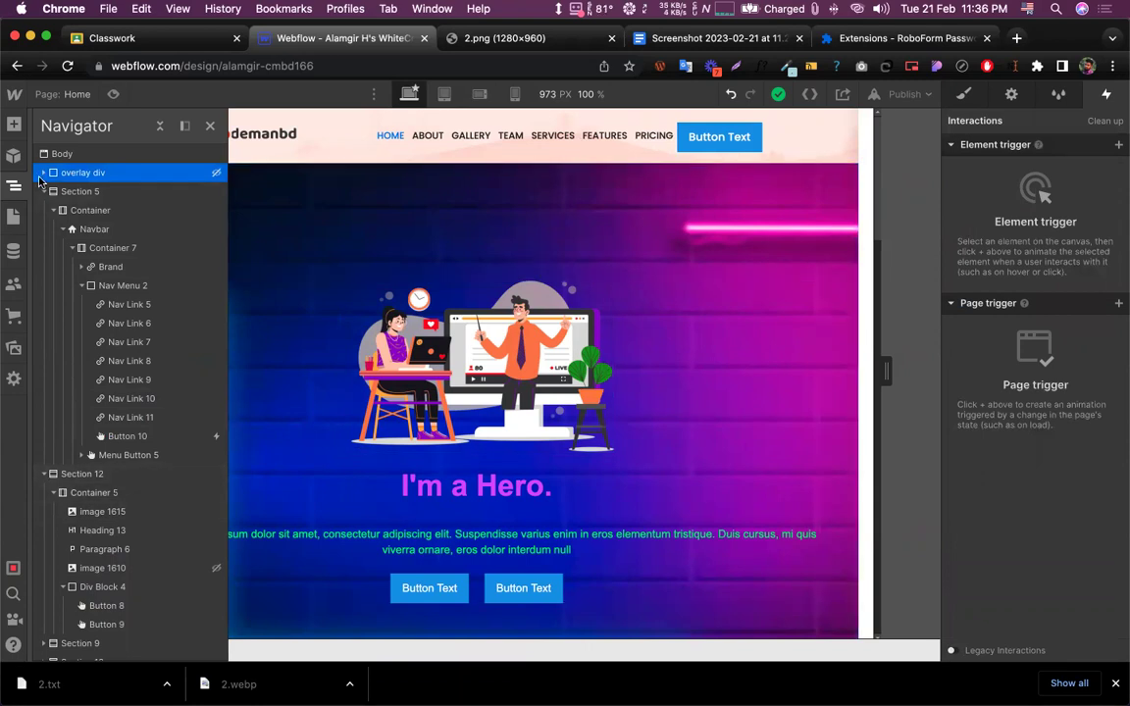
click(43, 173)
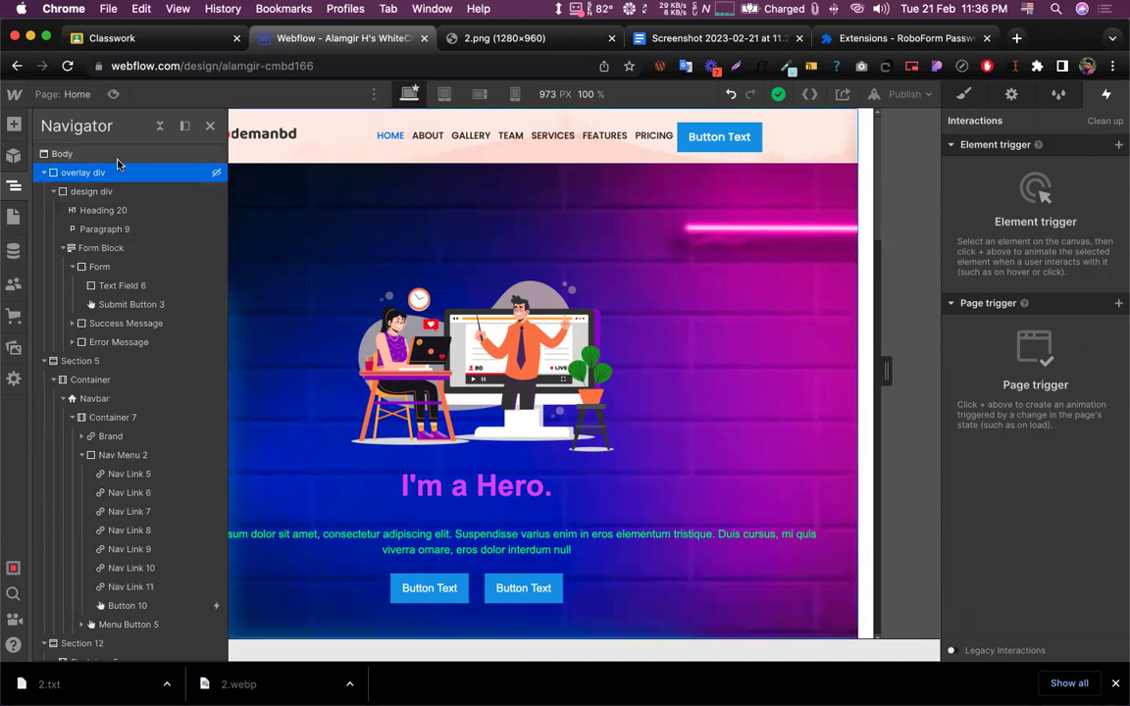
click(13, 125)
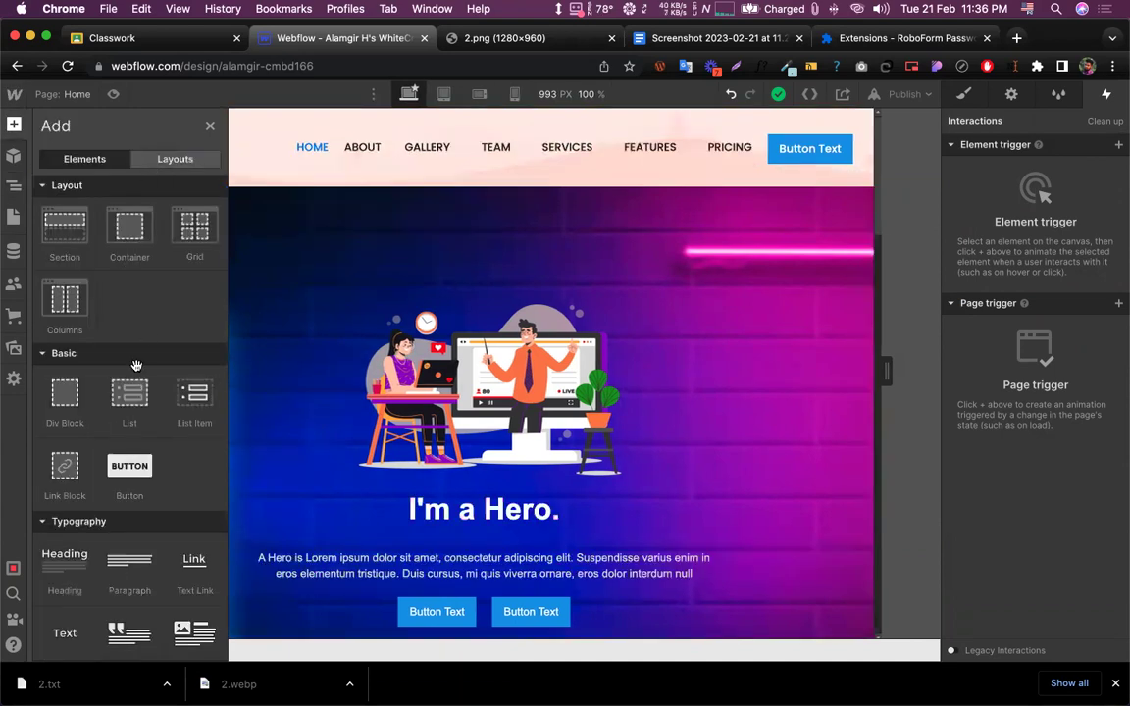
click(13, 184)
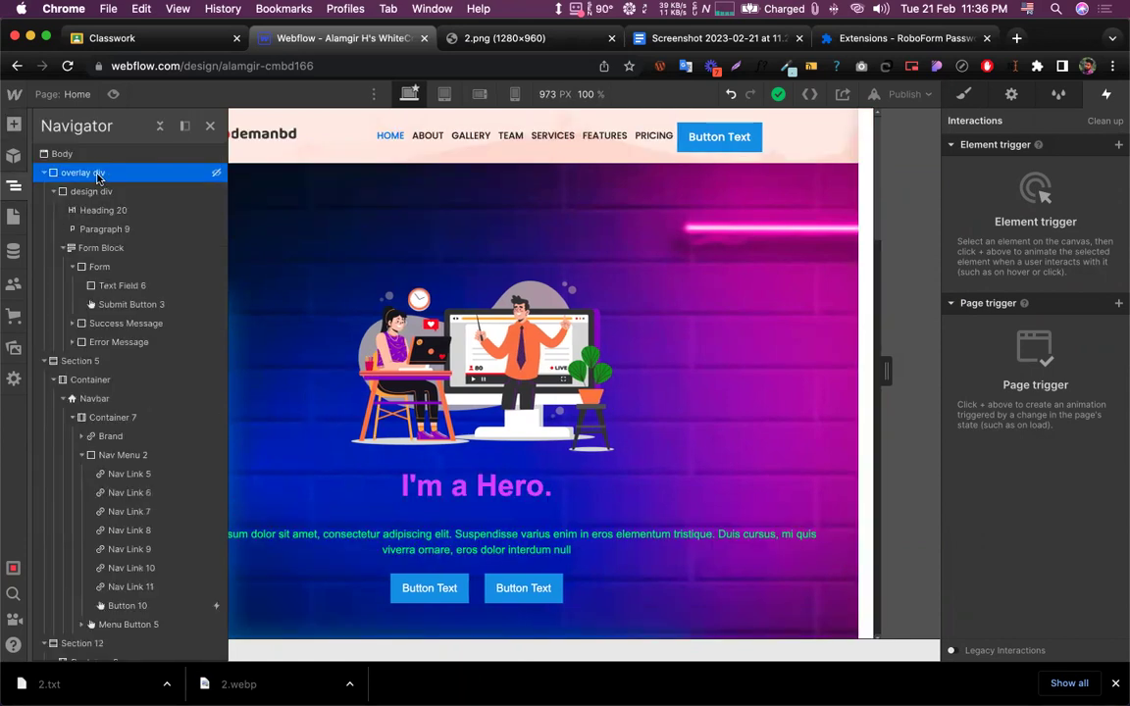
key(super+e)
text(div)
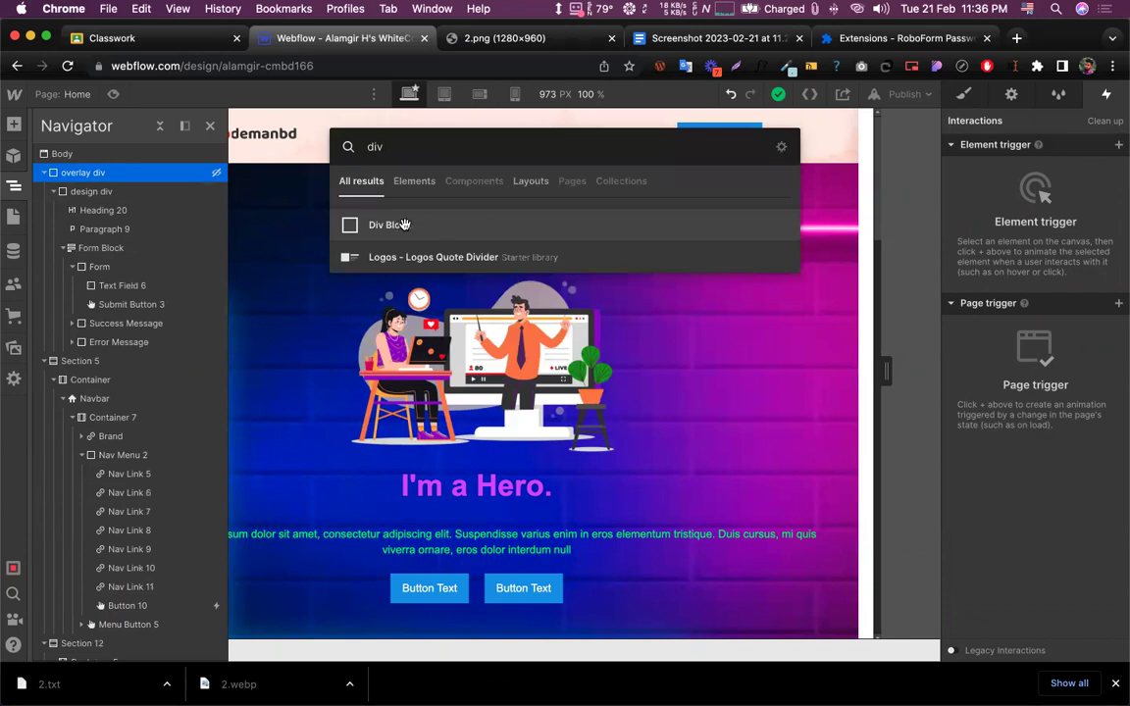
drag(395, 225, 97, 202)
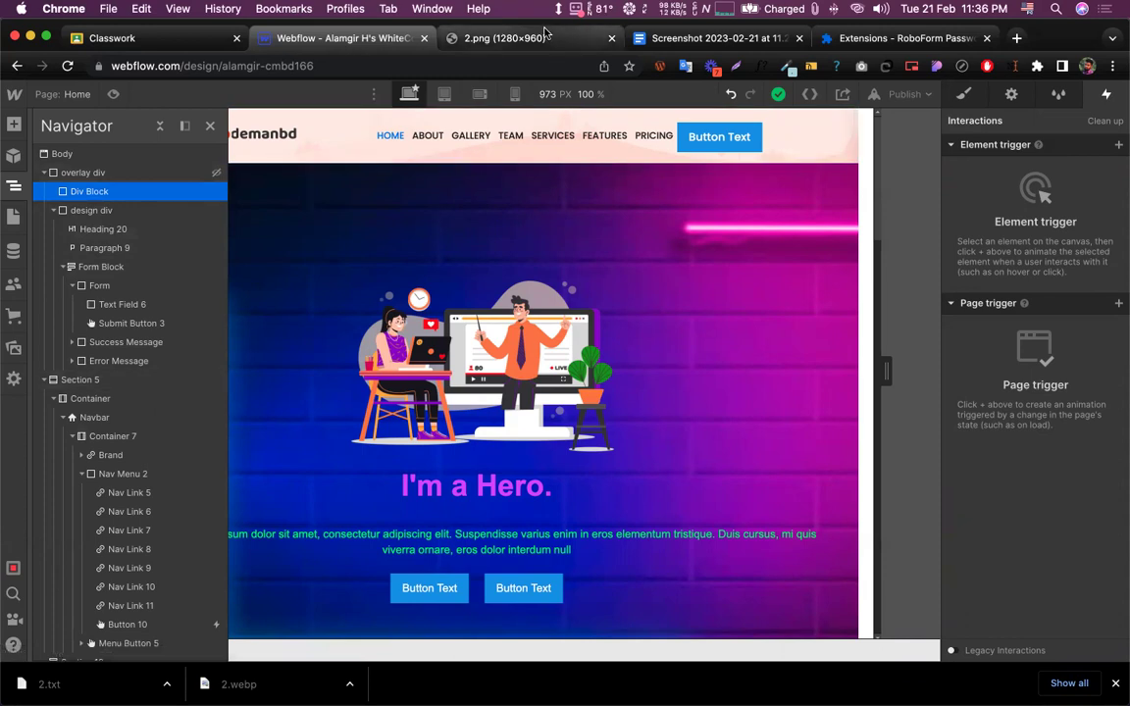
Check the 2.png reference pop-up, then run a Google Images search for "cross svg icon" in a new browser tab
click(545, 36)
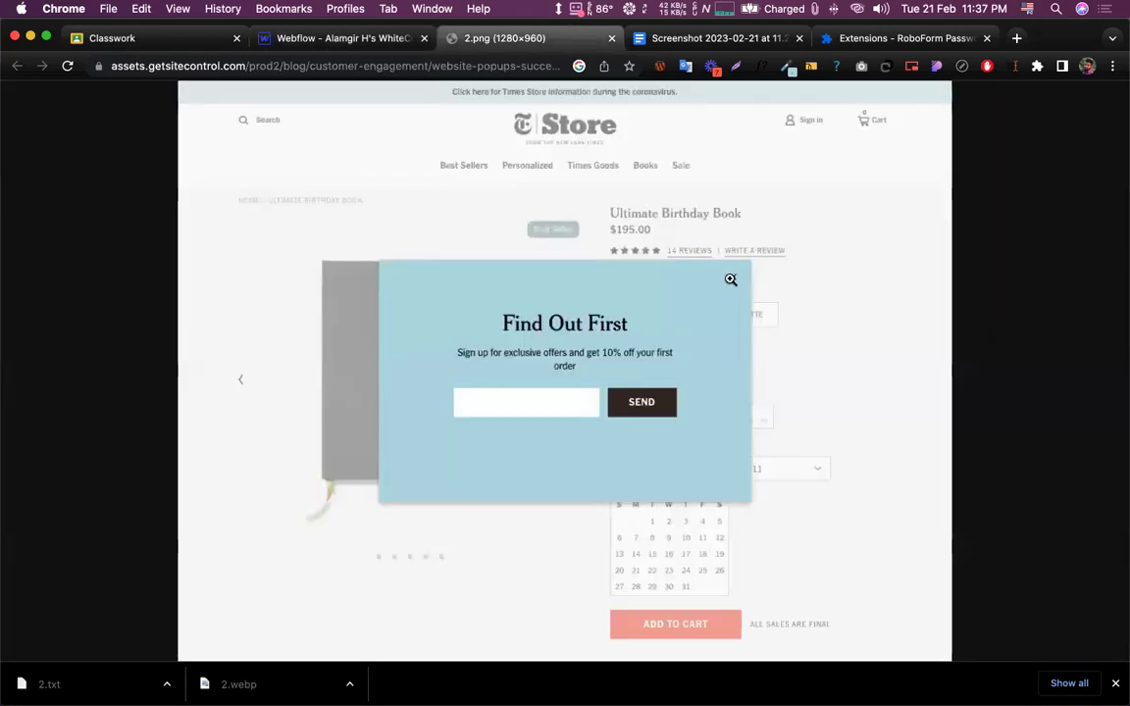
right_click(550, 38)
click(555, 41)
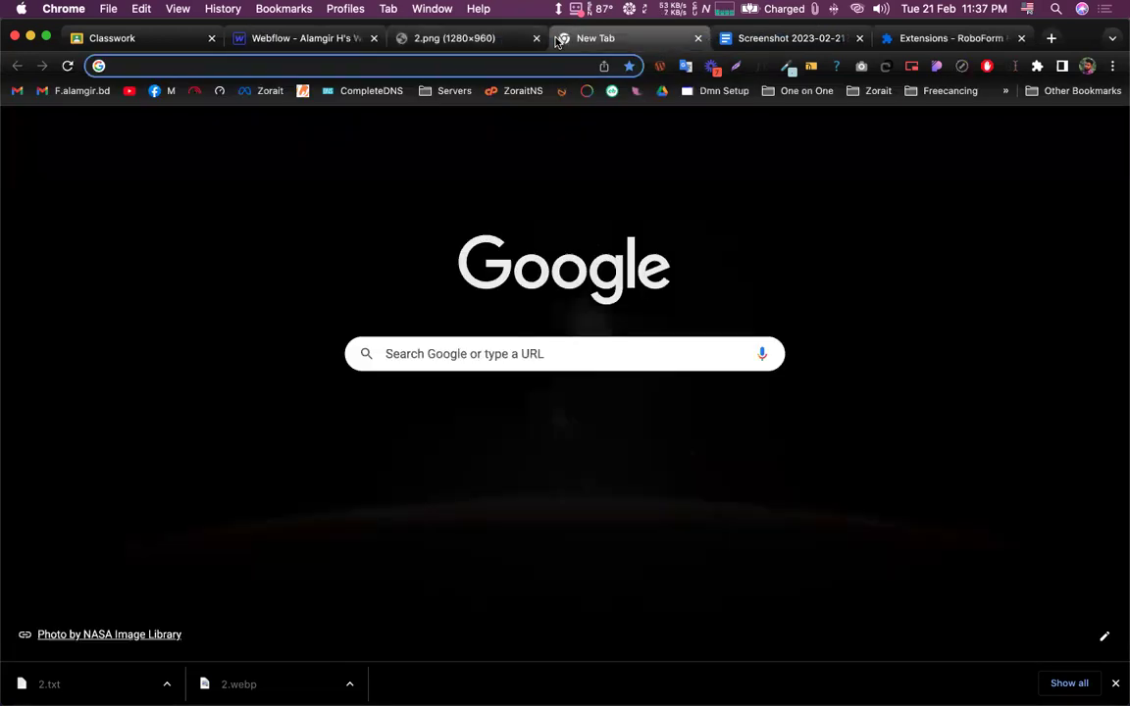
text(cross svg)
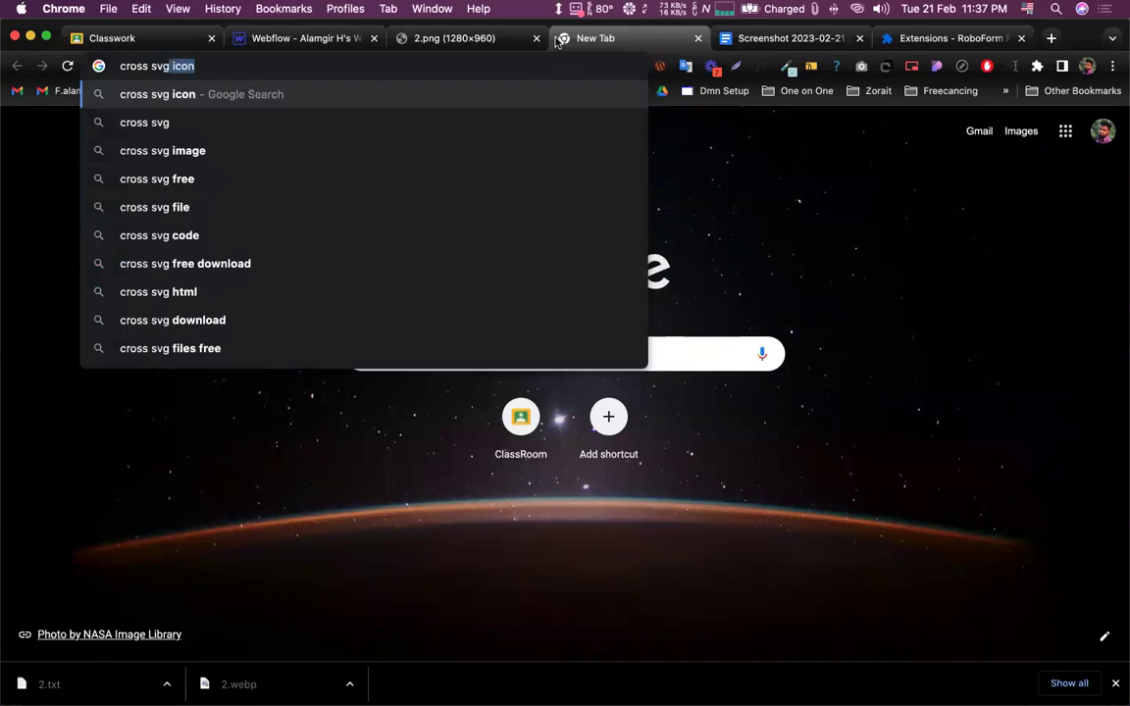
key(Return)
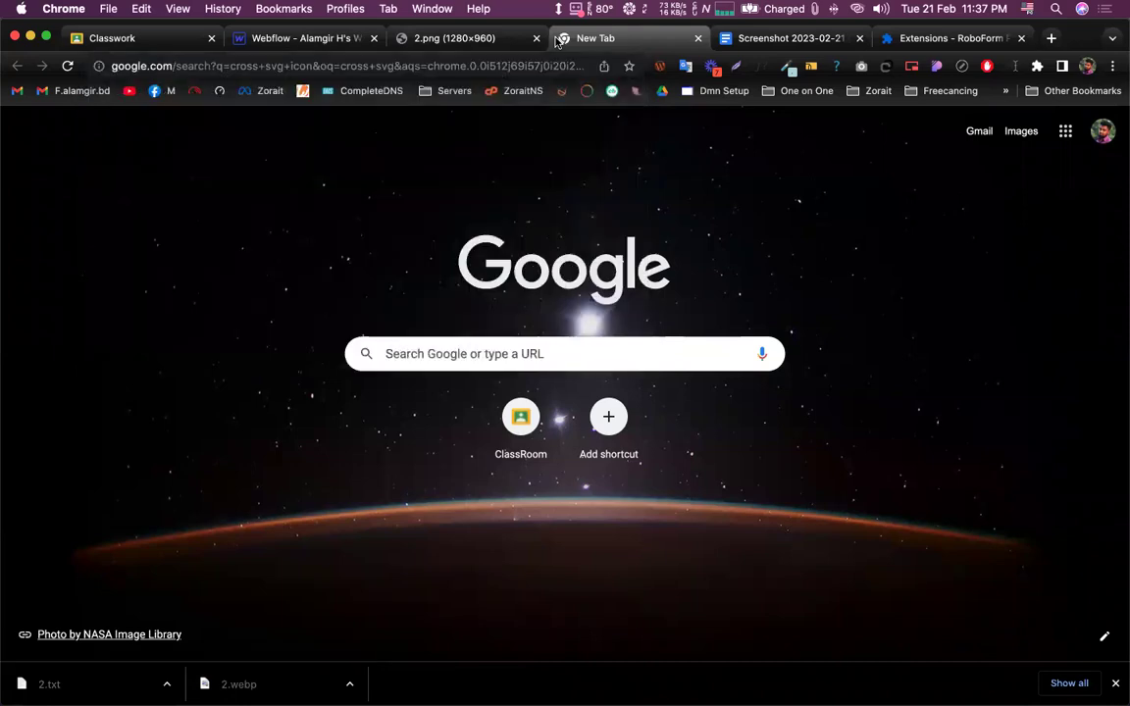
click(202, 178)
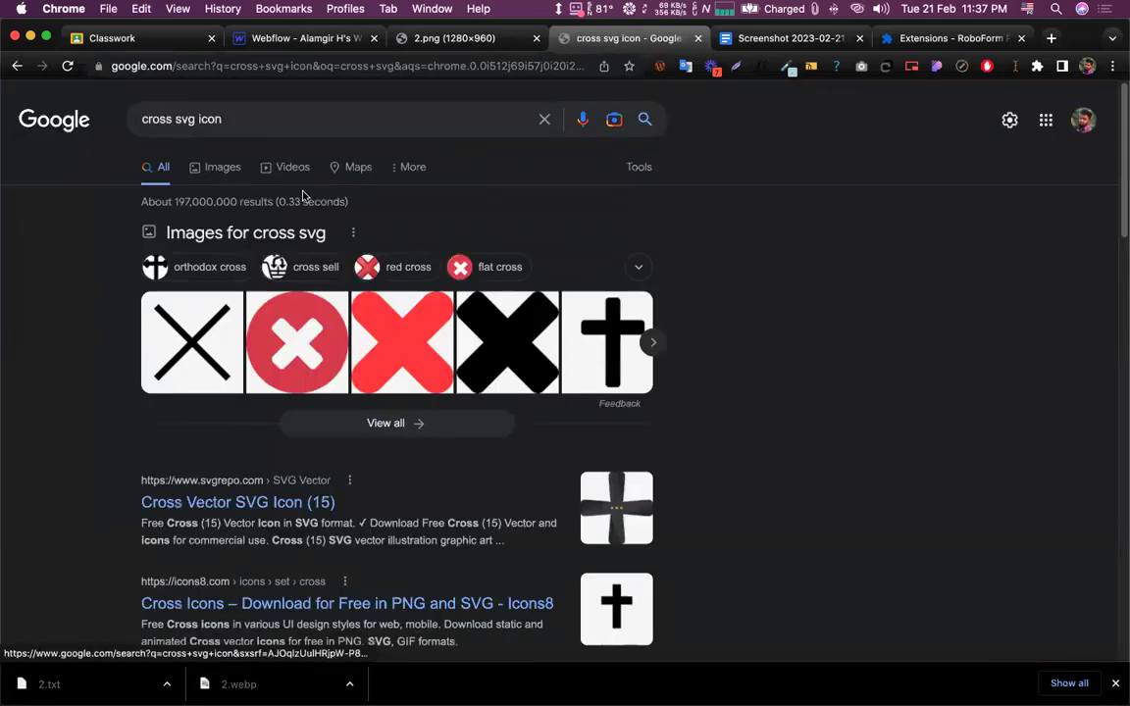
Browse the cross icon image results for a suitable close icon, previewing the IconsPng and PngFind crosses
scroll(466, 391, down, 5)
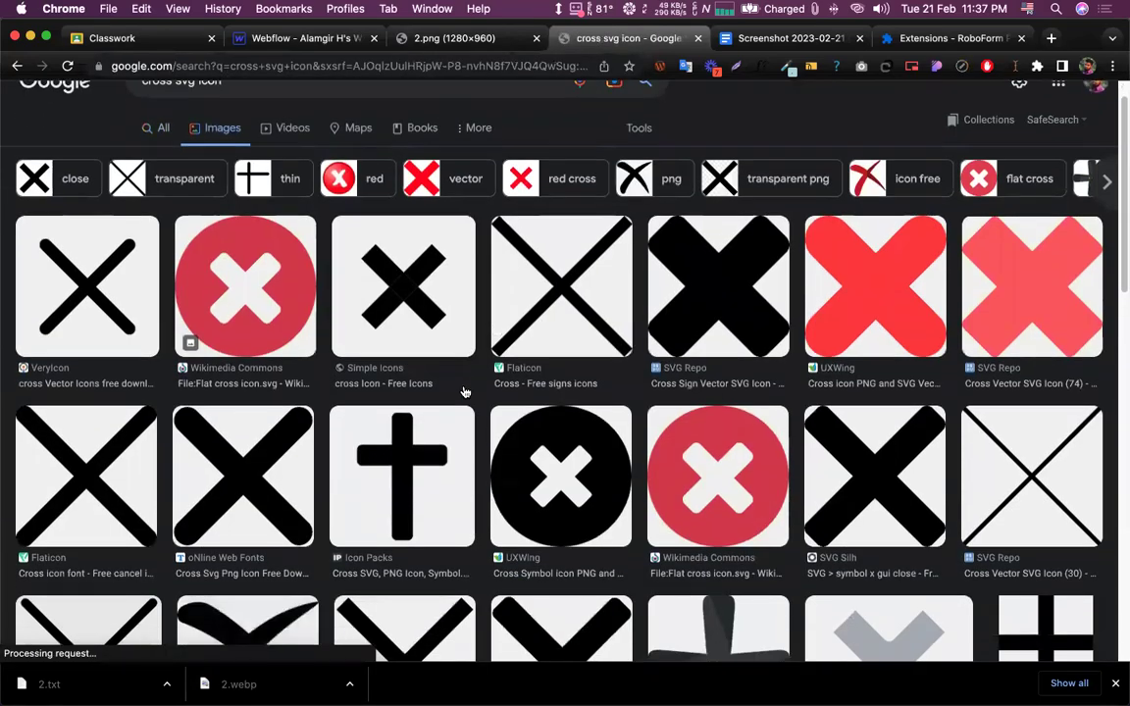
scroll(637, 388, down, 1)
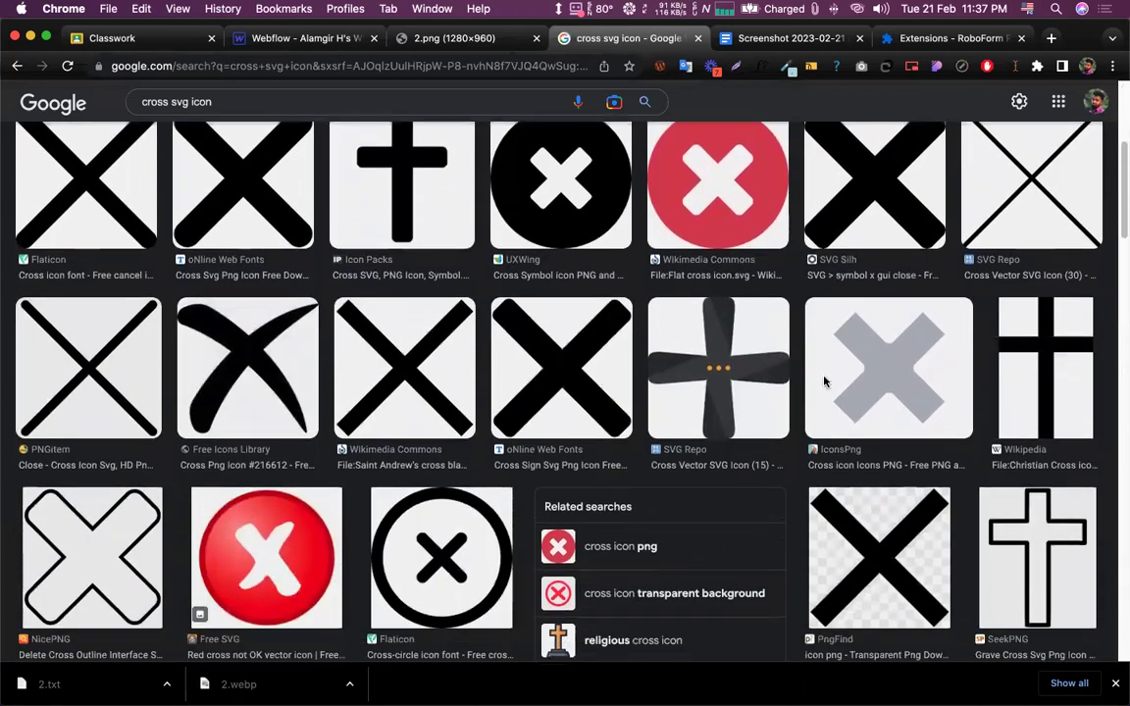
click(915, 373)
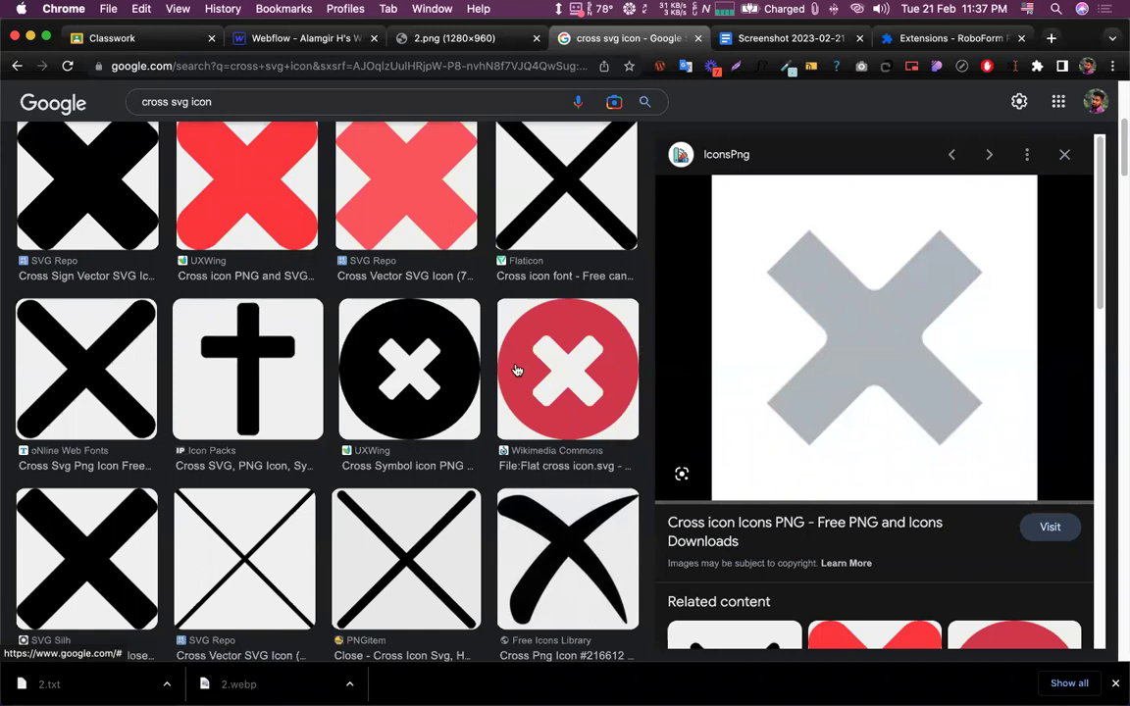
scroll(517, 370, down, 4)
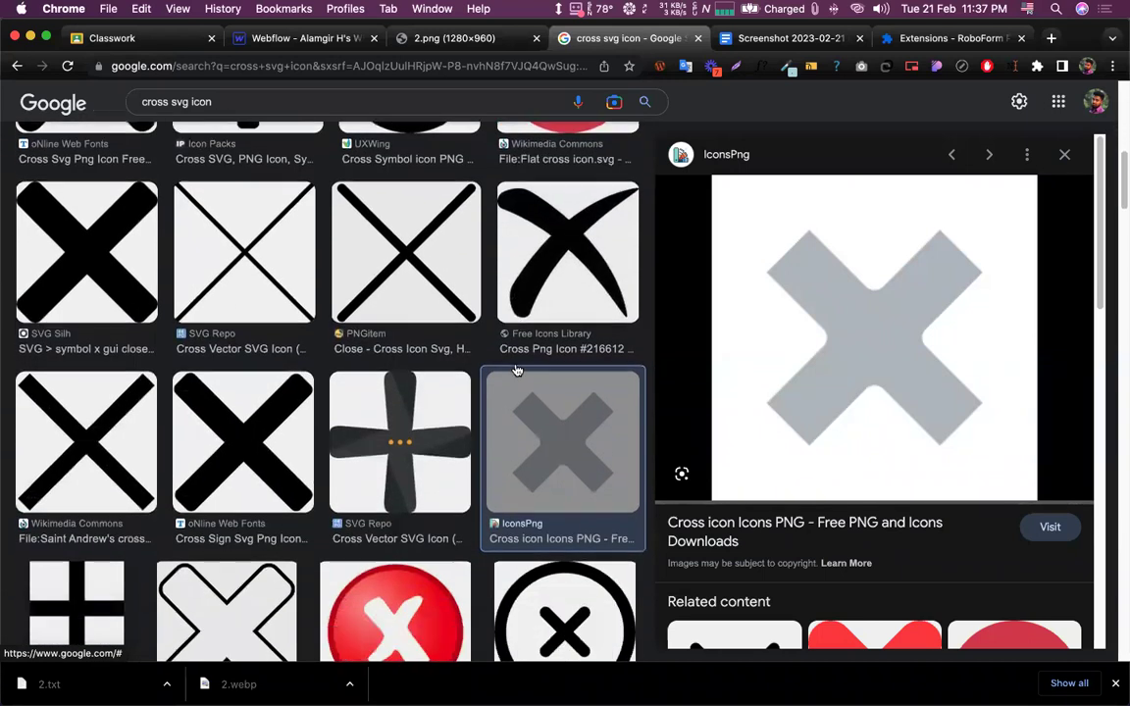
scroll(517, 370, down, 5)
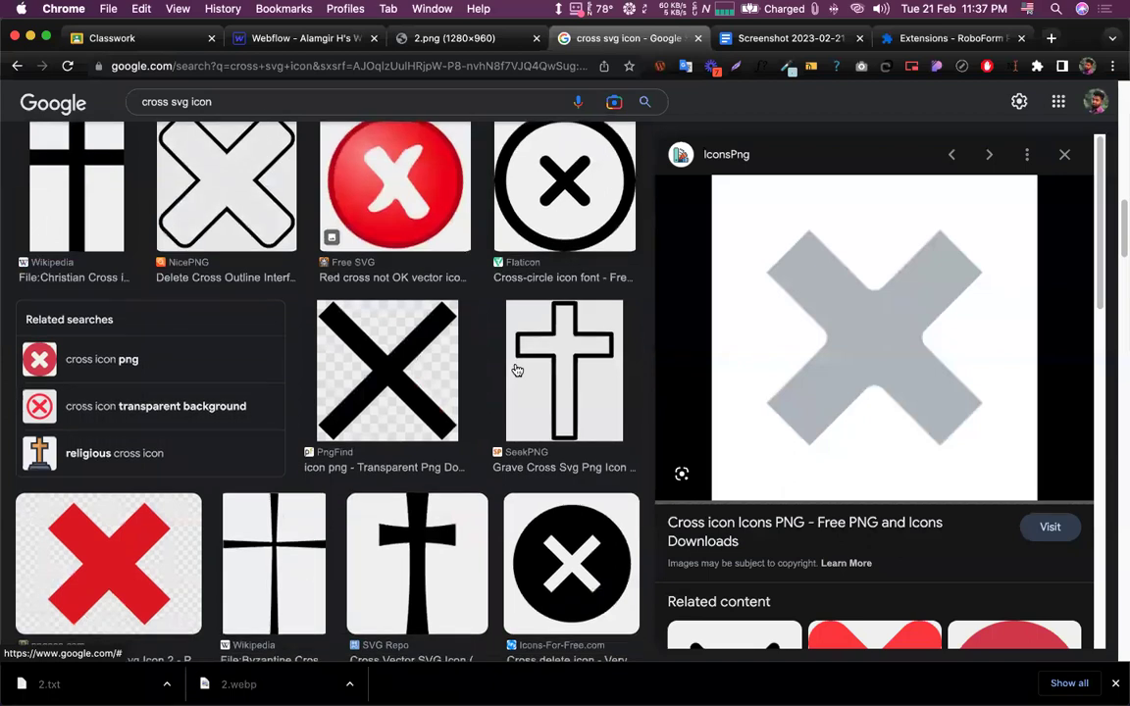
scroll(517, 370, down, 2)
scroll(516, 370, up, 2)
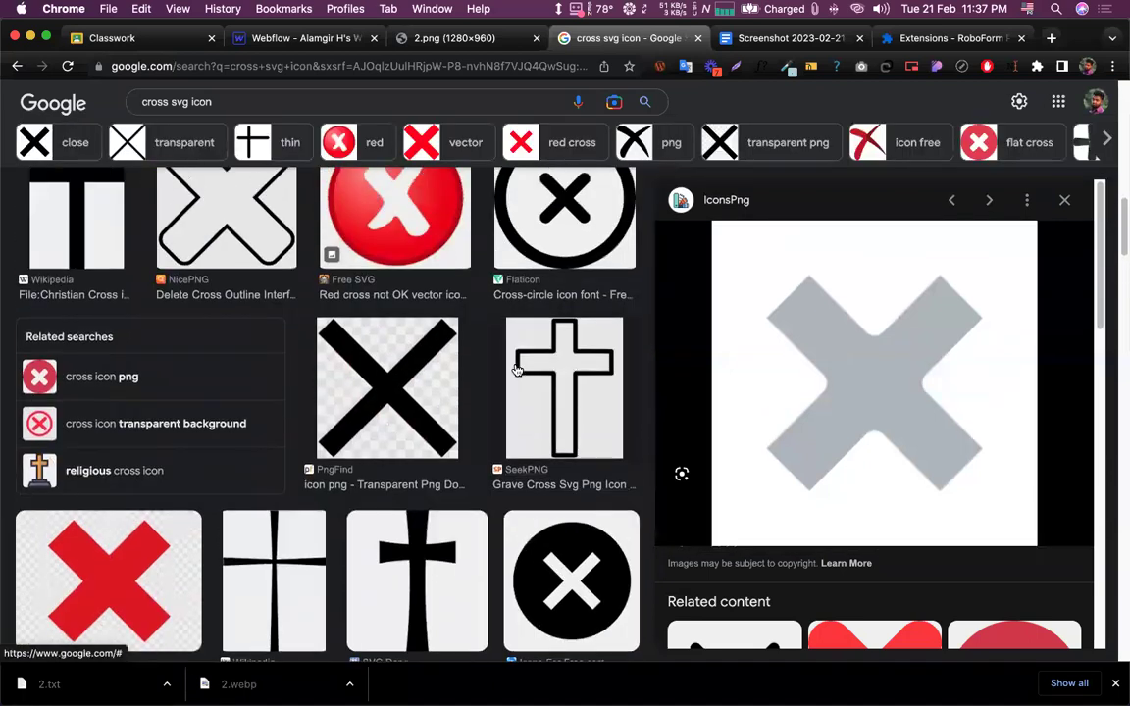
scroll(516, 370, down, 1)
drag(845, 328, 863, 383)
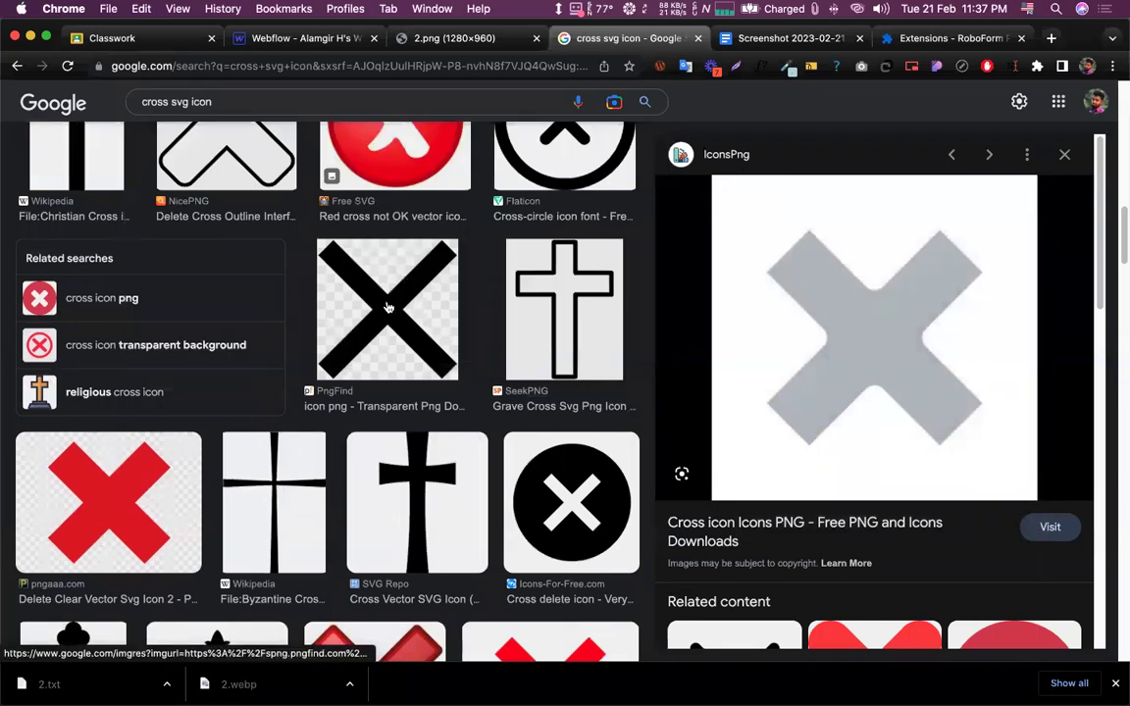
click(409, 287)
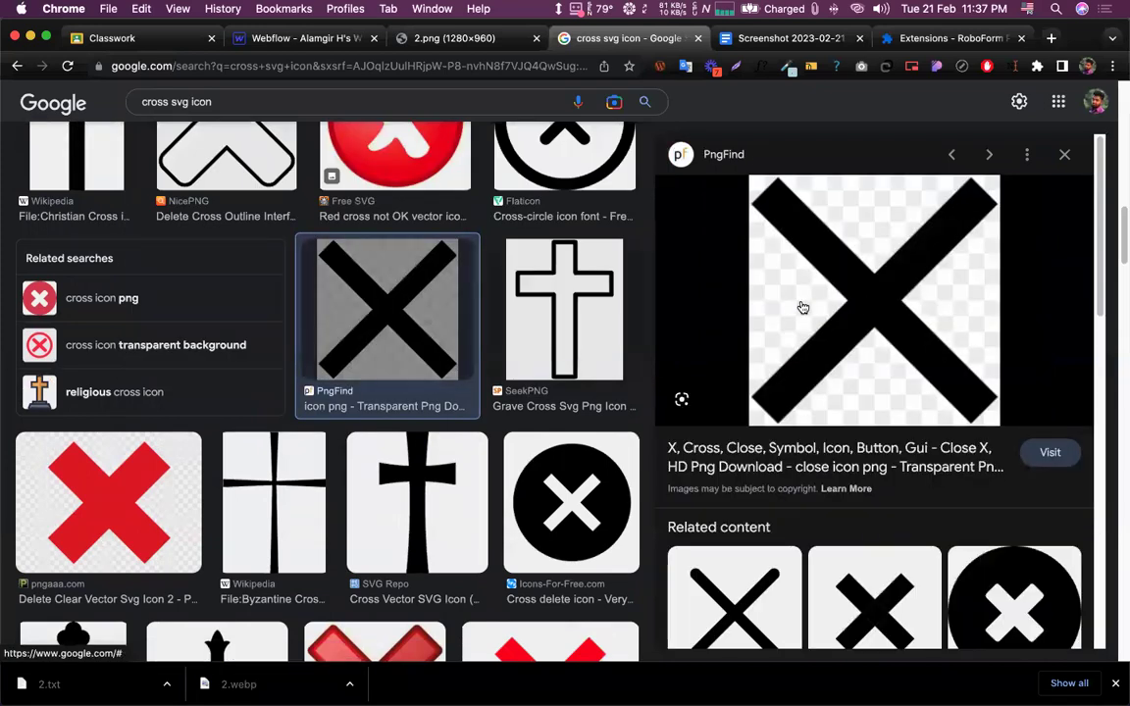
drag(775, 280, 844, 343)
scroll(747, 402, down, 5)
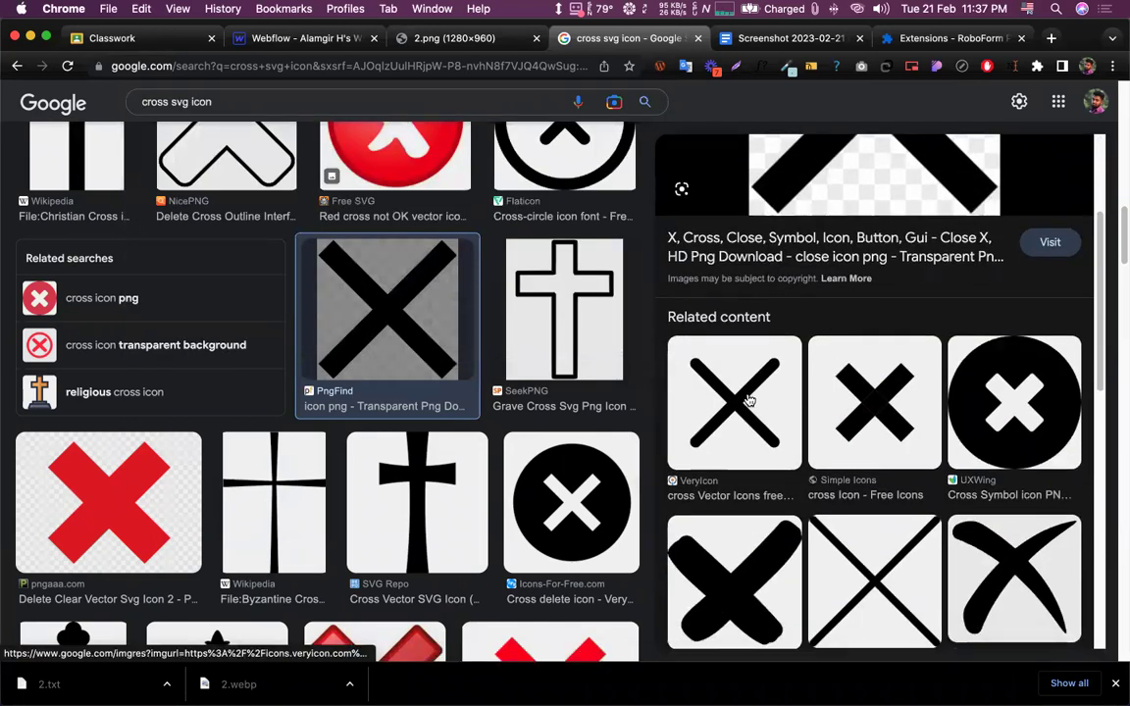
Open the related VeryIcon thin black cross and save its image as cross-23 in the Downloads folder
click(746, 400)
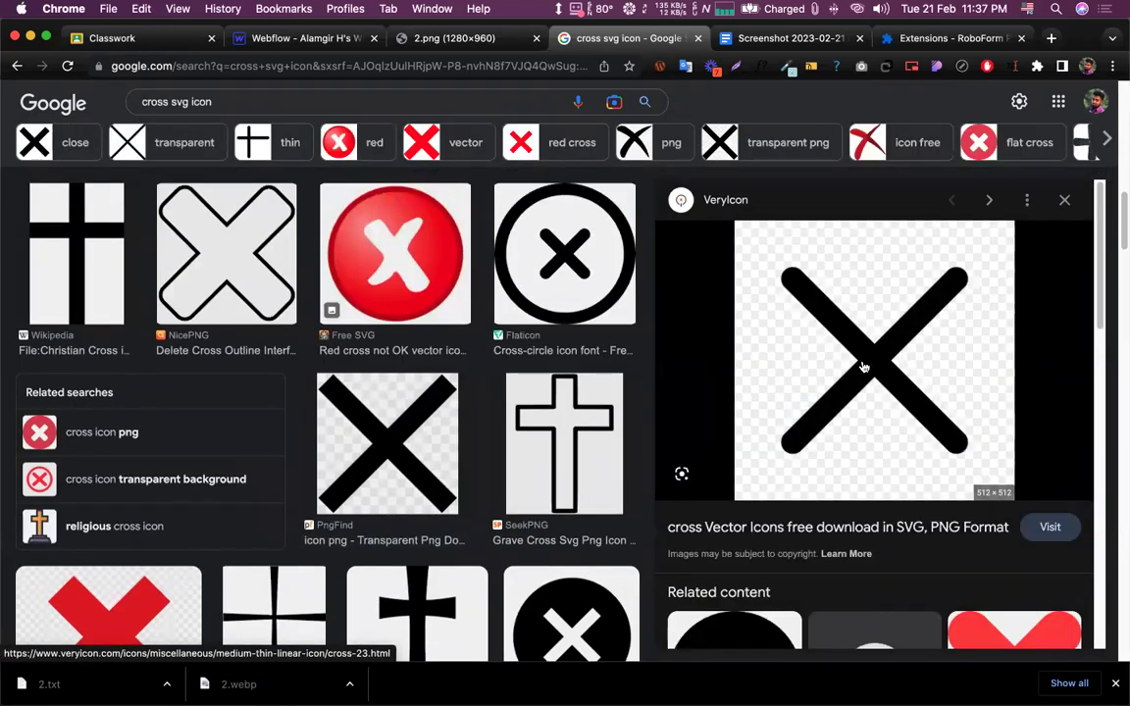
drag(896, 416, 875, 384)
scroll(876, 384, down, 3)
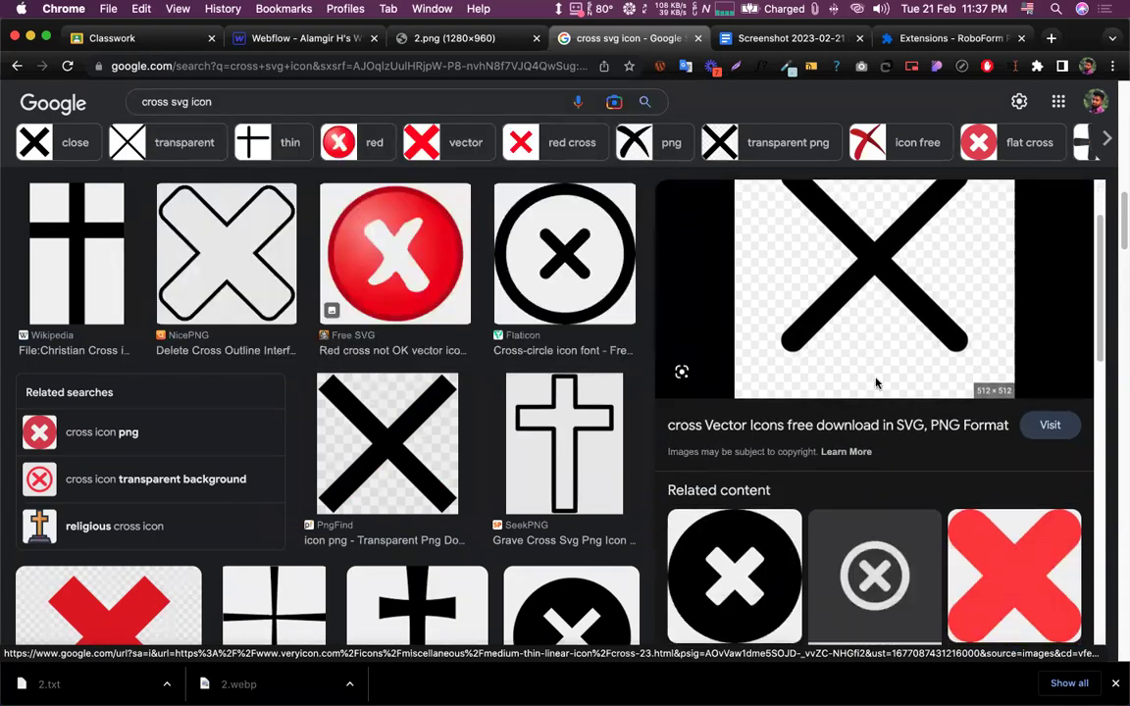
scroll(876, 384, down, 3)
scroll(875, 363, up, 4)
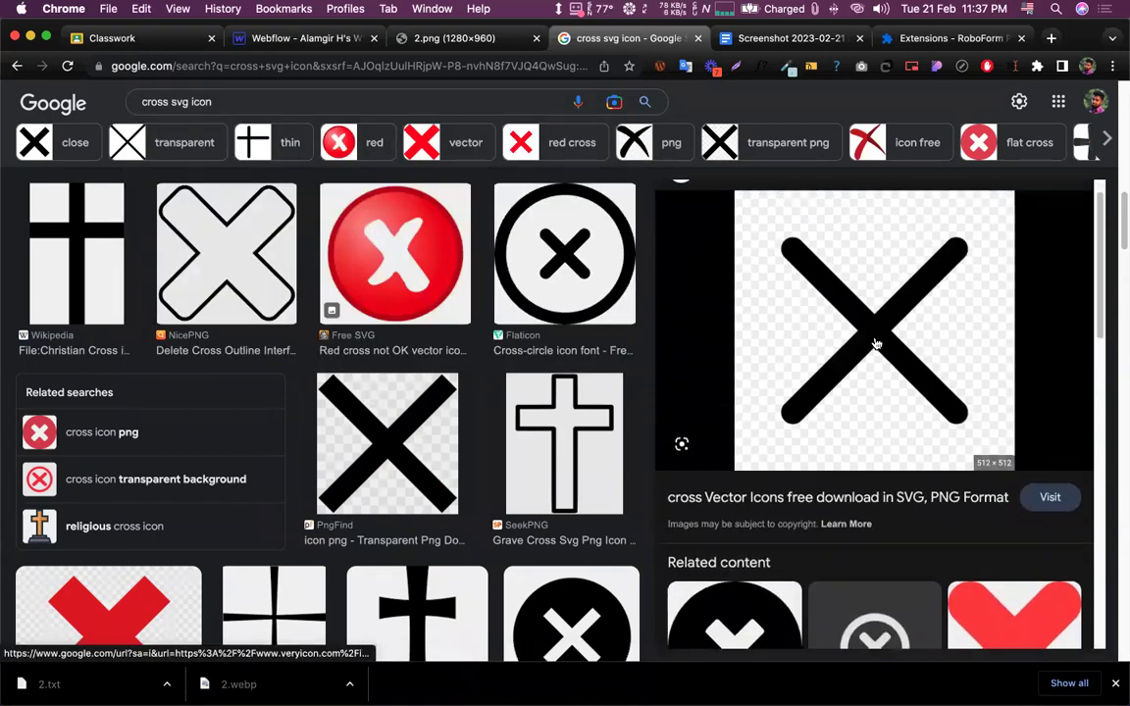
scroll(873, 349, up, 1)
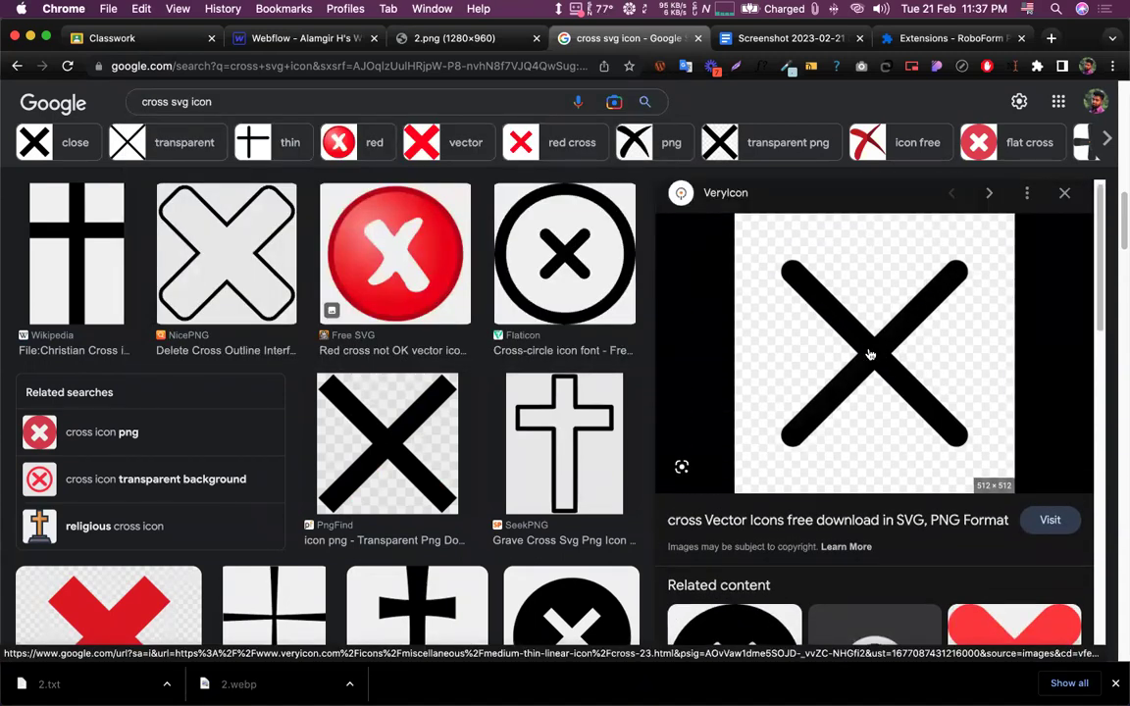
right_click(870, 354)
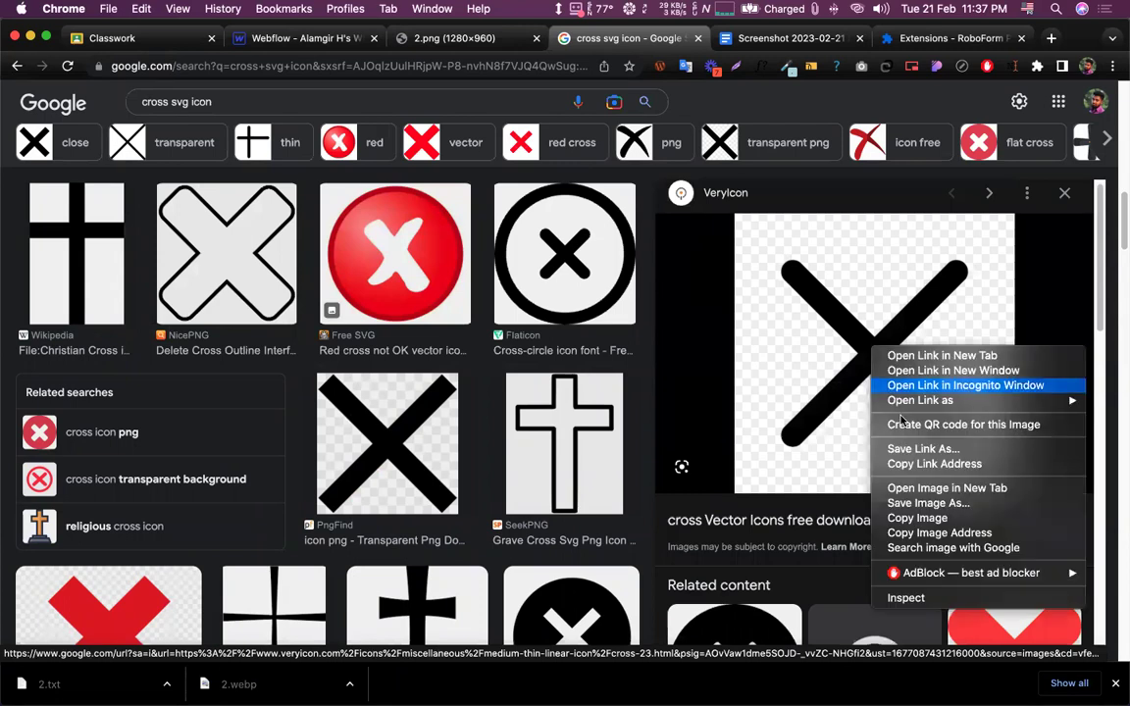
click(895, 501)
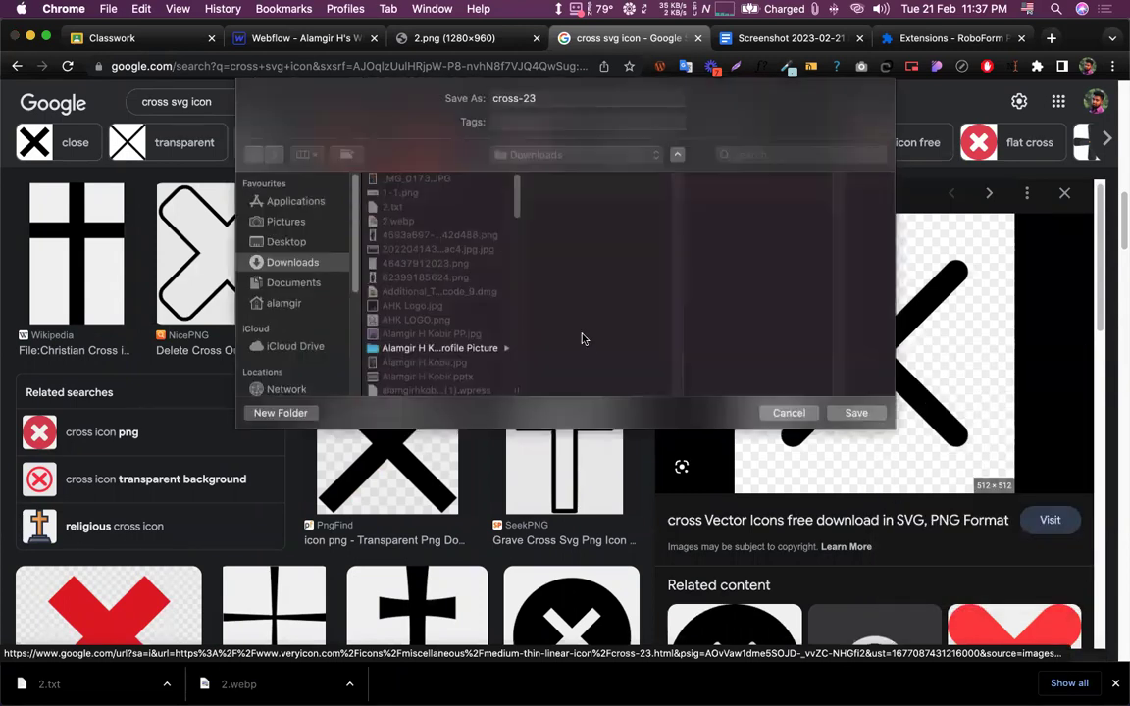
click(856, 413)
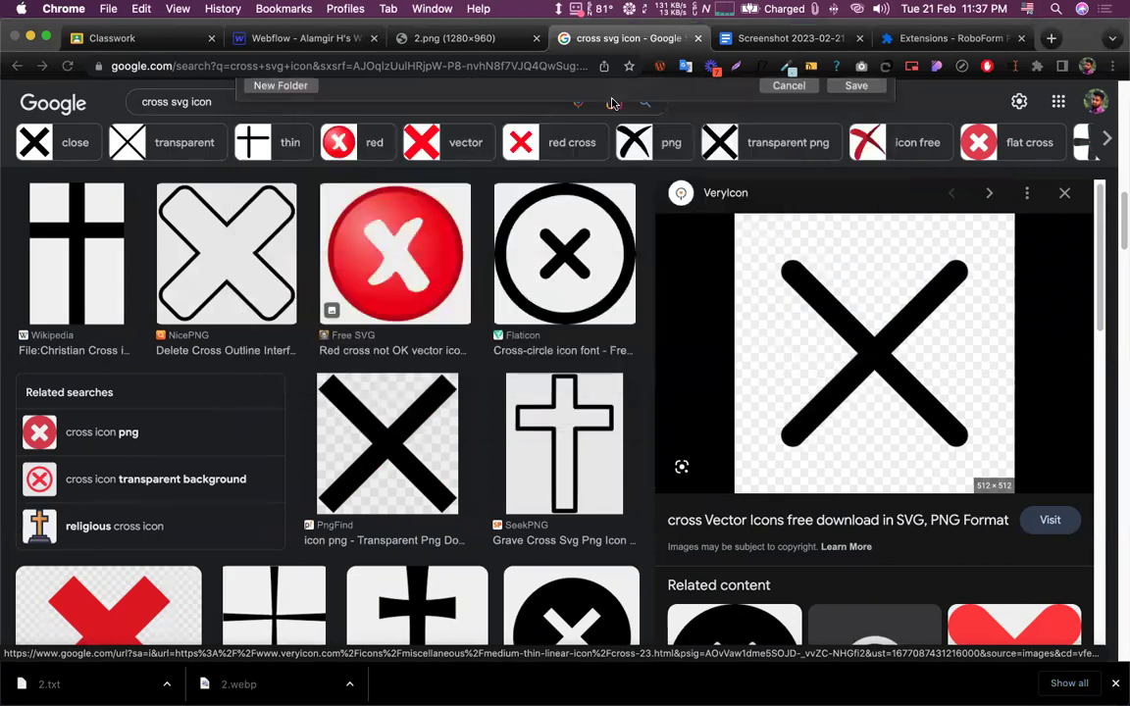
Switch to Webflow, upload cross-23.png to the site assets, and place it inside the overlay's new Div Block
click(307, 40)
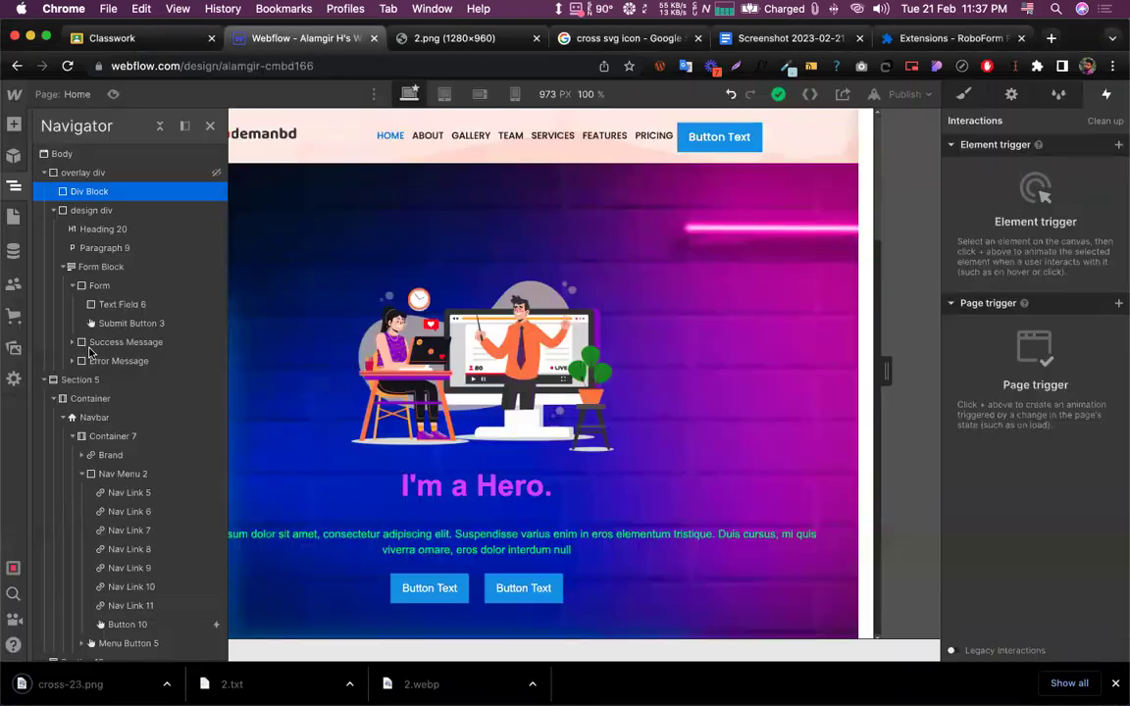
click(14, 349)
drag(73, 684, 85, 335)
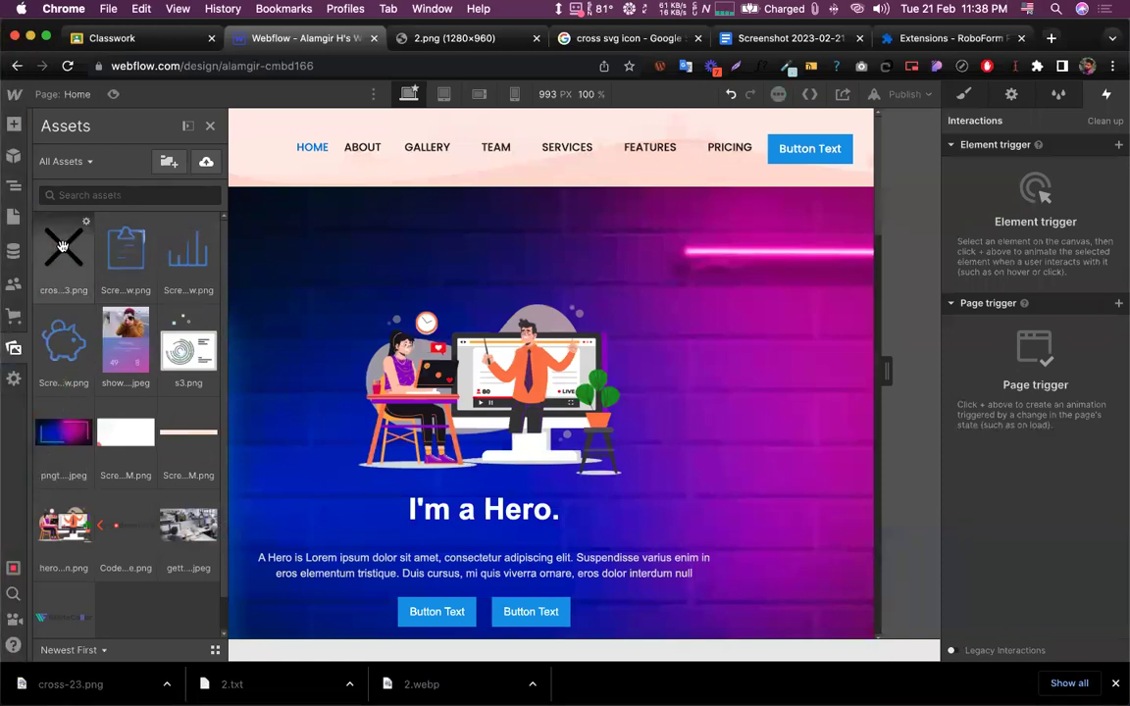
drag(61, 245, 81, 197)
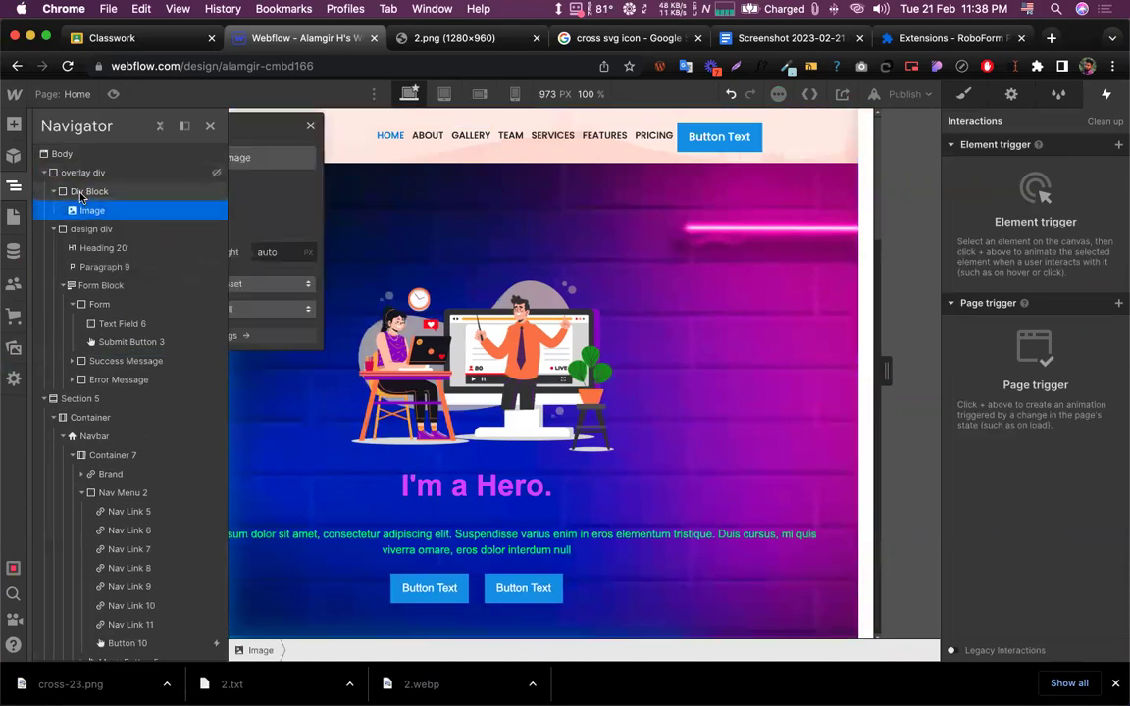
Give the Div Block that holds the cross image a new class named "cross div"
click(95, 194)
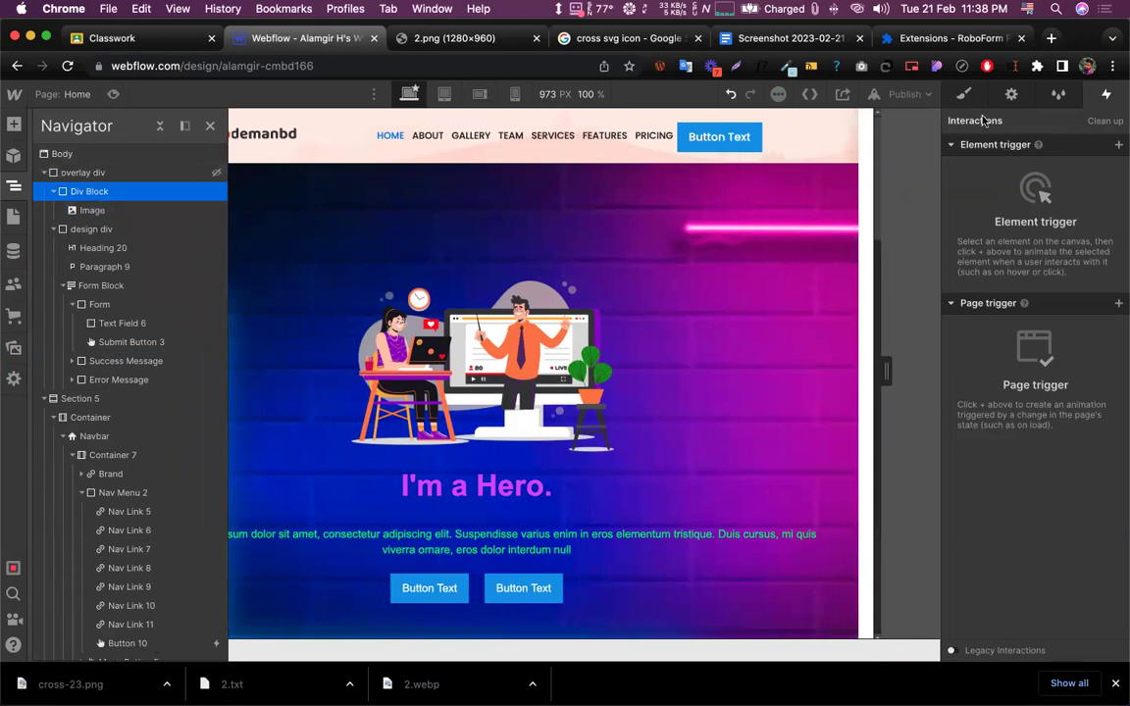
key(s)
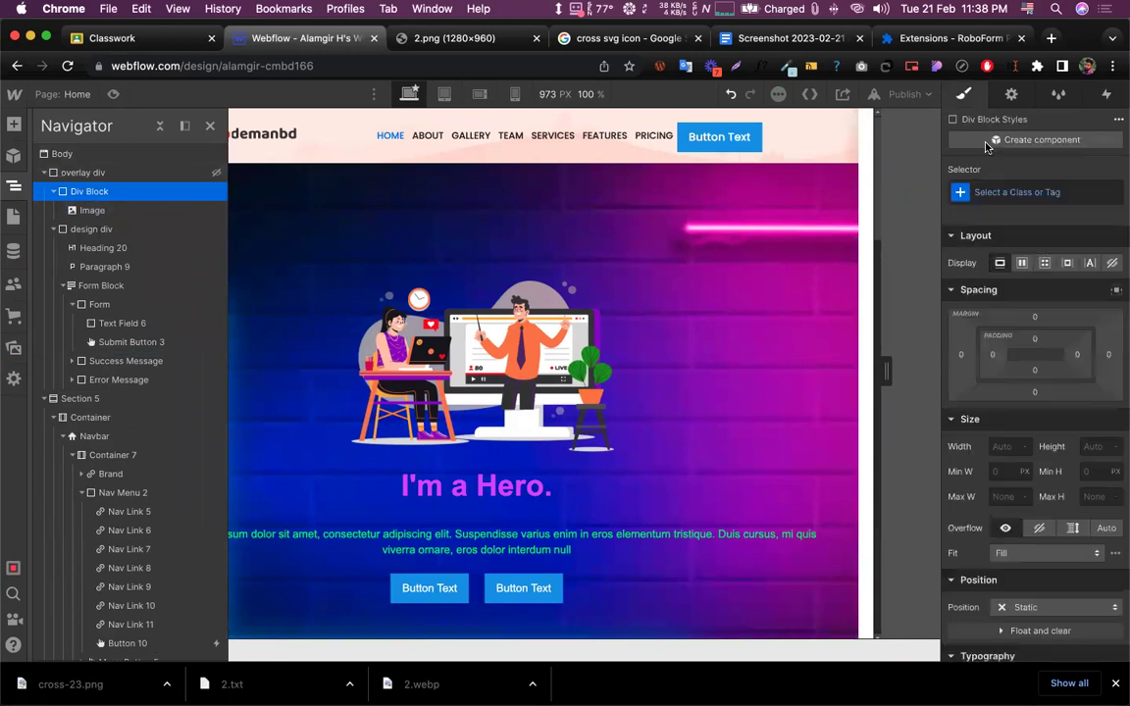
click(1012, 193)
text(cross)
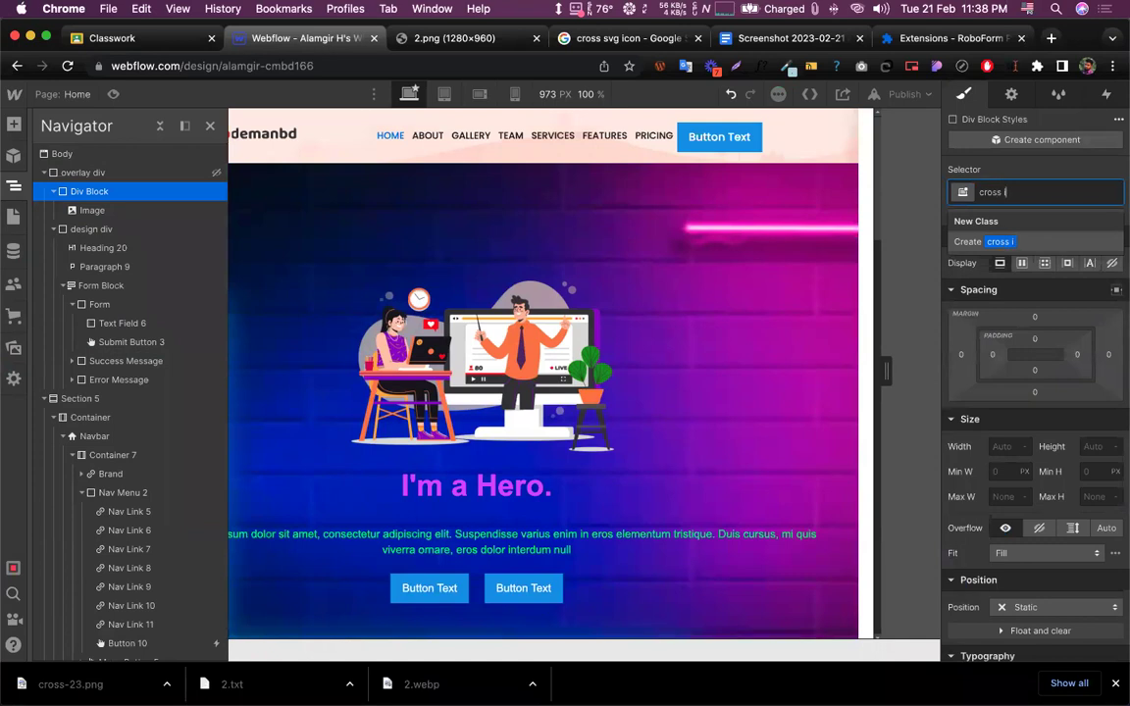
text( div)
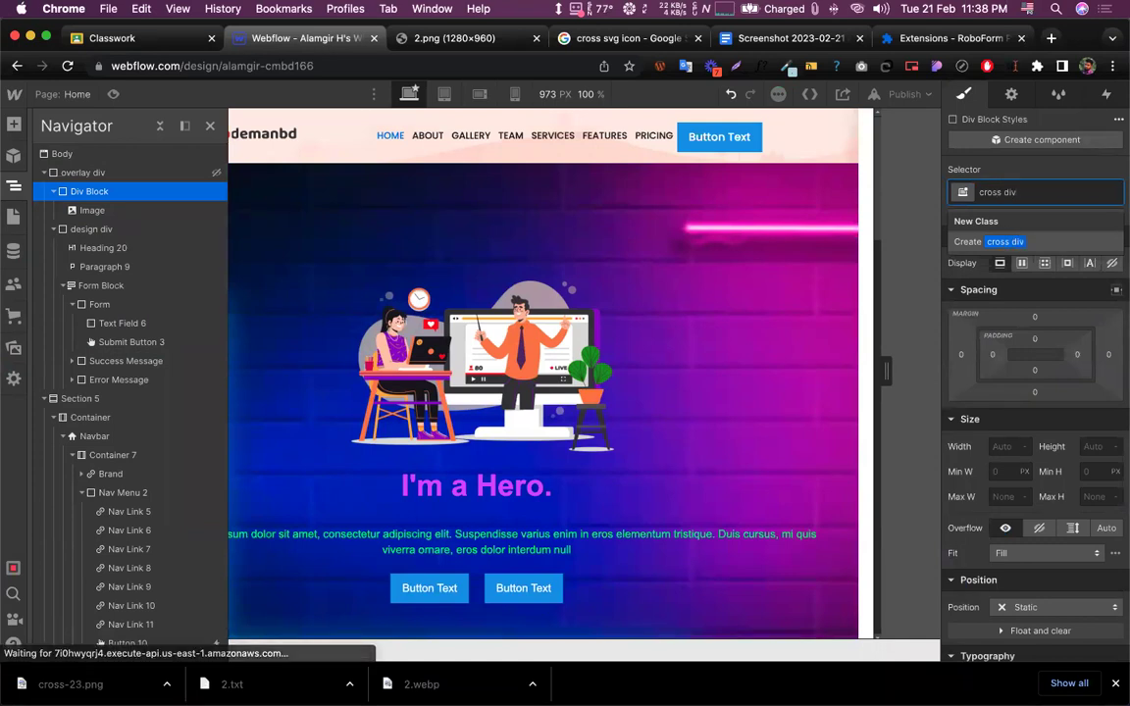
key(Return)
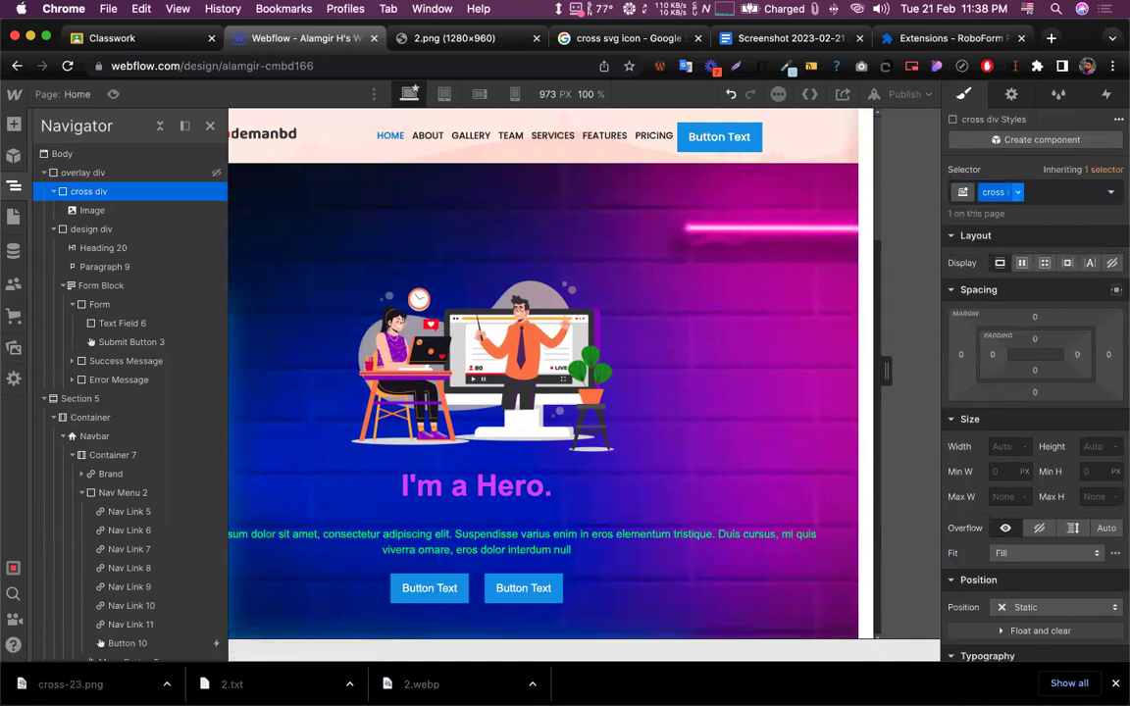
double_click(999, 192)
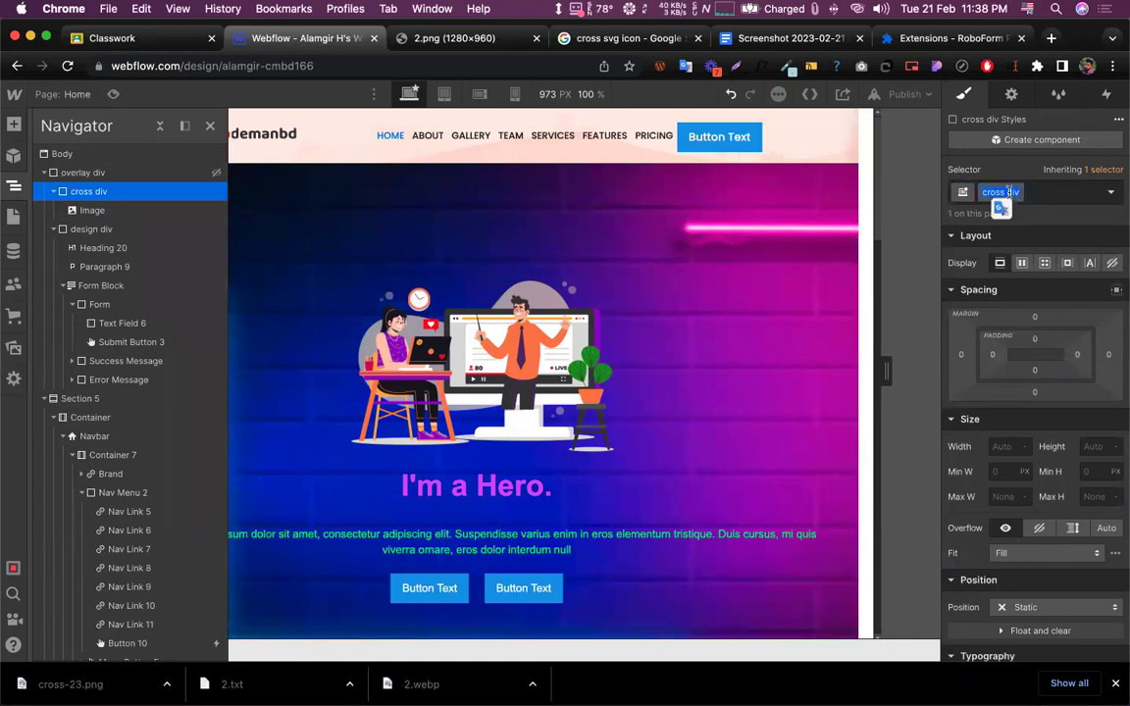
text(cross b)
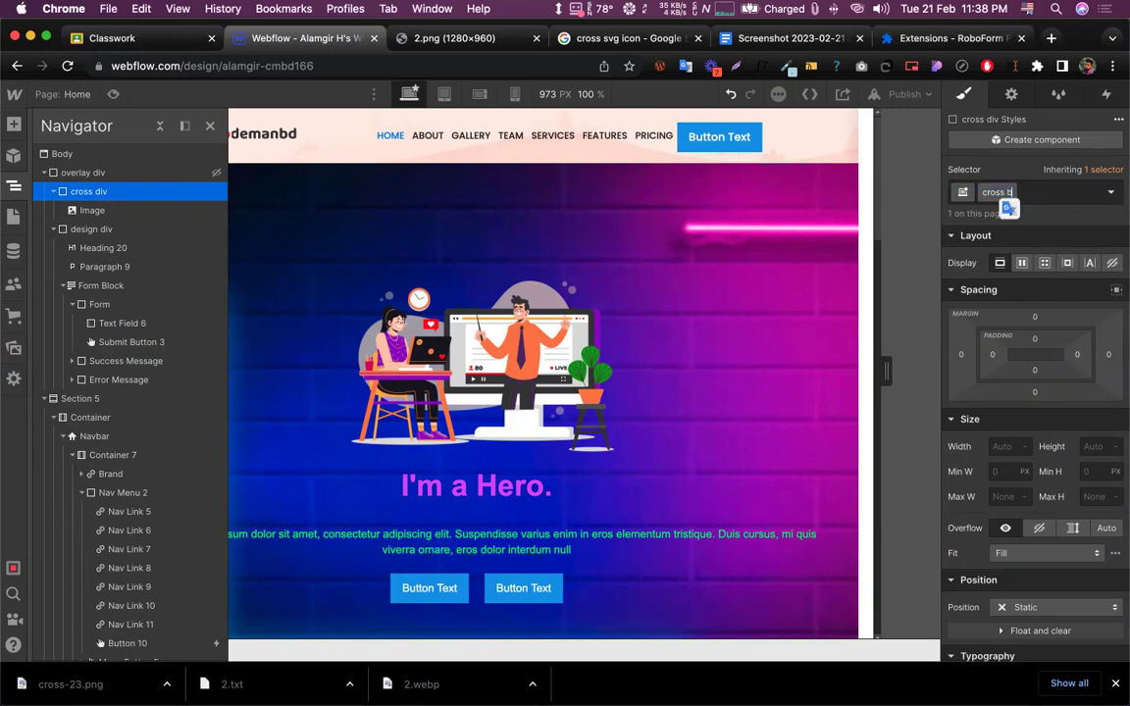
text(t)
key(BackSpace)
key(BackSpace)
text(div)
key(Return)
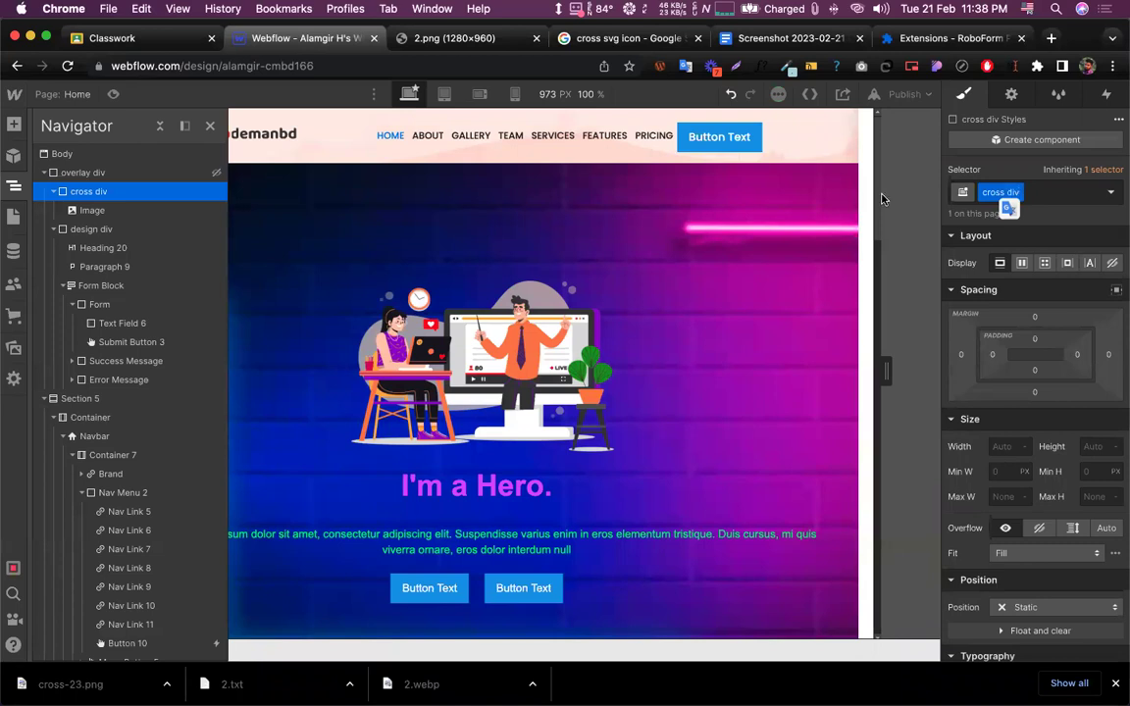
Give the image inside the cross div a new class named "cross img"
click(88, 210)
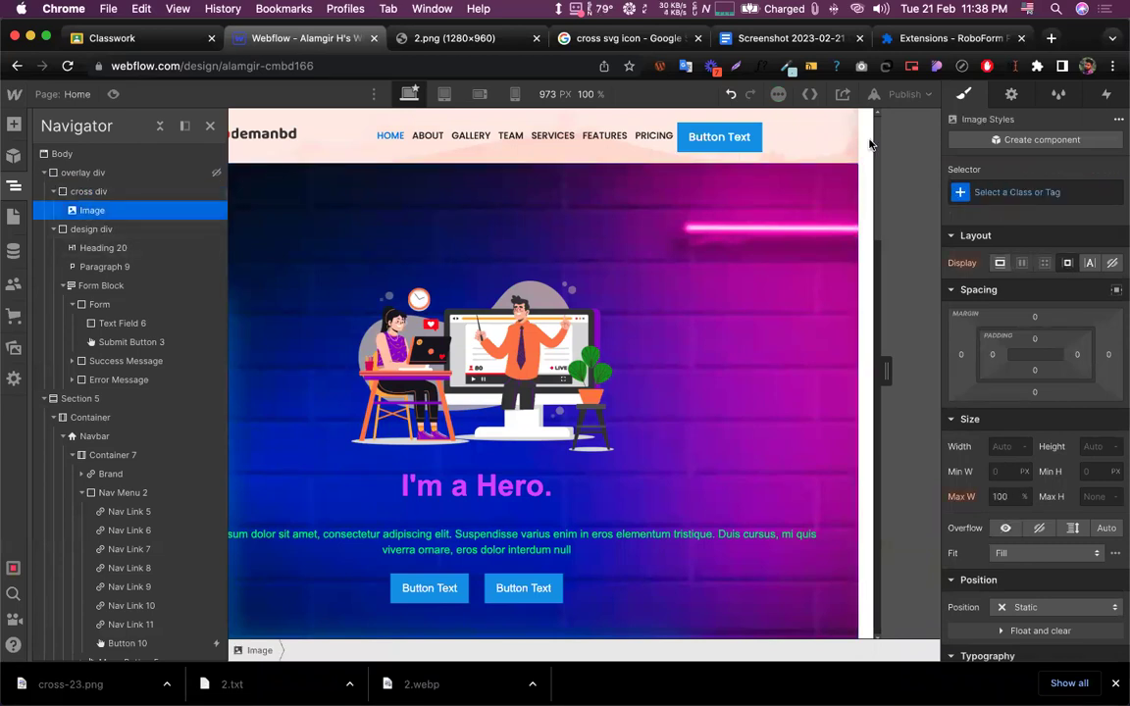
click(1000, 193)
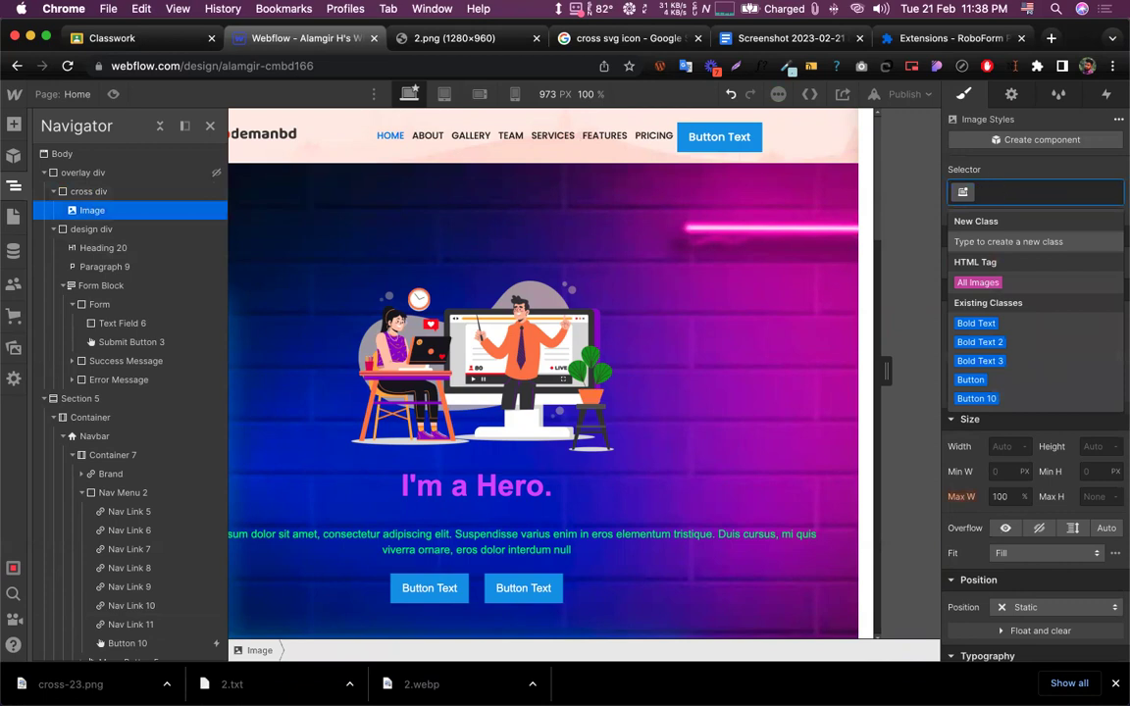
text(cross)
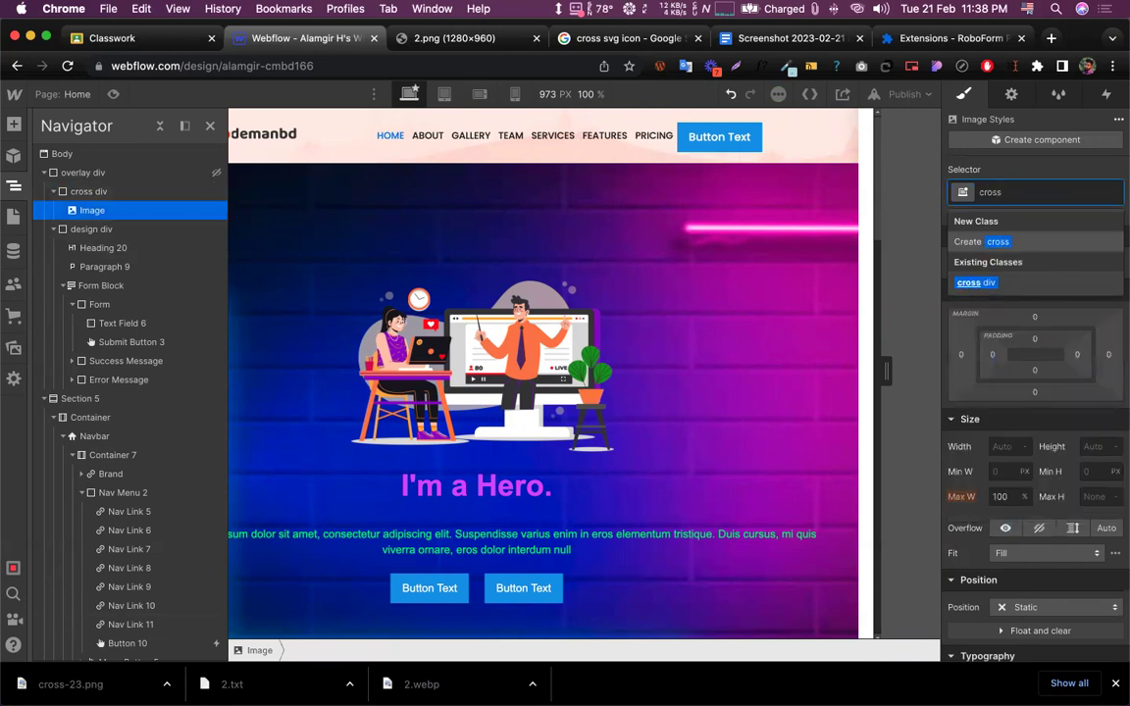
text( img)
key(Return)
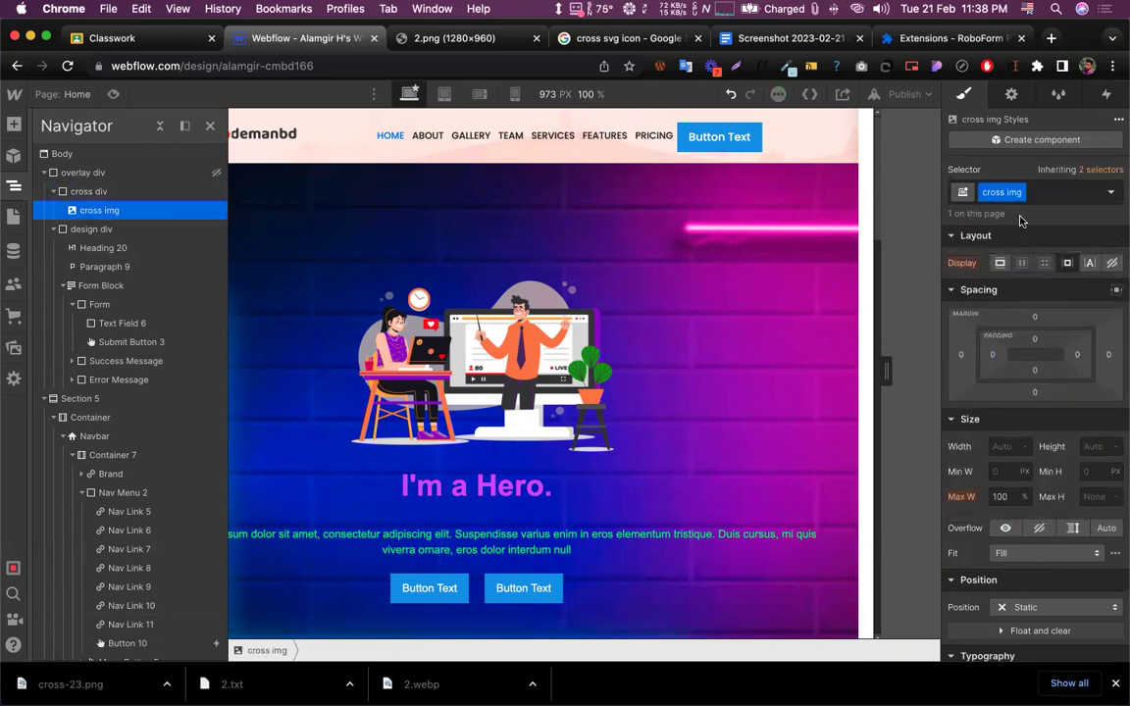
Set the overlay div's display to Flex and check the cross placement in the 2.png reference pop-up
click(83, 173)
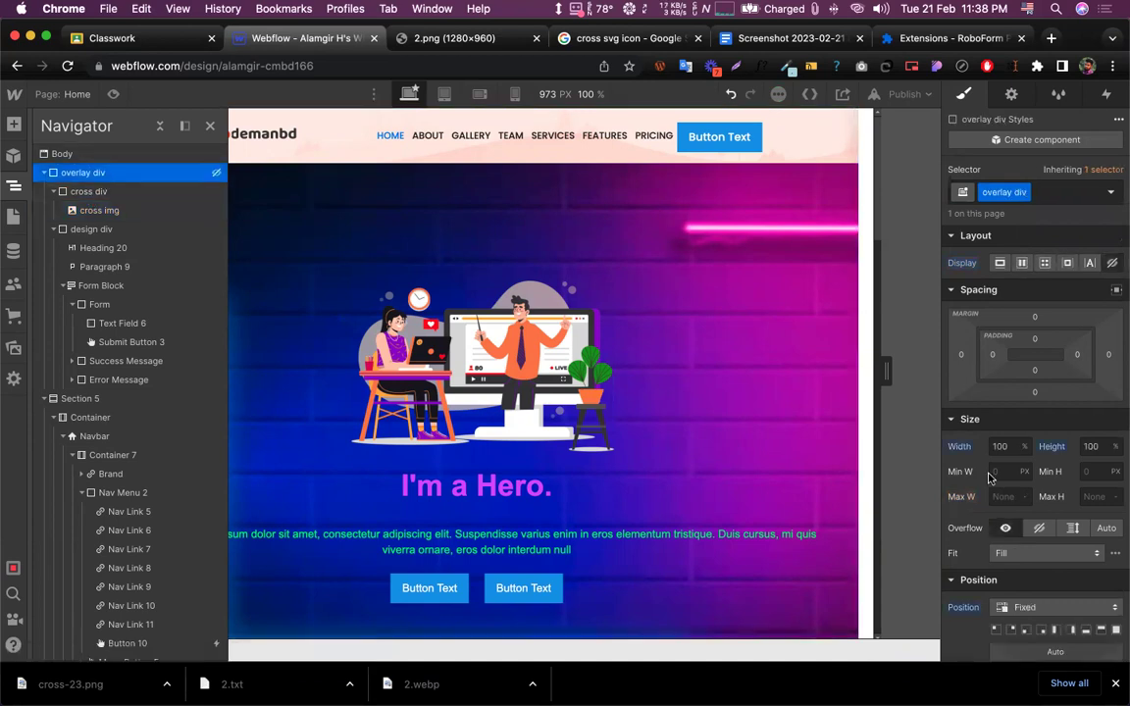
click(1022, 263)
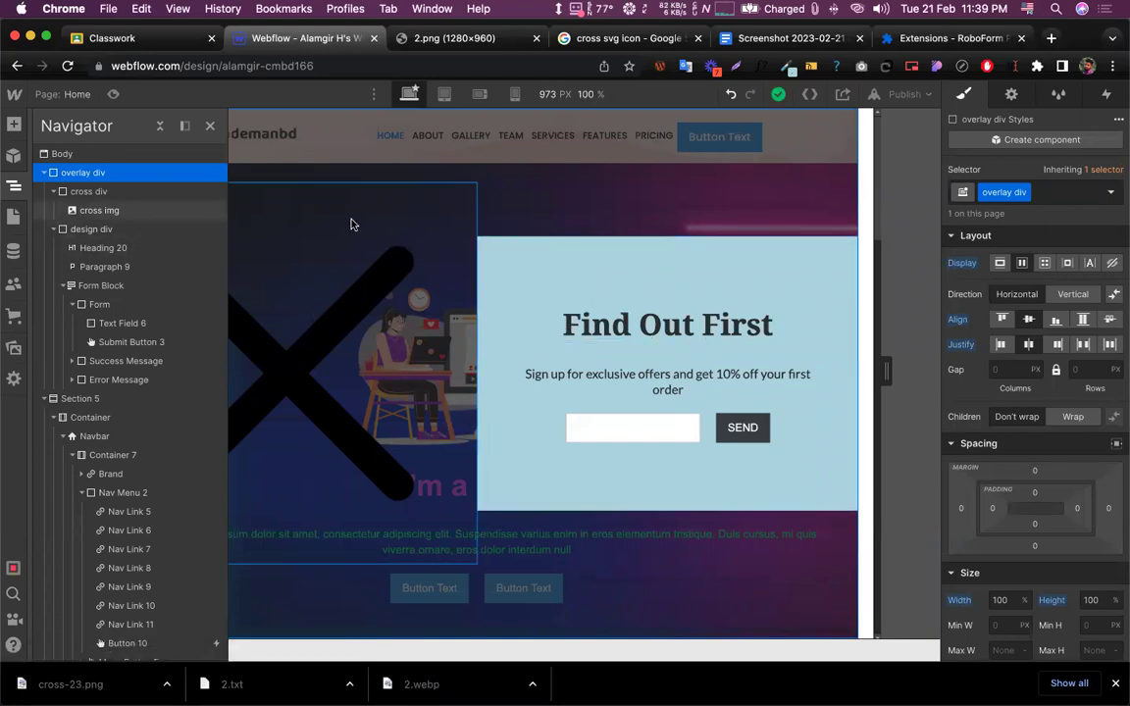
click(451, 38)
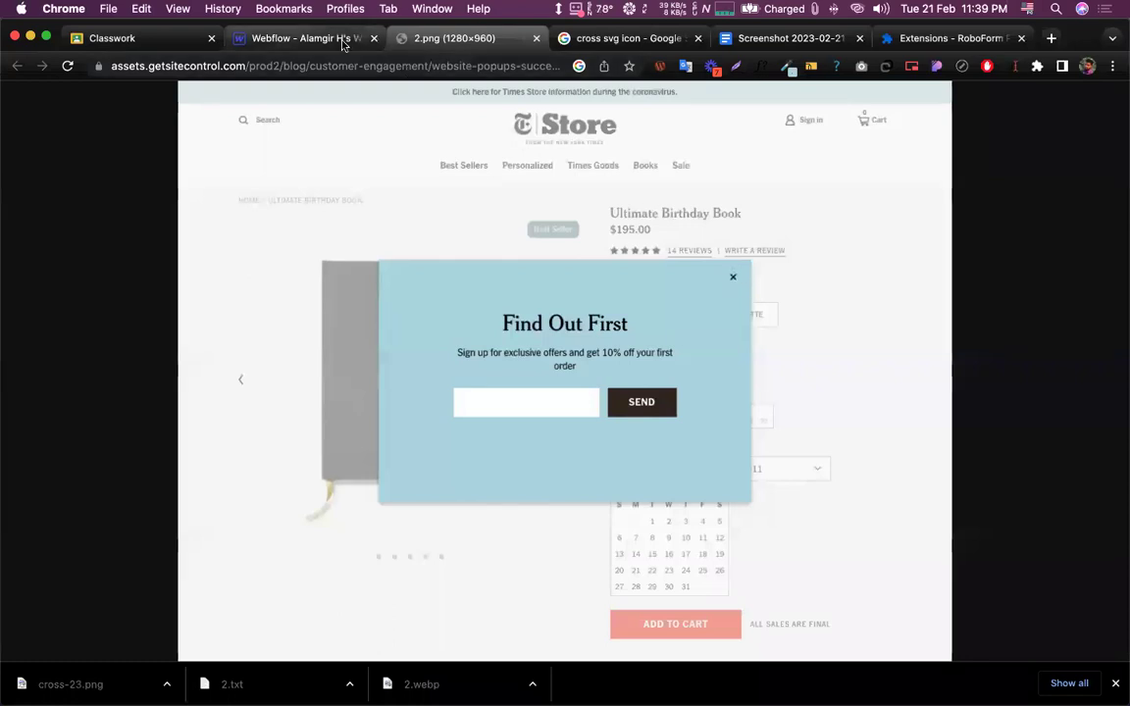
click(309, 38)
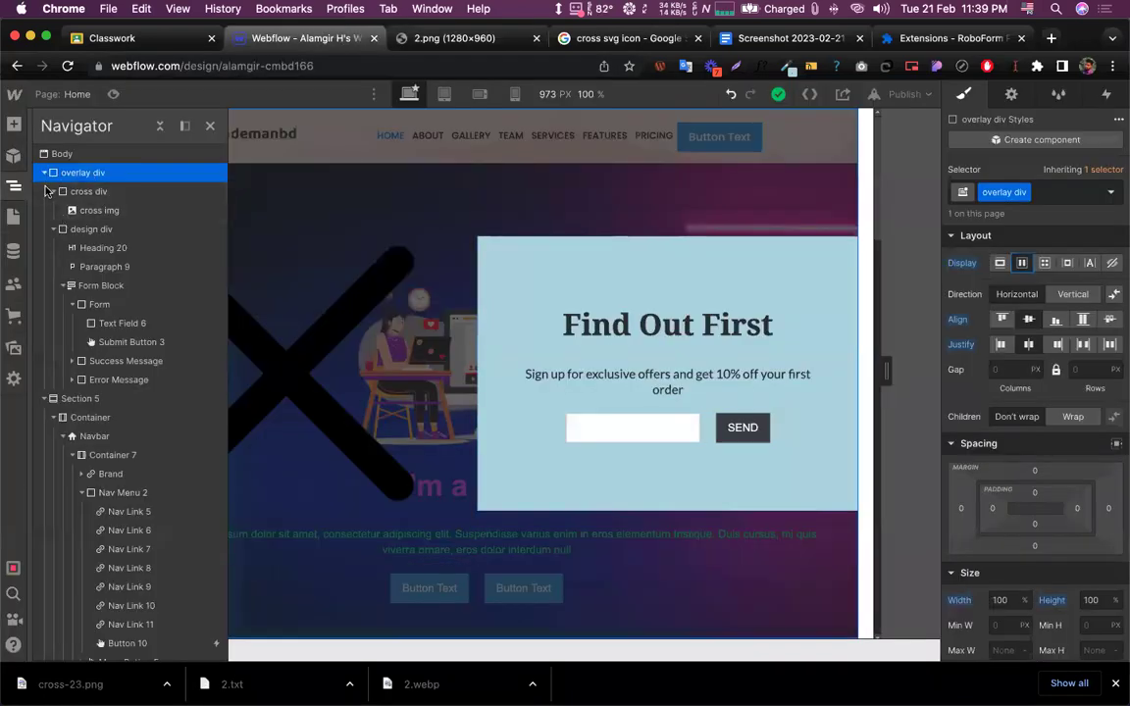
Move the cross div into the design div, placing it above the Find Out First heading
click(53, 192)
drag(75, 196, 78, 210)
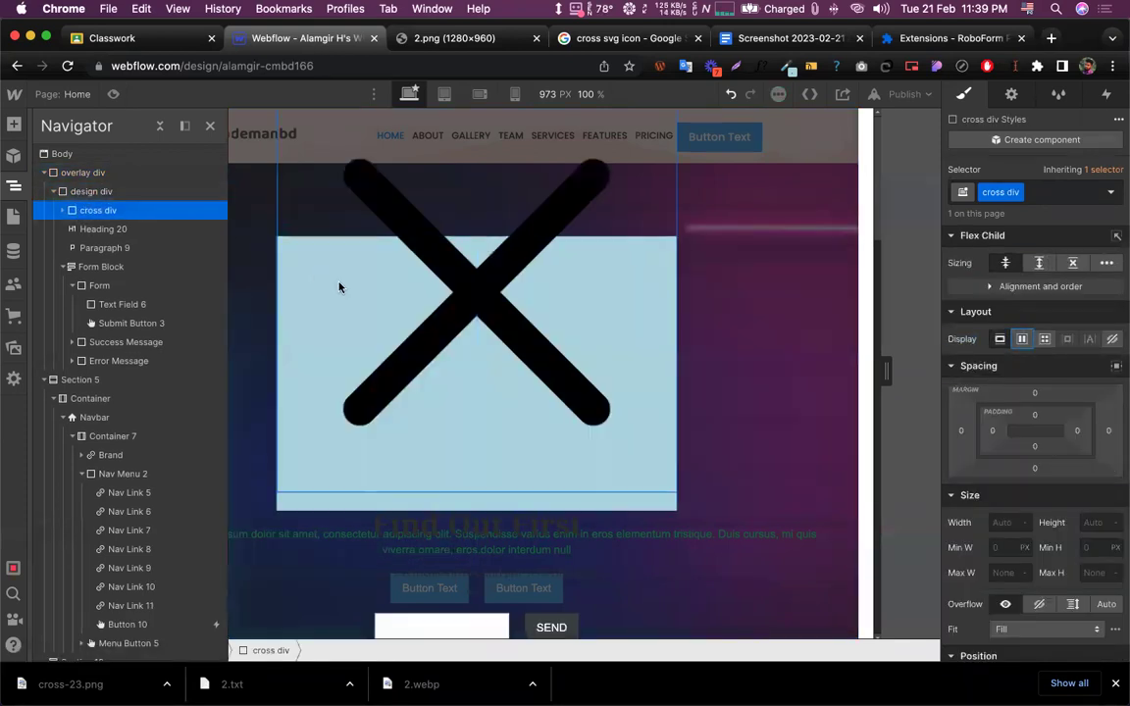
click(62, 211)
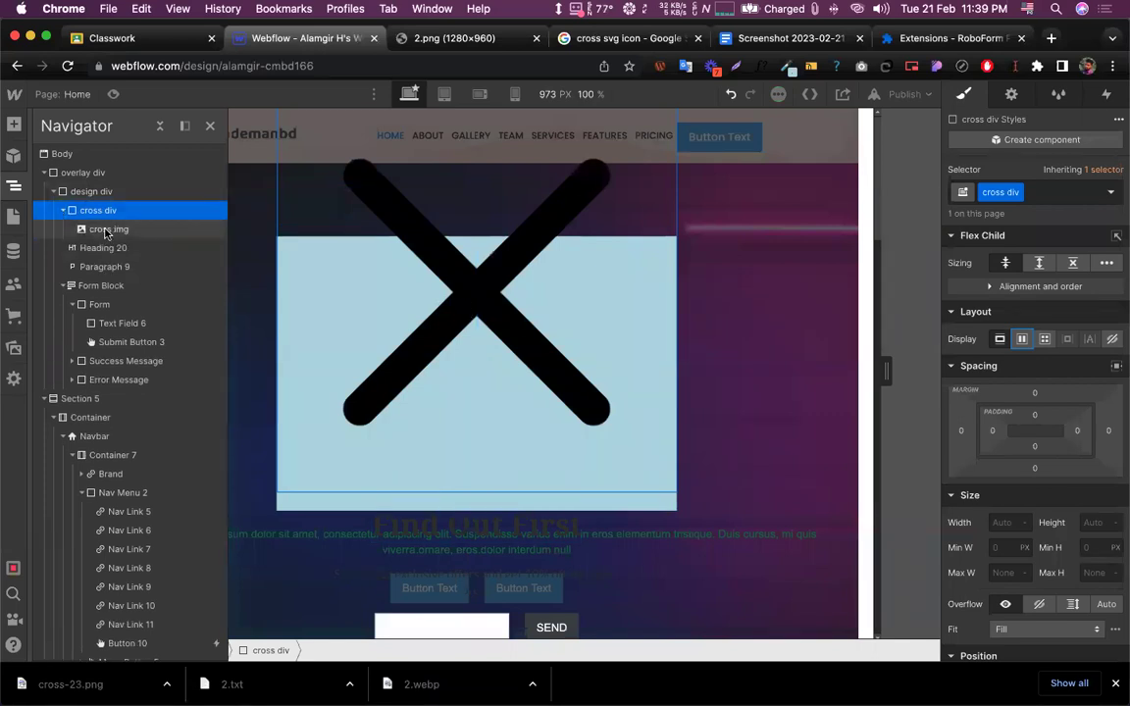
Set the cross image's width and height to 50 px
click(105, 232)
click(990, 446)
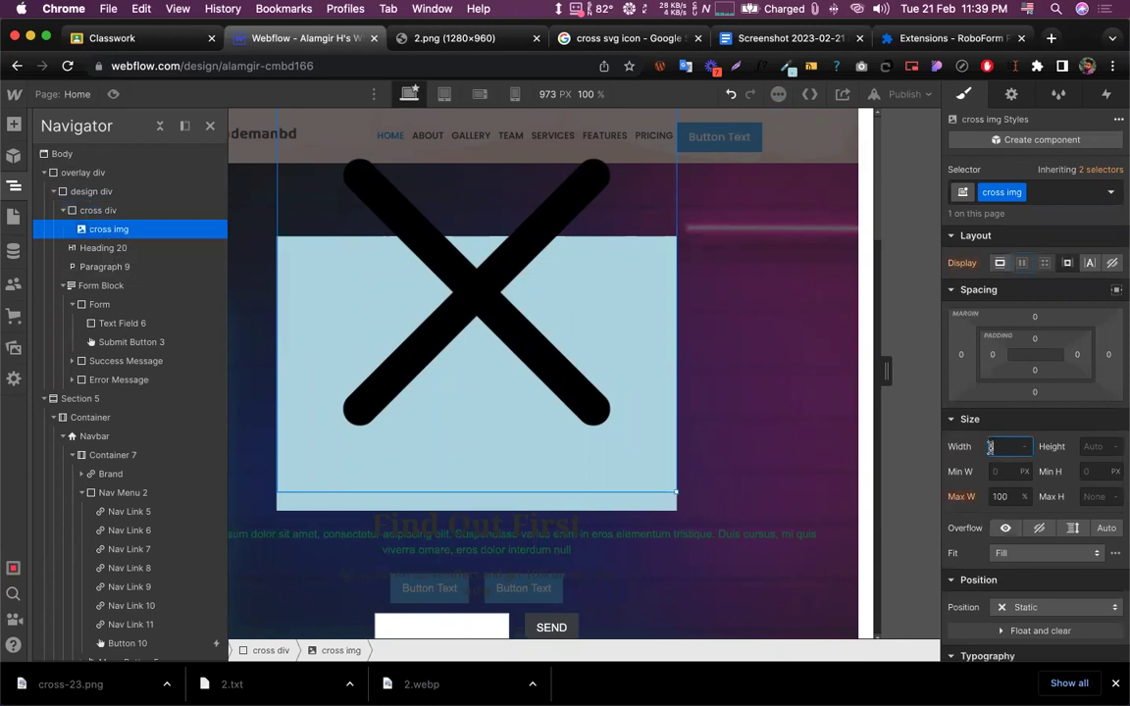
text(50)
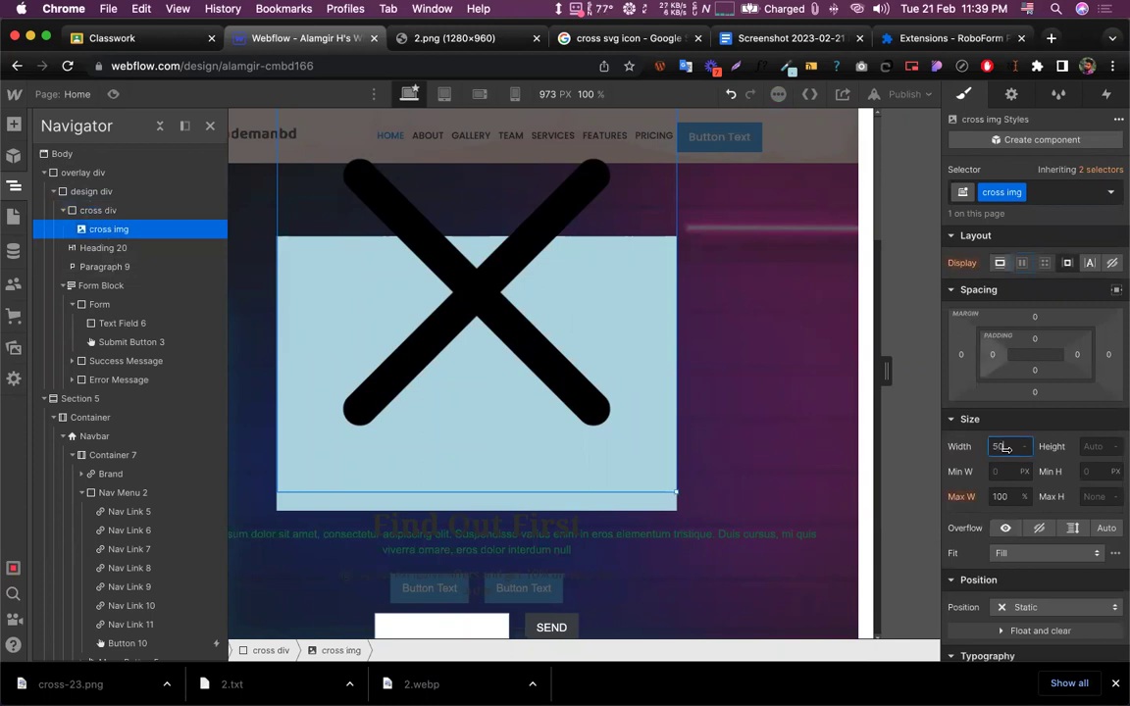
key(Tab)
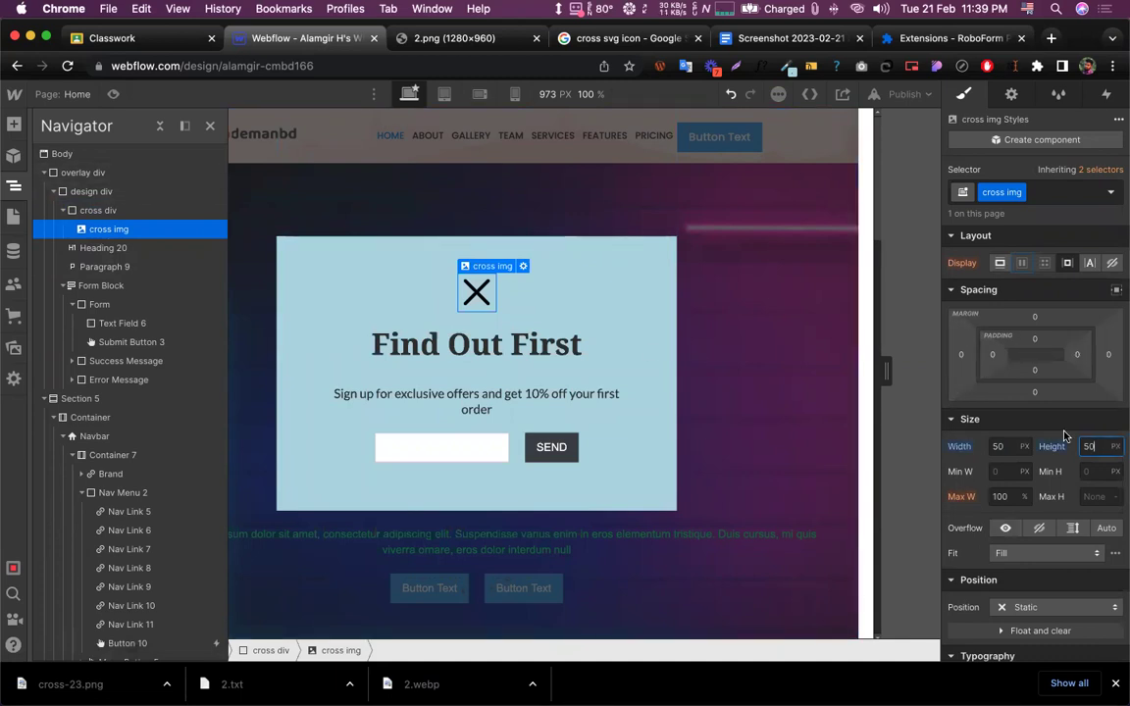
Reduce the cross image's width and height to 30 px
click(997, 448)
text(30)
key(Tab)
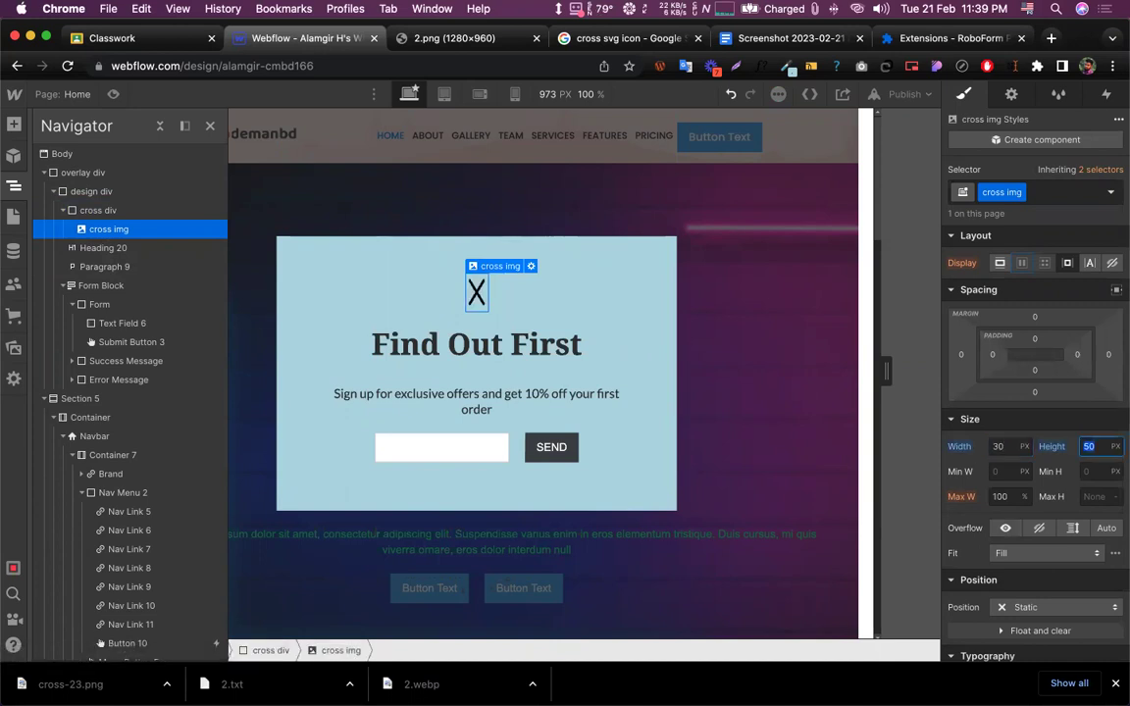
text(30)
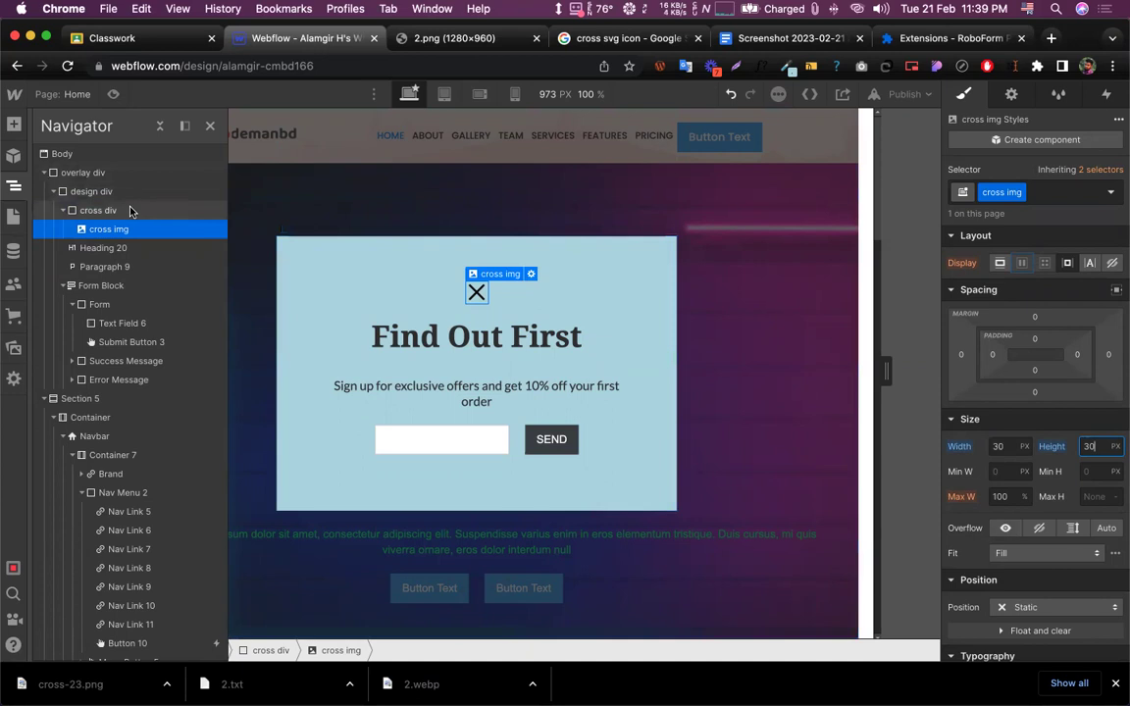
Set the cross div's position to Absolute
click(88, 212)
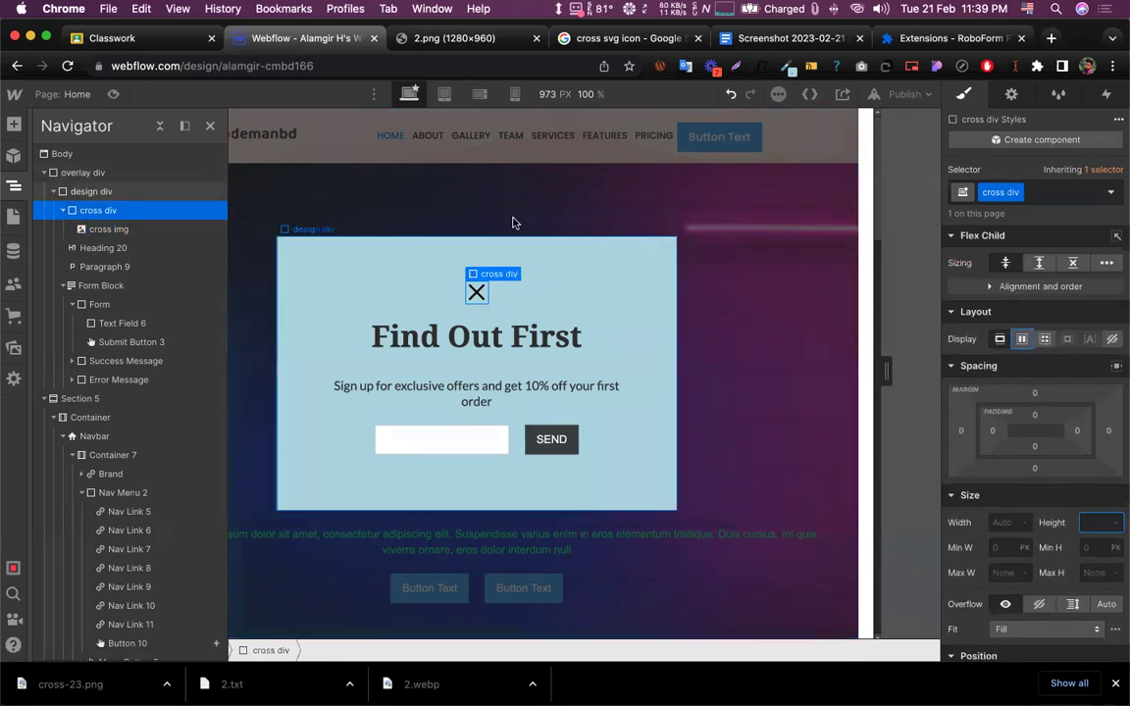
click(62, 210)
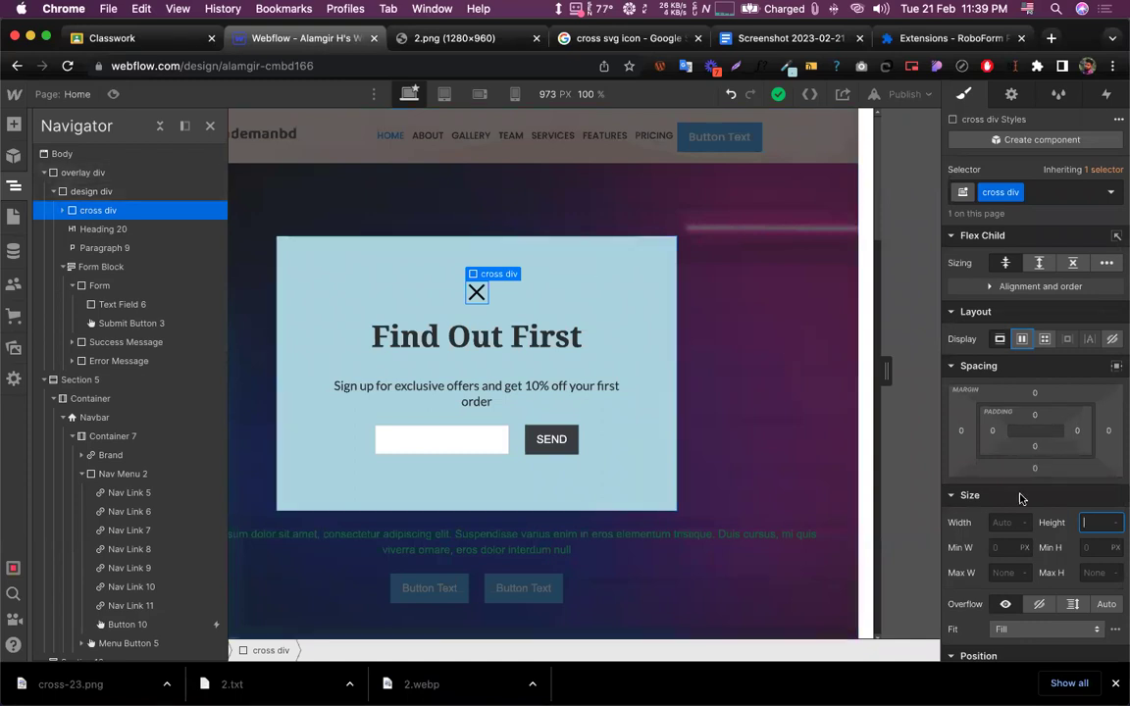
click(1010, 494)
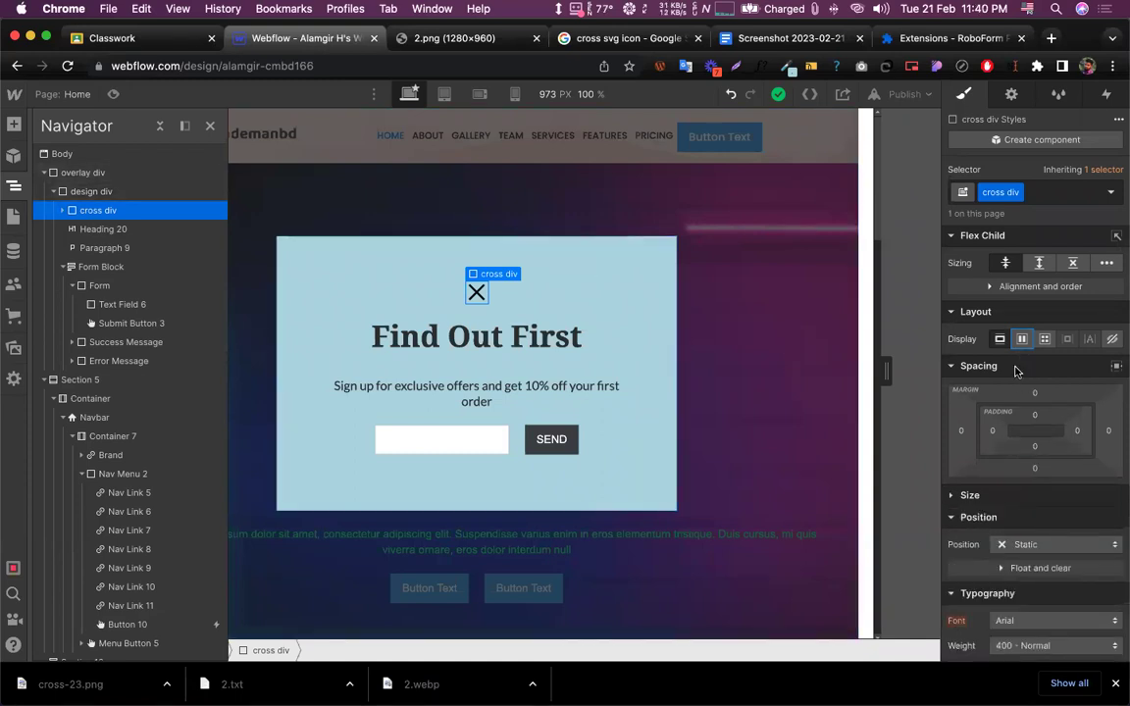
scroll(1015, 371, down, 5)
scroll(1015, 371, down, 8)
scroll(1015, 371, down, 1)
scroll(1015, 370, up, 7)
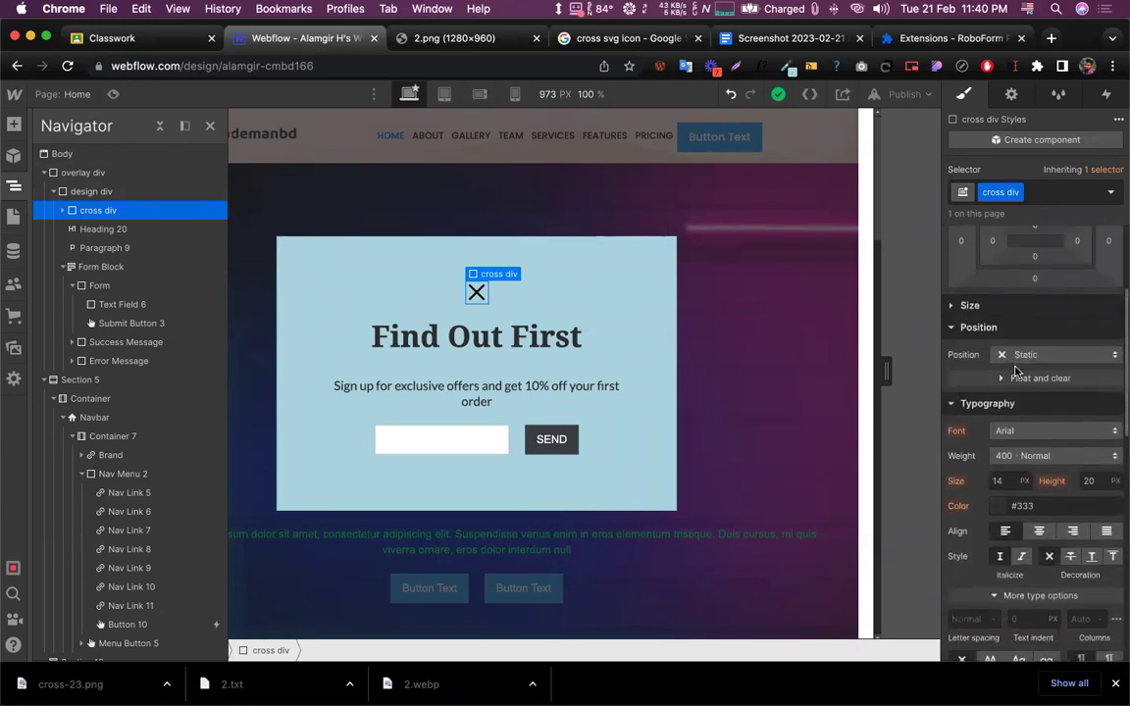
click(1025, 356)
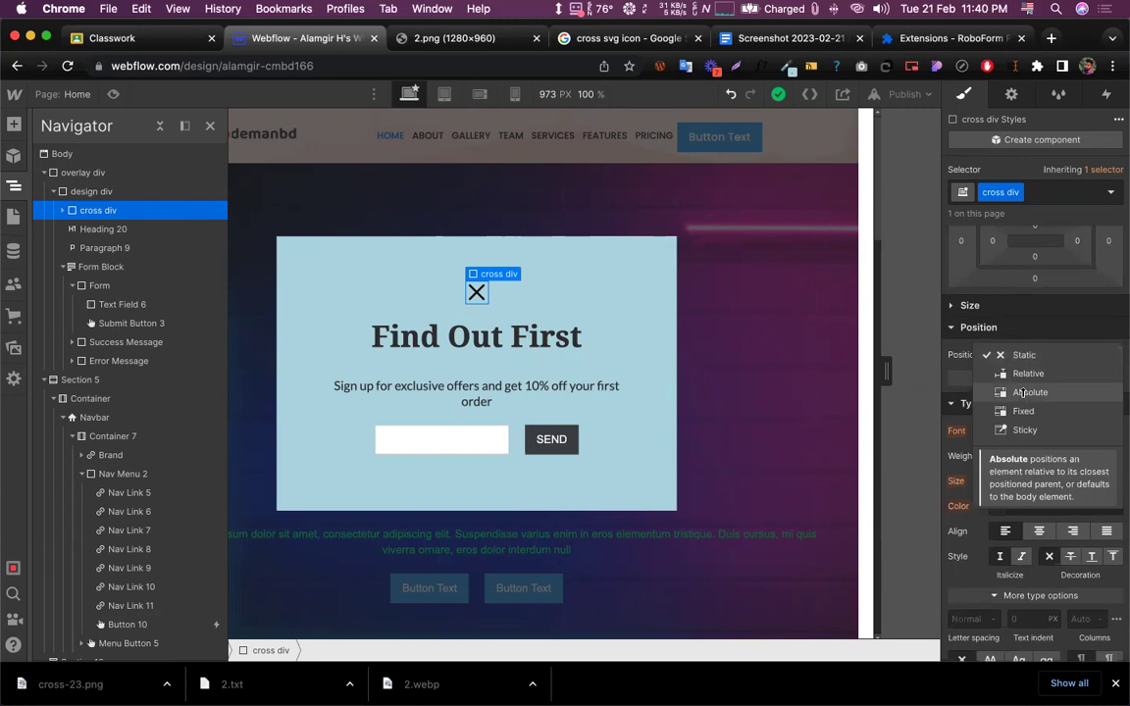
click(1022, 394)
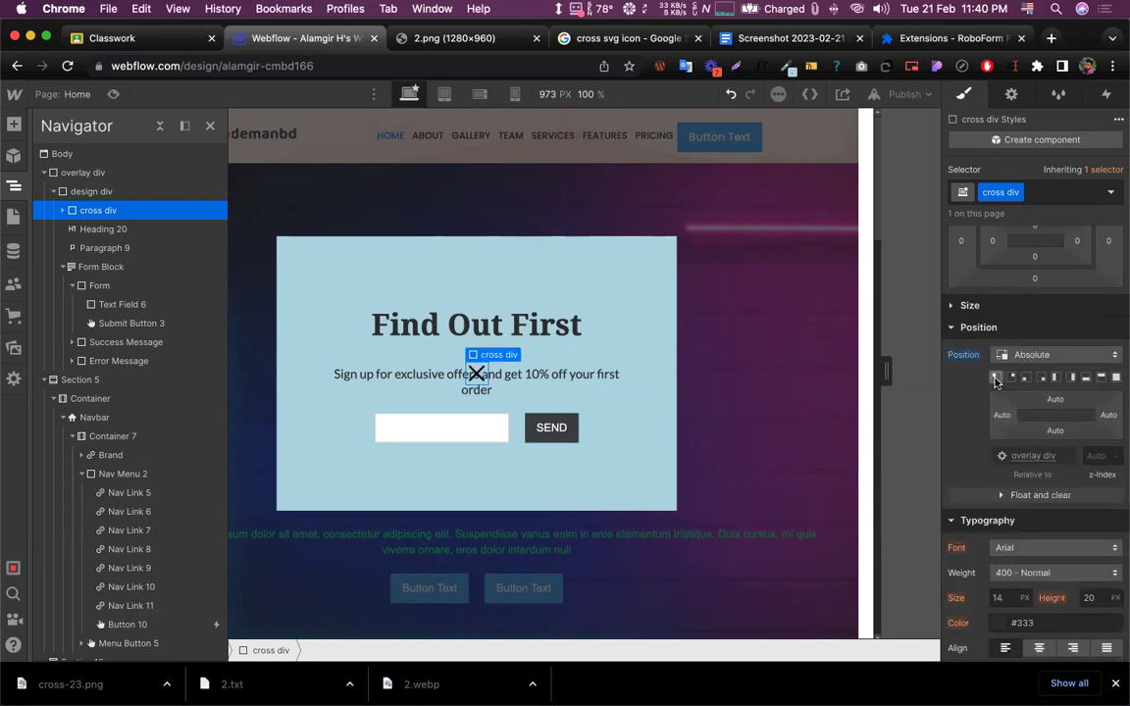
Try the other corner presets for the absolutely positioned cross div, and anchor it at the top right with 0% offsets
click(995, 378)
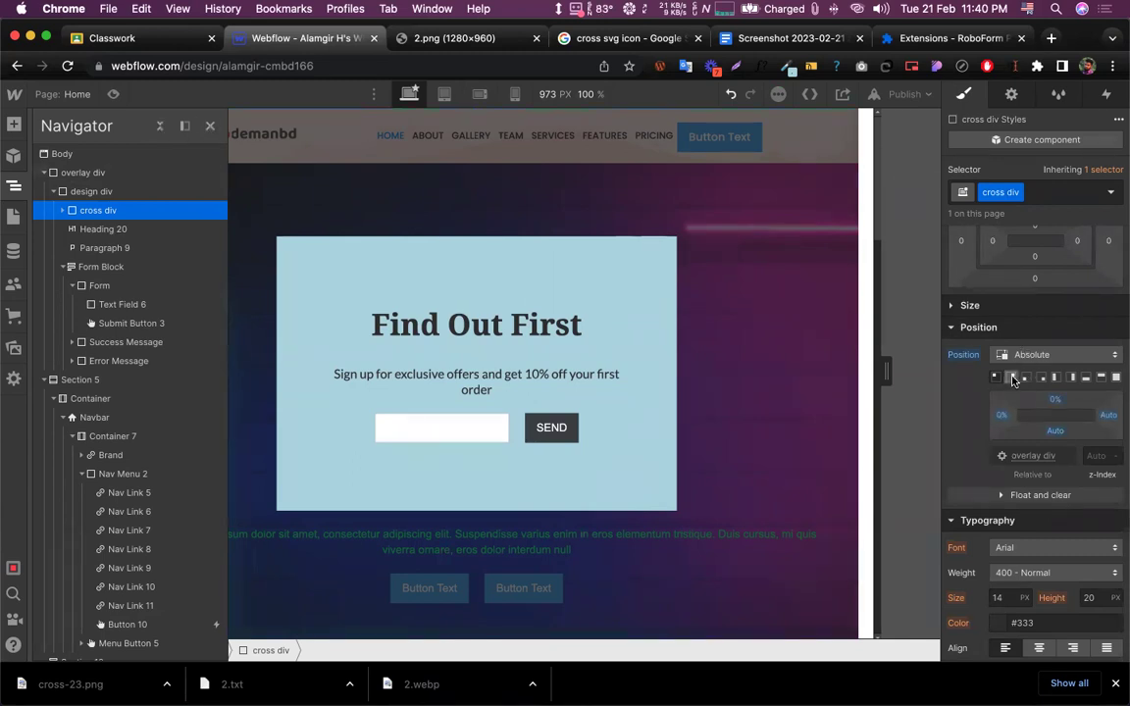
click(1012, 378)
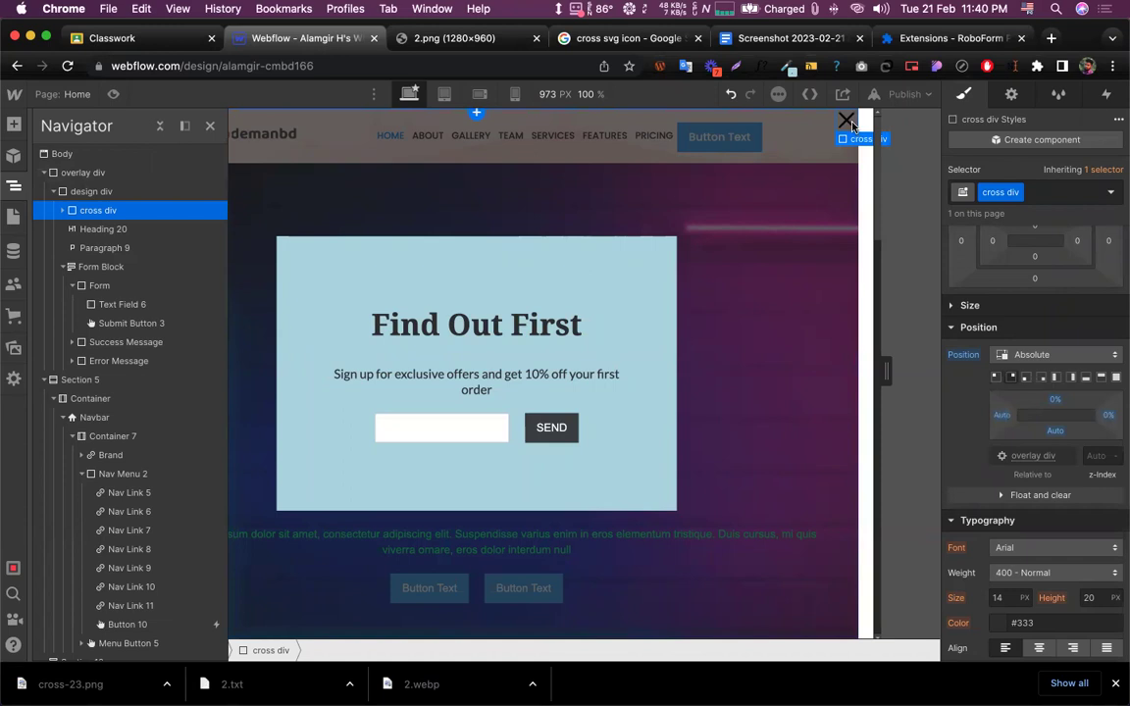
key(super+z)
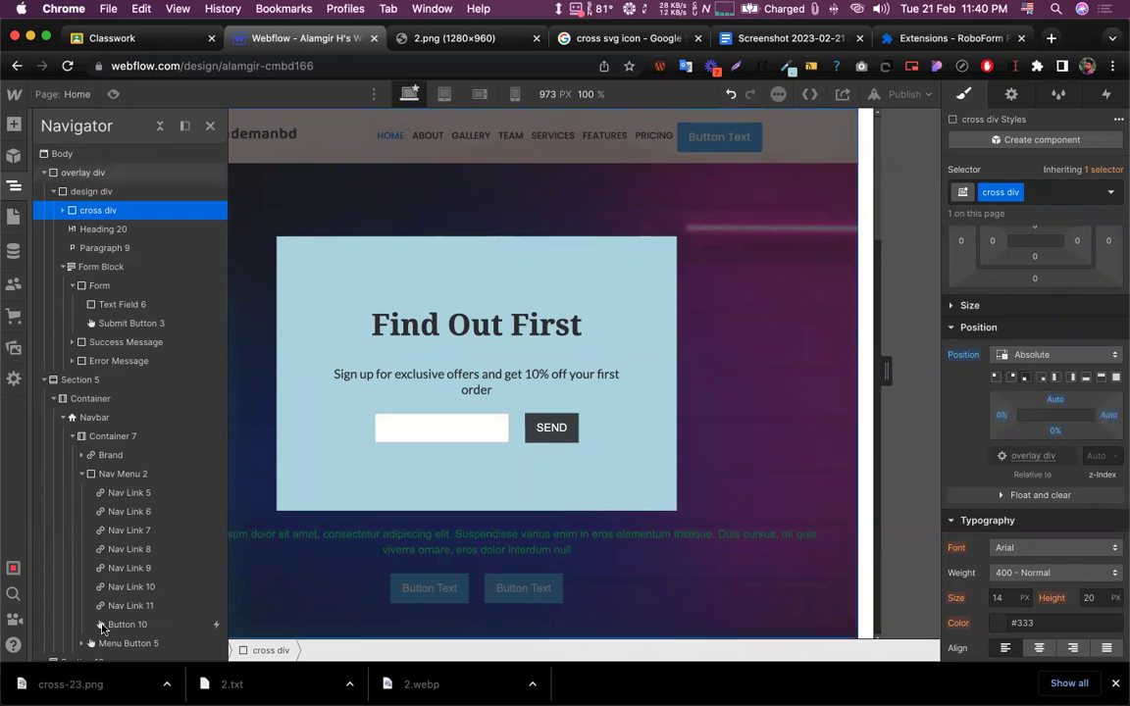
click(1040, 378)
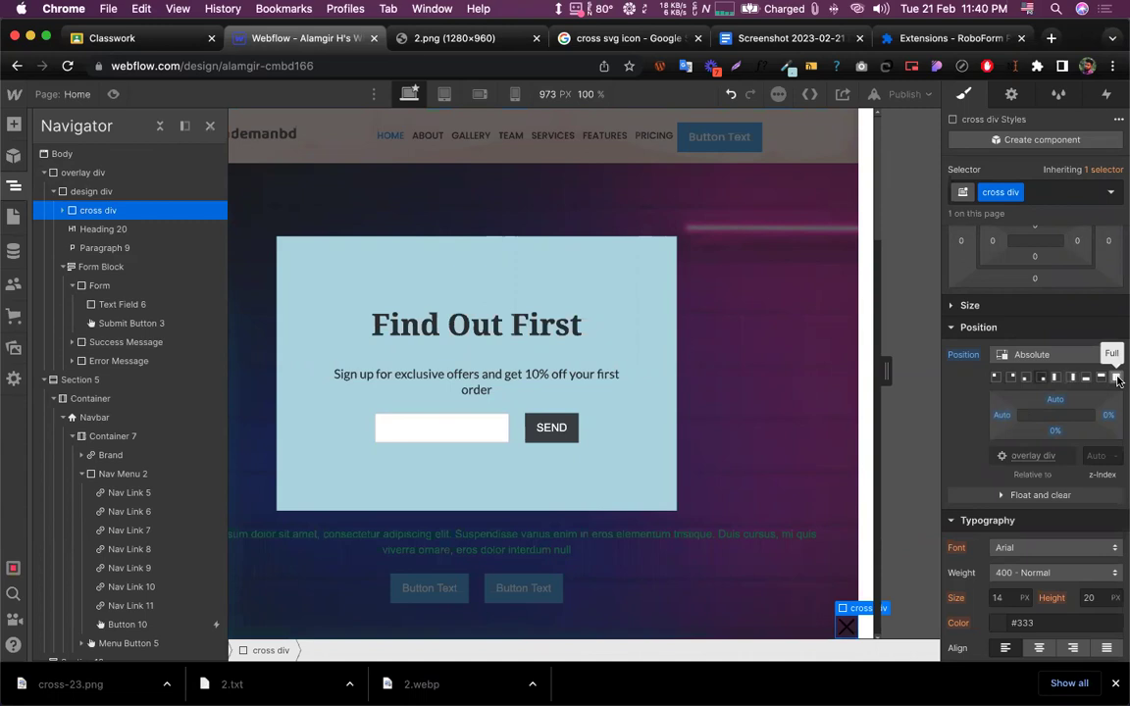
click(1010, 378)
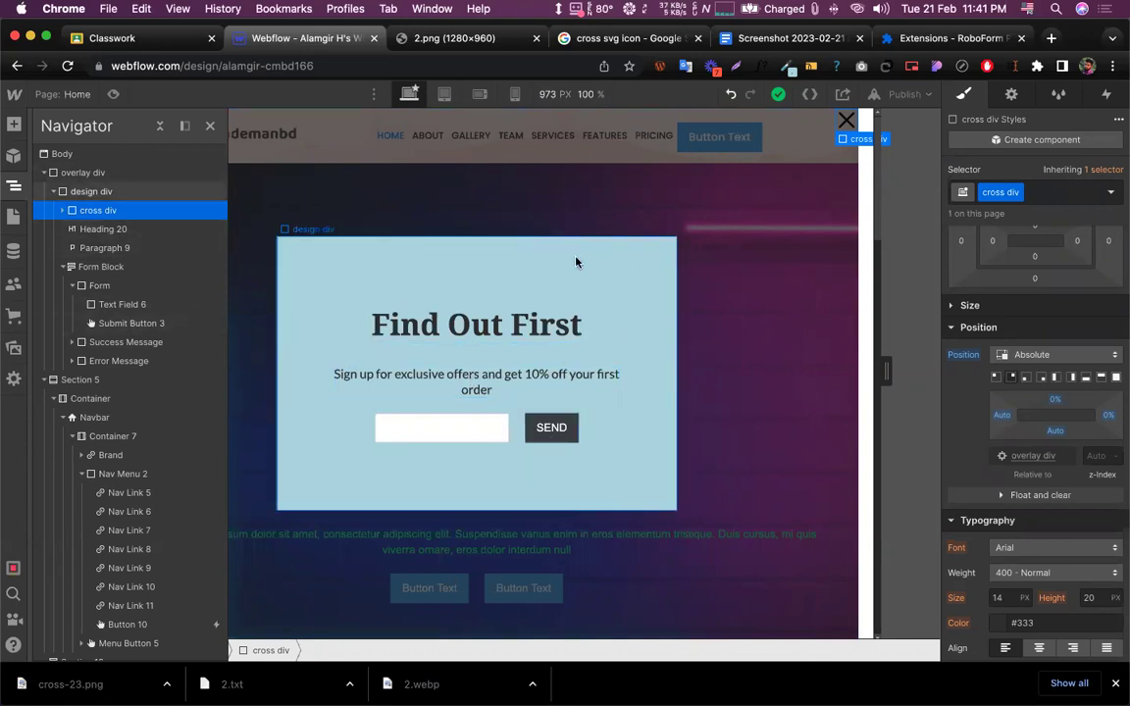
Set the design div's position to Relative so the cross div is placed within it
click(295, 256)
click(14, 186)
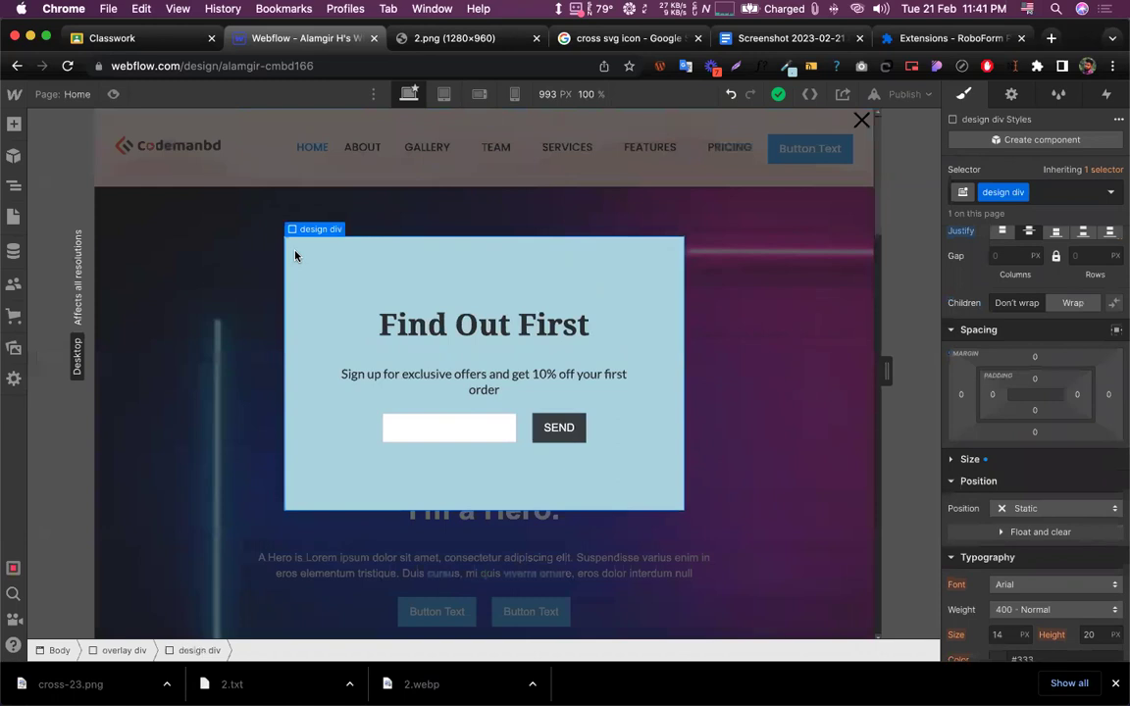
click(13, 189)
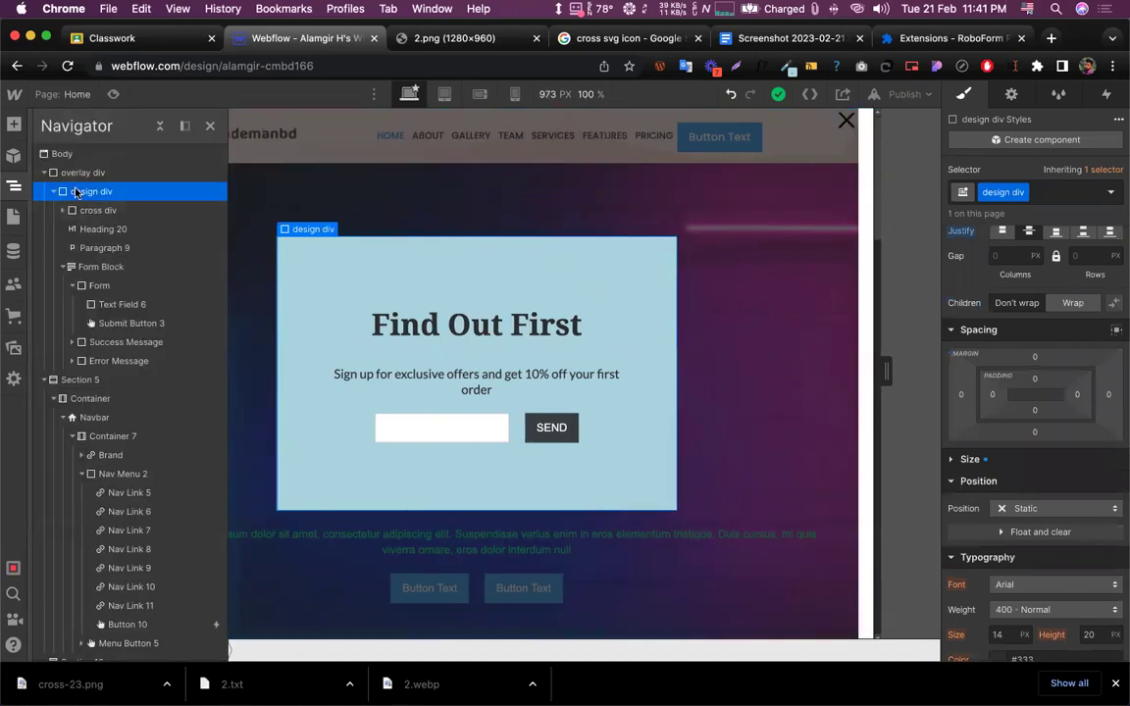
scroll(1015, 452, down, 2)
click(1030, 437)
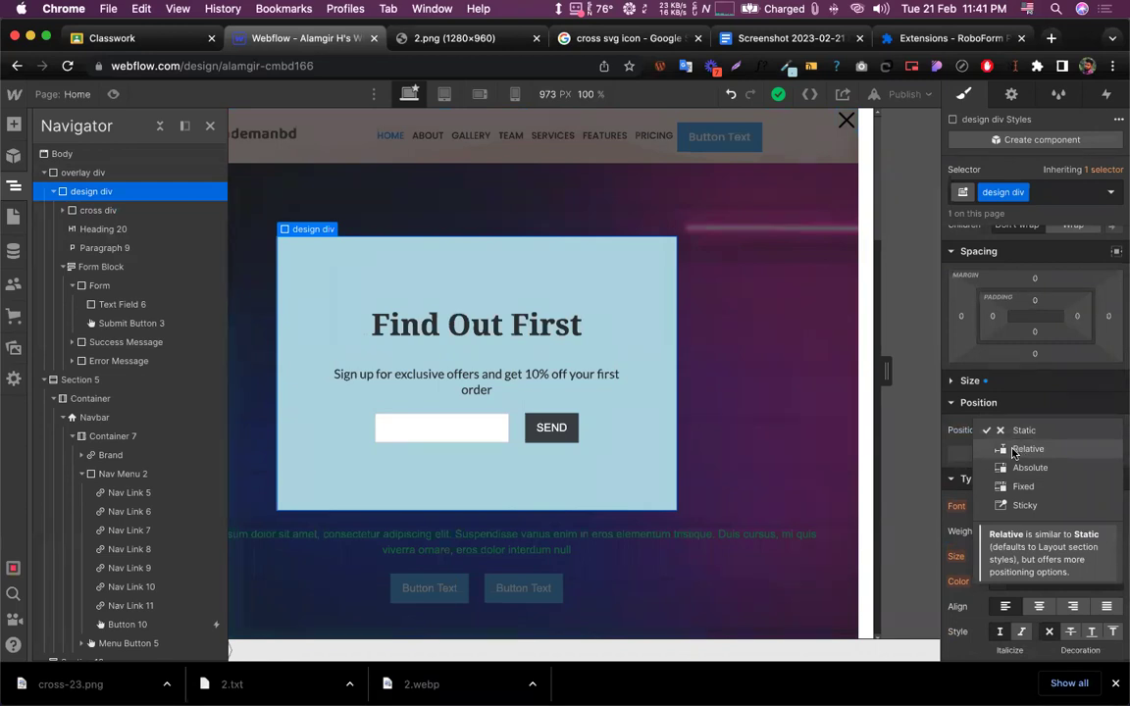
click(1016, 450)
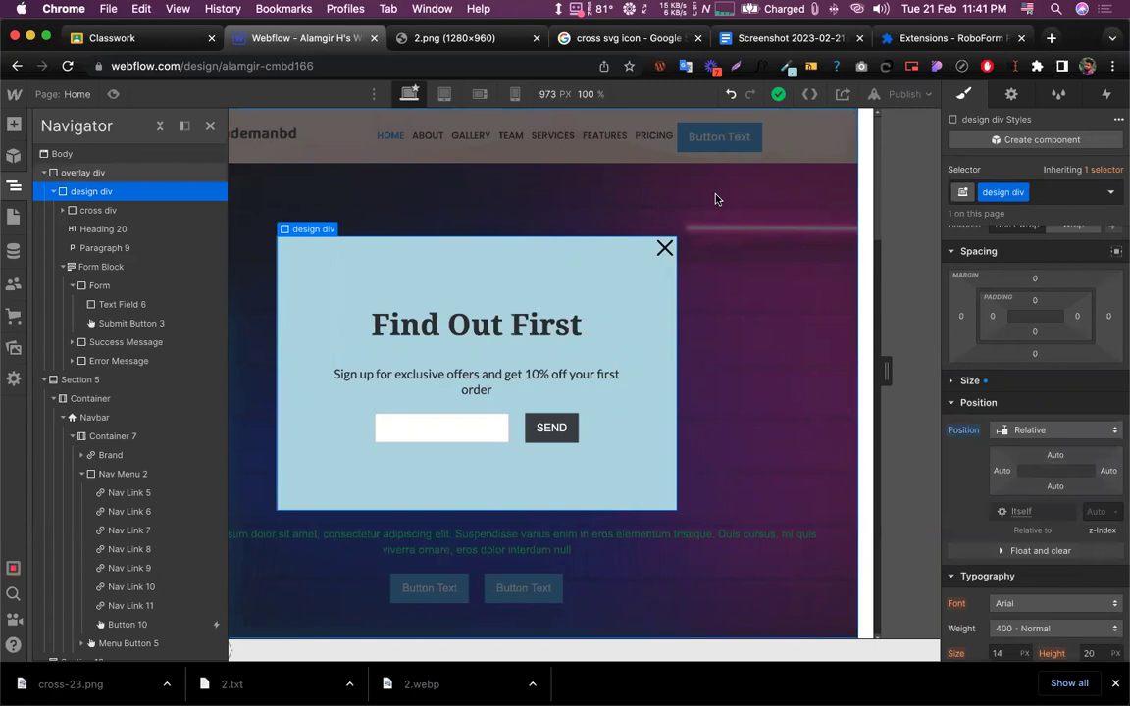
Give the cross image right and top margins of 20 px each
click(665, 249)
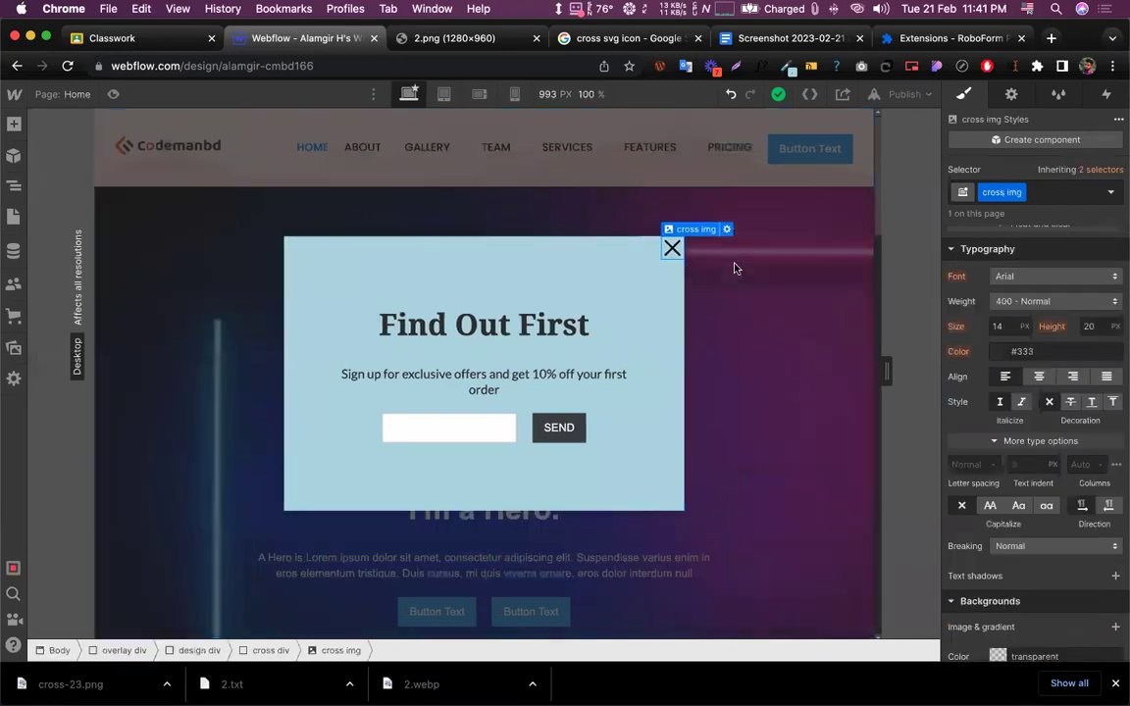
scroll(1027, 297, up, 5)
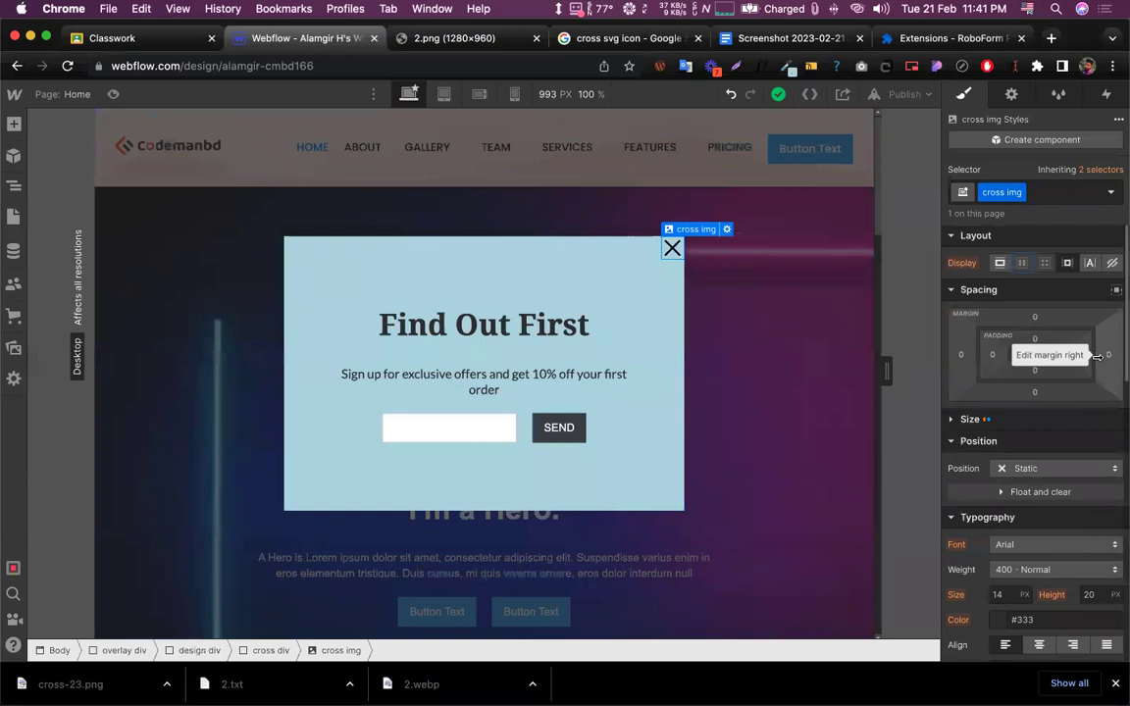
drag(1098, 357, 1112, 357)
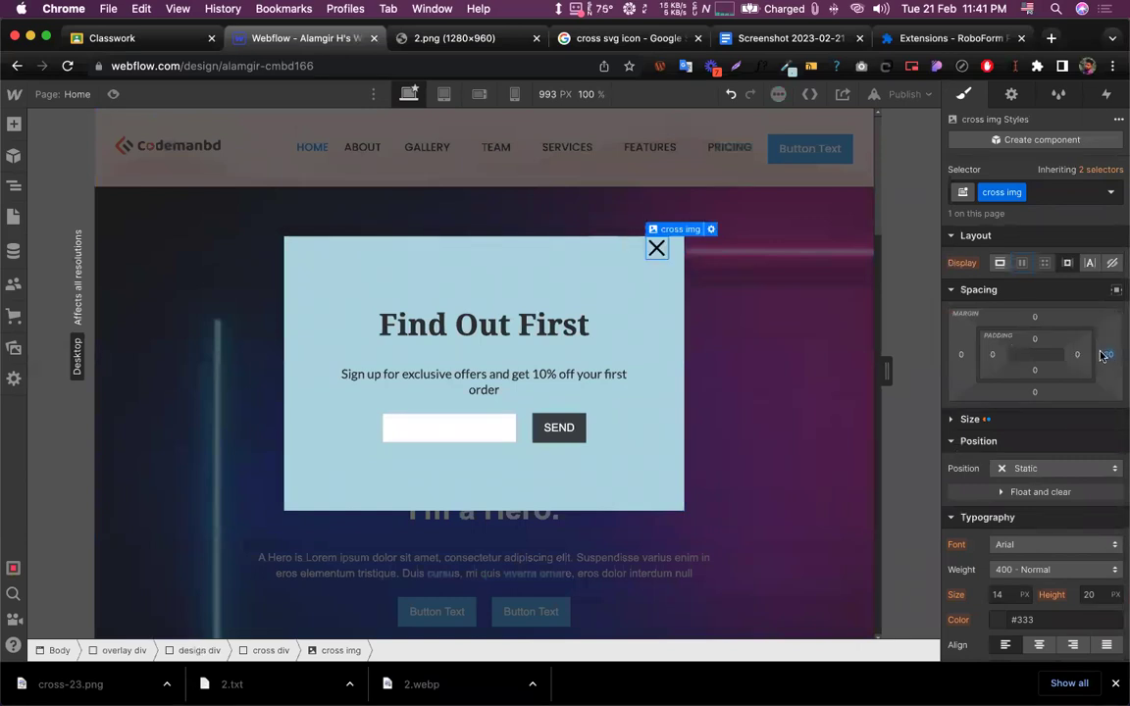
drag(1028, 316, 1026, 305)
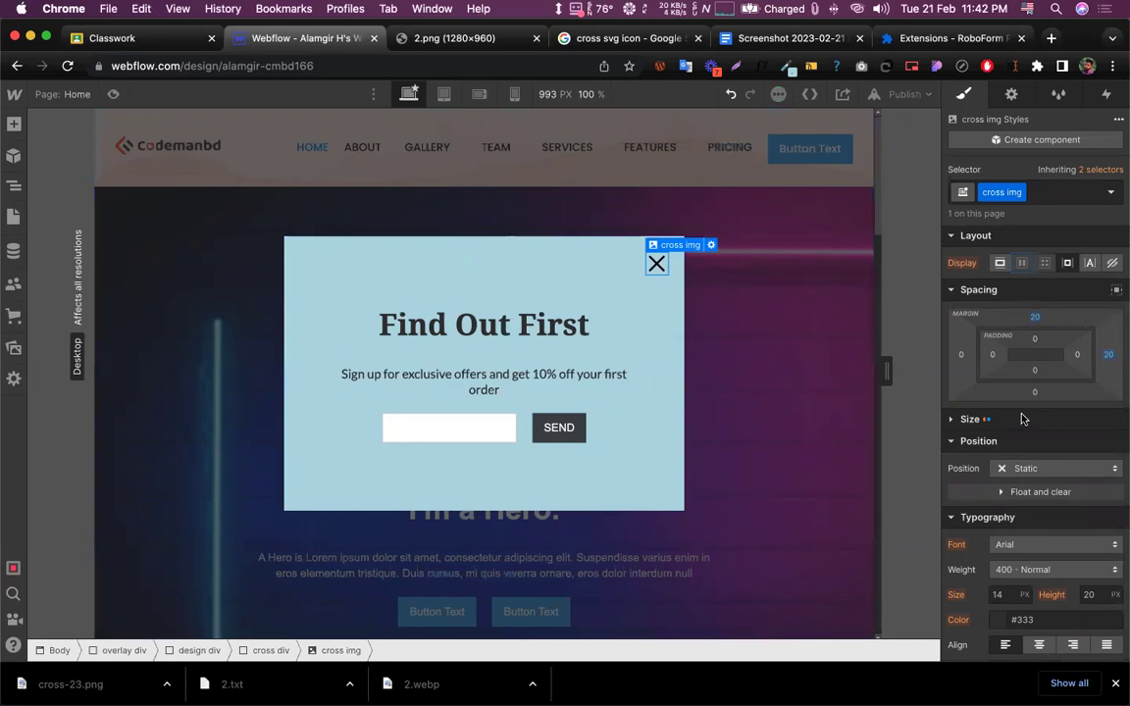
Set the cross image's width and height to 24 px
scroll(1021, 419, down, 5)
scroll(1021, 468, down, 3)
scroll(1021, 467, up, 5)
scroll(1021, 466, up, 5)
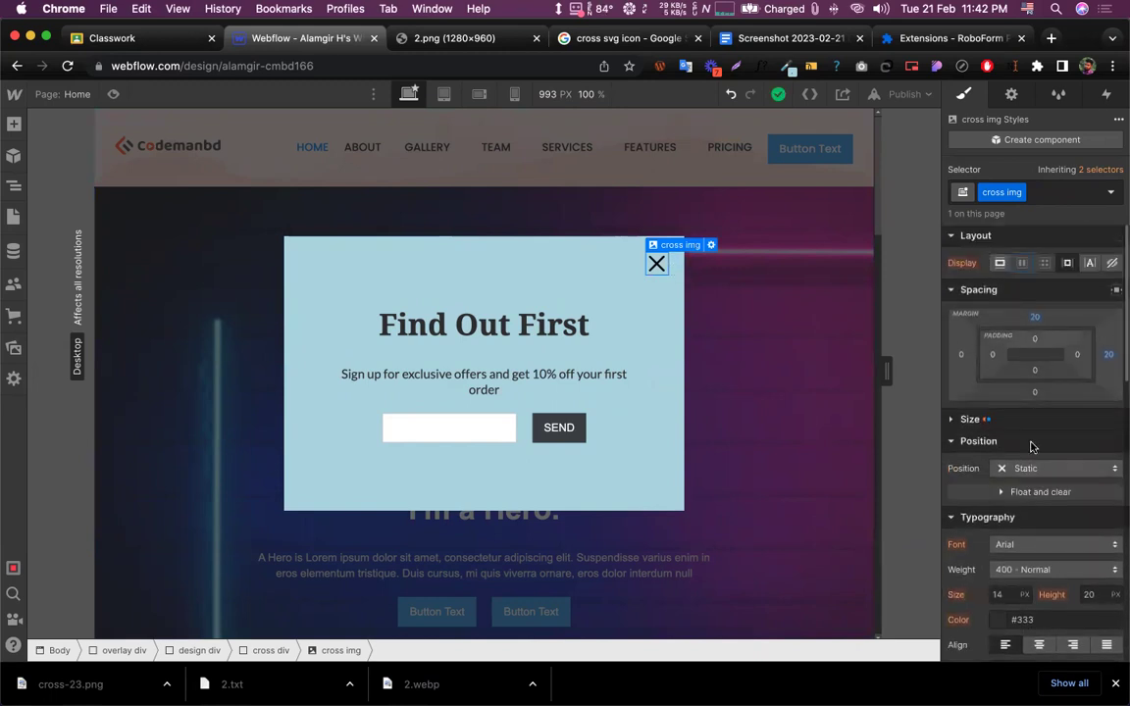
click(970, 420)
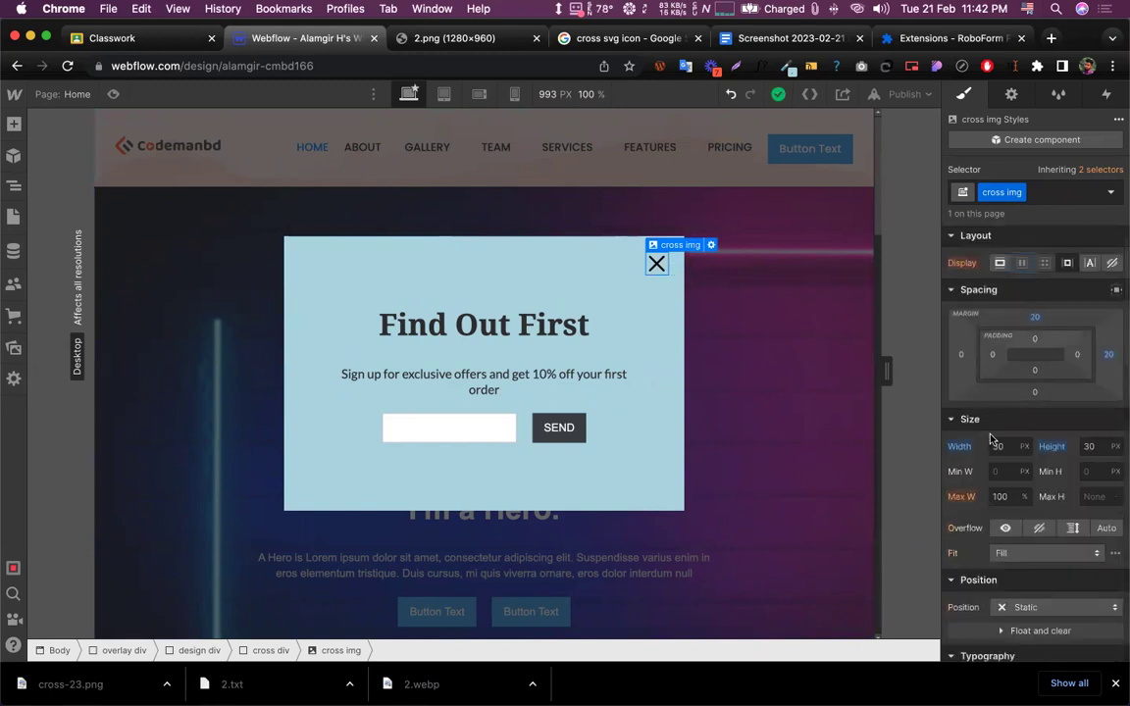
click(997, 447)
text(24)
key(Tab)
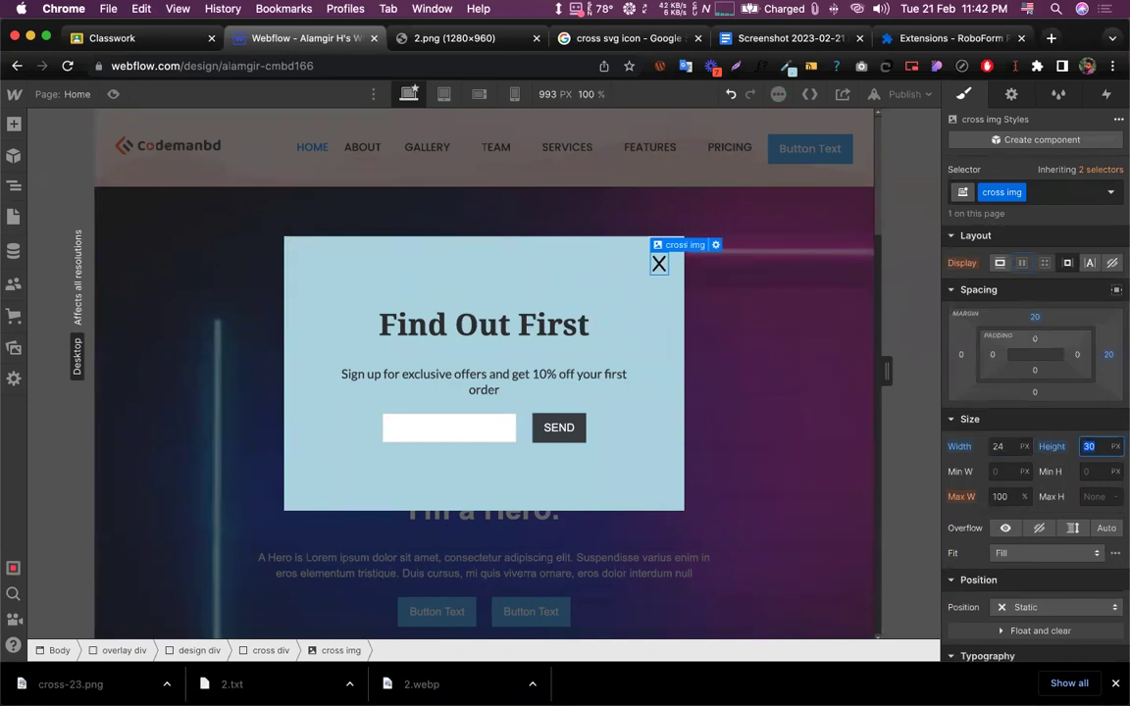
text(24)
click(996, 446)
text(2)
key(Tab)
text(24)
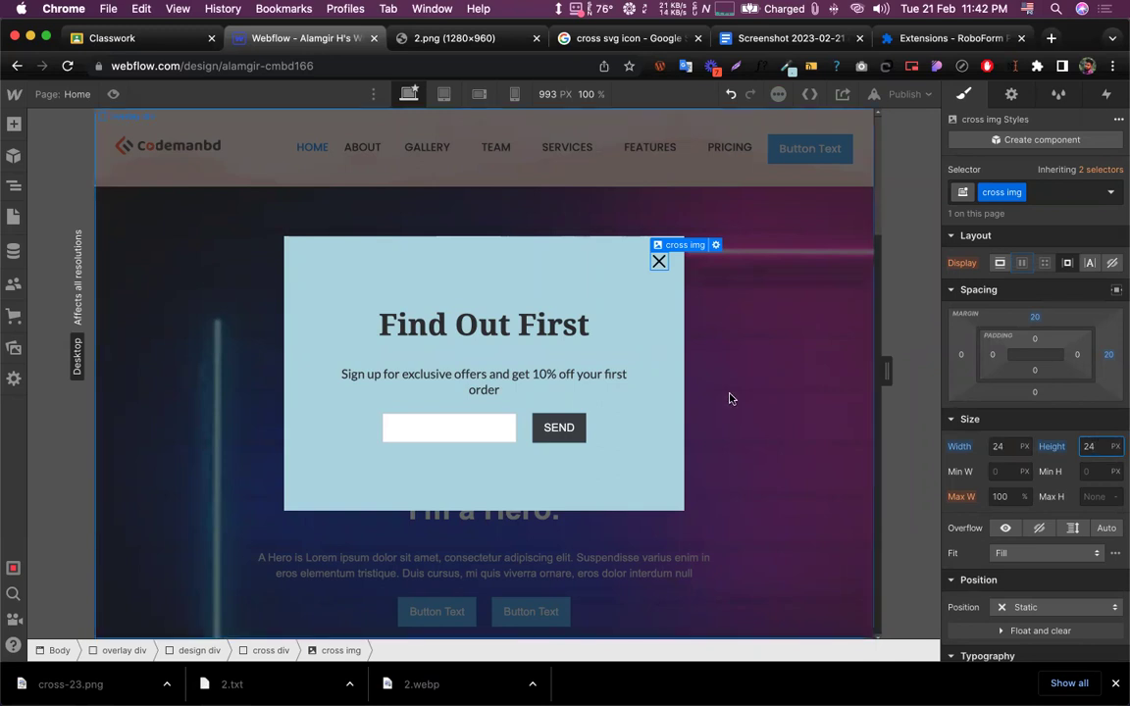
click(996, 446)
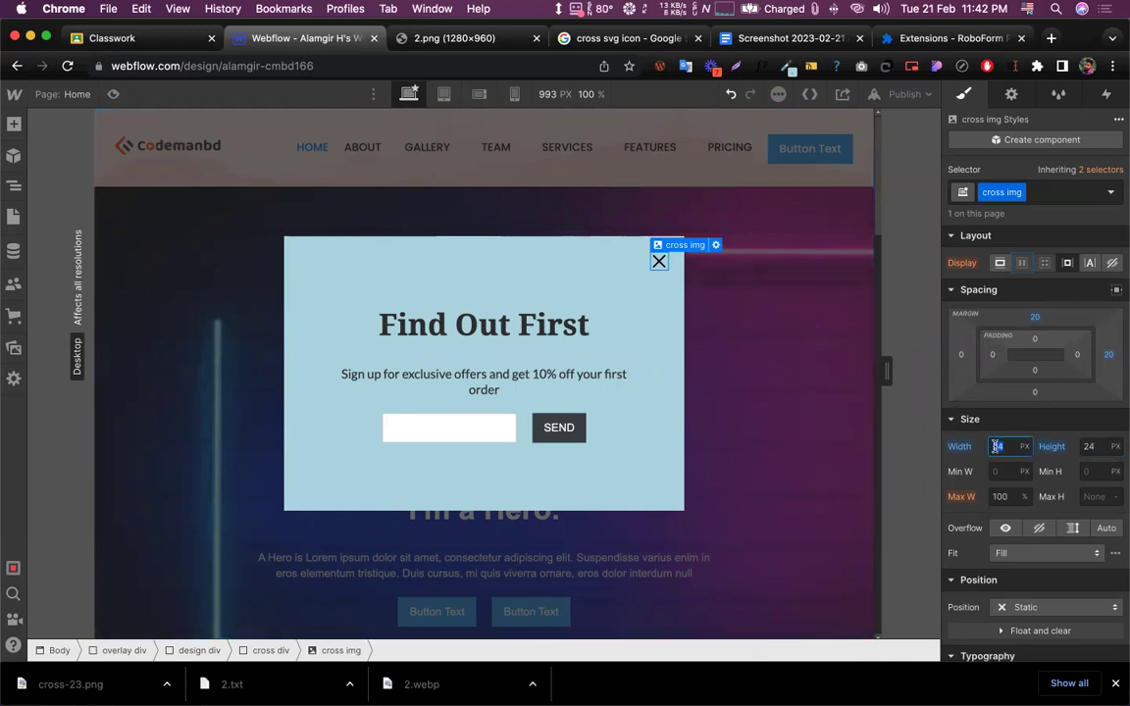
text(24)
key(Return)
Set the cross image's font size to 15 px and edit its line height
scroll(1044, 531, down, 5)
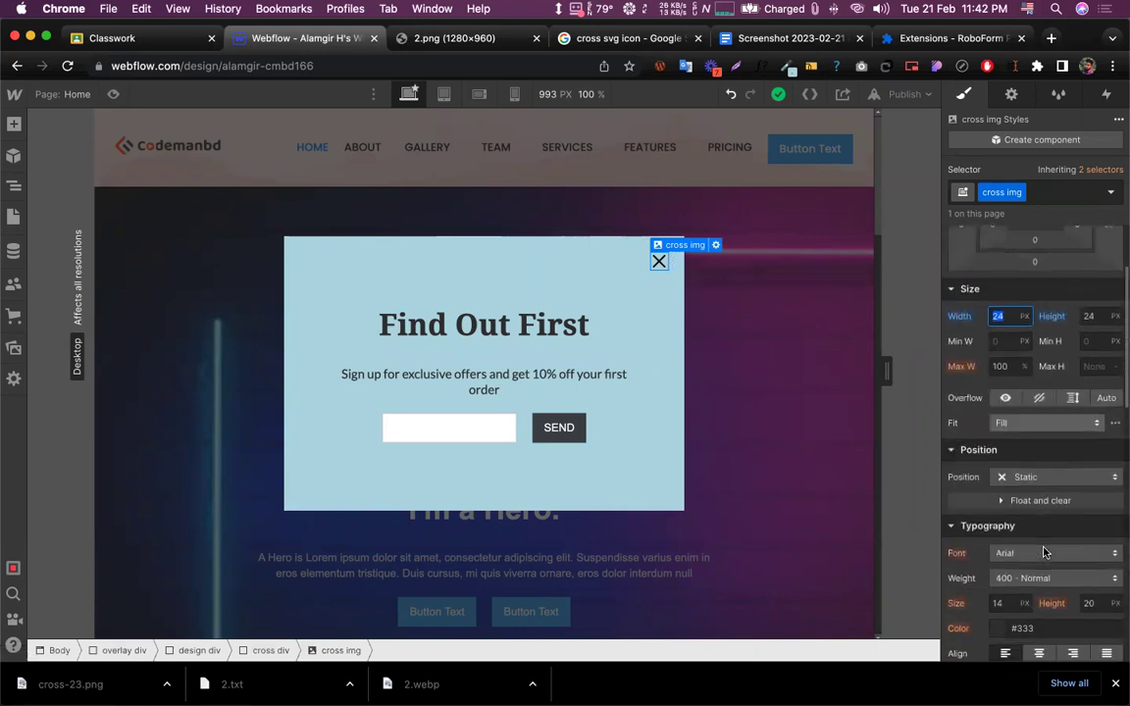
scroll(1024, 559, down, 1)
click(1007, 525)
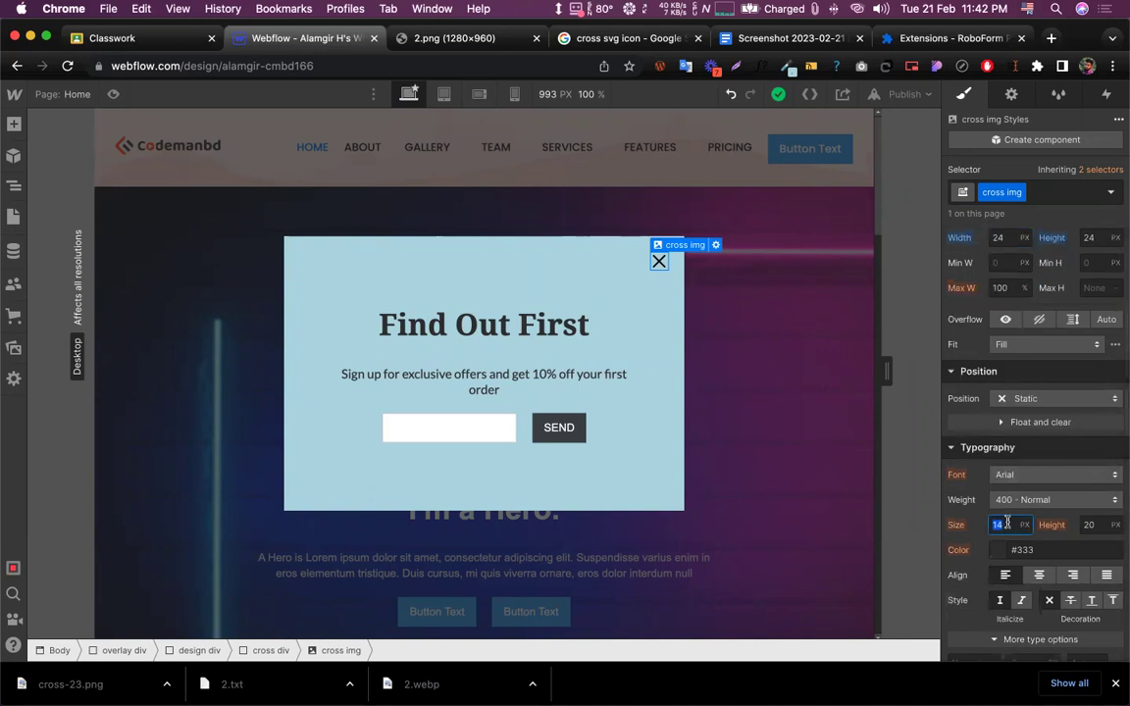
key(Up)
key(Tab)
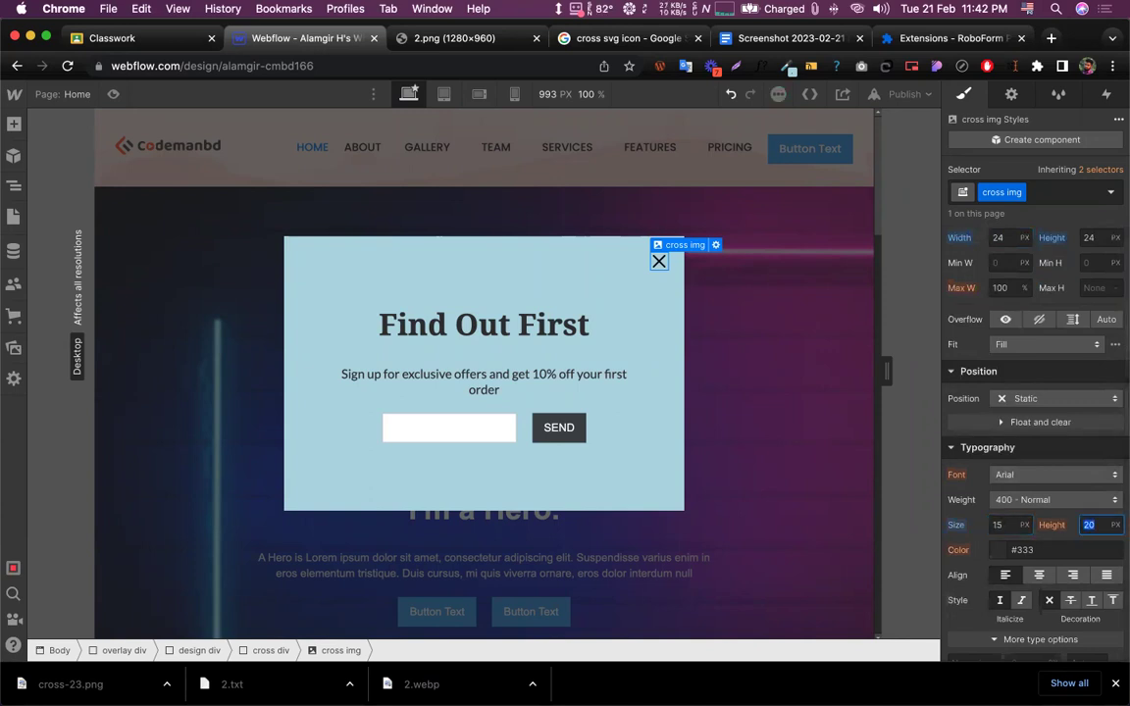
text(2)
scroll(1013, 437, up, 3)
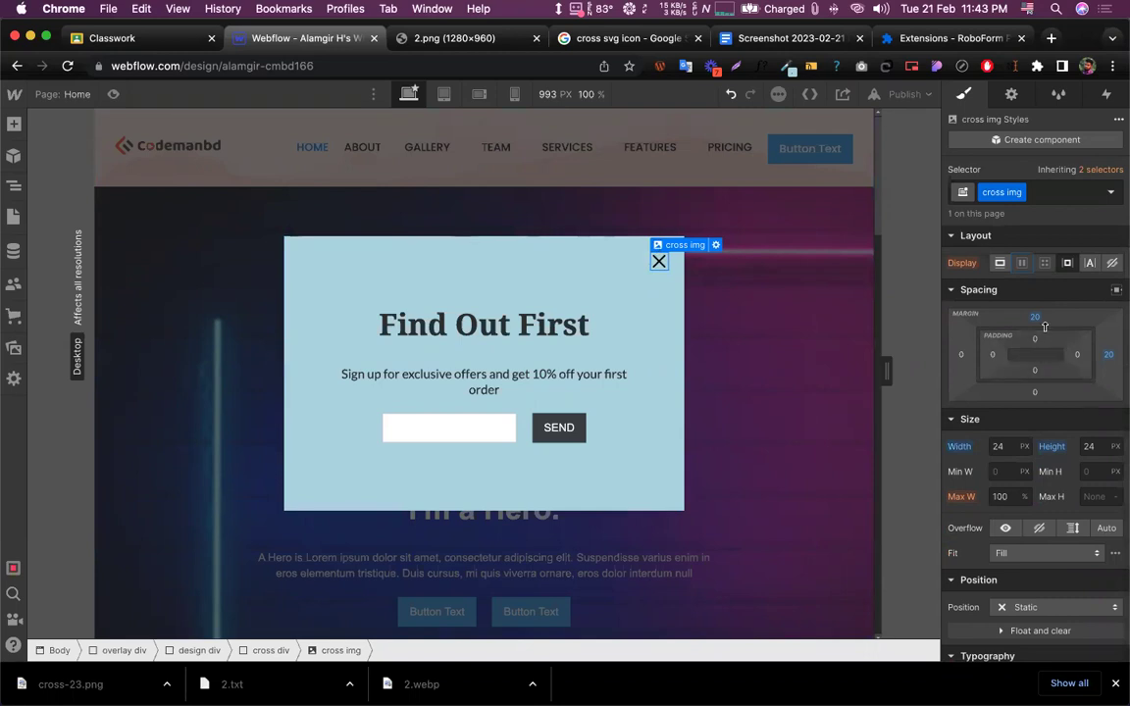
Reduce the cross image's top and right margins to 10 px each
drag(1042, 319, 1044, 327)
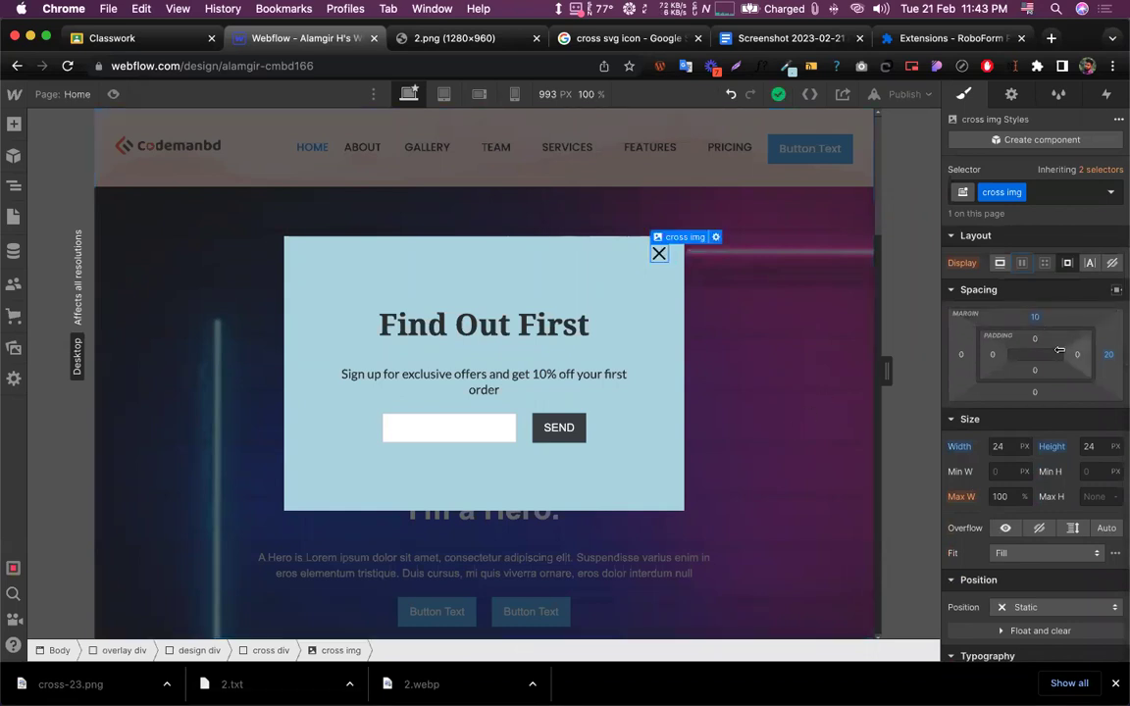
drag(1108, 354, 1095, 343)
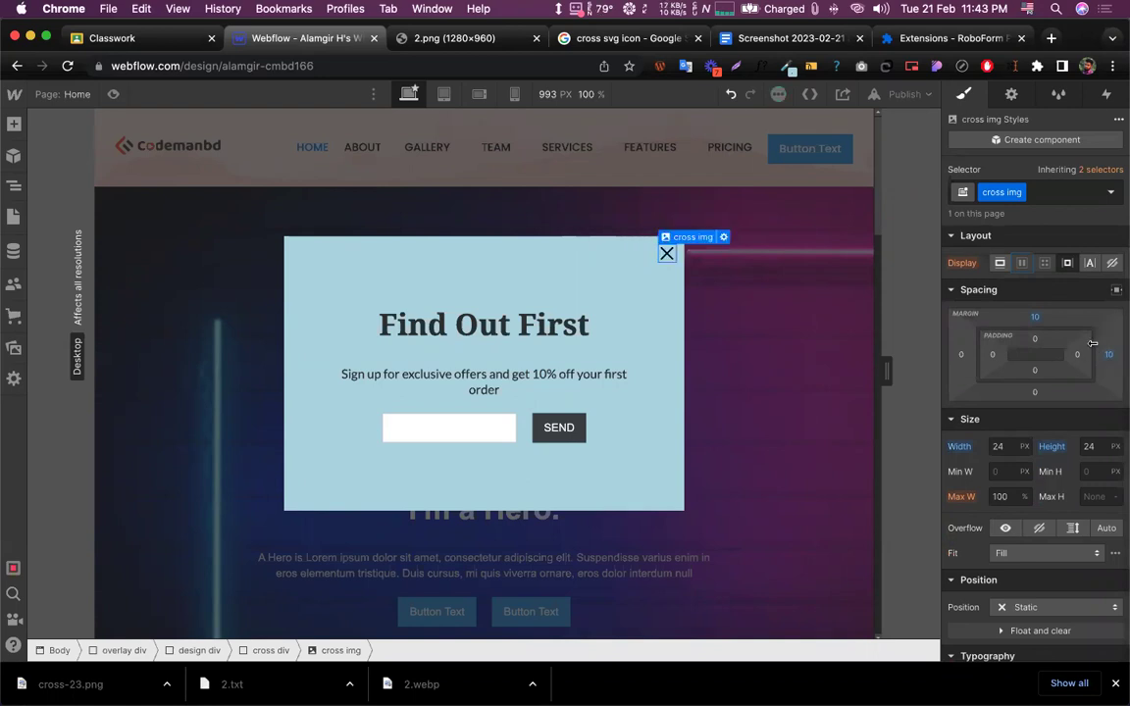
click(648, 351)
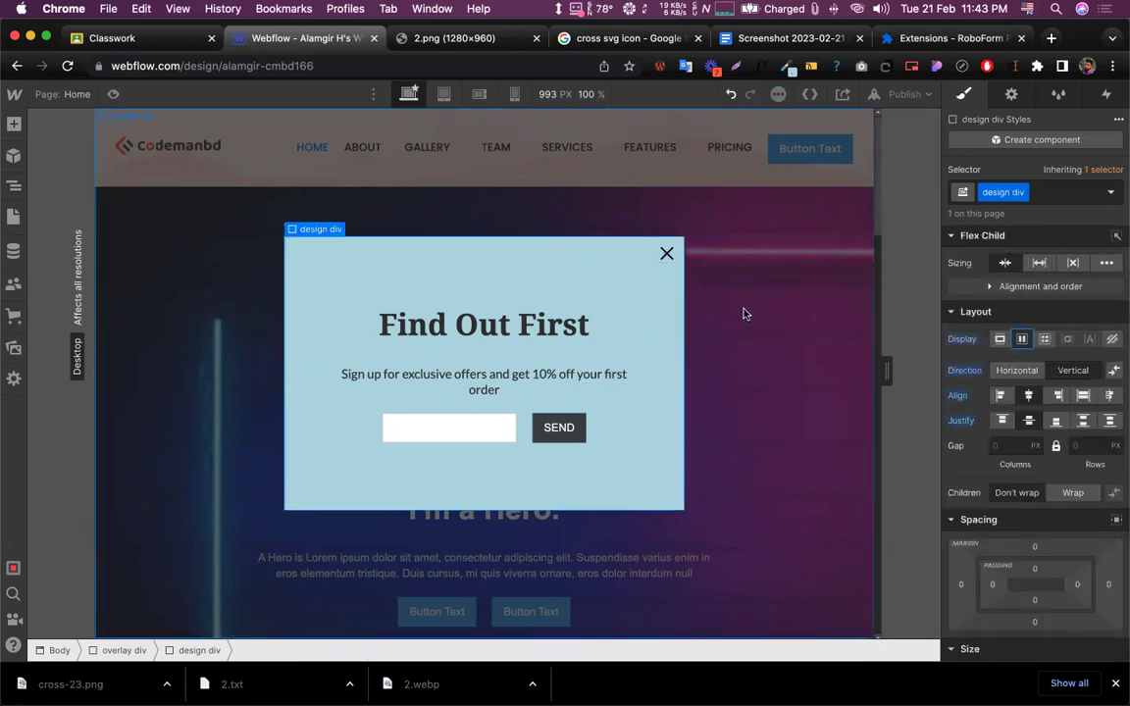
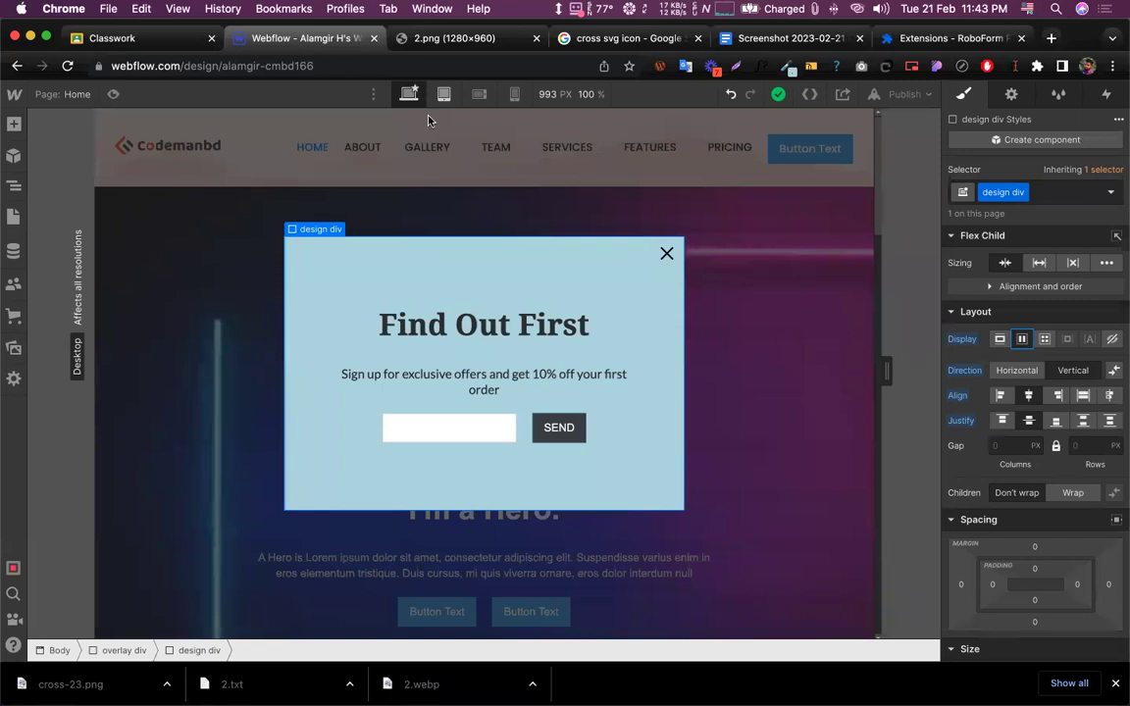
Add a Mouse click (tap) element trigger to the cross div inside the design div
mouse_move(2, 177)
click(15, 189)
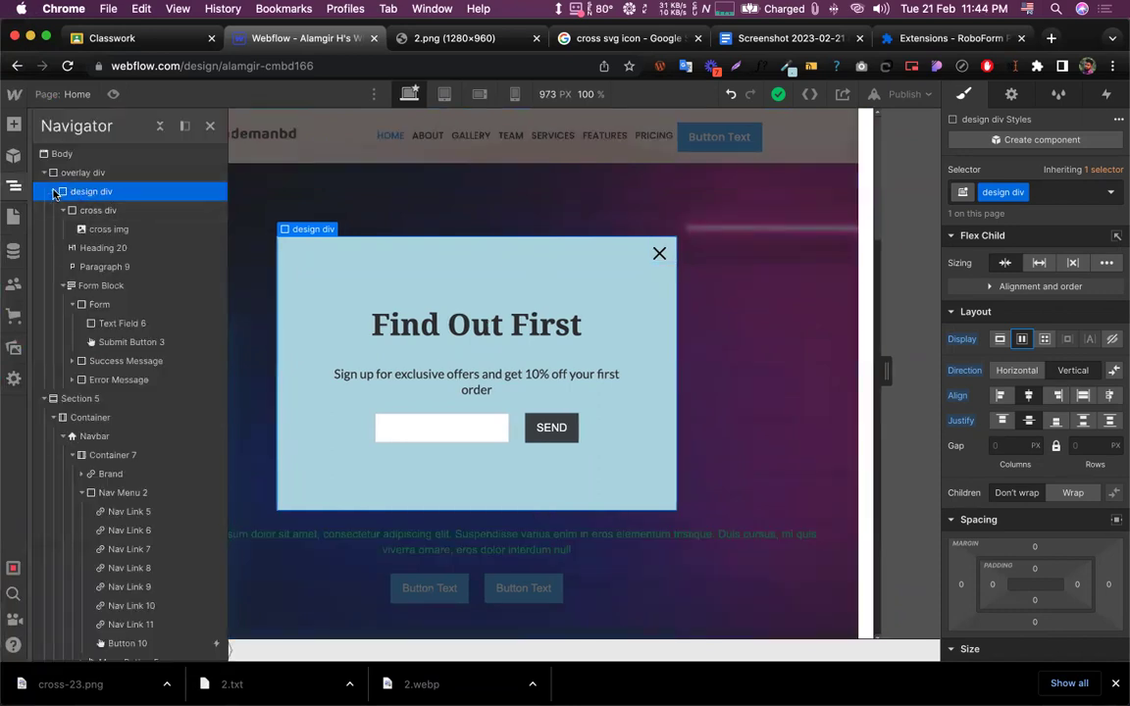
click(53, 192)
click(53, 191)
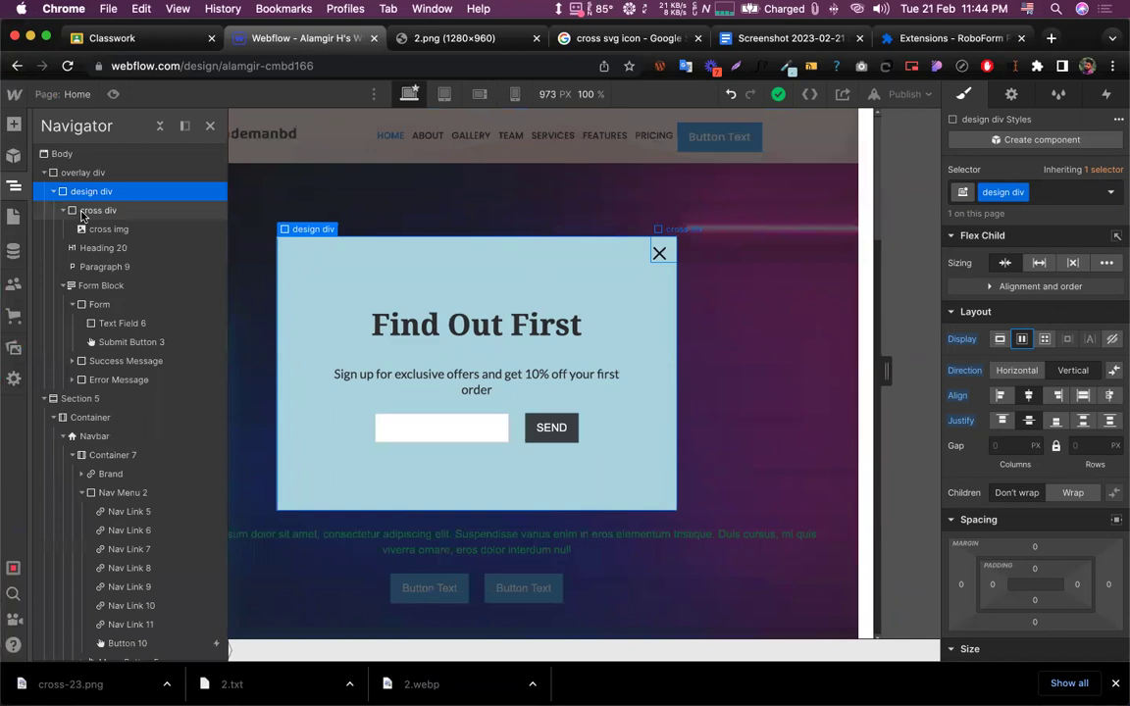
click(64, 212)
click(63, 212)
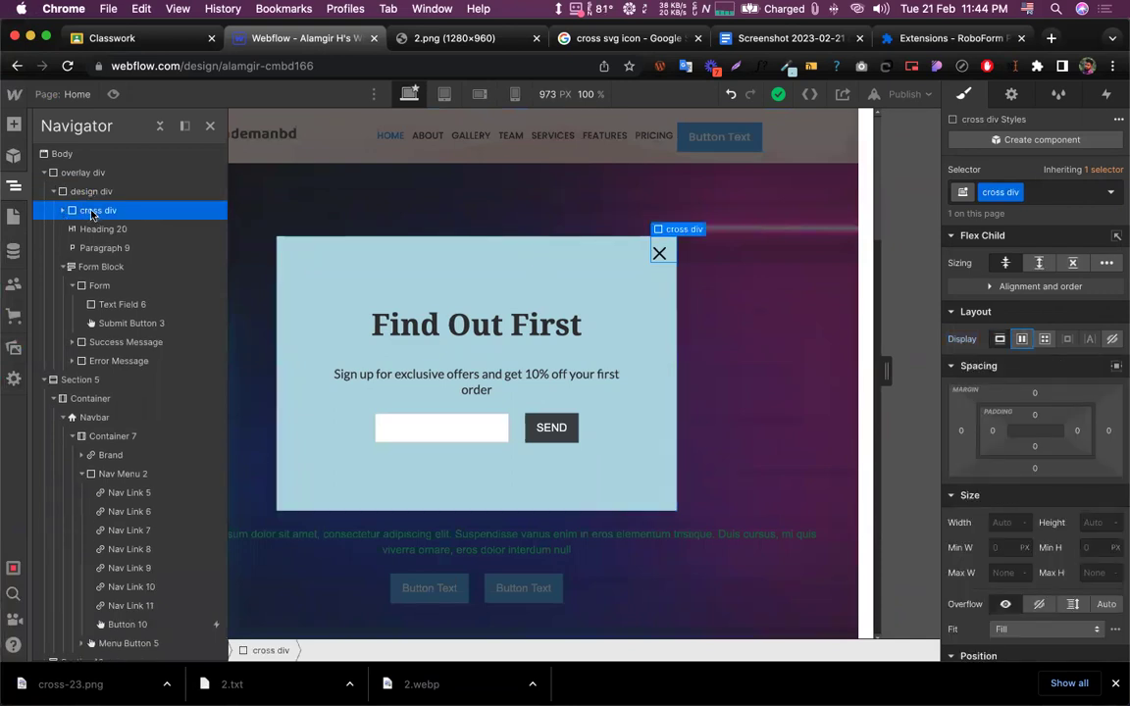
click(64, 211)
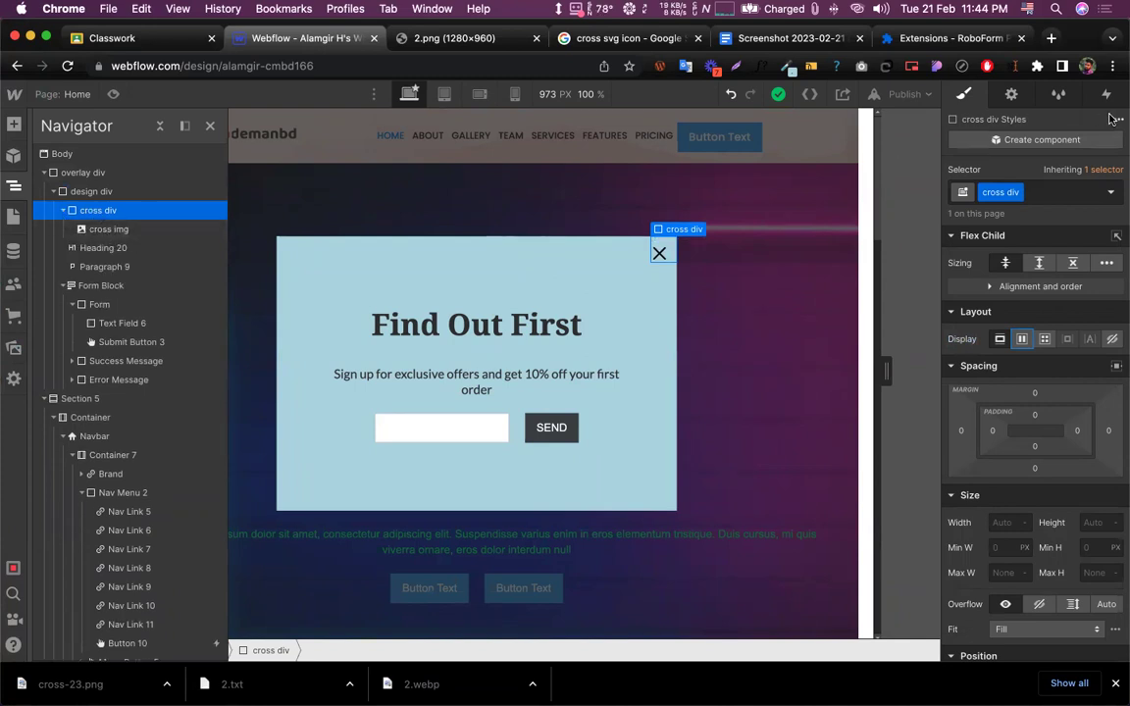
click(1107, 98)
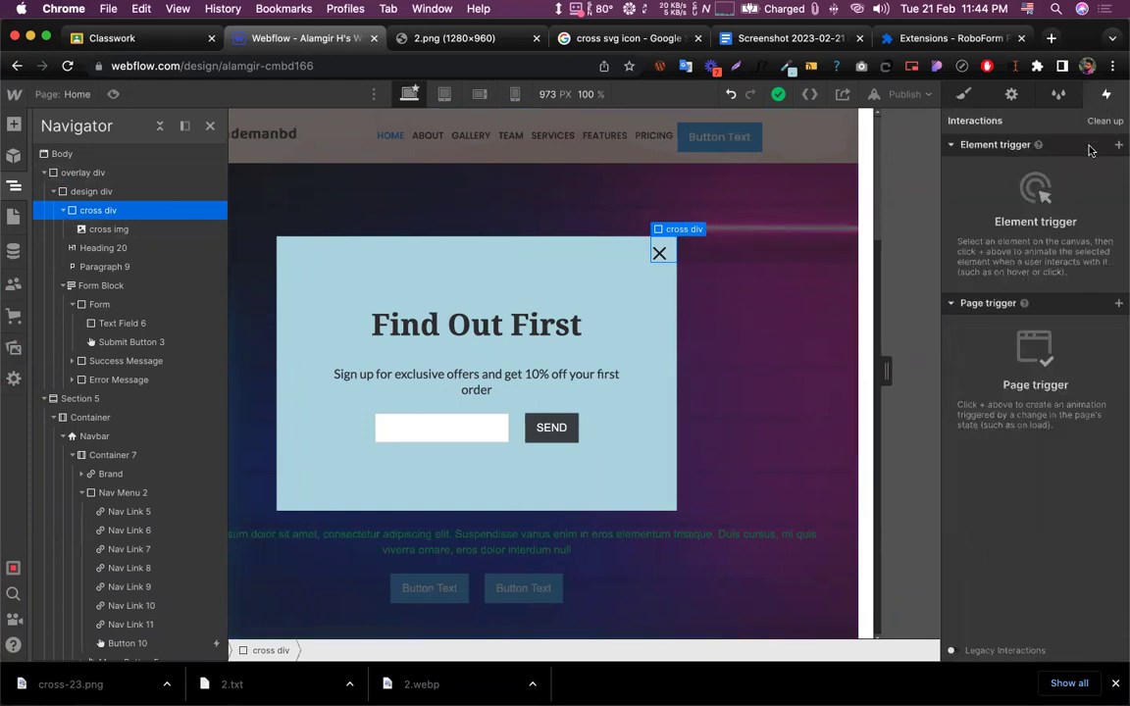
click(1121, 147)
click(966, 169)
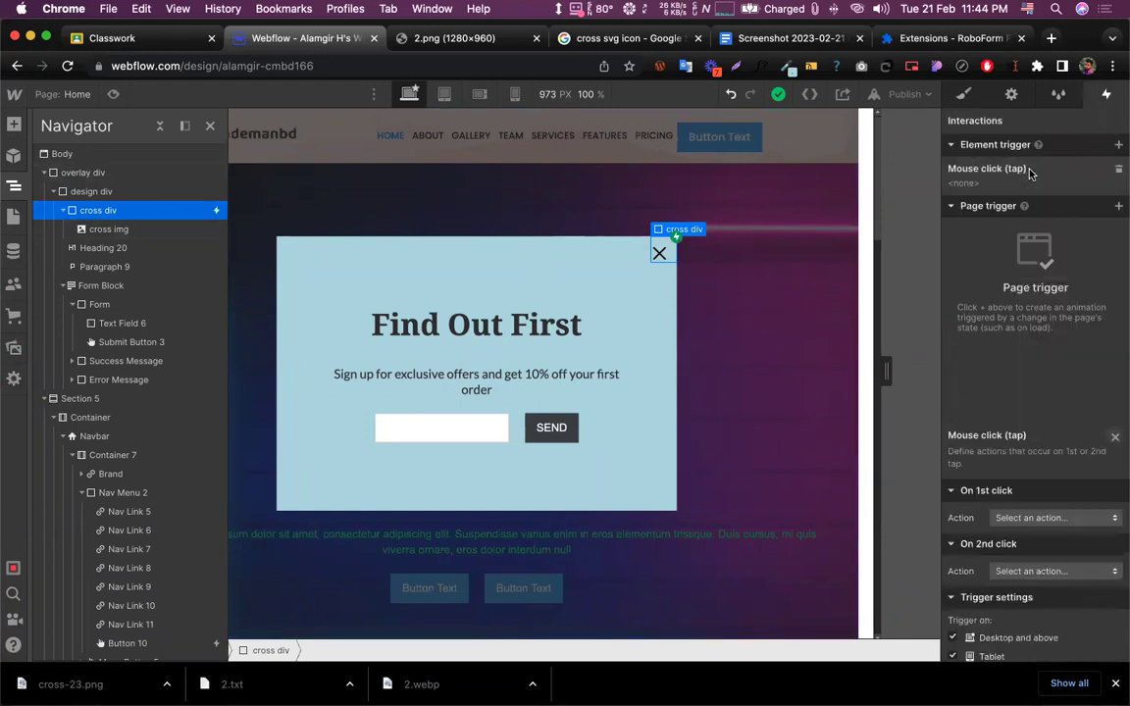
Set the trigger's first-click action to Start an animation and create a new timed animation for it
click(1033, 228)
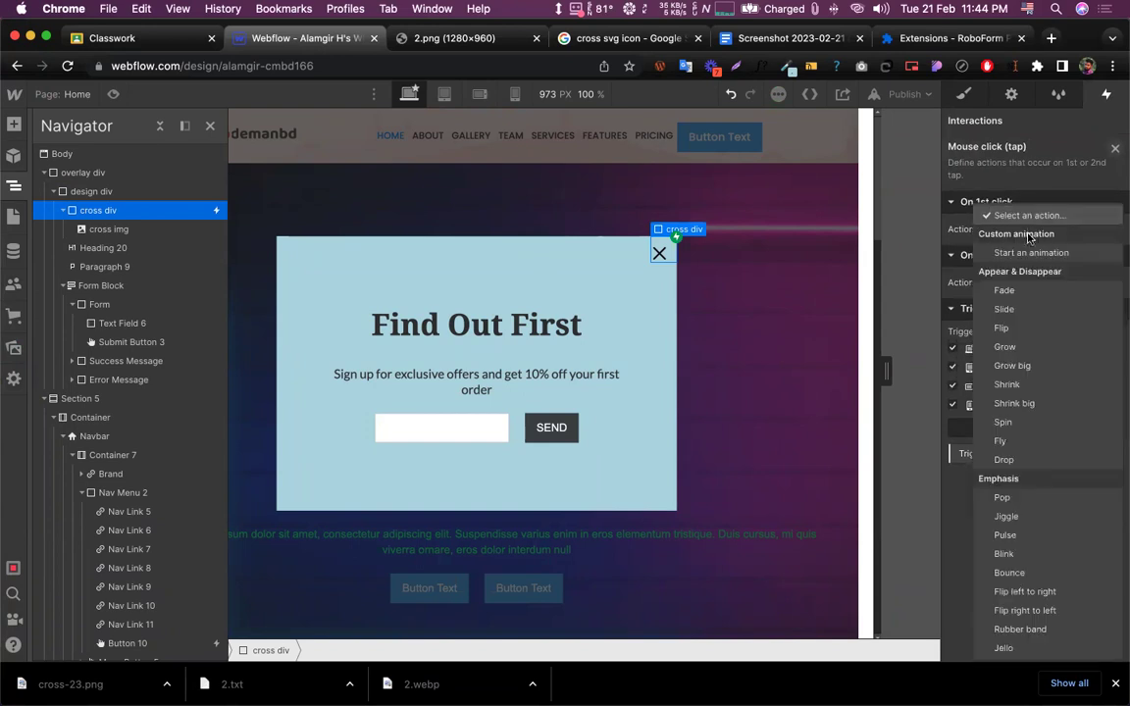
click(1030, 254)
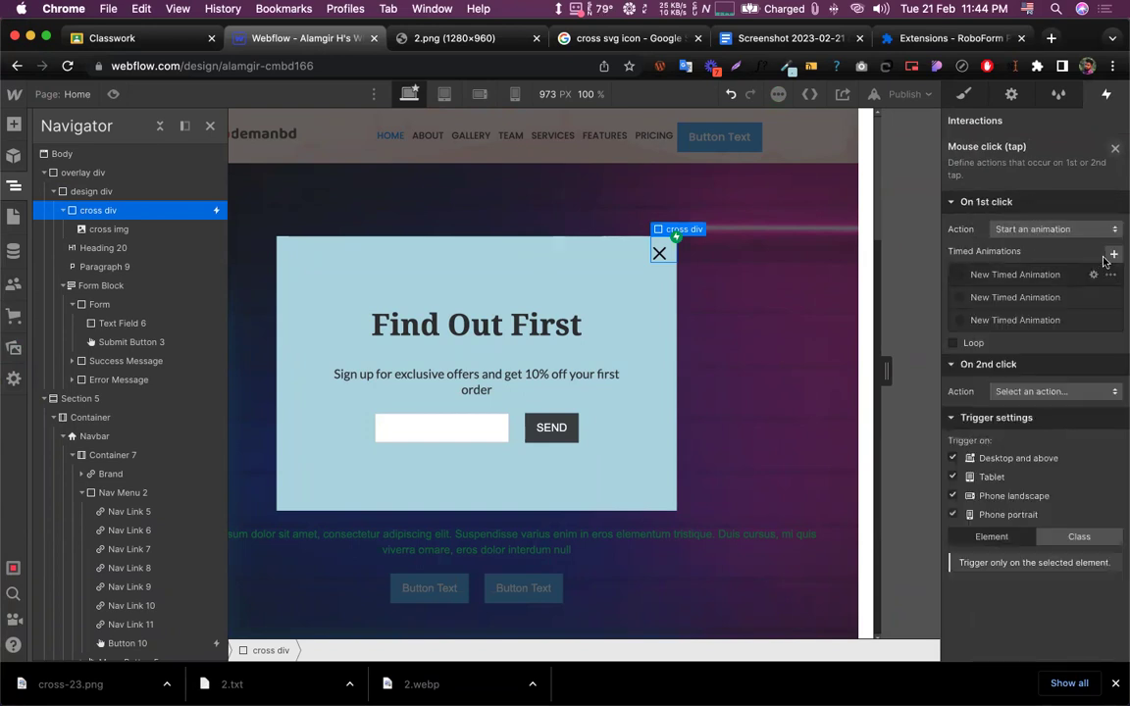
click(1114, 255)
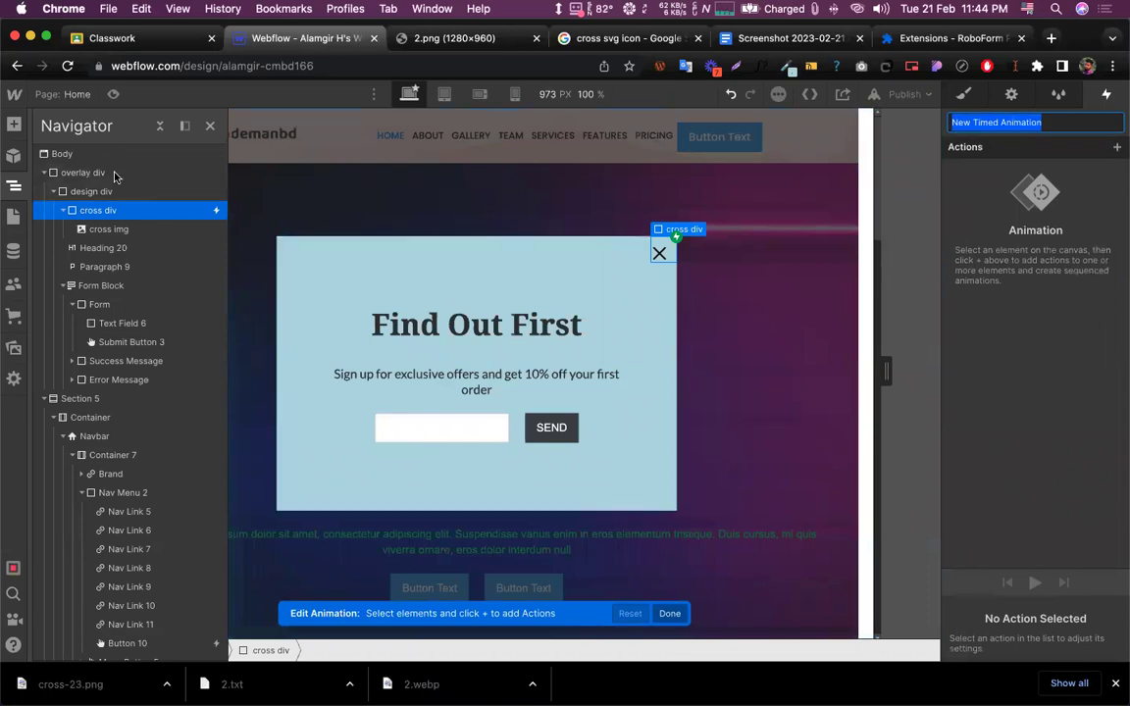
Add a Hide/Show action for the overlay div with display set to None, and save the animation
click(82, 174)
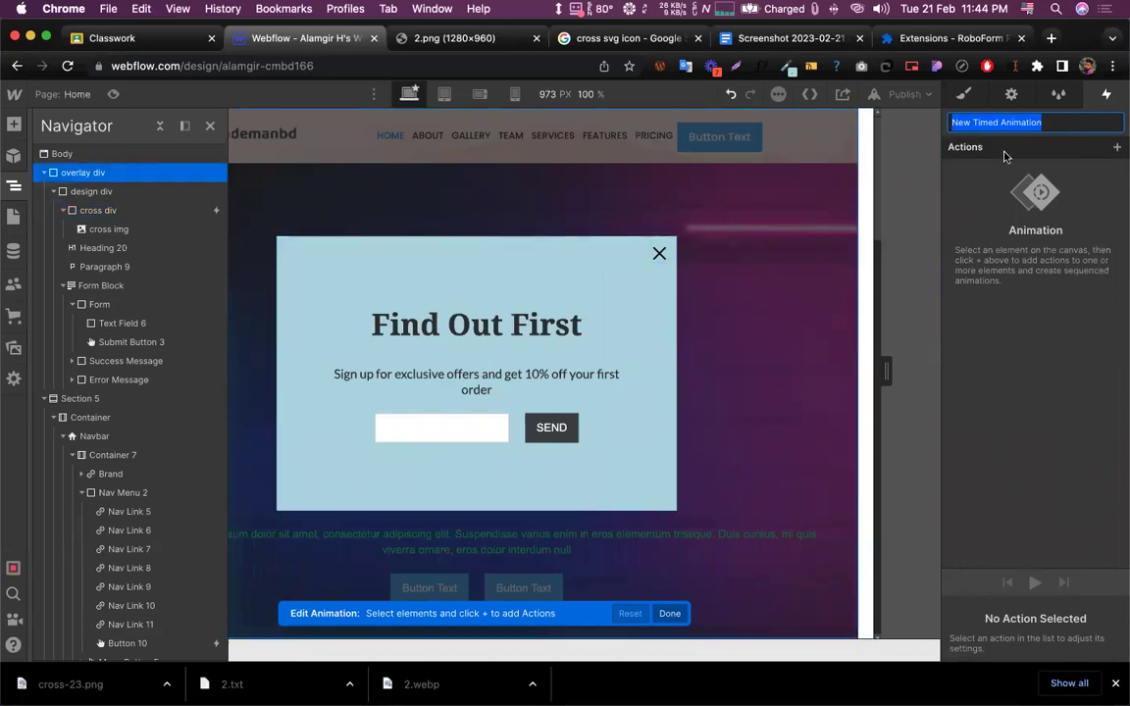
click(1116, 148)
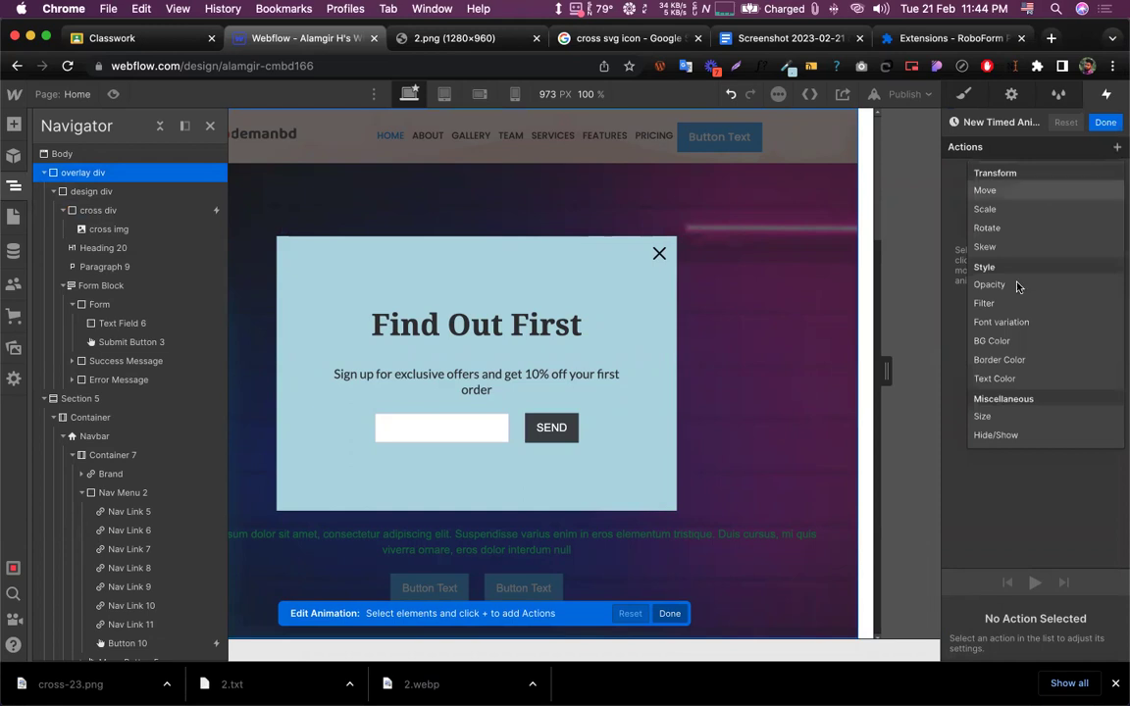
click(987, 435)
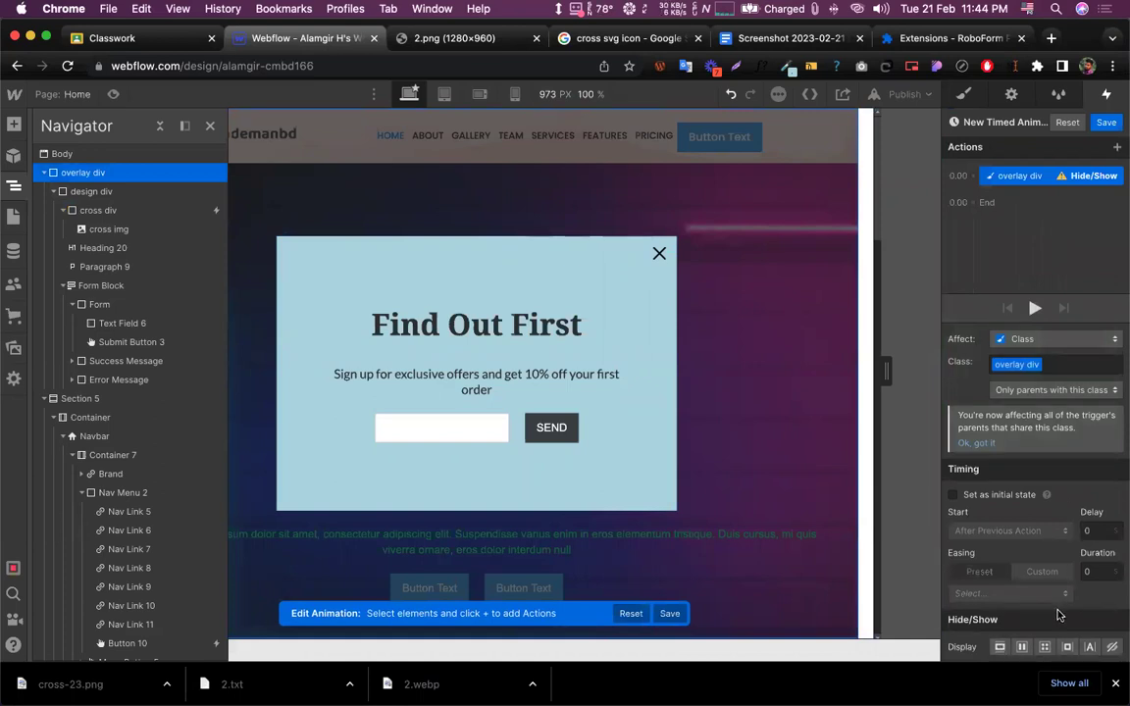
click(1112, 649)
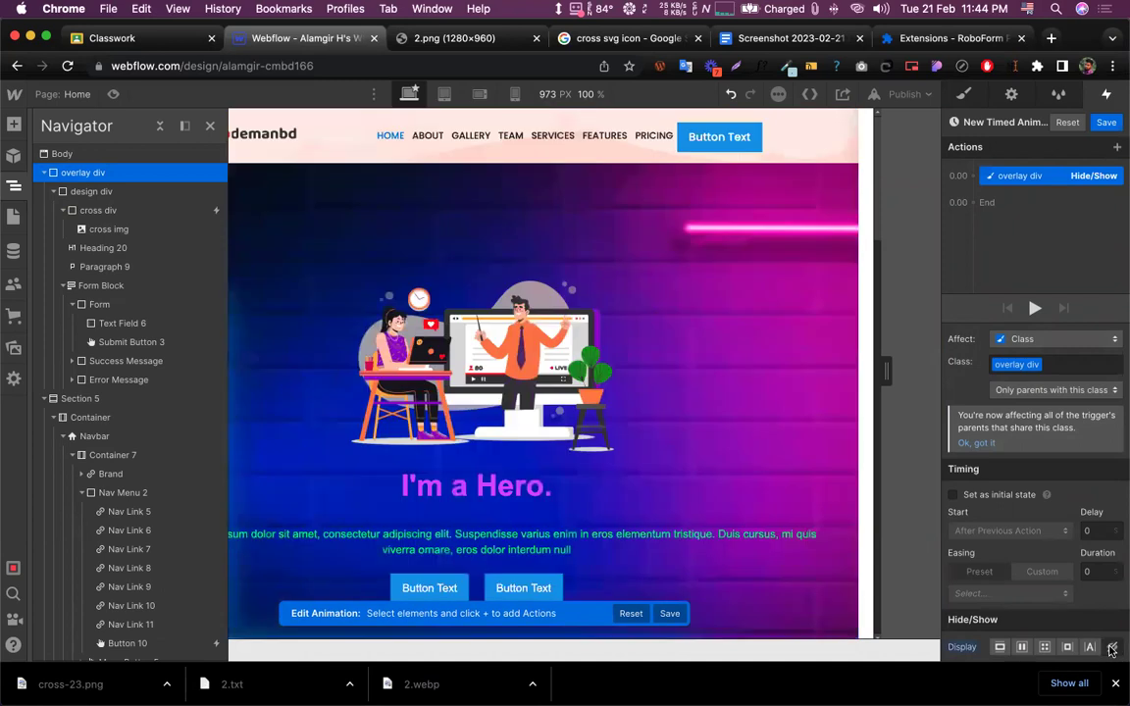
click(1106, 124)
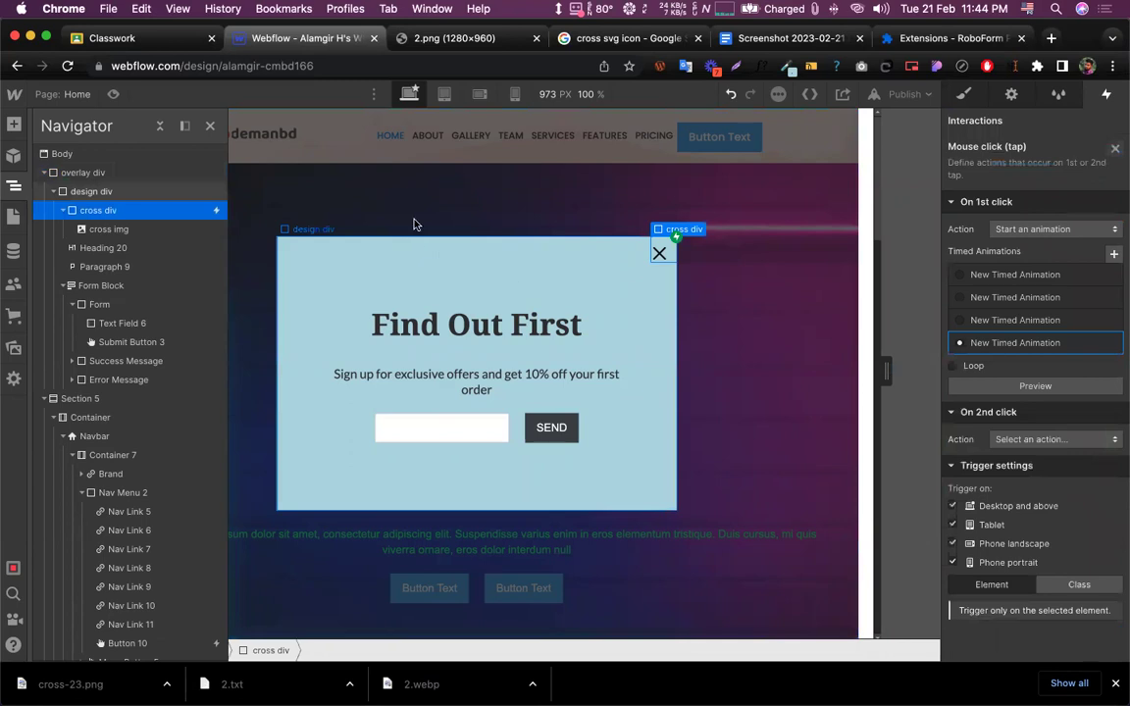
Preview the page and test closing the pop-up with the cross and reopening it with the navbar button, then return to the designer
click(211, 126)
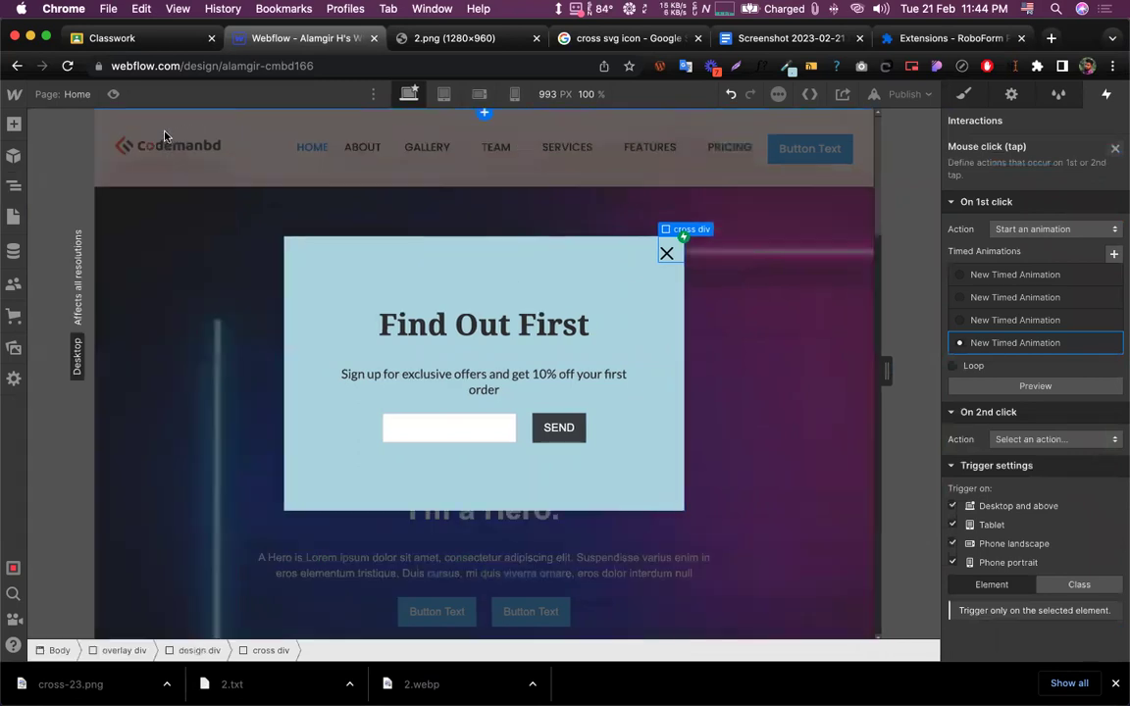
click(113, 94)
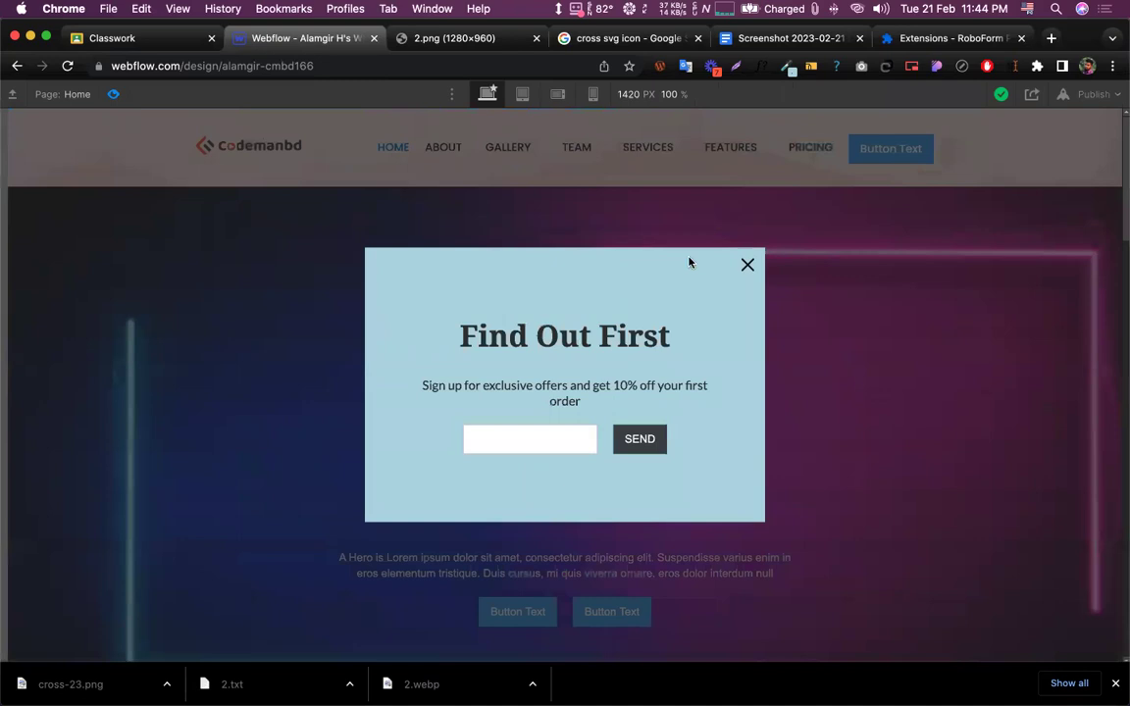
click(747, 265)
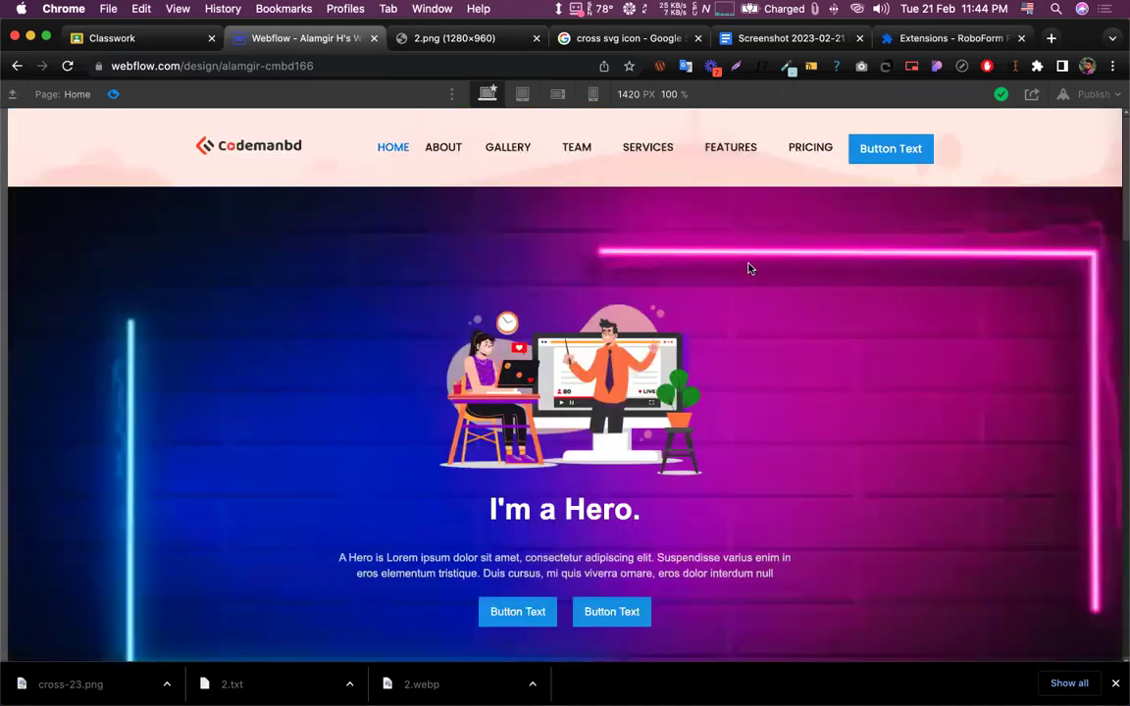
click(872, 157)
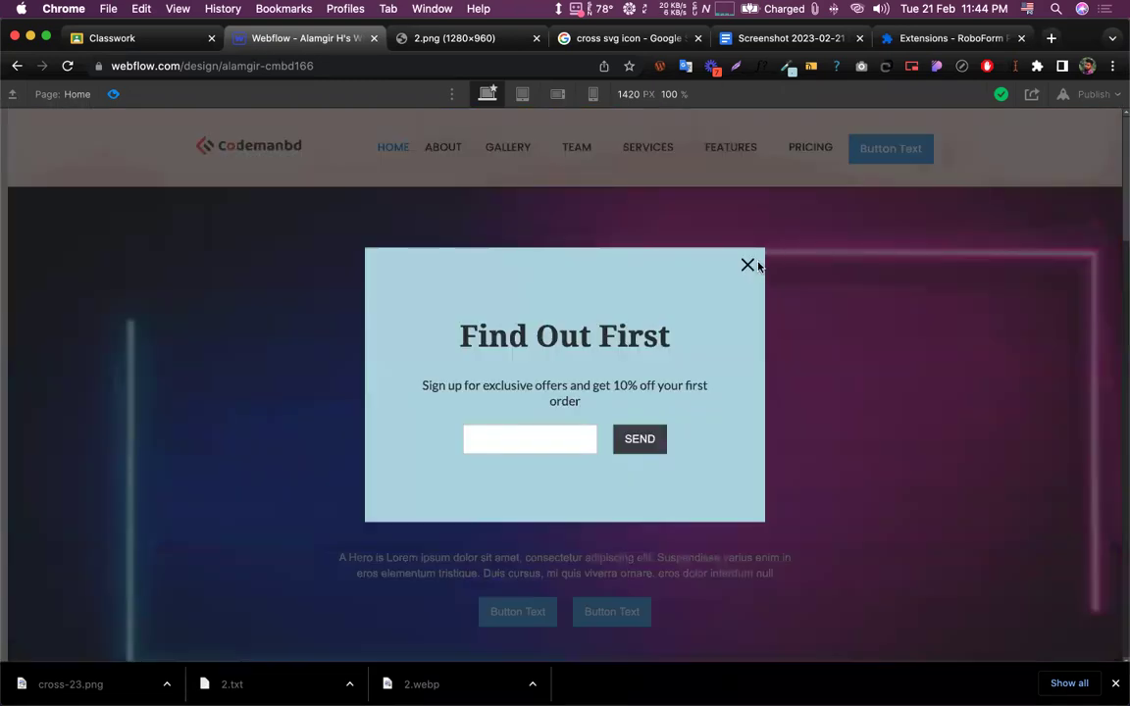
click(746, 266)
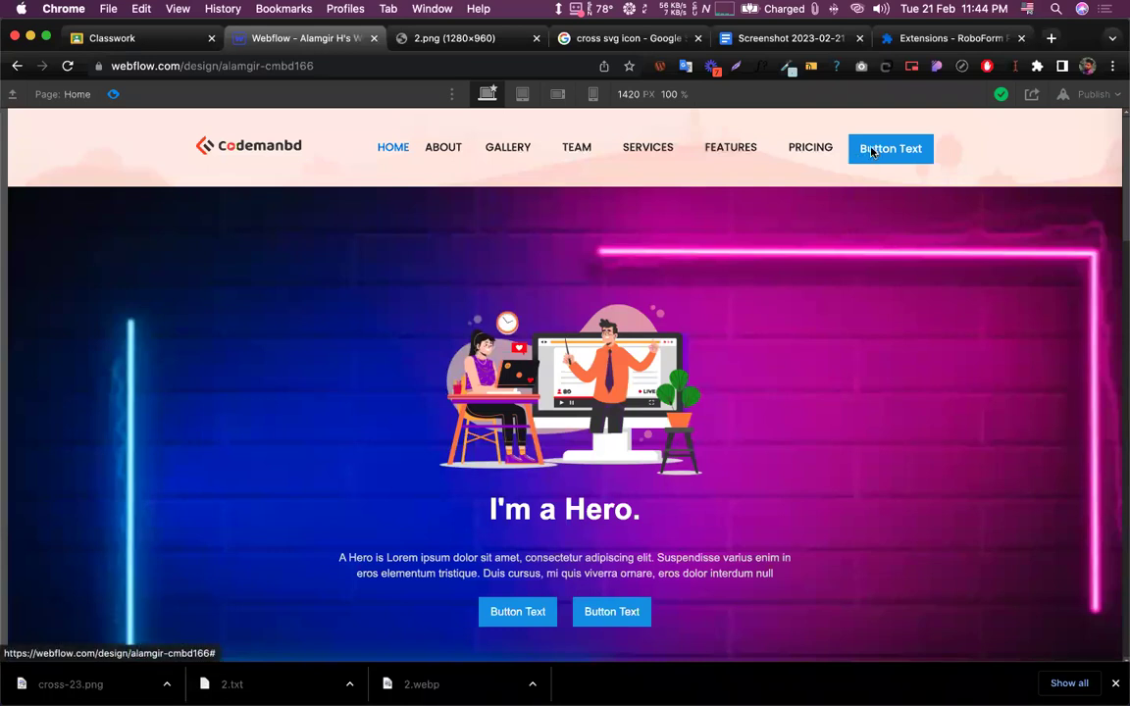
click(871, 149)
click(746, 265)
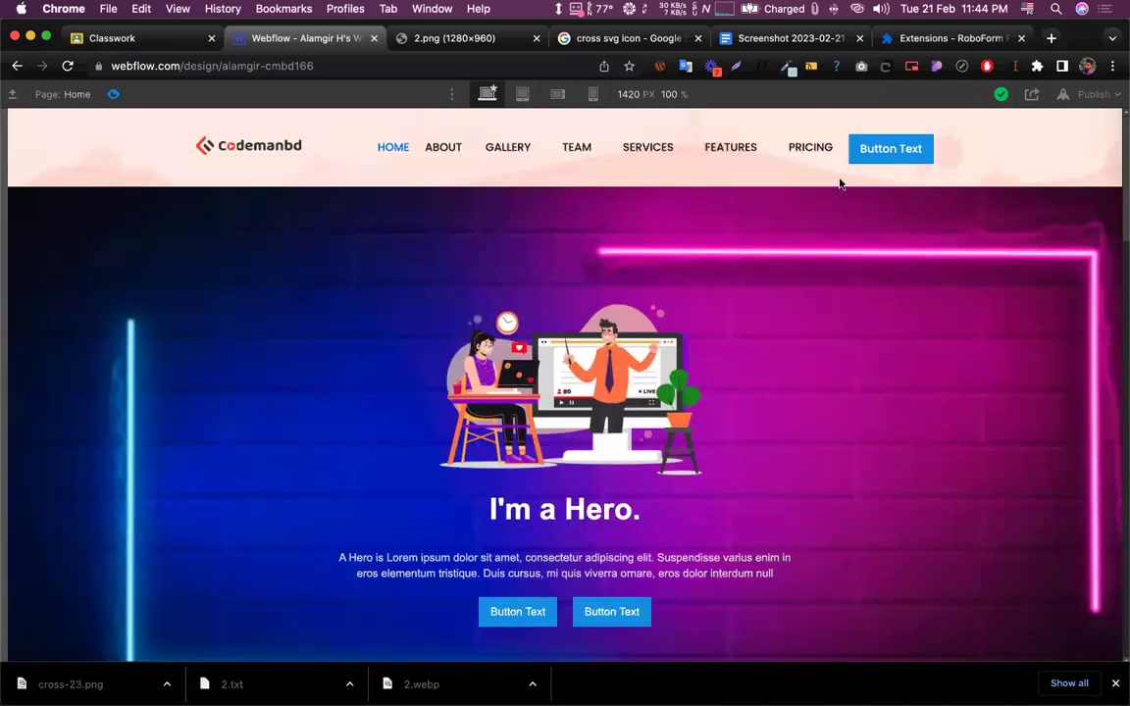
click(874, 150)
click(746, 265)
click(114, 96)
click(114, 96)
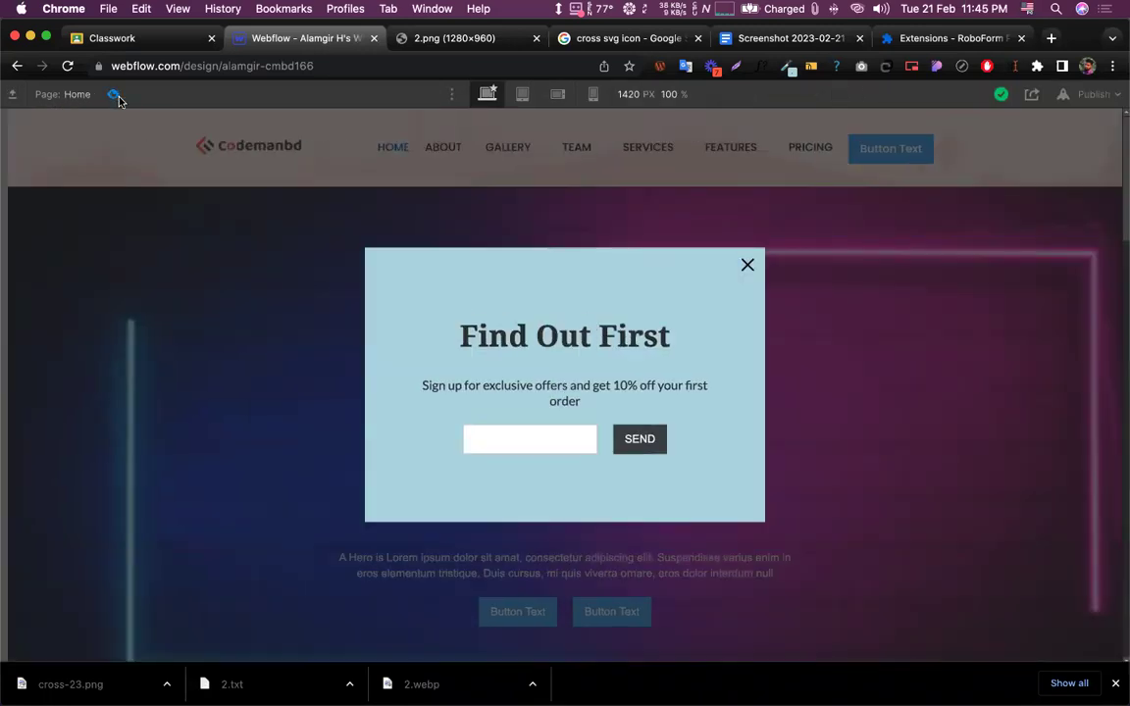
click(115, 96)
click(115, 95)
click(115, 95)
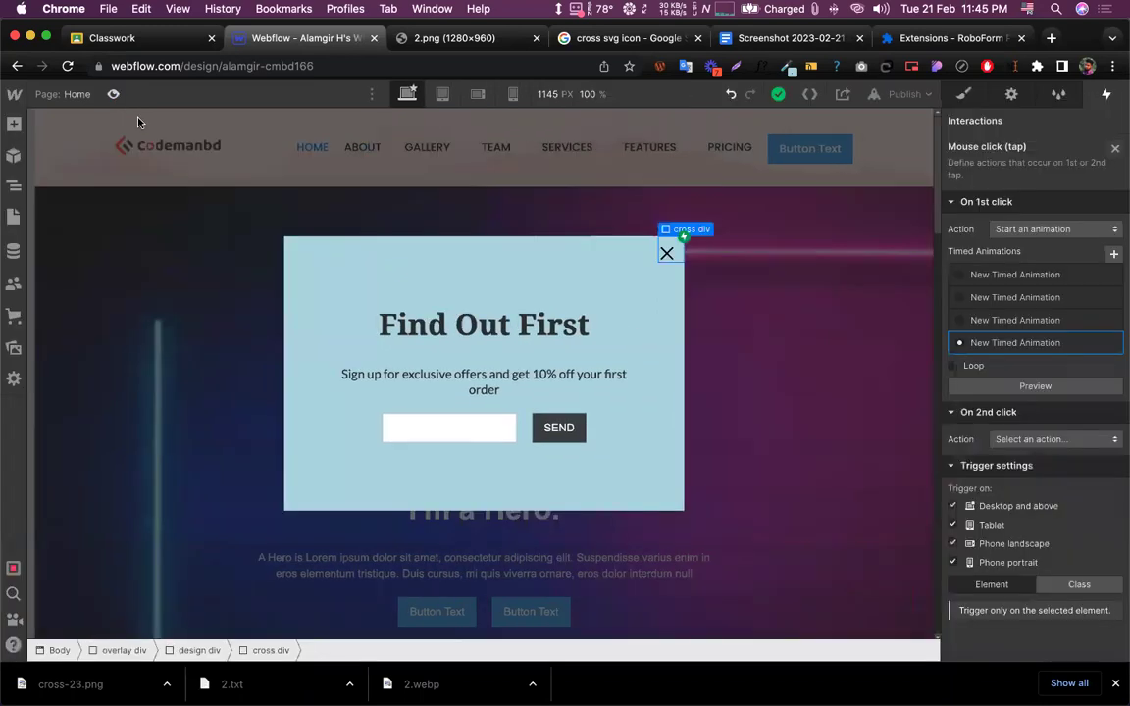
Set the overlay div's display to None so the pop-up is hidden by default
click(14, 186)
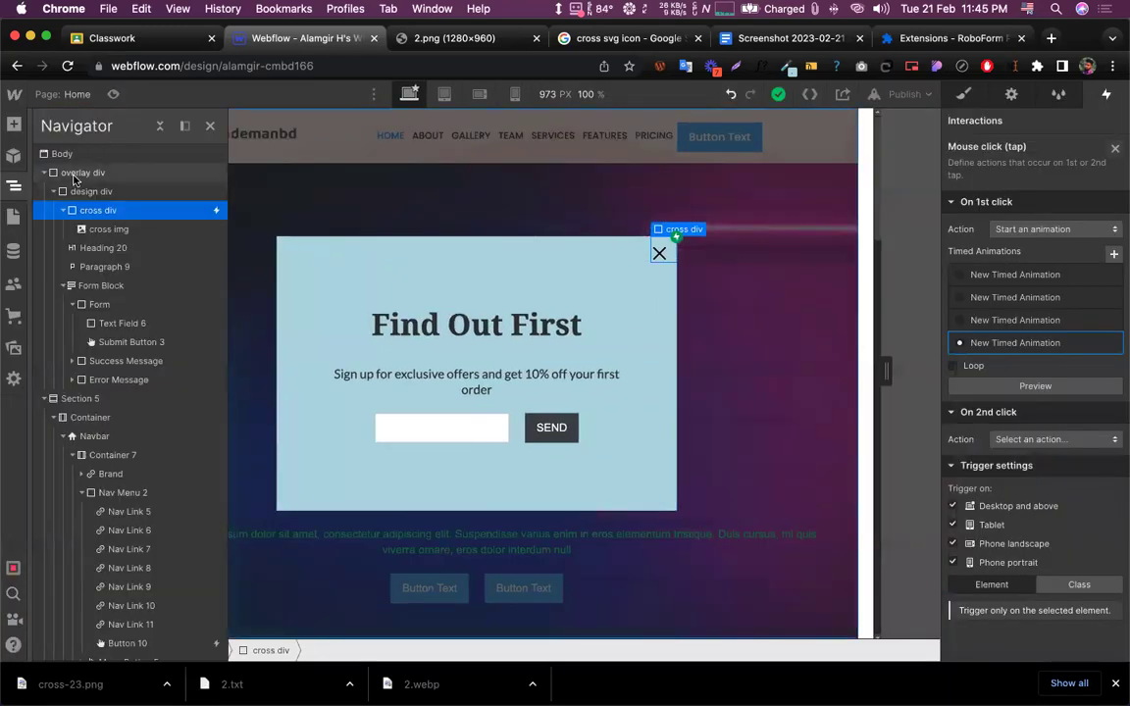
click(73, 174)
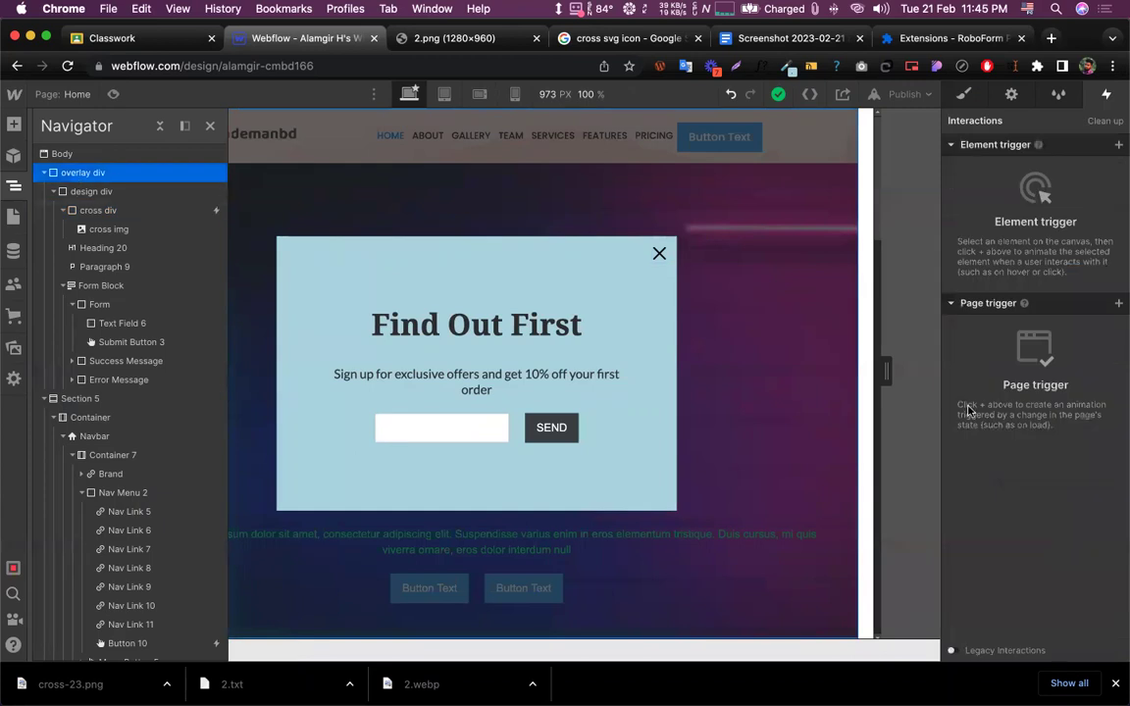
click(964, 94)
scroll(1059, 497, down, 10)
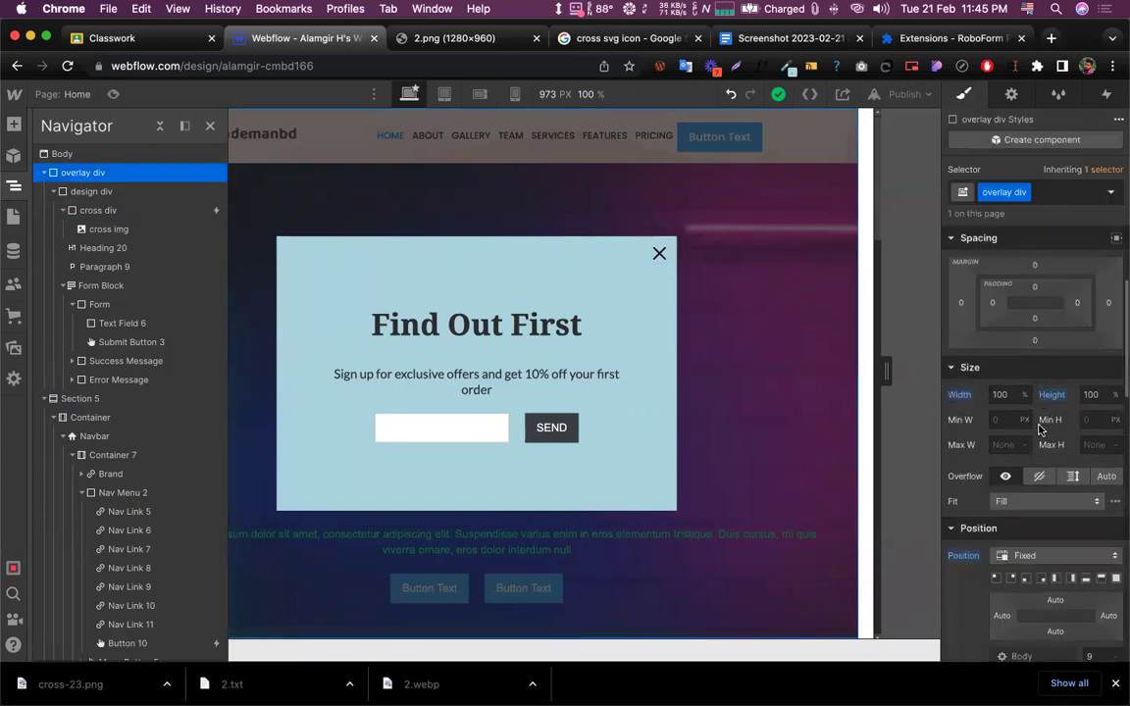
scroll(1060, 497, up, 8)
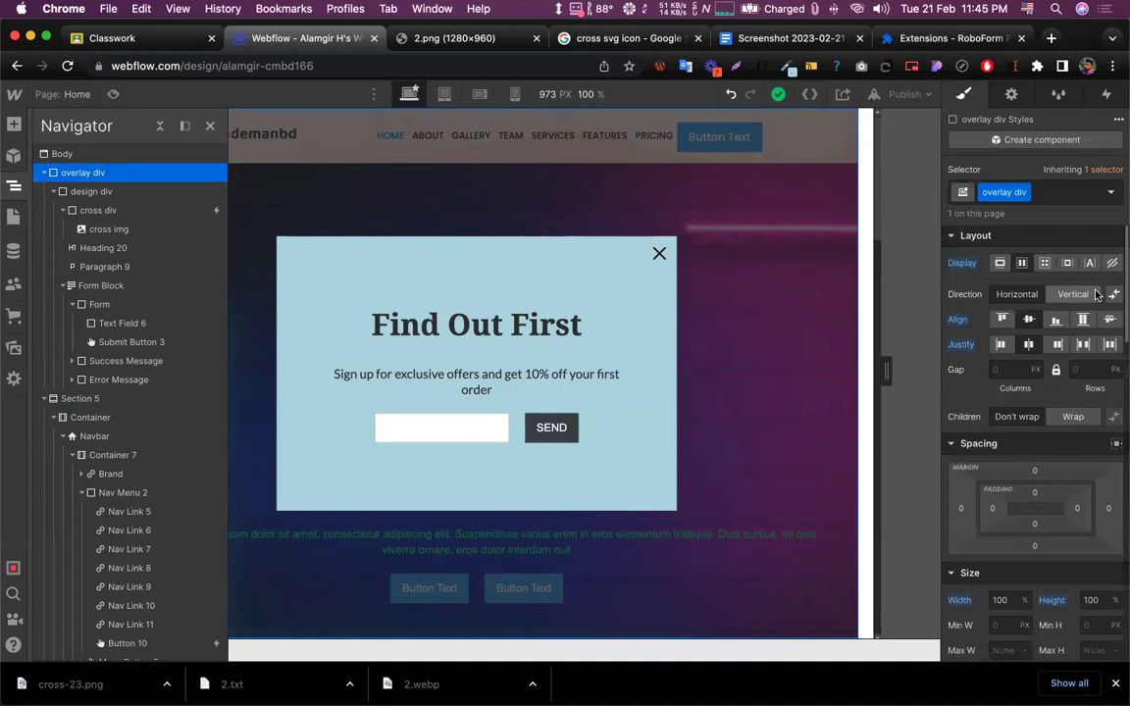
click(1112, 263)
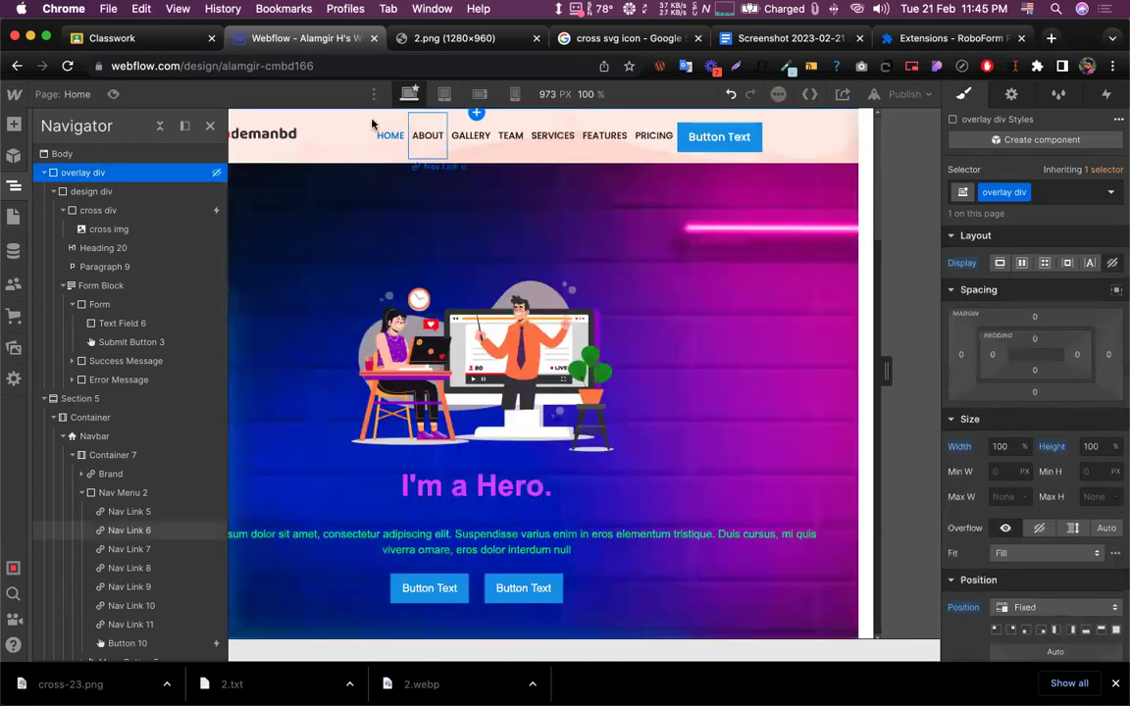
Preview the page with the overlay hidden by default and test opening and closing the pop-up
click(210, 125)
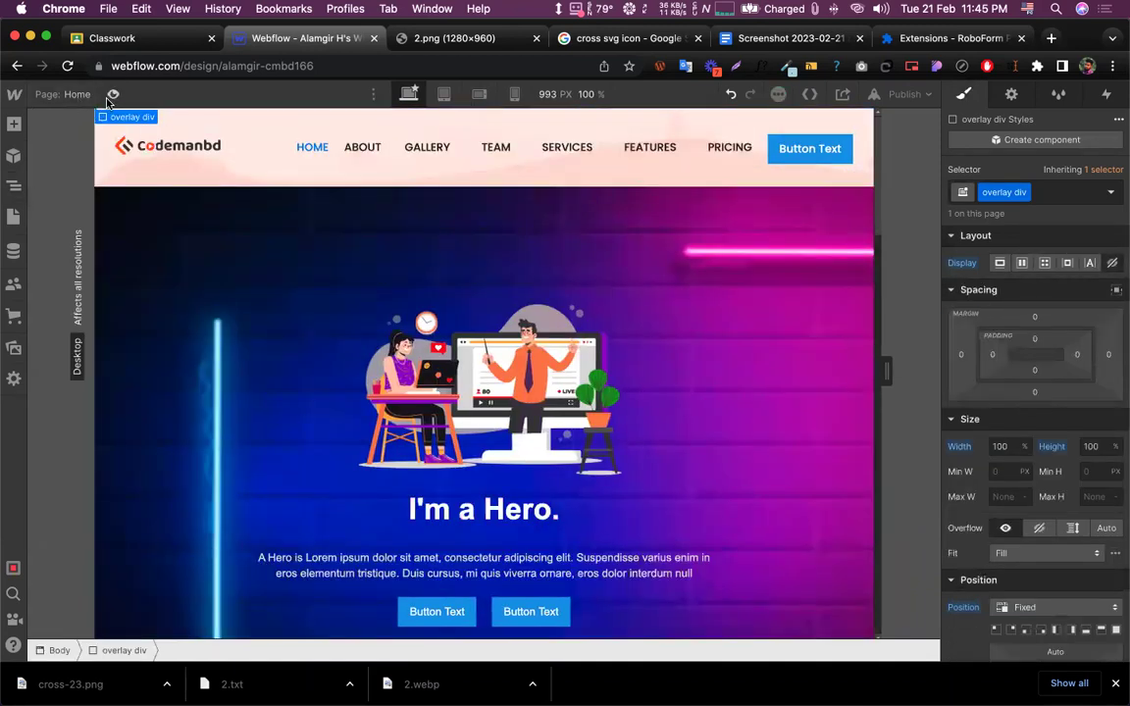
click(113, 95)
click(878, 147)
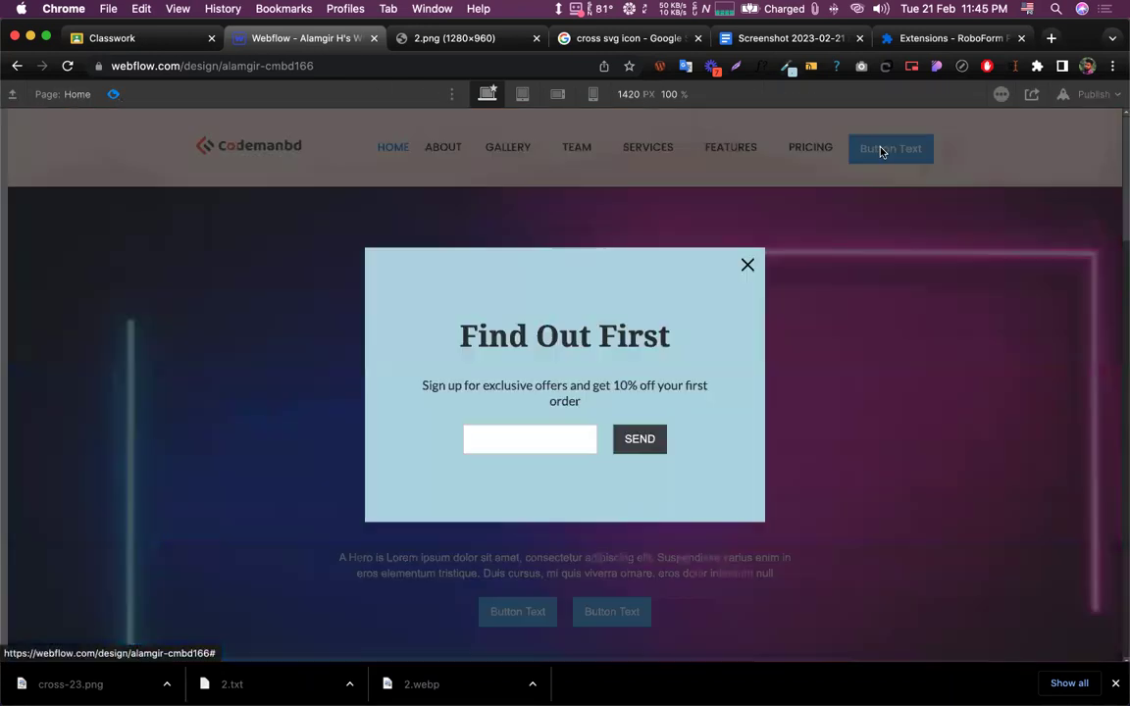
click(748, 268)
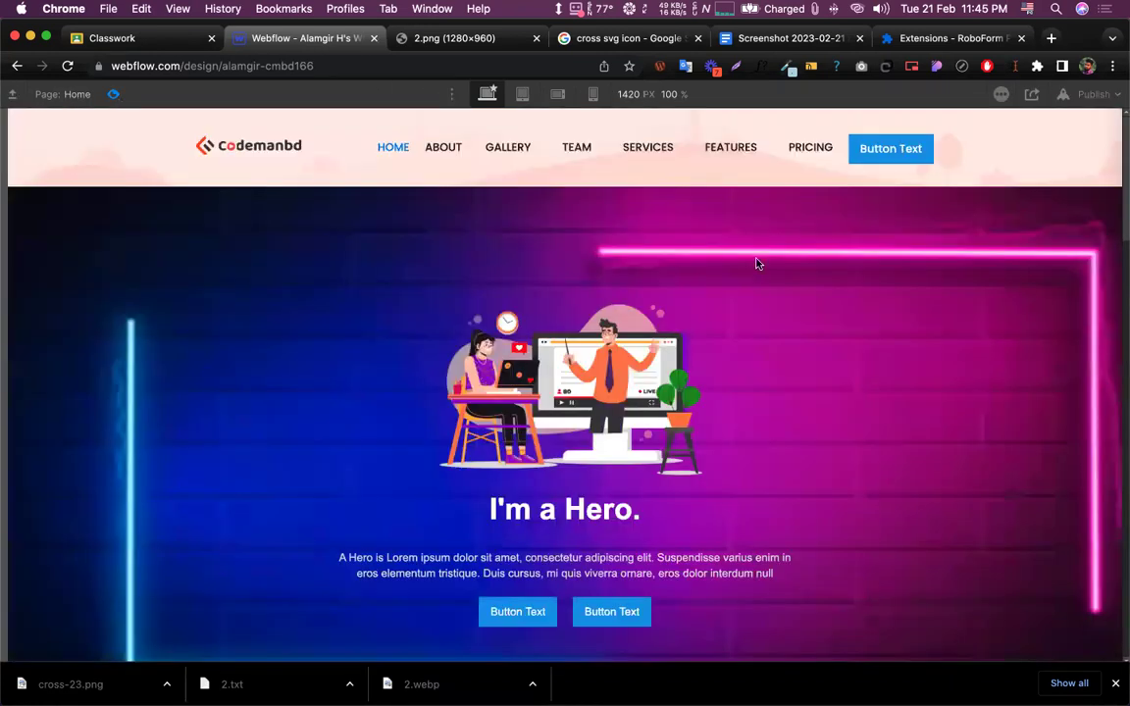
click(878, 147)
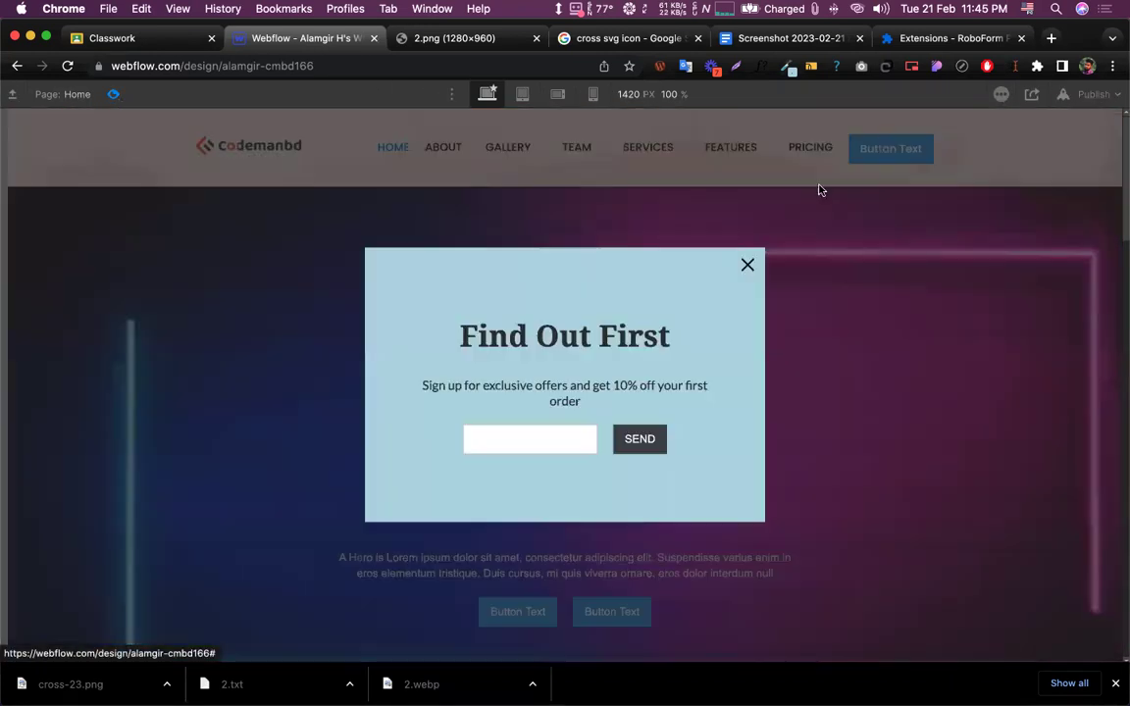
Close the pop-up with its cross in preview, return to the designer and check the overlay div in the element tree
click(748, 264)
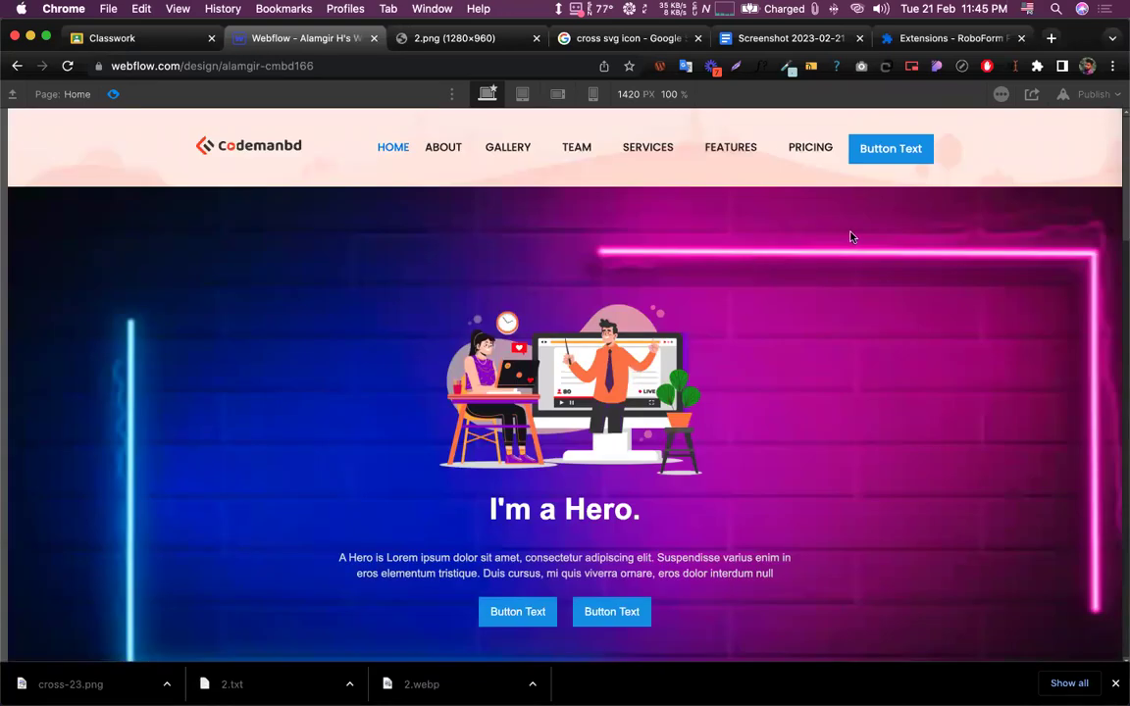
click(113, 95)
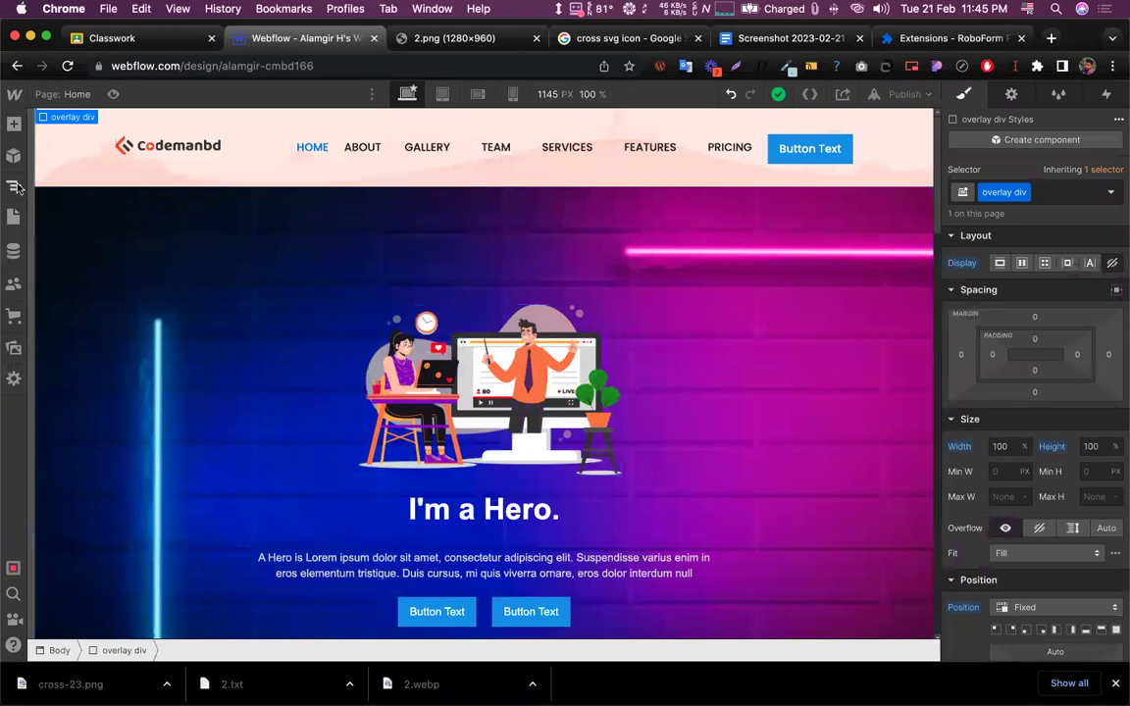
click(13, 184)
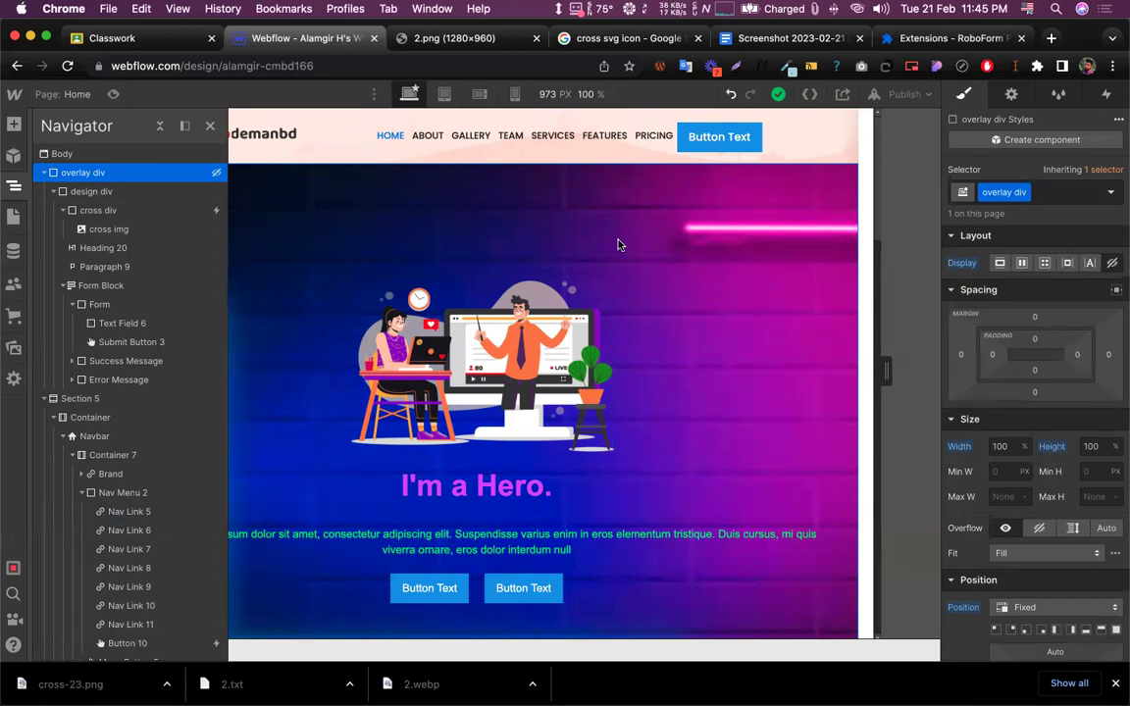
click(185, 123)
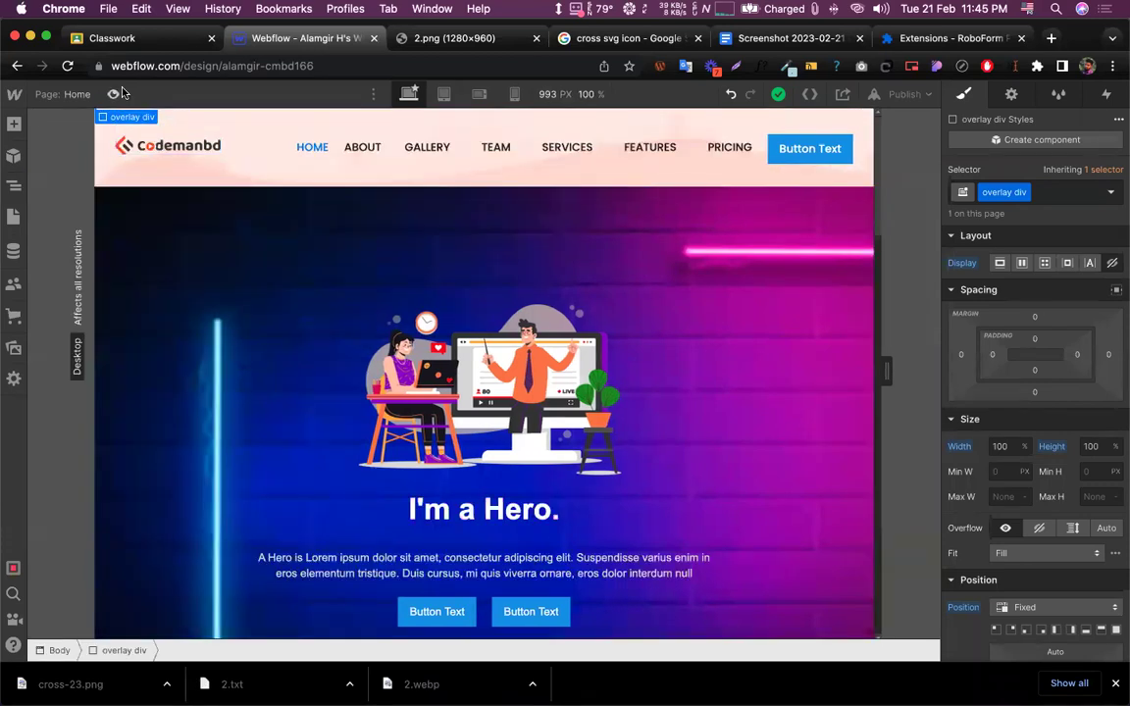
Preview the page, open the pop-up with the navbar button, check it over the scrolling page, and return to the designer
click(114, 94)
click(867, 150)
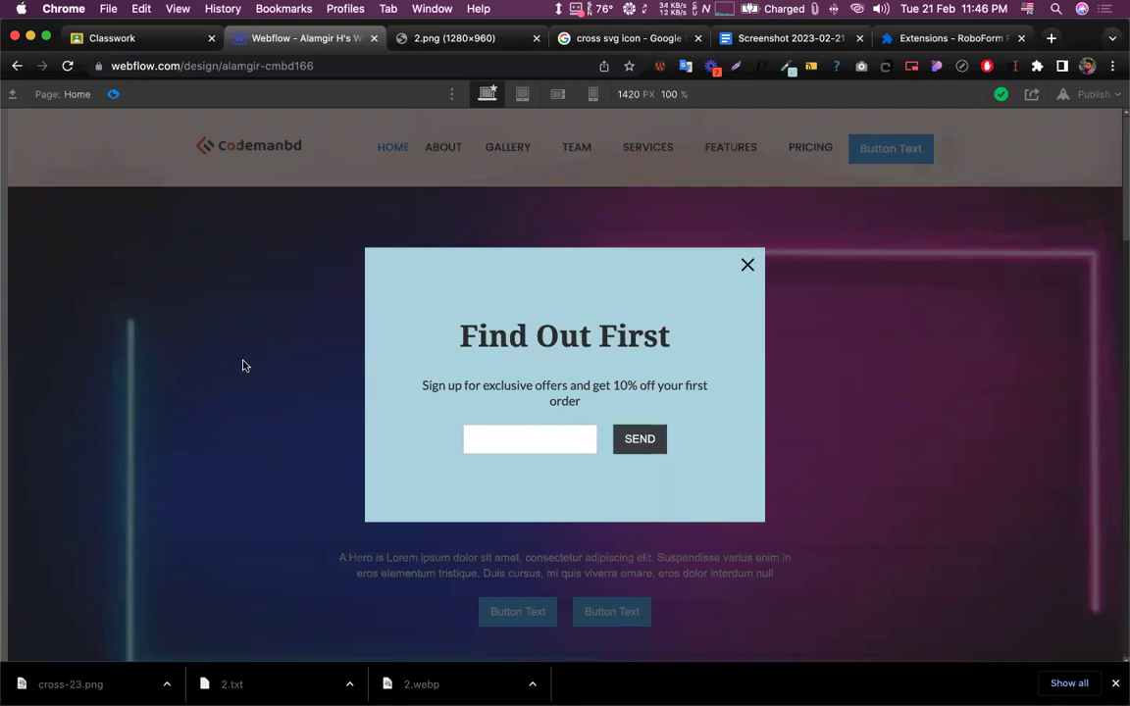
scroll(244, 391, down, 10)
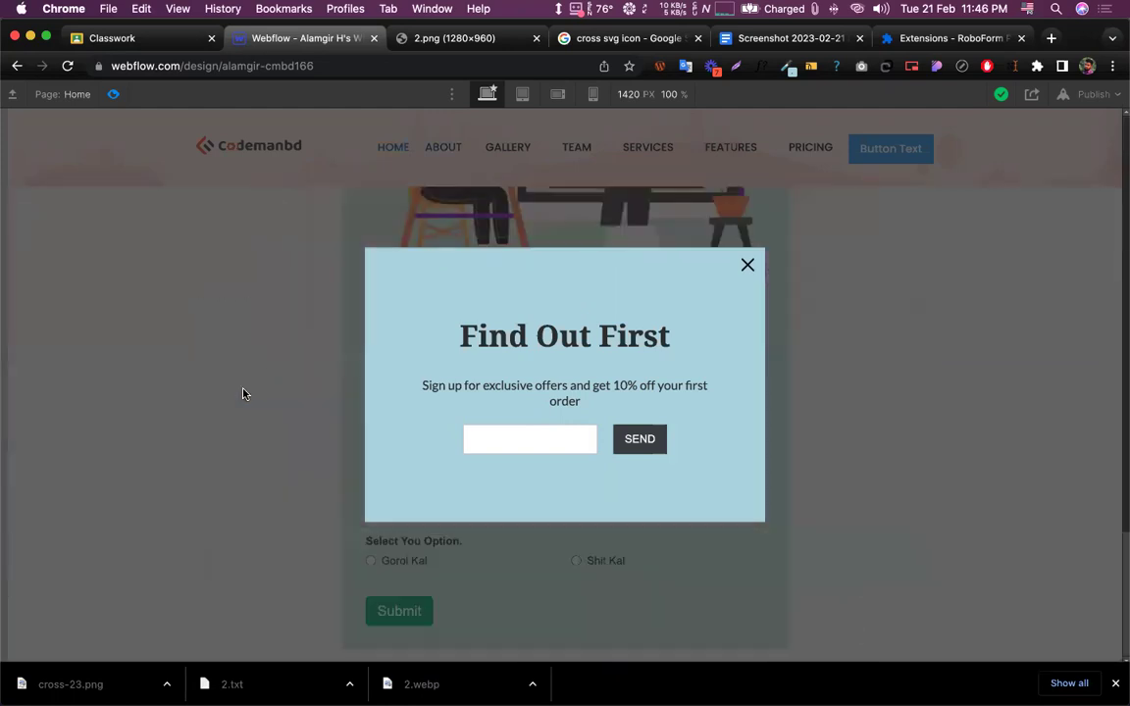
scroll(244, 394, up, 10)
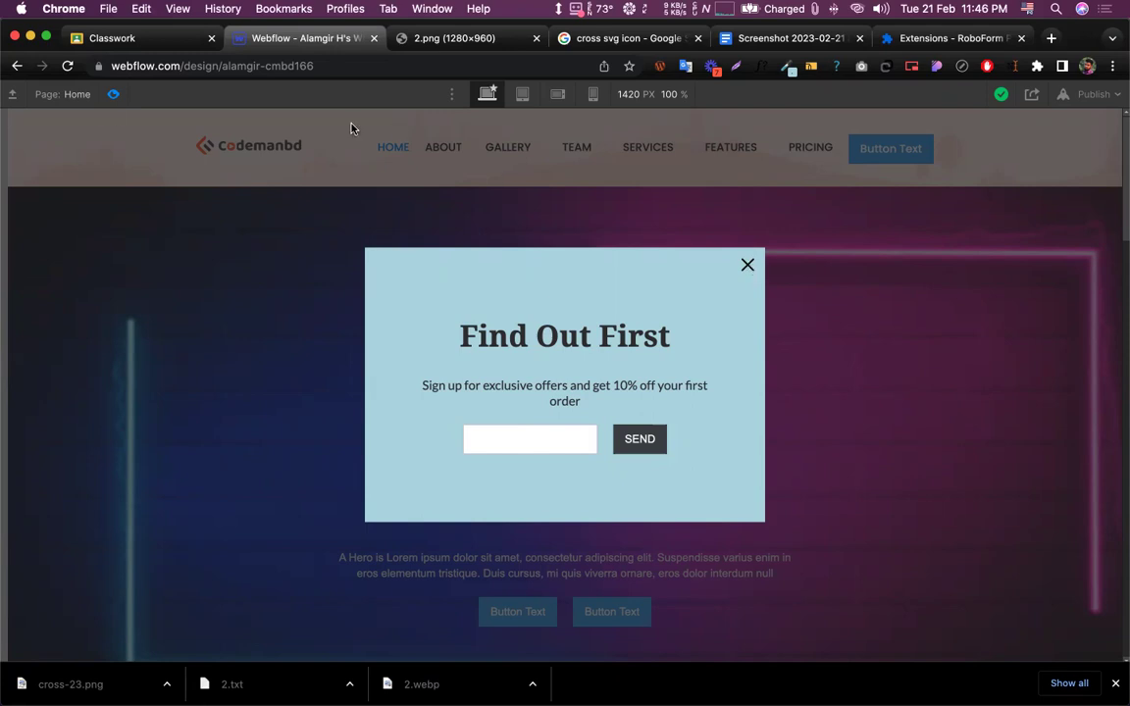
click(110, 96)
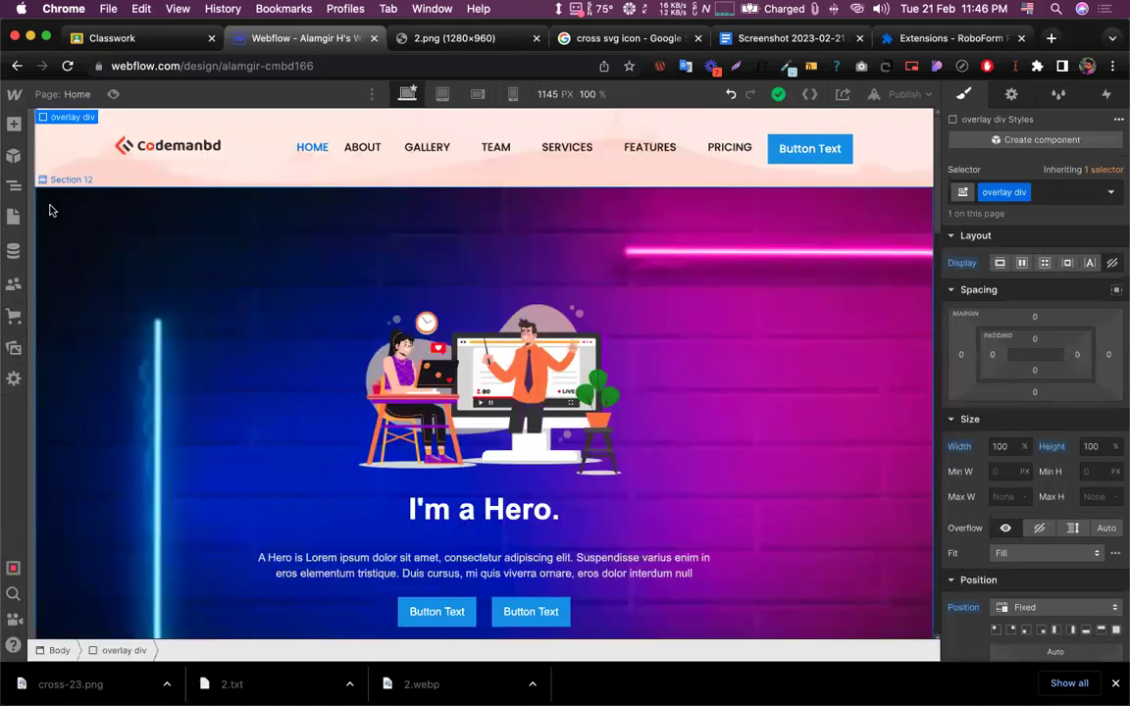
Set the overlay div's display to Flex to show the pop-up on the canvas, and select its cross image
click(12, 187)
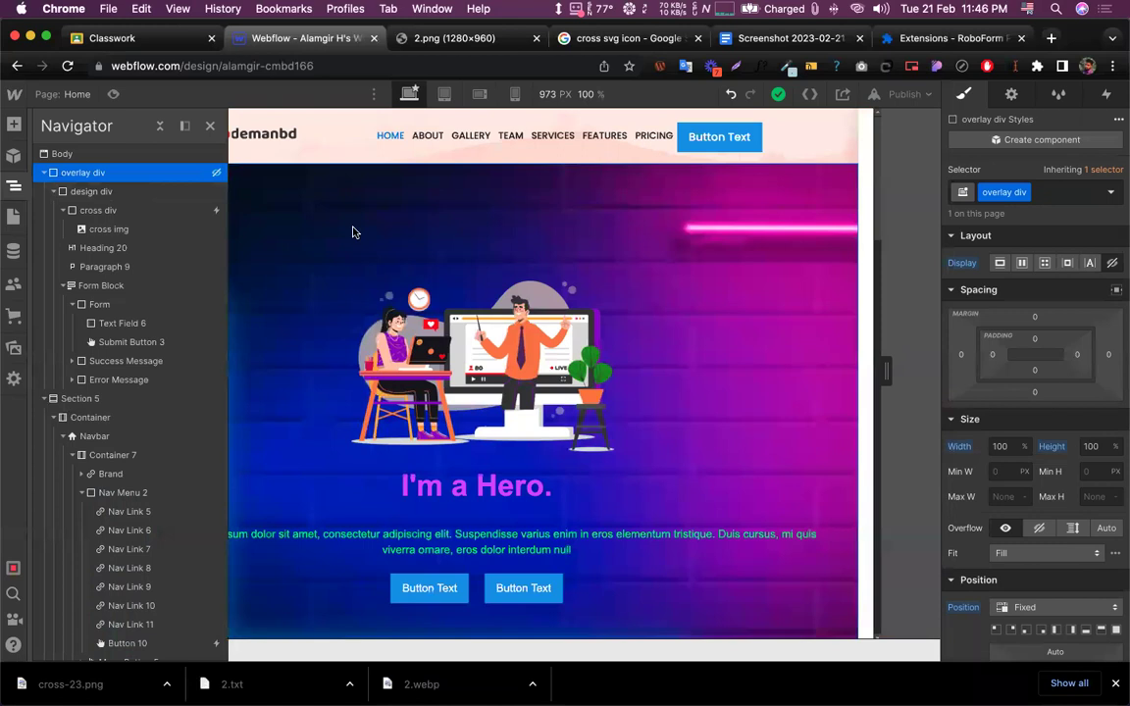
click(1021, 263)
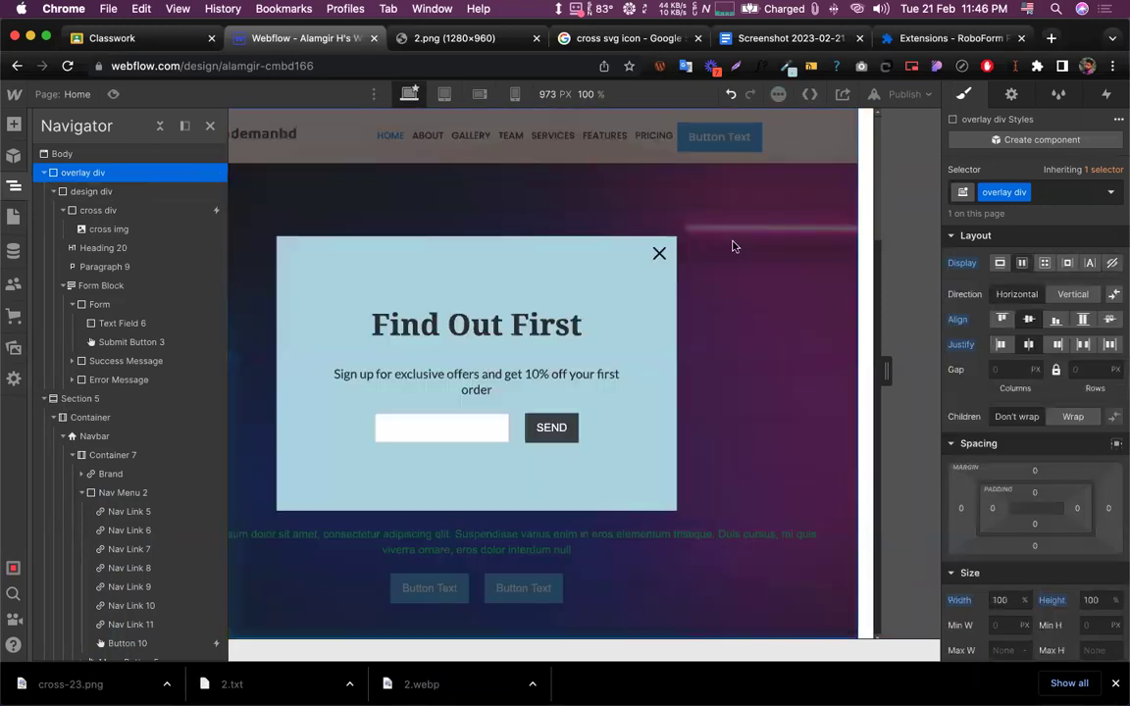
click(660, 255)
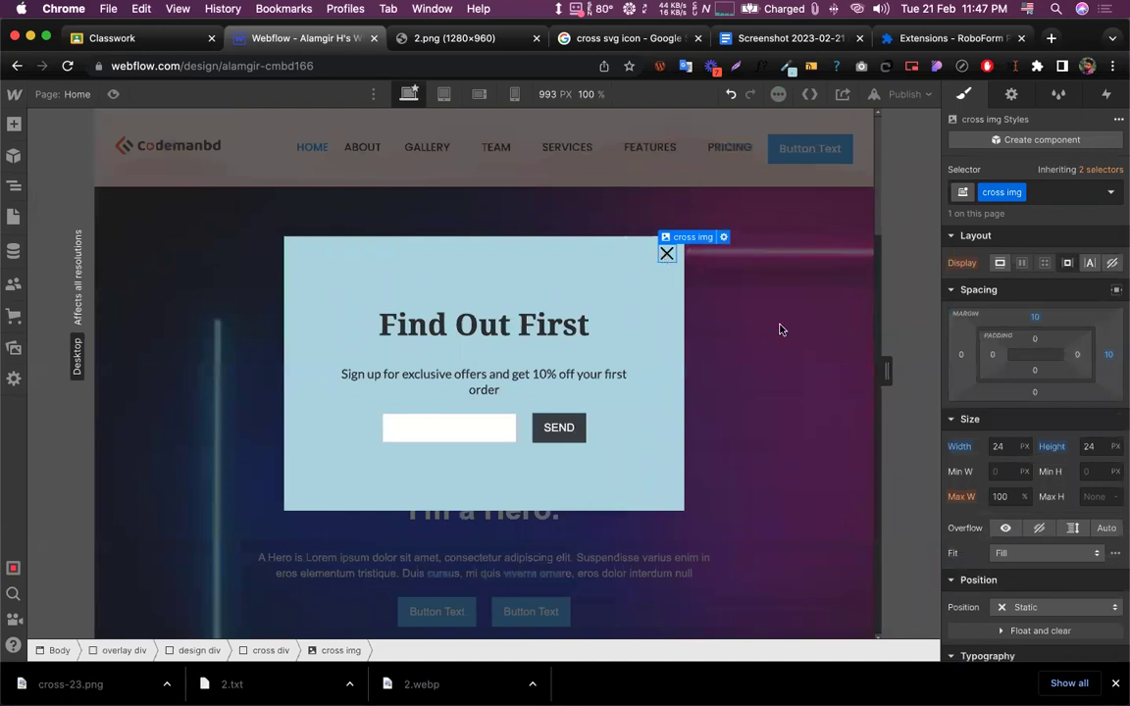
Try opacities of 65% and 5% on the cross image, and set it back to 100%
scroll(1054, 443, down, 5)
scroll(1052, 444, down, 8)
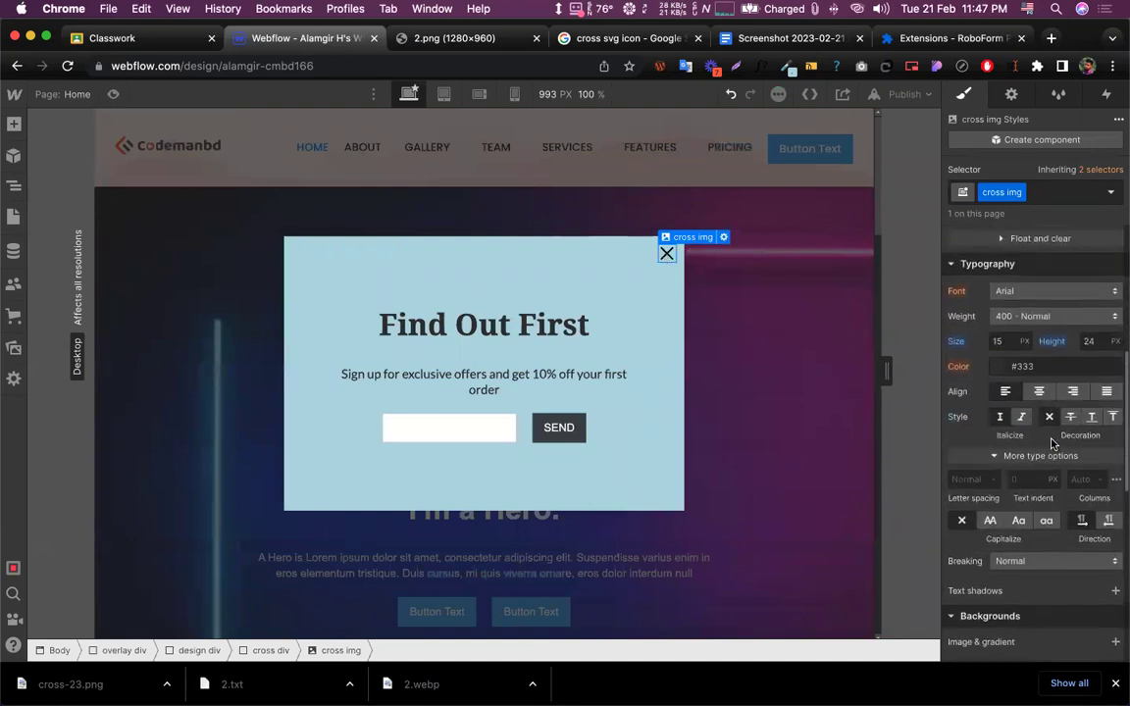
scroll(1051, 444, down, 7)
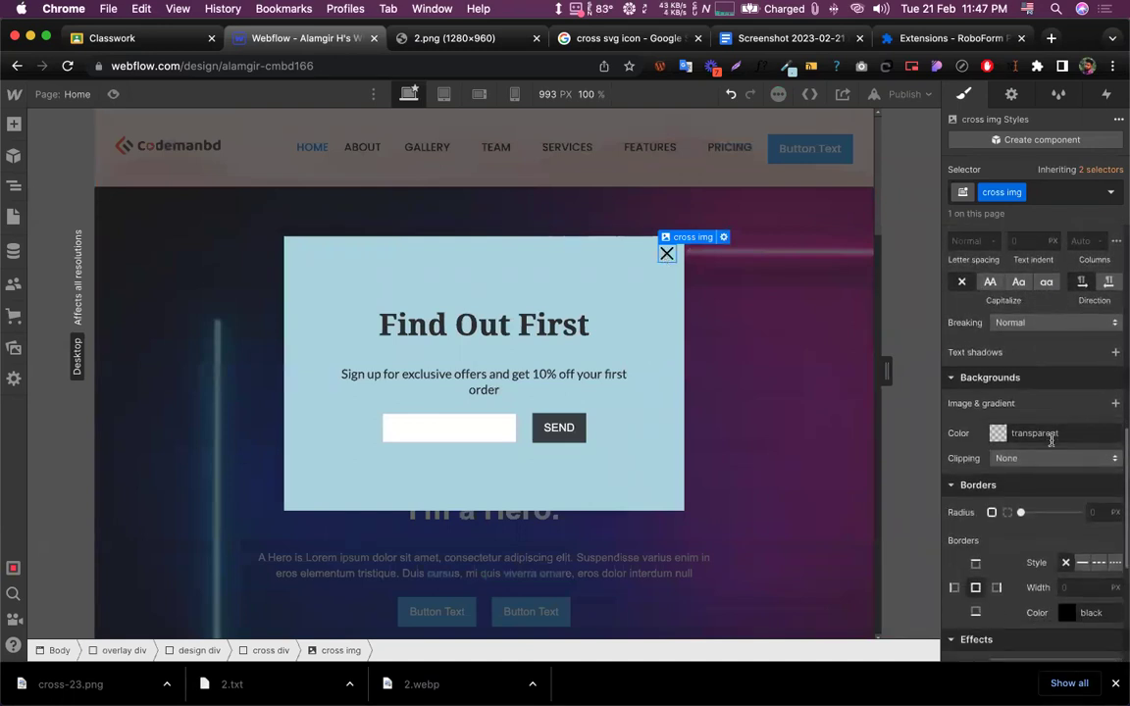
scroll(1051, 443, up, 9)
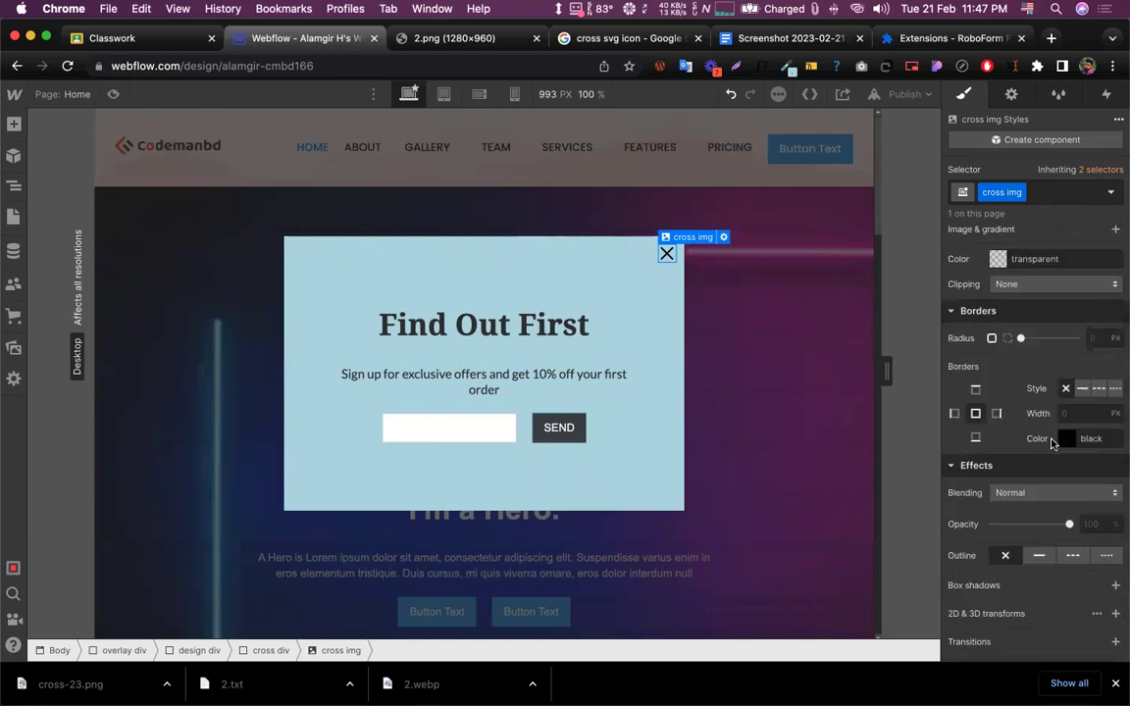
scroll(1051, 443, down, 6)
scroll(1040, 451, up, 5)
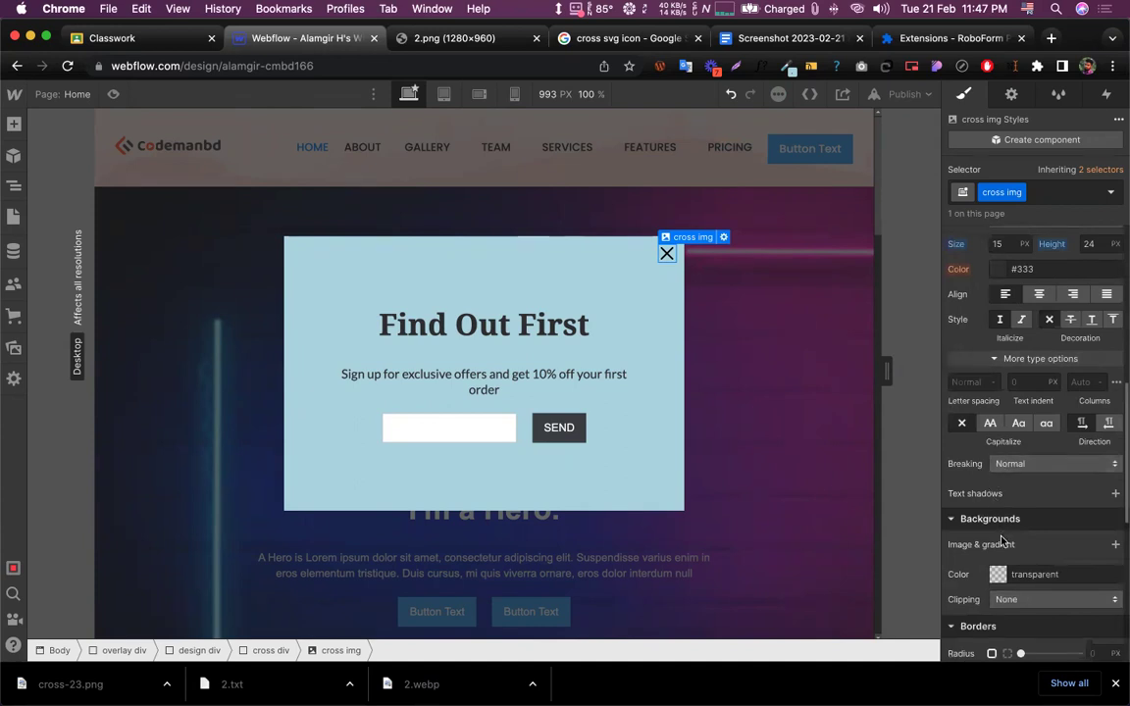
scroll(1036, 515, down, 4)
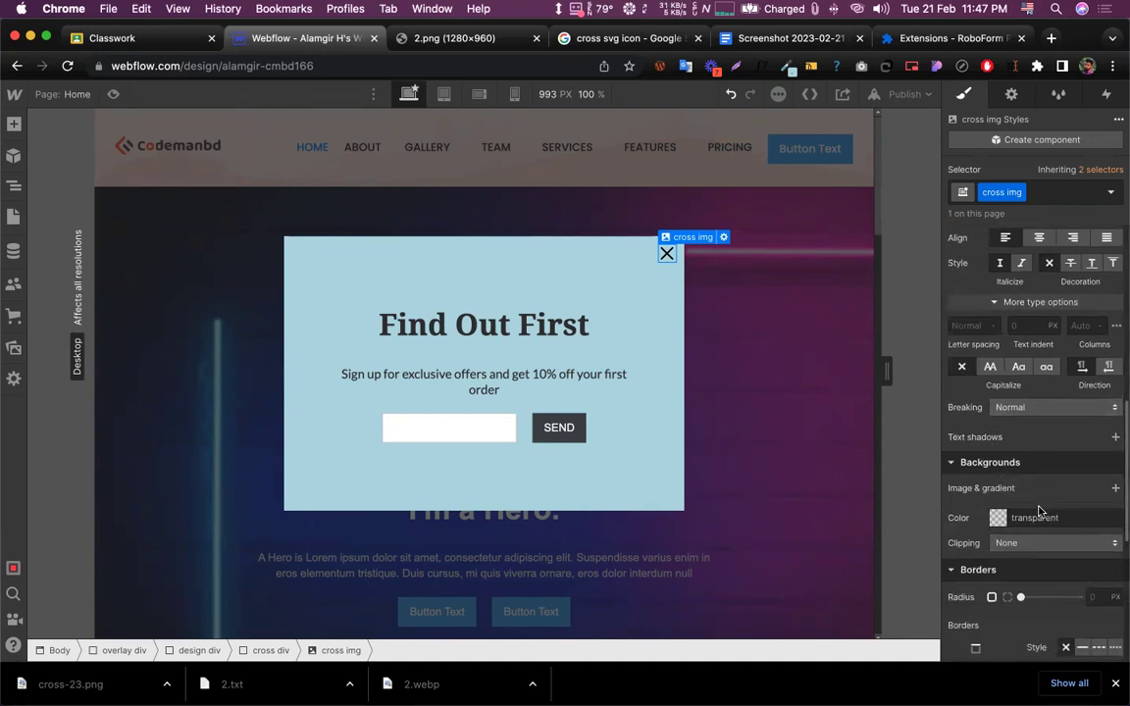
scroll(1021, 537, down, 6)
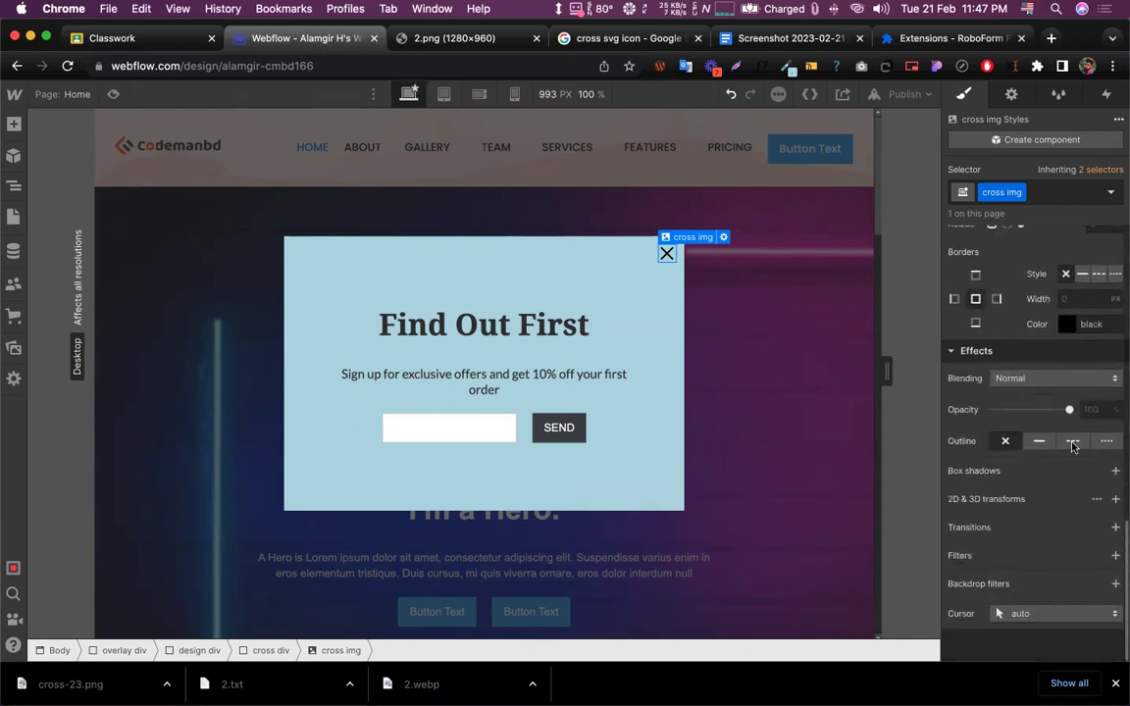
drag(1068, 410, 1042, 410)
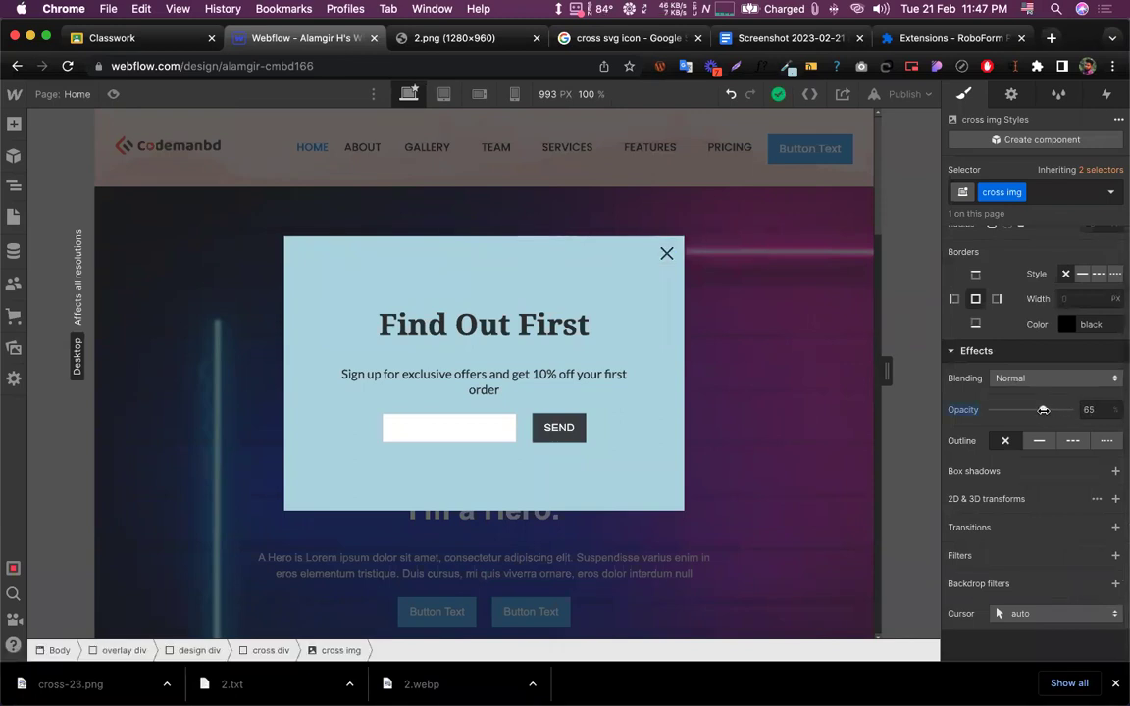
drag(1044, 410, 997, 410)
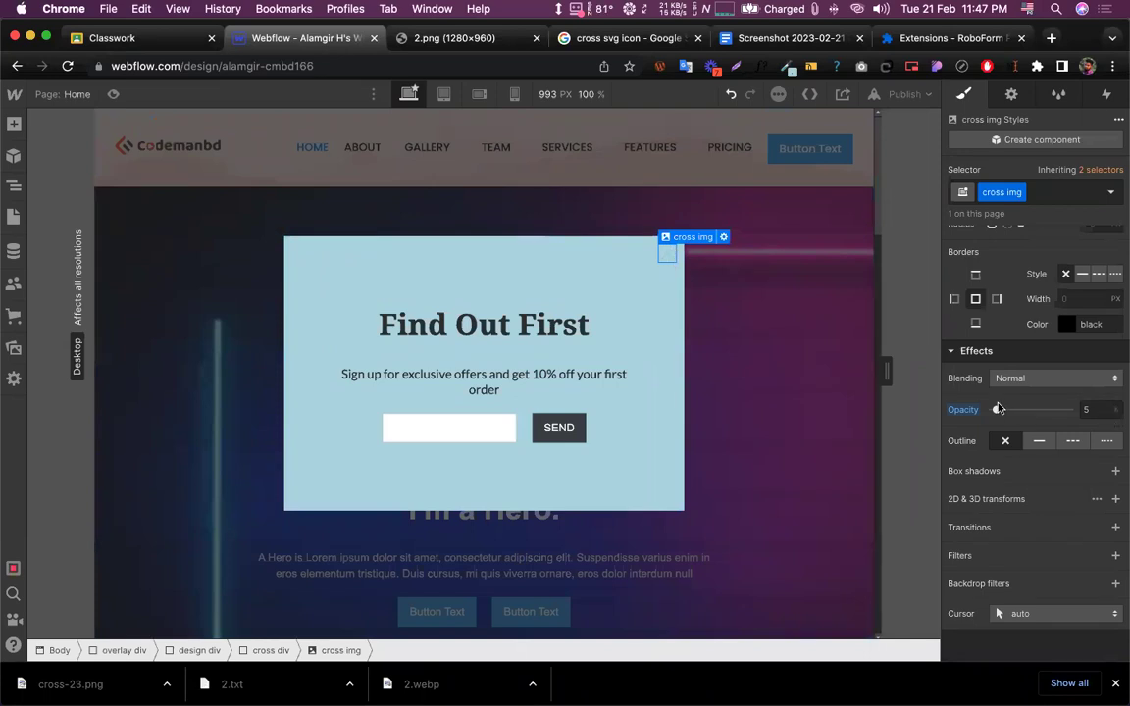
drag(995, 409, 1072, 408)
scroll(1025, 426, up, 10)
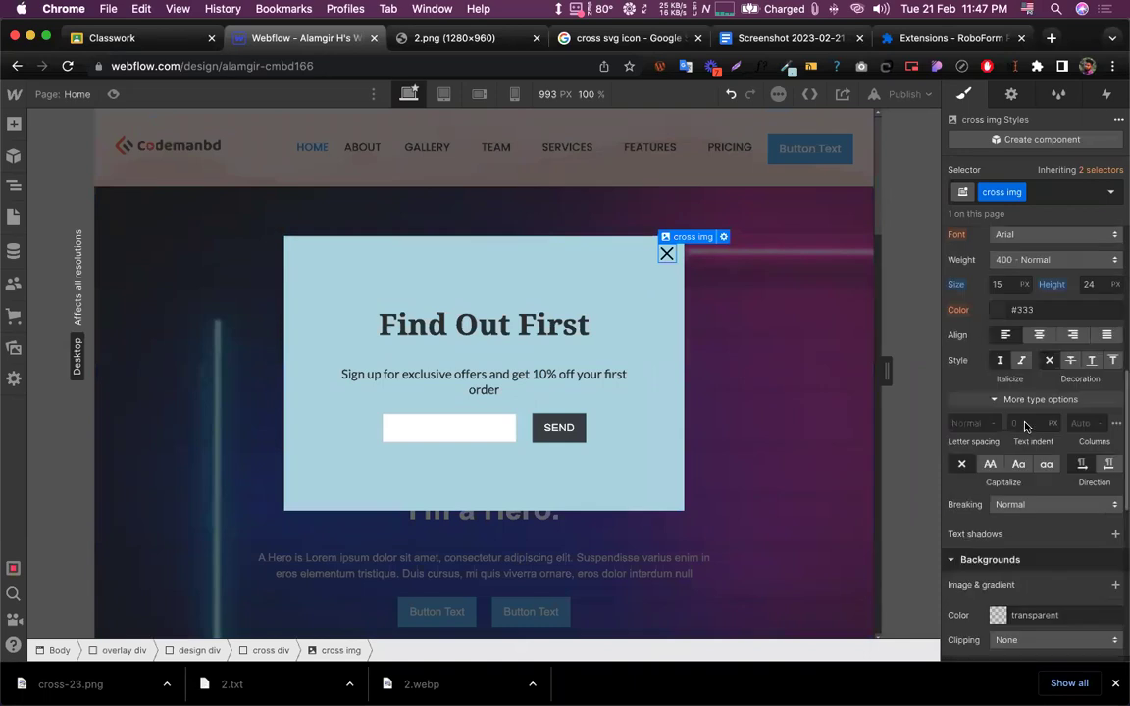
Set the cross image's opacity to 60% in its Hover state, and return to the base state
click(1109, 193)
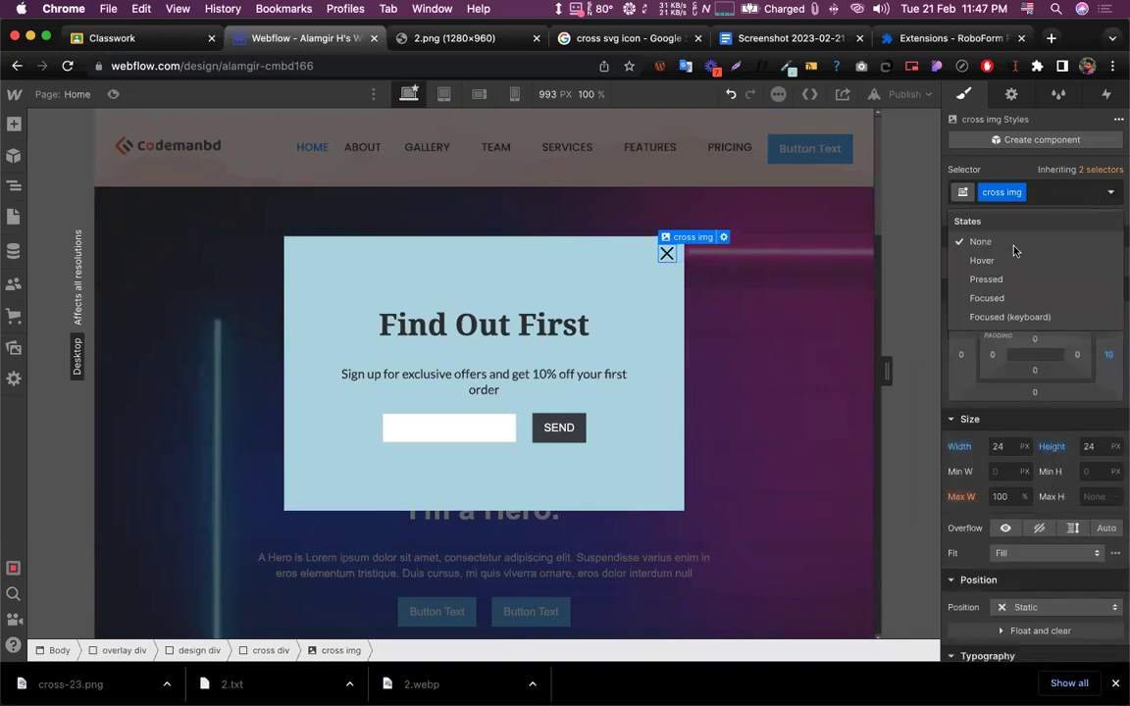
click(981, 261)
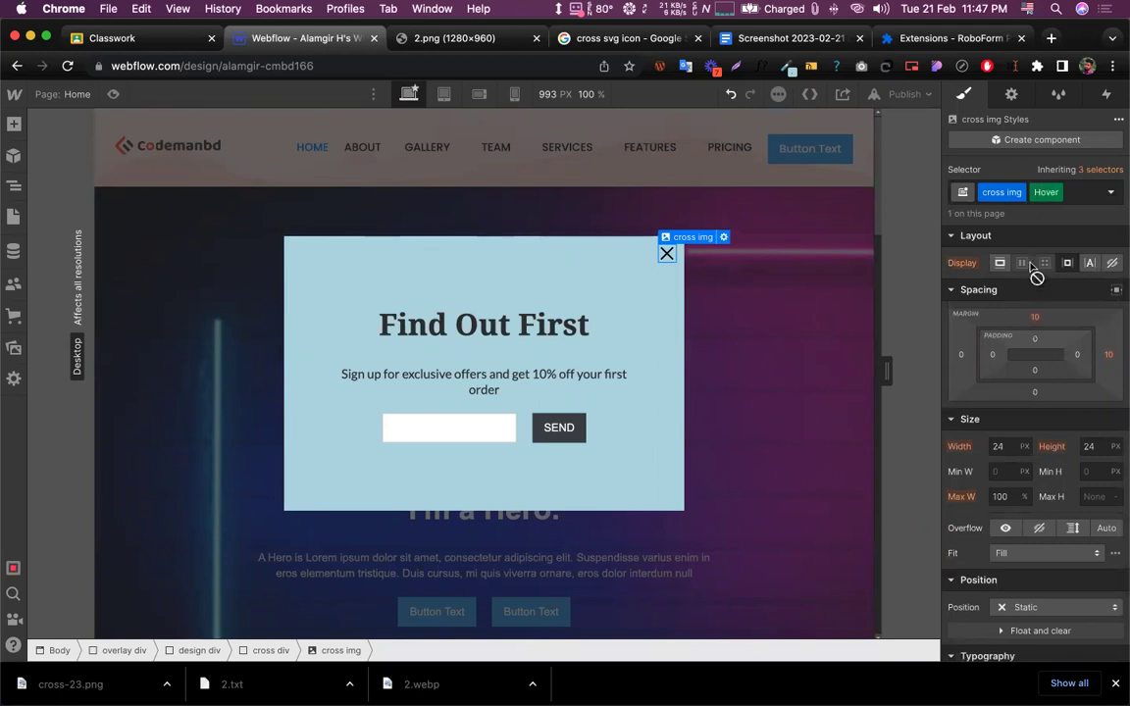
scroll(1031, 275, down, 8)
scroll(1039, 385, down, 9)
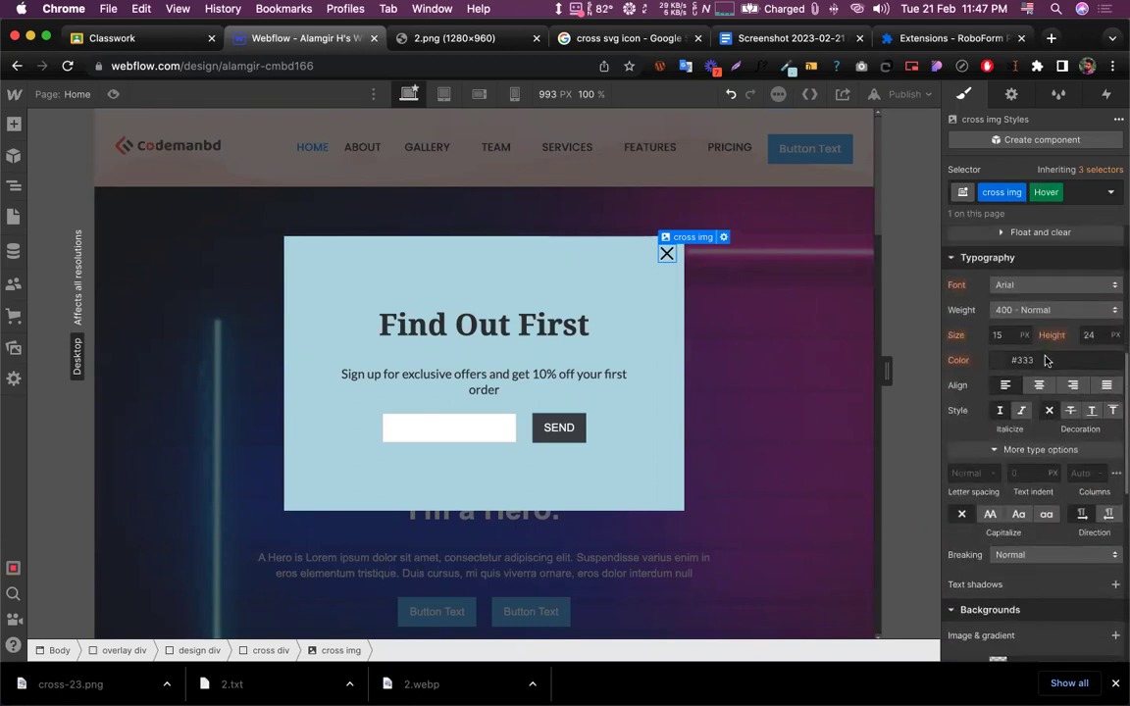
scroll(1029, 387, down, 4)
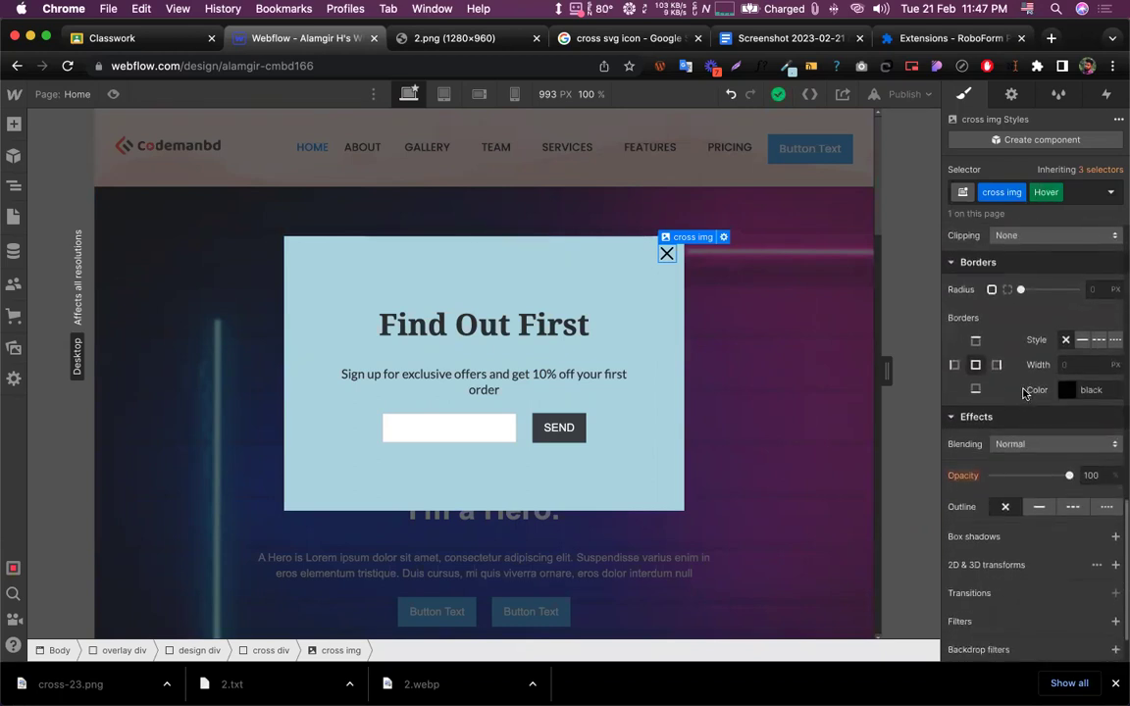
drag(1067, 411, 1038, 412)
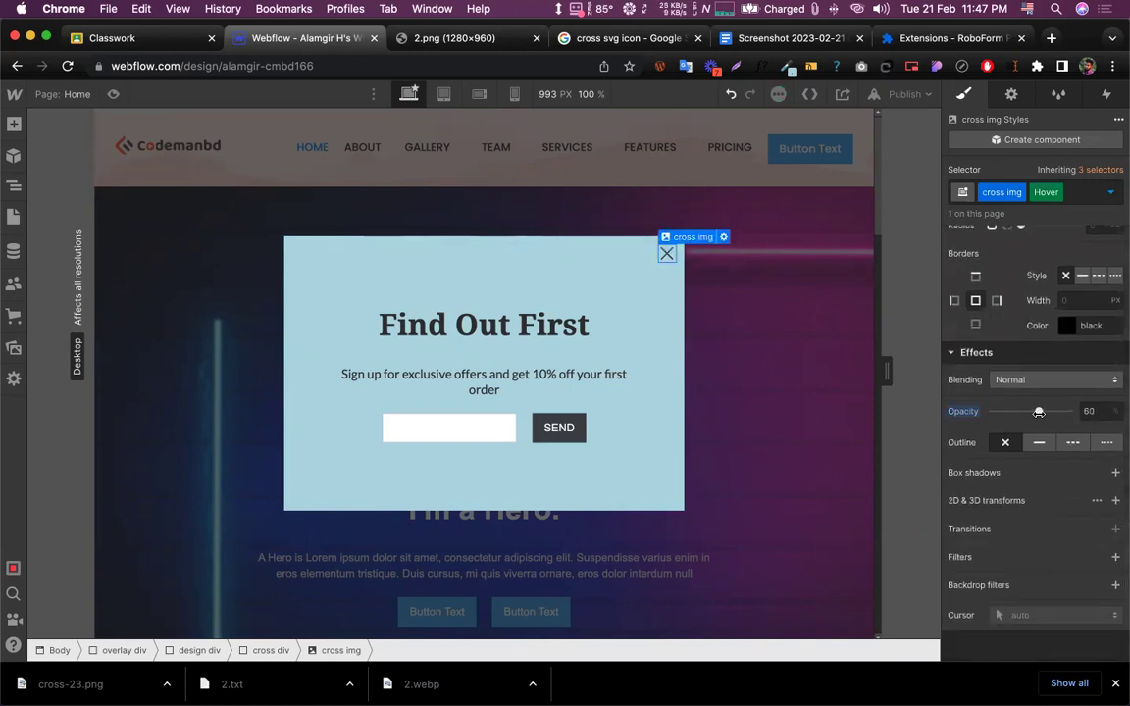
click(1057, 193)
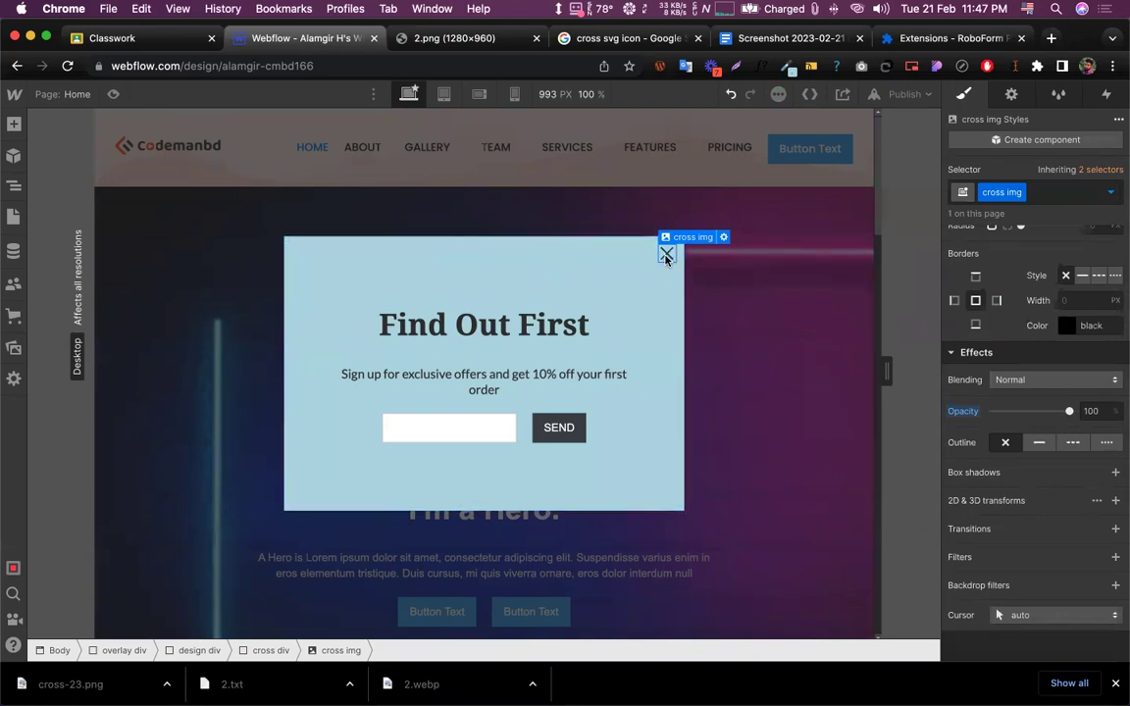
Set the opacity of the cross image's Hover state to 30%
click(1111, 192)
click(991, 261)
drag(1069, 411, 1016, 412)
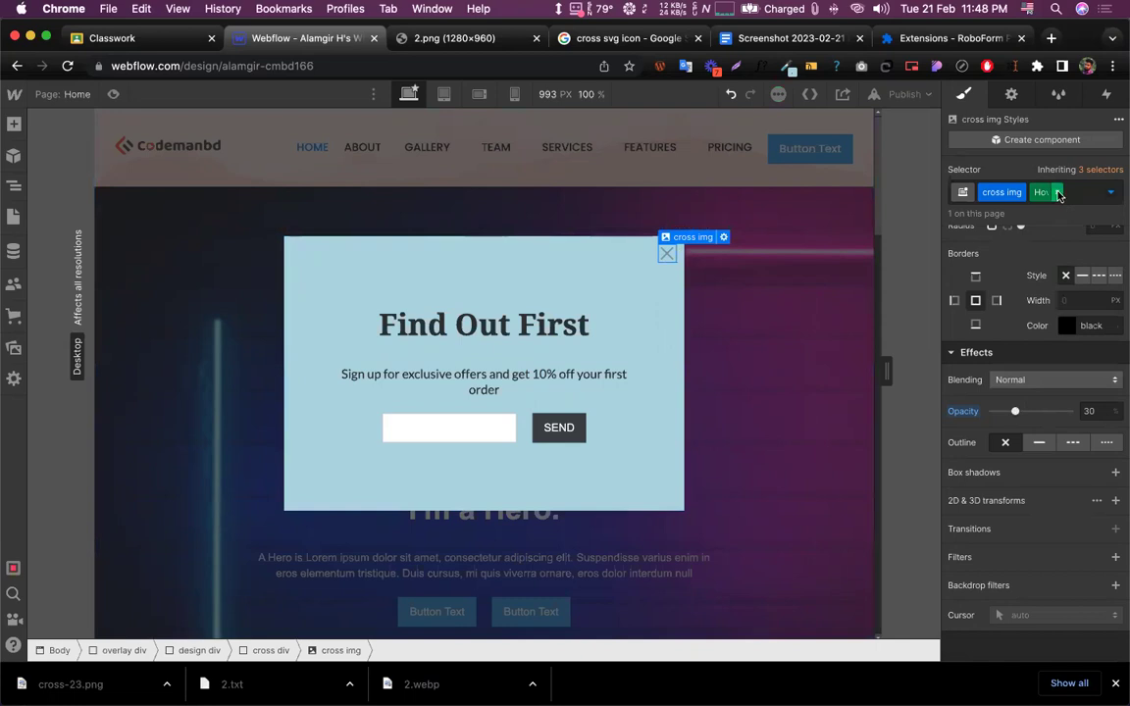
click(667, 254)
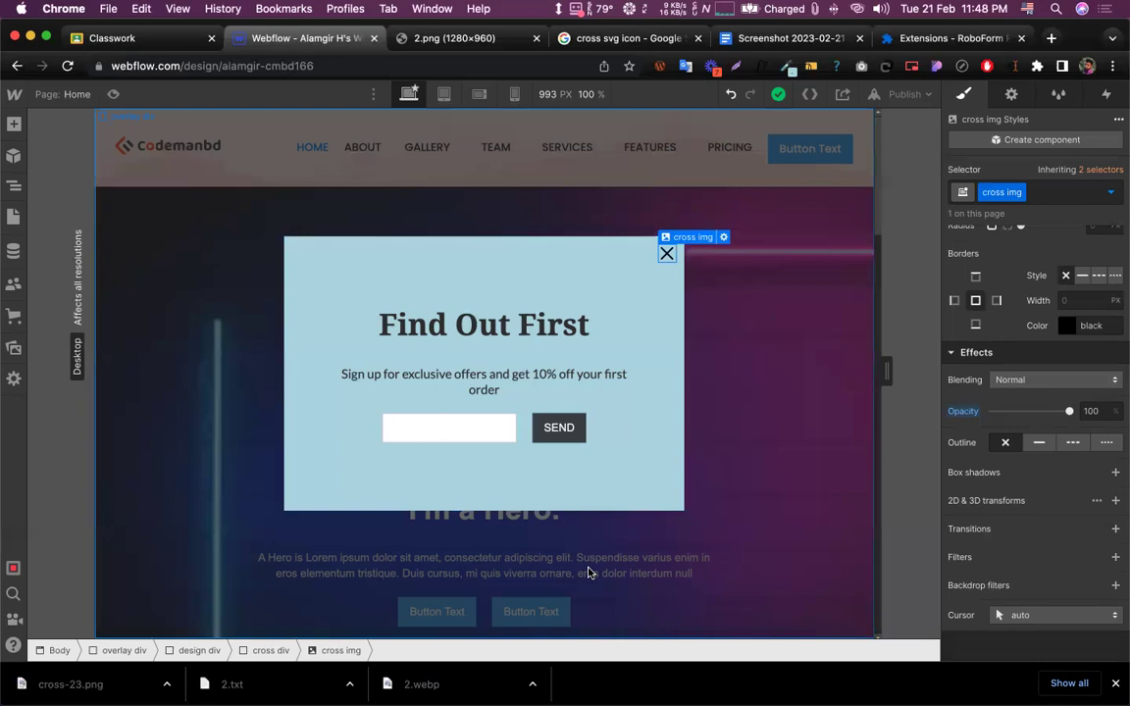
Return the cross image to its base state and set its cursor to pointer
click(667, 253)
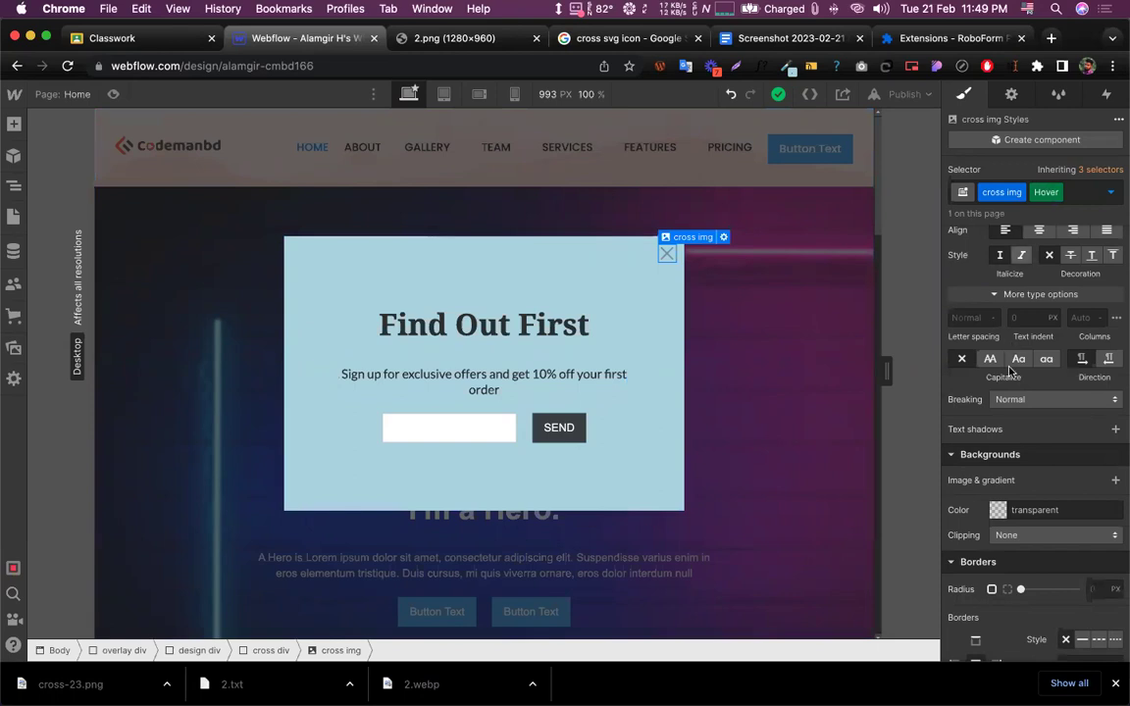
scroll(1014, 335, down, 4)
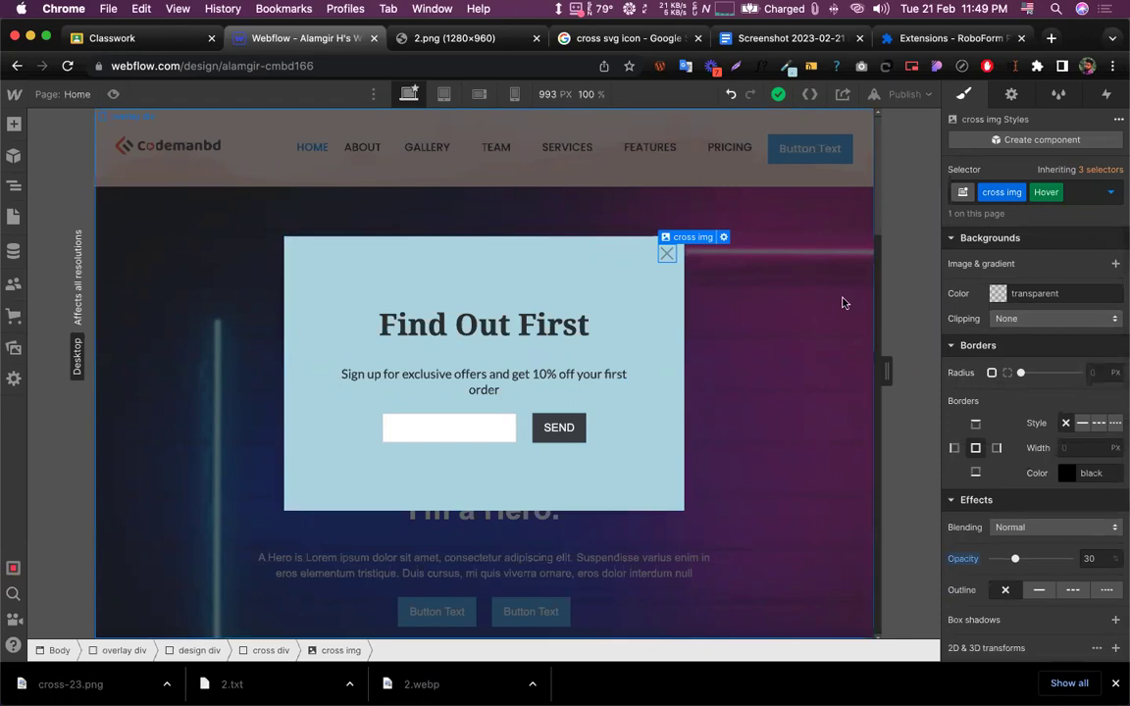
scroll(1012, 352, down, 3)
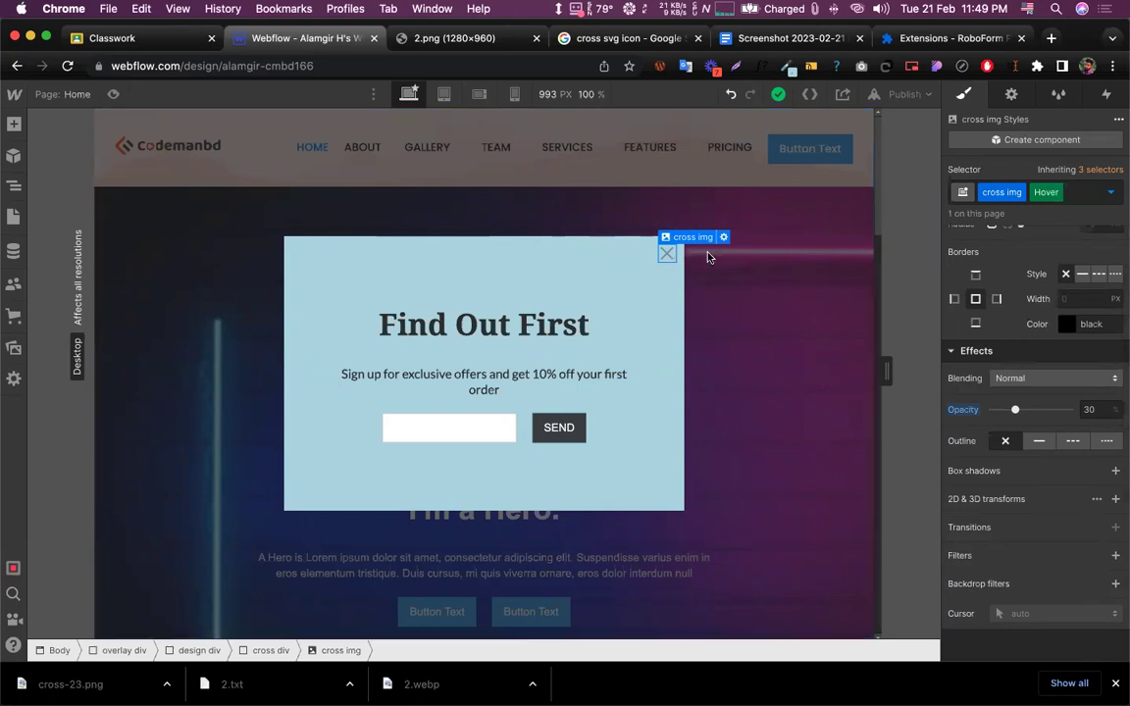
click(1053, 192)
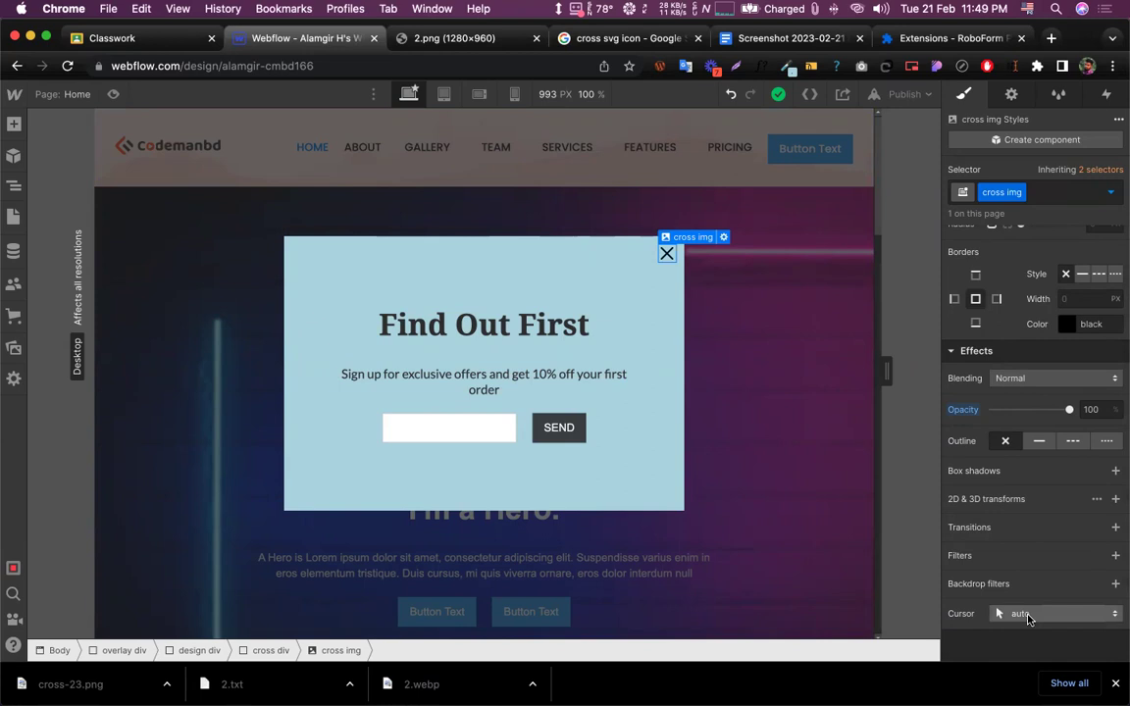
click(1015, 613)
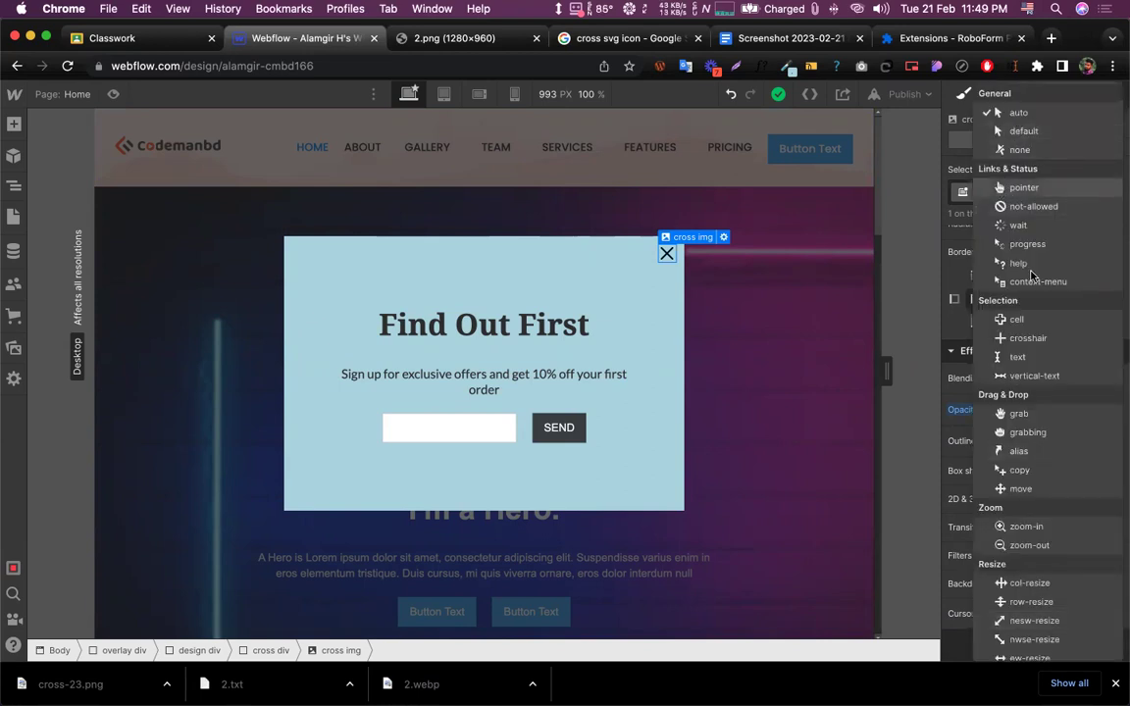
click(1010, 187)
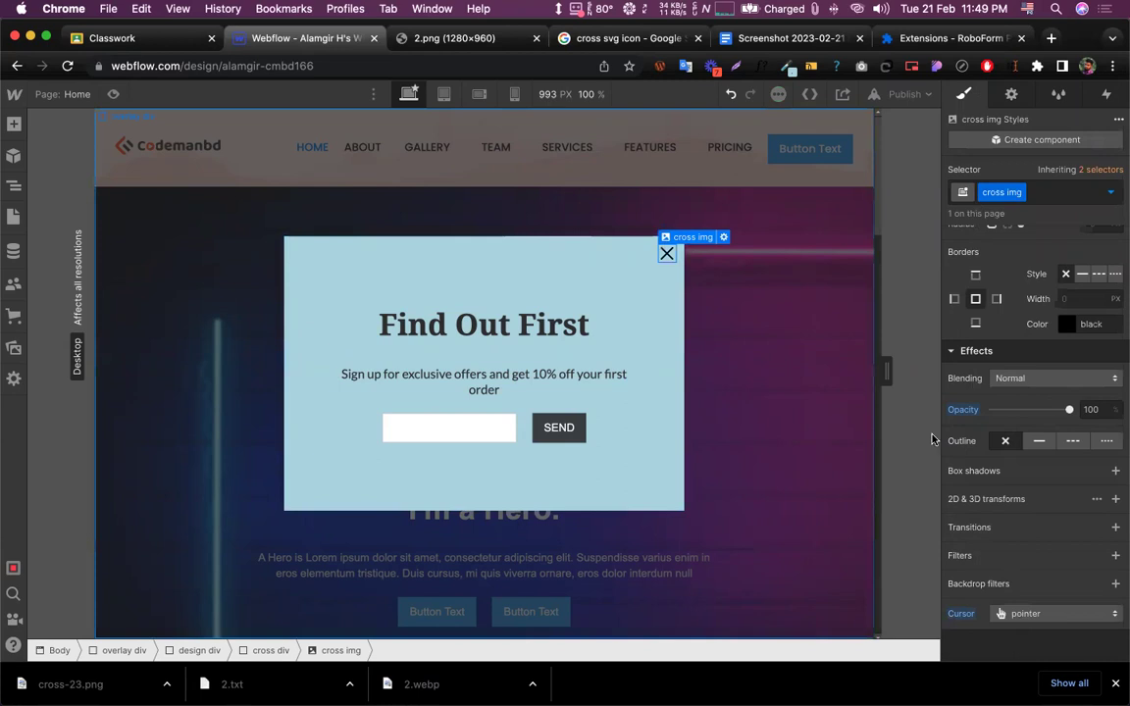
click(621, 398)
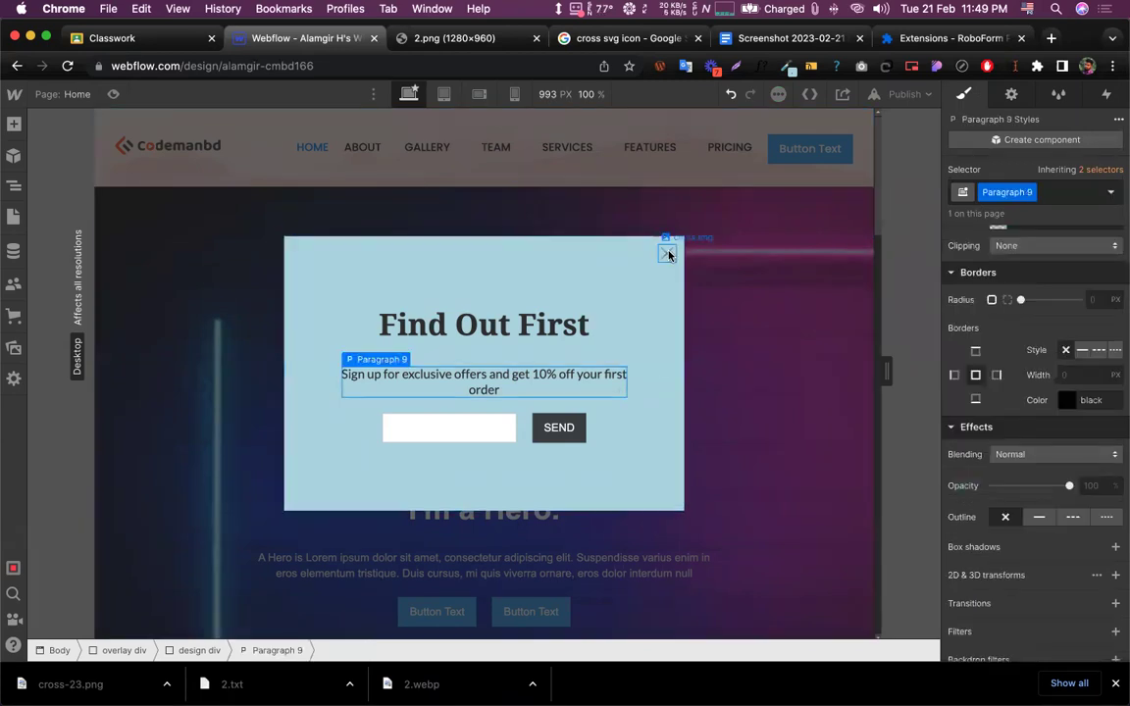
Choose the pointer cursor again for the cross image and preview its hover effect on the page
click(667, 253)
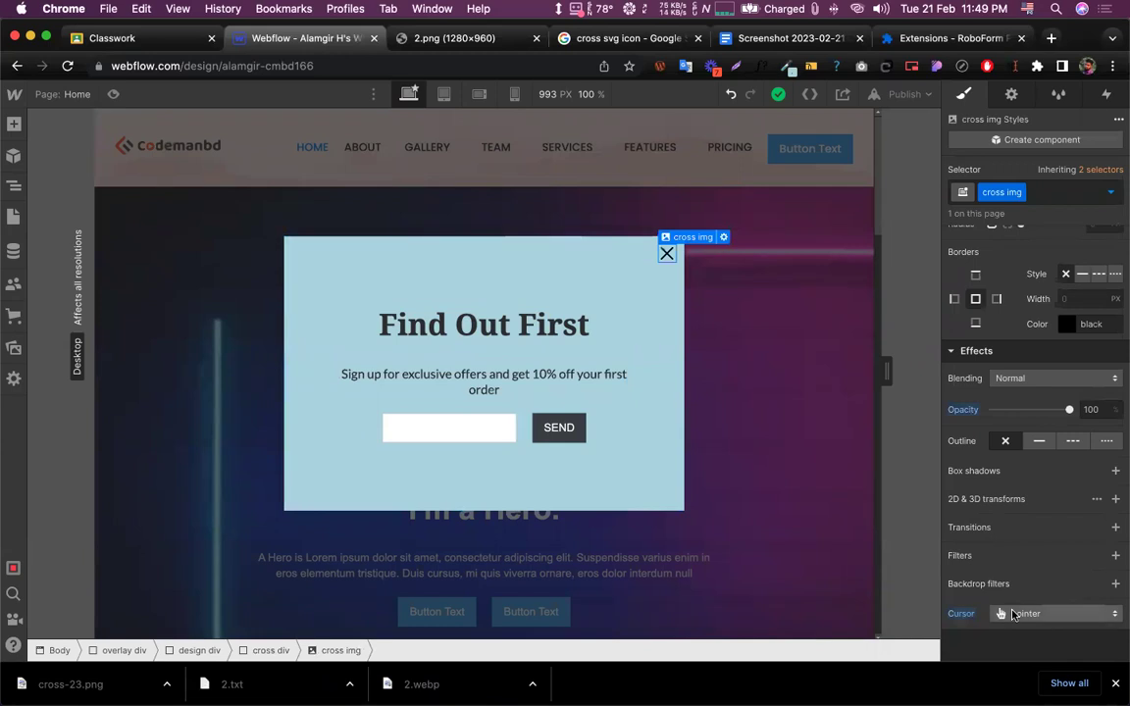
click(1013, 615)
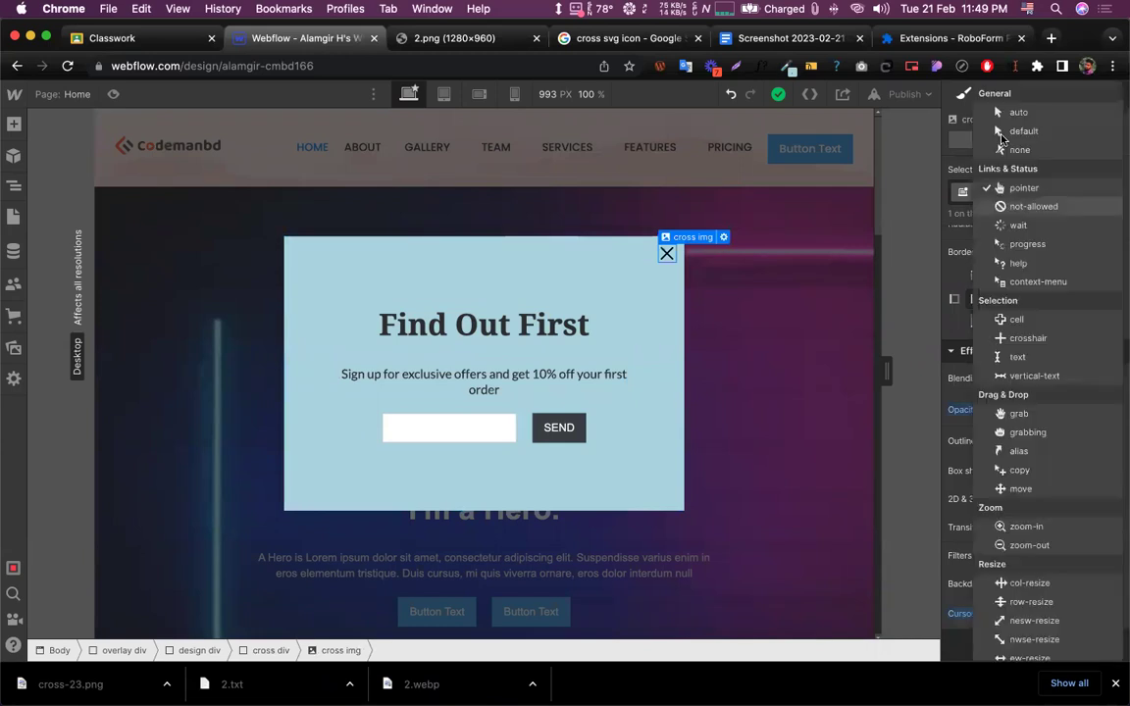
click(1002, 187)
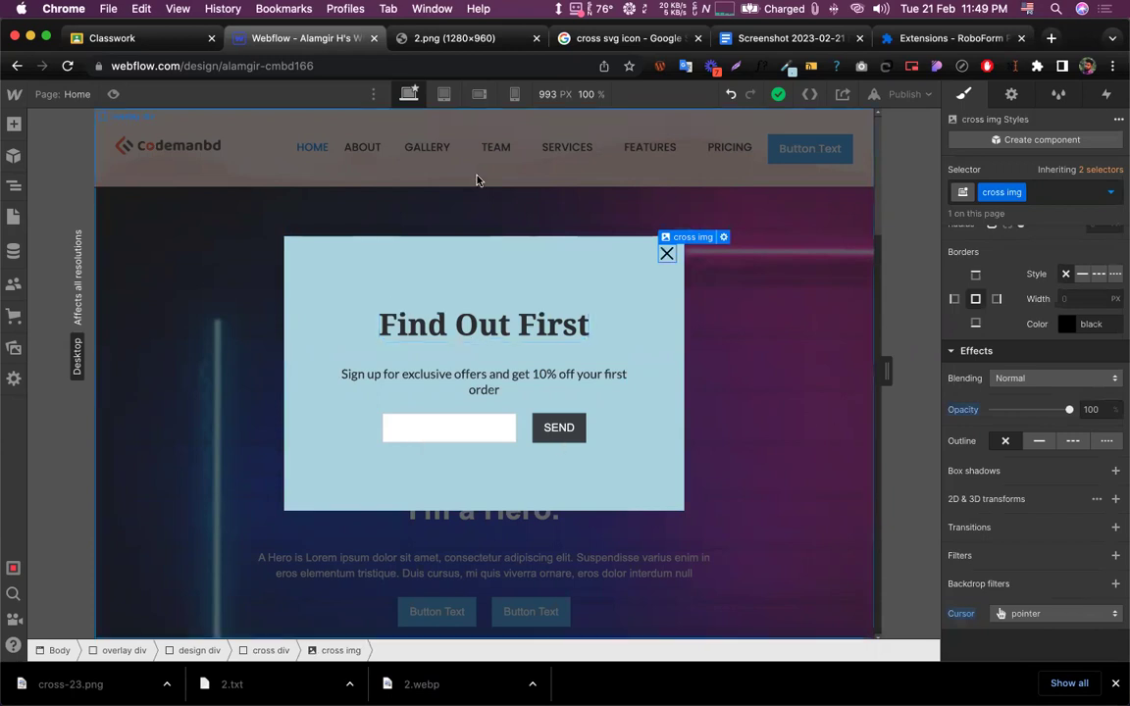
key(super+shift+p)
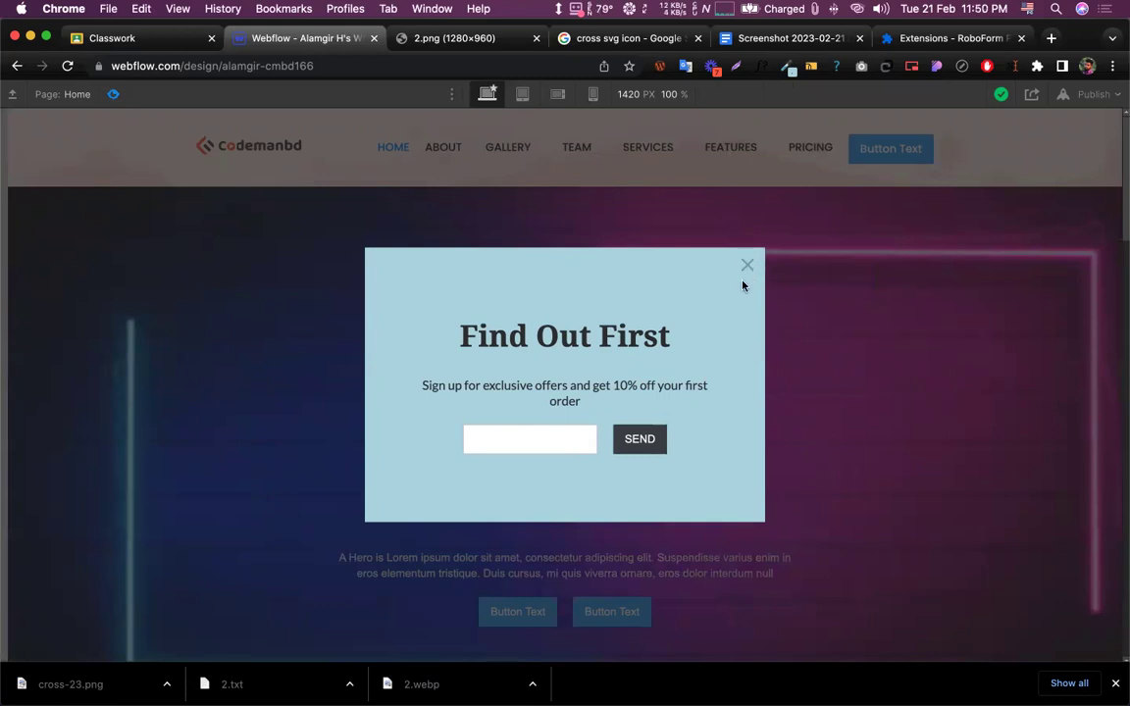
click(114, 94)
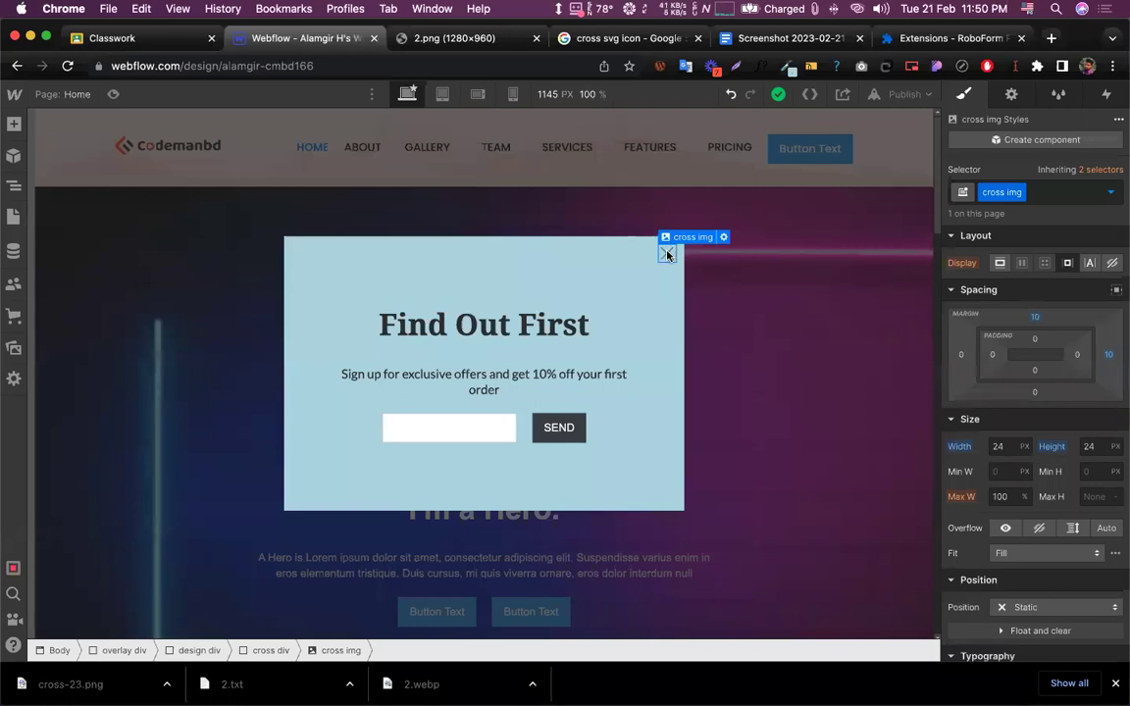
Try to add a transition in the cross image's Hover state, and return to the base state
scroll(1067, 539, down, 10)
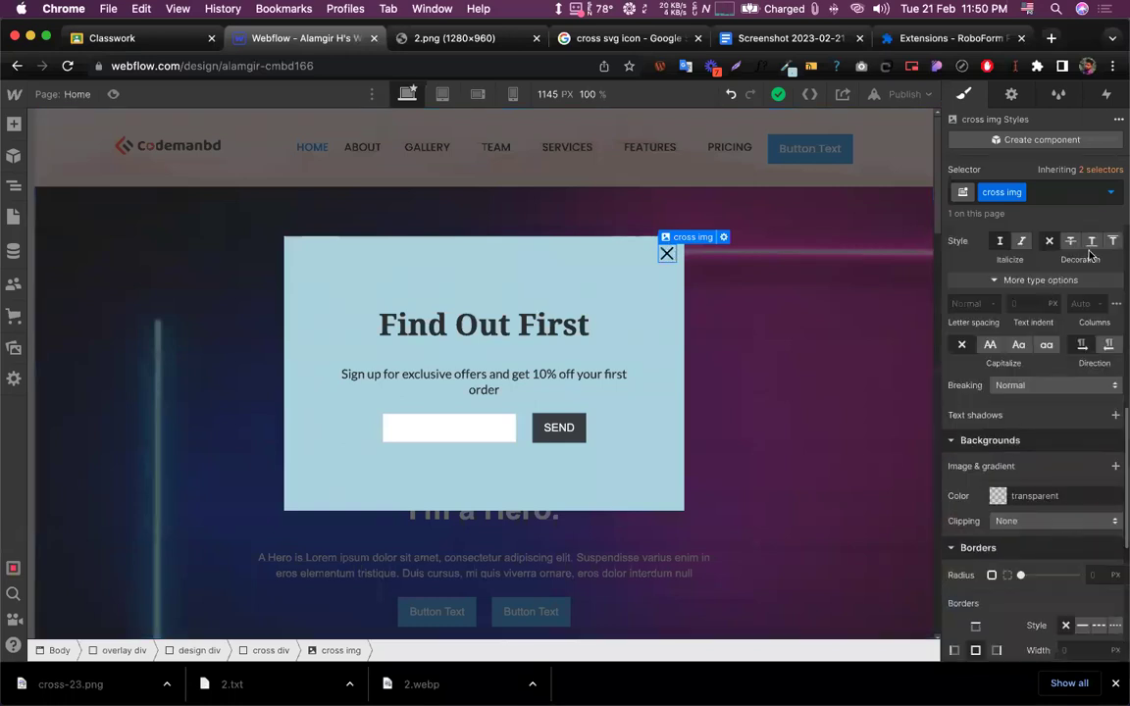
scroll(1089, 255, down, 8)
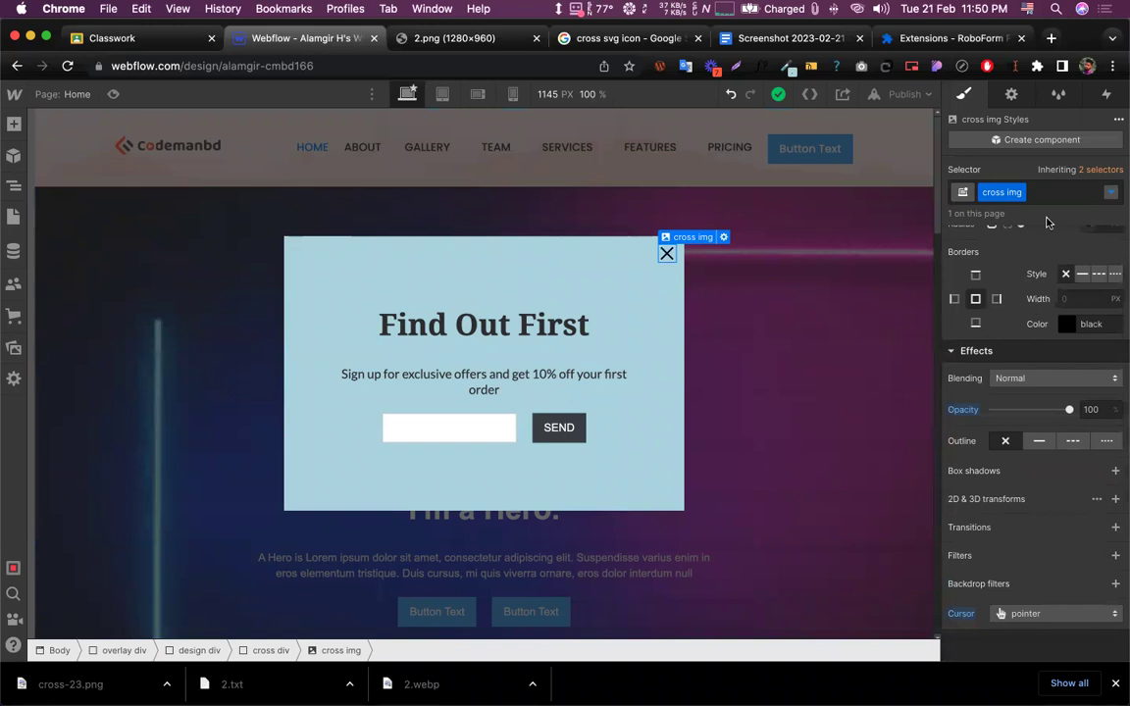
click(1110, 192)
click(1017, 261)
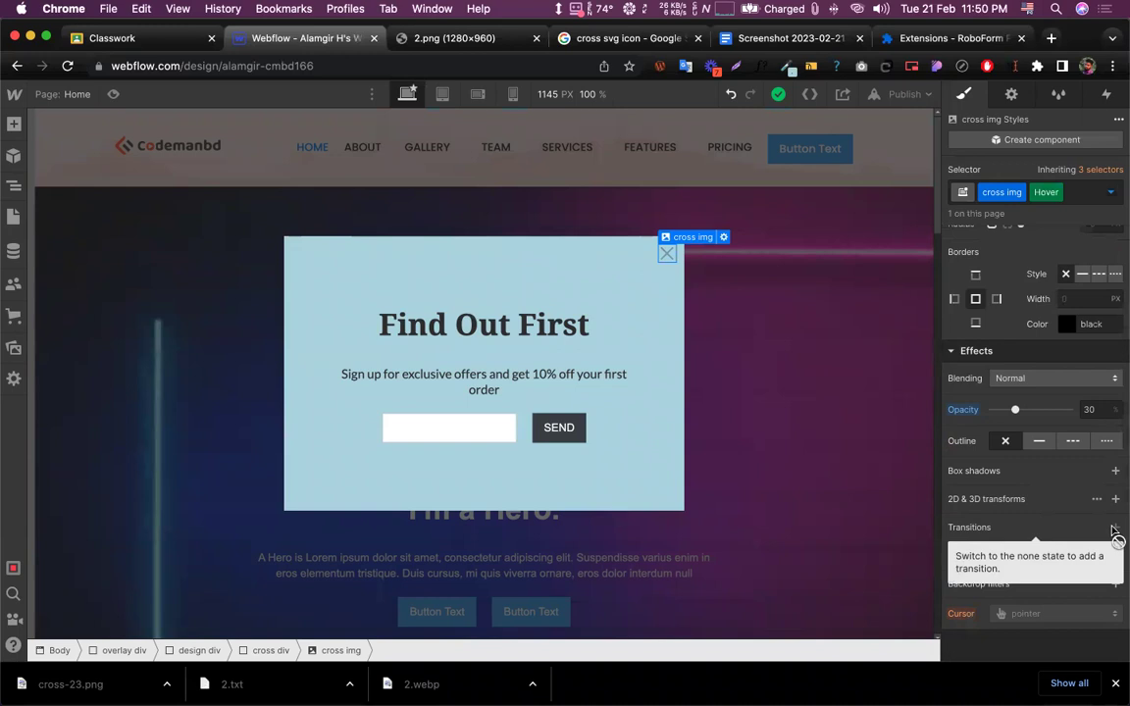
click(1056, 193)
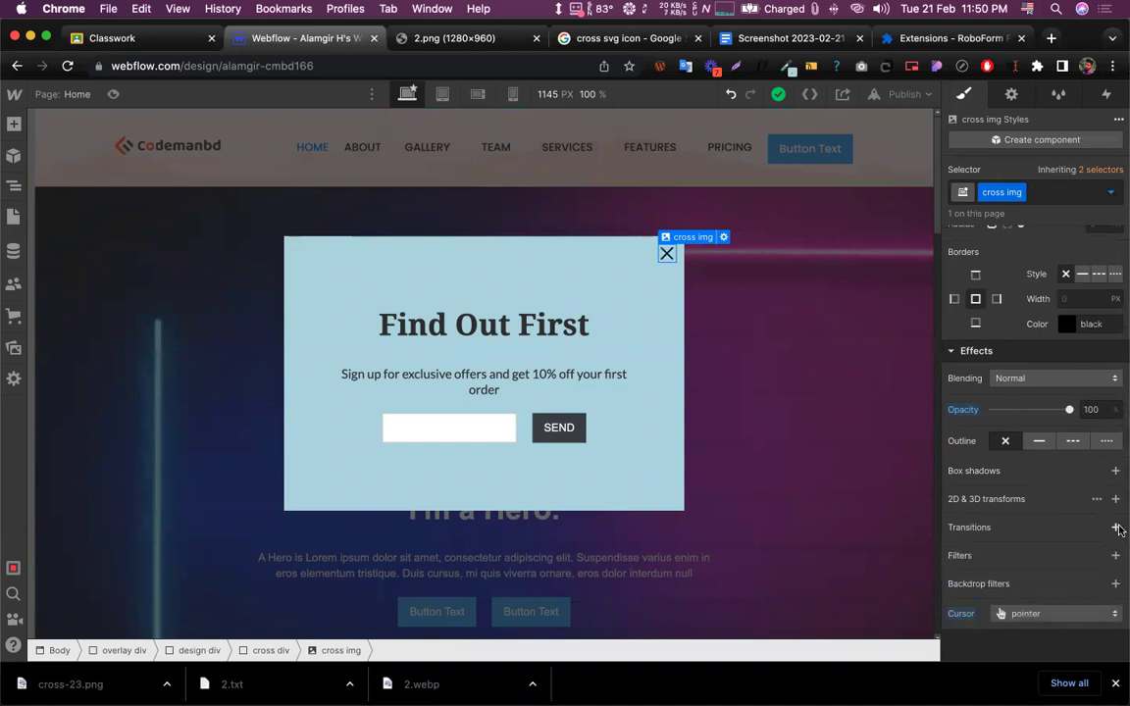
Add an Opacity transition with a 500 ms duration and ease easing to the cross image's base state
click(1115, 527)
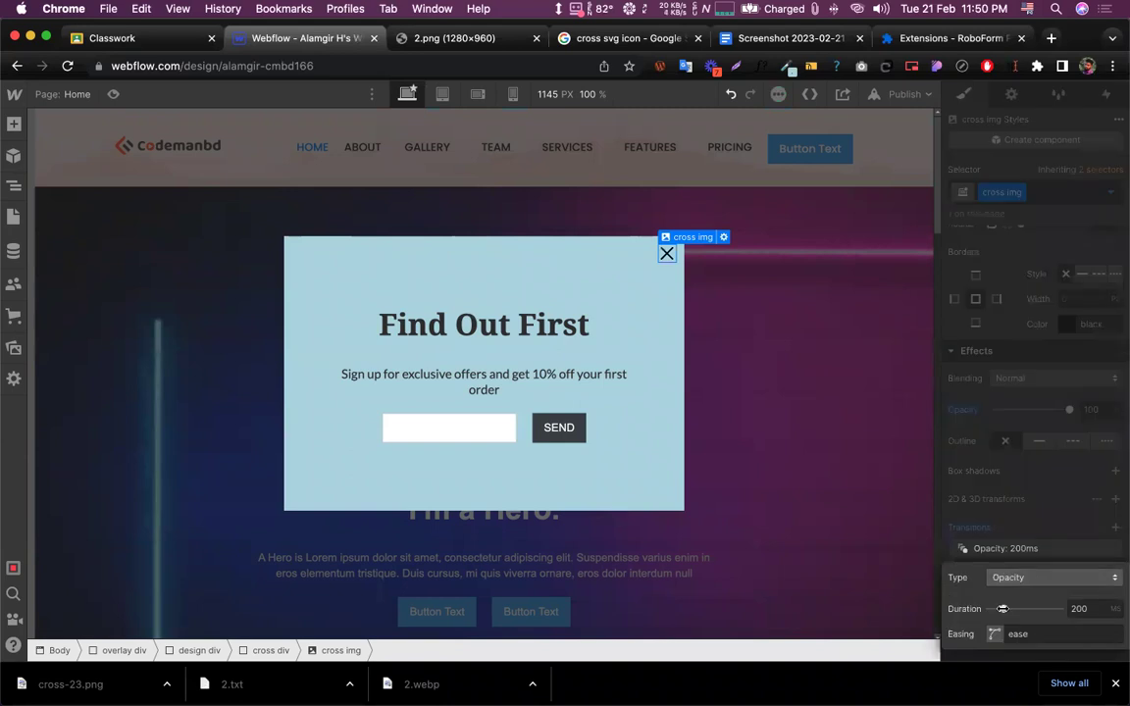
drag(1002, 608, 1026, 608)
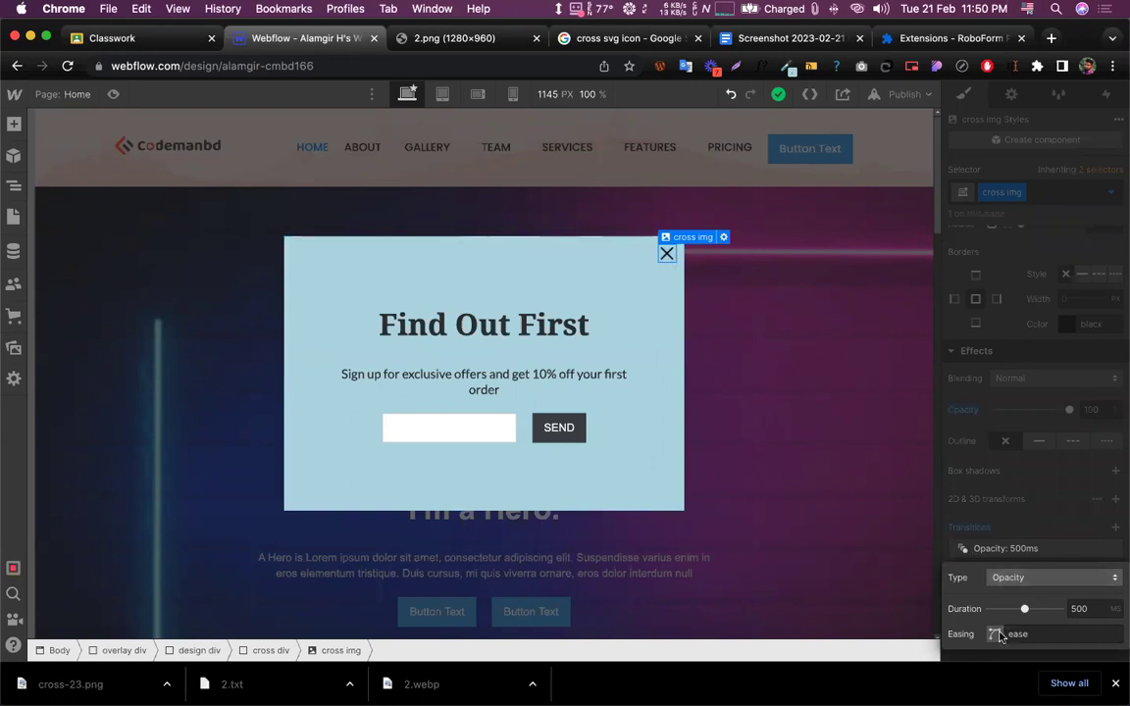
click(1030, 633)
click(978, 592)
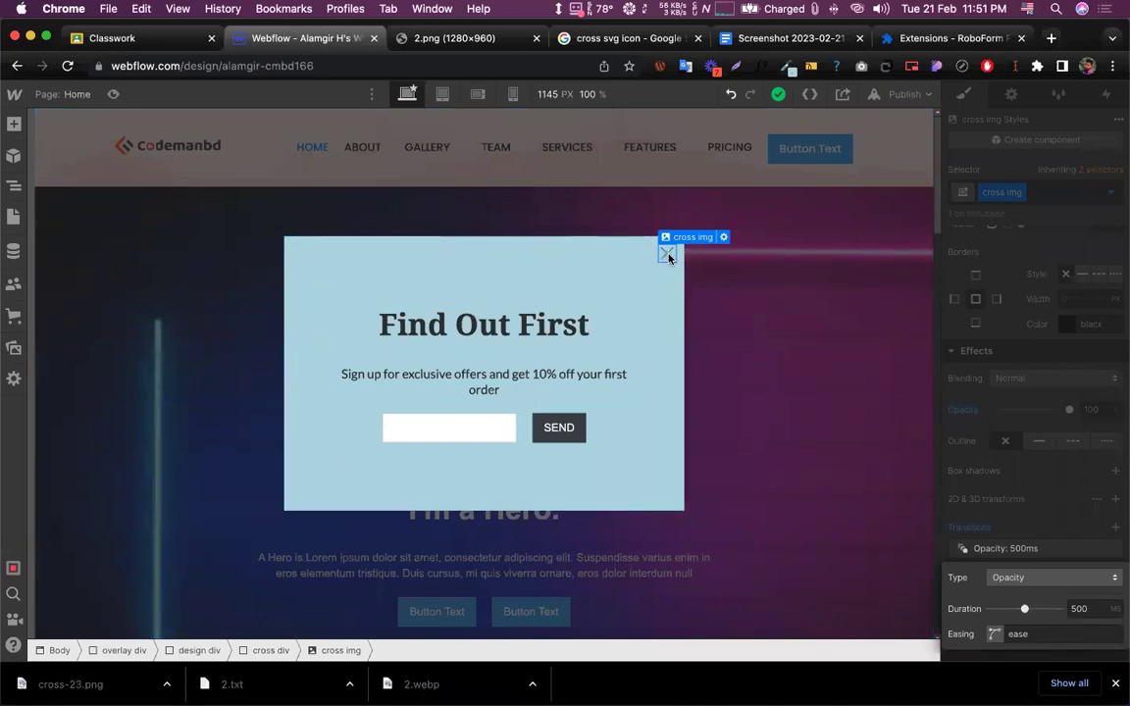
click(996, 635)
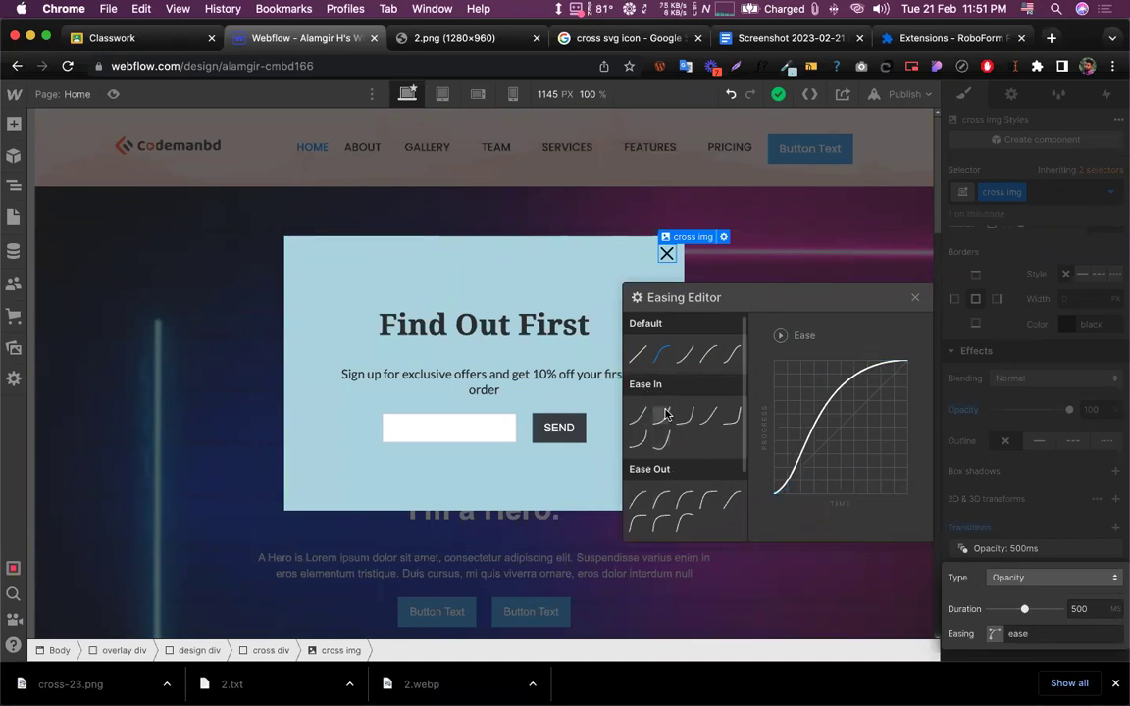
click(914, 299)
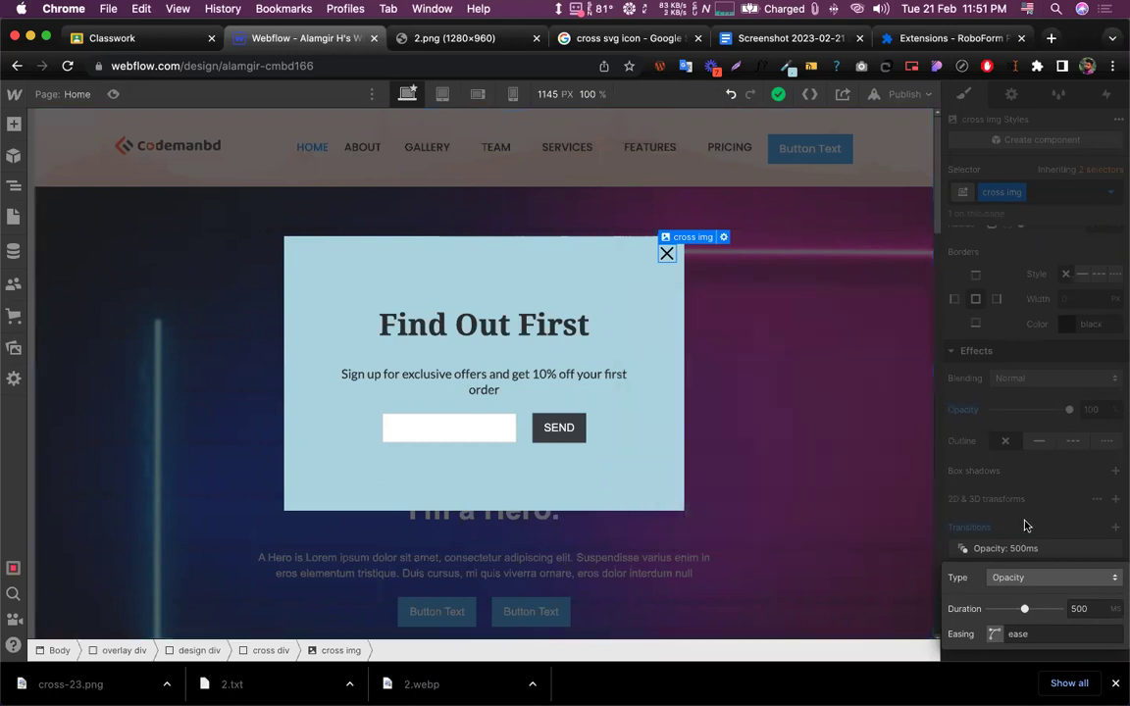
click(485, 235)
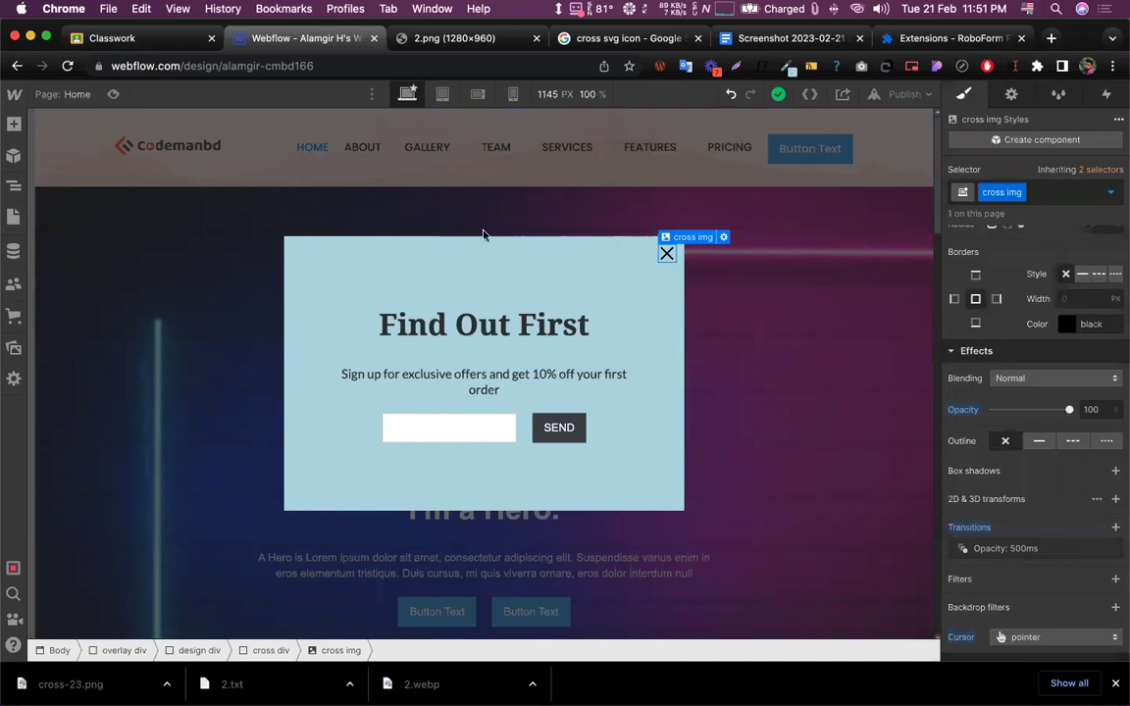
Try a longer duration for the cross image's Opacity transition, and set it back to 500 ms
scroll(1037, 589, down, 1)
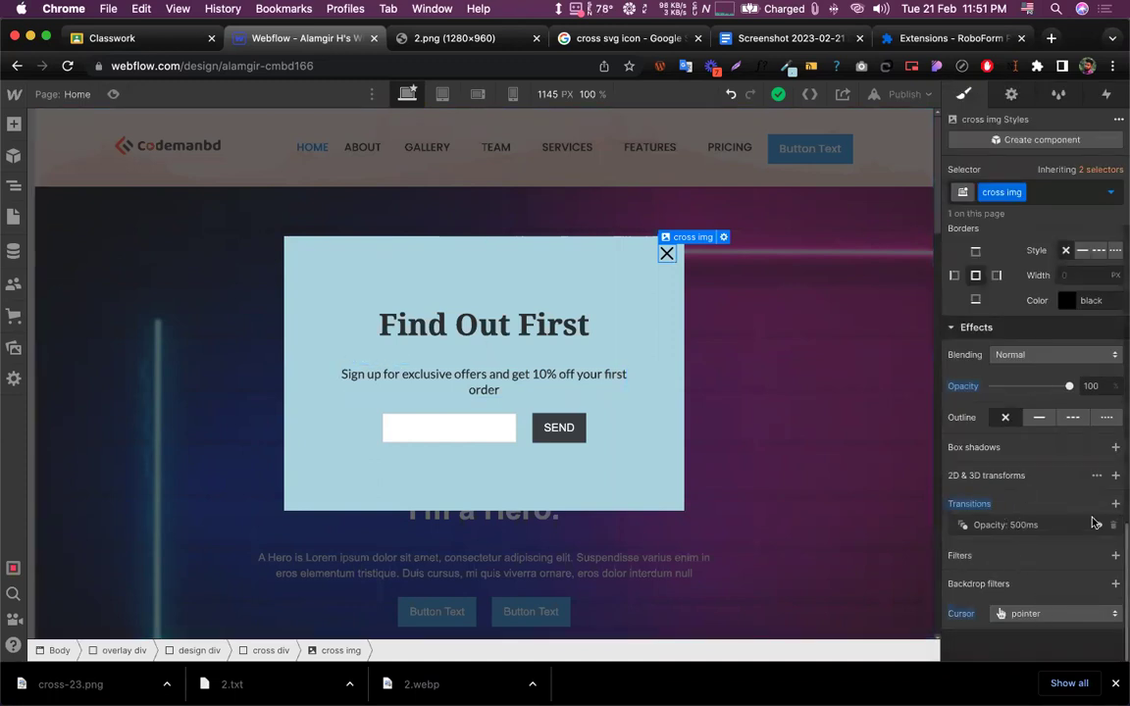
click(1016, 524)
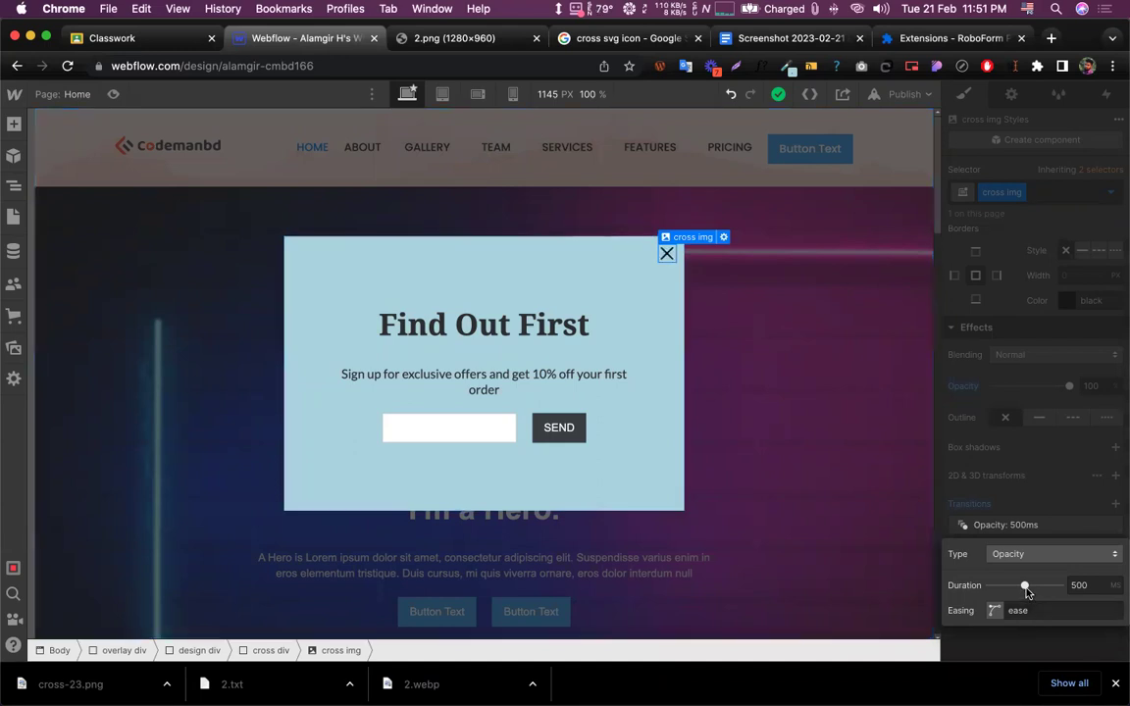
drag(1023, 585, 1059, 586)
drag(1034, 585, 1024, 584)
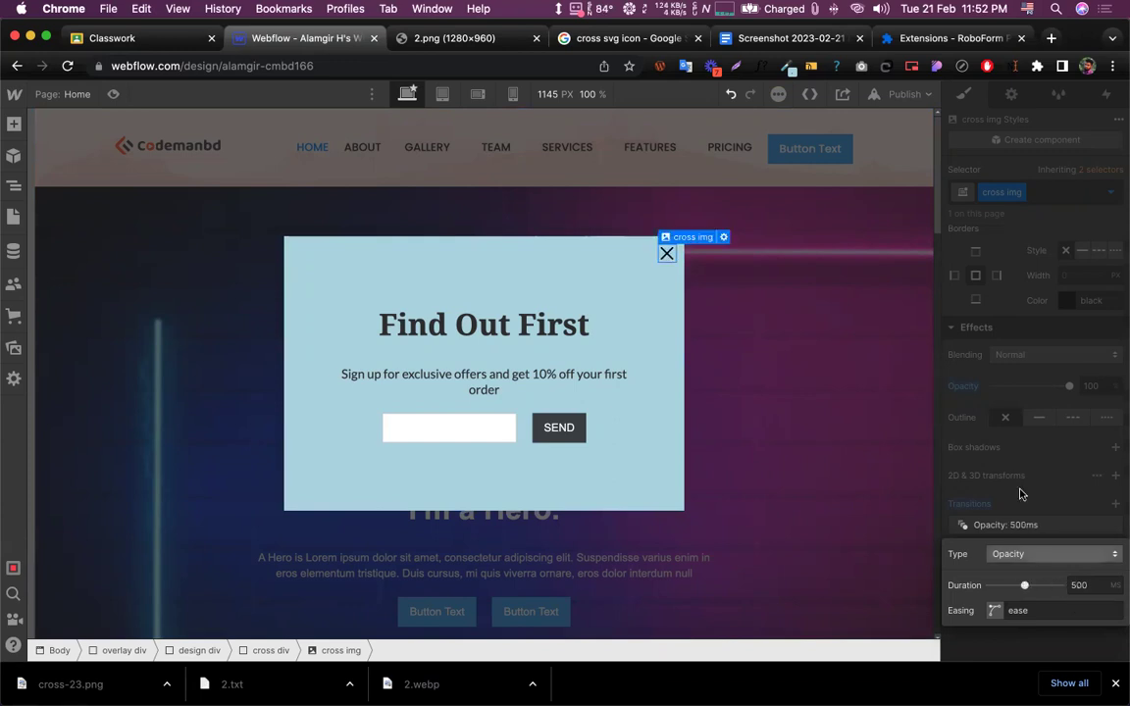
click(1015, 500)
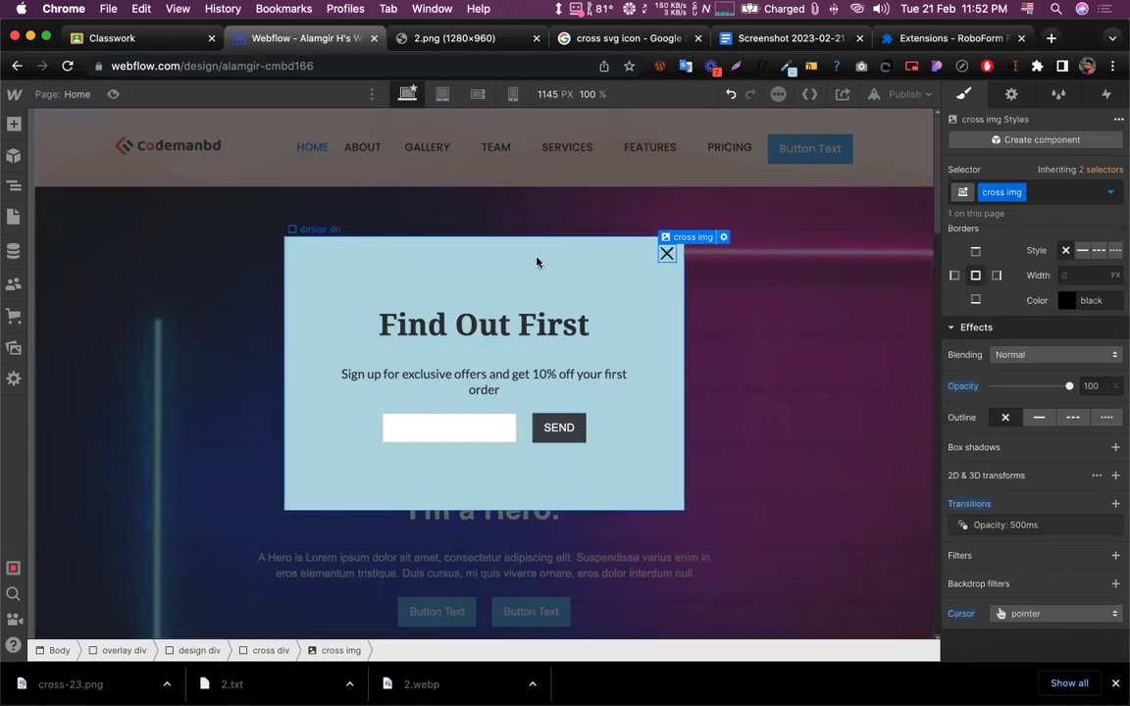
Give the overlay div a mouse click (tap) trigger whose first click starts an animation
click(590, 283)
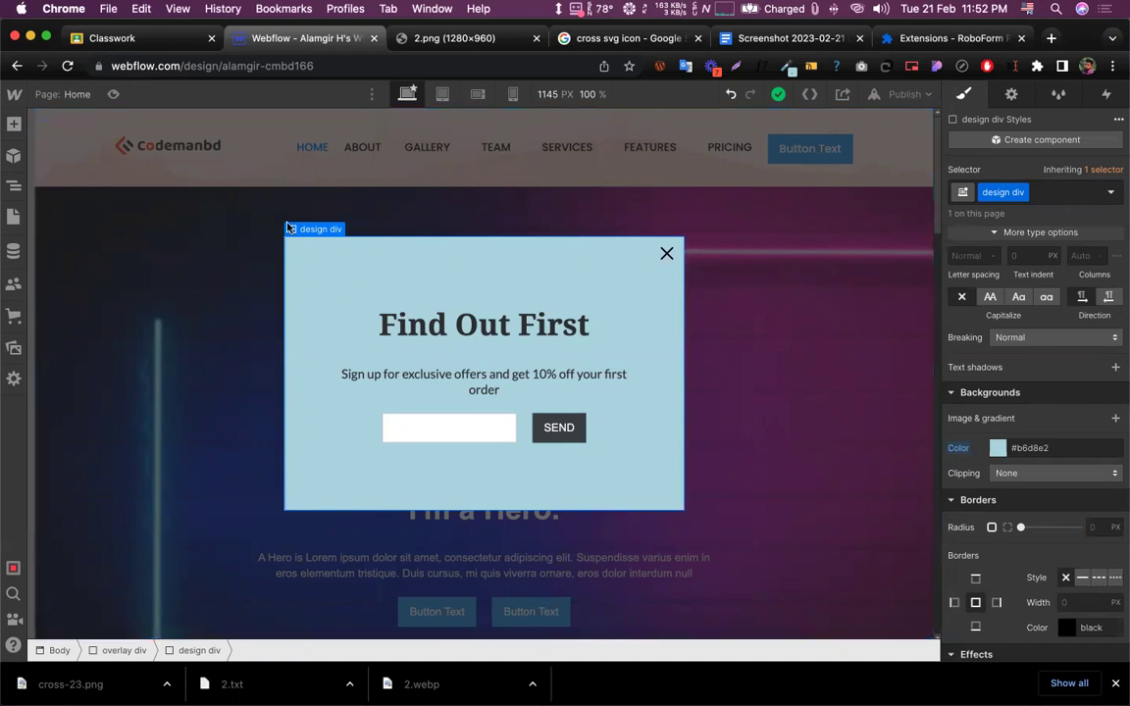
click(13, 185)
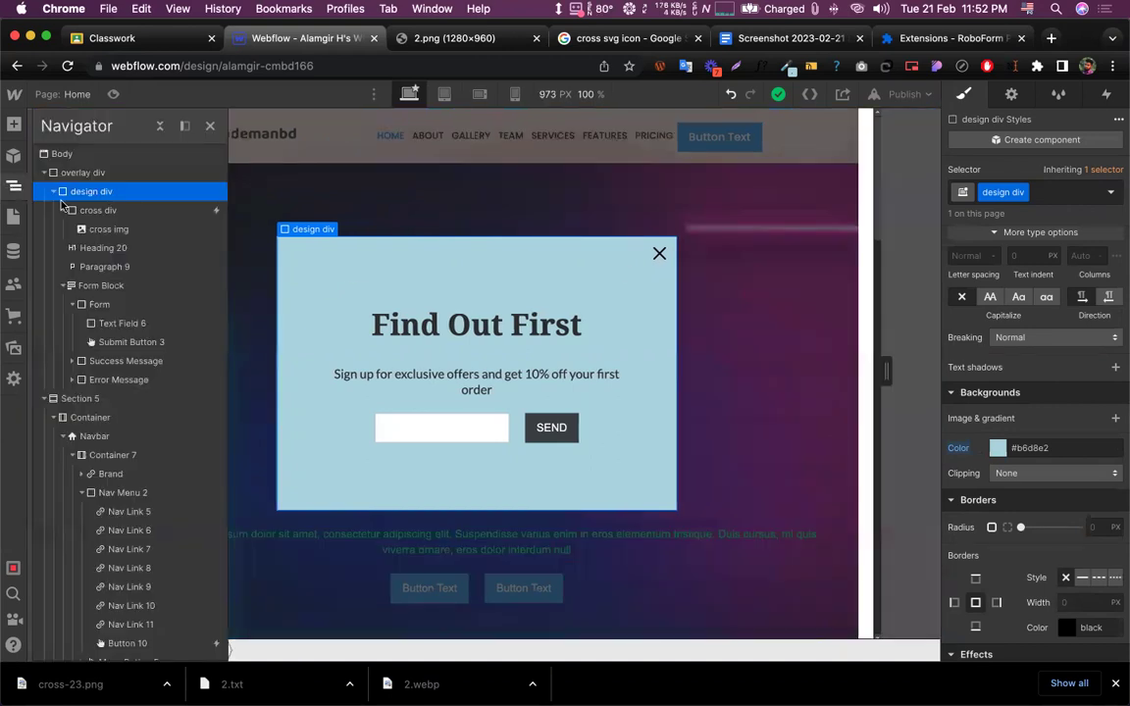
click(75, 174)
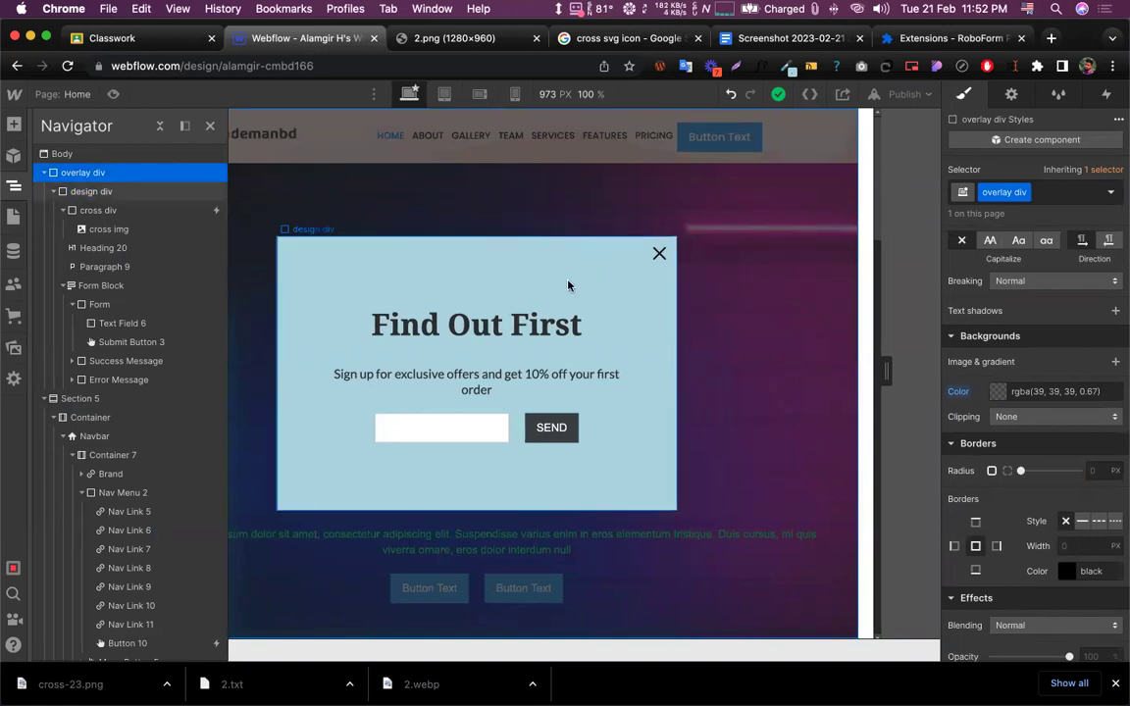
click(1107, 95)
click(1118, 144)
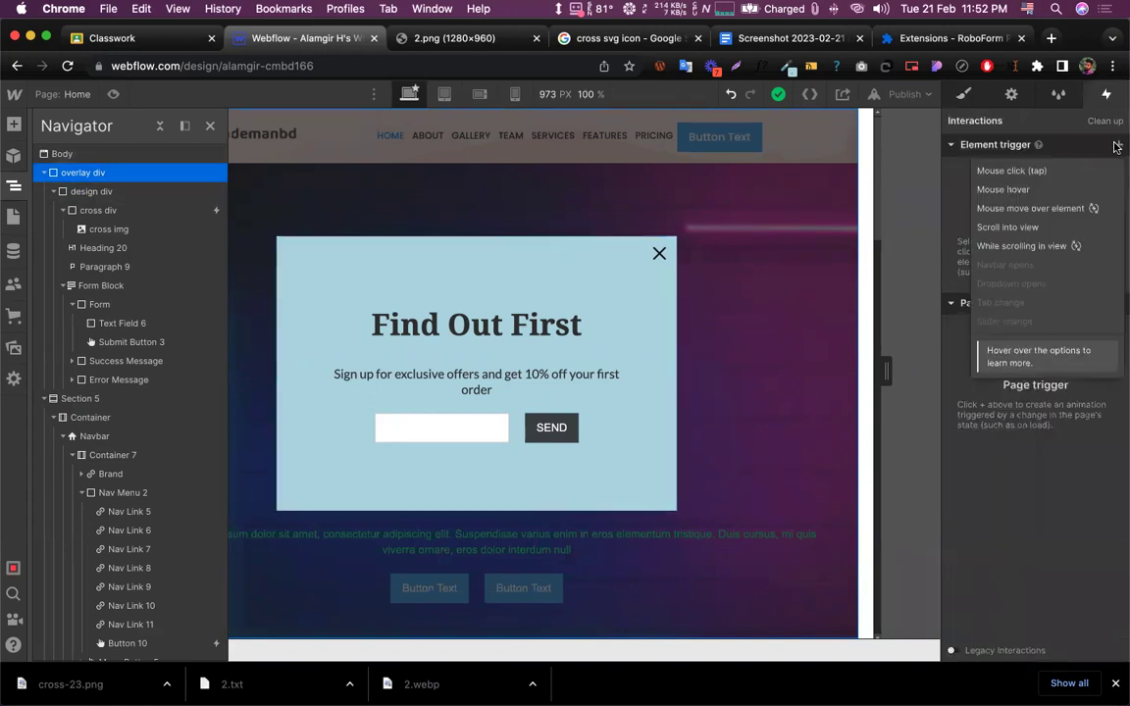
click(1036, 173)
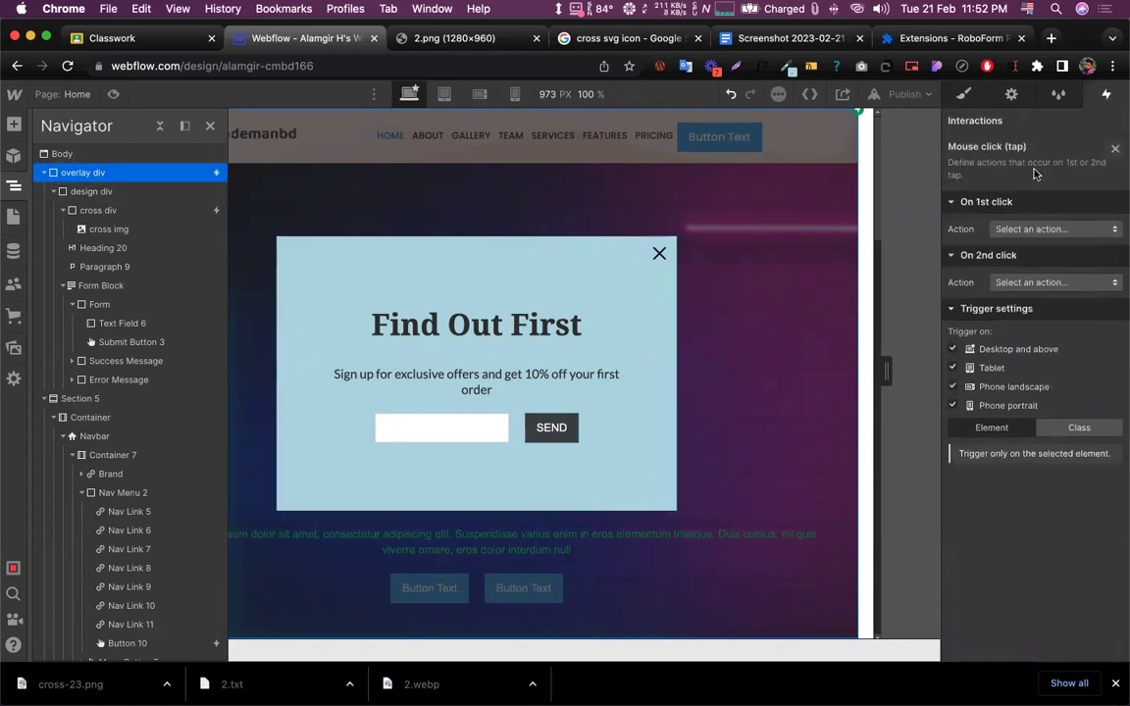
click(1052, 231)
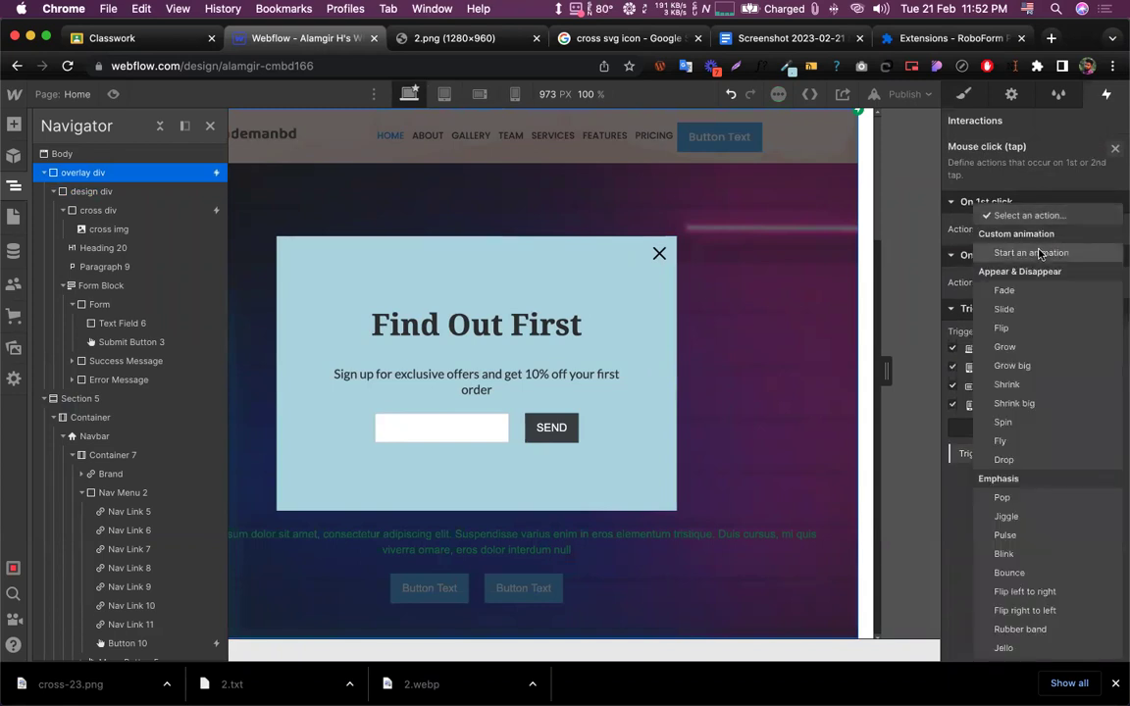
click(966, 252)
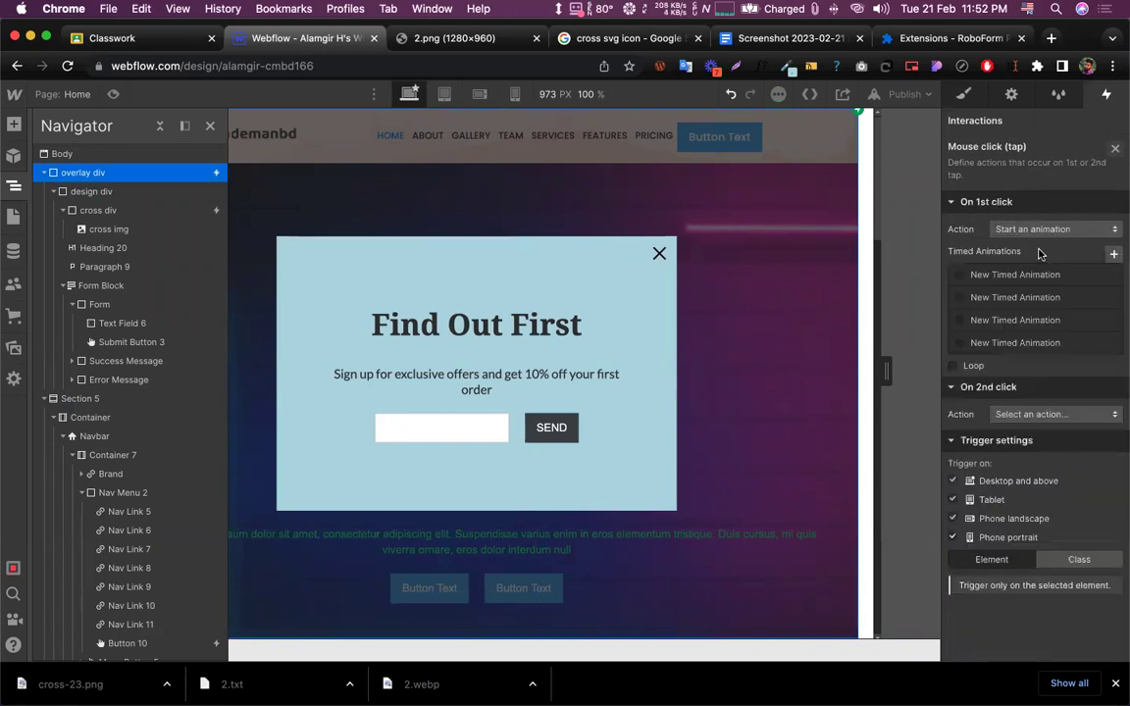
Create a timed animation with a Hide/Show action that sets the overlay div's display to none, and save it
click(1112, 253)
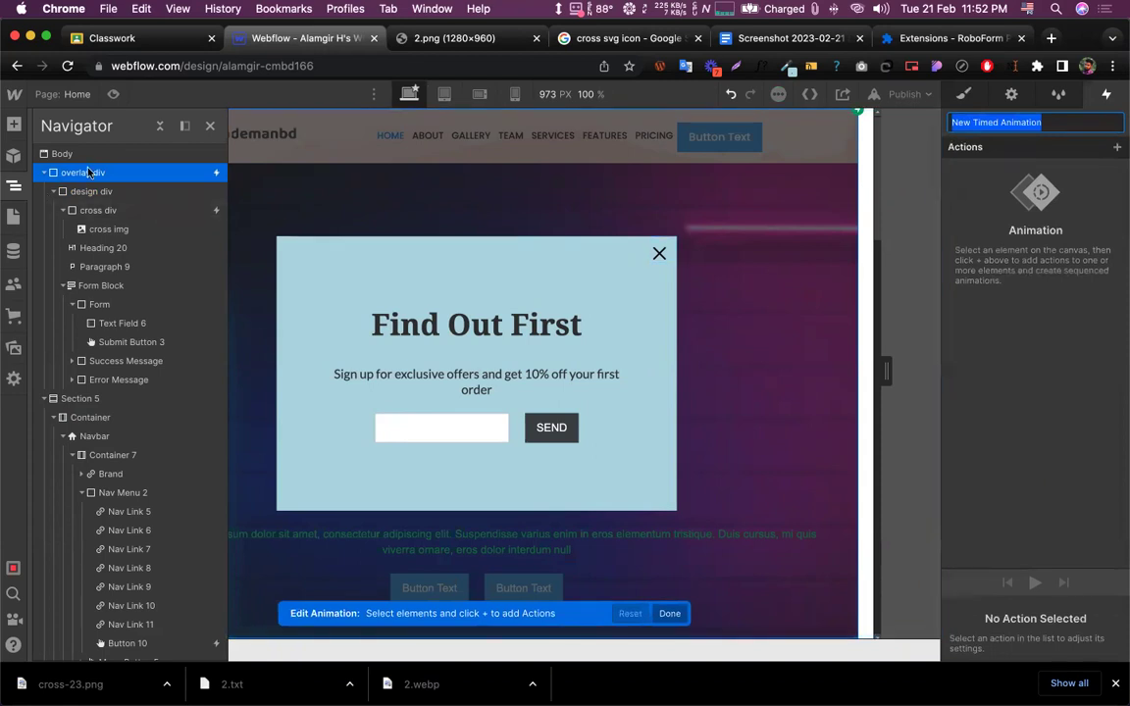
click(1116, 147)
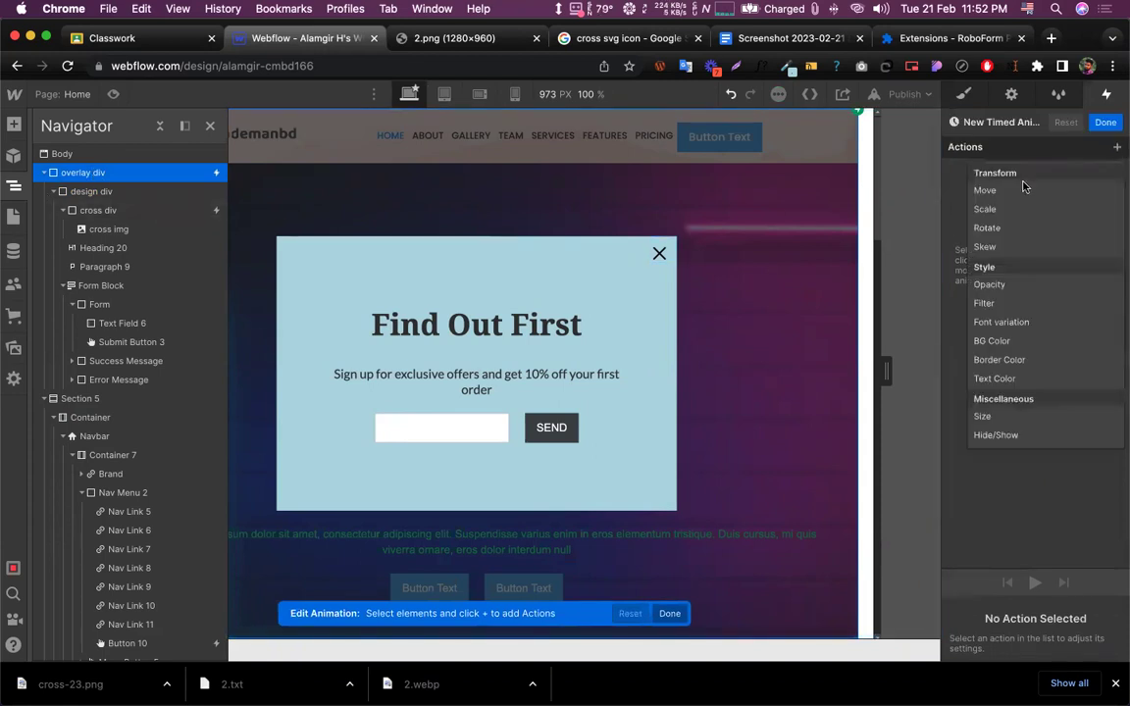
click(996, 434)
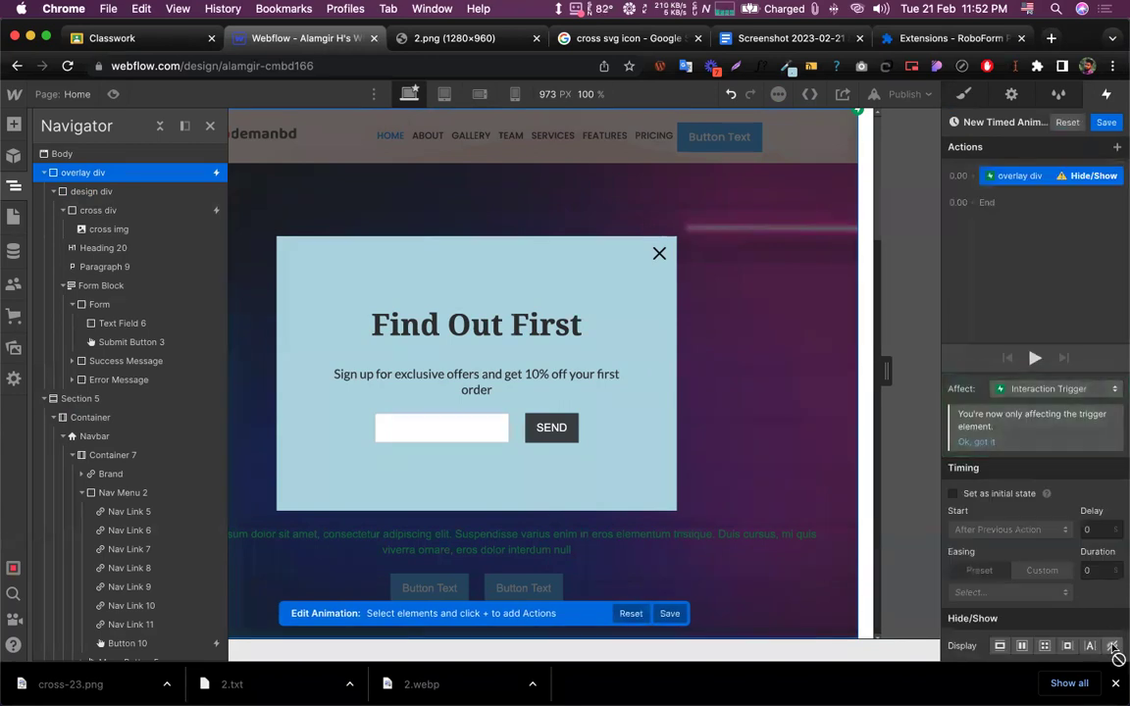
click(1112, 645)
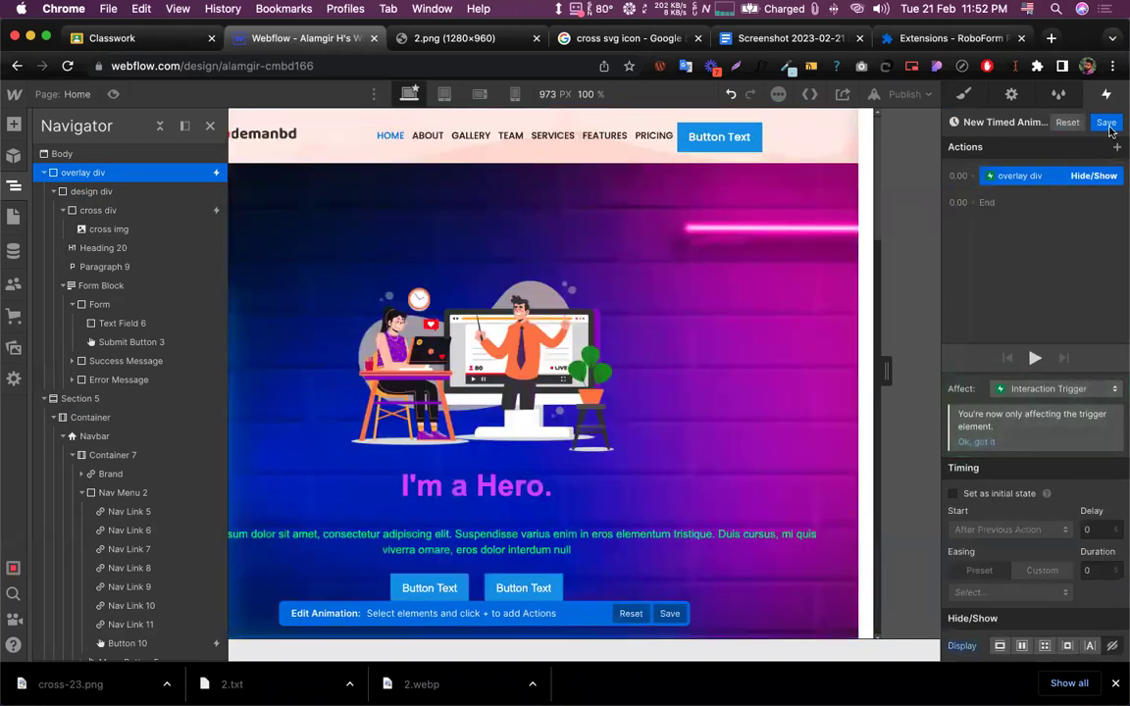
click(1106, 122)
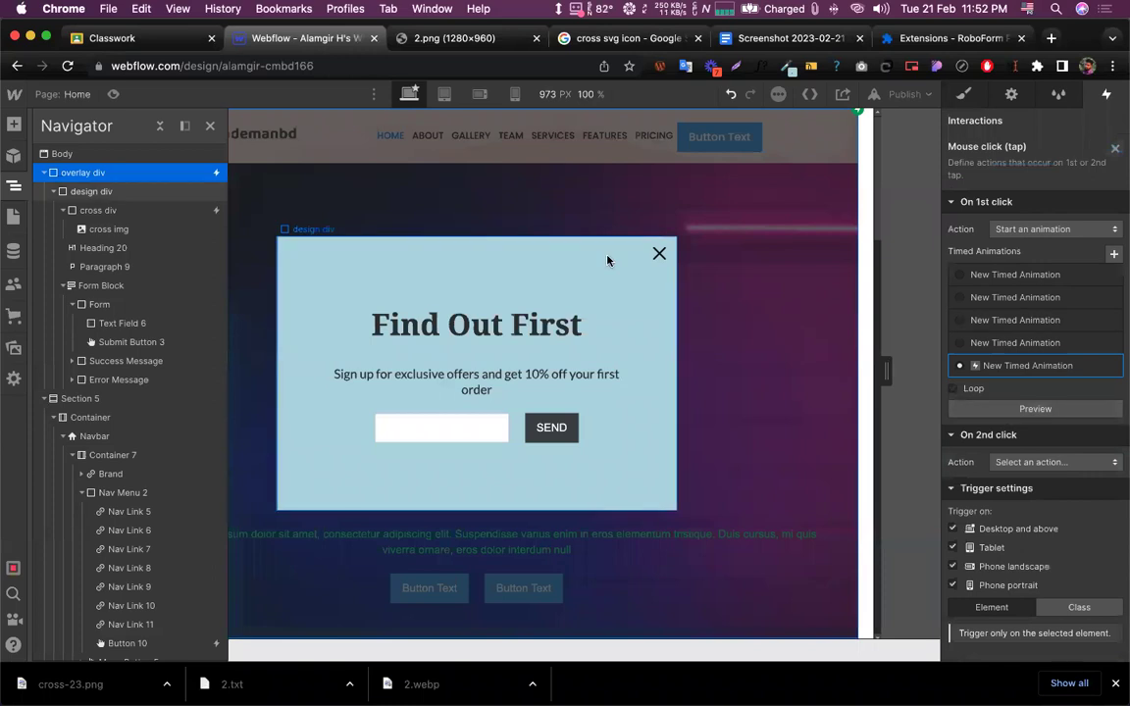
Preview the page to test dismissing the pop-up from the dark area outside it, and return to the element structure
click(67, 173)
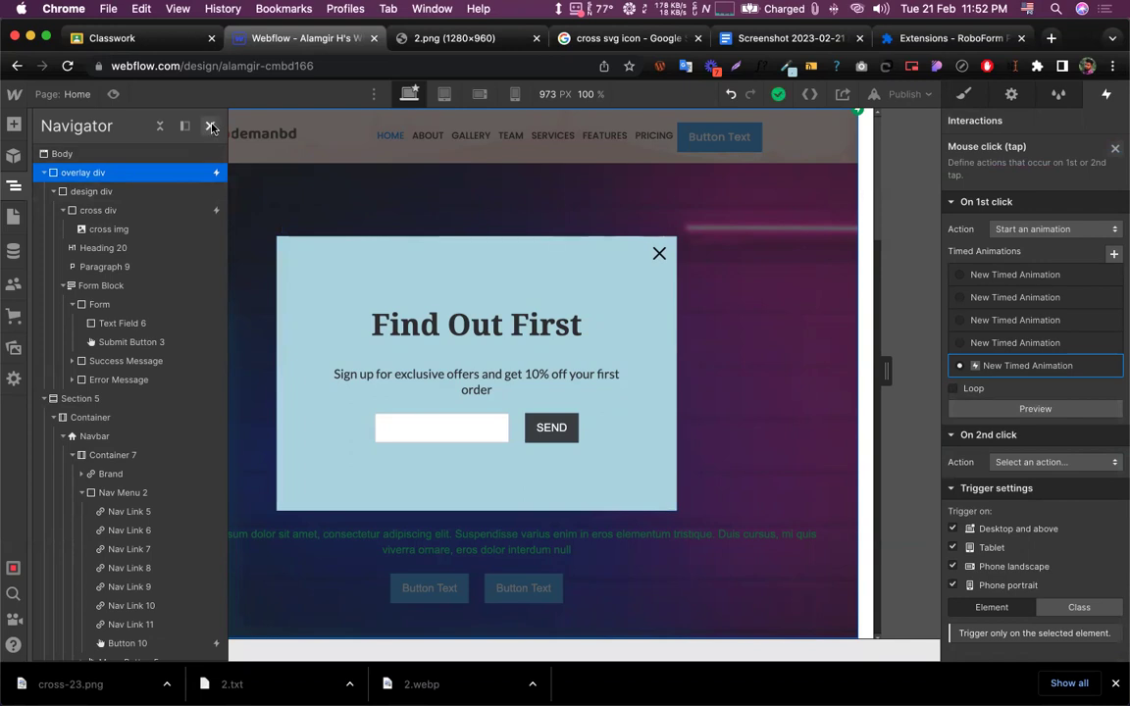
click(211, 128)
click(113, 96)
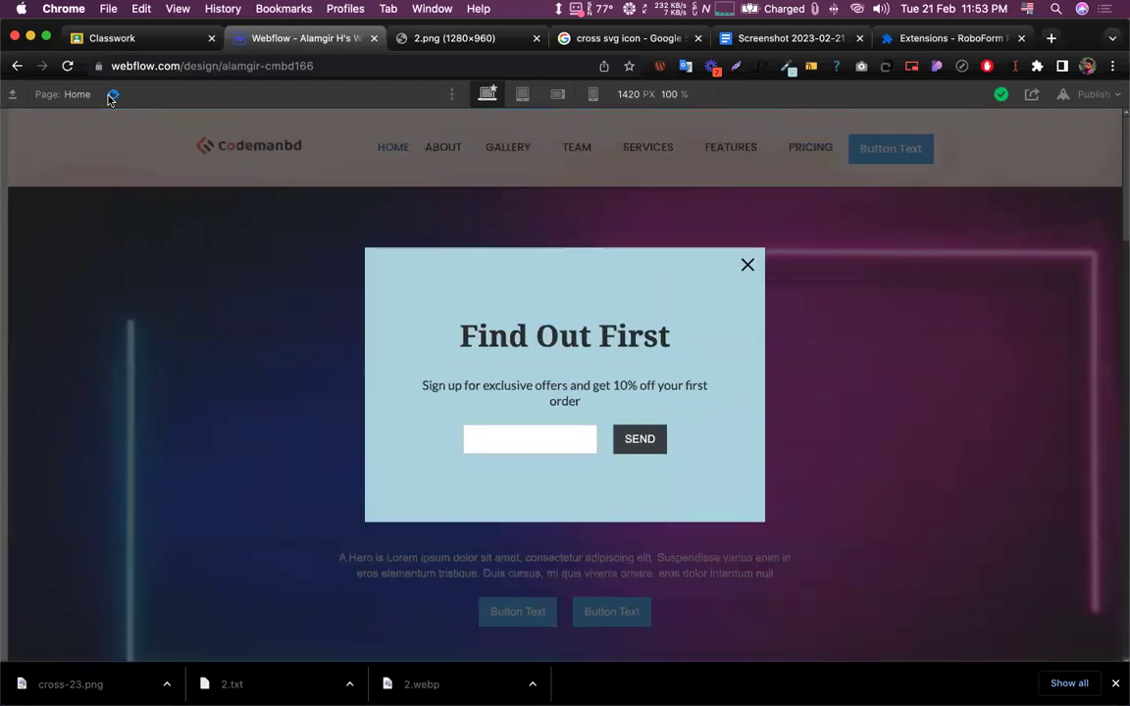
click(858, 273)
click(113, 95)
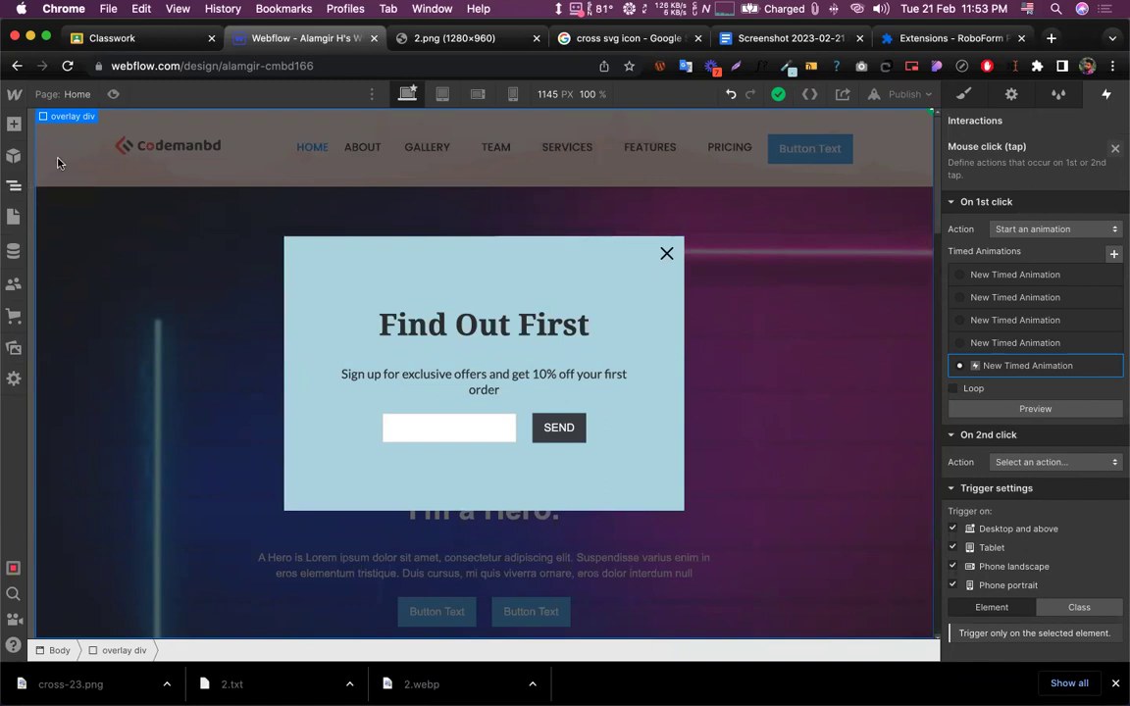
click(14, 185)
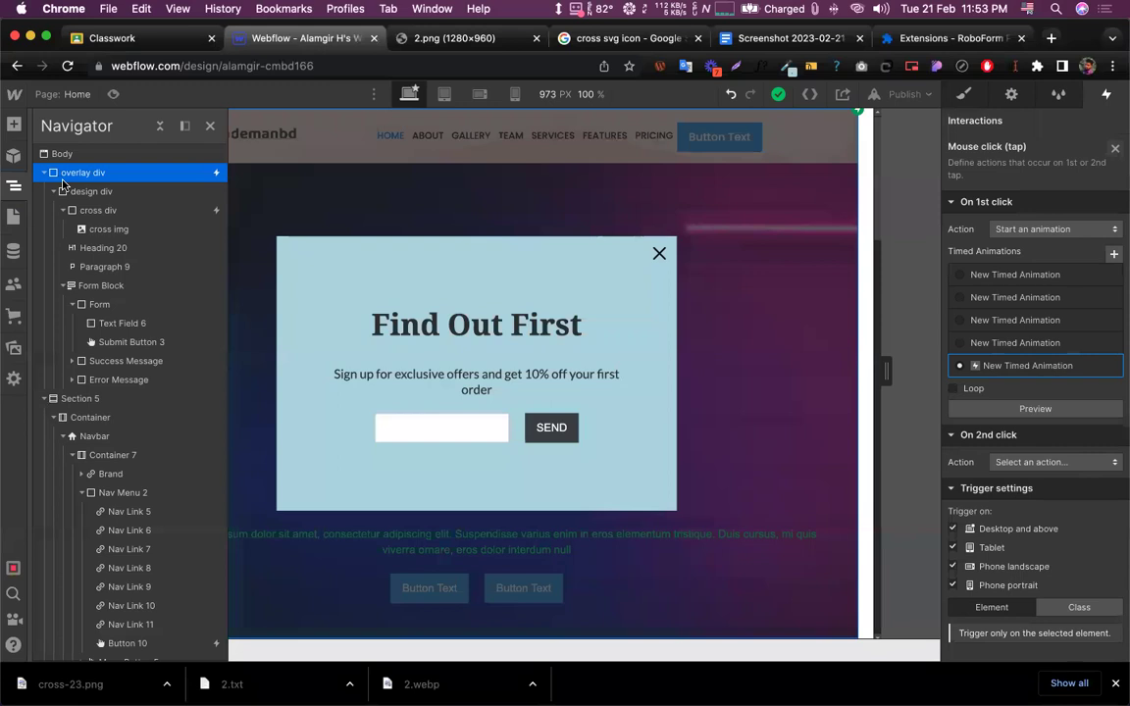
Set the overlay div's display to none and publish the site to its webflow.io subdomain
click(972, 97)
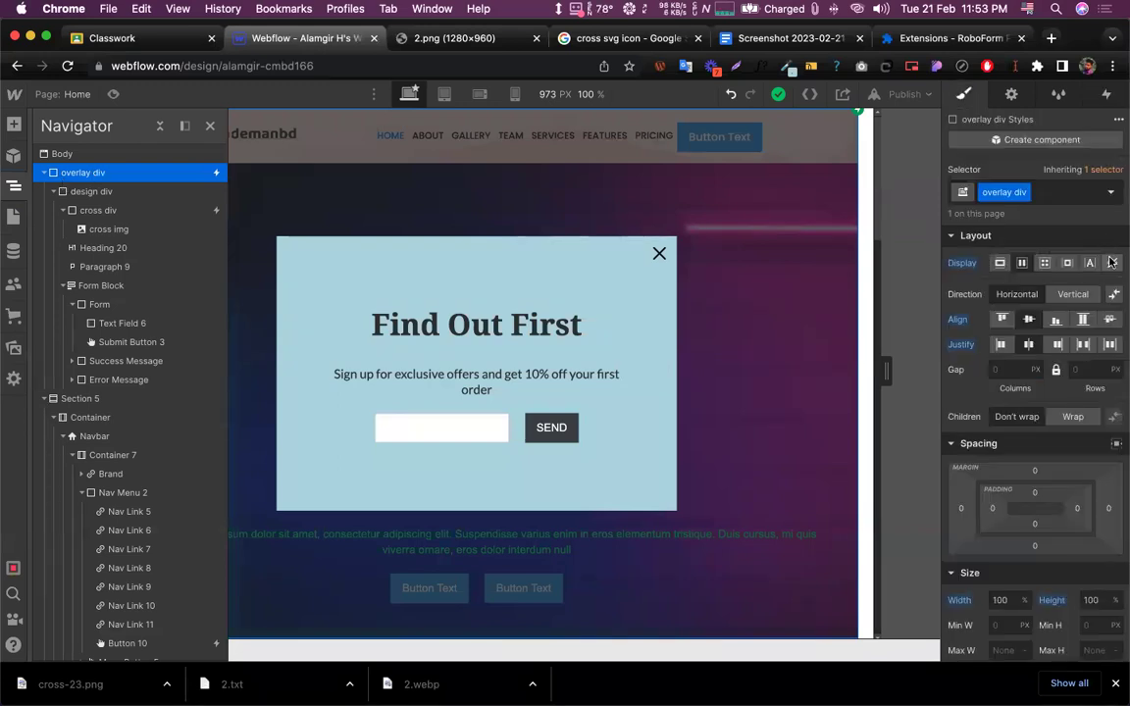
click(1111, 262)
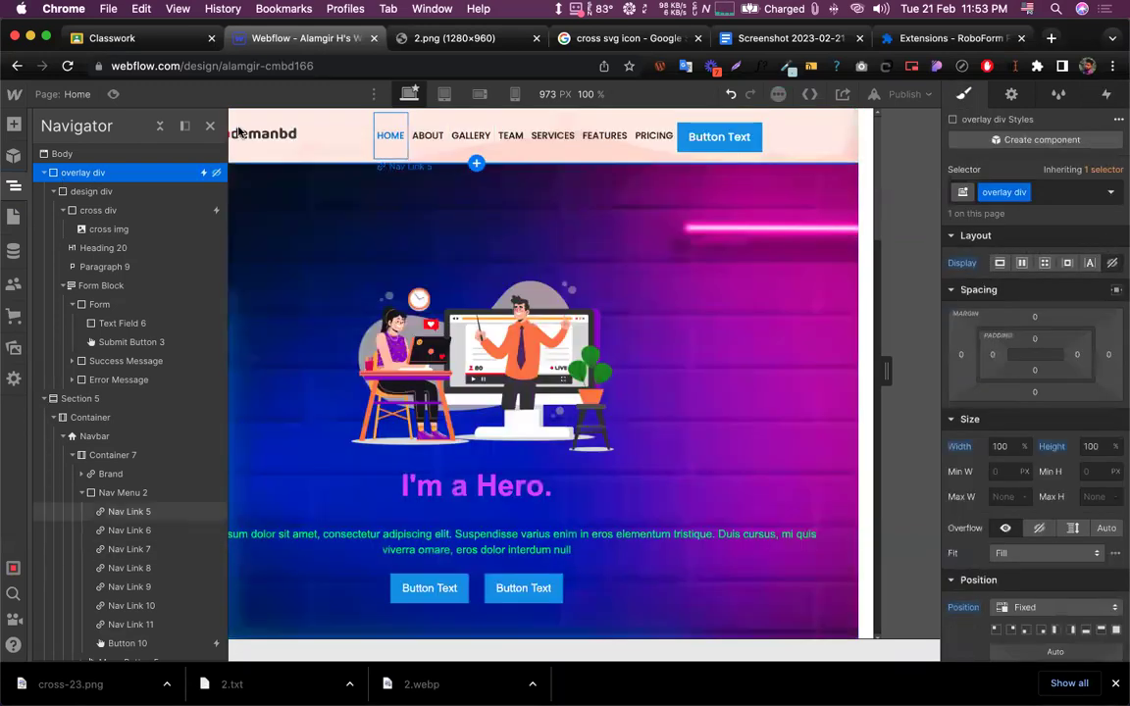
click(878, 97)
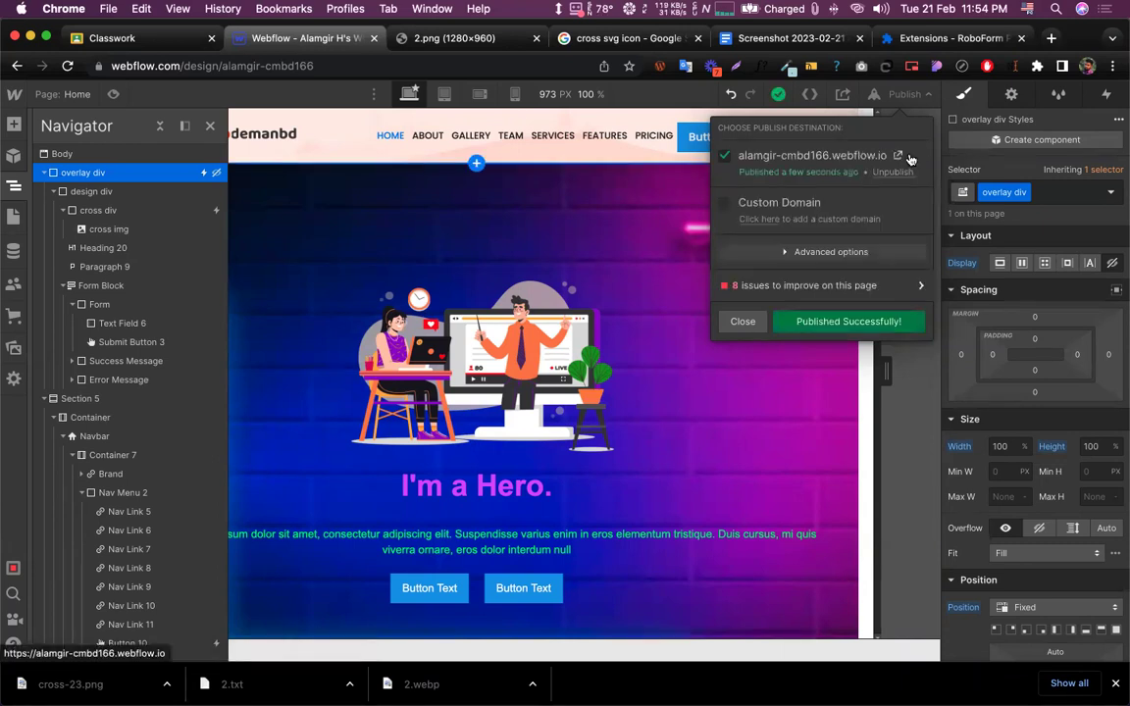
Open the published site and test opening the pop-up from the navbar button and dismissing it with the cross icon and the dark overlay
click(900, 157)
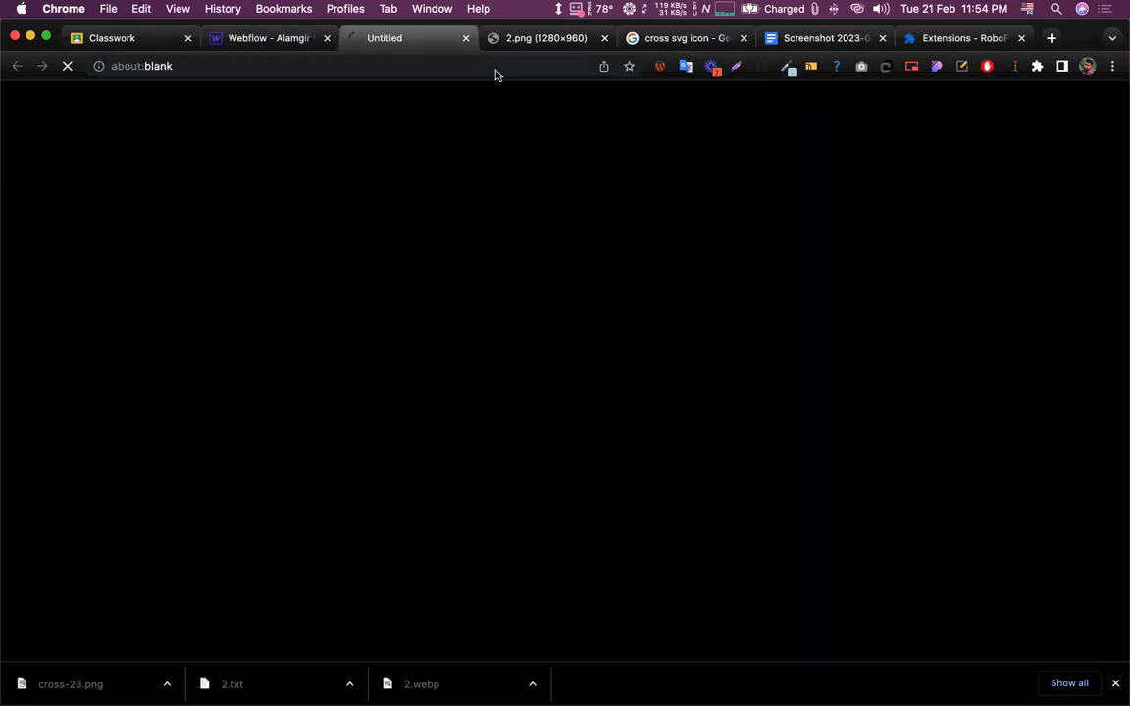
click(280, 39)
click(369, 39)
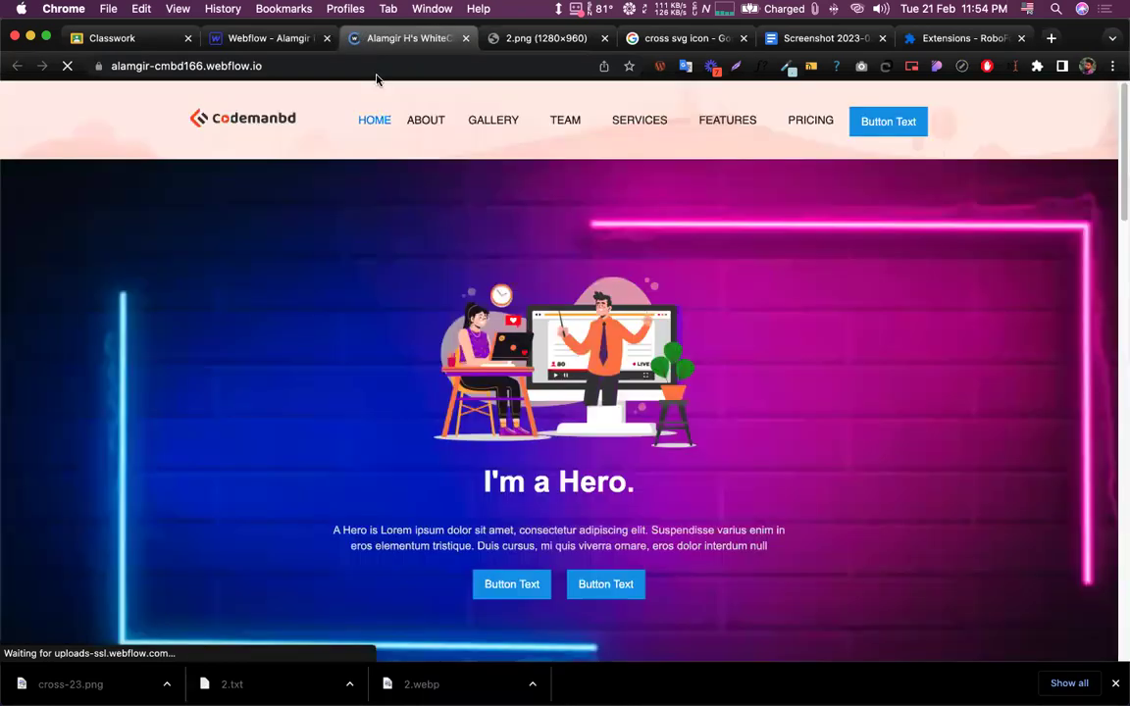
click(893, 126)
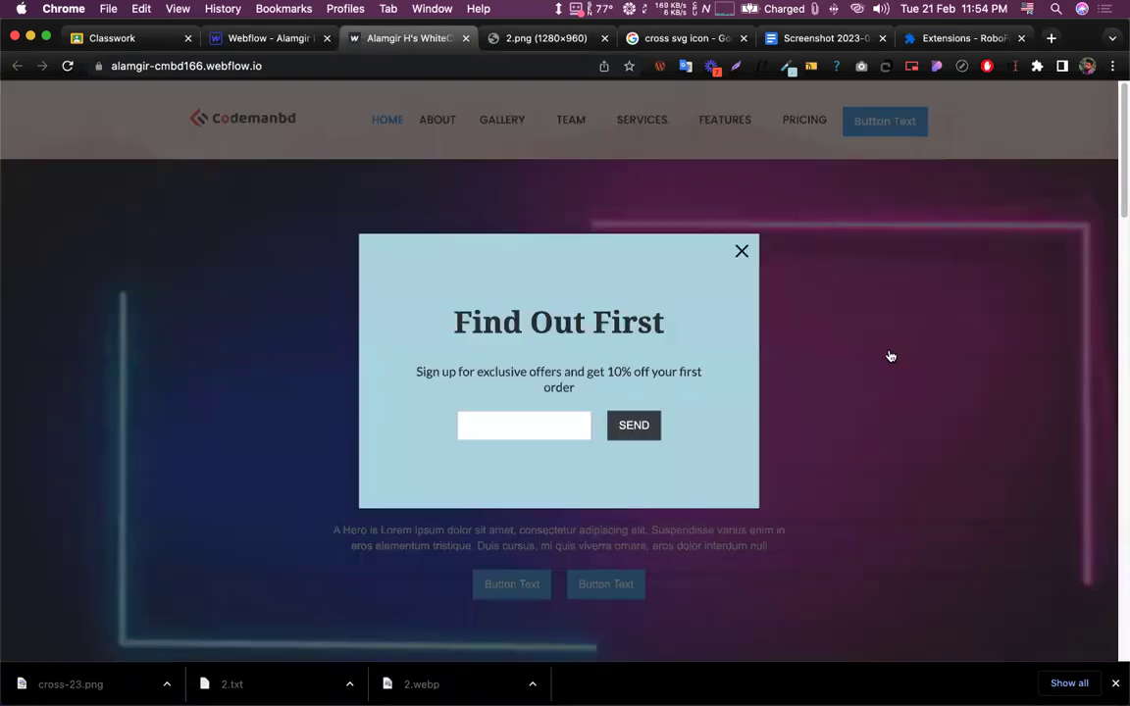
click(740, 255)
click(956, 288)
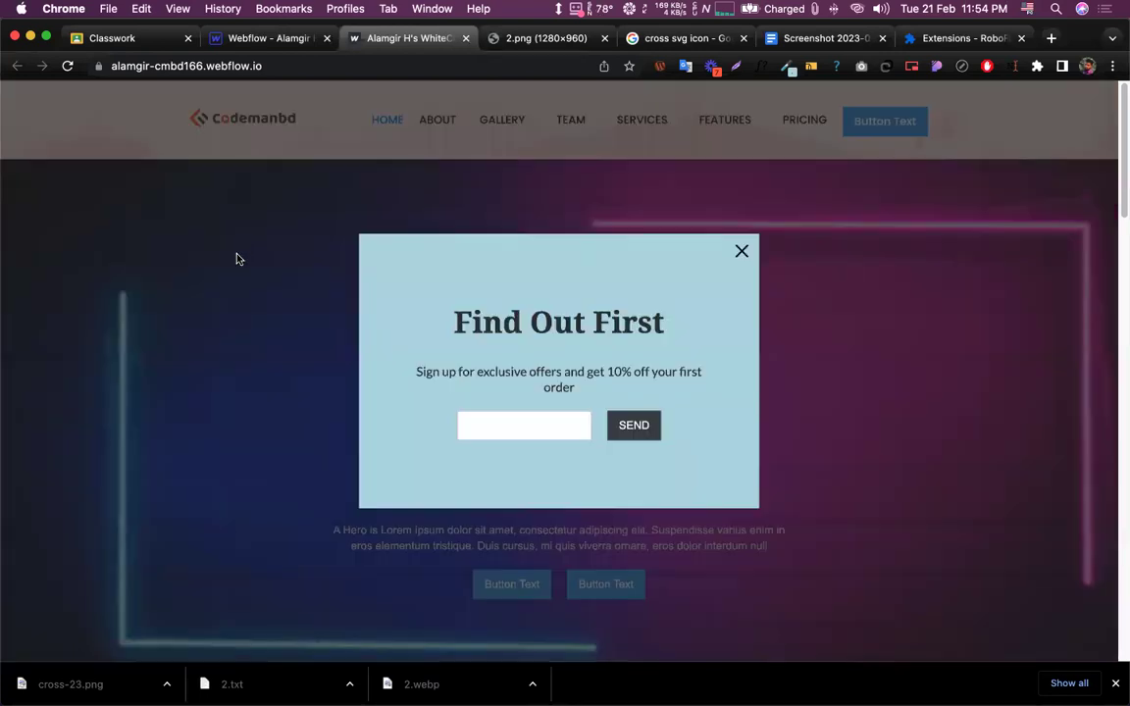
click(235, 255)
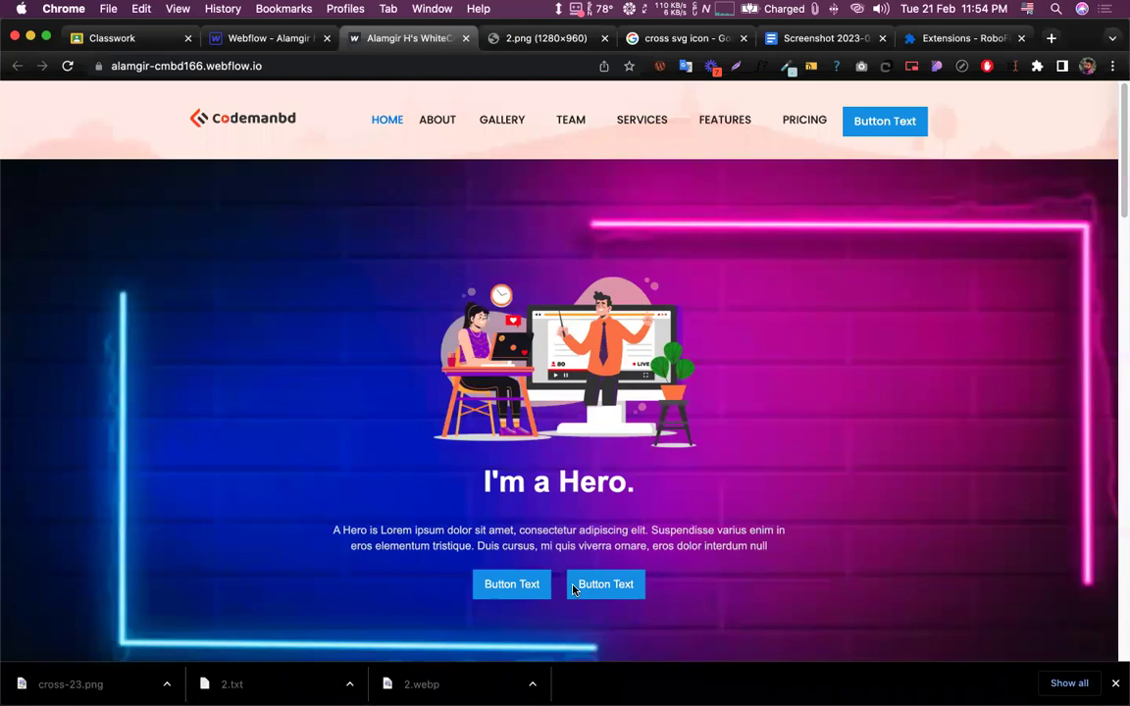
Compare the published site with the reference pop-up image 2.png, and return to the published site
key(ctrl+shift+Tab)
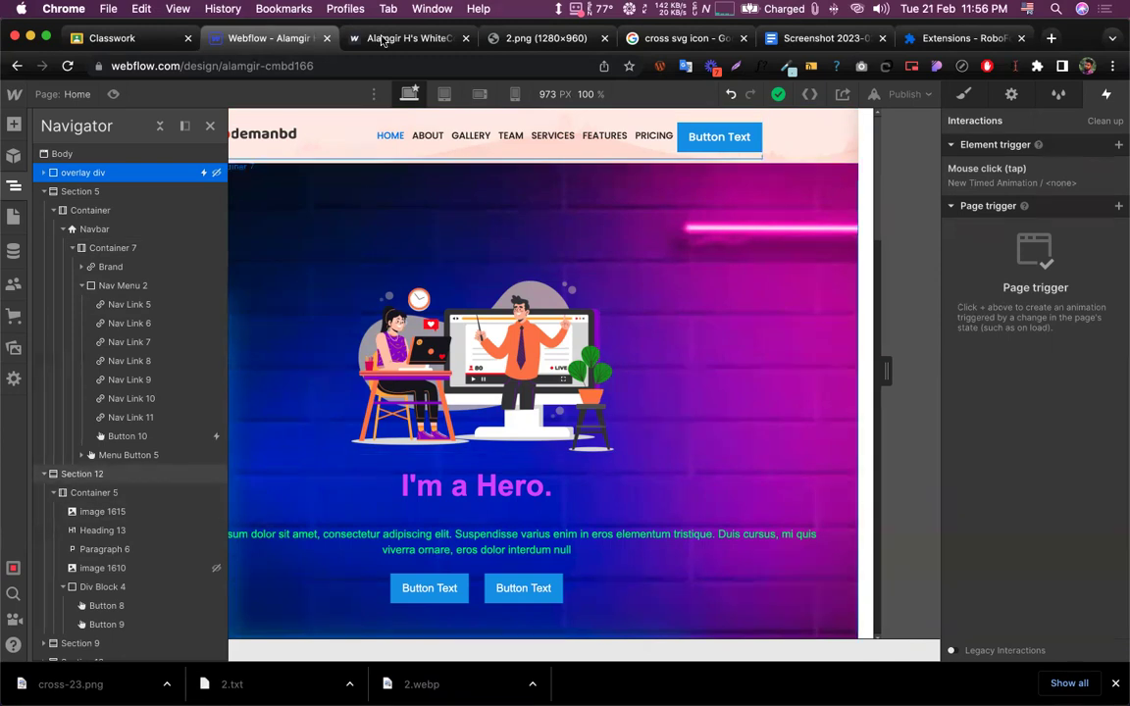
click(383, 39)
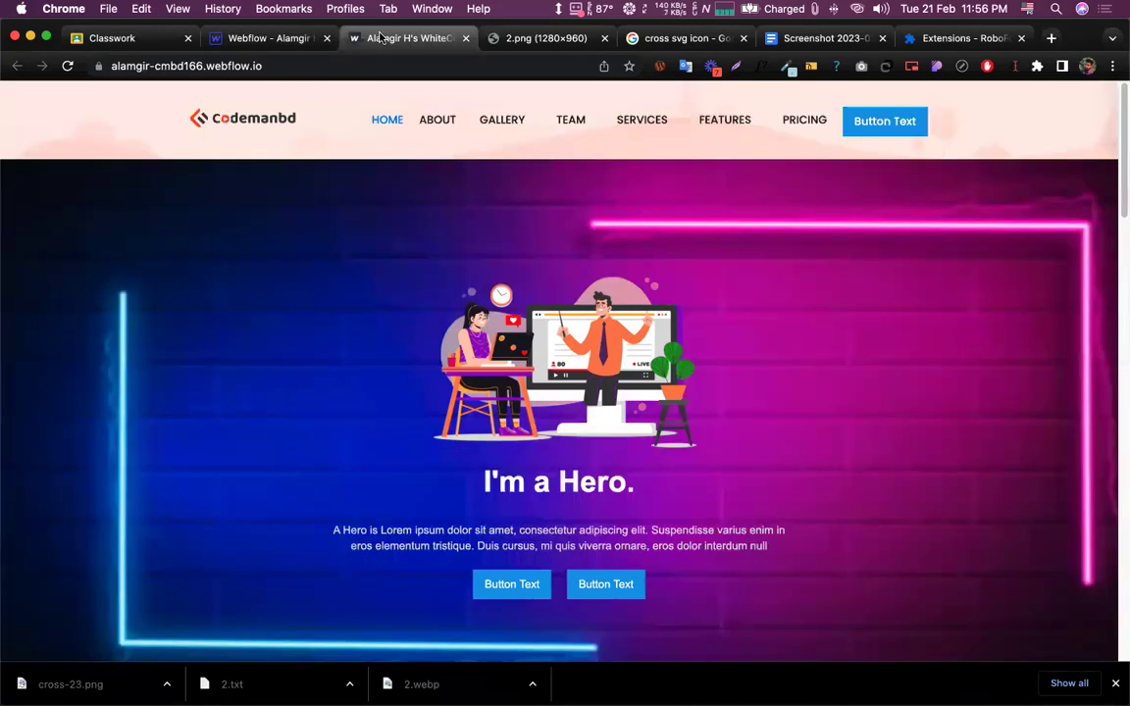
click(543, 41)
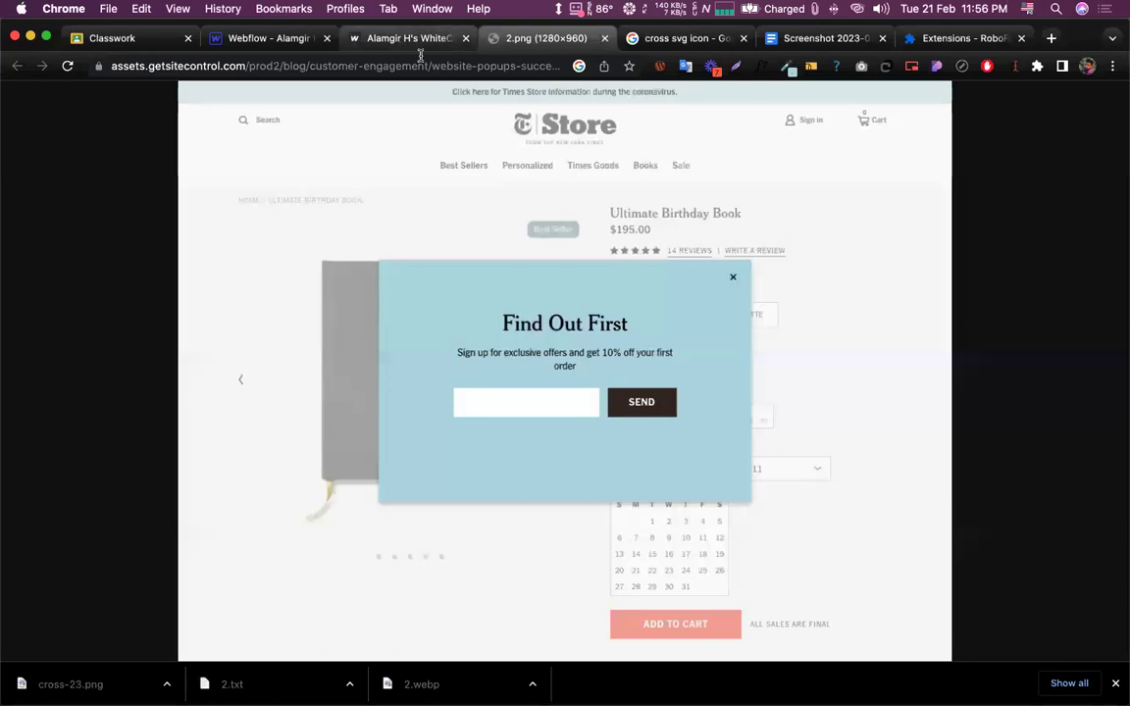
click(378, 45)
Load the Webflow workspace dashboard in place of the published site
click(218, 63)
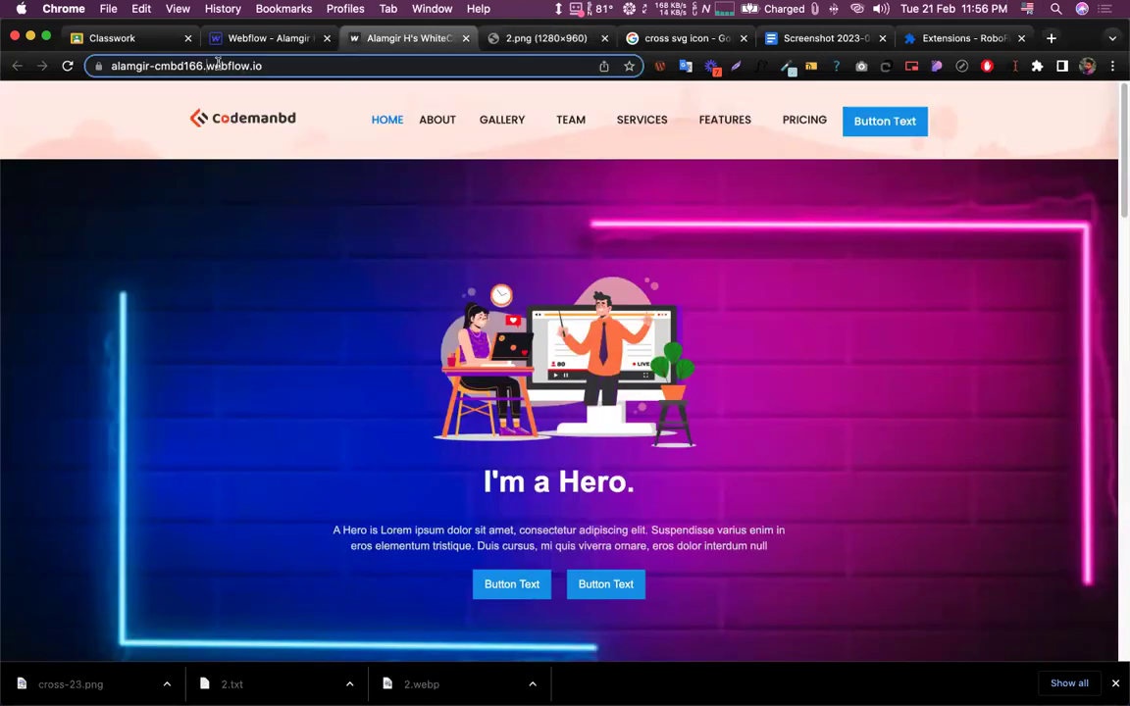
key(ctrl+shift+Tab)
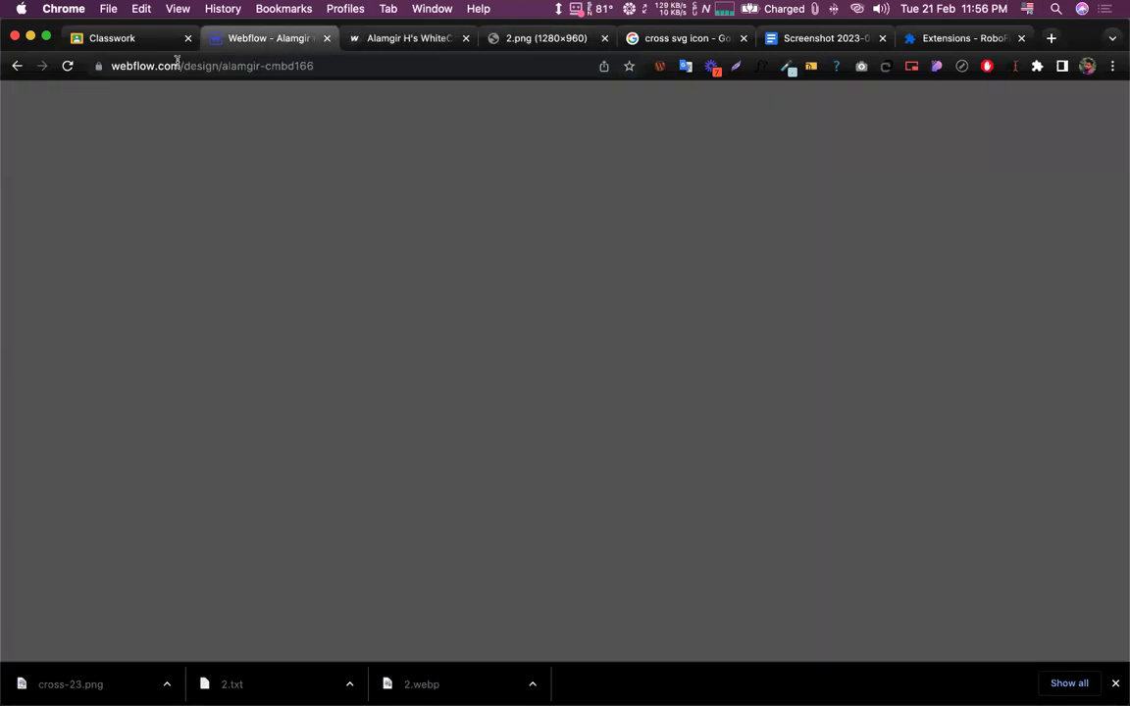
click(376, 37)
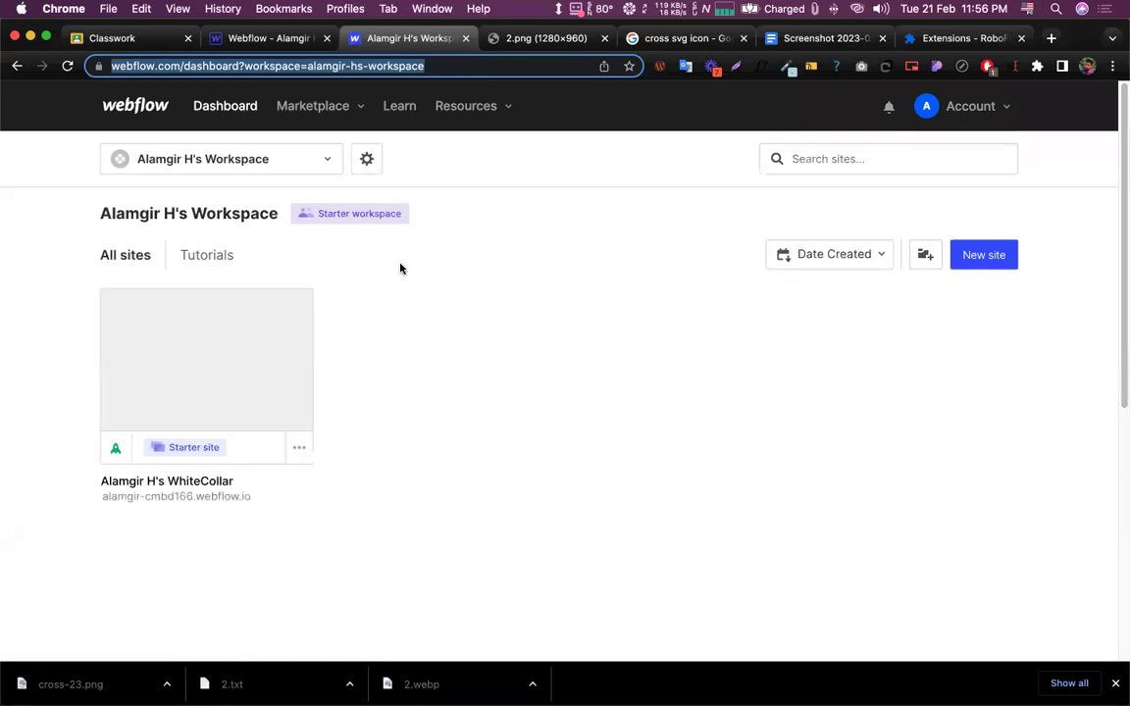
Look through the dashboard's account, Marketplace and Resources options and its footer links
click(983, 108)
click(642, 277)
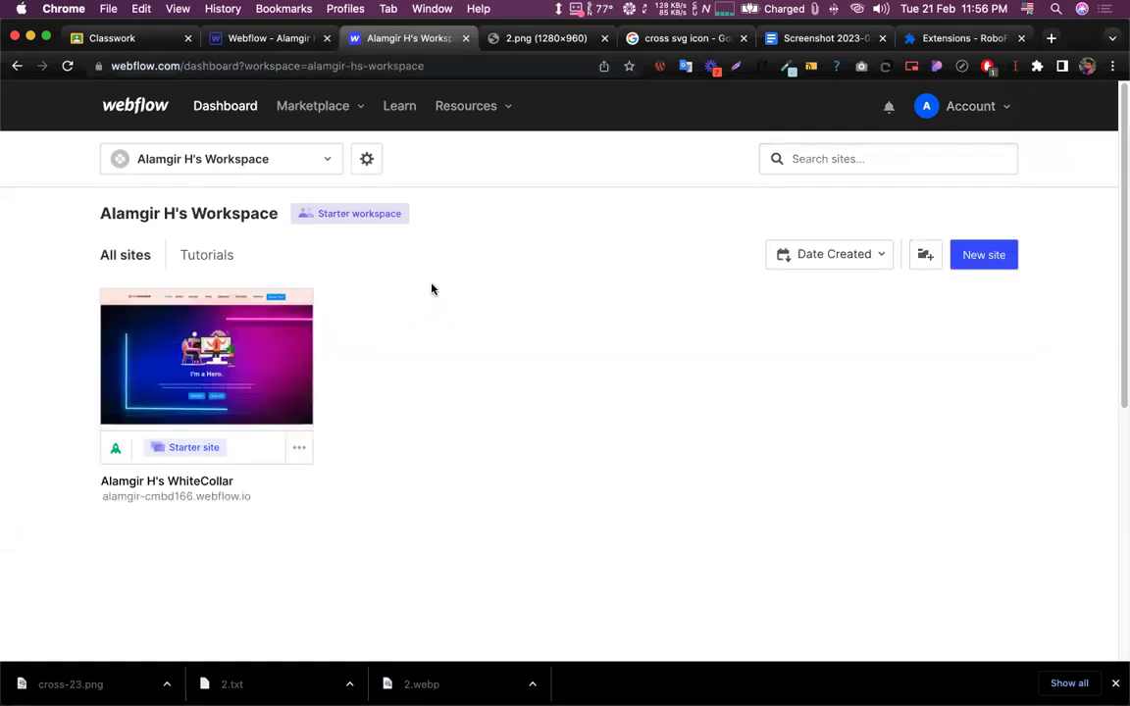
scroll(433, 284, down, 5)
scroll(432, 284, down, 5)
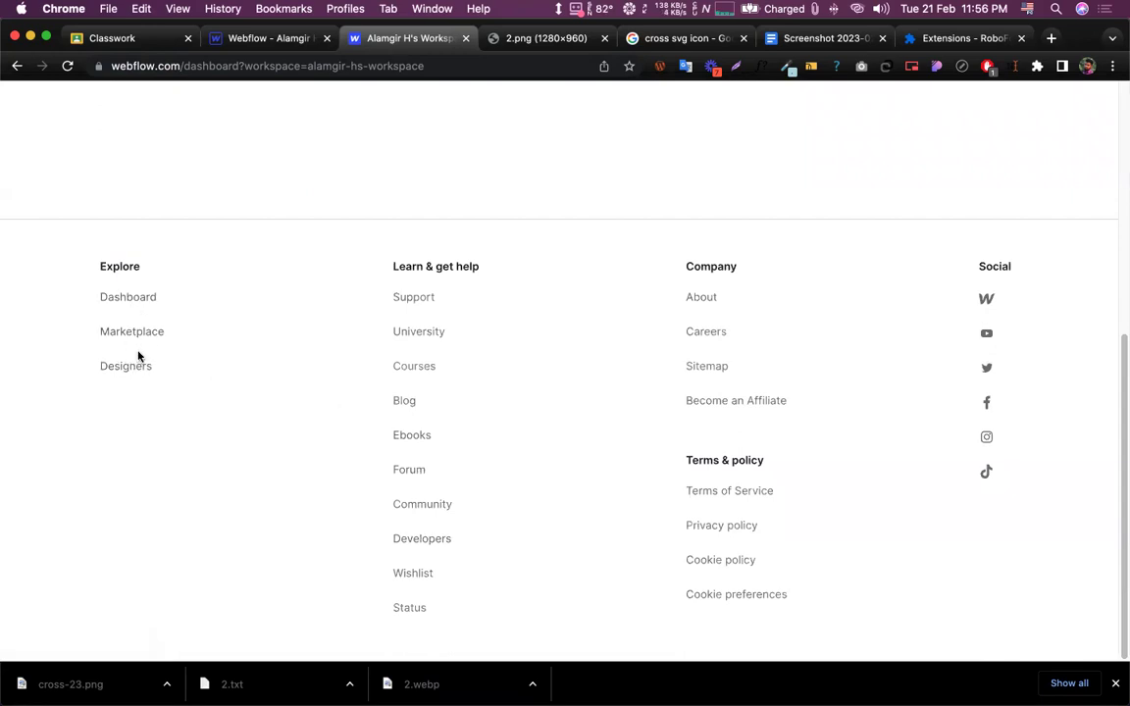
scroll(368, 159, up, 15)
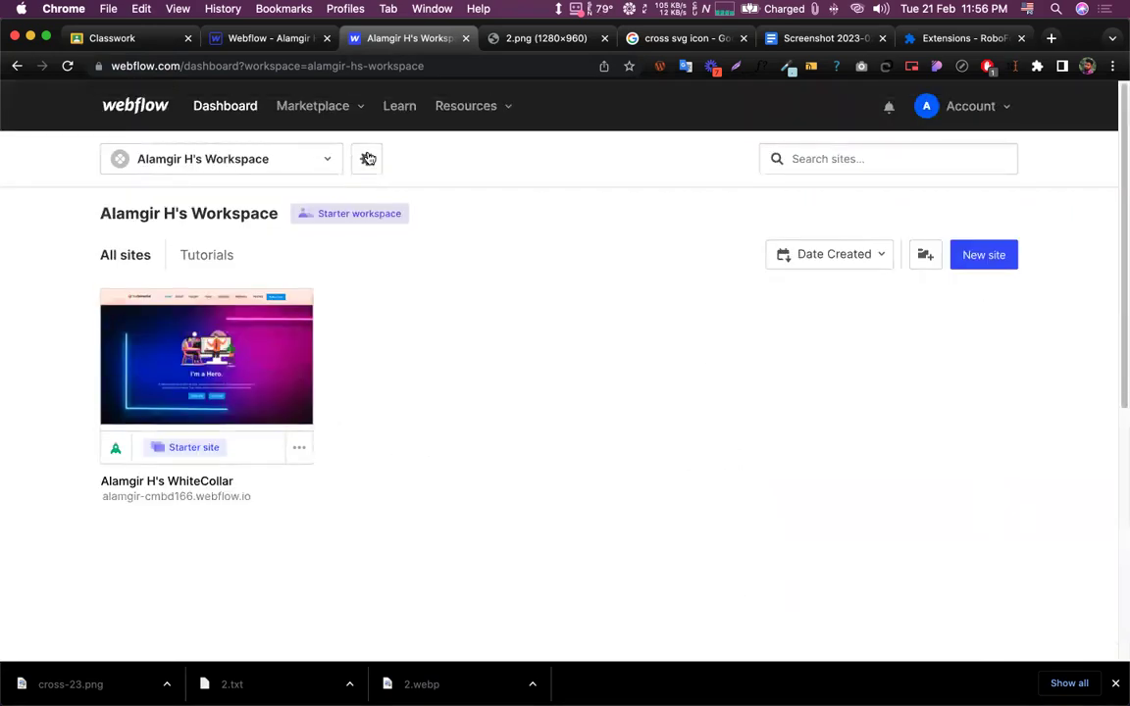
click(314, 106)
mouse_move(331, 115)
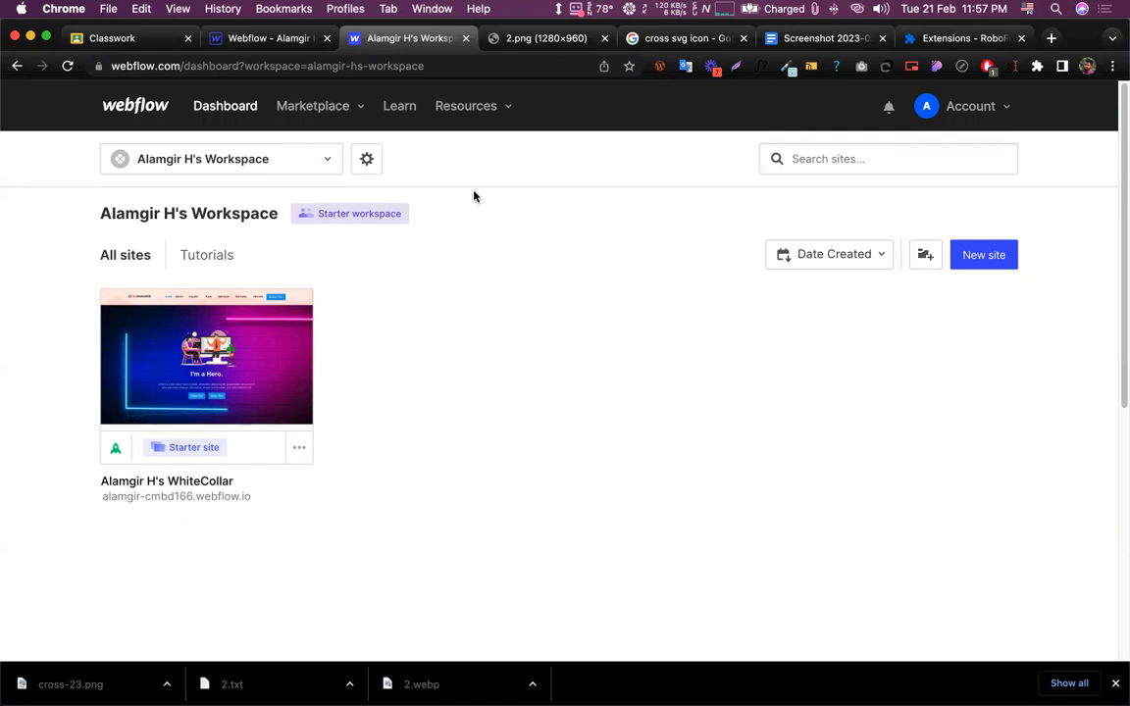
scroll(465, 200, down, 5)
scroll(493, 211, down, 1)
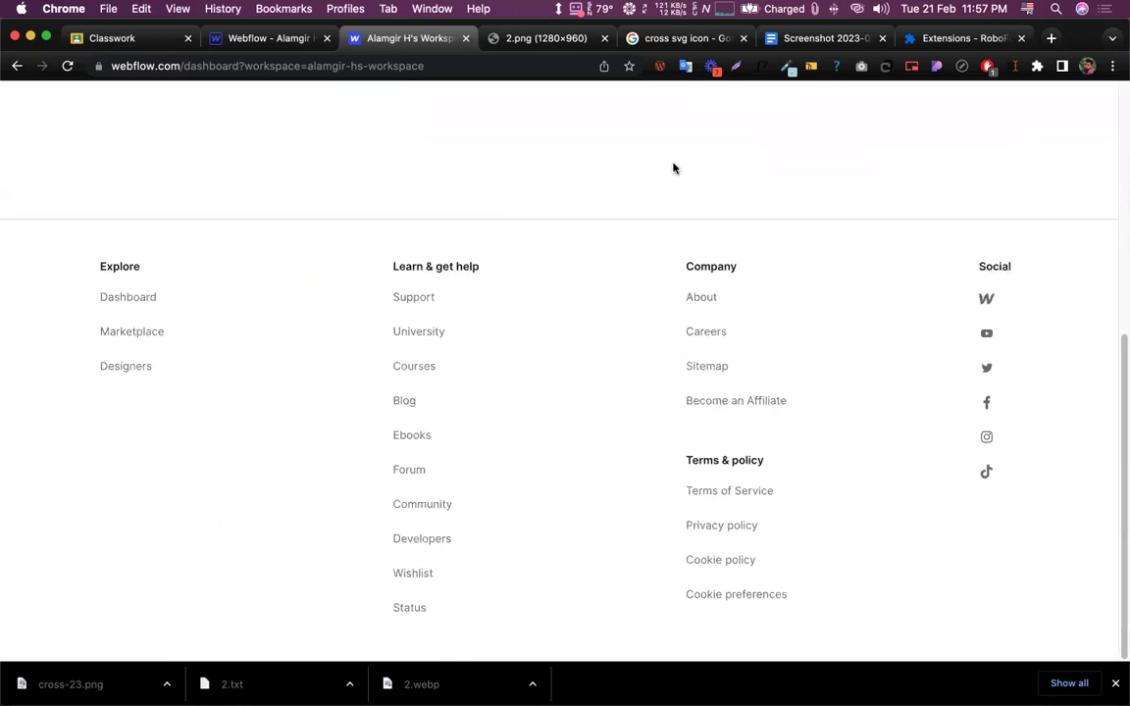
scroll(673, 169, up, 6)
mouse_move(496, 114)
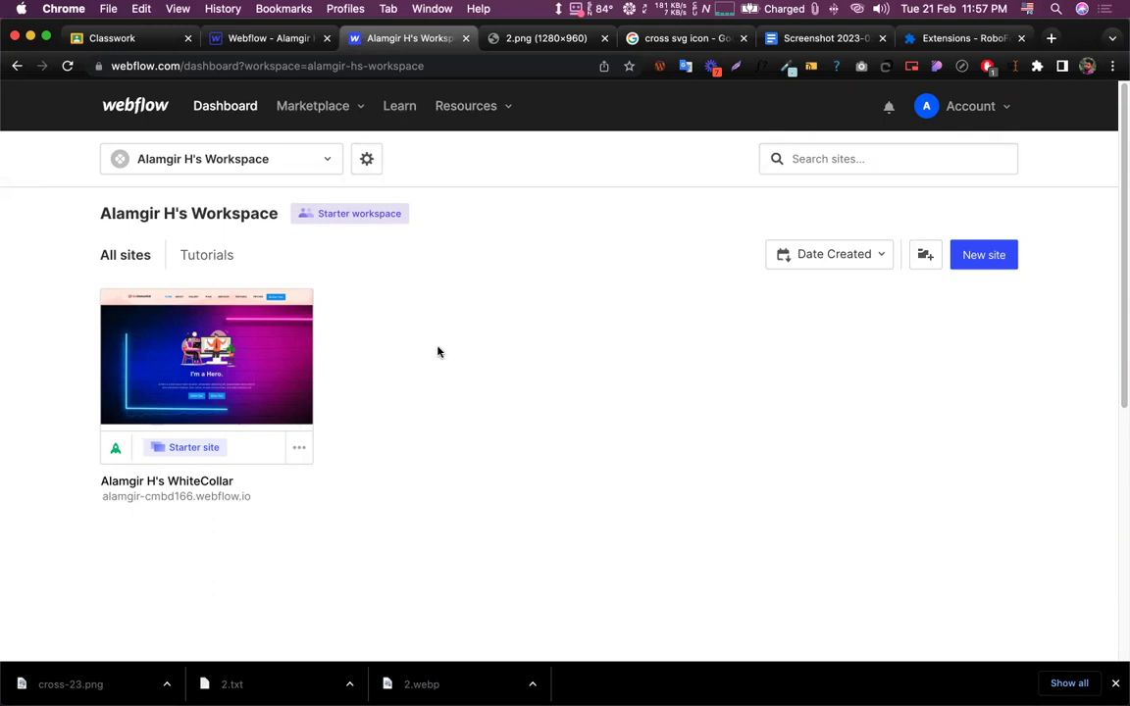
click(299, 448)
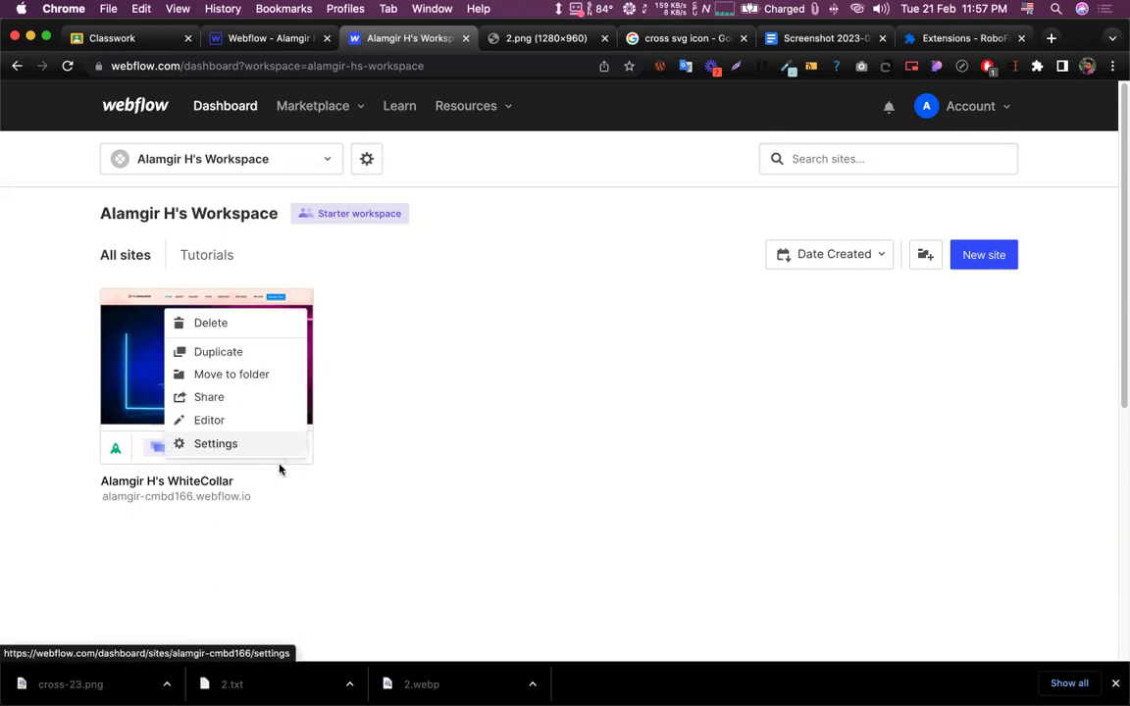
click(186, 334)
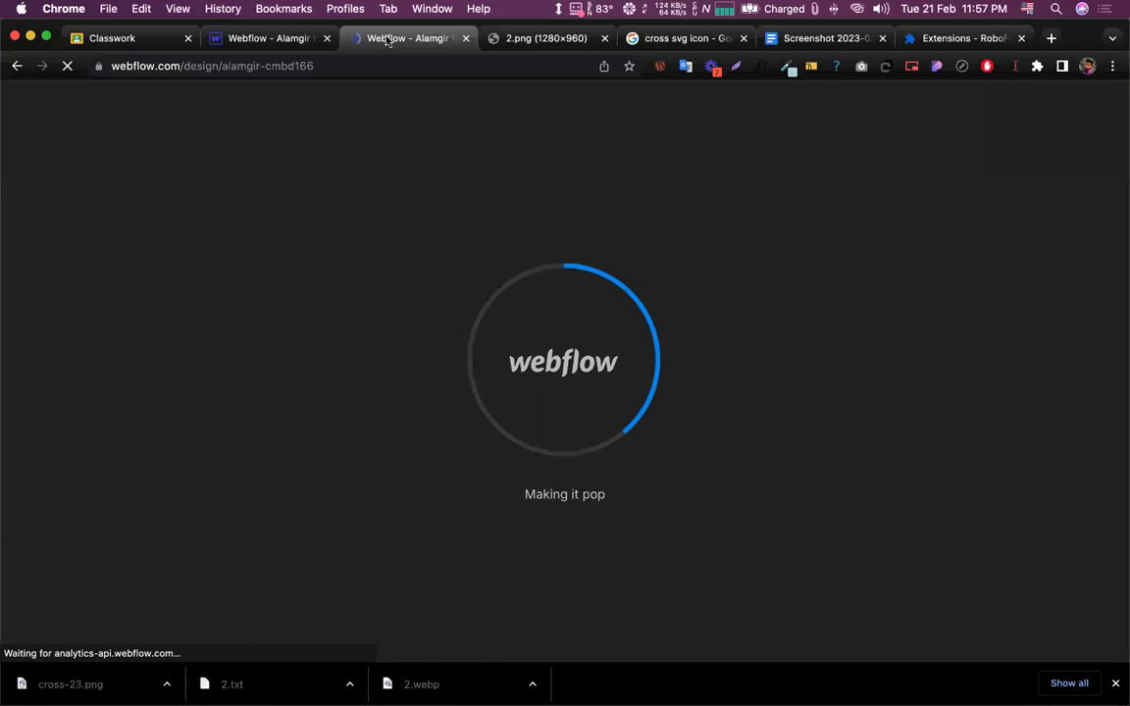
click(17, 65)
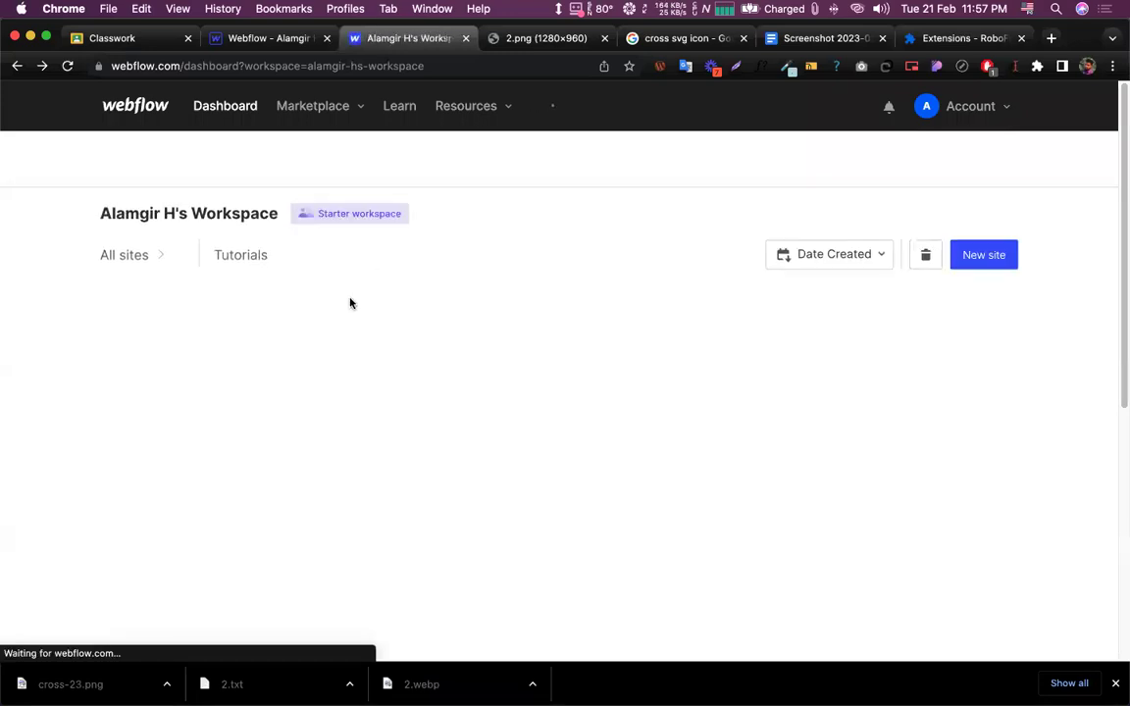
Open the WhiteCollar site's settings and go to its Plans & Billing section
scroll(302, 348, down, 2)
click(300, 353)
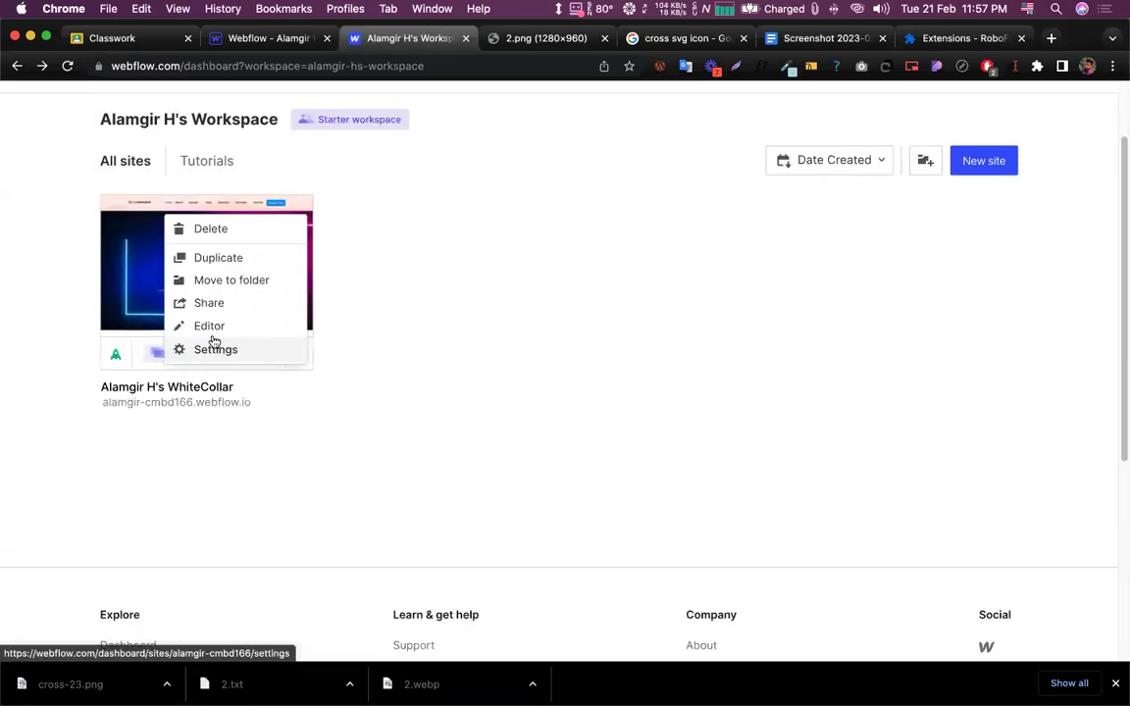
click(213, 351)
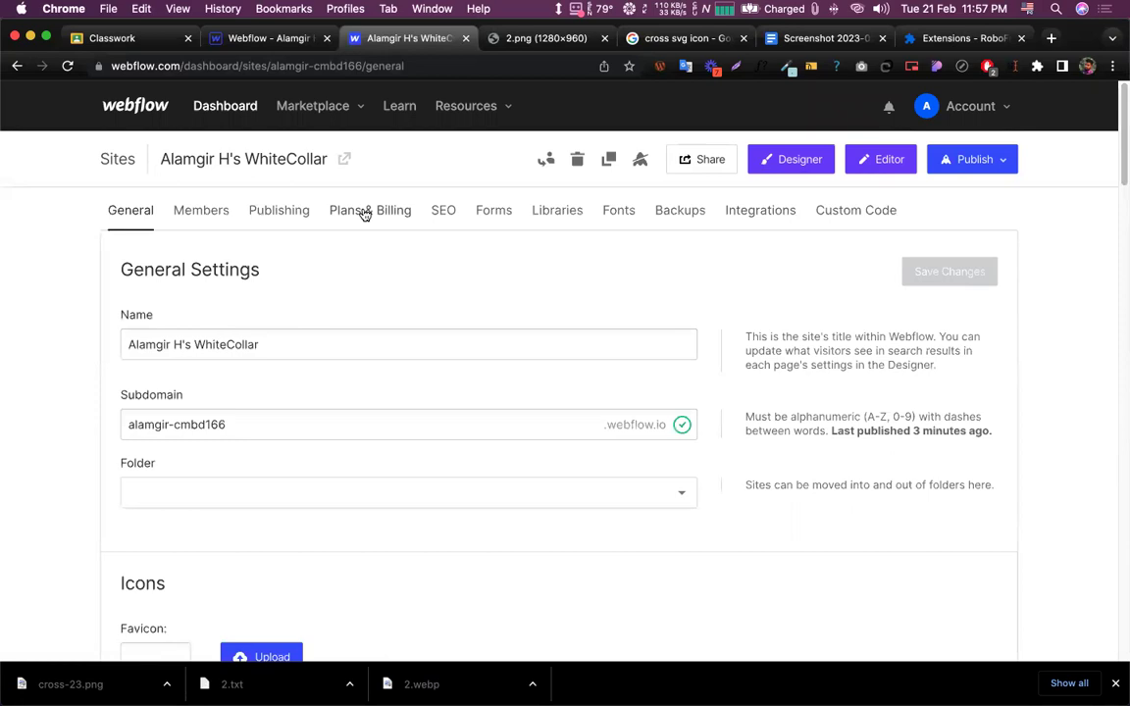
click(365, 213)
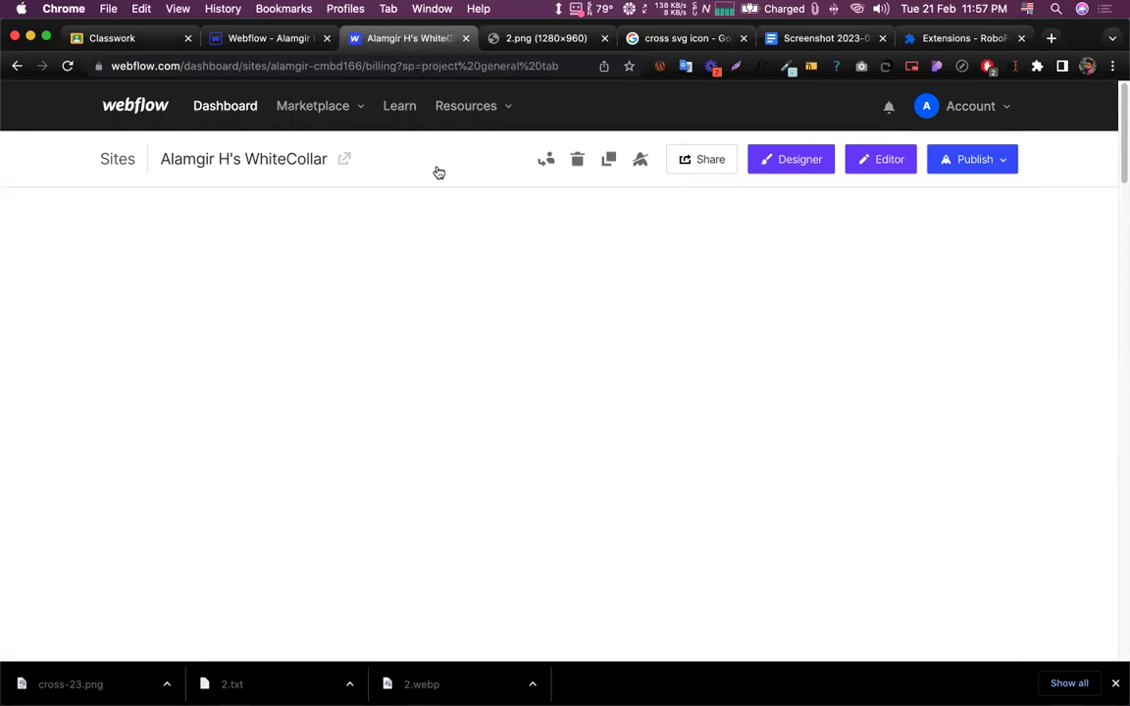
Examine the Basic, CMS and Business website plan prices and the Business plan's monthly form submission allowance
scroll(290, 335, down, 5)
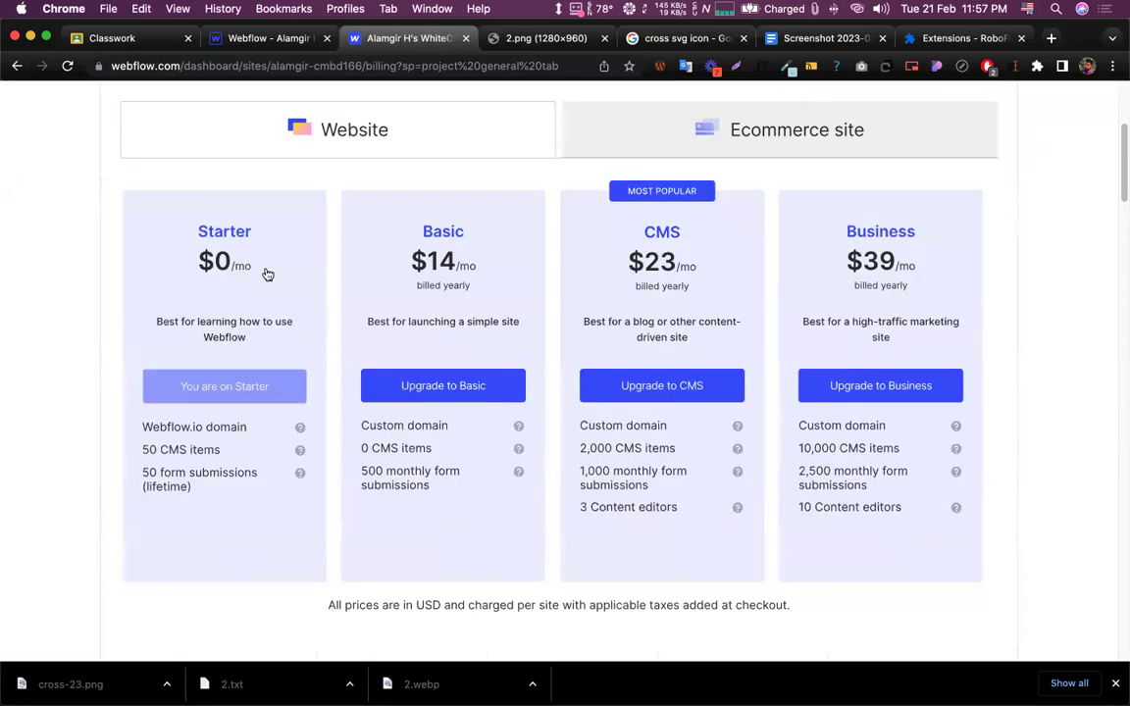
drag(410, 259, 457, 259)
drag(643, 236, 701, 242)
drag(628, 261, 696, 278)
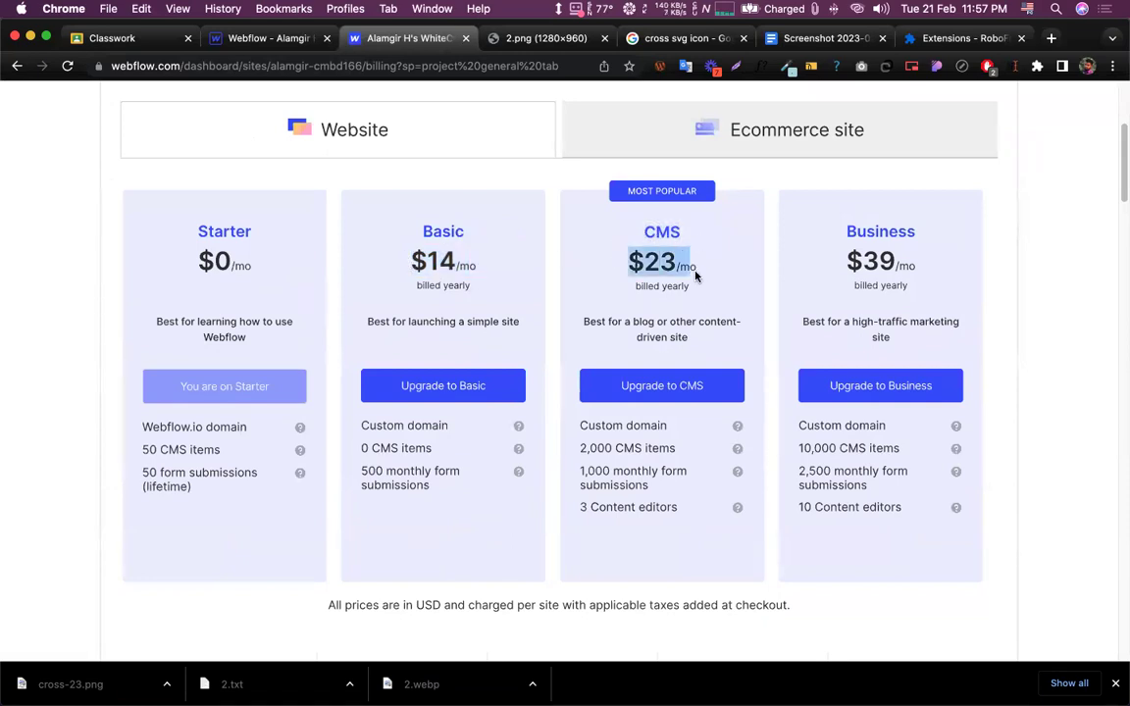
click(835, 232)
drag(835, 232, 983, 257)
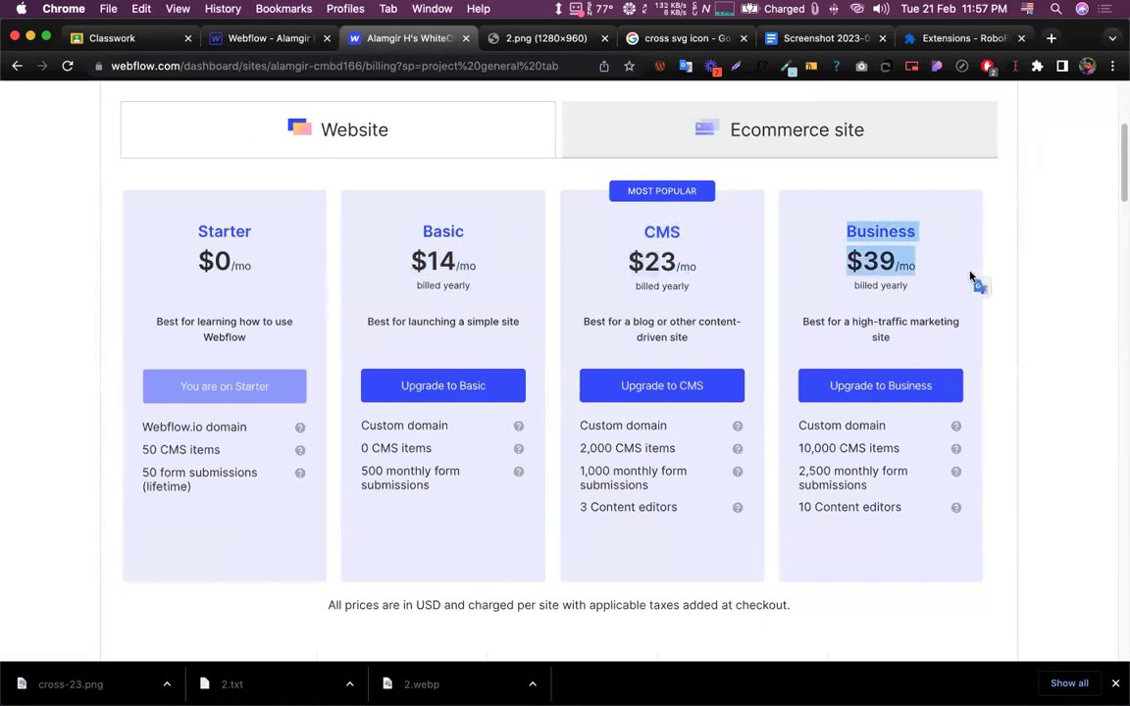
click(974, 282)
scroll(852, 392, down, 2)
drag(794, 379, 903, 403)
click(898, 411)
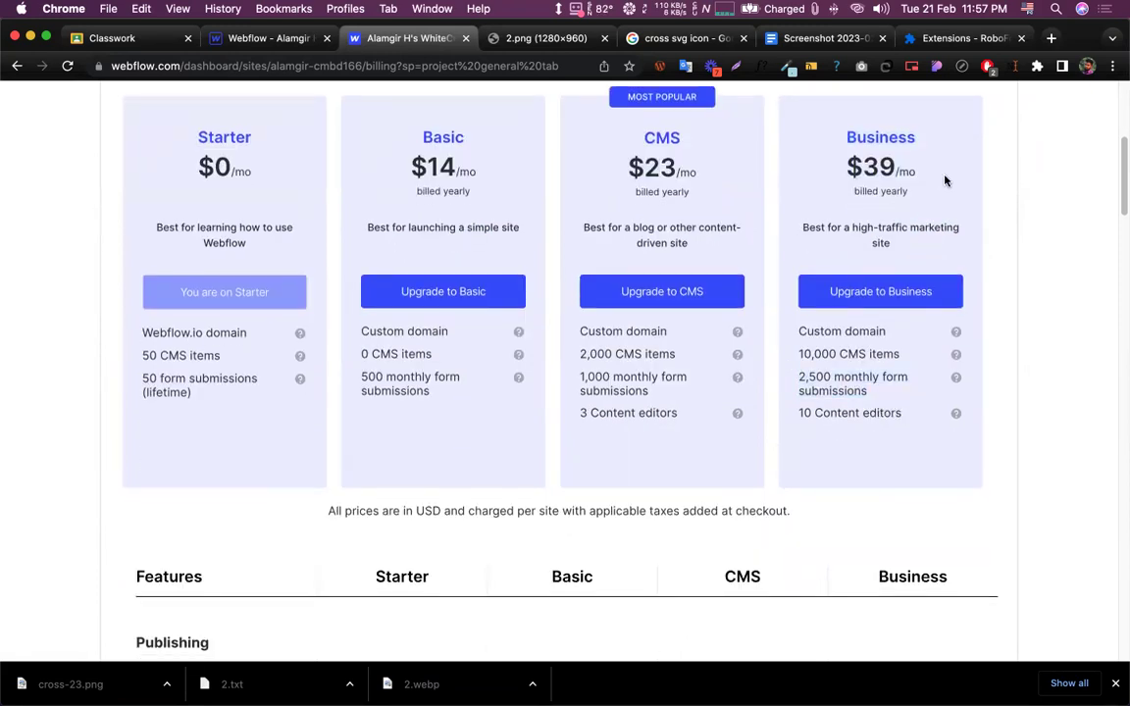
Examine the Business plan's description and price again, and compare its price with the CMS plan's
scroll(954, 198, up, 4)
drag(845, 327, 923, 434)
click(920, 373)
scroll(919, 375, down, 2)
drag(914, 368, 900, 260)
click(897, 265)
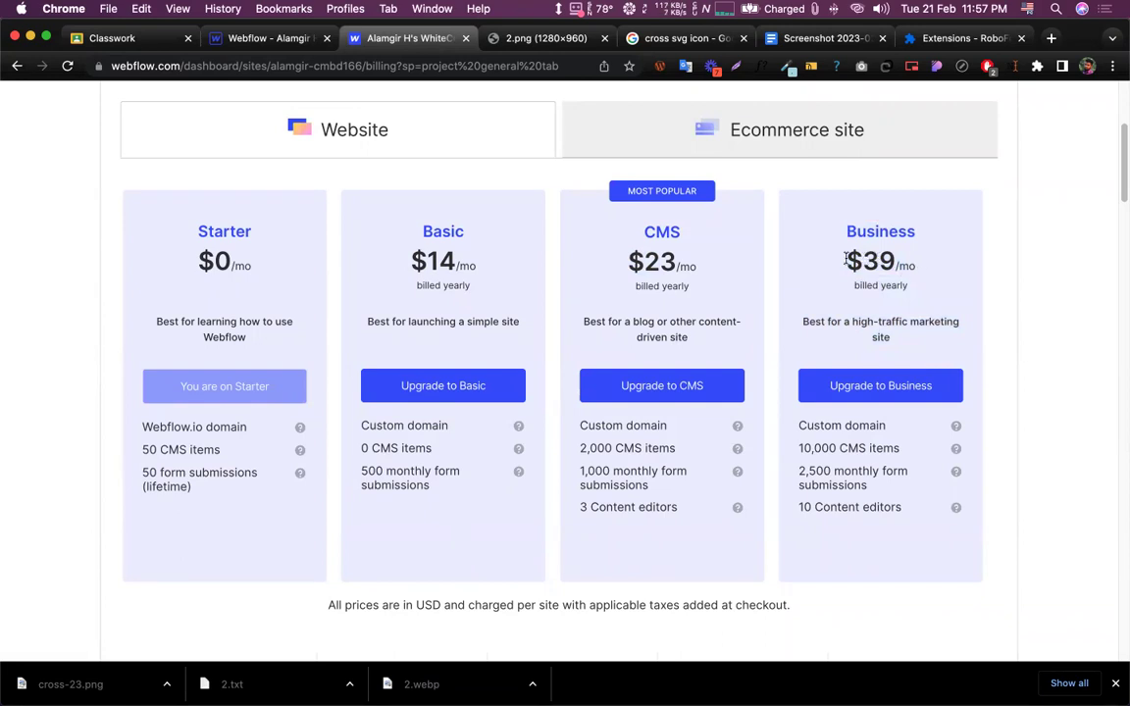
drag(845, 260, 969, 251)
click(845, 227)
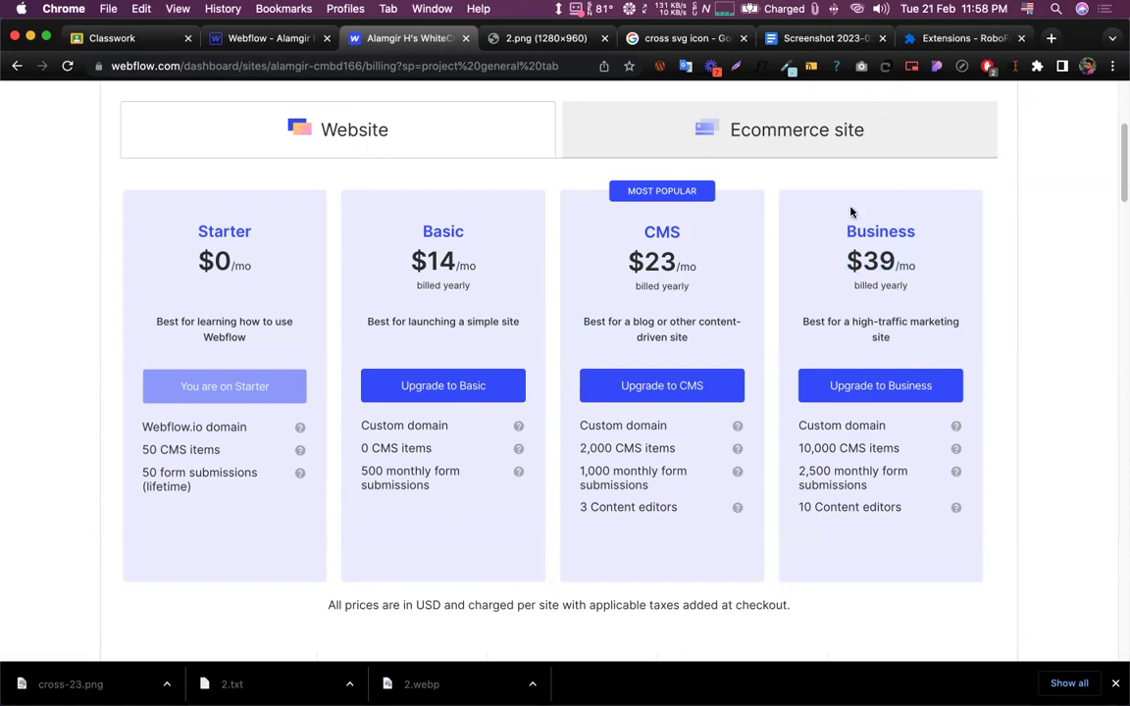
scroll(850, 207, down, 2)
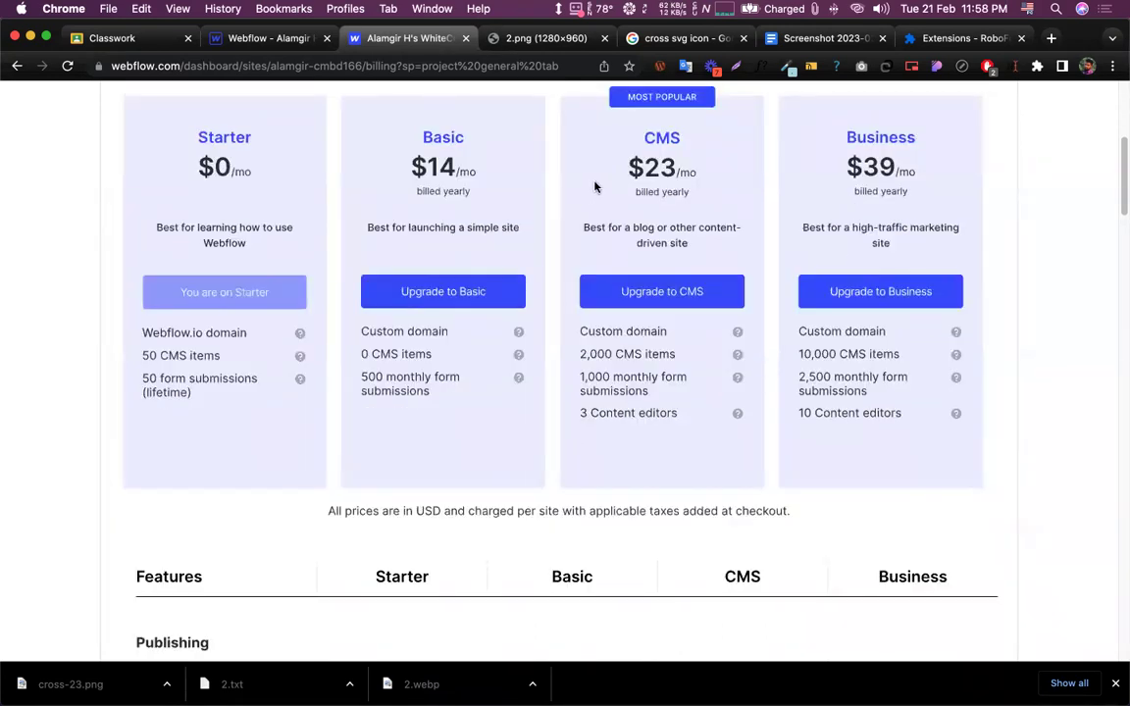
drag(627, 167, 699, 173)
drag(845, 167, 918, 173)
click(848, 167)
drag(849, 165, 933, 186)
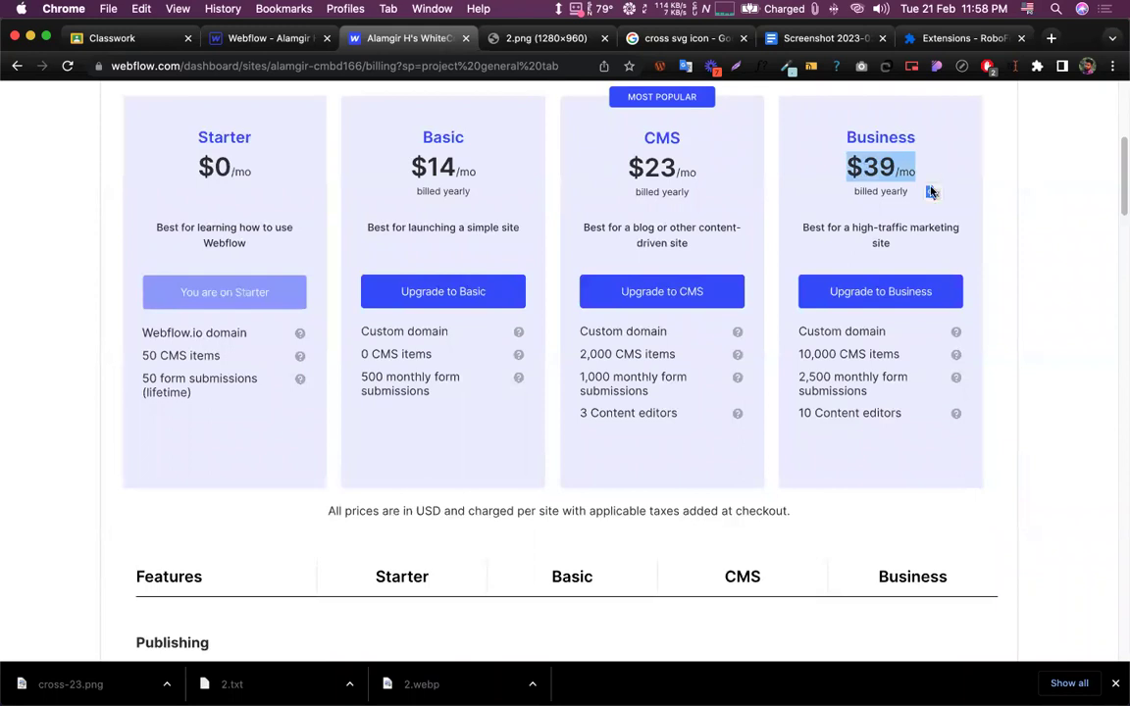
click(912, 196)
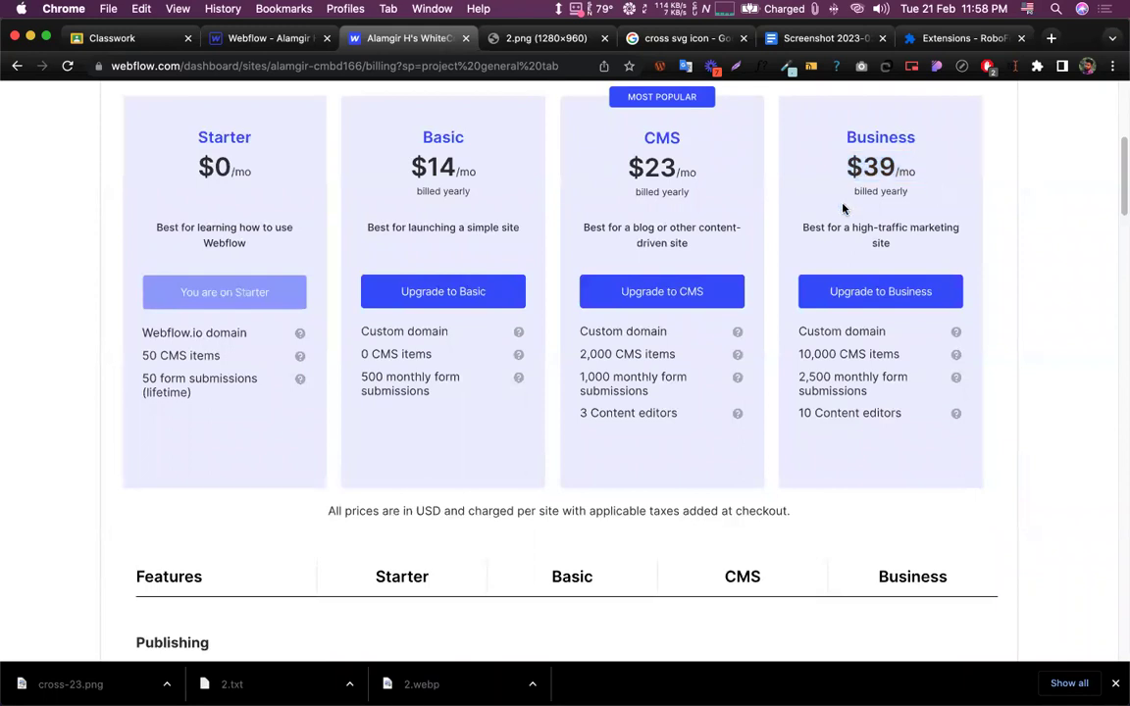
Examine the Business plan's monthly form submission allowance and the CMS plan's price and billing period
drag(880, 391, 751, 373)
click(820, 412)
drag(571, 127, 708, 192)
click(708, 193)
scroll(373, 236, up, 5)
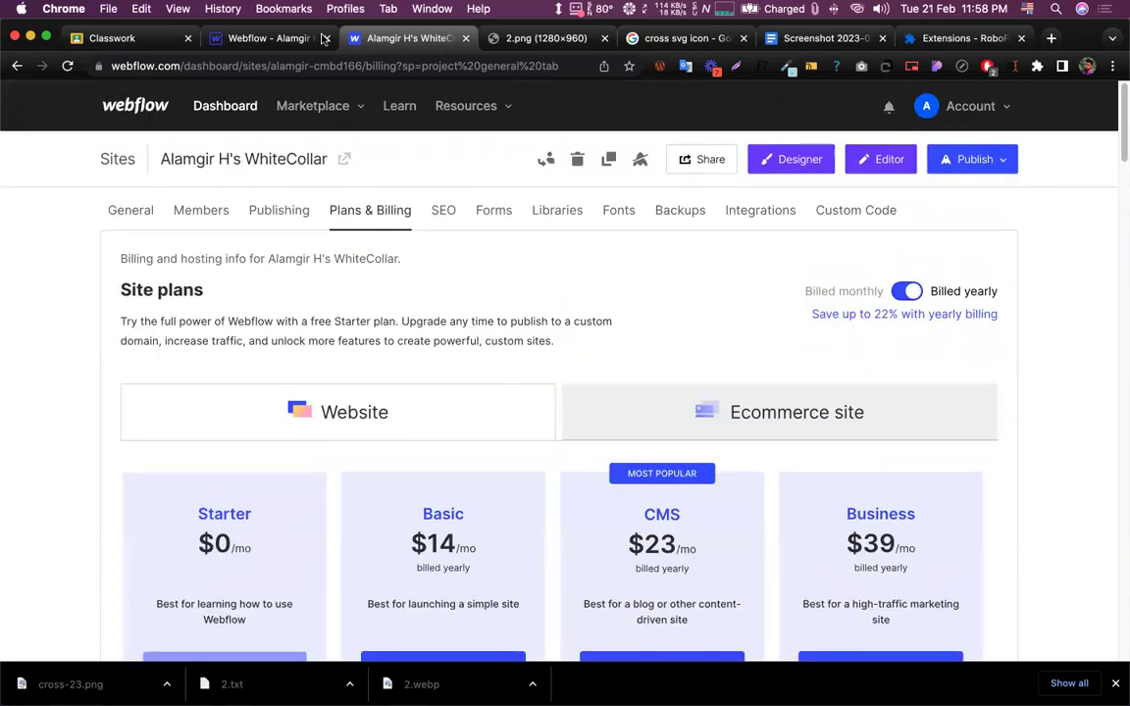
click(294, 39)
click(373, 40)
Compare the prices, CMS items, form submissions and content editors across the Starter, Basic, CMS and Business plans
scroll(532, 233, down, 4)
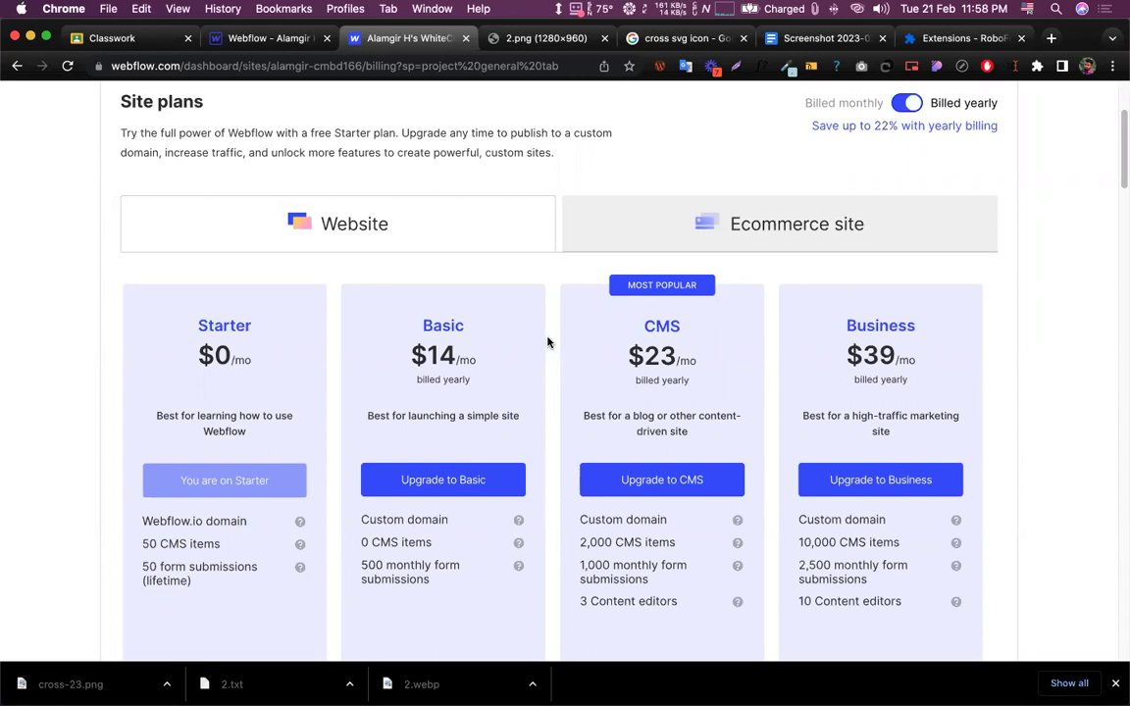
scroll(548, 341, up, 4)
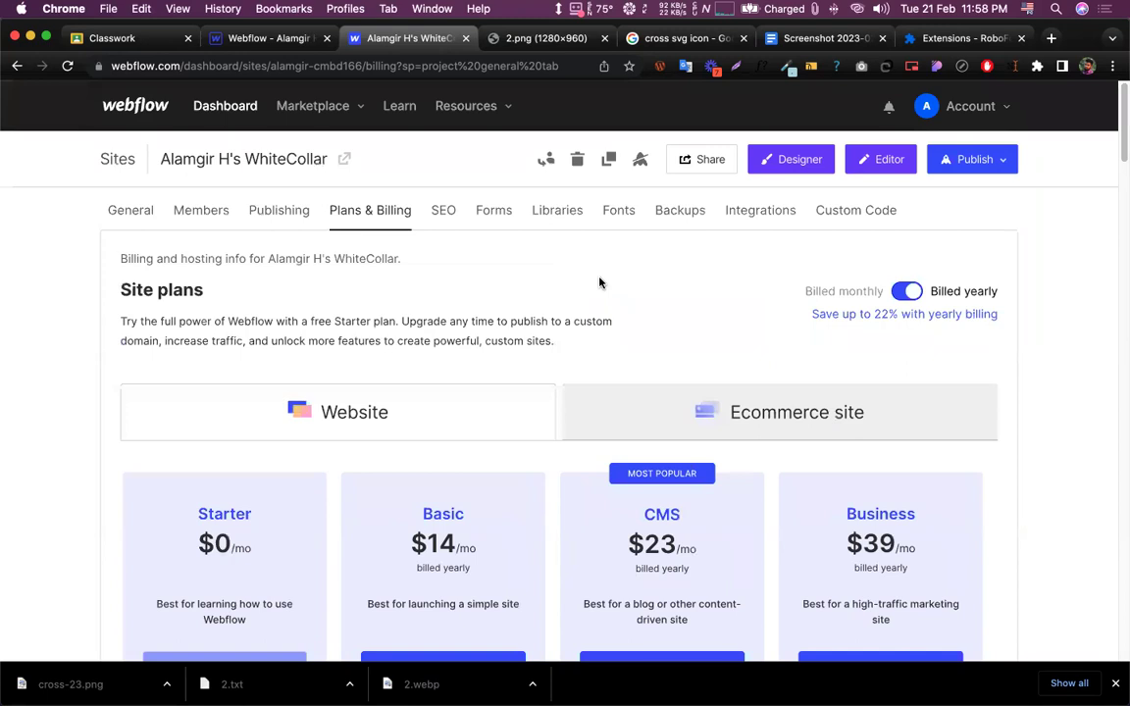
scroll(598, 283, down, 6)
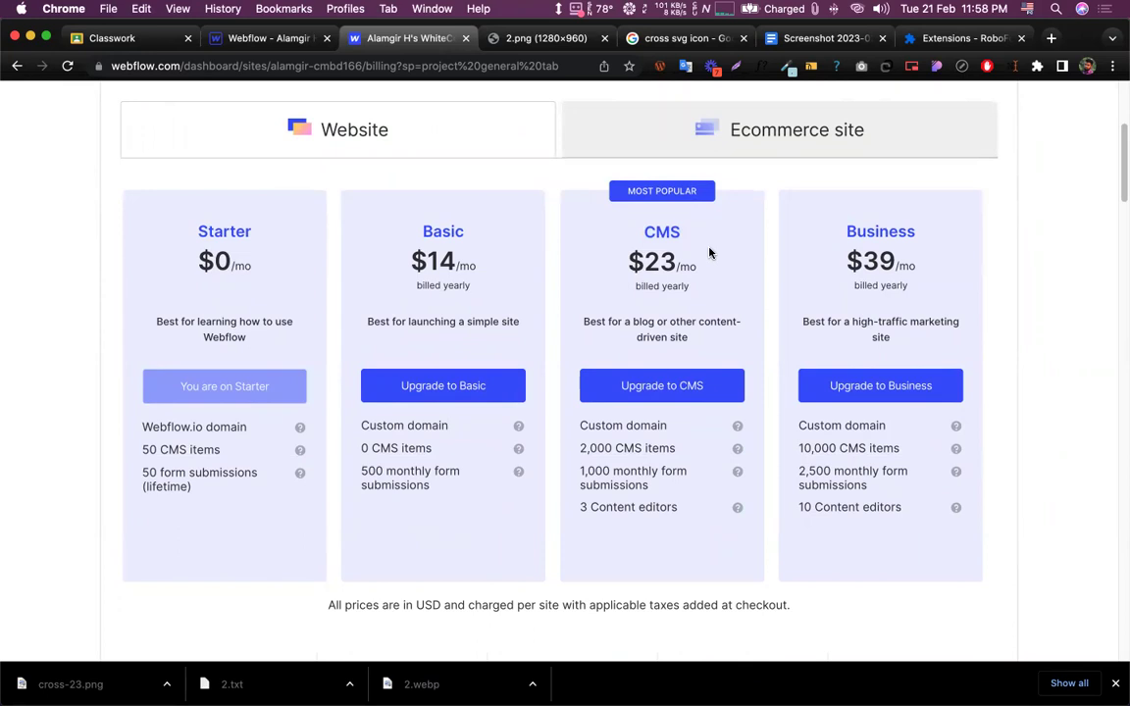
scroll(710, 254, up, 6)
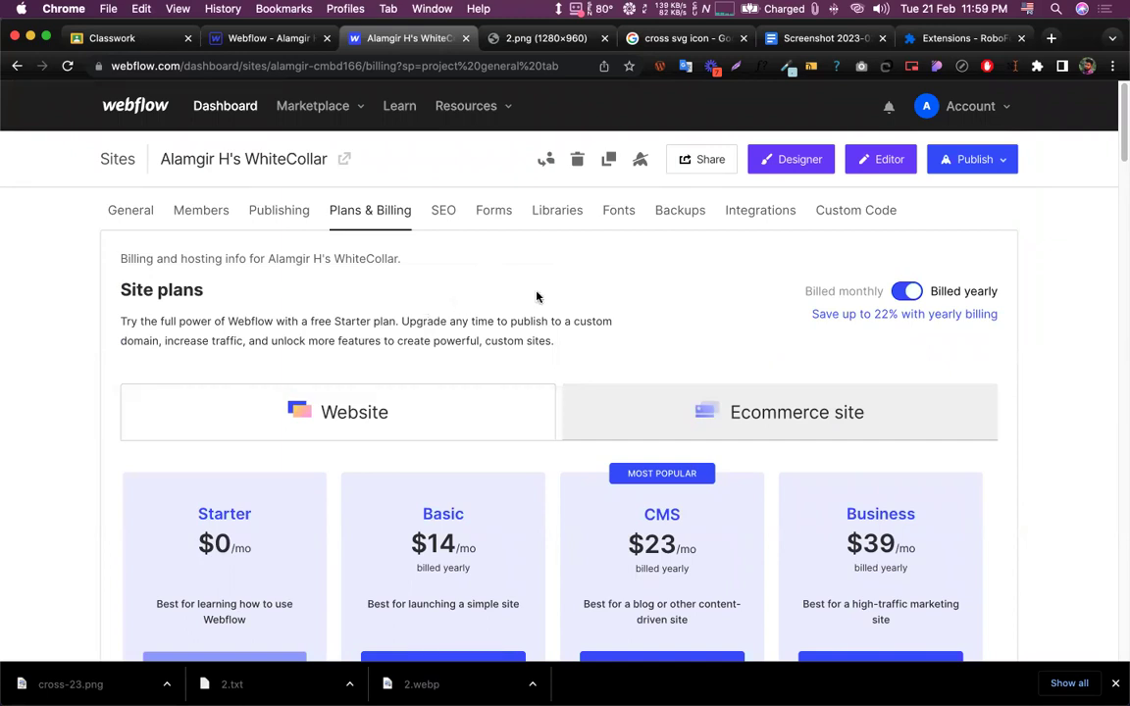
scroll(490, 300, down, 2)
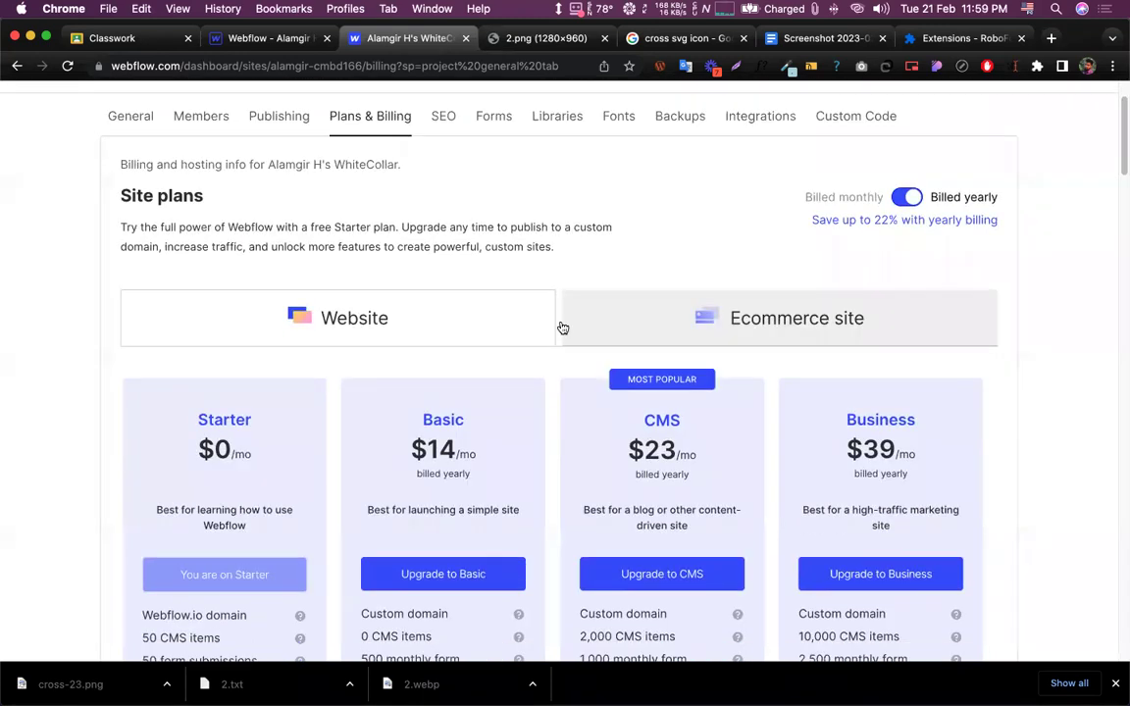
scroll(555, 376, down, 1)
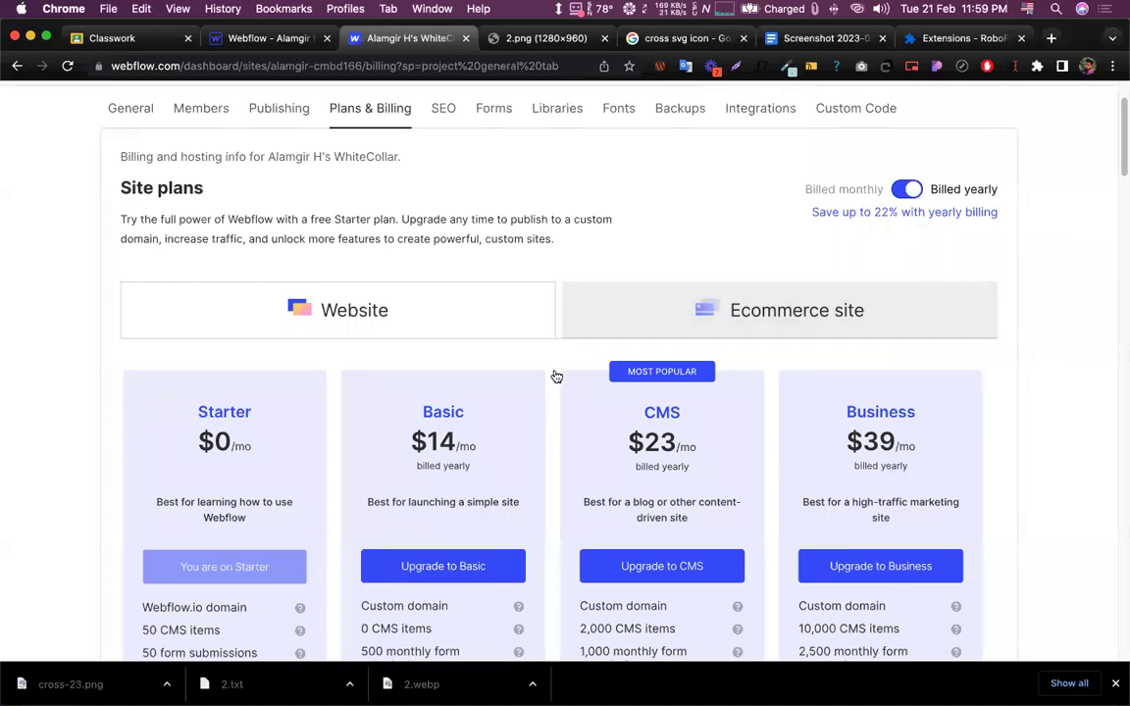
scroll(557, 376, down, 4)
scroll(585, 332, up, 6)
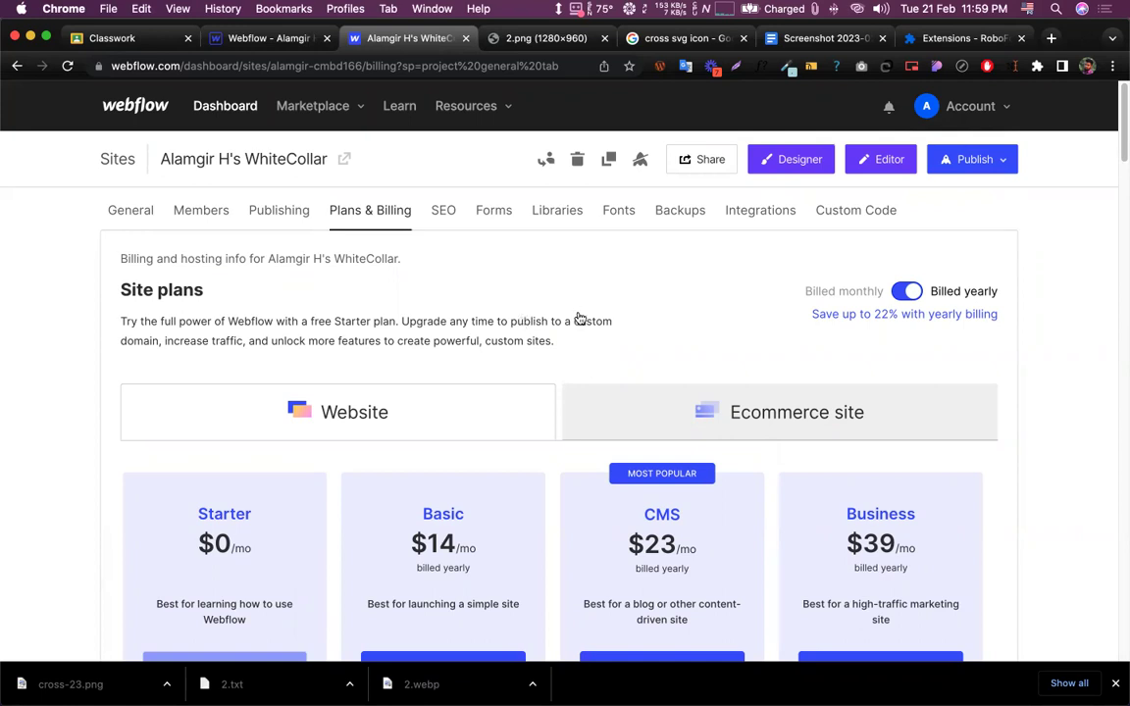
Examine the plan feature comparison table's Publishing and Site Features sections
scroll(545, 376, down, 5)
scroll(544, 376, down, 4)
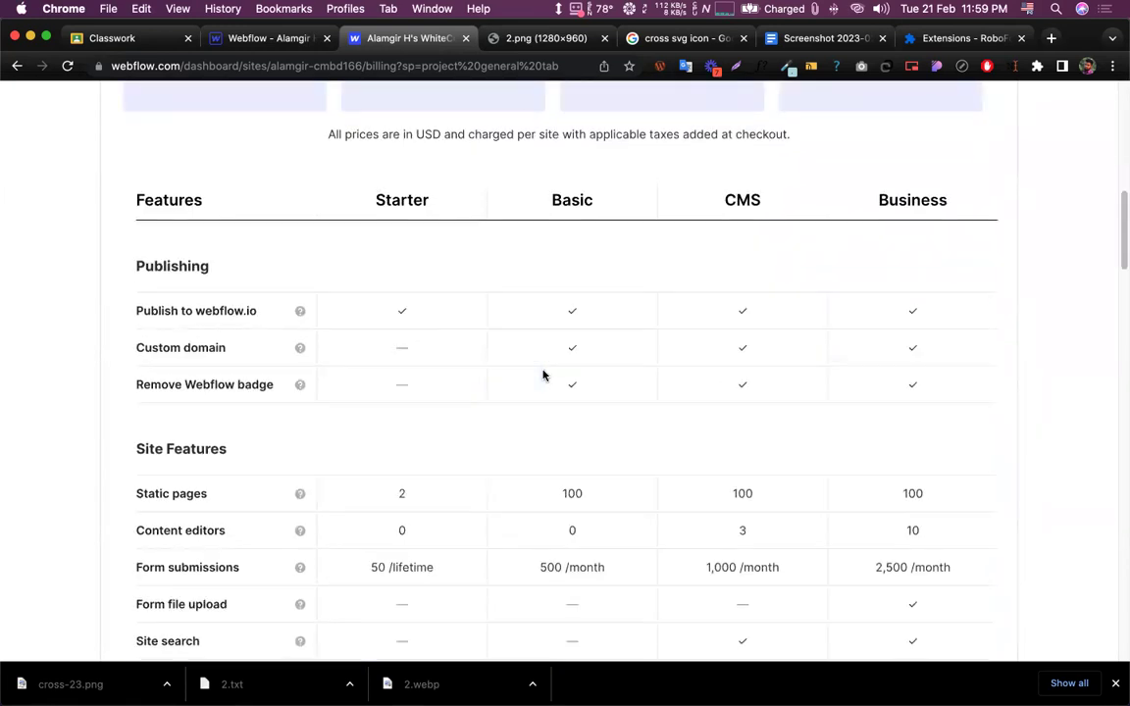
scroll(544, 376, down, 3)
scroll(542, 374, up, 12)
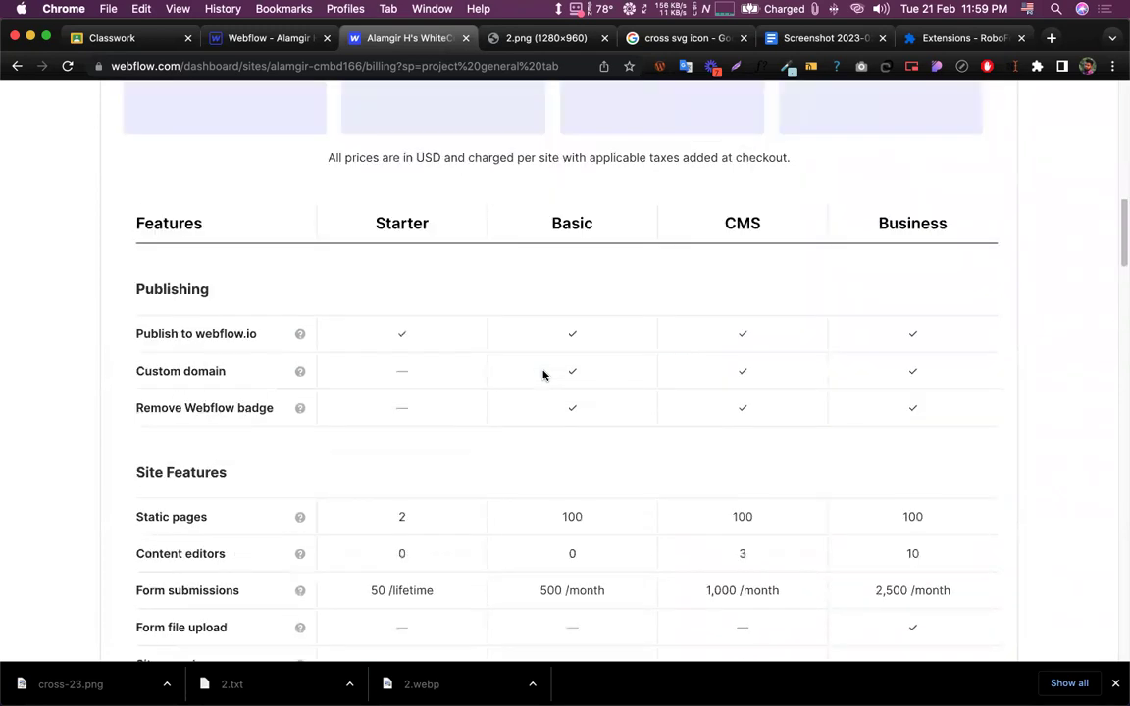
Return to the site's Designer, close the Navigator and look through the Home page from the hero section to the contact form
click(270, 38)
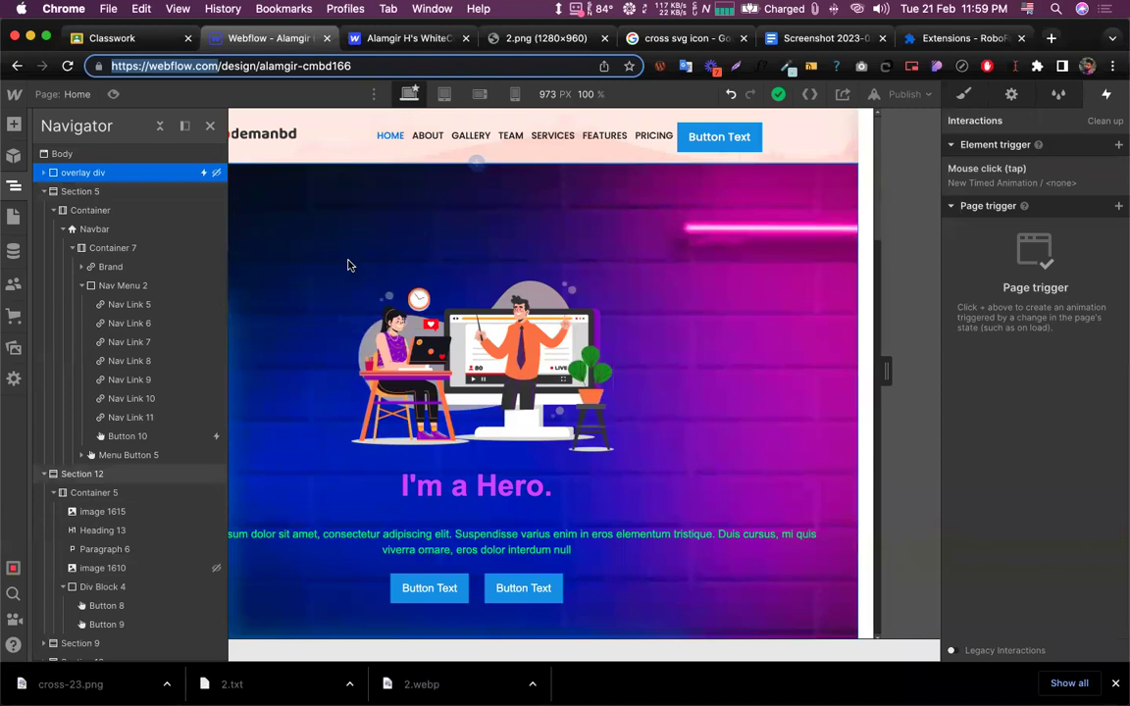
scroll(369, 262, down, 5)
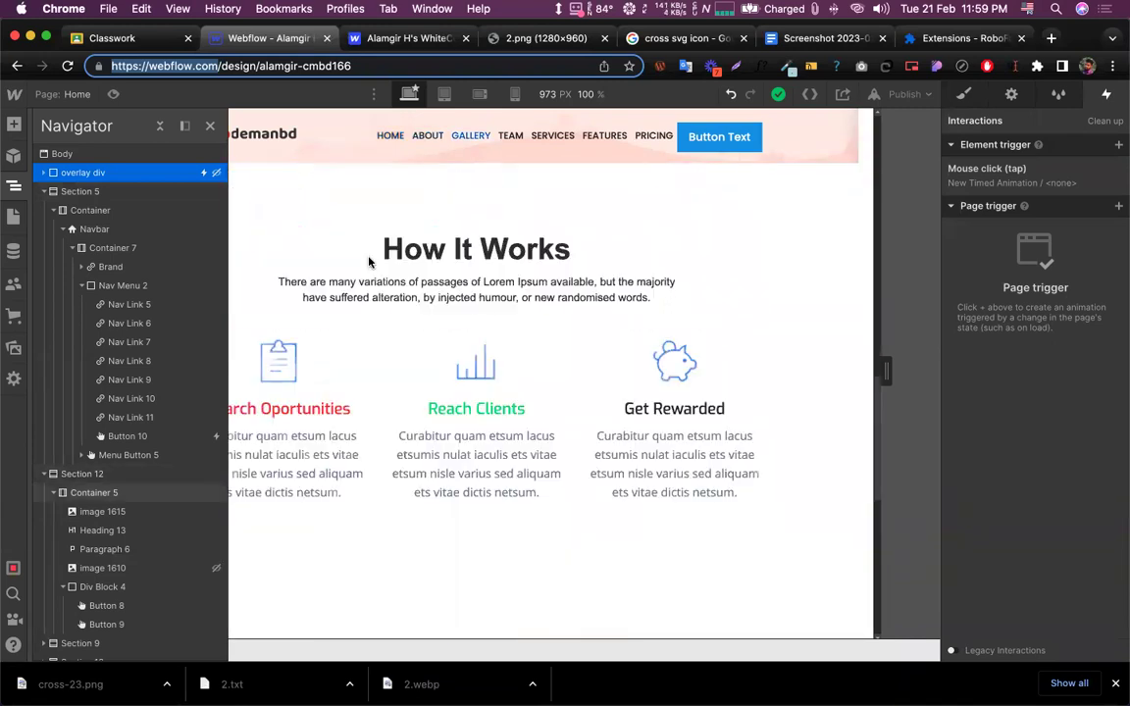
scroll(369, 262, up, 5)
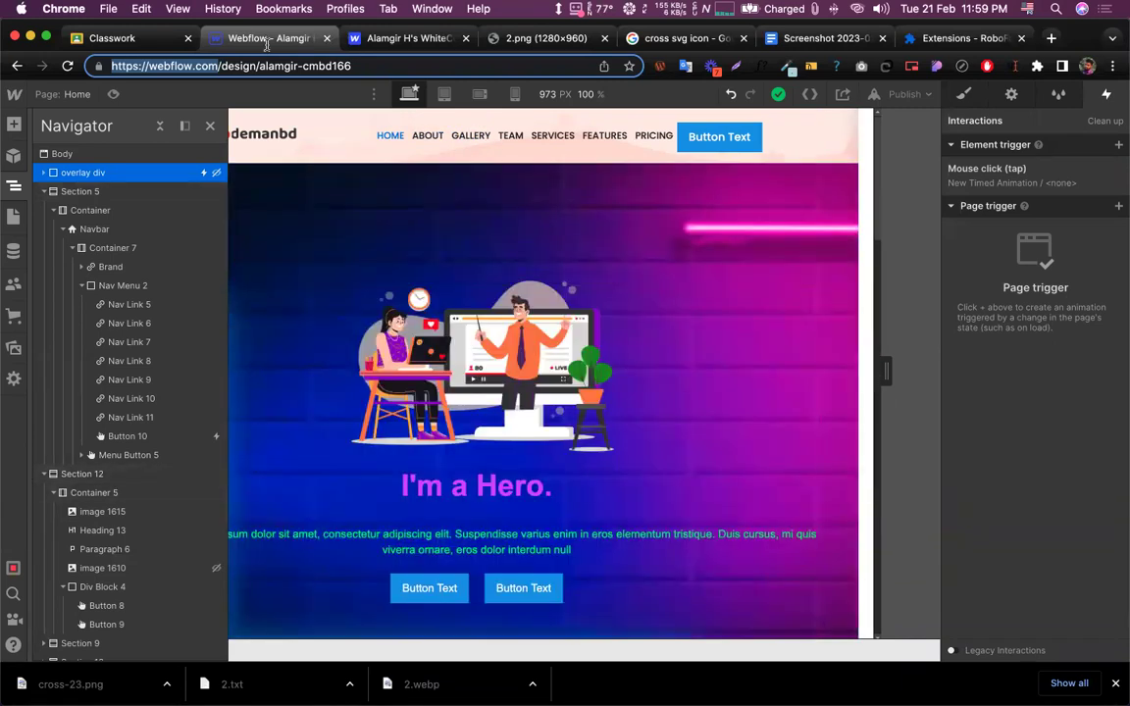
click(365, 207)
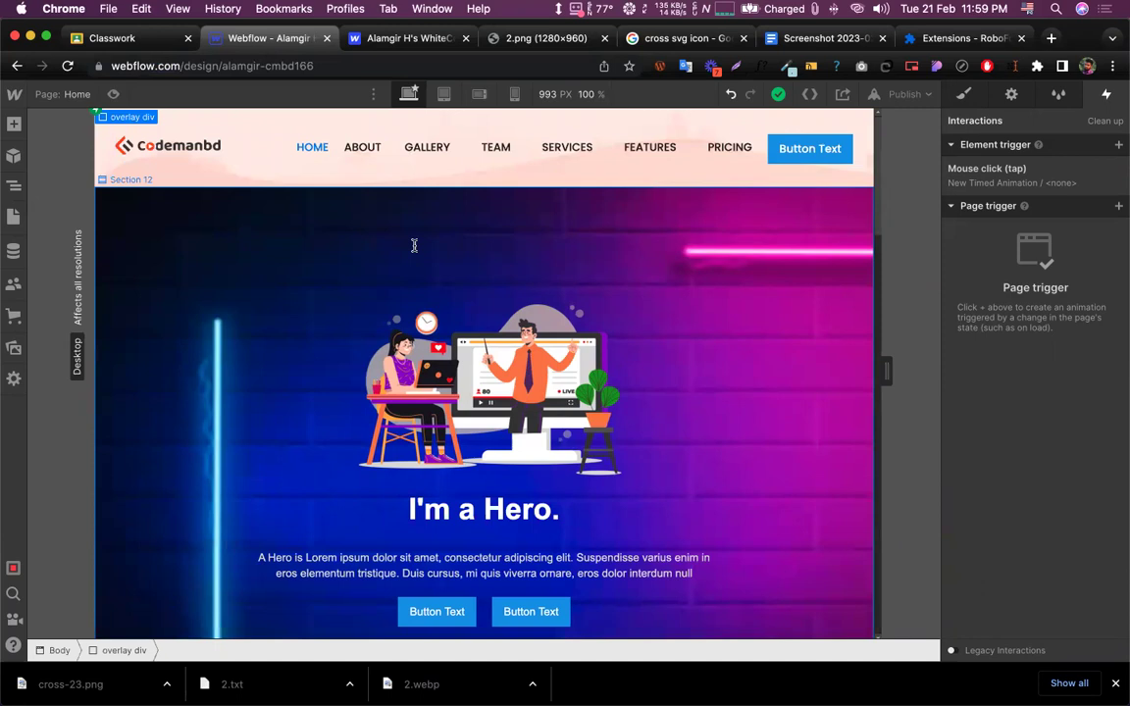
scroll(414, 245, down, 15)
scroll(414, 245, up, 3)
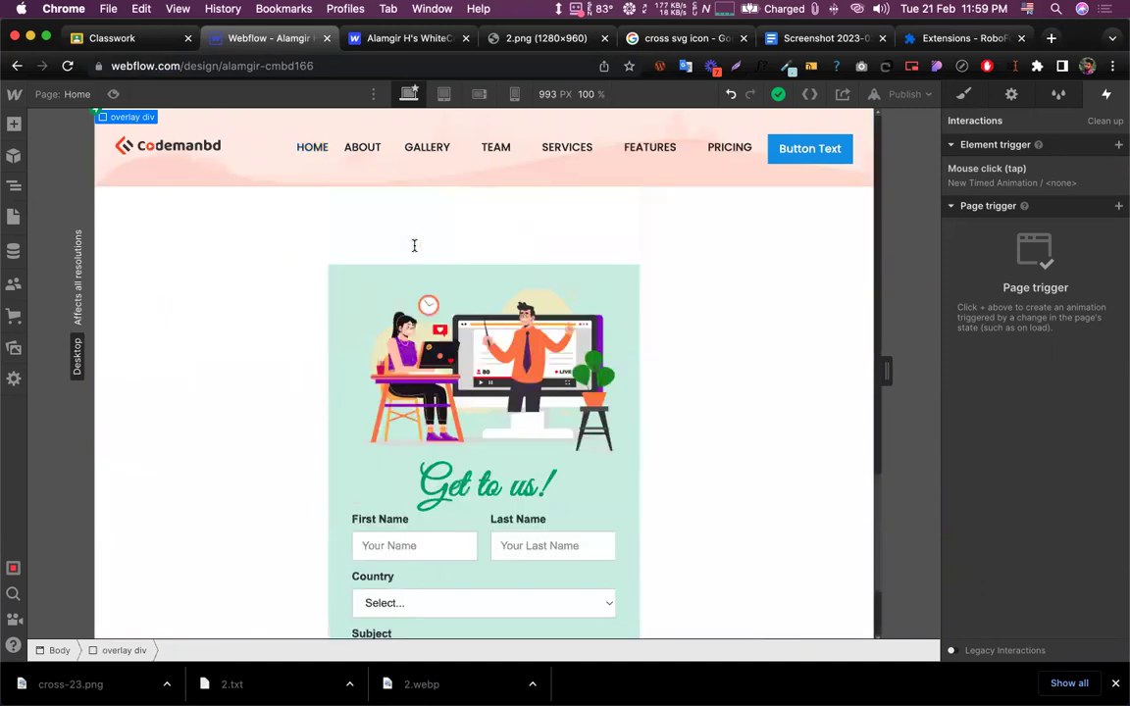
scroll(414, 245, up, 10)
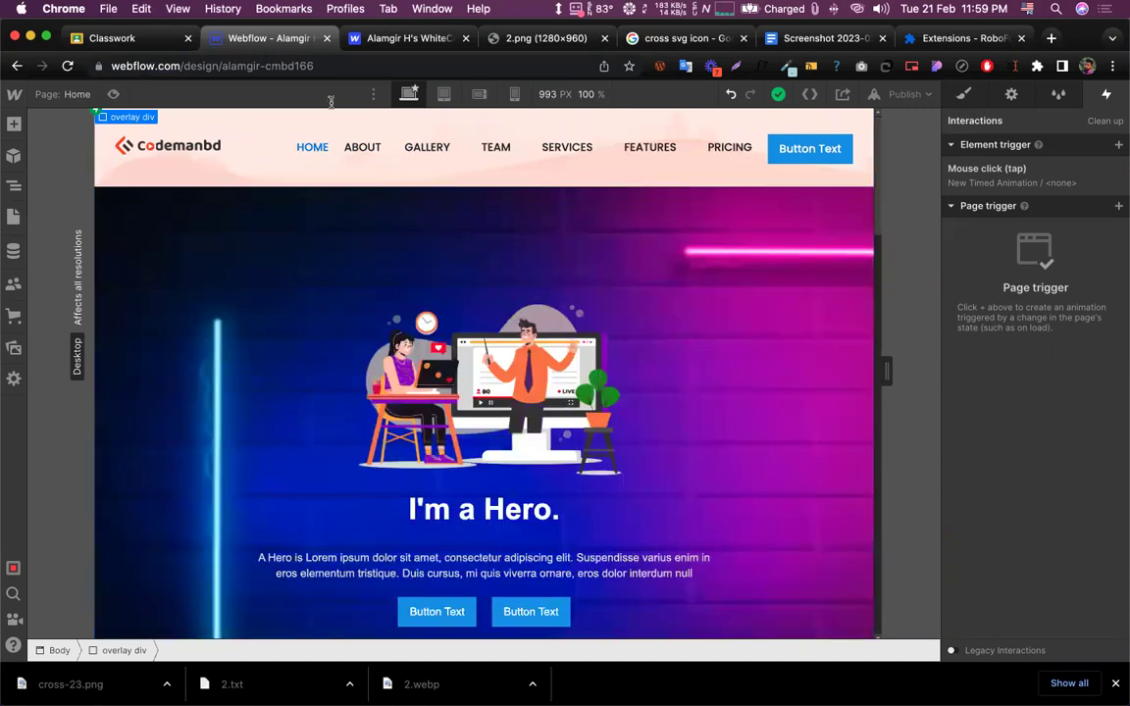